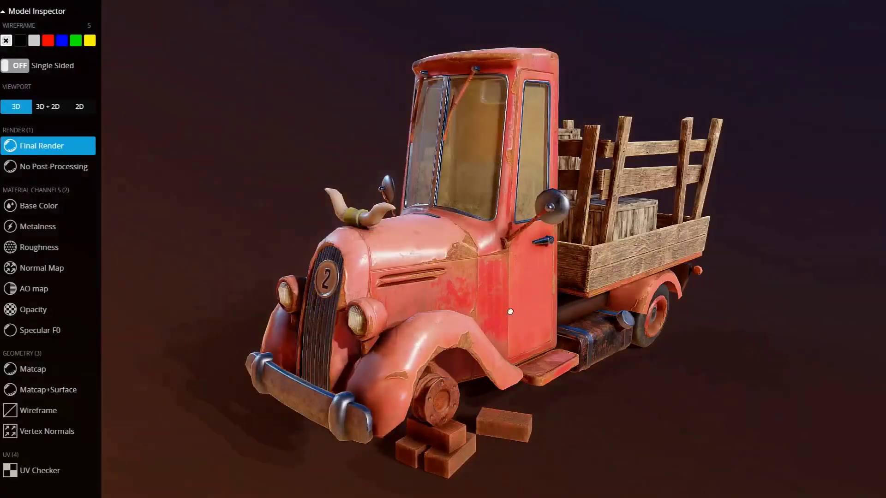
pyautogui.moveTo(492, 312)
pyautogui.mouseDown()
pyautogui.moveTo(503, 302)
pyautogui.moveTo(431, 316)
pyautogui.mouseUp()
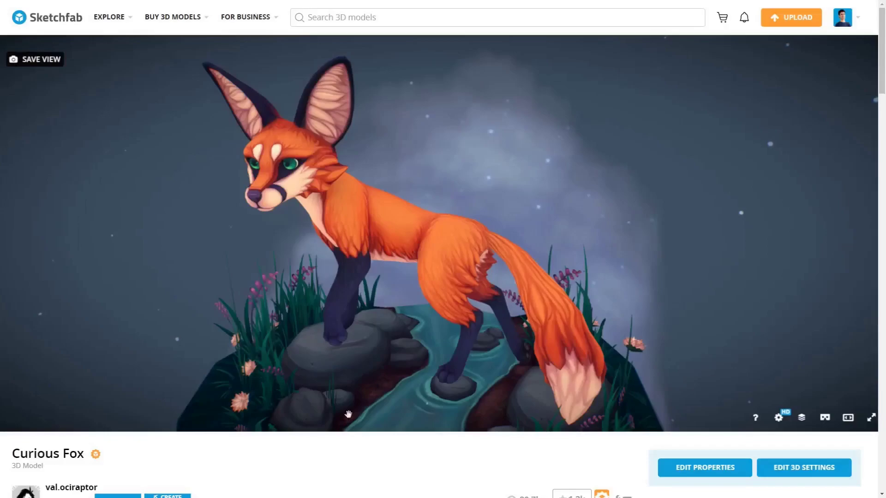
pyautogui.moveTo(533, 386); pyautogui.dragTo(532, 356)
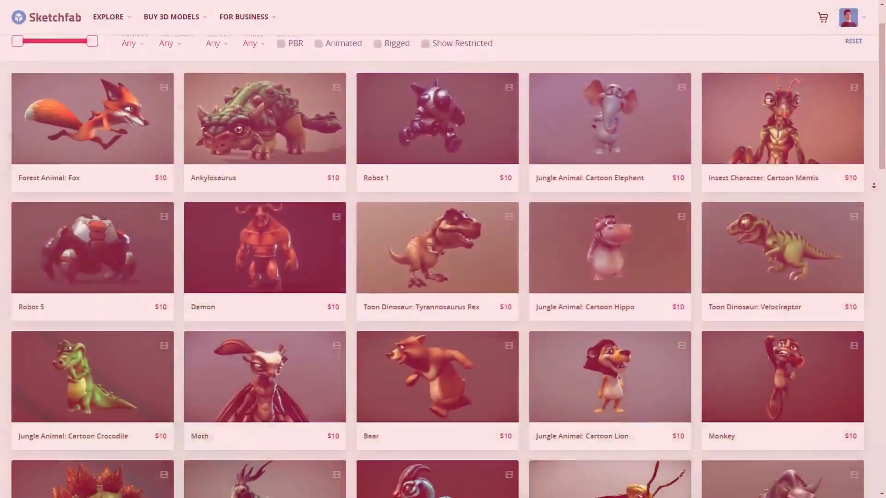
pyautogui.scroll(-7, 873, 186)
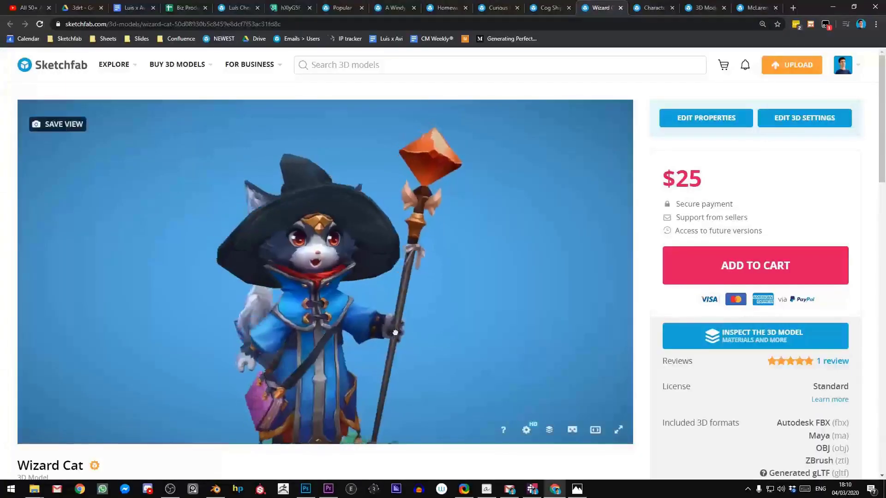
pyautogui.moveTo(396, 333)
pyautogui.mouseDown()
pyautogui.moveTo(425, 330)
pyautogui.moveTo(408, 329)
pyautogui.mouseUp()
pyautogui.scroll(-3, 398, 328)
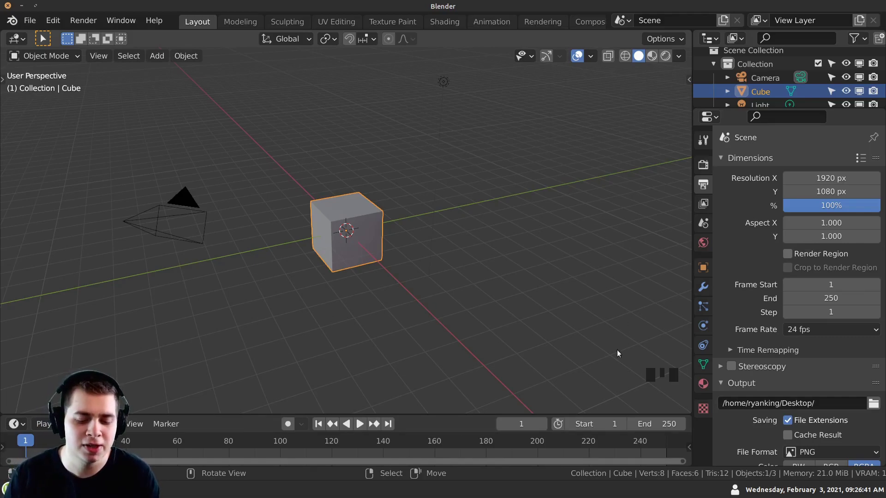
# Step: Delete the default cube, camera and light from the scene
pyautogui.moveTo(461, 302); pyautogui.dragTo(462, 282, button='middle')
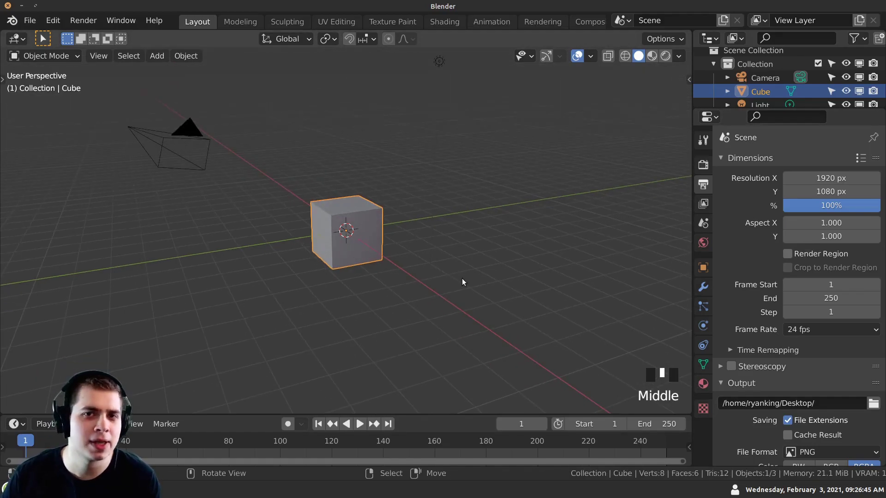
pyautogui.moveTo(337, 264); pyautogui.dragTo(231, 199, button='middle')
pyautogui.moveTo(305, 243); pyautogui.dragTo(304, 247, button='middle')
pyautogui.press('a')
pyautogui.press('a')
pyautogui.press('a')
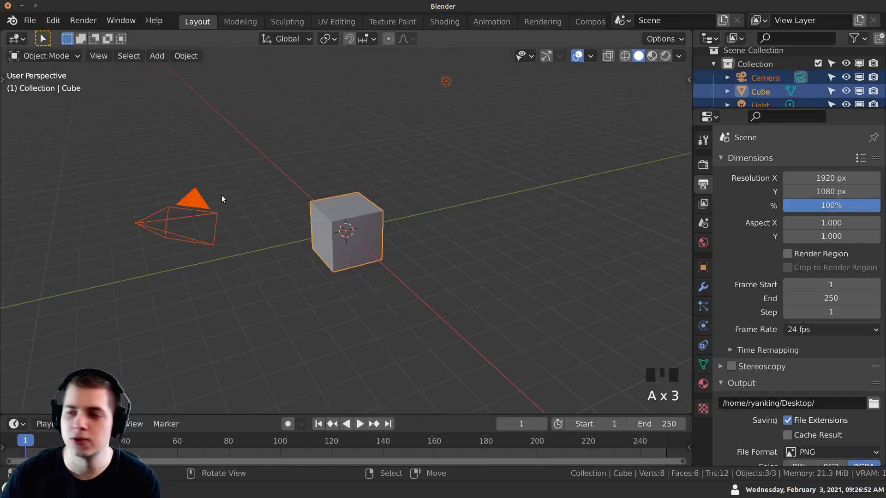
pyautogui.press('x')
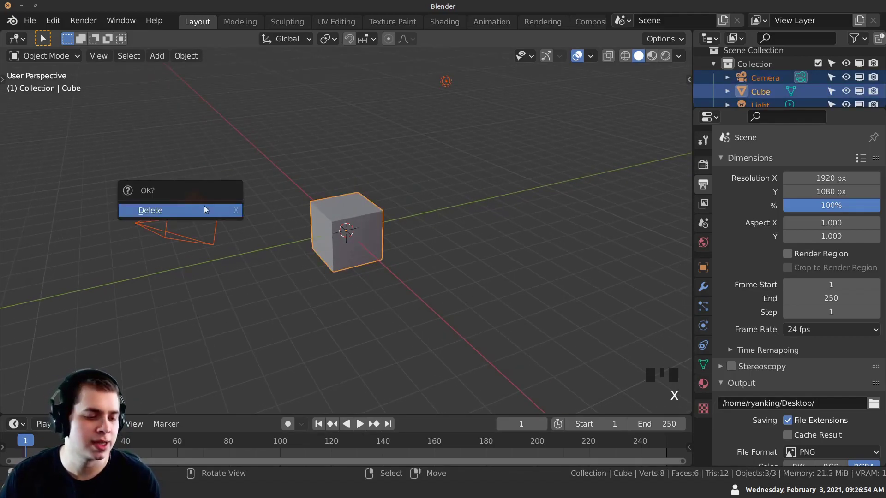
pyautogui.click(191, 210)
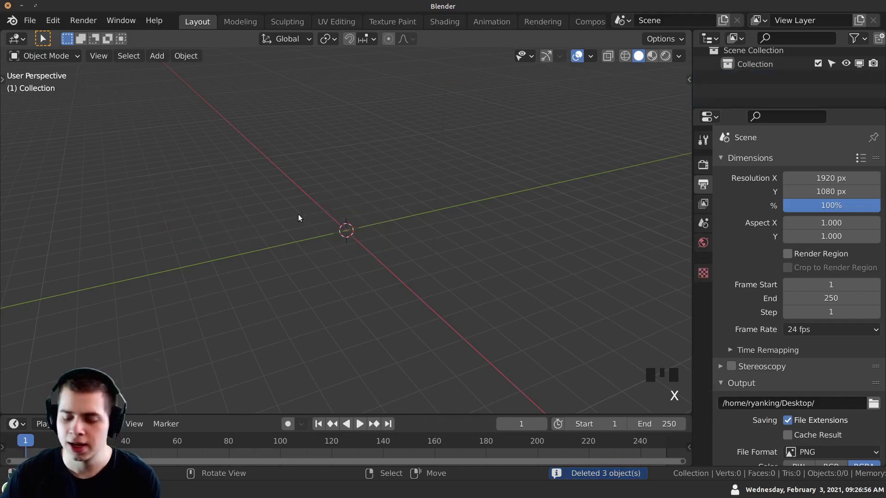
# Step: Add an ico sphere mesh at the scene origin
pyautogui.hotkey('shift', 'a')
pyautogui.moveTo(282, 200)
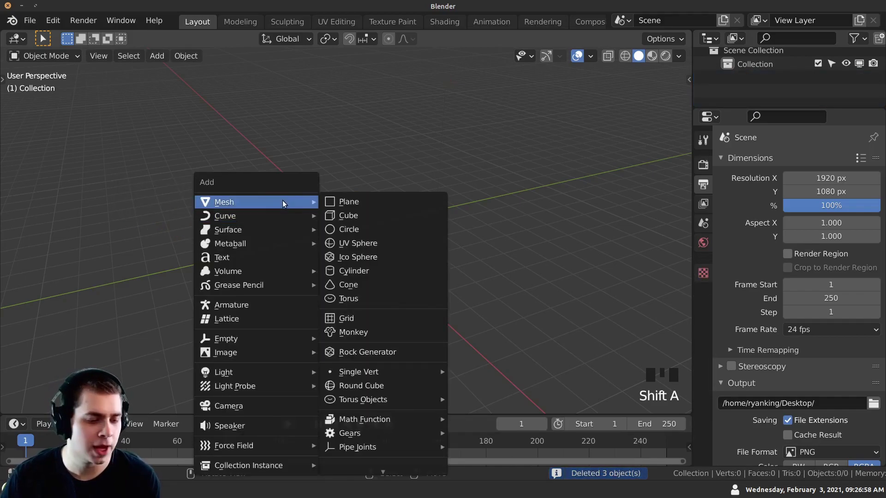
pyautogui.click(350, 253)
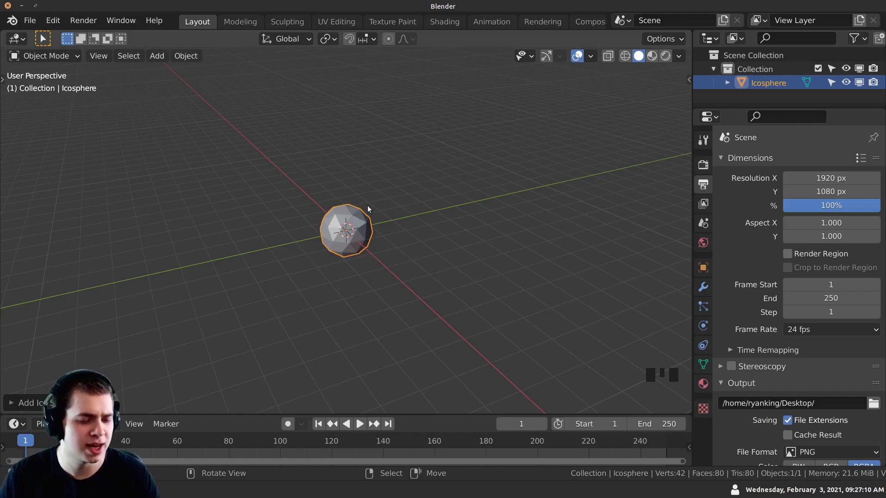
# Step: Set the new ico sphere's subdivisions to 6
pyautogui.click(12, 403)
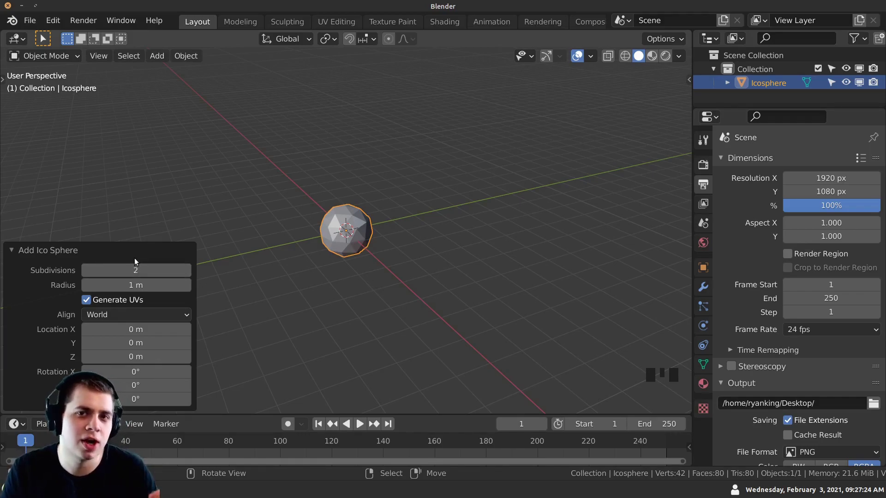
pyautogui.click(187, 272)
pyautogui.click(186, 271)
pyautogui.click(186, 271)
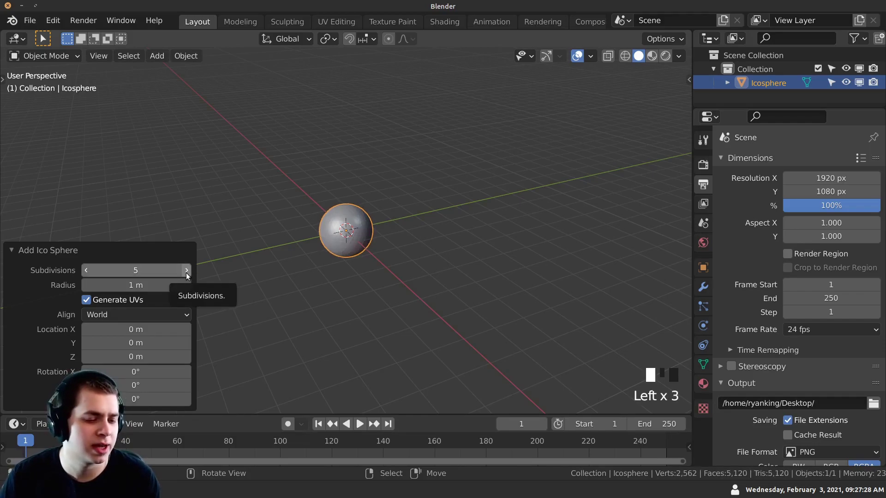
pyautogui.click(186, 271)
pyautogui.click(32, 253)
# Step: Switch to the Sculpting workspace with the ico sphere as the sculpting object
pyautogui.keyDown('ctrl'); pyautogui.moveTo(336, 252); pyautogui.dragTo(285, 206, button='middle'); pyautogui.keyUp('ctrl')
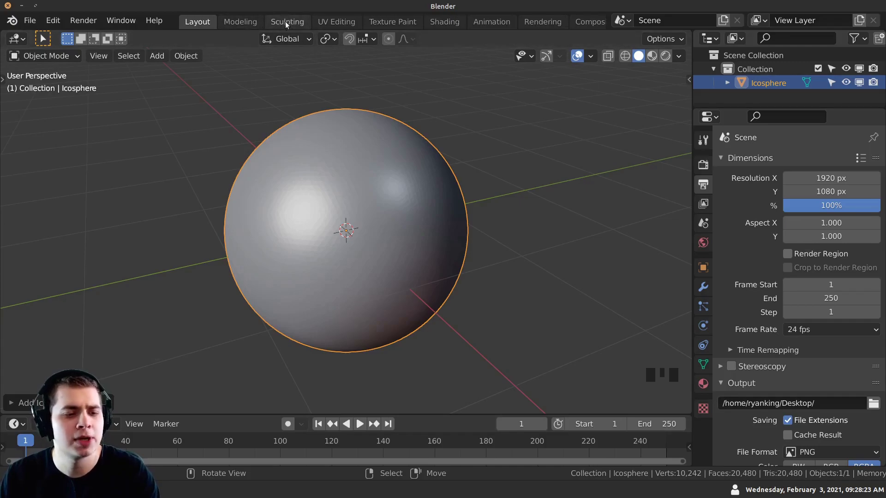
pyautogui.click(27, 56)
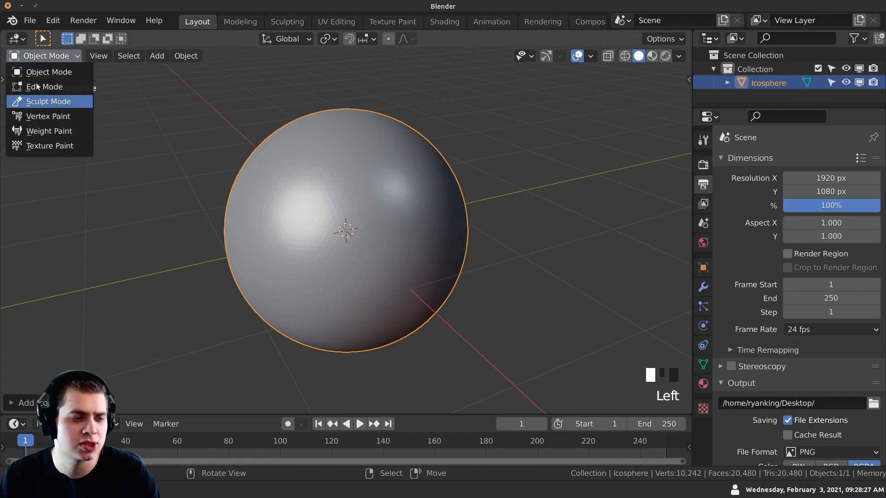
pyautogui.click(278, 21)
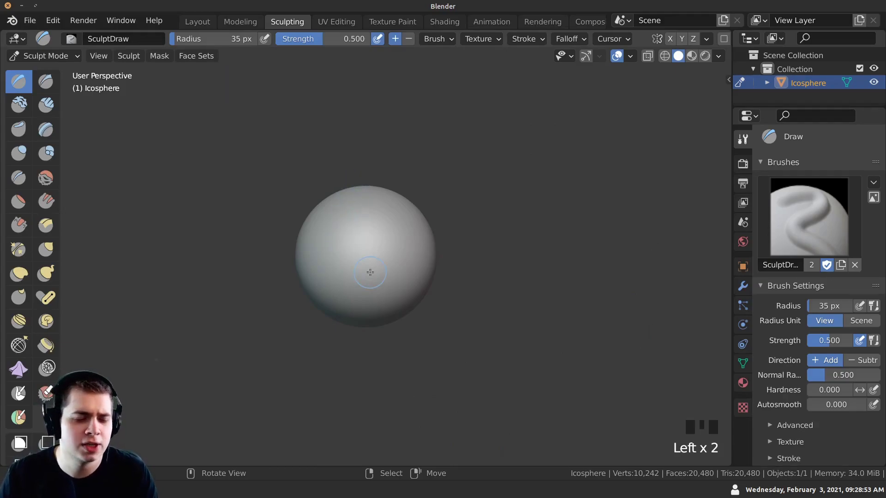
pyautogui.keyDown('ctrl'); pyautogui.moveTo(370, 273); pyautogui.dragTo(352, 245, button='middle'); pyautogui.keyUp('ctrl')
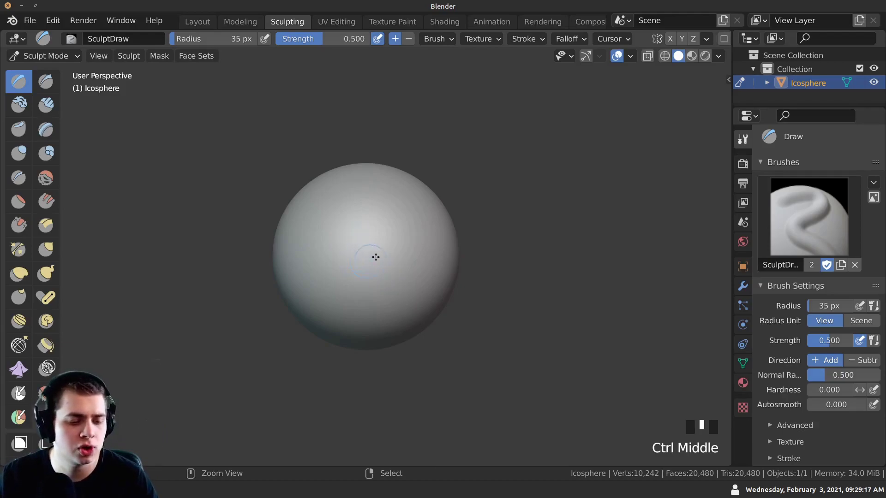
pyautogui.keyDown('ctrl'); pyautogui.moveTo(366, 295); pyautogui.dragTo(348, 267, button='middle'); pyautogui.keyUp('ctrl')
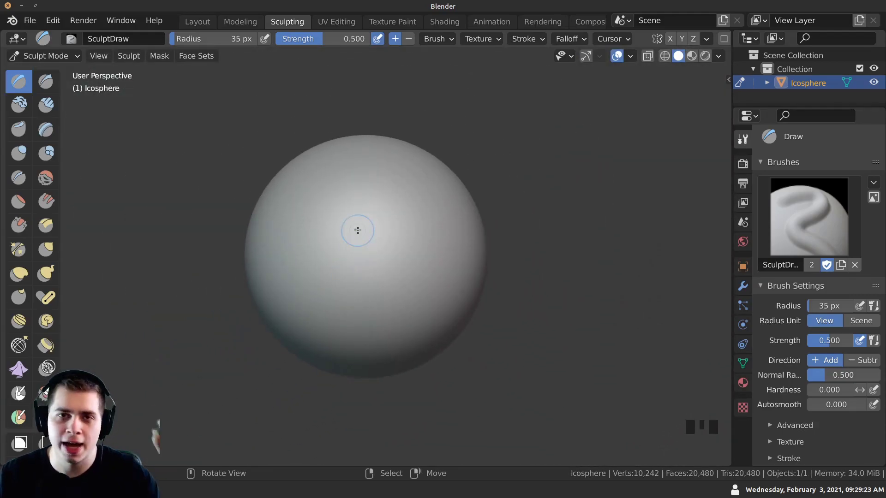
pyautogui.moveTo(359, 230)
pyautogui.keyDown('ctrl'); pyautogui.mouseDown(button='middle')
pyautogui.moveTo(352, 253)
pyautogui.moveTo(340, 249)
pyautogui.moveTo(317, 211)
pyautogui.moveTo(342, 249)
pyautogui.moveTo(310, 269)
pyautogui.mouseUp(button='middle'); pyautogui.keyUp('ctrl')
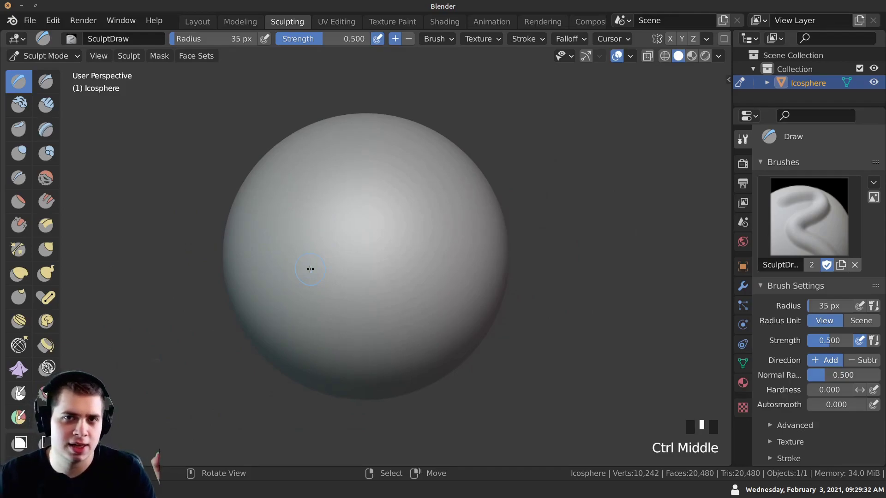
pyautogui.moveTo(257, 201)
pyautogui.keyDown('shift'); pyautogui.mouseDown(button='middle')
pyautogui.moveTo(466, 243)
pyautogui.moveTo(302, 134)
pyautogui.moveTo(254, 171)
pyautogui.moveTo(309, 158)
pyautogui.mouseUp(button='middle'); pyautogui.keyUp('shift')
pyautogui.keyDown('shift'); pyautogui.moveTo(357, 129); pyautogui.dragTo(344, 260, button='middle'); pyautogui.keyUp('shift')
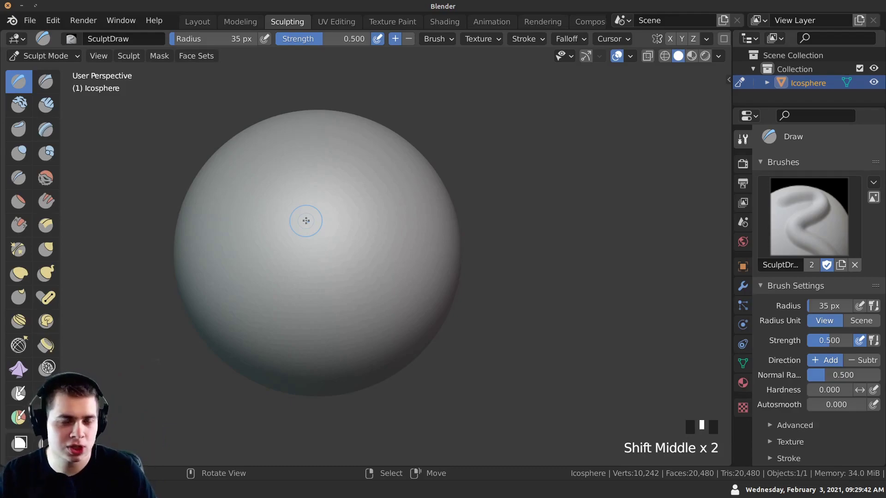
pyautogui.moveTo(305, 221)
pyautogui.mouseDown(button='middle')
pyautogui.moveTo(382, 168)
pyautogui.moveTo(286, 199)
pyautogui.moveTo(312, 263)
pyautogui.mouseUp(button='middle')
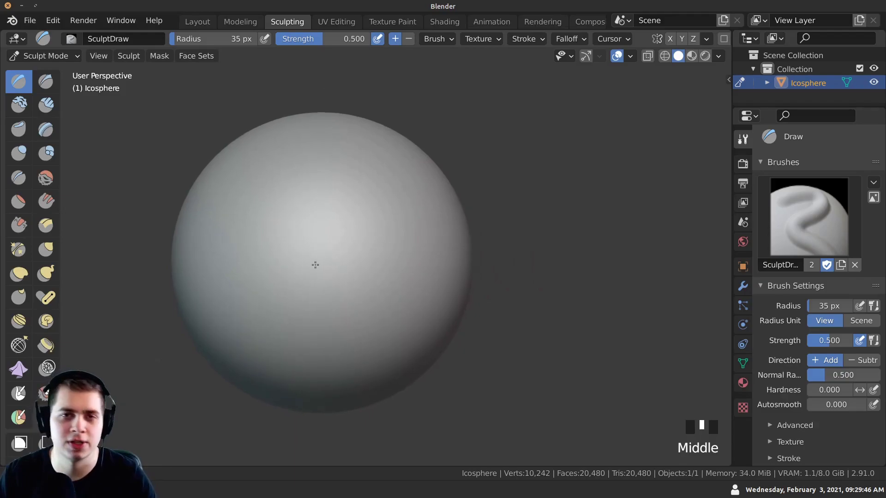
# Step: Try diagonal test strokes across the sphere's front with the Draw brush and undo them all
pyautogui.hotkey('ctrl', 'z')
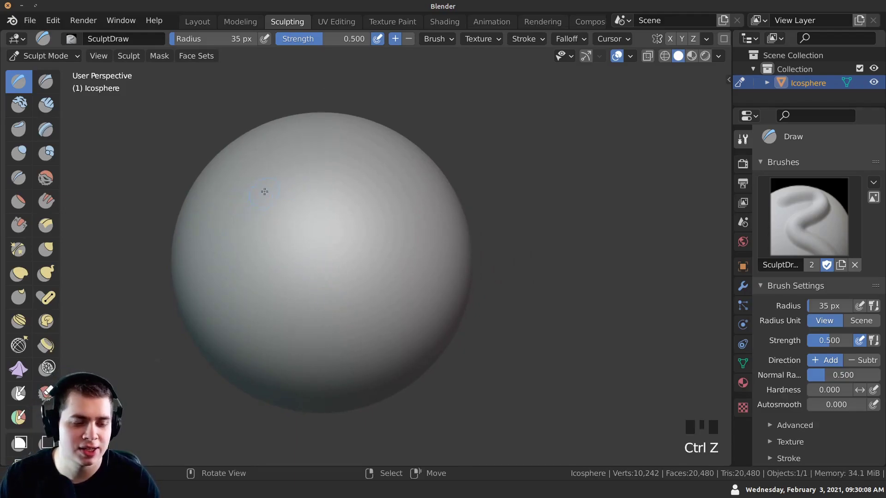
pyautogui.moveTo(254, 182)
pyautogui.mouseDown()
pyautogui.moveTo(355, 307)
pyautogui.moveTo(265, 198)
pyautogui.moveTo(341, 295)
pyautogui.moveTo(272, 196)
pyautogui.moveTo(323, 235)
pyautogui.moveTo(279, 203)
pyautogui.mouseUp()
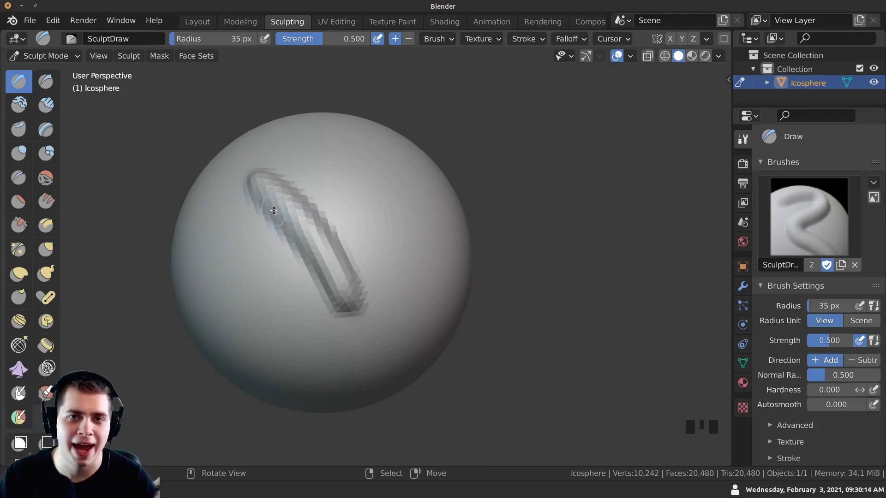
pyautogui.hotkey('ctrl', 'z')
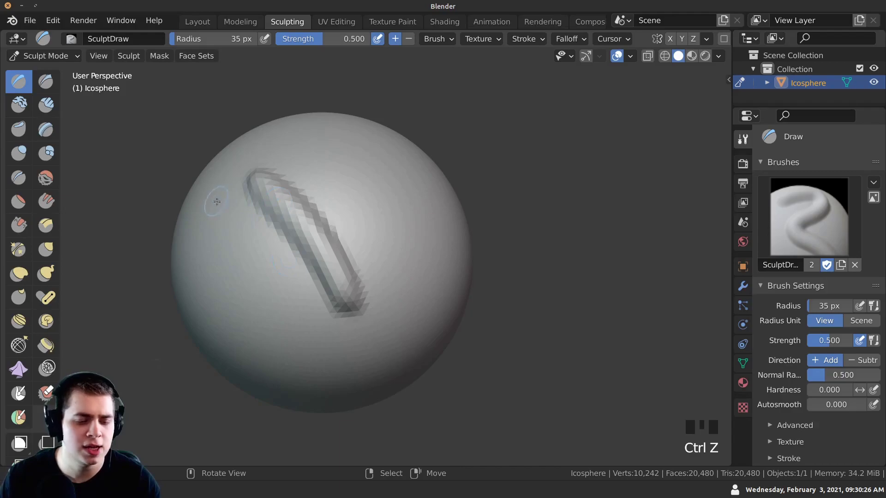
pyautogui.moveTo(241, 211)
pyautogui.keyDown('ctrl'); pyautogui.mouseDown()
pyautogui.moveTo(310, 312)
pyautogui.moveTo(238, 203)
pyautogui.moveTo(316, 316)
pyautogui.mouseUp(); pyautogui.keyUp('ctrl')
pyautogui.hotkey('ctrl', 'z')
pyautogui.hotkey('ctrl', 'z')
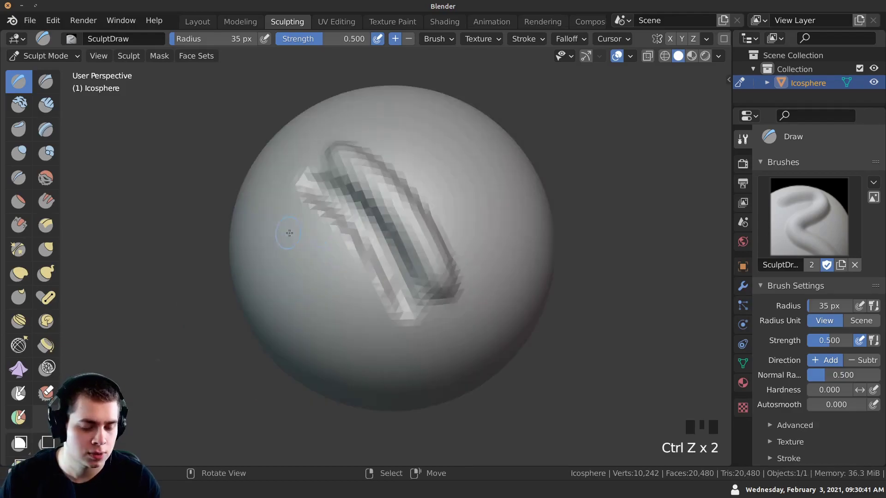
pyautogui.hotkey('ctrl', 'z')
pyautogui.hotkey('ctrl', 'z')
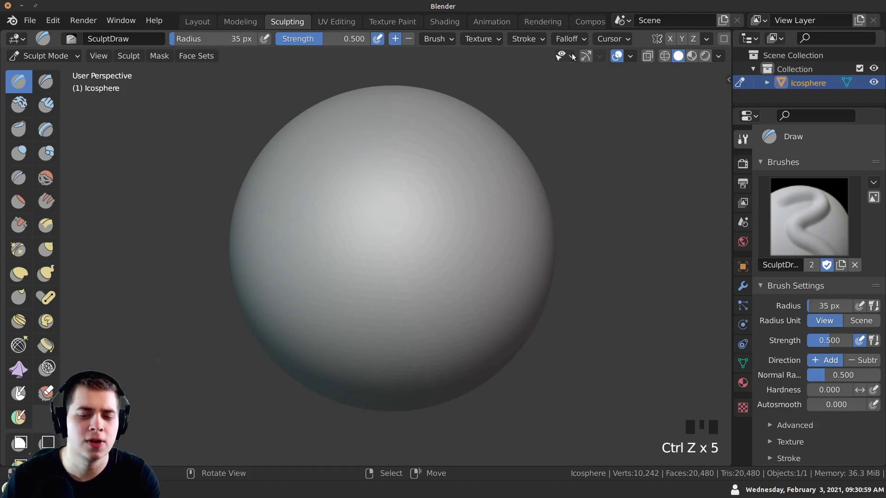
# Step: Change the viewport shading MatCap to the dark red clay one
pyautogui.click(719, 56)
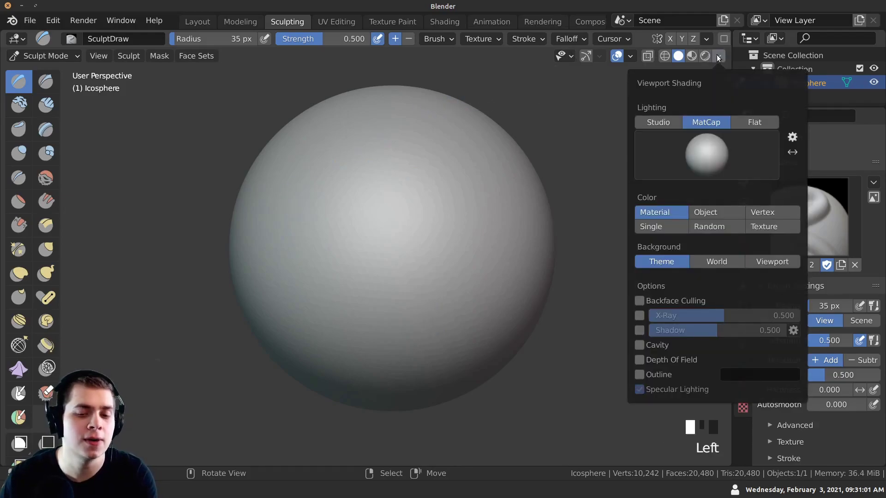
pyautogui.click(685, 153)
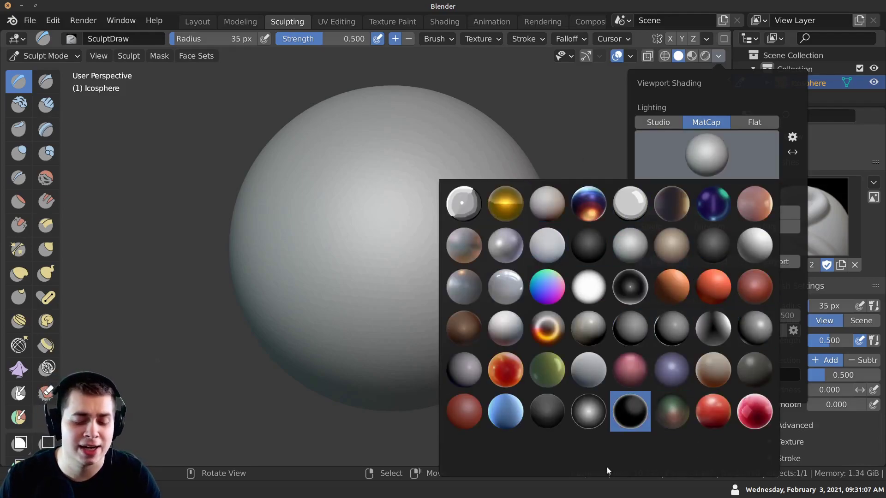
pyautogui.scroll(-4, 607, 469)
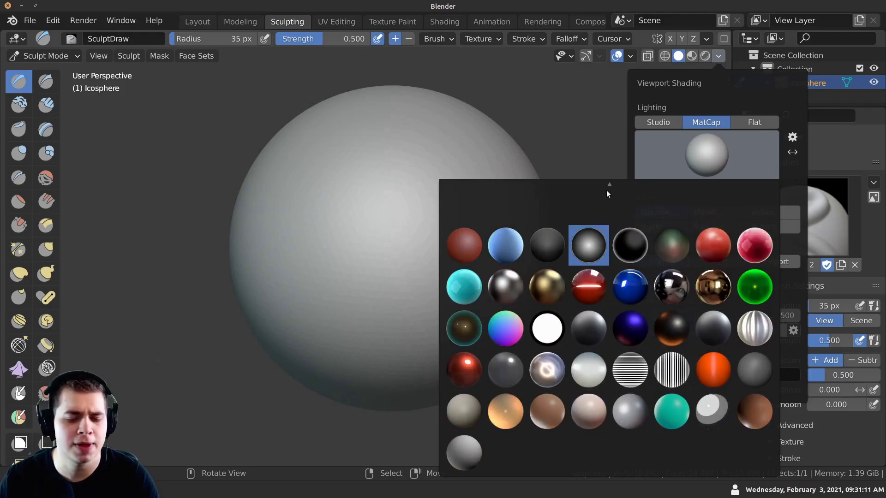
pyautogui.scroll(4, 607, 184)
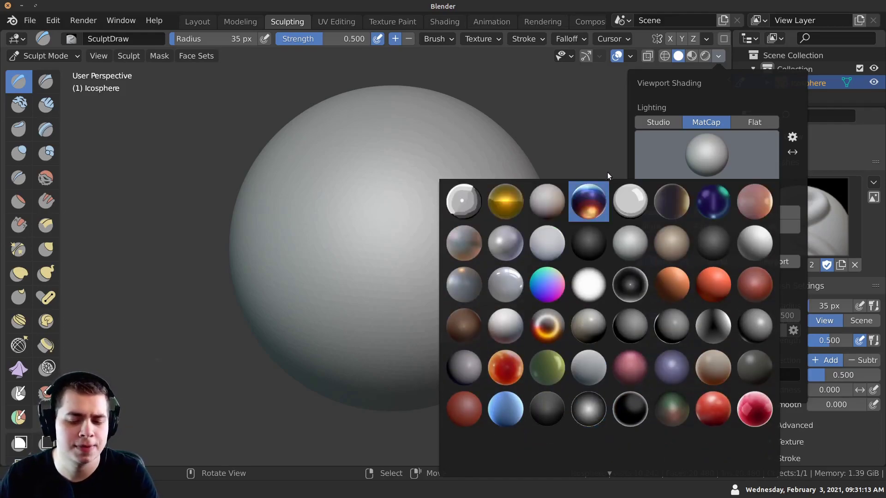
pyautogui.click(752, 286)
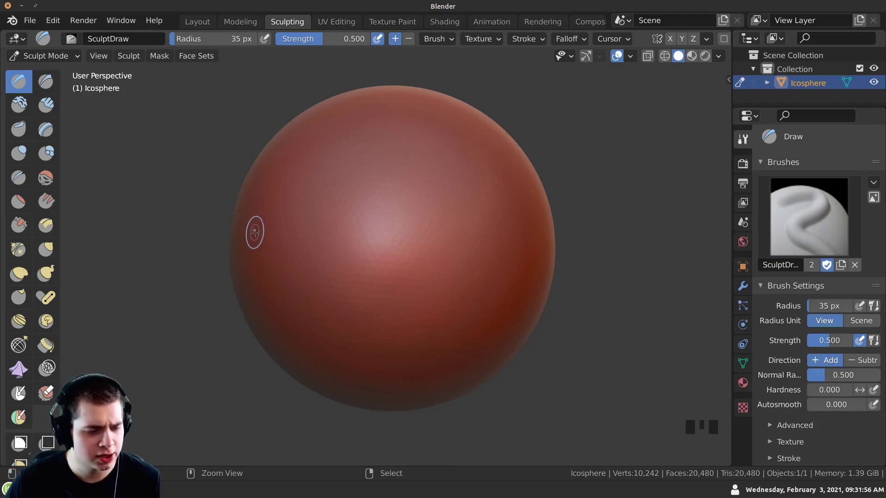
# Step: Choose the Grab brush and enlarge its radius to 140 px
pyautogui.keyDown('ctrl'); pyautogui.moveTo(273, 250); pyautogui.dragTo(301, 294, button='middle'); pyautogui.keyUp('ctrl')
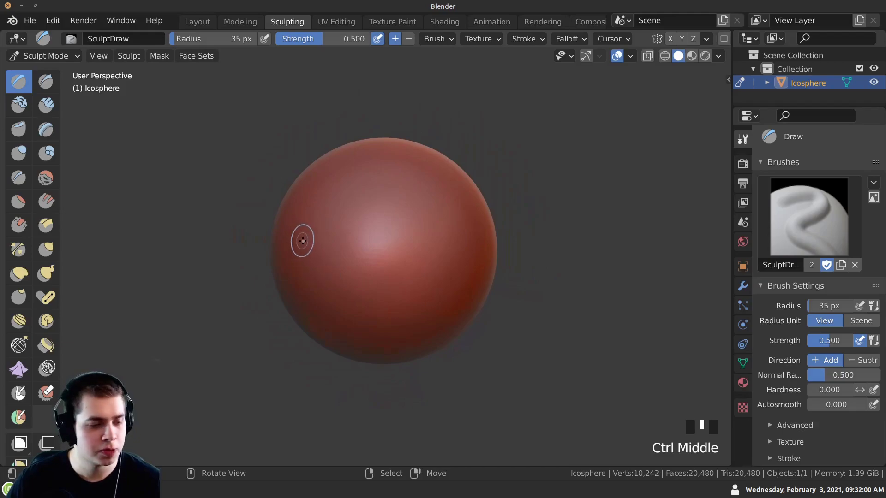
pyautogui.press('g')
pyautogui.click(45, 249)
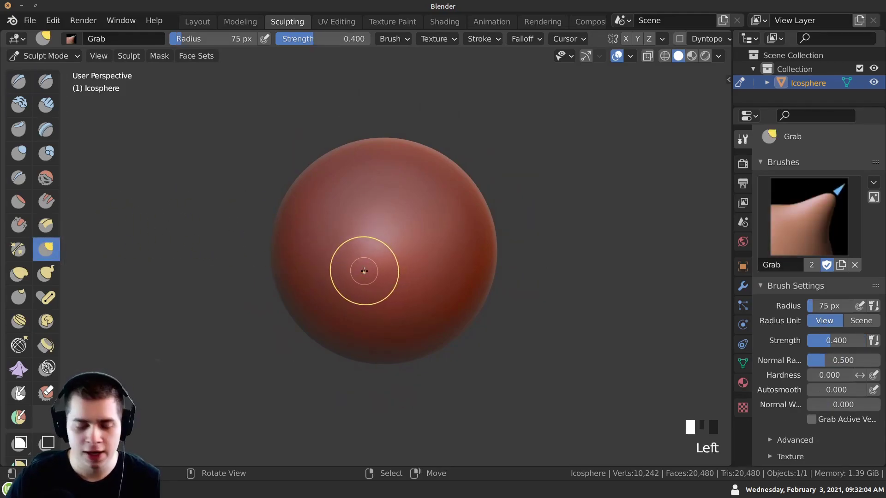
pyautogui.press('f')
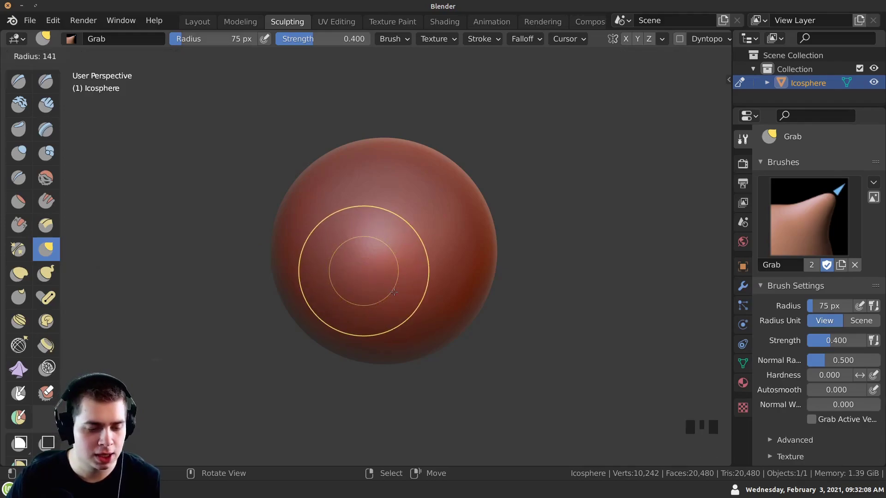
pyautogui.click(393, 292)
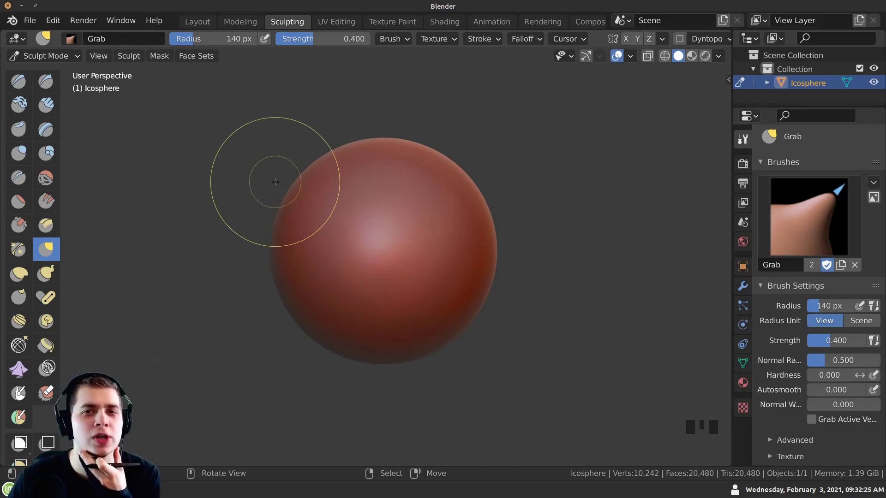
# Step: Try pulling the lower part of the sphere with the Grab brush, undo it, and enable X mirror symmetry
pyautogui.keyDown('ctrl'); pyautogui.moveTo(316, 229); pyautogui.dragTo(376, 293, button='middle'); pyautogui.keyUp('ctrl')
pyautogui.click(367, 292)
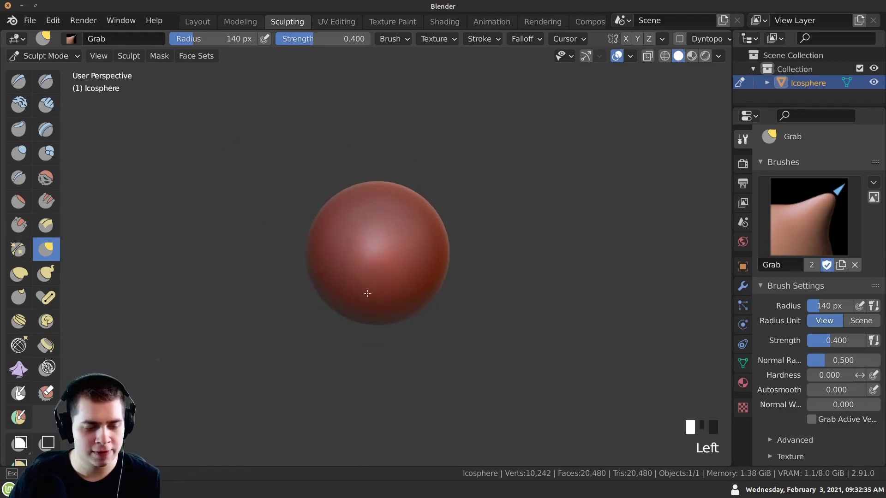
pyautogui.moveTo(360, 338); pyautogui.dragTo(360, 395)
pyautogui.moveTo(359, 396)
pyautogui.mouseDown(button='middle')
pyautogui.moveTo(355, 300)
pyautogui.moveTo(378, 282)
pyautogui.moveTo(395, 351)
pyautogui.moveTo(340, 280)
pyautogui.mouseUp(button='middle')
pyautogui.hotkey('ctrl', 'z')
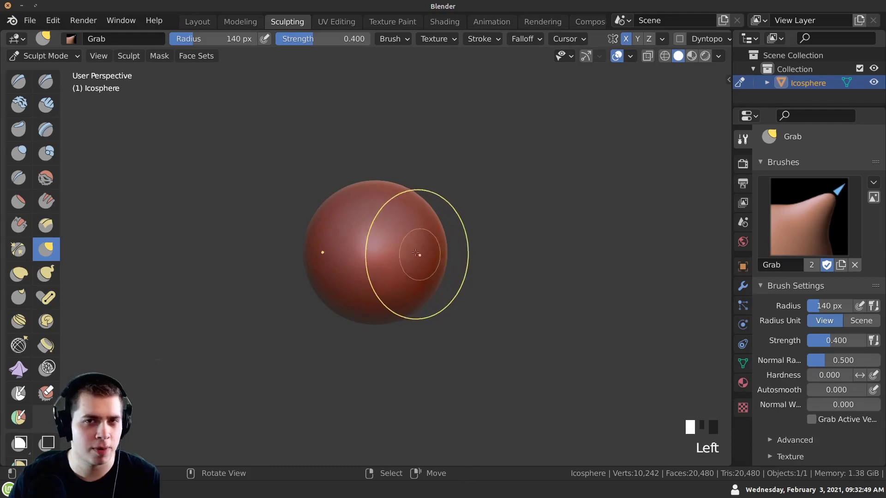
# Step: Try an X-mirrored Grab pull on the sphere's lower sides and undo it
pyautogui.moveTo(415, 278); pyautogui.dragTo(429, 304)
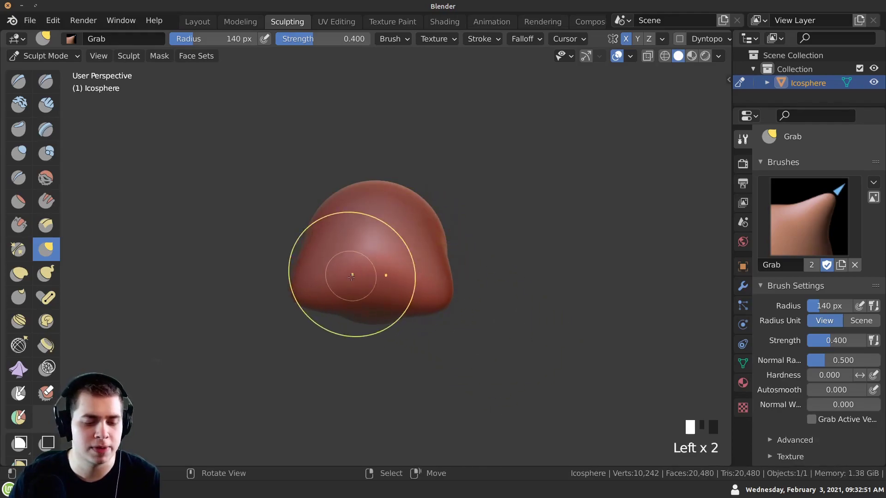
pyautogui.hotkey('ctrl', 'z')
pyautogui.press('KP_1')
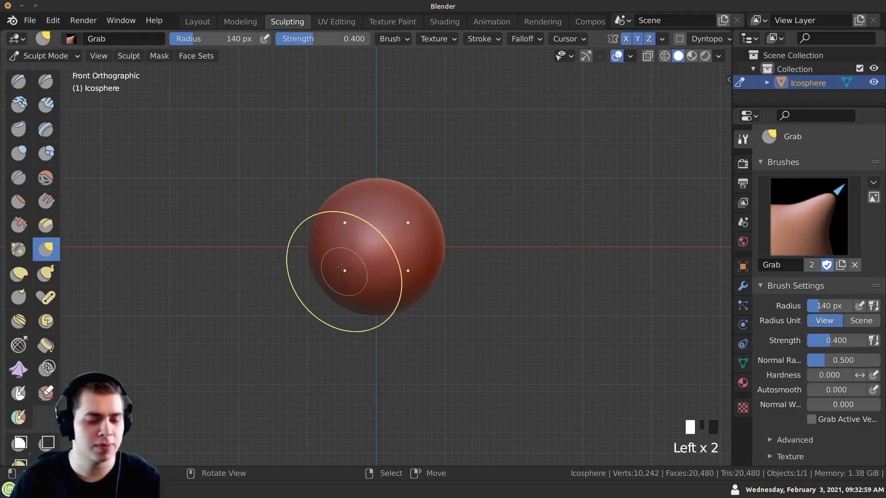
# Step: Try Grab pulls with X, Y and Z mirroring, undo them, and turn off Y and Z so only X mirroring is active
pyautogui.moveTo(350, 283); pyautogui.dragTo(415, 297, button='middle')
pyautogui.moveTo(415, 296)
pyautogui.mouseDown()
pyautogui.moveTo(408, 304)
pyautogui.moveTo(445, 364)
pyautogui.moveTo(518, 419)
pyautogui.moveTo(516, 395)
pyautogui.mouseUp()
pyautogui.moveTo(515, 395); pyautogui.dragTo(226, 384, button='middle')
pyautogui.hotkey('ctrl', 'z')
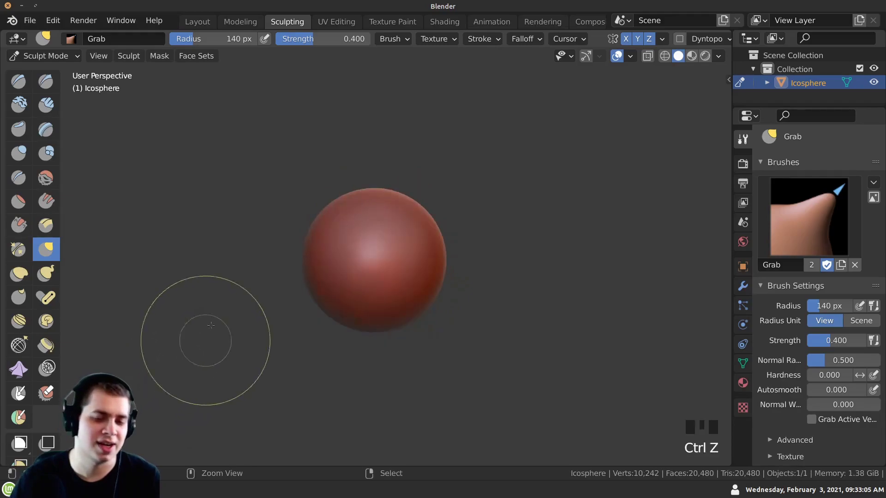
pyautogui.click(647, 39)
pyautogui.click(637, 39)
pyautogui.moveTo(349, 316); pyautogui.dragTo(335, 302, button='middle')
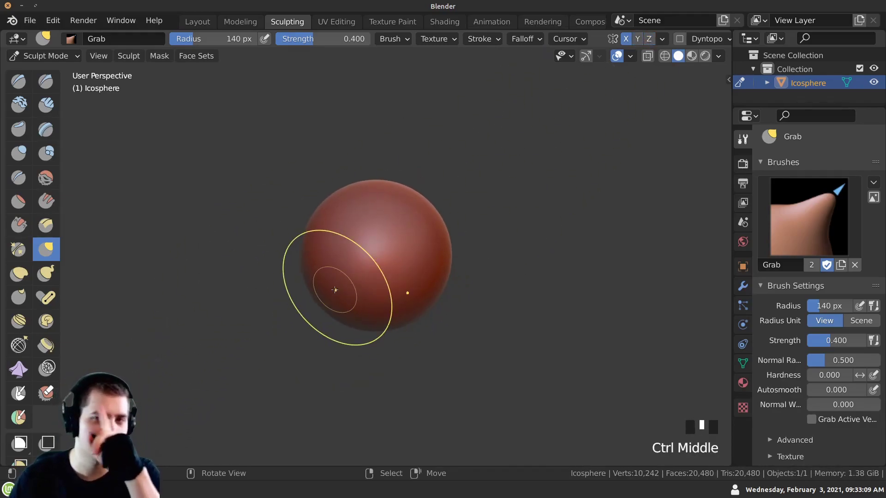
# Step: Examine the sculpting tool's Symmetry settings for mirror, lock, tiling and radial options
pyautogui.moveTo(789, 407); pyautogui.dragTo(798, 277, button='middle')
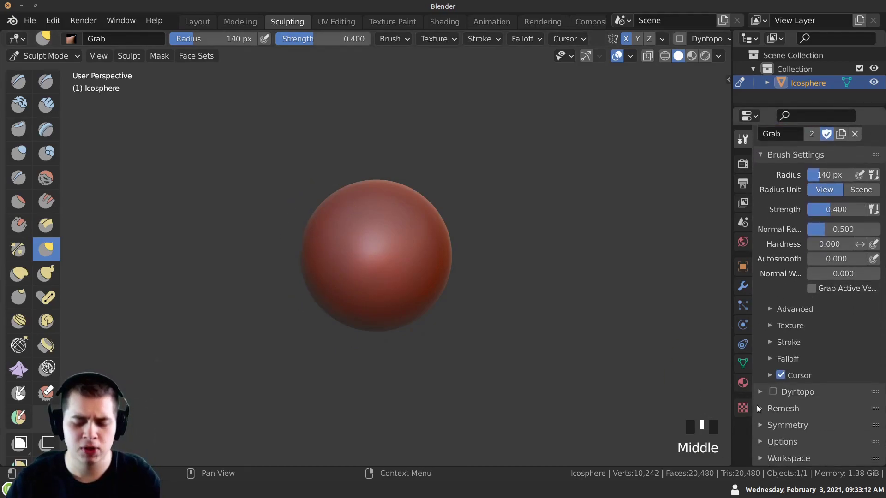
pyautogui.click(761, 424)
pyautogui.moveTo(761, 427); pyautogui.dragTo(794, 273, button='middle')
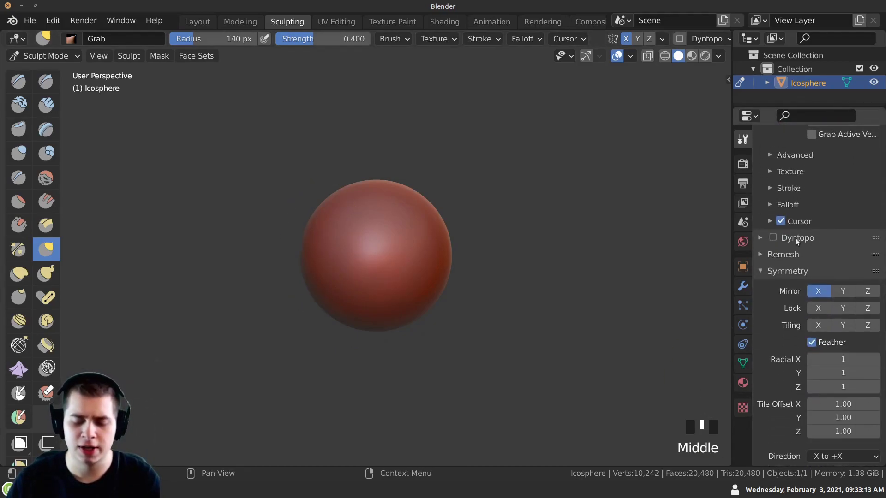
pyautogui.click(764, 272)
pyautogui.moveTo(767, 224); pyautogui.dragTo(778, 364, button='middle')
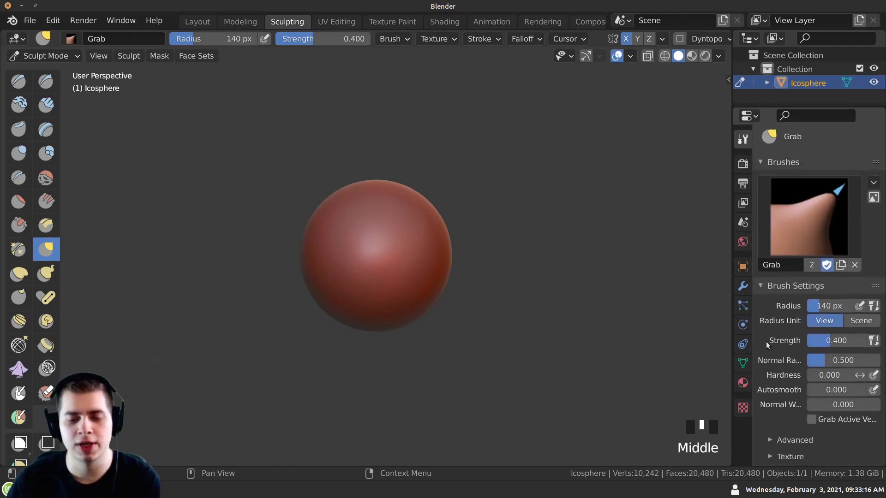
# Step: Pull the lower front of the sphere down and outward with the Grab brush to start the head's jaw
pyautogui.keyDown('ctrl'); pyautogui.moveTo(332, 269); pyautogui.dragTo(354, 291, button='middle'); pyautogui.keyUp('ctrl')
pyautogui.moveTo(357, 289); pyautogui.dragTo(357, 324)
pyautogui.moveTo(357, 324); pyautogui.dragTo(377, 302, button='middle')
pyautogui.moveTo(378, 302)
pyautogui.mouseDown()
pyautogui.moveTo(379, 318)
pyautogui.moveTo(355, 297)
pyautogui.moveTo(359, 318)
pyautogui.mouseUp()
pyautogui.moveTo(359, 318); pyautogui.dragTo(386, 299, button='middle')
pyautogui.moveTo(370, 293); pyautogui.dragTo(372, 306)
pyautogui.moveTo(371, 305)
pyautogui.mouseDown(button='middle')
pyautogui.moveTo(457, 302)
pyautogui.moveTo(424, 247)
pyautogui.moveTo(411, 257)
pyautogui.mouseUp(button='middle')
pyautogui.middleClick(420, 290)
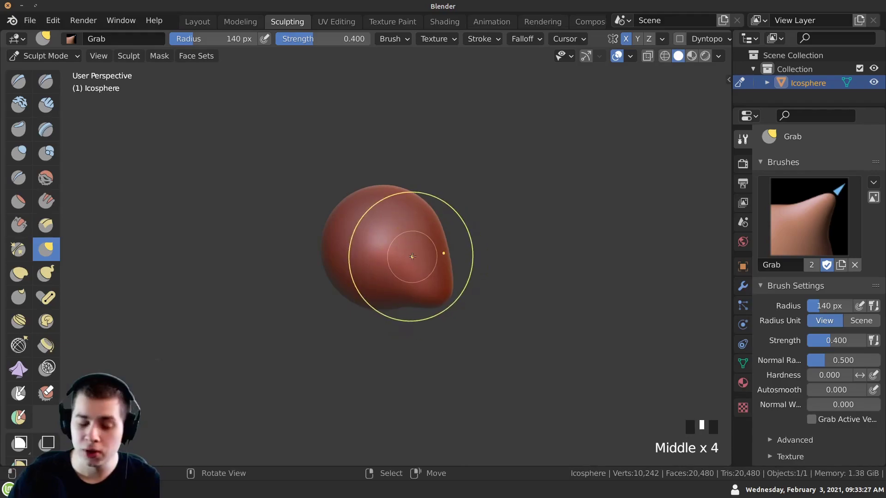
# Step: Narrow the sides of the head and taper the jaw toward the chin with the Grab brush
pyautogui.press('KP_3')
pyautogui.keyDown('shift'); pyautogui.moveTo(281, 250); pyautogui.dragTo(317, 286, button='middle'); pyautogui.keyUp('shift')
pyautogui.click(317, 290)
pyautogui.moveTo(330, 299); pyautogui.dragTo(324, 302)
pyautogui.moveTo(374, 307); pyautogui.dragTo(425, 304, button='middle')
pyautogui.moveTo(306, 276); pyautogui.dragTo(351, 268, button='middle')
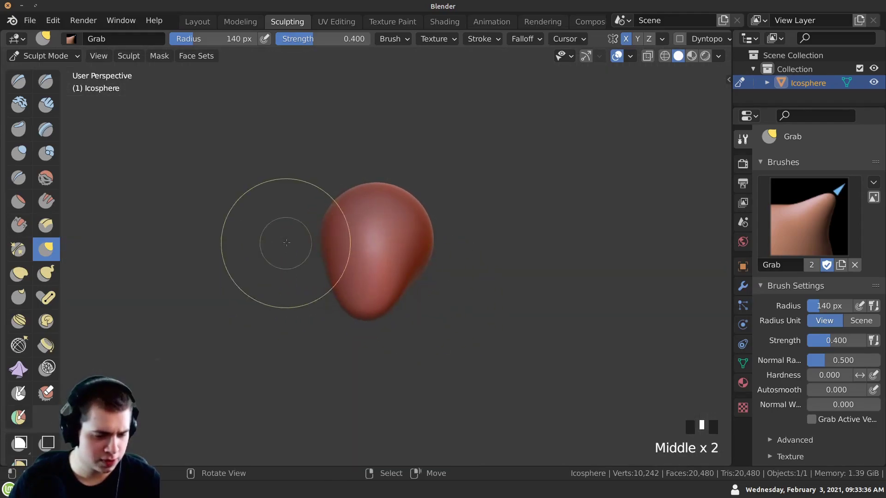
pyautogui.moveTo(286, 243); pyautogui.dragTo(319, 222, button='middle')
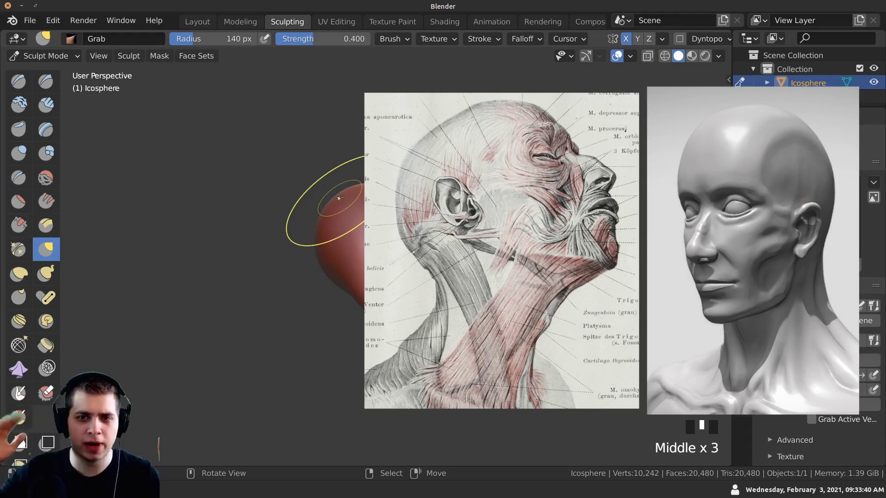
# Step: Refine the rounded skull, flatter face and pointed chin with Grab strokes from the side and front, forming an elongated head
pyautogui.moveTo(285, 207); pyautogui.dragTo(261, 233, button='middle')
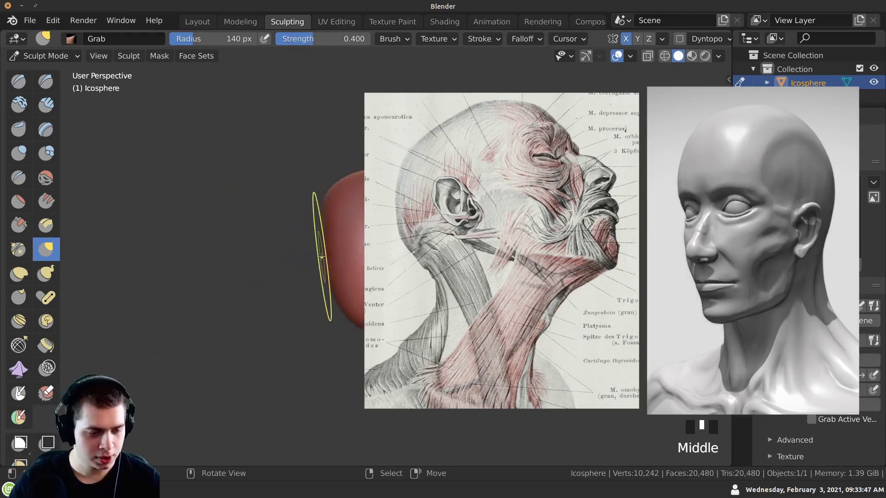
pyautogui.moveTo(323, 256); pyautogui.dragTo(317, 207)
pyautogui.moveTo(317, 207)
pyautogui.mouseDown(button='middle')
pyautogui.moveTo(329, 230)
pyautogui.moveTo(326, 261)
pyautogui.moveTo(309, 279)
pyautogui.moveTo(352, 253)
pyautogui.moveTo(324, 257)
pyautogui.moveTo(336, 221)
pyautogui.moveTo(257, 208)
pyautogui.moveTo(306, 197)
pyautogui.moveTo(375, 222)
pyautogui.moveTo(247, 220)
pyautogui.moveTo(265, 250)
pyautogui.moveTo(274, 230)
pyautogui.mouseUp(button='middle')
pyautogui.click(321, 220)
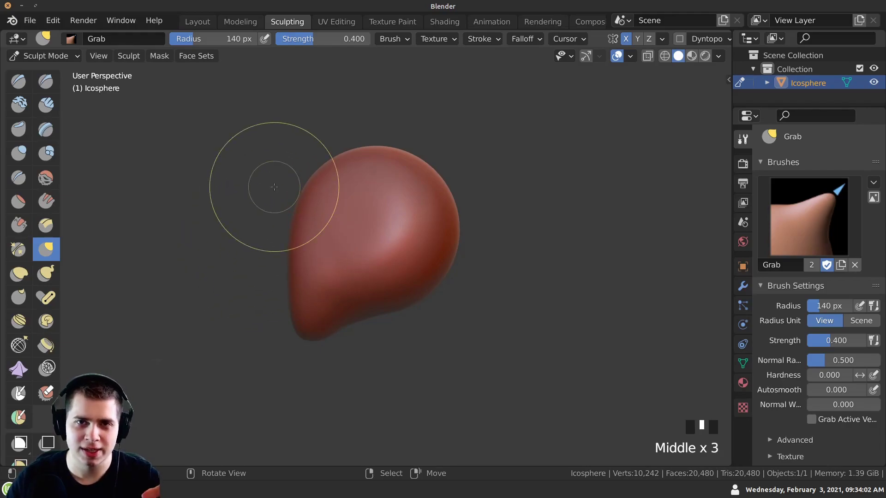
pyautogui.moveTo(263, 272); pyautogui.dragTo(561, 324, button='middle')
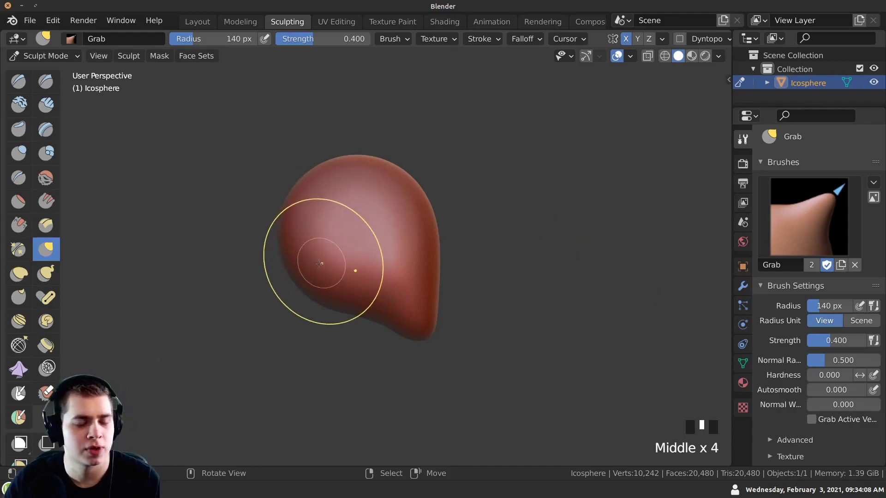
pyautogui.moveTo(351, 309); pyautogui.dragTo(382, 324, button='middle')
pyautogui.moveTo(415, 323); pyautogui.dragTo(412, 330)
pyautogui.moveTo(393, 294); pyautogui.dragTo(392, 297)
pyautogui.moveTo(259, 271)
pyautogui.mouseDown(button='middle')
pyautogui.moveTo(158, 266)
pyautogui.moveTo(270, 268)
pyautogui.moveTo(228, 271)
pyautogui.moveTo(250, 275)
pyautogui.mouseUp(button='middle')
pyautogui.keyDown('ctrl'); pyautogui.moveTo(250, 275); pyautogui.dragTo(251, 241, button='middle'); pyautogui.keyUp('ctrl')
pyautogui.keyDown('ctrl'); pyautogui.moveTo(362, 269); pyautogui.dragTo(358, 256, button='middle'); pyautogui.keyUp('ctrl')
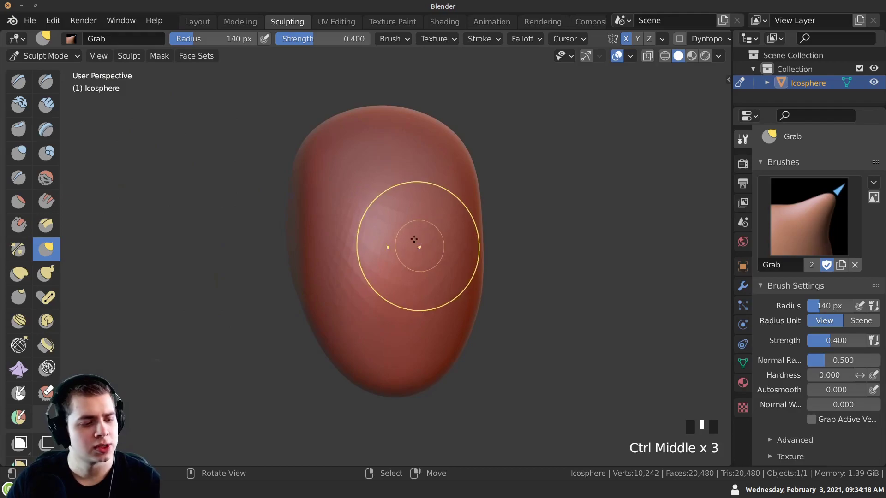
# Step: Carve two mirrored eye sockets into the face with the Clay Strips brush in subtract mode
pyautogui.click(45, 106)
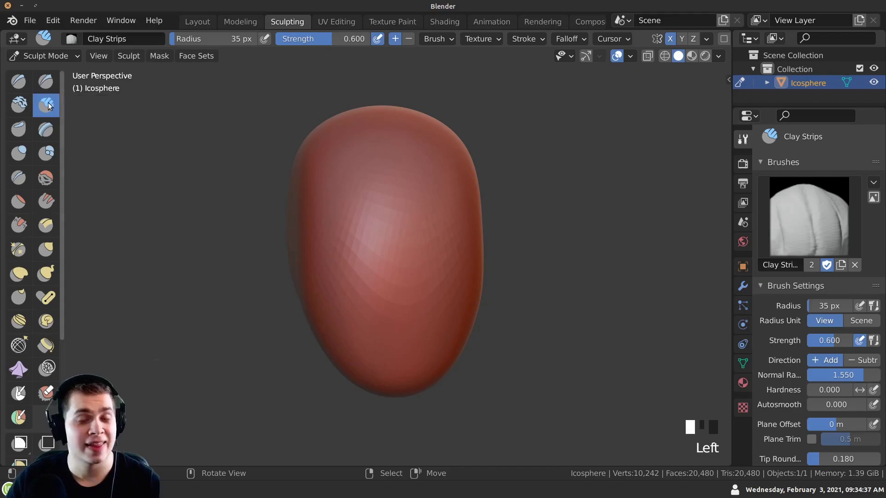
pyautogui.keyDown('ctrl'); pyautogui.moveTo(349, 223); pyautogui.dragTo(338, 220, button='middle'); pyautogui.keyUp('ctrl')
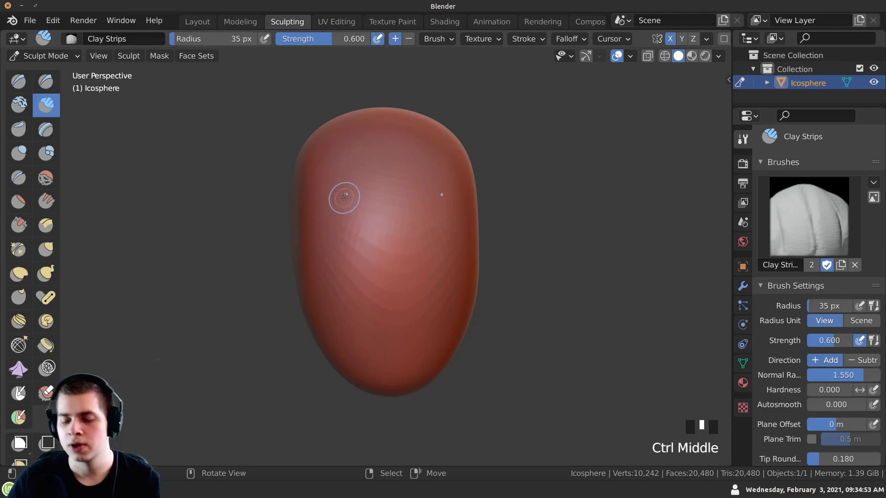
pyautogui.moveTo(355, 222)
pyautogui.keyDown('ctrl'); pyautogui.mouseDown()
pyautogui.moveTo(367, 217)
pyautogui.moveTo(341, 269)
pyautogui.moveTo(358, 256)
pyautogui.moveTo(351, 256)
pyautogui.mouseUp(); pyautogui.keyUp('ctrl')
pyautogui.moveTo(351, 256)
pyautogui.mouseDown(button='middle')
pyautogui.moveTo(387, 263)
pyautogui.moveTo(387, 275)
pyautogui.mouseUp(button='middle')
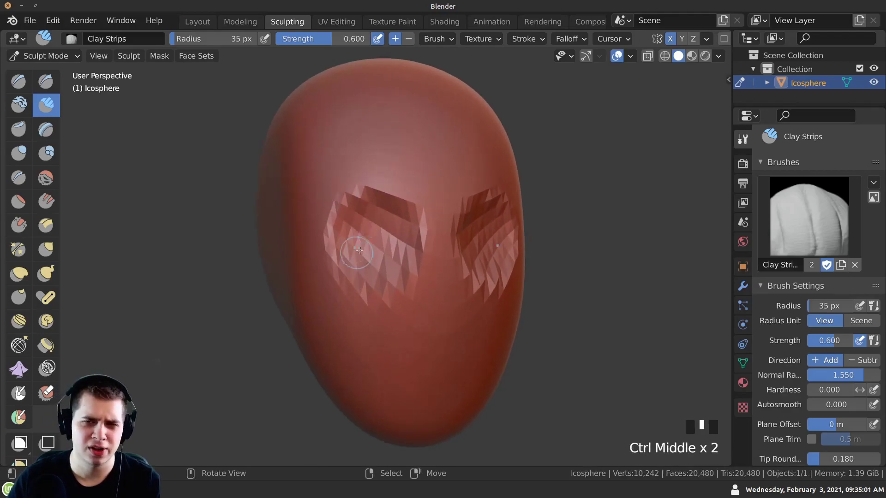
pyautogui.moveTo(368, 206)
pyautogui.keyDown('ctrl'); pyautogui.mouseDown()
pyautogui.moveTo(373, 236)
pyautogui.moveTo(355, 231)
pyautogui.moveTo(301, 276)
pyautogui.mouseUp(); pyautogui.keyUp('ctrl')
pyautogui.moveTo(301, 275); pyautogui.dragTo(328, 297, button='middle')
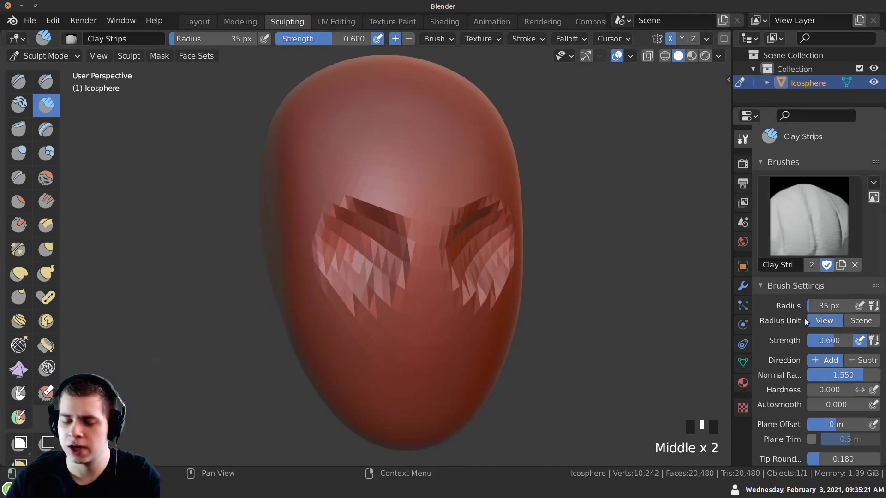
# Step: Enable Dyntopo, accepting the vertex data warning, and deepen both eye sockets at the 12 px detail size
pyautogui.scroll(-6, 790, 322)
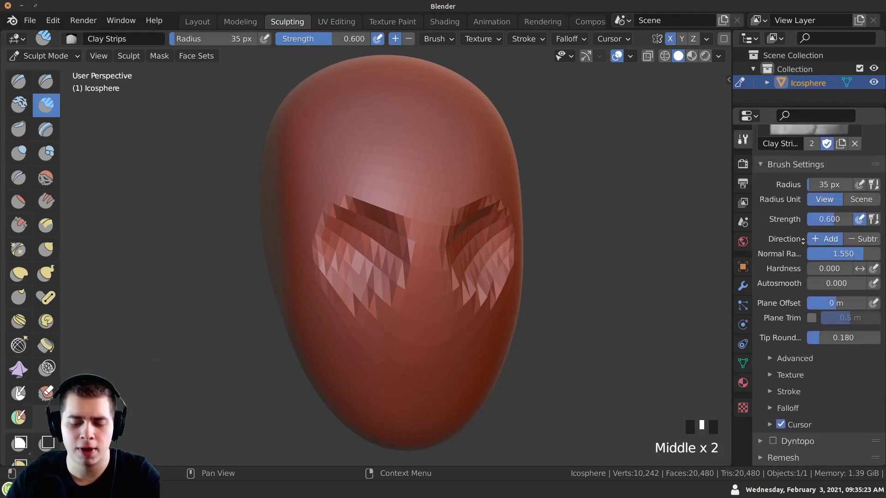
pyautogui.scroll(-1, 790, 321)
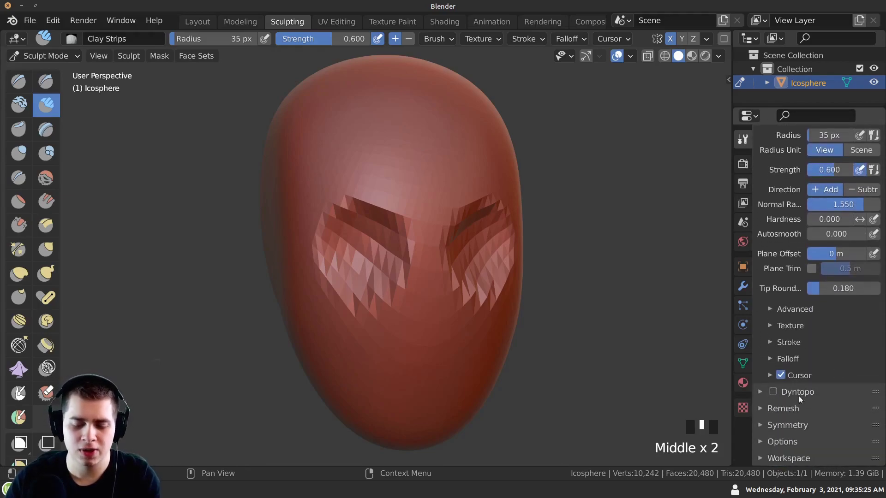
pyautogui.click(760, 392)
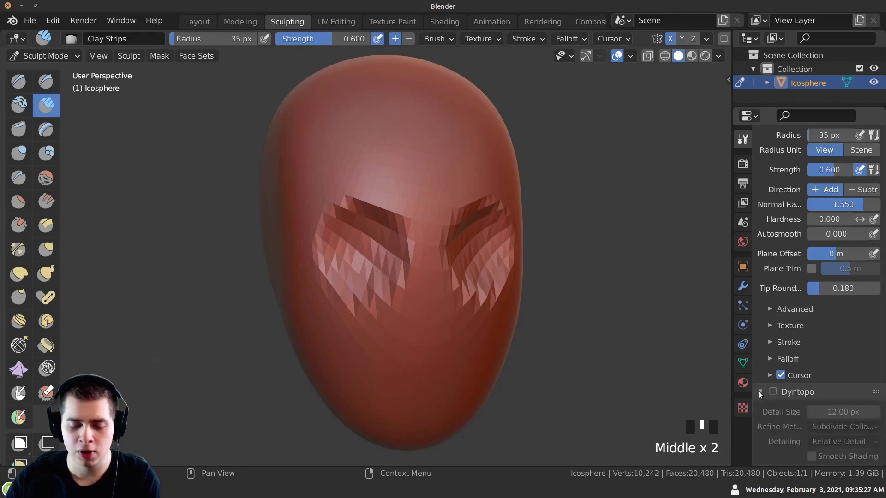
pyautogui.click(773, 392)
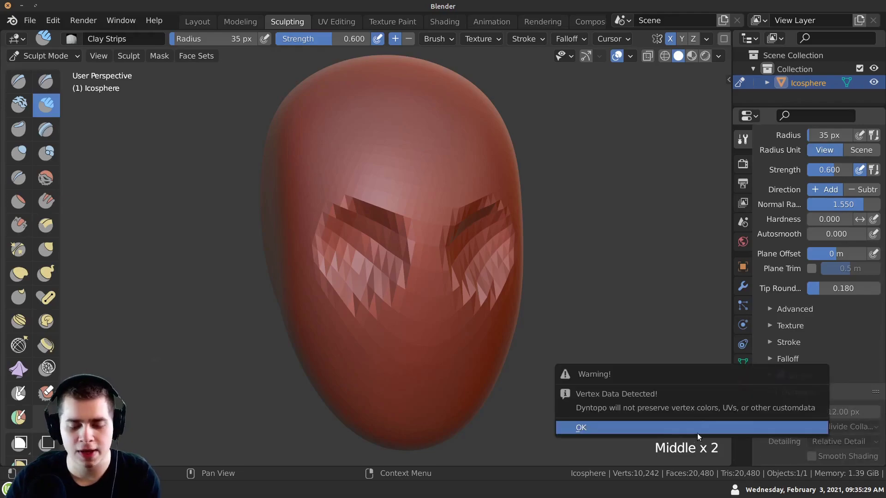
pyautogui.click(685, 430)
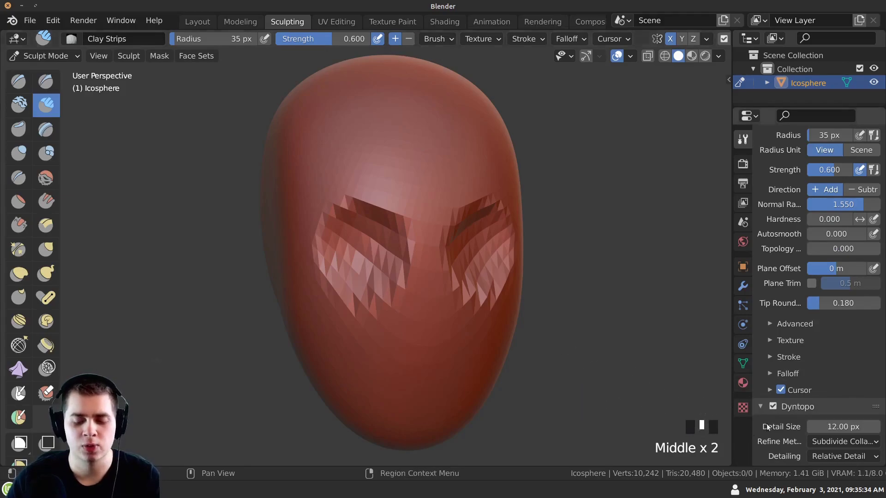
pyautogui.scroll(-4, 775, 369)
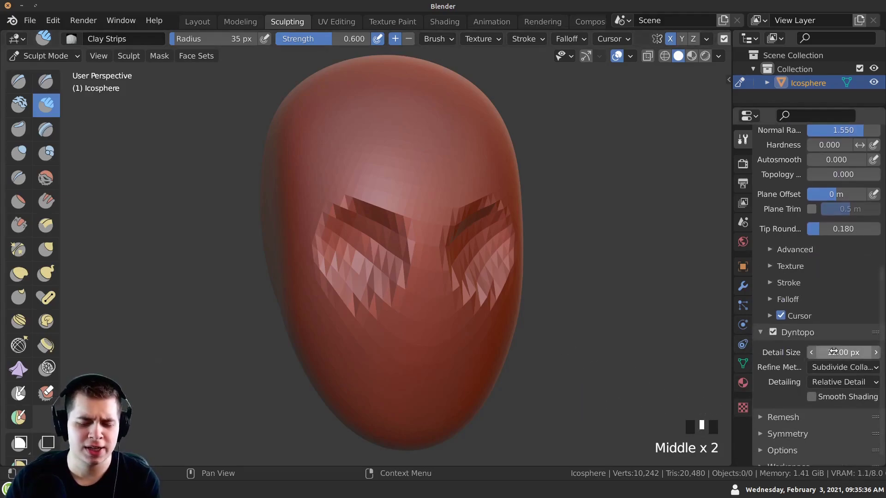
pyautogui.moveTo(383, 258)
pyautogui.keyDown('ctrl'); pyautogui.mouseDown()
pyautogui.moveTo(342, 243)
pyautogui.moveTo(321, 254)
pyautogui.moveTo(369, 277)
pyautogui.moveTo(332, 276)
pyautogui.moveTo(337, 286)
pyautogui.mouseUp(); pyautogui.keyUp('ctrl')
pyautogui.moveTo(337, 286); pyautogui.dragTo(387, 288, button='middle')
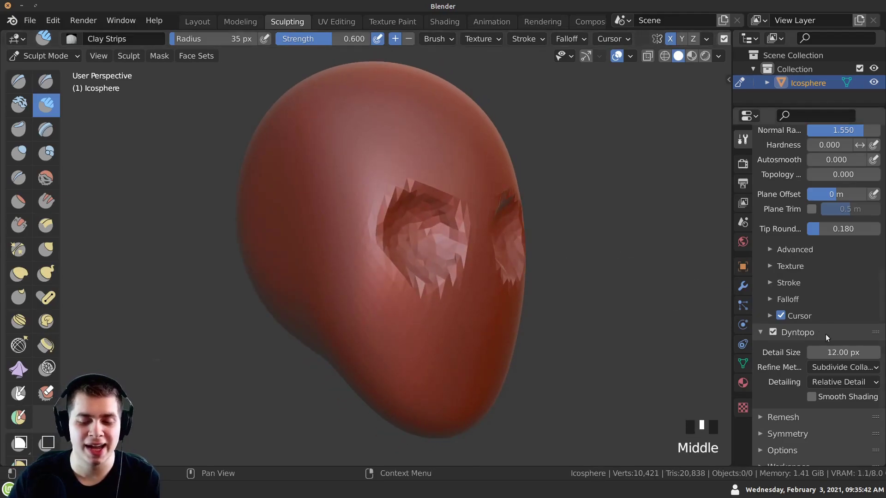
# Step: Set the Dyntopo detail size to 6 px and carve the centres of the eye sockets deeper with Clay Strips
pyautogui.click(827, 352)
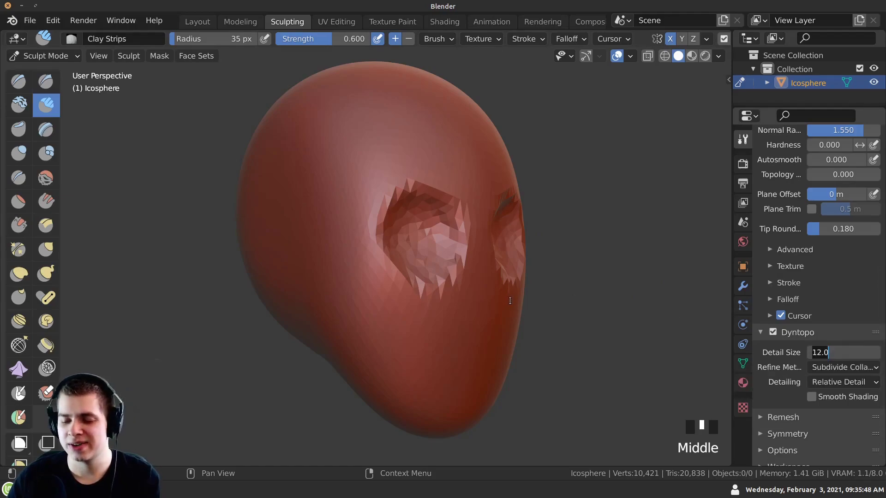
pyautogui.press('Return')
pyautogui.moveTo(379, 231); pyautogui.dragTo(325, 231, button='middle')
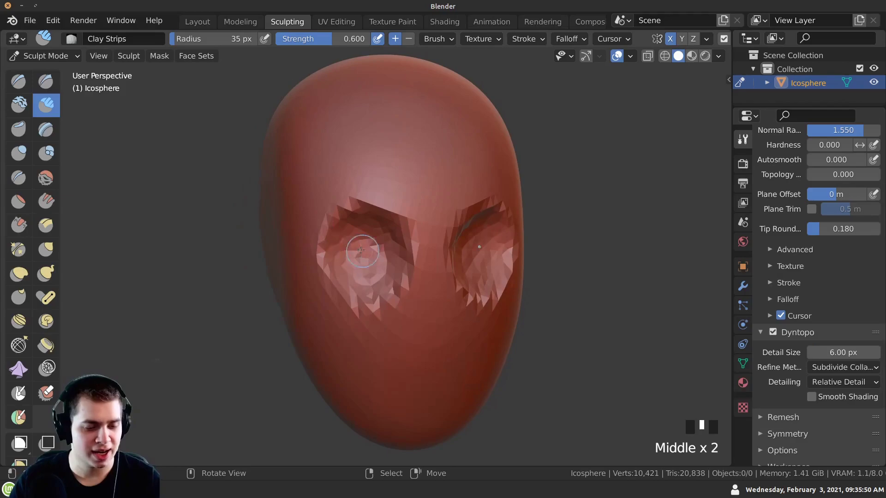
pyautogui.keyDown('ctrl'); pyautogui.moveTo(357, 232); pyautogui.dragTo(373, 220); pyautogui.keyUp('ctrl')
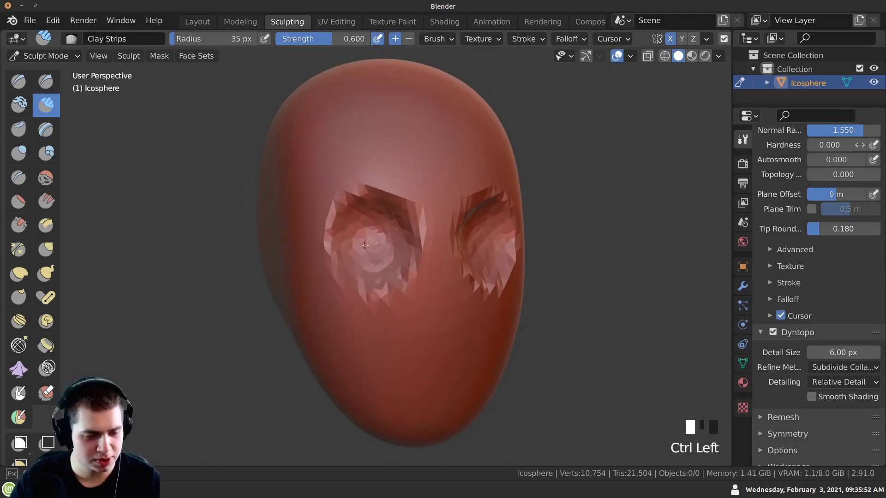
pyautogui.keyDown('ctrl'); pyautogui.moveTo(386, 258); pyautogui.dragTo(379, 263); pyautogui.keyUp('ctrl')
pyautogui.keyDown('ctrl'); pyautogui.moveTo(374, 258); pyautogui.dragTo(332, 188, button='middle'); pyautogui.keyUp('ctrl')
pyautogui.moveTo(368, 286)
pyautogui.mouseDown(button='middle')
pyautogui.moveTo(354, 268)
pyautogui.moveTo(355, 297)
pyautogui.moveTo(352, 285)
pyautogui.mouseUp(button='middle')
# Step: Reduce the Dyntopo detail size to 4 px and inspect the eye socket from the side
pyautogui.click(815, 351)
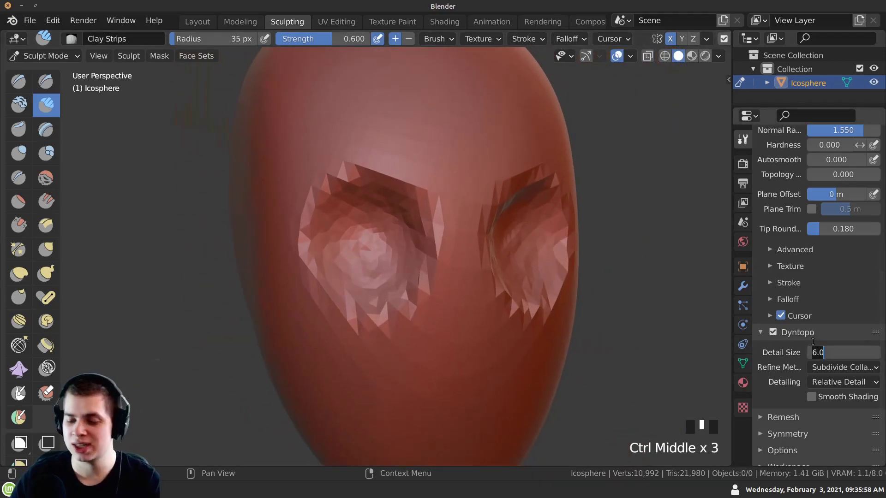
pyautogui.write('4')
pyautogui.press('Return')
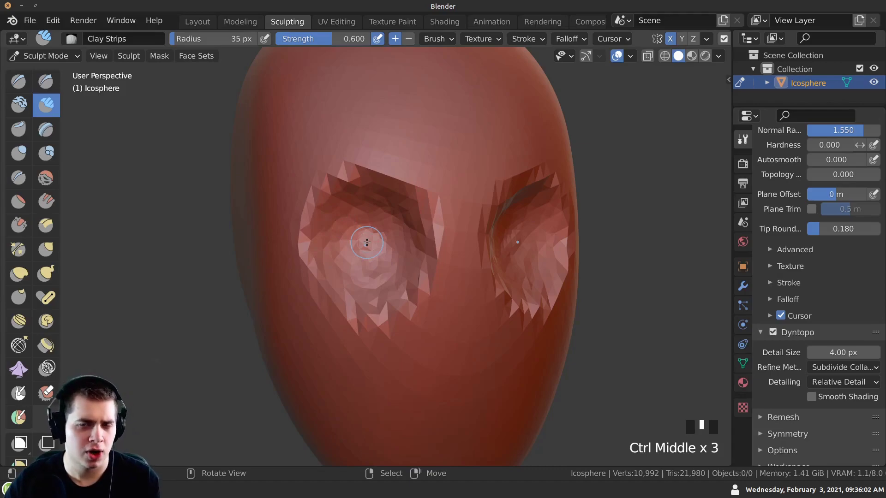
pyautogui.moveTo(348, 224); pyautogui.dragTo(392, 217, button='middle')
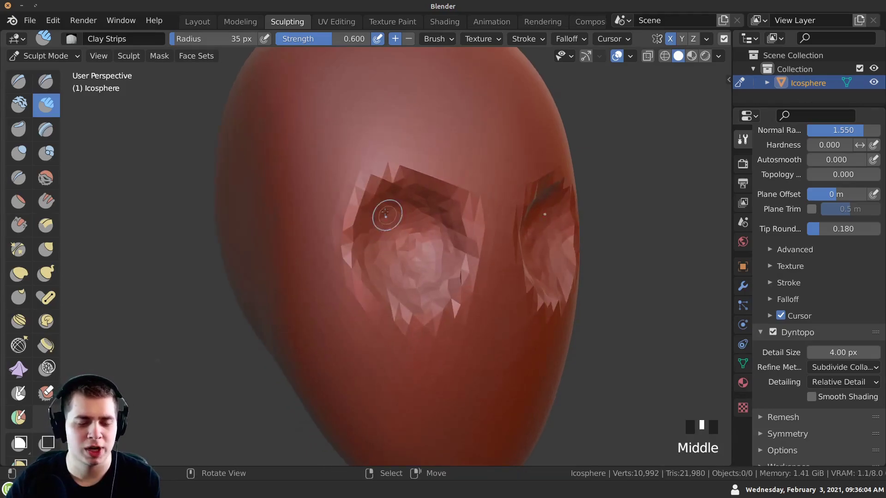
# Step: Set the Dyntopo detail size to 2 px, try Clay Strips strokes across the side of the head, and undo them
pyautogui.click(813, 350)
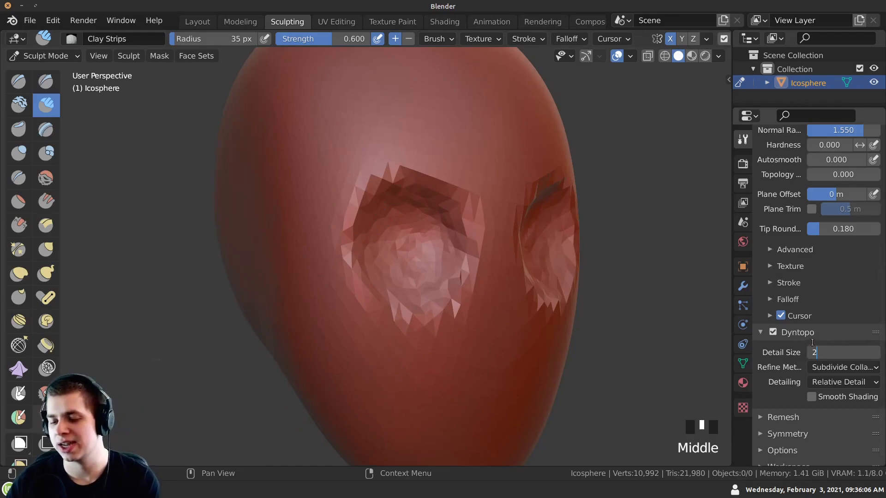
pyautogui.scroll(-4, 300, 175)
pyautogui.moveTo(300, 175); pyautogui.dragTo(346, 169, button='middle')
pyautogui.moveTo(369, 144)
pyautogui.mouseDown()
pyautogui.moveTo(330, 168)
pyautogui.moveTo(331, 241)
pyautogui.moveTo(369, 282)
pyautogui.mouseUp()
pyautogui.moveTo(406, 328)
pyautogui.keyDown('ctrl'); pyautogui.mouseDown(button='middle')
pyautogui.moveTo(360, 245)
pyautogui.moveTo(363, 233)
pyautogui.moveTo(369, 282)
pyautogui.mouseUp(button='middle'); pyautogui.keyUp('ctrl')
pyautogui.moveTo(369, 283); pyautogui.dragTo(388, 304, button='middle')
pyautogui.moveTo(387, 304)
pyautogui.mouseDown()
pyautogui.moveTo(332, 170)
pyautogui.moveTo(411, 217)
pyautogui.moveTo(330, 257)
pyautogui.mouseUp()
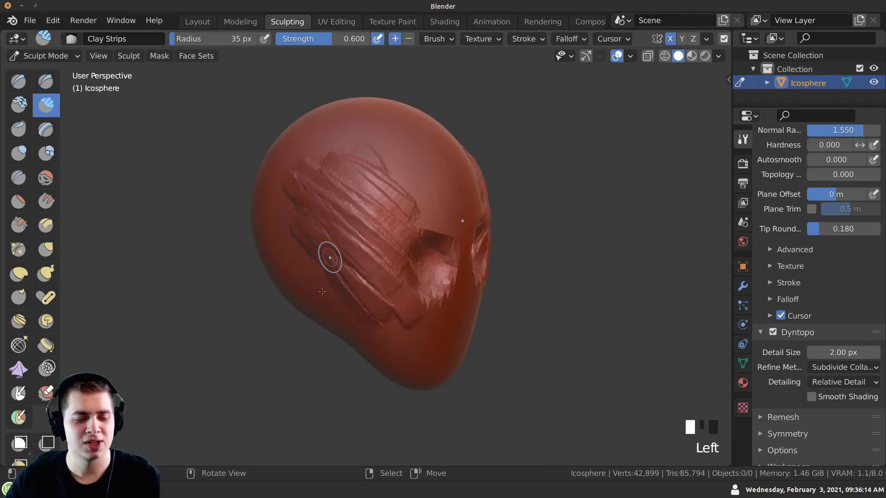
pyautogui.hotkey('ctrl', 'z')
pyautogui.hotkey('ctrl', 'z')
pyautogui.hotkey('ctrl', 'z')
pyautogui.hotkey('ctrl', 'z')
pyautogui.hotkey('ctrl', 'z')
# Step: Set the Dyntopo detail size to 4 px and face the eye sockets for further carving
pyautogui.moveTo(345, 288); pyautogui.dragTo(389, 230, button='middle')
pyautogui.click(817, 351)
pyautogui.write('4')
pyautogui.press('Return')
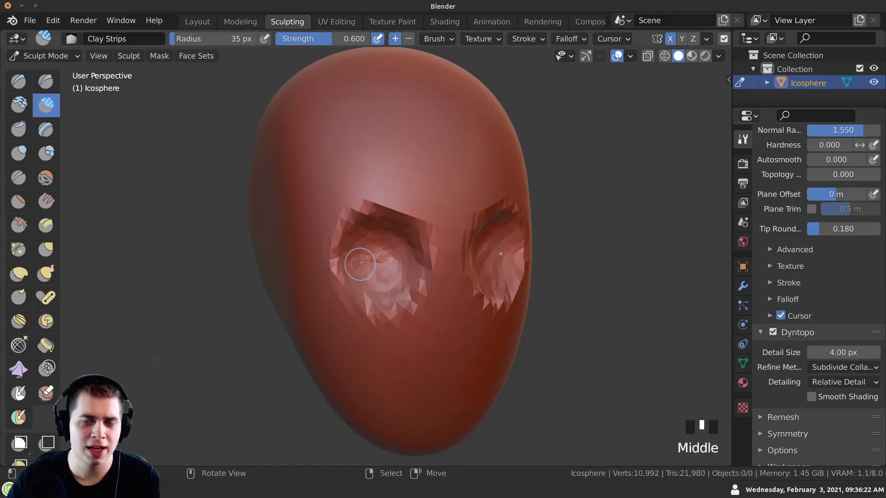
# Step: Carve the upper and inner areas of the eye sockets deeper with inverted Clay Strips strokes
pyautogui.moveTo(324, 259); pyautogui.dragTo(333, 252, button='middle')
pyautogui.keyDown('ctrl'); pyautogui.moveTo(333, 251); pyautogui.dragTo(342, 224, button='middle'); pyautogui.keyUp('ctrl')
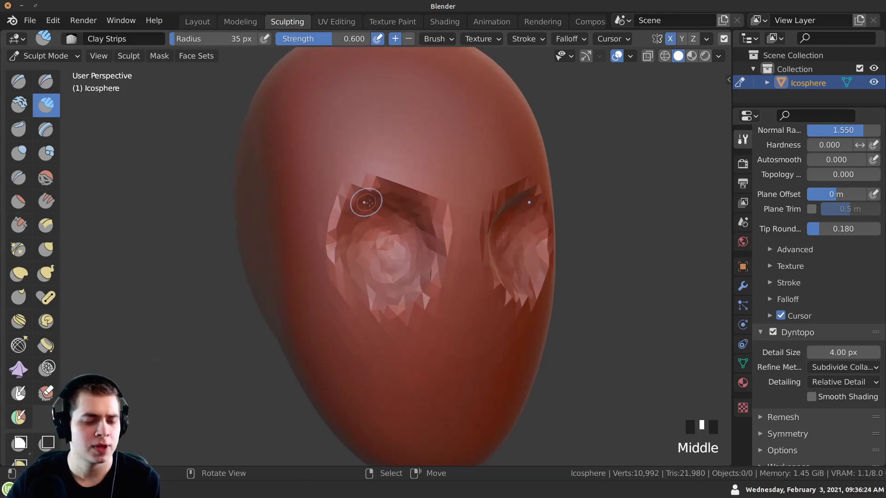
pyautogui.keyDown('ctrl'); pyautogui.moveTo(403, 244); pyautogui.dragTo(411, 249); pyautogui.keyUp('ctrl')
pyautogui.keyDown('ctrl'); pyautogui.moveTo(411, 249); pyautogui.dragTo(366, 276, button='middle'); pyautogui.keyUp('ctrl')
pyautogui.moveTo(341, 227)
pyautogui.mouseDown(button='middle')
pyautogui.moveTo(427, 258)
pyautogui.moveTo(383, 235)
pyautogui.mouseUp(button='middle')
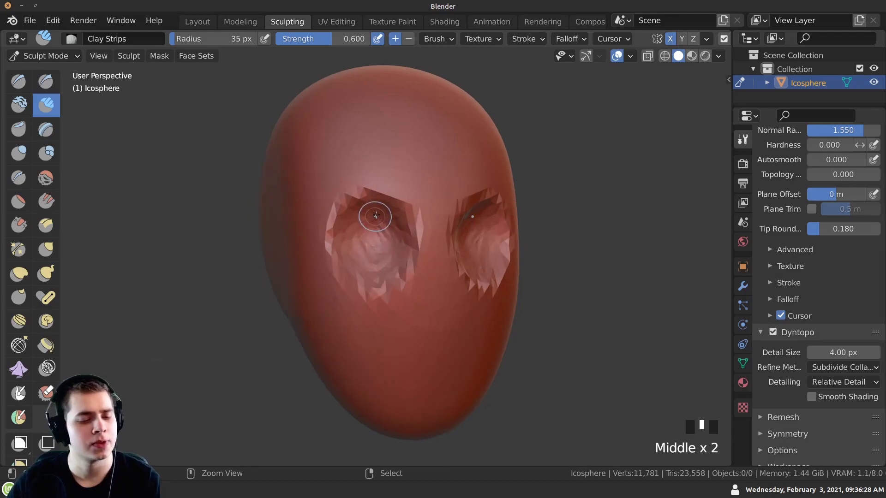
pyautogui.keyDown('ctrl'); pyautogui.moveTo(372, 213); pyautogui.dragTo(366, 208); pyautogui.keyUp('ctrl')
pyautogui.keyDown('ctrl'); pyautogui.click(344, 213); pyautogui.keyUp('ctrl')
pyautogui.keyDown('ctrl'); pyautogui.click(347, 285); pyautogui.keyUp('ctrl')
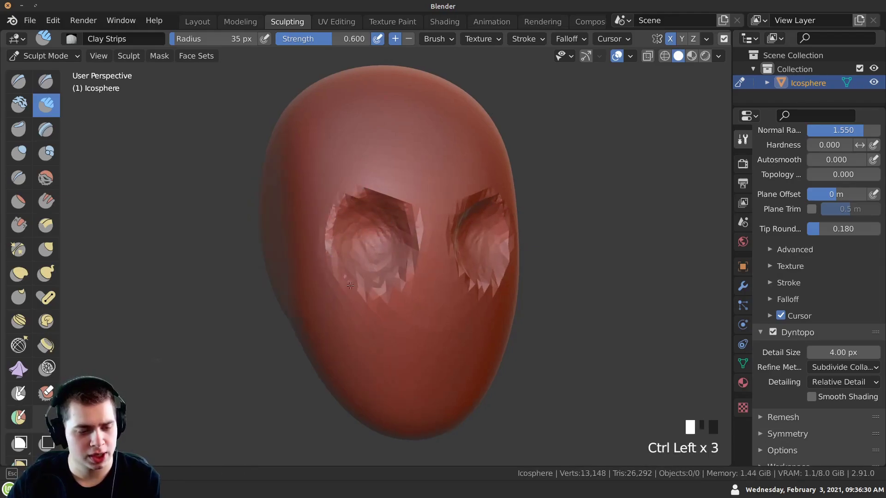
pyautogui.keyDown('ctrl'); pyautogui.moveTo(364, 298); pyautogui.dragTo(401, 267); pyautogui.keyUp('ctrl')
pyautogui.moveTo(395, 207)
pyautogui.keyDown('ctrl'); pyautogui.mouseDown()
pyautogui.moveTo(362, 194)
pyautogui.moveTo(336, 241)
pyautogui.moveTo(358, 249)
pyautogui.mouseUp(); pyautogui.keyUp('ctrl')
pyautogui.keyDown('ctrl'); pyautogui.click(345, 204); pyautogui.keyUp('ctrl')
# Step: Carve back the outer rims of the eye sockets with Clay Strips so the hollows wrap around the head
pyautogui.scroll(-1, 341, 222)
pyautogui.moveTo(364, 245)
pyautogui.keyDown('ctrl'); pyautogui.mouseDown()
pyautogui.moveTo(370, 262)
pyautogui.moveTo(346, 240)
pyautogui.mouseUp(); pyautogui.keyUp('ctrl')
pyautogui.keyDown('ctrl'); pyautogui.moveTo(351, 235); pyautogui.dragTo(364, 240); pyautogui.keyUp('ctrl')
pyautogui.moveTo(360, 245)
pyautogui.keyDown('ctrl'); pyautogui.mouseDown()
pyautogui.moveTo(368, 258)
pyautogui.moveTo(346, 270)
pyautogui.mouseUp(); pyautogui.keyUp('ctrl')
pyautogui.moveTo(344, 263)
pyautogui.keyDown('ctrl'); pyautogui.mouseDown()
pyautogui.moveTo(352, 241)
pyautogui.moveTo(364, 259)
pyautogui.mouseUp(); pyautogui.keyUp('ctrl')
pyautogui.keyDown('ctrl'); pyautogui.moveTo(360, 246); pyautogui.dragTo(370, 263); pyautogui.keyUp('ctrl')
pyautogui.keyDown('ctrl'); pyautogui.click(356, 245); pyautogui.keyUp('ctrl')
pyautogui.keyDown('ctrl'); pyautogui.click(350, 244); pyautogui.keyUp('ctrl')
pyautogui.keyDown('ctrl'); pyautogui.click(346, 243); pyautogui.keyUp('ctrl')
pyautogui.keyDown('ctrl'); pyautogui.click(343, 241); pyautogui.keyUp('ctrl')
pyautogui.moveTo(349, 259)
pyautogui.keyDown('ctrl'); pyautogui.mouseDown(button='middle')
pyautogui.moveTo(344, 234)
pyautogui.moveTo(352, 235)
pyautogui.mouseUp(button='middle'); pyautogui.keyUp('ctrl')
pyautogui.keyDown('ctrl'); pyautogui.moveTo(352, 235); pyautogui.dragTo(349, 245); pyautogui.keyUp('ctrl')
pyautogui.keyDown('ctrl'); pyautogui.moveTo(349, 242); pyautogui.dragTo(368, 229, button='middle'); pyautogui.keyUp('ctrl')
pyautogui.keyDown('ctrl'); pyautogui.moveTo(348, 227); pyautogui.dragTo(352, 233); pyautogui.keyUp('ctrl')
pyautogui.moveTo(352, 233)
pyautogui.keyDown('ctrl'); pyautogui.mouseDown(button='middle')
pyautogui.moveTo(351, 247)
pyautogui.moveTo(379, 267)
pyautogui.moveTo(397, 249)
pyautogui.mouseUp(button='middle'); pyautogui.keyUp('ctrl')
pyautogui.keyDown('ctrl'); pyautogui.click(400, 246); pyautogui.keyUp('ctrl')
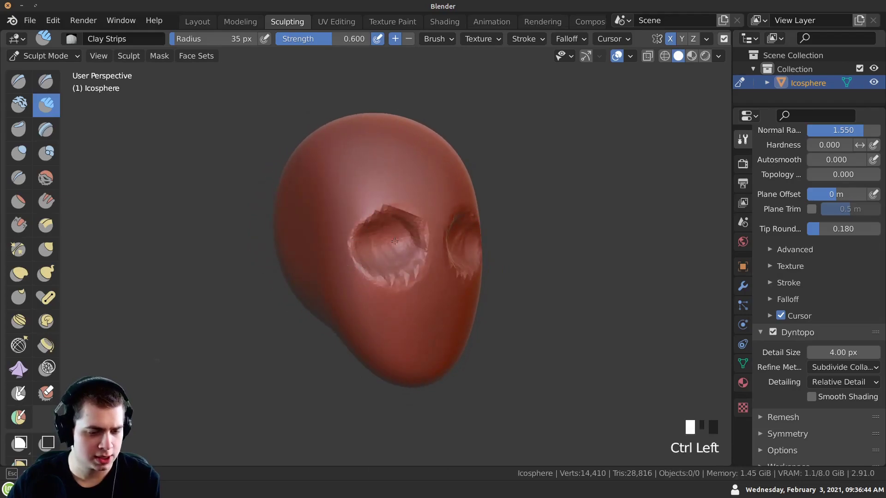
pyautogui.keyDown('ctrl'); pyautogui.moveTo(387, 255); pyautogui.dragTo(375, 249); pyautogui.keyUp('ctrl')
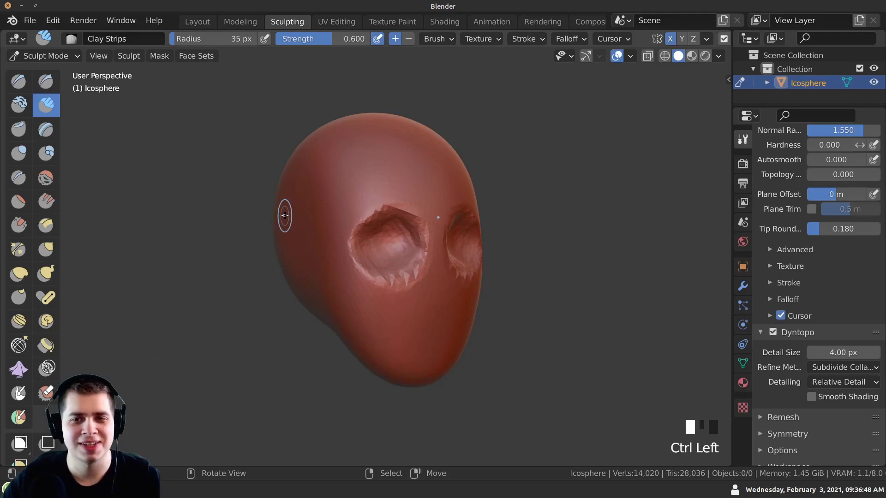
# Step: Save the file as "tut 2.blend" in the Old Man Sculpting Tutorial folder
pyautogui.click(29, 22)
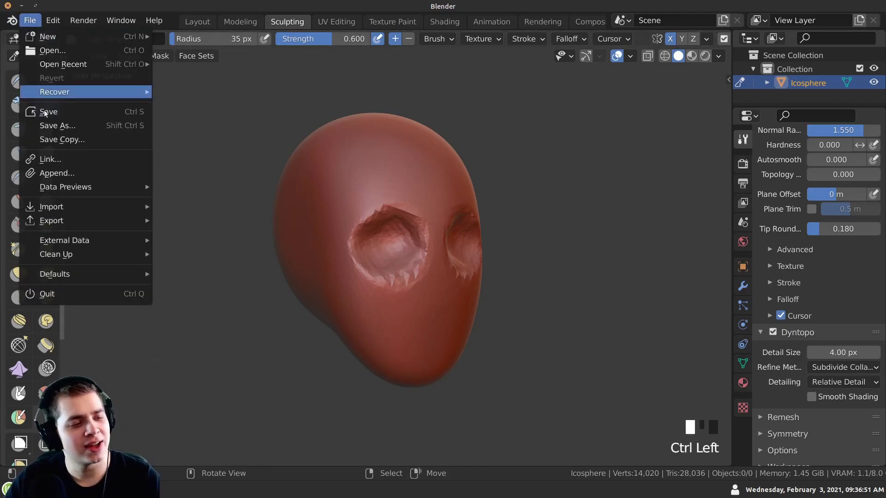
pyautogui.click(93, 125)
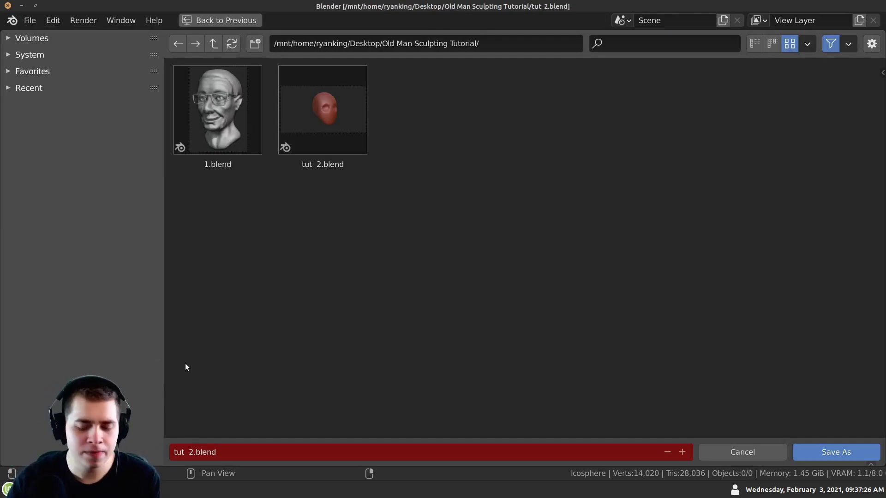
pyautogui.click(830, 451)
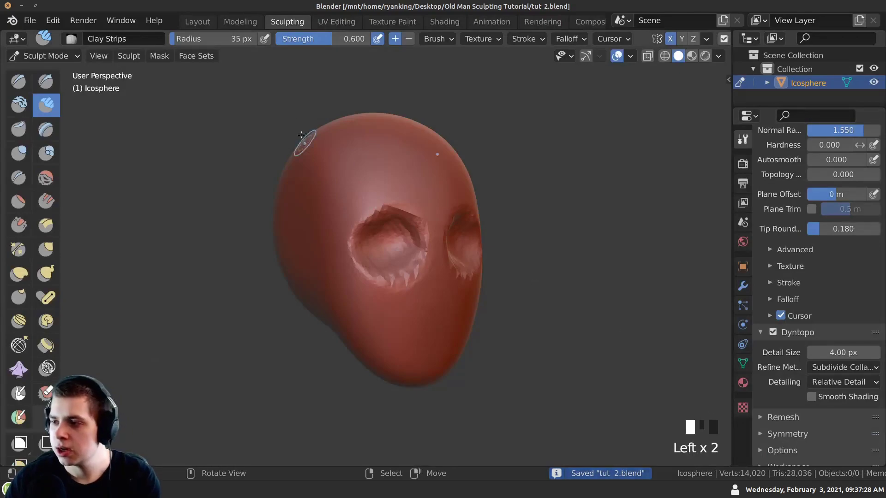
# Step: Save the current state to the same file again
pyautogui.moveTo(253, 296); pyautogui.dragTo(295, 177, button='middle')
pyautogui.moveTo(301, 271); pyautogui.dragTo(296, 263, button='middle')
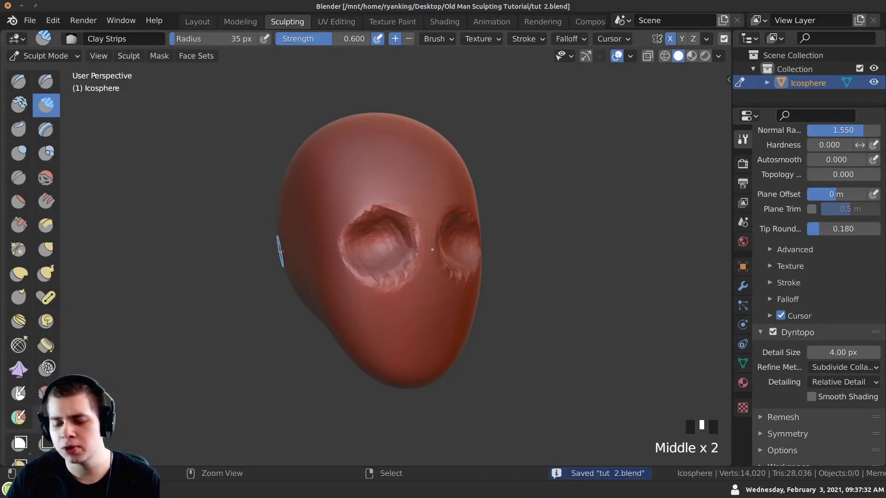
pyautogui.click(30, 20)
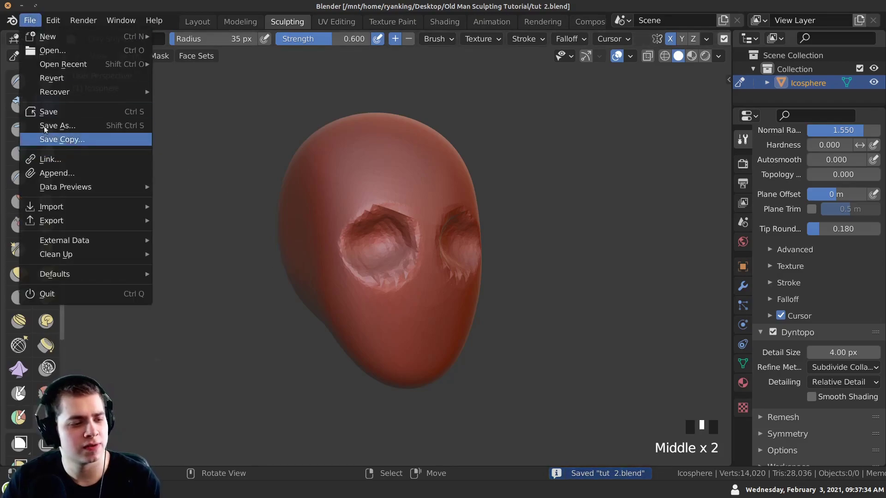
pyautogui.click(45, 111)
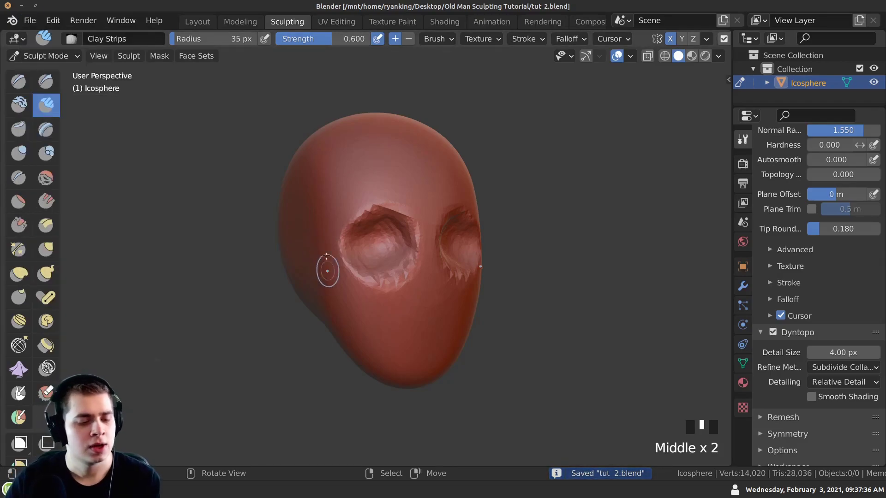
# Step: Build up the basic nose shape between and below the eye sockets with Clay Strips
pyautogui.moveTo(368, 296); pyautogui.dragTo(338, 295, button='middle')
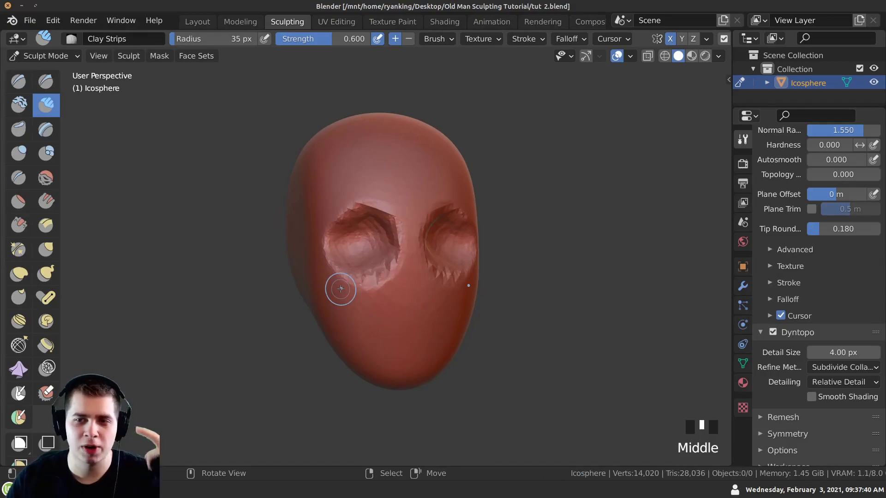
pyautogui.moveTo(341, 289); pyautogui.dragTo(395, 240, button='middle')
pyautogui.moveTo(387, 238); pyautogui.dragTo(388, 243)
pyautogui.moveTo(389, 243); pyautogui.dragTo(376, 253)
pyautogui.moveTo(376, 253)
pyautogui.mouseDown()
pyautogui.moveTo(367, 253)
pyautogui.moveTo(390, 247)
pyautogui.moveTo(396, 256)
pyautogui.mouseUp()
pyautogui.moveTo(395, 245); pyautogui.dragTo(386, 272)
pyautogui.moveTo(387, 251)
pyautogui.mouseDown()
pyautogui.moveTo(371, 268)
pyautogui.moveTo(383, 266)
pyautogui.moveTo(375, 285)
pyautogui.mouseUp()
pyautogui.moveTo(378, 258); pyautogui.dragTo(376, 279)
pyautogui.moveTo(379, 259); pyautogui.dragTo(407, 282)
pyautogui.moveTo(392, 272); pyautogui.dragTo(410, 295)
pyautogui.moveTo(401, 286); pyautogui.dragTo(389, 294)
pyautogui.moveTo(392, 276)
pyautogui.mouseDown()
pyautogui.moveTo(403, 280)
pyautogui.moveTo(397, 295)
pyautogui.mouseUp()
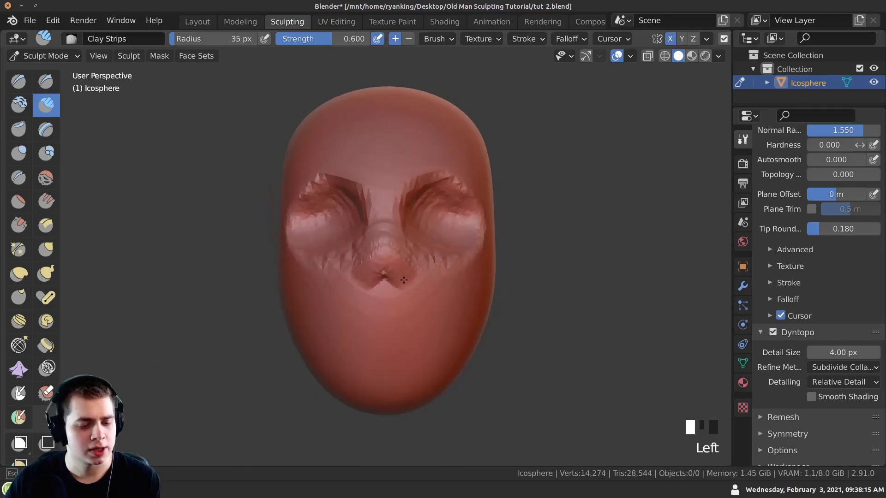
pyautogui.moveTo(405, 281)
pyautogui.mouseDown()
pyautogui.moveTo(387, 313)
pyautogui.moveTo(392, 323)
pyautogui.moveTo(390, 299)
pyautogui.mouseUp()
pyautogui.moveTo(381, 284); pyautogui.dragTo(397, 303)
pyautogui.moveTo(402, 288)
pyautogui.mouseDown()
pyautogui.moveTo(383, 276)
pyautogui.moveTo(396, 288)
pyautogui.mouseUp()
pyautogui.moveTo(387, 286); pyautogui.dragTo(397, 285)
# Step: Add more Clay Strips volume to the nose and its rounded tip, working from several angles
pyautogui.moveTo(395, 277)
pyautogui.mouseDown(button='middle')
pyautogui.moveTo(387, 290)
pyautogui.moveTo(357, 279)
pyautogui.mouseUp(button='middle')
pyautogui.keyDown('ctrl'); pyautogui.moveTo(357, 279); pyautogui.dragTo(312, 265, button='middle'); pyautogui.keyUp('ctrl')
pyautogui.keyDown('shift'); pyautogui.moveTo(311, 265); pyautogui.dragTo(319, 269, button='middle'); pyautogui.keyUp('shift')
pyautogui.keyDown('ctrl'); pyautogui.moveTo(319, 269); pyautogui.dragTo(320, 258, button='middle'); pyautogui.keyUp('ctrl')
pyautogui.moveTo(325, 258); pyautogui.dragTo(335, 272)
pyautogui.moveTo(327, 260); pyautogui.dragTo(336, 277)
pyautogui.moveTo(328, 258); pyautogui.dragTo(335, 279)
pyautogui.moveTo(325, 263); pyautogui.dragTo(331, 281)
pyautogui.moveTo(326, 277)
pyautogui.mouseDown()
pyautogui.moveTo(323, 270)
pyautogui.moveTo(346, 304)
pyautogui.mouseUp()
pyautogui.moveTo(325, 286); pyautogui.dragTo(336, 307)
pyautogui.moveTo(323, 288); pyautogui.dragTo(332, 305)
pyautogui.moveTo(330, 300); pyautogui.dragTo(325, 275, button='middle')
pyautogui.moveTo(326, 270); pyautogui.dragTo(324, 277)
pyautogui.moveTo(326, 273); pyautogui.dragTo(337, 295)
pyautogui.moveTo(339, 286)
pyautogui.mouseDown()
pyautogui.moveTo(353, 309)
pyautogui.moveTo(341, 300)
pyautogui.mouseUp()
pyautogui.moveTo(344, 302); pyautogui.dragTo(333, 296)
pyautogui.moveTo(335, 298); pyautogui.dragTo(323, 283)
pyautogui.moveTo(326, 288); pyautogui.dragTo(321, 279)
pyautogui.moveTo(323, 283); pyautogui.dragTo(320, 277)
pyautogui.moveTo(320, 277)
pyautogui.mouseDown(button='middle')
pyautogui.moveTo(425, 295)
pyautogui.moveTo(461, 284)
pyautogui.moveTo(357, 291)
pyautogui.mouseUp(button='middle')
pyautogui.moveTo(355, 289); pyautogui.dragTo(349, 279)
pyautogui.moveTo(349, 279)
pyautogui.mouseDown(button='middle')
pyautogui.moveTo(353, 239)
pyautogui.moveTo(358, 278)
pyautogui.moveTo(377, 298)
pyautogui.mouseUp(button='middle')
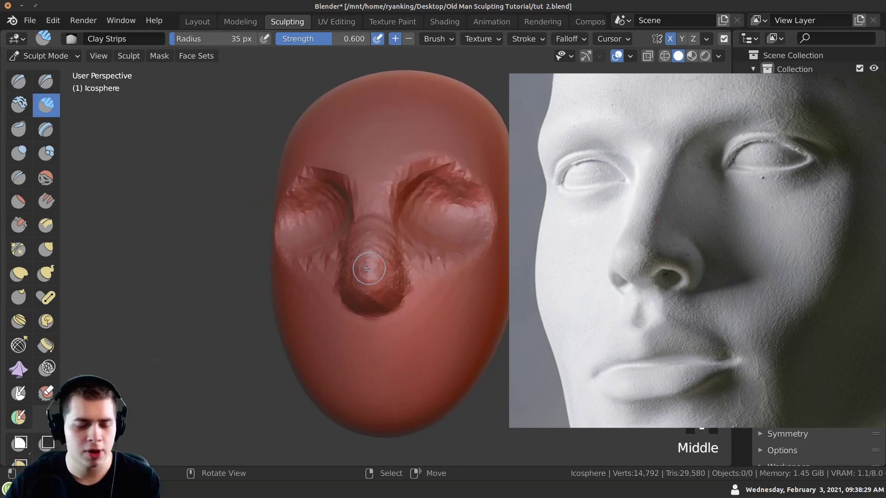
# Step: Round out the underside and tip of the nose with further Clay Strips strokes
pyautogui.moveTo(354, 289); pyautogui.dragTo(371, 297)
pyautogui.moveTo(372, 297); pyautogui.dragTo(366, 304, button='middle')
pyautogui.moveTo(366, 303)
pyautogui.mouseDown()
pyautogui.moveTo(351, 289)
pyautogui.moveTo(367, 295)
pyautogui.mouseUp()
pyautogui.moveTo(367, 295); pyautogui.dragTo(391, 302, button='middle')
pyautogui.moveTo(391, 302); pyautogui.dragTo(390, 299)
pyautogui.moveTo(389, 300); pyautogui.dragTo(330, 280, button='middle')
pyautogui.moveTo(331, 279); pyautogui.dragTo(326, 284)
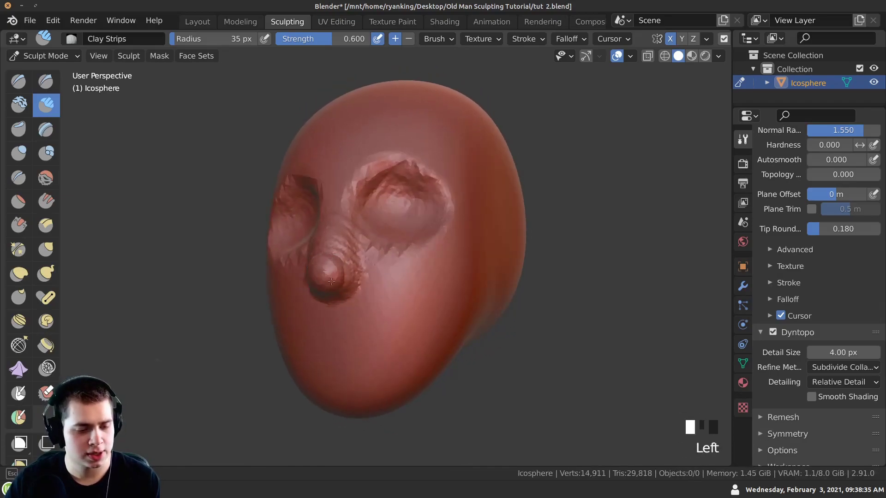
# Step: Build up the nose bridge with Clay Strips, running it from the tip up between the eye sockets
pyautogui.moveTo(340, 278); pyautogui.dragTo(332, 253, button='middle')
pyautogui.click(337, 253)
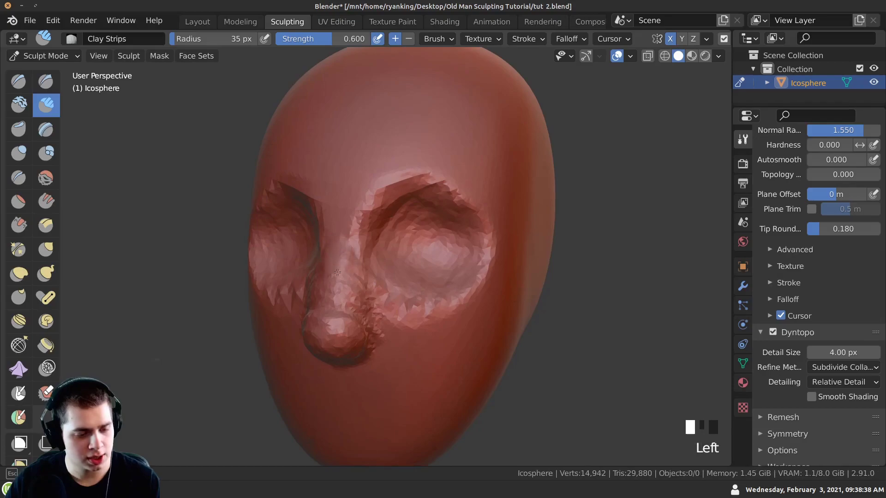
pyautogui.moveTo(321, 276); pyautogui.dragTo(331, 301)
pyautogui.keyDown('ctrl'); pyautogui.moveTo(331, 285); pyautogui.dragTo(332, 300, button='middle'); pyautogui.keyUp('ctrl')
pyautogui.moveTo(331, 298); pyautogui.dragTo(310, 283)
pyautogui.moveTo(275, 308)
pyautogui.mouseDown(button='middle')
pyautogui.moveTo(191, 312)
pyautogui.moveTo(174, 331)
pyautogui.moveTo(191, 306)
pyautogui.moveTo(348, 296)
pyautogui.moveTo(385, 237)
pyautogui.mouseUp(button='middle')
pyautogui.click(385, 237)
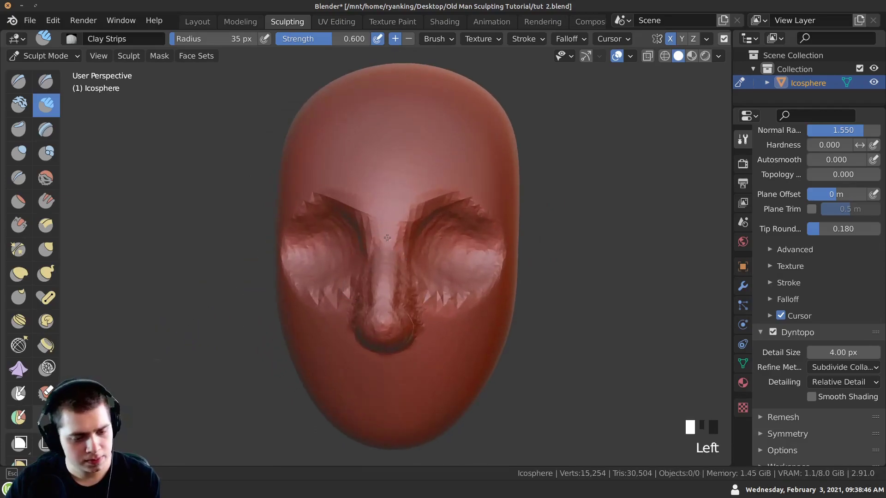
pyautogui.moveTo(396, 296); pyautogui.dragTo(389, 305)
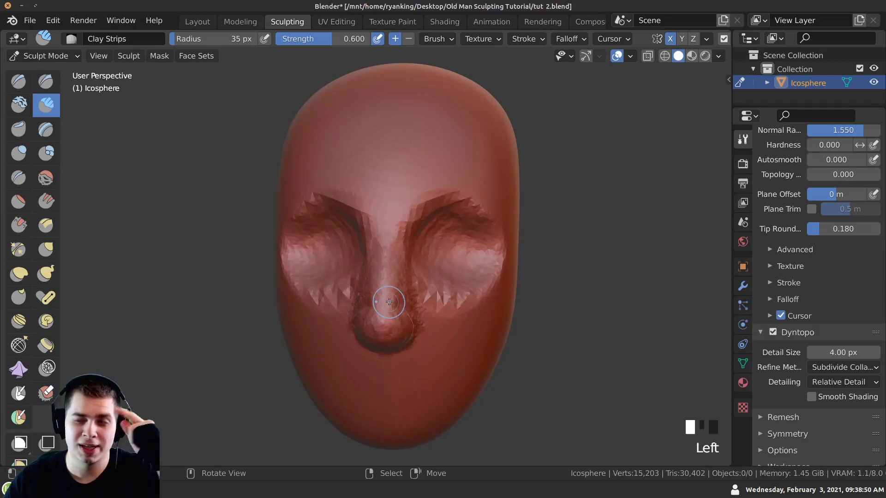
# Step: Fill out the brow area above the nose bridge with short Clay Strips strokes
pyautogui.keyDown('ctrl'); pyautogui.moveTo(389, 302); pyautogui.dragTo(396, 199, button='middle'); pyautogui.keyUp('ctrl')
pyautogui.keyDown('ctrl'); pyautogui.moveTo(412, 200); pyautogui.dragTo(400, 191); pyautogui.keyUp('ctrl')
pyautogui.keyDown('ctrl'); pyautogui.moveTo(401, 190); pyautogui.dragTo(410, 205); pyautogui.keyUp('ctrl')
pyautogui.keyDown('ctrl'); pyautogui.moveTo(396, 189); pyautogui.dragTo(410, 203); pyautogui.keyUp('ctrl')
pyautogui.keyDown('ctrl'); pyautogui.moveTo(394, 187); pyautogui.dragTo(407, 199); pyautogui.keyUp('ctrl')
pyautogui.moveTo(392, 185)
pyautogui.keyDown('ctrl'); pyautogui.mouseDown()
pyautogui.moveTo(408, 207)
pyautogui.moveTo(396, 226)
pyautogui.mouseUp(); pyautogui.keyUp('ctrl')
pyautogui.moveTo(387, 223)
pyautogui.keyDown('ctrl'); pyautogui.mouseDown()
pyautogui.moveTo(393, 234)
pyautogui.moveTo(396, 207)
pyautogui.mouseUp(); pyautogui.keyUp('ctrl')
pyautogui.keyDown('ctrl'); pyautogui.moveTo(391, 185); pyautogui.dragTo(407, 205); pyautogui.keyUp('ctrl')
pyautogui.moveTo(407, 203)
pyautogui.keyDown('ctrl'); pyautogui.mouseDown()
pyautogui.moveTo(390, 182)
pyautogui.moveTo(409, 202)
pyautogui.mouseUp(); pyautogui.keyUp('ctrl')
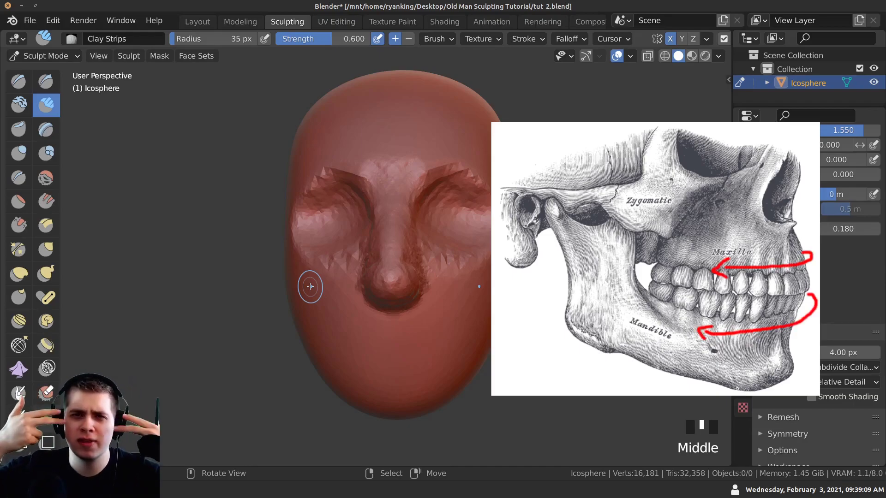
# Step: Try long Clay Strips strokes across the eyes and around the side of the head, and undo them
pyautogui.moveTo(356, 303); pyautogui.dragTo(285, 204, button='middle')
pyautogui.moveTo(284, 204); pyautogui.dragTo(475, 192)
pyautogui.hotkey('ctrl', 'z')
pyautogui.moveTo(316, 359); pyautogui.dragTo(488, 200, button='middle')
pyautogui.moveTo(488, 201)
pyautogui.mouseDown()
pyautogui.moveTo(440, 221)
pyautogui.moveTo(268, 187)
pyautogui.mouseUp()
pyautogui.moveTo(267, 186); pyautogui.dragTo(343, 381, button='middle')
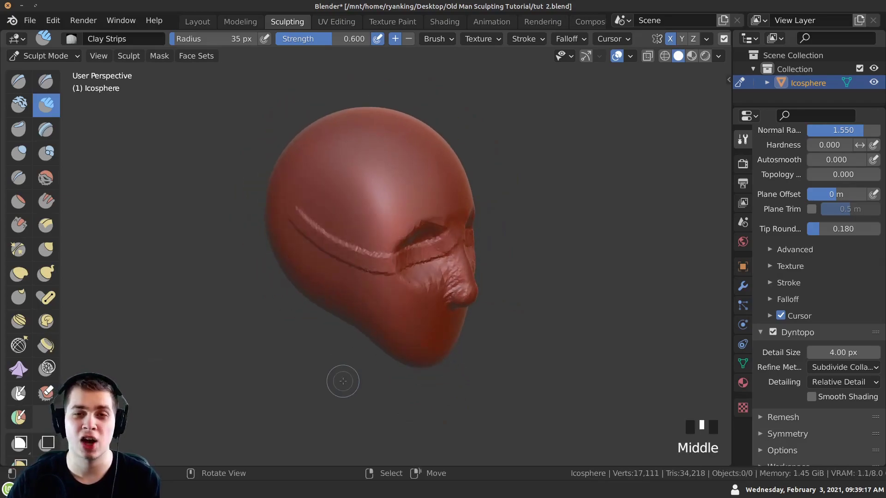
pyautogui.hotkey('ctrl', 'z')
# Step: Start a raised mound for the mouth area directly beneath the nose with Clay Strips
pyautogui.moveTo(342, 244); pyautogui.dragTo(379, 289, button='middle')
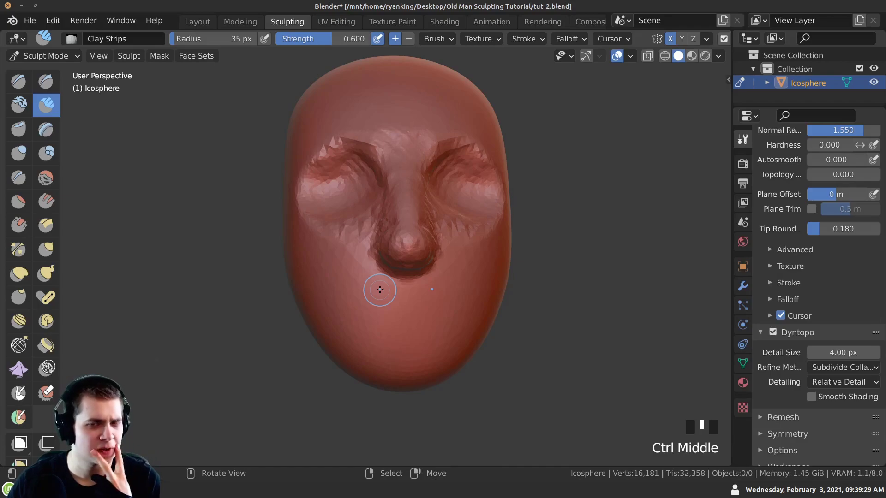
pyautogui.keyDown('shift'); pyautogui.moveTo(380, 289); pyautogui.dragTo(413, 275, button='middle'); pyautogui.keyUp('shift')
pyautogui.moveTo(412, 276); pyautogui.dragTo(416, 285)
pyautogui.moveTo(414, 272); pyautogui.dragTo(419, 283)
pyautogui.moveTo(412, 273); pyautogui.dragTo(417, 289)
pyautogui.moveTo(417, 273); pyautogui.dragTo(427, 286)
pyautogui.moveTo(432, 280); pyautogui.dragTo(424, 296)
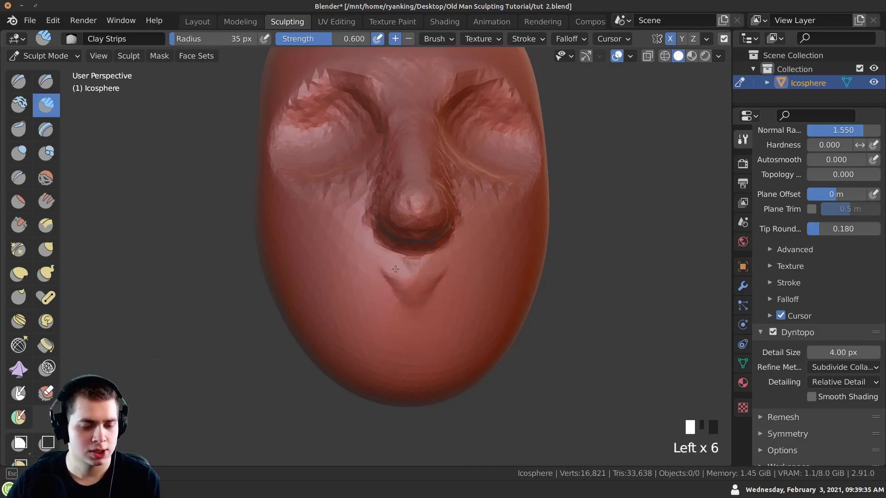
# Step: Extend the mouth mound down toward the chin with vertical Clay Strips strokes
pyautogui.moveTo(392, 319); pyautogui.dragTo(387, 330)
pyautogui.moveTo(413, 295); pyautogui.dragTo(397, 300)
pyautogui.keyDown('ctrl'); pyautogui.moveTo(398, 301); pyautogui.dragTo(396, 299, button='middle'); pyautogui.keyUp('ctrl')
pyautogui.moveTo(382, 196); pyautogui.dragTo(409, 203, button='middle')
pyautogui.moveTo(405, 272); pyautogui.dragTo(404, 300)
pyautogui.moveTo(399, 276); pyautogui.dragTo(395, 314)
pyautogui.moveTo(388, 270); pyautogui.dragTo(413, 259, button='middle')
# Step: Carve the cheeks inward beside the mouth with vertical inverted Clay Strips strokes
pyautogui.moveTo(399, 268); pyautogui.dragTo(388, 251)
pyautogui.keyDown('ctrl'); pyautogui.moveTo(389, 249); pyautogui.dragTo(385, 255); pyautogui.keyUp('ctrl')
pyautogui.keyDown('ctrl'); pyautogui.moveTo(382, 251); pyautogui.dragTo(374, 277); pyautogui.keyUp('ctrl')
pyautogui.keyDown('ctrl'); pyautogui.moveTo(369, 249); pyautogui.dragTo(364, 286); pyautogui.keyUp('ctrl')
pyautogui.keyDown('ctrl'); pyautogui.moveTo(376, 251); pyautogui.dragTo(371, 291); pyautogui.keyUp('ctrl')
pyautogui.keyDown('ctrl'); pyautogui.moveTo(383, 254); pyautogui.dragTo(378, 295); pyautogui.keyUp('ctrl')
pyautogui.keyDown('ctrl'); pyautogui.moveTo(357, 249); pyautogui.dragTo(355, 295); pyautogui.keyUp('ctrl')
pyautogui.moveTo(364, 277)
pyautogui.keyDown('ctrl'); pyautogui.mouseDown()
pyautogui.moveTo(363, 317)
pyautogui.moveTo(346, 277)
pyautogui.mouseUp(); pyautogui.keyUp('ctrl')
pyautogui.moveTo(341, 276)
pyautogui.keyDown('ctrl'); pyautogui.mouseDown()
pyautogui.moveTo(336, 307)
pyautogui.moveTo(364, 268)
pyautogui.mouseUp(); pyautogui.keyUp('ctrl')
pyautogui.keyDown('ctrl'); pyautogui.moveTo(376, 263); pyautogui.dragTo(371, 302); pyautogui.keyUp('ctrl')
pyautogui.moveTo(353, 297); pyautogui.dragTo(371, 259, button='middle')
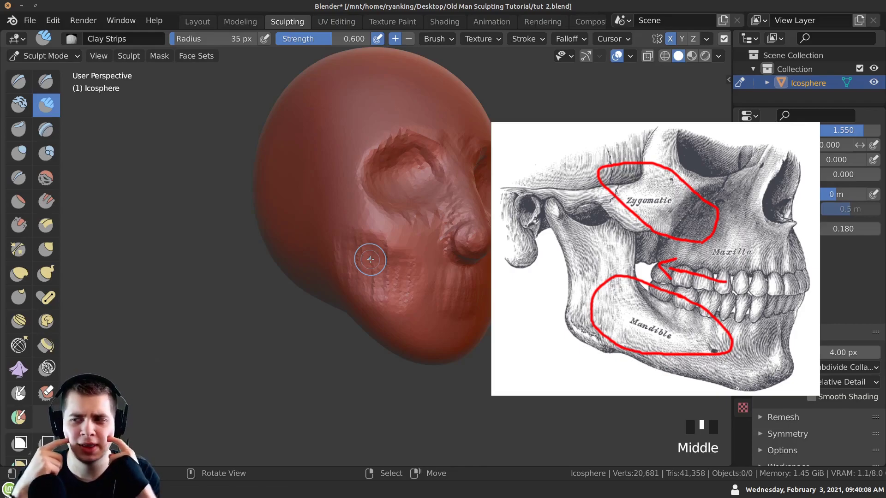
# Step: Deepen the cheek hollows between the cheekbone and jaw, carving back along the cheekbone's lower edge
pyautogui.keyDown('ctrl'); pyautogui.moveTo(378, 281); pyautogui.dragTo(386, 256, button='middle'); pyautogui.keyUp('ctrl')
pyautogui.keyDown('ctrl'); pyautogui.moveTo(401, 288); pyautogui.dragTo(405, 260); pyautogui.keyUp('ctrl')
pyautogui.keyDown('ctrl'); pyautogui.moveTo(411, 254); pyautogui.dragTo(419, 273, button='middle'); pyautogui.keyUp('ctrl')
pyautogui.keyDown('ctrl'); pyautogui.moveTo(420, 273); pyautogui.dragTo(419, 292); pyautogui.keyUp('ctrl')
pyautogui.keyDown('ctrl'); pyautogui.moveTo(415, 291); pyautogui.dragTo(414, 266); pyautogui.keyUp('ctrl')
pyautogui.moveTo(415, 266)
pyautogui.keyDown('ctrl'); pyautogui.mouseDown(button='middle')
pyautogui.moveTo(406, 247)
pyautogui.moveTo(368, 244)
pyautogui.mouseUp(button='middle'); pyautogui.keyUp('ctrl')
pyautogui.keyDown('ctrl'); pyautogui.click(397, 235); pyautogui.keyUp('ctrl')
pyautogui.keyDown('ctrl'); pyautogui.click(392, 234); pyautogui.keyUp('ctrl')
pyautogui.keyDown('ctrl'); pyautogui.click(388, 233); pyautogui.keyUp('ctrl')
pyautogui.keyDown('ctrl'); pyautogui.click(380, 237); pyautogui.keyUp('ctrl')
pyautogui.keyDown('ctrl'); pyautogui.click(371, 240); pyautogui.keyUp('ctrl')
pyautogui.keyDown('ctrl'); pyautogui.click(363, 244); pyautogui.keyUp('ctrl')
pyautogui.keyDown('ctrl'); pyautogui.click(364, 243); pyautogui.keyUp('ctrl')
pyautogui.keyDown('ctrl'); pyautogui.click(365, 243); pyautogui.keyUp('ctrl')
# Step: Try Clay Strips strokes across the cheek and side of the face, and undo them
pyautogui.moveTo(348, 175); pyautogui.dragTo(442, 228)
pyautogui.moveTo(410, 263); pyautogui.dragTo(418, 226, button='middle')
pyautogui.moveTo(329, 207); pyautogui.dragTo(456, 297)
pyautogui.hotkey('ctrl', 'z')
pyautogui.hotkey('ctrl', 'z')
# Step: Deepen the cheek hollow with inverted Clay Strips strokes, carving vertically beside the mouth and back below the cheekbone
pyautogui.moveTo(309, 215); pyautogui.dragTo(308, 240, button='middle')
pyautogui.moveTo(432, 217); pyautogui.dragTo(426, 235, button='middle')
pyautogui.keyDown('ctrl'); pyautogui.moveTo(427, 236); pyautogui.dragTo(429, 258); pyautogui.keyUp('ctrl')
pyautogui.keyDown('ctrl'); pyautogui.moveTo(430, 259); pyautogui.dragTo(434, 293); pyautogui.keyUp('ctrl')
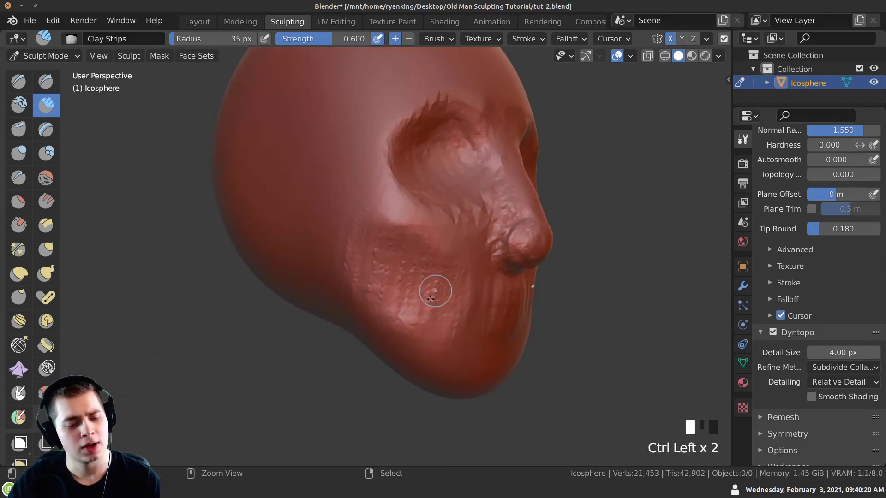
pyautogui.keyDown('ctrl'); pyautogui.click(436, 289); pyautogui.keyUp('ctrl')
pyautogui.moveTo(436, 290); pyautogui.dragTo(436, 272, button='middle')
pyautogui.keyDown('ctrl'); pyautogui.click(375, 251); pyautogui.keyUp('ctrl')
pyautogui.keyDown('ctrl'); pyautogui.click(368, 253); pyautogui.keyUp('ctrl')
pyautogui.keyDown('ctrl'); pyautogui.click(364, 256); pyautogui.keyUp('ctrl')
pyautogui.keyDown('ctrl'); pyautogui.click(358, 259); pyautogui.keyUp('ctrl')
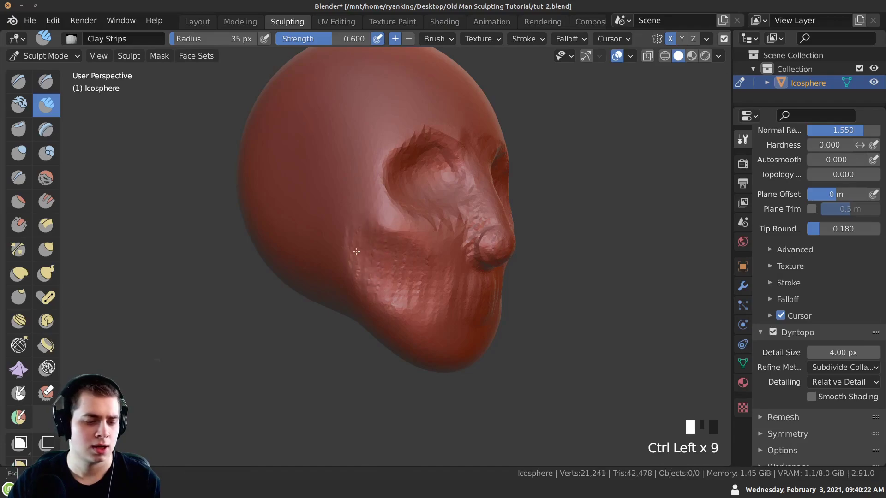
# Step: Carve closely spaced vertical inverted Clay Strips strokes down the cheek, from beside the mouth back toward the jaw corner
pyautogui.moveTo(379, 257)
pyautogui.keyDown('ctrl'); pyautogui.mouseDown(button='middle')
pyautogui.moveTo(320, 299)
pyautogui.moveTo(174, 295)
pyautogui.moveTo(341, 294)
pyautogui.mouseUp(button='middle'); pyautogui.keyUp('ctrl')
pyautogui.moveTo(406, 282); pyautogui.dragTo(399, 302)
pyautogui.moveTo(394, 308)
pyautogui.mouseDown()
pyautogui.moveTo(393, 288)
pyautogui.moveTo(393, 309)
pyautogui.mouseUp()
pyautogui.moveTo(396, 285); pyautogui.dragTo(396, 312)
pyautogui.moveTo(396, 288); pyautogui.dragTo(402, 311)
pyautogui.moveTo(402, 284); pyautogui.dragTo(403, 311)
pyautogui.moveTo(405, 283); pyautogui.dragTo(389, 304)
pyautogui.moveTo(384, 272); pyautogui.dragTo(376, 308)
pyautogui.moveTo(372, 269)
pyautogui.mouseDown()
pyautogui.moveTo(369, 308)
pyautogui.moveTo(363, 304)
pyautogui.mouseUp()
pyautogui.moveTo(359, 267); pyautogui.dragTo(352, 302)
pyautogui.moveTo(340, 273)
pyautogui.mouseDown()
pyautogui.moveTo(338, 298)
pyautogui.moveTo(393, 324)
pyautogui.mouseUp()
pyautogui.moveTo(395, 324); pyautogui.dragTo(401, 328)
pyautogui.moveTo(401, 328); pyautogui.dragTo(437, 286, button='middle')
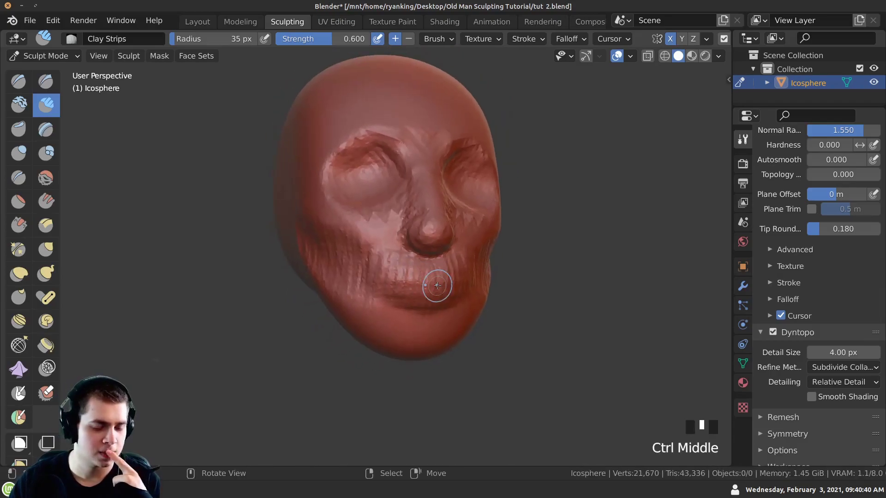
# Step: Save the sculpt file
pyautogui.click(423, 269)
pyautogui.moveTo(424, 269); pyautogui.dragTo(415, 266, button='middle')
pyautogui.hotkey('ctrl', 's')
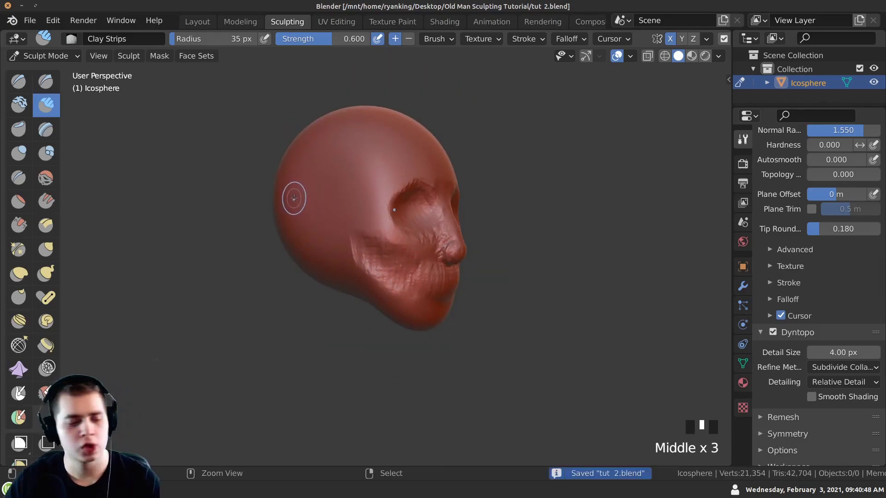
# Step: Lay vertical Clay Strips strokes along the rear edge of the jaw, down from the ear area to the jaw corner
pyautogui.moveTo(445, 298); pyautogui.dragTo(333, 261, button='middle')
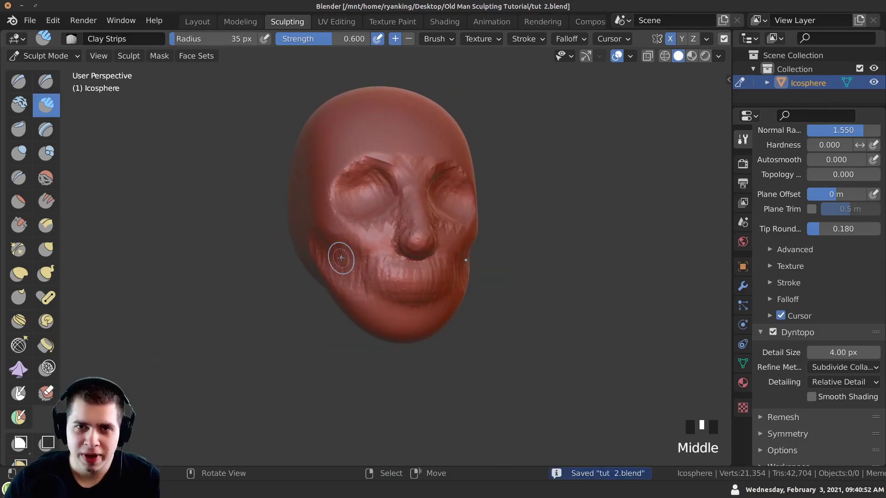
pyautogui.moveTo(278, 278)
pyautogui.mouseDown(button='middle')
pyautogui.moveTo(350, 253)
pyautogui.moveTo(326, 231)
pyautogui.moveTo(344, 224)
pyautogui.moveTo(348, 178)
pyautogui.moveTo(340, 198)
pyautogui.moveTo(347, 222)
pyautogui.mouseUp(button='middle')
pyautogui.moveTo(348, 221)
pyautogui.mouseDown()
pyautogui.moveTo(347, 190)
pyautogui.moveTo(349, 259)
pyautogui.mouseUp()
pyautogui.moveTo(348, 184); pyautogui.dragTo(349, 261)
pyautogui.moveTo(347, 184); pyautogui.dragTo(351, 277)
pyautogui.moveTo(351, 307); pyautogui.dragTo(353, 257, button='middle')
# Step: Define the jawline with diagonal Clay Strips strokes from the jaw corner to the chin, and extend its rear edge up toward the ear
pyautogui.moveTo(358, 231); pyautogui.dragTo(454, 334)
pyautogui.moveTo(364, 242); pyautogui.dragTo(454, 330)
pyautogui.moveTo(369, 240); pyautogui.dragTo(459, 344)
pyautogui.moveTo(358, 173); pyautogui.dragTo(371, 230)
pyautogui.moveTo(366, 263)
pyautogui.mouseDown()
pyautogui.moveTo(368, 194)
pyautogui.moveTo(376, 233)
pyautogui.mouseUp()
pyautogui.moveTo(444, 332); pyautogui.dragTo(428, 300, button='middle')
pyautogui.moveTo(425, 295); pyautogui.dragTo(486, 329)
pyautogui.moveTo(429, 293); pyautogui.dragTo(466, 323)
pyautogui.moveTo(350, 190); pyautogui.dragTo(360, 212, button='middle')
pyautogui.moveTo(351, 213); pyautogui.dragTo(358, 256)
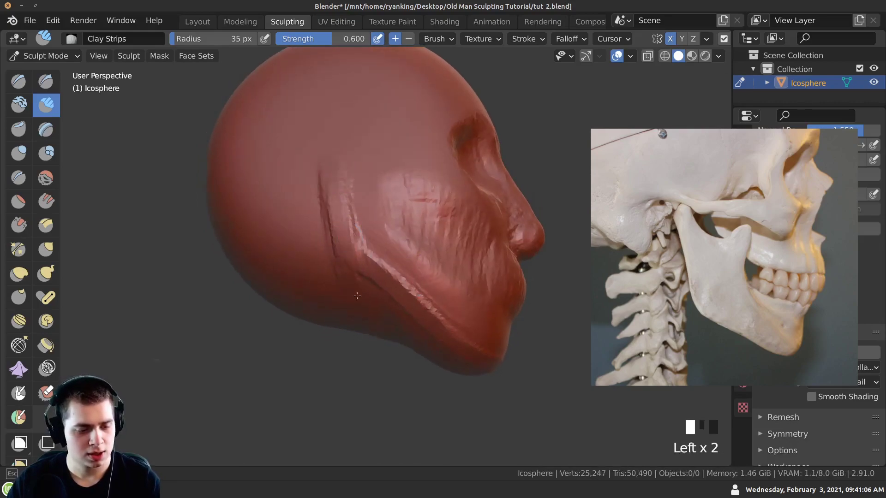
# Step: Thicken the jaw corner and blend the lower jawline forward with more Clay Strips strokes
pyautogui.moveTo(369, 277); pyautogui.dragTo(365, 251, button='middle')
pyautogui.moveTo(344, 231); pyautogui.dragTo(362, 268)
pyautogui.moveTo(392, 286); pyautogui.dragTo(355, 259, button='middle')
pyautogui.moveTo(332, 258); pyautogui.dragTo(385, 279)
pyautogui.moveTo(385, 279)
pyautogui.mouseDown(button='middle')
pyautogui.moveTo(435, 317)
pyautogui.moveTo(429, 300)
pyautogui.moveTo(429, 310)
pyautogui.moveTo(421, 303)
pyautogui.mouseUp(button='middle')
pyautogui.moveTo(421, 302); pyautogui.dragTo(417, 305)
pyautogui.moveTo(417, 302); pyautogui.dragTo(415, 300)
# Step: Build up a chin mound on the face's centreline with Clay Strips, and undo the last two strokes
pyautogui.moveTo(416, 300); pyautogui.dragTo(416, 316)
pyautogui.moveTo(405, 308); pyautogui.dragTo(410, 212, button='middle')
pyautogui.moveTo(410, 217); pyautogui.dragTo(416, 279)
pyautogui.moveTo(412, 318)
pyautogui.mouseDown()
pyautogui.moveTo(411, 378)
pyautogui.moveTo(410, 329)
pyautogui.mouseUp()
pyautogui.hotkey('ctrl', 'z')
pyautogui.hotkey('ctrl', 'z')
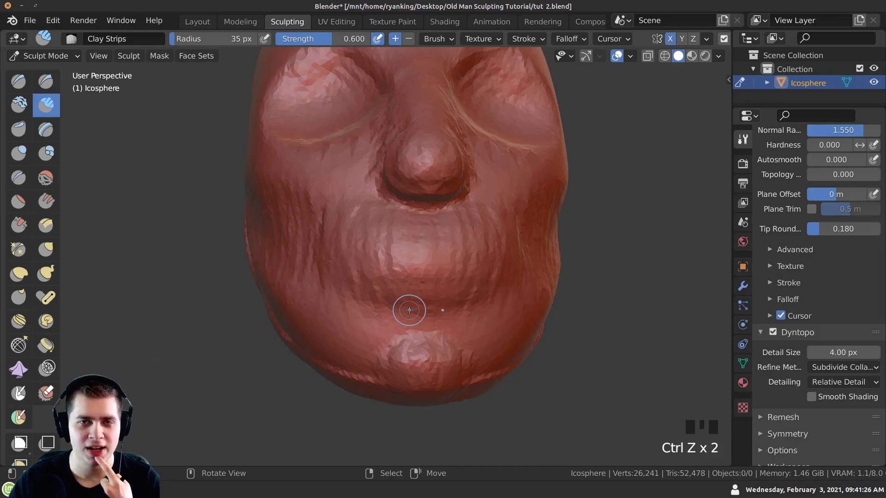
# Step: Enlarge the chin mound and widen it sideways with short Clay Strips strokes
pyautogui.keyDown('ctrl'); pyautogui.moveTo(408, 294); pyautogui.dragTo(405, 344, button='middle'); pyautogui.keyUp('ctrl')
pyautogui.moveTo(403, 313); pyautogui.dragTo(399, 272, button='middle')
pyautogui.moveTo(399, 263); pyautogui.dragTo(390, 277)
pyautogui.moveTo(396, 264); pyautogui.dragTo(388, 282)
pyautogui.moveTo(394, 265); pyautogui.dragTo(387, 286)
pyautogui.moveTo(390, 270); pyautogui.dragTo(388, 288)
pyautogui.keyDown('ctrl'); pyautogui.moveTo(388, 288); pyautogui.dragTo(390, 279, button='middle'); pyautogui.keyUp('ctrl')
pyautogui.moveTo(399, 290)
pyautogui.mouseDown()
pyautogui.moveTo(402, 299)
pyautogui.moveTo(395, 287)
pyautogui.mouseUp()
pyautogui.moveTo(395, 287); pyautogui.dragTo(407, 224, button='middle')
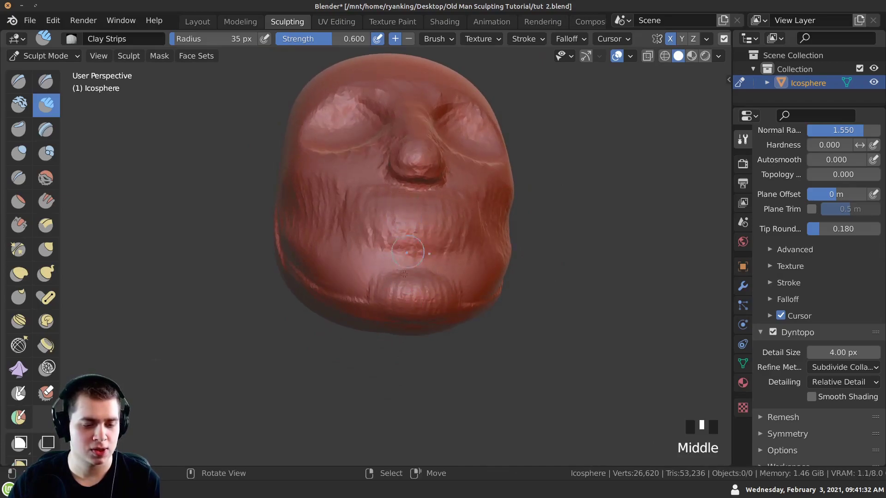
# Step: Carve a horizontal crease between the mouth mound and the chin with inverted Clay Strips strokes
pyautogui.moveTo(407, 262); pyautogui.dragTo(408, 266)
pyautogui.moveTo(408, 265); pyautogui.dragTo(411, 278, button='middle')
pyautogui.keyDown('ctrl'); pyautogui.moveTo(411, 279); pyautogui.dragTo(413, 282); pyautogui.keyUp('ctrl')
pyautogui.keyDown('ctrl'); pyautogui.moveTo(412, 282); pyautogui.dragTo(395, 278); pyautogui.keyUp('ctrl')
pyautogui.keyDown('ctrl'); pyautogui.moveTo(395, 278); pyautogui.dragTo(402, 277); pyautogui.keyUp('ctrl')
pyautogui.keyDown('ctrl'); pyautogui.moveTo(403, 277); pyautogui.dragTo(410, 276); pyautogui.keyUp('ctrl')
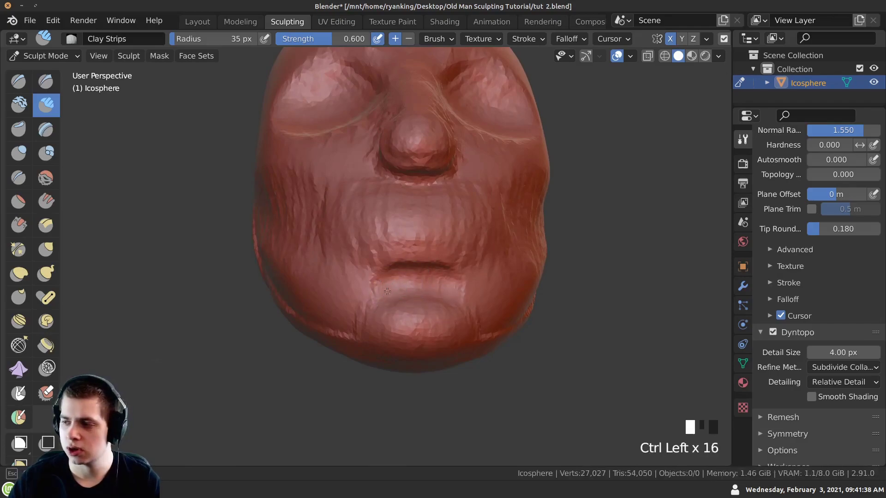
pyautogui.moveTo(387, 287); pyautogui.dragTo(370, 283, button='middle')
pyautogui.keyDown('ctrl'); pyautogui.moveTo(372, 306); pyautogui.dragTo(377, 314); pyautogui.keyUp('ctrl')
pyautogui.moveTo(377, 313)
pyautogui.mouseDown(button='middle')
pyautogui.moveTo(409, 362)
pyautogui.moveTo(489, 355)
pyautogui.moveTo(356, 336)
pyautogui.moveTo(342, 257)
pyautogui.moveTo(359, 219)
pyautogui.mouseUp(button='middle')
# Step: Fill out the side of the jaw along the jawline with Clay Strips strokes, and save the file
pyautogui.moveTo(334, 165)
pyautogui.mouseDown()
pyautogui.moveTo(326, 212)
pyautogui.moveTo(342, 211)
pyautogui.mouseUp()
pyautogui.moveTo(342, 211); pyautogui.dragTo(358, 212)
pyautogui.moveTo(359, 211); pyautogui.dragTo(374, 211)
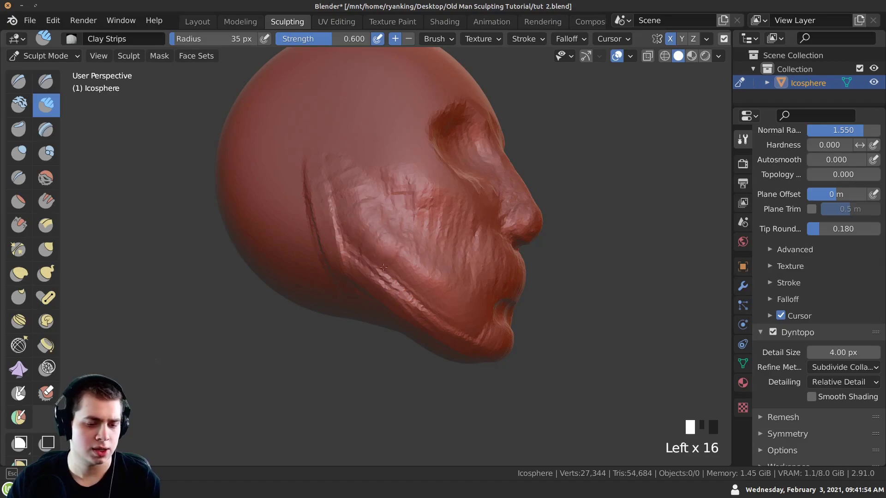
pyautogui.moveTo(420, 290); pyautogui.dragTo(388, 278, button='middle')
pyautogui.moveTo(415, 295); pyautogui.dragTo(419, 291)
pyautogui.moveTo(429, 299); pyautogui.dragTo(420, 286, button='middle')
pyautogui.moveTo(463, 305); pyautogui.dragTo(383, 272)
pyautogui.hotkey('ctrl', 's')
# Step: View the head in right orthographic profile and set up the Grab brush with a radius of 158 px
pyautogui.moveTo(350, 222)
pyautogui.mouseDown(button='middle')
pyautogui.moveTo(287, 273)
pyautogui.moveTo(132, 363)
pyautogui.moveTo(413, 353)
pyautogui.mouseUp(button='middle')
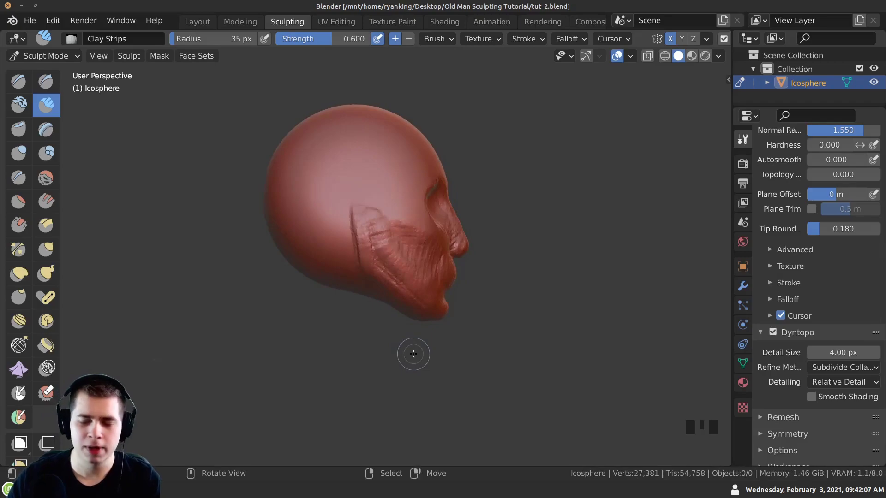
pyautogui.press('KP_3')
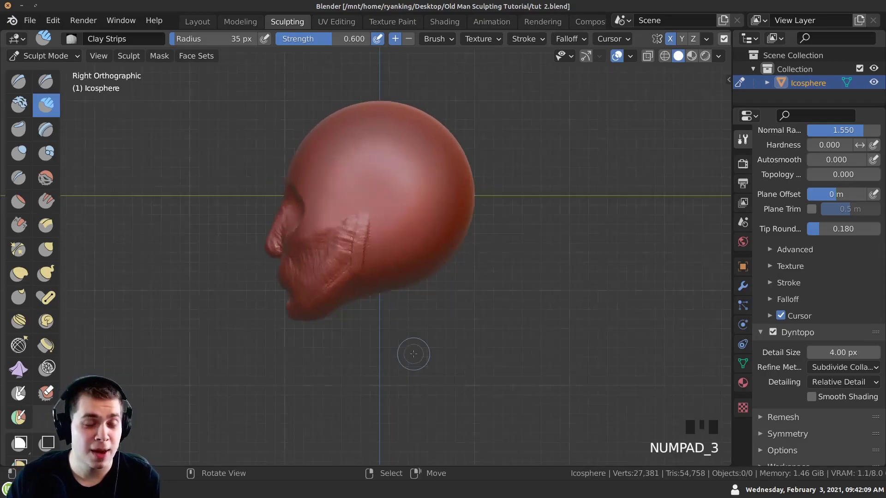
pyautogui.keyDown('shift'); pyautogui.moveTo(244, 234); pyautogui.dragTo(333, 219, button='middle'); pyautogui.keyUp('shift')
pyautogui.press('KP_3')
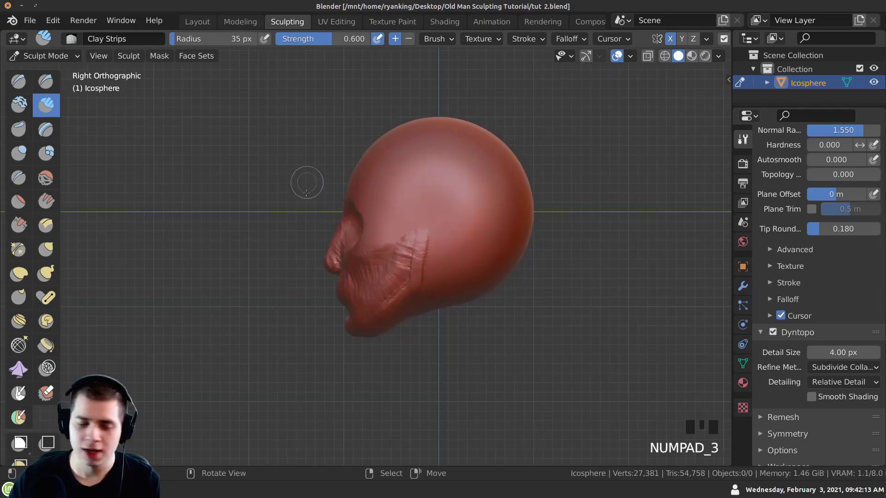
pyautogui.keyDown('ctrl'); pyautogui.moveTo(321, 252); pyautogui.dragTo(381, 133, button='middle'); pyautogui.keyUp('ctrl')
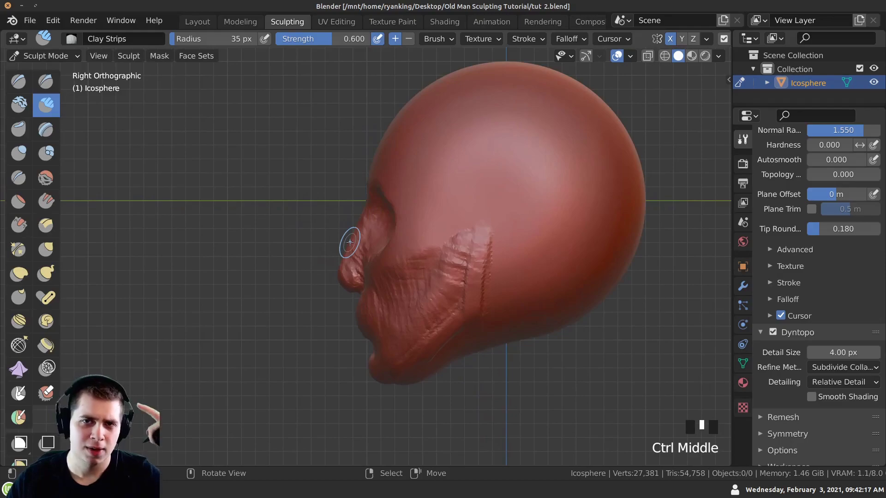
pyautogui.keyDown('ctrl'); pyautogui.moveTo(348, 268); pyautogui.dragTo(343, 256, button='middle'); pyautogui.keyUp('ctrl')
pyautogui.press('g')
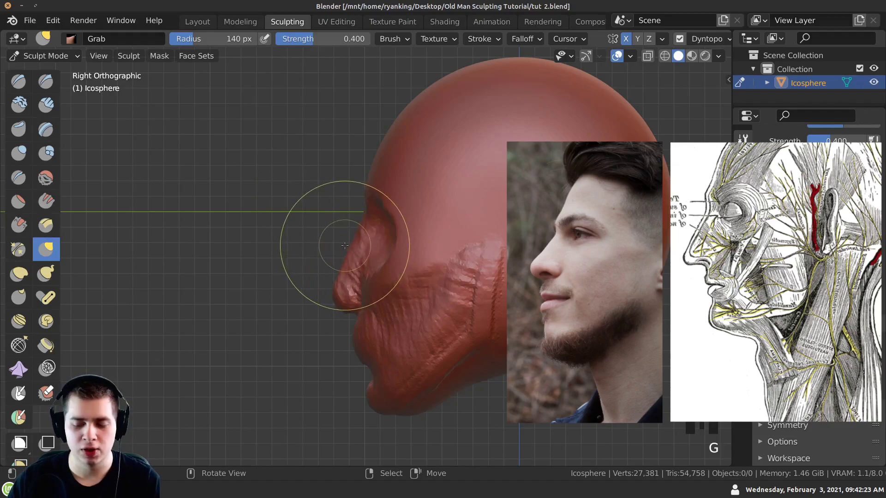
pyautogui.press('f')
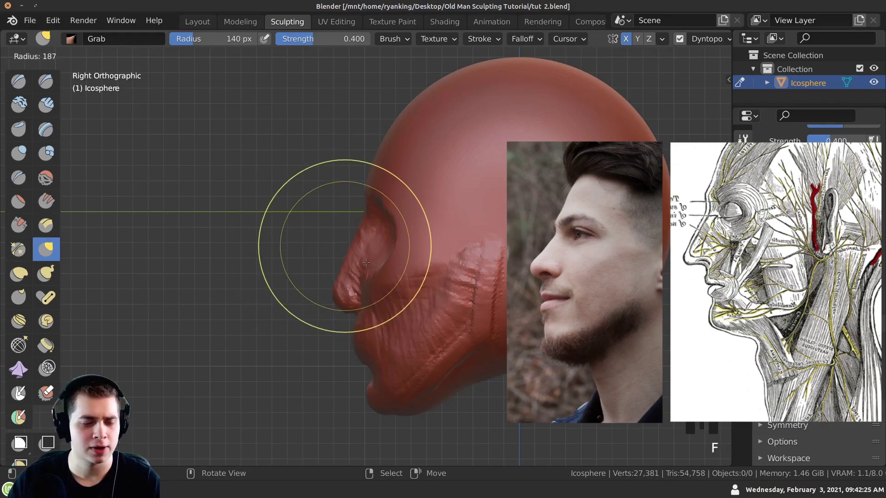
pyautogui.click(343, 245)
# Step: Reshape the forehead's profile with the Grab brush, pulling the brow forward and the upper forehead outward
pyautogui.keyDown('shift'); pyautogui.moveTo(322, 228); pyautogui.dragTo(318, 249, button='middle'); pyautogui.keyUp('shift')
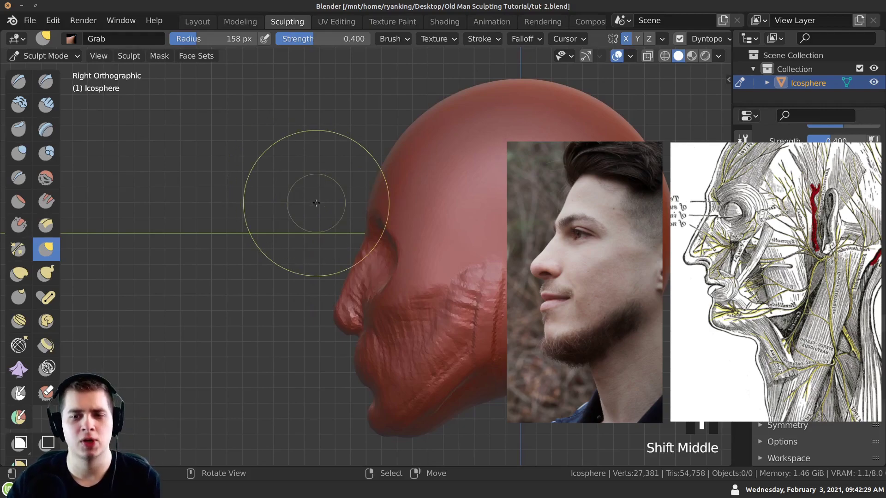
pyautogui.keyDown('ctrl'); pyautogui.moveTo(314, 197); pyautogui.dragTo(320, 209, button='middle'); pyautogui.keyUp('ctrl')
pyautogui.moveTo(320, 209)
pyautogui.keyDown('shift'); pyautogui.mouseDown(button='middle')
pyautogui.moveTo(318, 221)
pyautogui.moveTo(354, 178)
pyautogui.mouseUp(button='middle'); pyautogui.keyUp('shift')
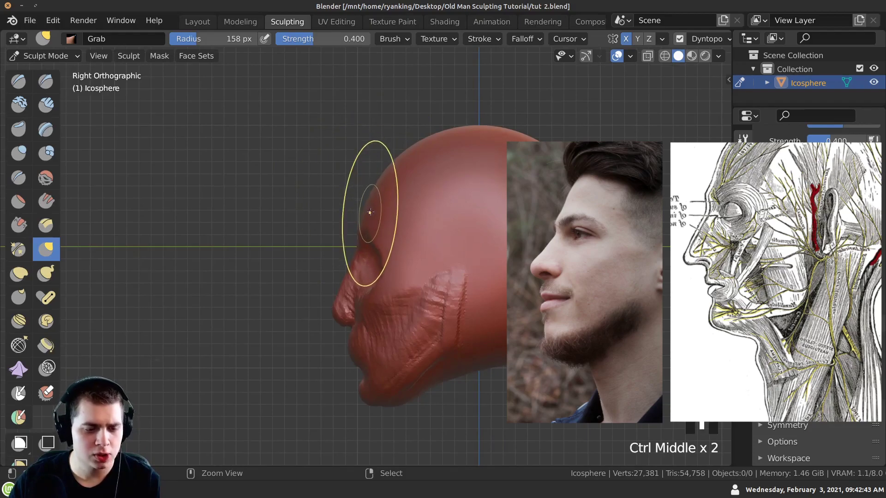
pyautogui.keyDown('ctrl'); pyautogui.moveTo(369, 197); pyautogui.dragTo(366, 186, button='middle'); pyautogui.keyUp('ctrl')
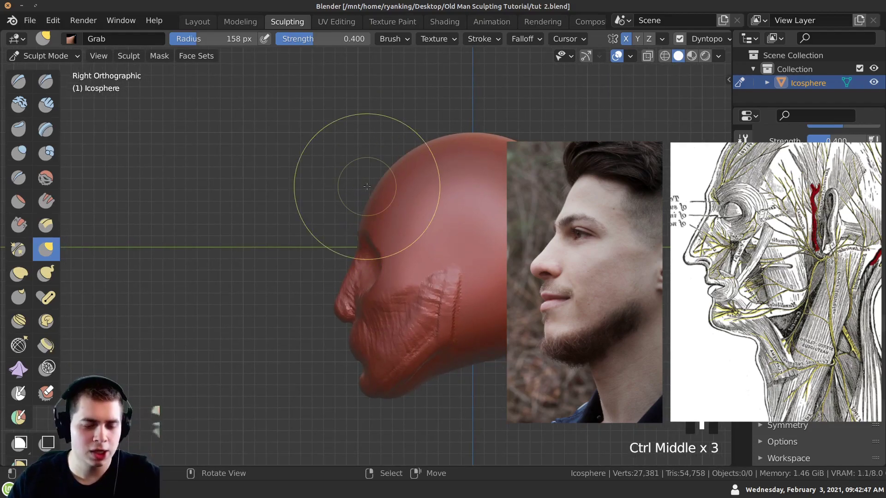
pyautogui.moveTo(375, 187); pyautogui.dragTo(361, 194)
pyautogui.keyDown('ctrl'); pyautogui.moveTo(361, 191); pyautogui.dragTo(366, 208, button='middle'); pyautogui.keyUp('ctrl')
pyautogui.moveTo(379, 180); pyautogui.dragTo(381, 176)
pyautogui.moveTo(404, 173); pyautogui.dragTo(399, 167)
pyautogui.moveTo(370, 215); pyautogui.dragTo(364, 216)
# Step: Nudge the nose bridge between the eye sockets forward in profile with short Grab strokes
pyautogui.keyDown('shift'); pyautogui.moveTo(335, 263); pyautogui.dragTo(332, 247, button='middle'); pyautogui.keyUp('shift')
pyautogui.moveTo(330, 247)
pyautogui.keyDown('ctrl'); pyautogui.mouseDown(button='middle')
pyautogui.moveTo(316, 215)
pyautogui.moveTo(337, 215)
pyautogui.mouseUp(button='middle'); pyautogui.keyUp('ctrl')
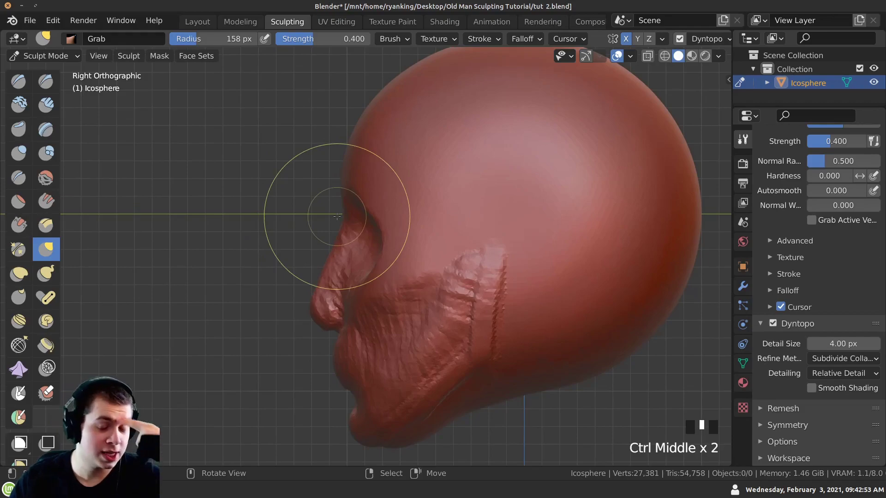
pyautogui.keyDown('ctrl'); pyautogui.moveTo(287, 189); pyautogui.dragTo(332, 213, button='middle'); pyautogui.keyUp('ctrl')
pyautogui.moveTo(344, 226); pyautogui.dragTo(340, 224)
pyautogui.moveTo(343, 225); pyautogui.dragTo(341, 226)
pyautogui.moveTo(344, 227); pyautogui.dragTo(342, 227)
pyautogui.moveTo(346, 227); pyautogui.dragTo(341, 222)
pyautogui.keyDown('shift'); pyautogui.moveTo(304, 207); pyautogui.dragTo(294, 174, button='middle'); pyautogui.keyUp('shift')
pyautogui.keyDown('ctrl'); pyautogui.moveTo(296, 252); pyautogui.dragTo(298, 265, button='middle'); pyautogui.keyUp('ctrl')
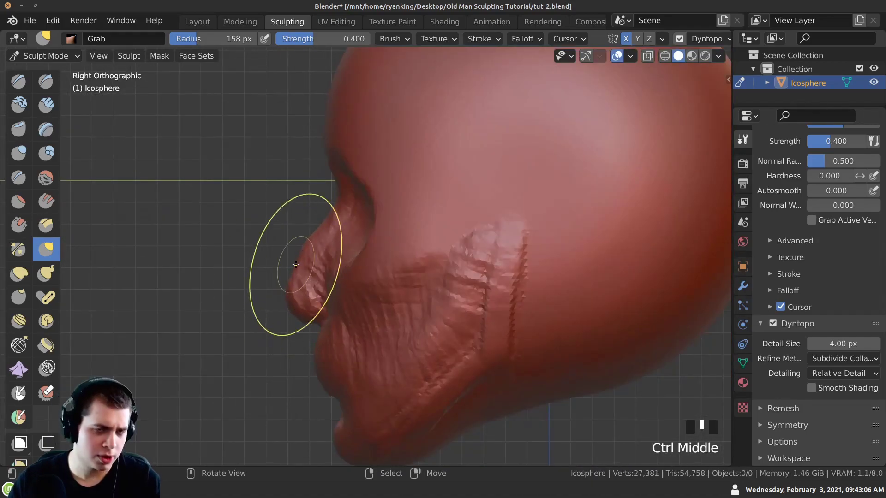
# Step: Pull the nose tip and the lower nose ridge forward with repeated Grab strokes in profile
pyautogui.moveTo(291, 291); pyautogui.dragTo(277, 283)
pyautogui.moveTo(281, 286); pyautogui.dragTo(275, 282)
pyautogui.moveTo(282, 287); pyautogui.dragTo(276, 286)
pyautogui.keyDown('shift'); pyautogui.moveTo(280, 291); pyautogui.dragTo(286, 286, button='middle'); pyautogui.keyUp('shift')
pyautogui.moveTo(289, 291); pyautogui.dragTo(283, 289)
pyautogui.moveTo(287, 290); pyautogui.dragTo(281, 288)
pyautogui.moveTo(286, 288); pyautogui.dragTo(276, 281)
pyautogui.keyDown('ctrl'); pyautogui.moveTo(286, 273); pyautogui.dragTo(286, 279, button='middle'); pyautogui.keyUp('ctrl')
pyautogui.moveTo(287, 277); pyautogui.dragTo(281, 273)
pyautogui.moveTo(290, 259); pyautogui.dragTo(286, 253)
pyautogui.keyDown('shift'); pyautogui.moveTo(278, 290); pyautogui.dragTo(283, 250, button='middle'); pyautogui.keyUp('shift')
pyautogui.moveTo(287, 279)
pyautogui.keyDown('shift'); pyautogui.mouseDown(button='middle')
pyautogui.moveTo(289, 252)
pyautogui.moveTo(296, 258)
pyautogui.mouseUp(button='middle'); pyautogui.keyUp('shift')
# Step: Pull the upper mouth area just below the nose slightly forward in profile with the Grab brush
pyautogui.moveTo(328, 281); pyautogui.dragTo(324, 284)
pyautogui.moveTo(328, 289); pyautogui.dragTo(324, 288)
pyautogui.moveTo(327, 294); pyautogui.dragTo(323, 290)
pyautogui.keyDown('shift'); pyautogui.moveTo(322, 271); pyautogui.dragTo(321, 258, button='middle'); pyautogui.keyUp('shift')
pyautogui.keyDown('ctrl'); pyautogui.moveTo(322, 259); pyautogui.dragTo(323, 249, button='middle'); pyautogui.keyUp('ctrl')
pyautogui.moveTo(330, 230); pyautogui.dragTo(326, 227)
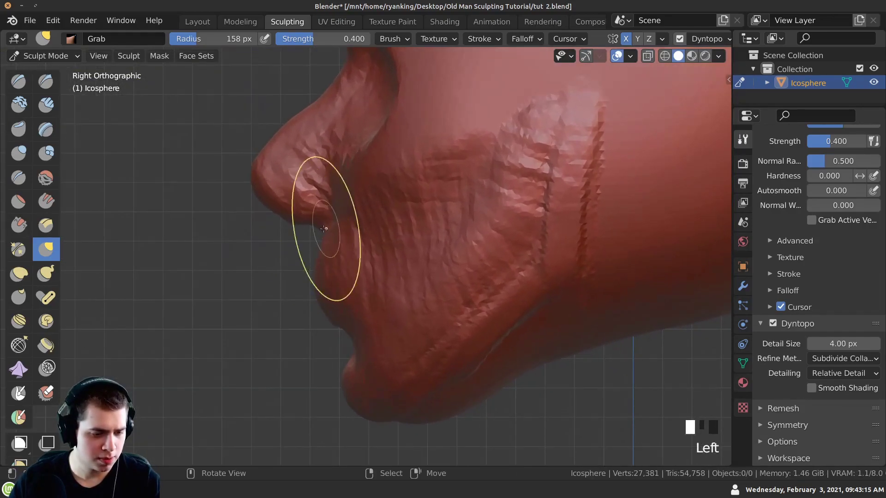
# Step: Pull the chin and the area below the mouth forward in profile with short Grab strokes
pyautogui.keyDown('shift'); pyautogui.moveTo(333, 339); pyautogui.dragTo(320, 275, button='middle'); pyautogui.keyUp('shift')
pyautogui.moveTo(335, 320); pyautogui.dragTo(330, 319)
pyautogui.moveTo(335, 324); pyautogui.dragTo(330, 323)
pyautogui.moveTo(334, 328); pyautogui.dragTo(331, 318)
pyautogui.moveTo(338, 308); pyautogui.dragTo(334, 304)
pyautogui.keyDown('ctrl'); pyautogui.moveTo(338, 289); pyautogui.dragTo(340, 321, button='middle'); pyautogui.keyUp('ctrl')
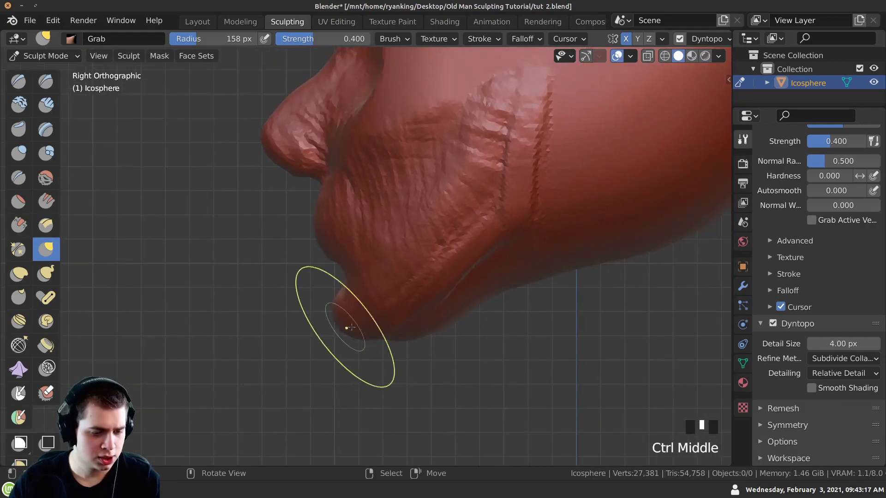
pyautogui.moveTo(342, 326); pyautogui.dragTo(338, 324)
pyautogui.moveTo(340, 323); pyautogui.dragTo(336, 321)
pyautogui.moveTo(339, 319); pyautogui.dragTo(335, 318)
pyautogui.moveTo(412, 322); pyautogui.dragTo(412, 328)
pyautogui.moveTo(412, 328)
pyautogui.keyDown('ctrl'); pyautogui.mouseDown(button='middle')
pyautogui.moveTo(356, 336)
pyautogui.moveTo(267, 276)
pyautogui.moveTo(253, 356)
pyautogui.mouseUp(button='middle'); pyautogui.keyUp('ctrl')
pyautogui.moveTo(474, 208)
pyautogui.mouseDown(button='middle')
pyautogui.moveTo(343, 278)
pyautogui.moveTo(286, 184)
pyautogui.moveTo(369, 180)
pyautogui.mouseUp(button='middle')
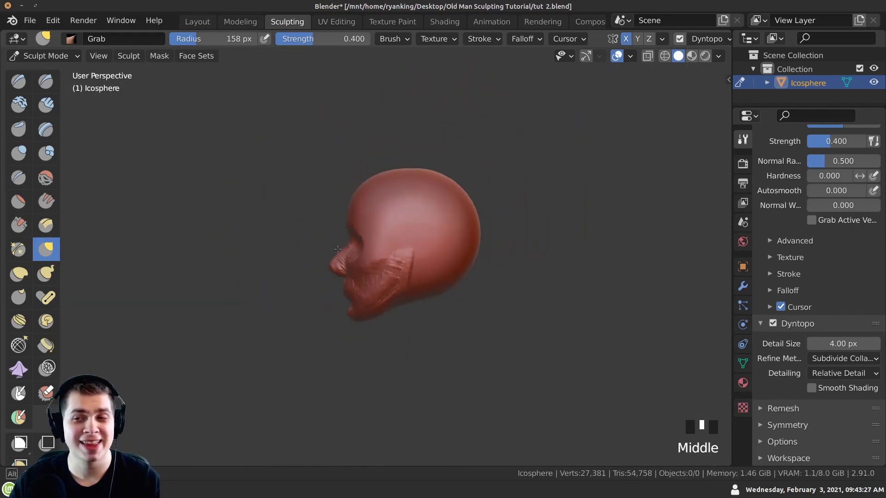
# Step: Set the Grab radius to 175 px and reshape the skull's crown and back and the underside of the jaw in profile
pyautogui.press('f')
pyautogui.click(468, 233)
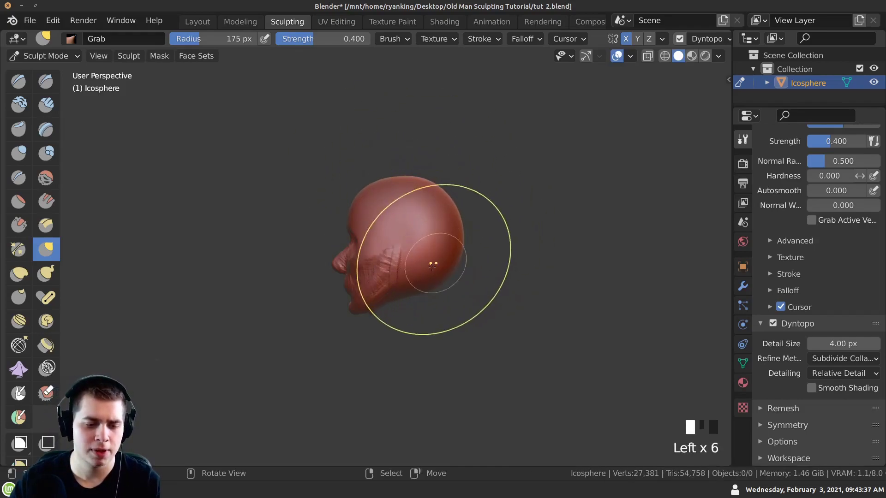
pyautogui.moveTo(422, 182); pyautogui.dragTo(418, 186)
pyautogui.moveTo(444, 198); pyautogui.dragTo(440, 202)
pyautogui.moveTo(459, 230); pyautogui.dragTo(455, 233)
pyautogui.moveTo(378, 306); pyautogui.dragTo(378, 304)
pyautogui.moveTo(401, 300); pyautogui.dragTo(422, 290, button='middle')
# Step: Adjust the side and back of the skull and the area behind the jaw with short Grab strokes
pyautogui.moveTo(404, 207); pyautogui.dragTo(407, 211)
pyautogui.moveTo(407, 210); pyautogui.dragTo(380, 217, button='middle')
pyautogui.moveTo(428, 203); pyautogui.dragTo(446, 230)
pyautogui.moveTo(446, 230); pyautogui.dragTo(436, 258, button='middle')
pyautogui.keyDown('ctrl'); pyautogui.moveTo(429, 313); pyautogui.dragTo(427, 290, button='middle'); pyautogui.keyUp('ctrl')
pyautogui.moveTo(427, 290); pyautogui.dragTo(421, 284)
pyautogui.moveTo(419, 286); pyautogui.dragTo(415, 281)
# Step: Refine the nose profile, the side of the head and the lower jawline with short Grab strokes
pyautogui.moveTo(315, 249); pyautogui.dragTo(369, 258, button='middle')
pyautogui.moveTo(347, 258); pyautogui.dragTo(344, 253)
pyautogui.moveTo(351, 251); pyautogui.dragTo(354, 248)
pyautogui.moveTo(352, 277)
pyautogui.mouseDown(button='middle')
pyautogui.moveTo(344, 257)
pyautogui.moveTo(395, 217)
pyautogui.moveTo(406, 270)
pyautogui.moveTo(378, 248)
pyautogui.moveTo(392, 257)
pyautogui.mouseUp(button='middle')
pyautogui.moveTo(412, 202); pyautogui.dragTo(417, 203)
pyautogui.moveTo(412, 233); pyautogui.dragTo(416, 235)
pyautogui.moveTo(410, 263); pyautogui.dragTo(407, 286)
pyautogui.moveTo(386, 296); pyautogui.dragTo(379, 312)
pyautogui.moveTo(385, 303); pyautogui.dragTo(388, 310)
pyautogui.moveTo(390, 305); pyautogui.dragTo(409, 290)
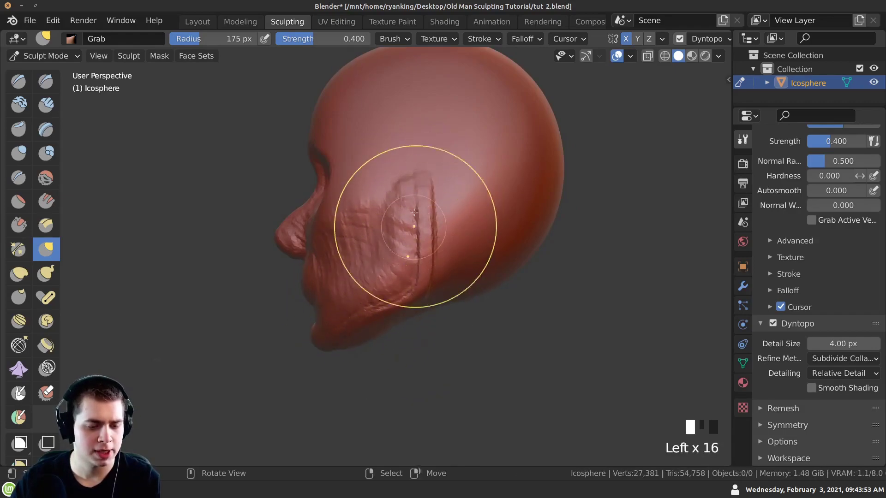
# Step: Nudge the rear edge of the jaw slightly backward along its height with short Grab strokes
pyautogui.moveTo(415, 233); pyautogui.dragTo(419, 234)
pyautogui.moveTo(416, 217); pyautogui.dragTo(420, 217)
pyautogui.moveTo(416, 203); pyautogui.dragTo(420, 203)
pyautogui.moveTo(414, 190); pyautogui.dragTo(418, 190)
pyautogui.moveTo(404, 279); pyautogui.dragTo(407, 285)
# Step: Check the head's overall shape from the front and at an angle, and save the file
pyautogui.moveTo(314, 323); pyautogui.dragTo(405, 333, button='middle')
pyautogui.moveTo(238, 311)
pyautogui.mouseDown(button='middle')
pyautogui.moveTo(257, 310)
pyautogui.moveTo(273, 295)
pyautogui.moveTo(280, 308)
pyautogui.moveTo(283, 294)
pyautogui.mouseUp(button='middle')
pyautogui.press('KP_1')
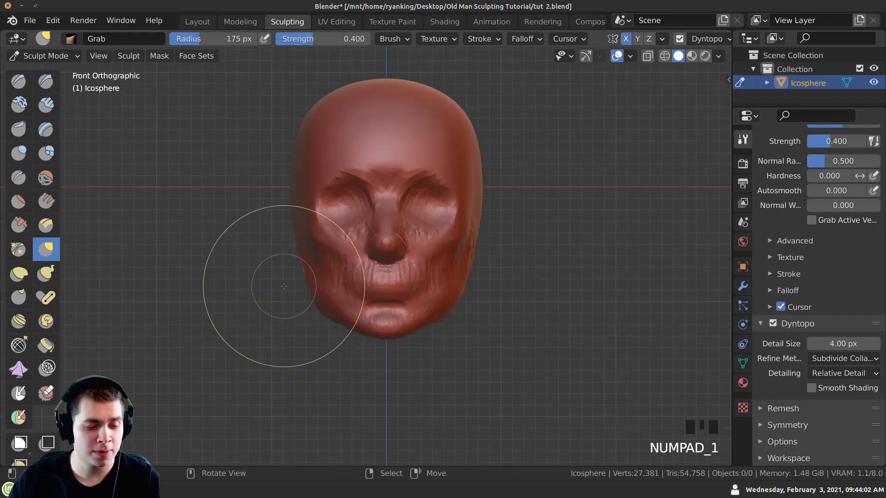
pyautogui.moveTo(272, 266)
pyautogui.keyDown('shift'); pyautogui.mouseDown(button='middle')
pyautogui.moveTo(257, 197)
pyautogui.moveTo(282, 221)
pyautogui.moveTo(303, 223)
pyautogui.moveTo(265, 205)
pyautogui.mouseUp(button='middle'); pyautogui.keyUp('shift')
pyautogui.moveTo(267, 206); pyautogui.dragTo(283, 231)
pyautogui.moveTo(287, 205); pyautogui.dragTo(276, 212)
pyautogui.moveTo(278, 213)
pyautogui.mouseDown(button='middle')
pyautogui.moveTo(281, 228)
pyautogui.moveTo(224, 187)
pyautogui.mouseUp(button='middle')
pyautogui.moveTo(362, 209); pyautogui.dragTo(341, 210, button='middle')
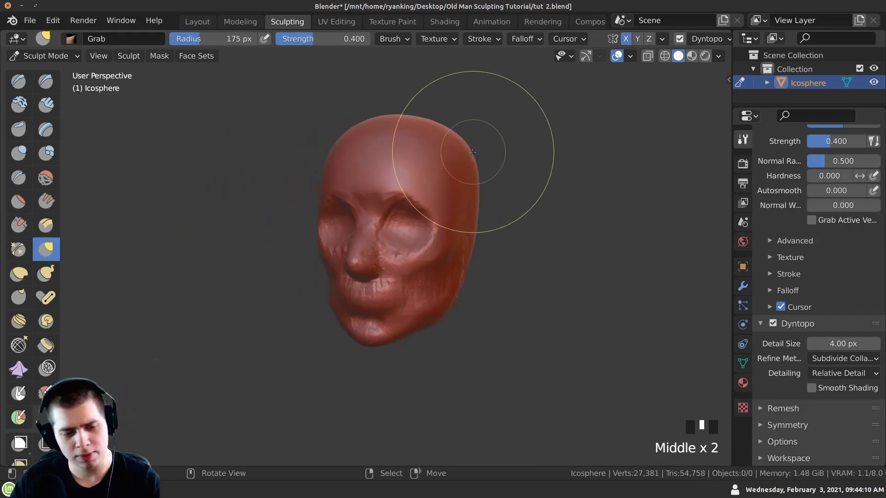
pyautogui.moveTo(453, 155); pyautogui.dragTo(457, 152)
pyautogui.hotkey('ctrl', 's')
# Step: Examine the cheeks and jaw corners up close from the front and at an angle
pyautogui.moveTo(277, 261); pyautogui.dragTo(311, 259, button='middle')
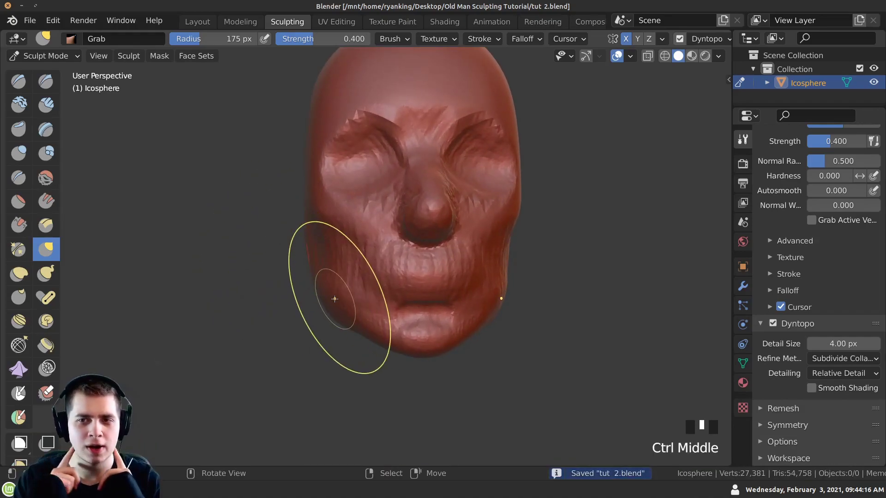
pyautogui.keyDown('ctrl'); pyautogui.moveTo(321, 275); pyautogui.dragTo(287, 158, button='middle'); pyautogui.keyUp('ctrl')
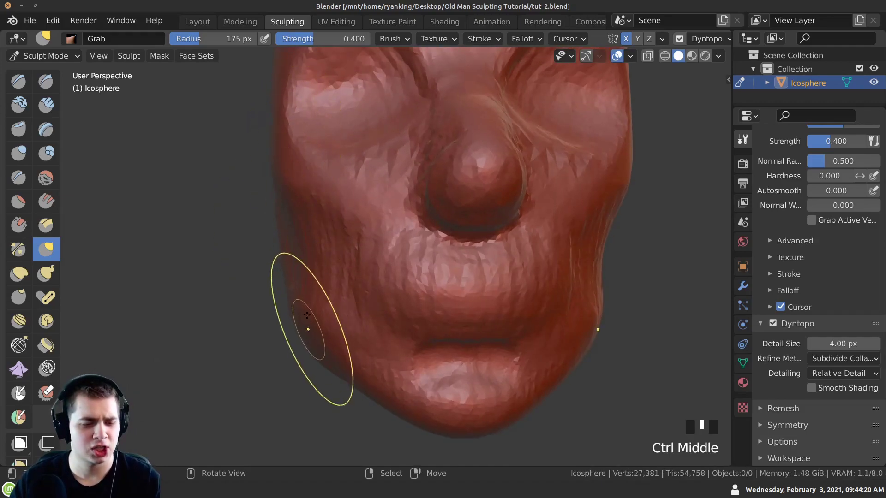
pyautogui.moveTo(293, 295)
pyautogui.keyDown('ctrl'); pyautogui.mouseDown(button='middle')
pyautogui.moveTo(292, 323)
pyautogui.moveTo(291, 298)
pyautogui.moveTo(347, 277)
pyautogui.moveTo(326, 257)
pyautogui.moveTo(331, 295)
pyautogui.moveTo(331, 283)
pyautogui.mouseUp(button='middle'); pyautogui.keyUp('ctrl')
pyautogui.keyDown('ctrl'); pyautogui.moveTo(331, 283); pyautogui.dragTo(331, 292, button='middle'); pyautogui.keyUp('ctrl')
pyautogui.moveTo(330, 293); pyautogui.dragTo(334, 289)
pyautogui.moveTo(334, 289); pyautogui.dragTo(323, 266, button='middle')
pyautogui.moveTo(322, 265); pyautogui.dragTo(320, 262)
pyautogui.moveTo(320, 262); pyautogui.dragTo(314, 255, button='middle')
pyautogui.moveTo(348, 297); pyautogui.dragTo(336, 303)
pyautogui.moveTo(335, 303)
pyautogui.mouseDown(button='middle')
pyautogui.moveTo(353, 300)
pyautogui.moveTo(293, 288)
pyautogui.mouseUp(button='middle')
pyautogui.moveTo(318, 266); pyautogui.dragTo(315, 251)
pyautogui.moveTo(315, 250)
pyautogui.mouseDown(button='middle')
pyautogui.moveTo(296, 310)
pyautogui.moveTo(279, 276)
pyautogui.mouseUp(button='middle')
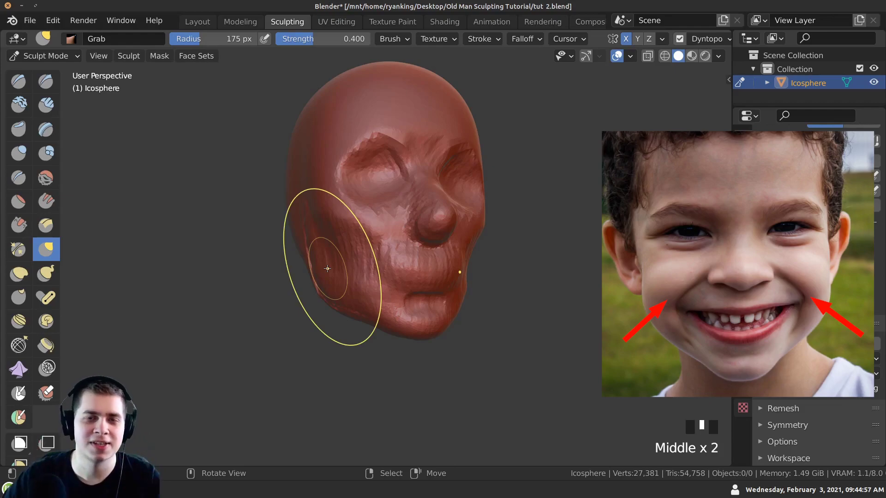
pyautogui.moveTo(372, 255); pyautogui.dragTo(349, 262, button='middle')
pyautogui.keyDown('ctrl'); pyautogui.moveTo(349, 272); pyautogui.dragTo(350, 228, button='middle'); pyautogui.keyUp('ctrl')
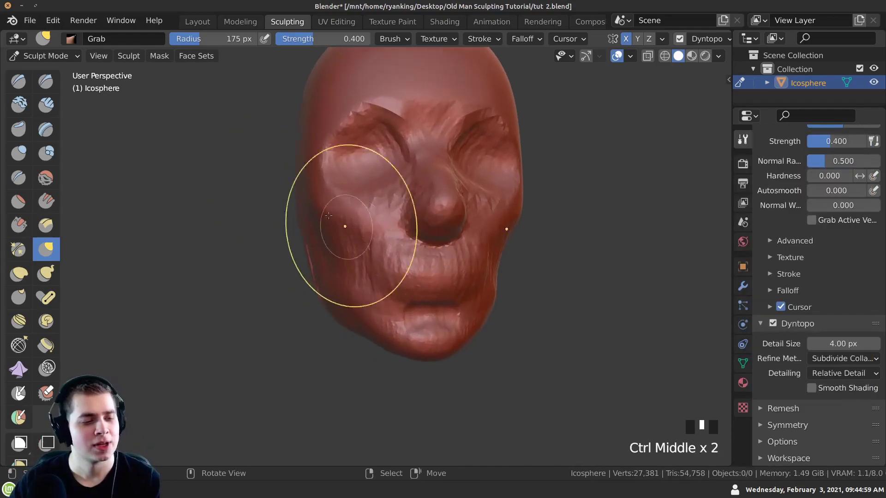
# Step: Start building up the side of the nose tip with the Clay Strips brush at a 35 px radius
pyautogui.click(46, 106)
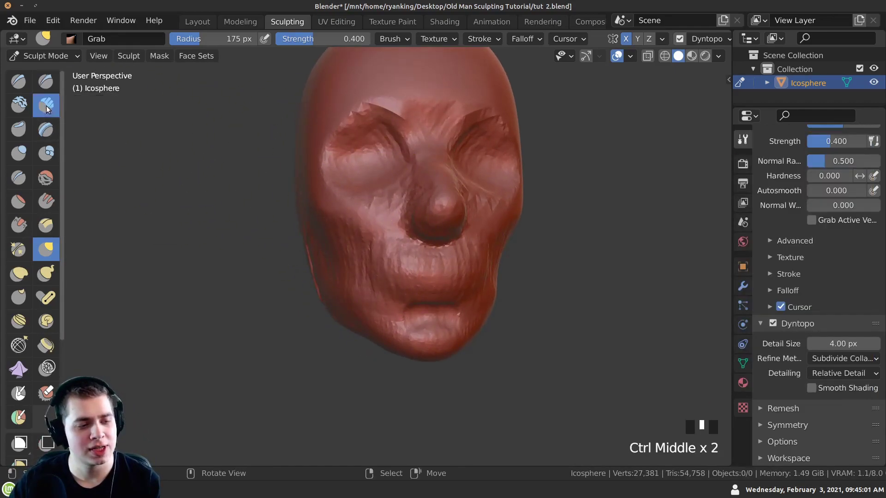
pyautogui.moveTo(404, 248); pyautogui.dragTo(389, 238, button='middle')
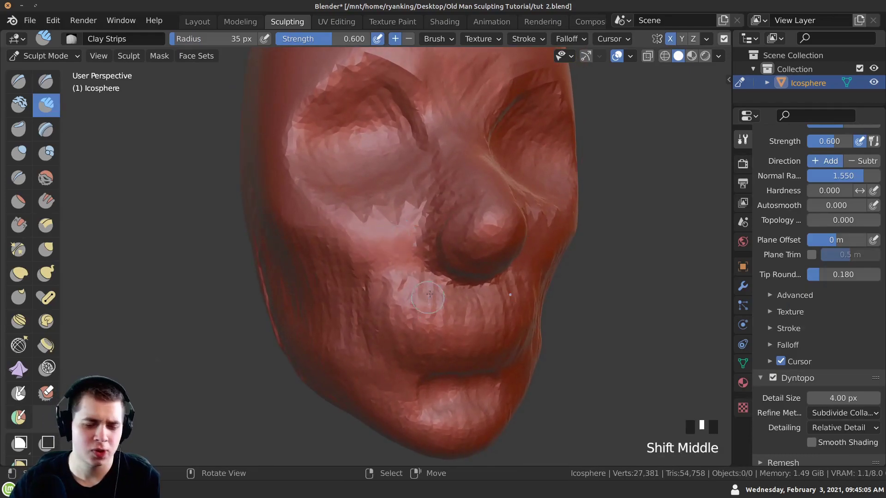
pyautogui.keyDown('shift'); pyautogui.moveTo(428, 295); pyautogui.dragTo(382, 226, button='middle'); pyautogui.keyUp('shift')
pyautogui.moveTo(347, 277)
pyautogui.mouseDown(button='middle')
pyautogui.moveTo(431, 230)
pyautogui.moveTo(431, 257)
pyautogui.moveTo(472, 258)
pyautogui.mouseUp(button='middle')
pyautogui.click(473, 257)
pyautogui.click(472, 257)
pyautogui.moveTo(472, 256); pyautogui.dragTo(471, 255)
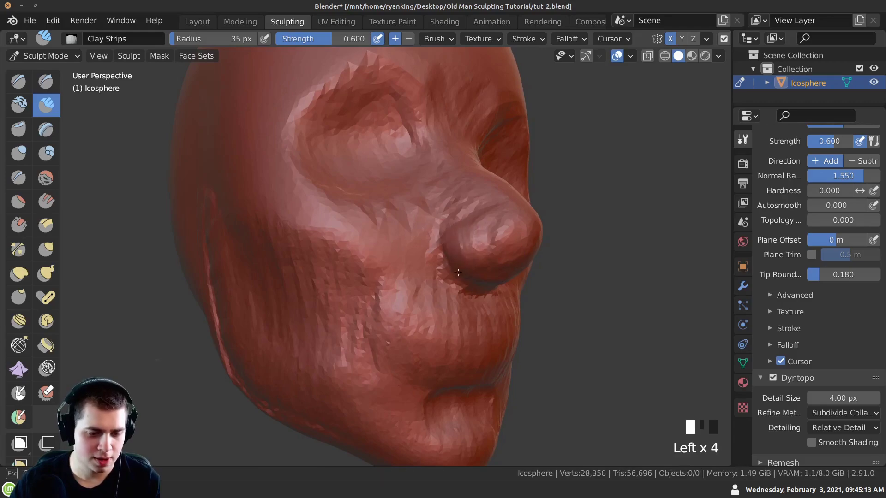
# Step: Thicken the nostril wing and blend it into the side of the nose with Clay Strips
pyautogui.moveTo(443, 256)
pyautogui.mouseDown(button='middle')
pyautogui.moveTo(417, 200)
pyautogui.moveTo(450, 240)
pyautogui.mouseUp(button='middle')
pyautogui.keyDown('ctrl'); pyautogui.moveTo(455, 207); pyautogui.dragTo(474, 214); pyautogui.keyUp('ctrl')
pyautogui.moveTo(488, 211); pyautogui.dragTo(451, 247, button='middle')
pyautogui.moveTo(454, 244)
pyautogui.mouseDown()
pyautogui.moveTo(462, 239)
pyautogui.moveTo(456, 245)
pyautogui.mouseUp()
pyautogui.moveTo(460, 243); pyautogui.dragTo(454, 262, button='middle')
pyautogui.keyDown('ctrl'); pyautogui.moveTo(443, 240); pyautogui.dragTo(452, 222); pyautogui.keyUp('ctrl')
pyautogui.moveTo(452, 220); pyautogui.dragTo(440, 211, button='middle')
pyautogui.moveTo(436, 152)
pyautogui.keyDown('ctrl'); pyautogui.mouseDown()
pyautogui.moveTo(464, 217)
pyautogui.moveTo(435, 193)
pyautogui.moveTo(426, 164)
pyautogui.mouseUp(); pyautogui.keyUp('ctrl')
# Step: Carve into the underside of the nose from below with subtractive Clay Strips strokes
pyautogui.keyDown('ctrl'); pyautogui.moveTo(463, 230); pyautogui.dragTo(385, 166, button='middle'); pyautogui.keyUp('ctrl')
pyautogui.keyDown('shift'); pyautogui.moveTo(430, 215); pyautogui.dragTo(366, 233, button='middle'); pyautogui.keyUp('shift')
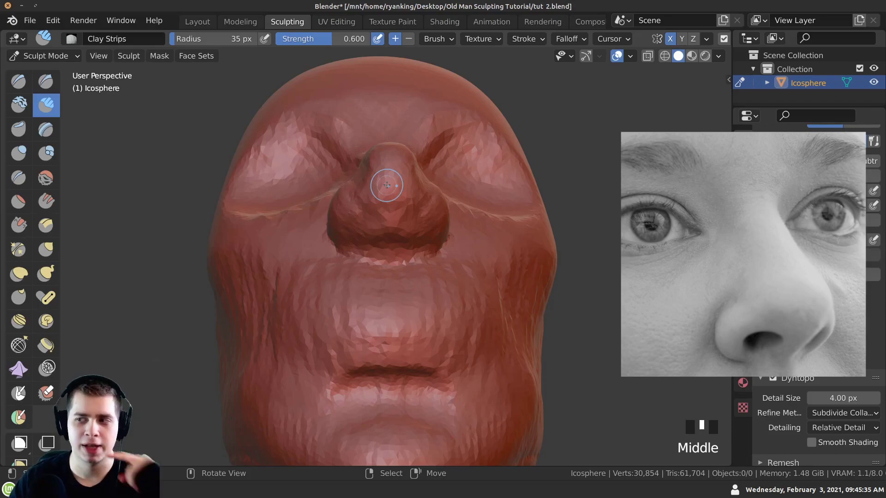
pyautogui.moveTo(387, 185)
pyautogui.mouseDown(button='middle')
pyautogui.moveTo(379, 191)
pyautogui.moveTo(365, 174)
pyautogui.mouseUp(button='middle')
pyautogui.keyDown('ctrl'); pyautogui.moveTo(380, 179); pyautogui.dragTo(374, 178); pyautogui.keyUp('ctrl')
pyautogui.keyDown('ctrl'); pyautogui.moveTo(374, 178); pyautogui.dragTo(371, 180); pyautogui.keyUp('ctrl')
pyautogui.keyDown('ctrl'); pyautogui.moveTo(372, 180); pyautogui.dragTo(369, 176); pyautogui.keyUp('ctrl')
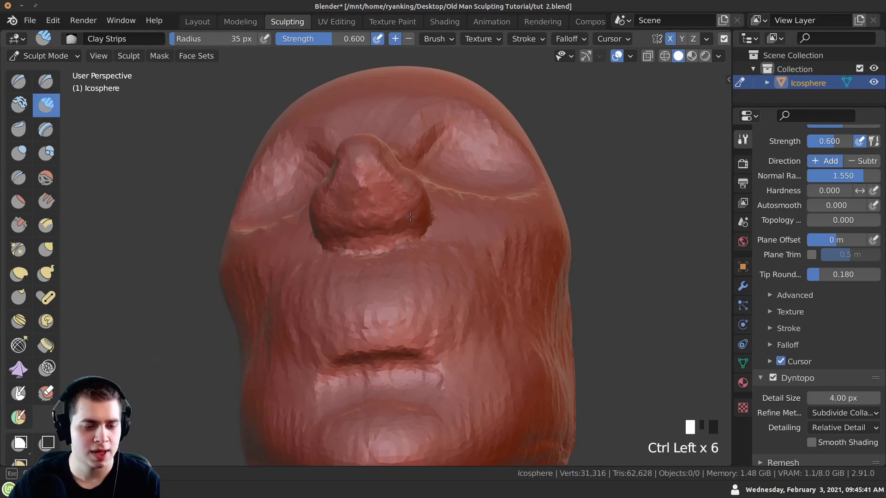
pyautogui.keyDown('ctrl'); pyautogui.moveTo(410, 216); pyautogui.dragTo(356, 140, button='middle'); pyautogui.keyUp('ctrl')
pyautogui.keyDown('shift'); pyautogui.moveTo(367, 82); pyautogui.dragTo(354, 120, button='middle'); pyautogui.keyUp('shift')
pyautogui.moveTo(358, 110)
pyautogui.mouseDown()
pyautogui.moveTo(429, 198)
pyautogui.moveTo(324, 223)
pyautogui.mouseUp()
pyautogui.keyDown('ctrl'); pyautogui.moveTo(325, 223); pyautogui.dragTo(330, 273, button='middle'); pyautogui.keyUp('ctrl')
# Step: Undo the last nose stroke and hollow the underside further toward the upper lip with subtractive Clay Strips
pyautogui.moveTo(394, 223)
pyautogui.mouseDown(button='middle')
pyautogui.moveTo(468, 289)
pyautogui.moveTo(360, 251)
pyautogui.moveTo(346, 221)
pyautogui.mouseUp(button='middle')
pyautogui.hotkey('ctrl', 'z')
pyautogui.keyDown('ctrl'); pyautogui.moveTo(348, 221); pyautogui.dragTo(362, 172, button='middle'); pyautogui.keyUp('ctrl')
pyautogui.keyDown('ctrl'); pyautogui.moveTo(386, 223); pyautogui.dragTo(385, 229); pyautogui.keyUp('ctrl')
pyautogui.keyDown('ctrl'); pyautogui.moveTo(386, 212); pyautogui.dragTo(378, 249, button='middle'); pyautogui.keyUp('ctrl')
pyautogui.keyDown('ctrl'); pyautogui.moveTo(378, 237); pyautogui.dragTo(364, 219); pyautogui.keyUp('ctrl')
pyautogui.keyDown('ctrl'); pyautogui.moveTo(364, 218); pyautogui.dragTo(362, 174); pyautogui.keyUp('ctrl')
pyautogui.keyDown('ctrl'); pyautogui.moveTo(392, 223); pyautogui.dragTo(371, 178); pyautogui.keyUp('ctrl')
pyautogui.keyDown('ctrl'); pyautogui.moveTo(372, 182); pyautogui.dragTo(382, 219); pyautogui.keyUp('ctrl')
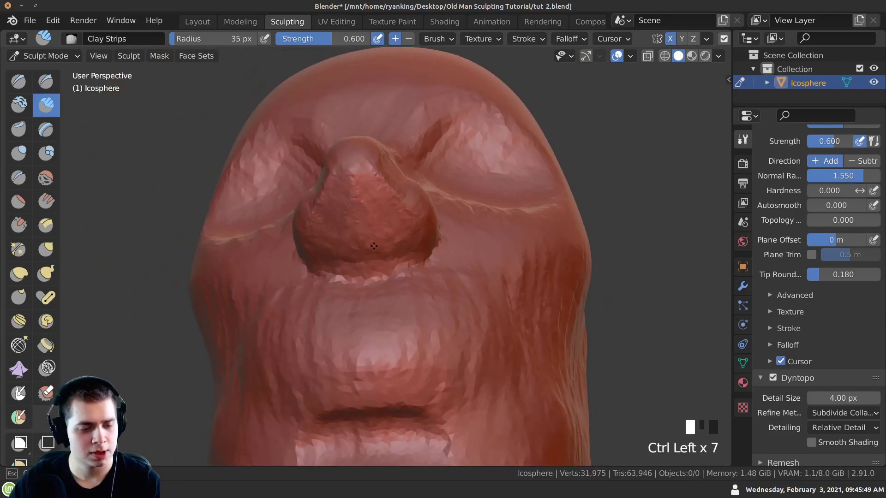
pyautogui.keyDown('ctrl'); pyautogui.moveTo(329, 248); pyautogui.dragTo(329, 251, button='middle'); pyautogui.keyUp('ctrl')
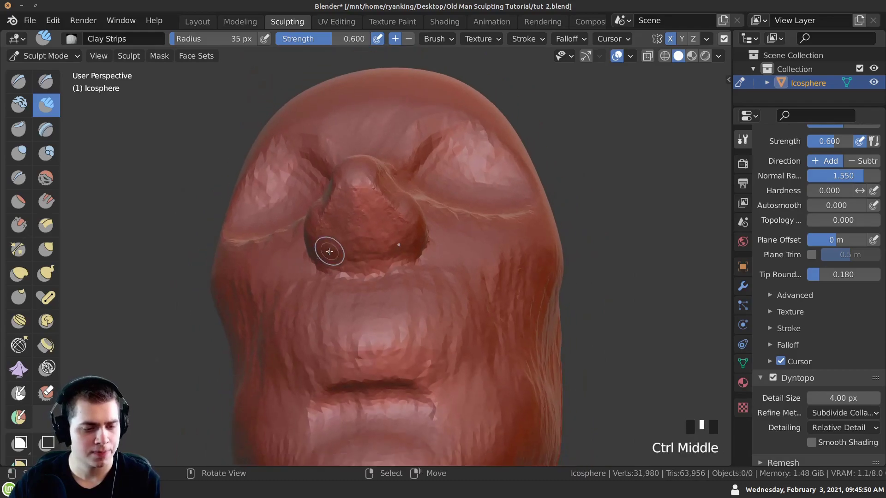
# Step: Flatten the underside of the nose with the Scrape brush at a 43 px radius
pyautogui.click(22, 228)
pyautogui.keyDown('ctrl'); pyautogui.moveTo(366, 188); pyautogui.dragTo(372, 205, button='middle'); pyautogui.keyUp('ctrl')
pyautogui.moveTo(348, 191)
pyautogui.mouseDown()
pyautogui.moveTo(360, 222)
pyautogui.moveTo(360, 208)
pyautogui.moveTo(352, 217)
pyautogui.mouseUp()
pyautogui.press('f')
pyautogui.click(359, 197)
pyautogui.keyDown('ctrl'); pyautogui.moveTo(359, 213); pyautogui.dragTo(361, 191, button='middle'); pyautogui.keyUp('ctrl')
pyautogui.moveTo(362, 192); pyautogui.dragTo(346, 203)
pyautogui.moveTo(340, 196); pyautogui.dragTo(340, 172)
pyautogui.keyDown('ctrl'); pyautogui.moveTo(364, 206); pyautogui.dragTo(438, 300, button='middle'); pyautogui.keyUp('ctrl')
pyautogui.moveTo(433, 261)
pyautogui.mouseDown(button='middle')
pyautogui.moveTo(432, 290)
pyautogui.moveTo(383, 253)
pyautogui.moveTo(204, 172)
pyautogui.mouseUp(button='middle')
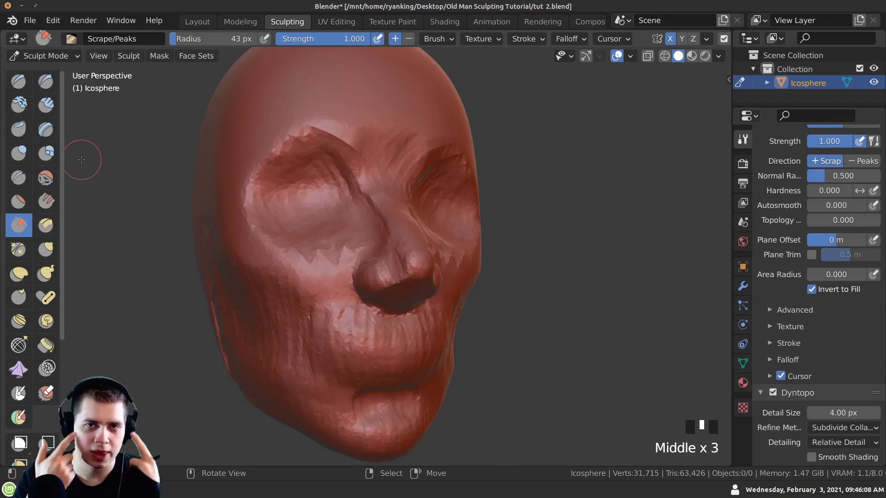
# Step: Build up the upper cheek beside the nostril with Clay Strips, undoing the first trial stroke
pyautogui.click(46, 105)
pyautogui.moveTo(286, 231)
pyautogui.keyDown('shift'); pyautogui.mouseDown(button='middle')
pyautogui.moveTo(310, 249)
pyautogui.moveTo(159, 128)
pyautogui.moveTo(367, 238)
pyautogui.moveTo(372, 214)
pyautogui.mouseUp(button='middle'); pyautogui.keyUp('shift')
pyautogui.moveTo(372, 215); pyautogui.dragTo(295, 381)
pyautogui.moveTo(295, 381)
pyautogui.mouseDown(button='middle')
pyautogui.moveTo(248, 233)
pyautogui.moveTo(257, 263)
pyautogui.moveTo(340, 292)
pyautogui.moveTo(395, 196)
pyautogui.moveTo(391, 228)
pyautogui.mouseUp(button='middle')
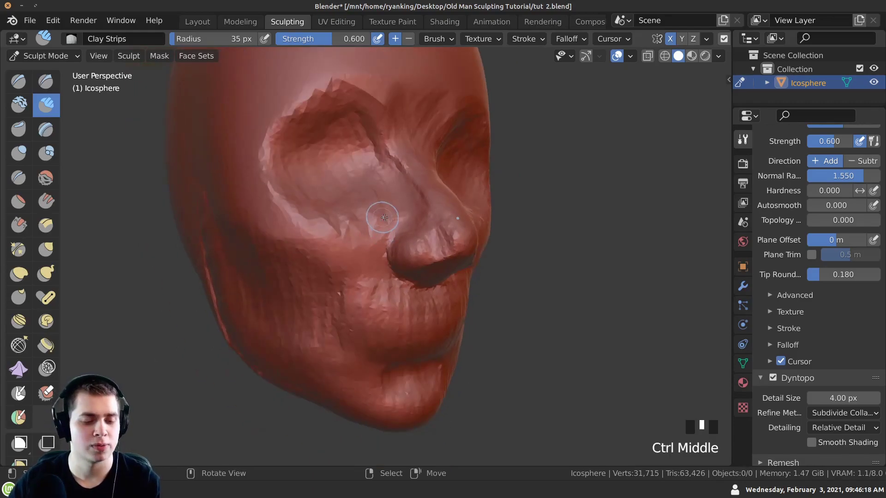
pyautogui.moveTo(391, 228); pyautogui.dragTo(309, 312)
pyautogui.keyDown('ctrl'); pyautogui.moveTo(345, 286); pyautogui.dragTo(350, 241, button='middle'); pyautogui.keyUp('ctrl')
pyautogui.hotkey('ctrl', 'z')
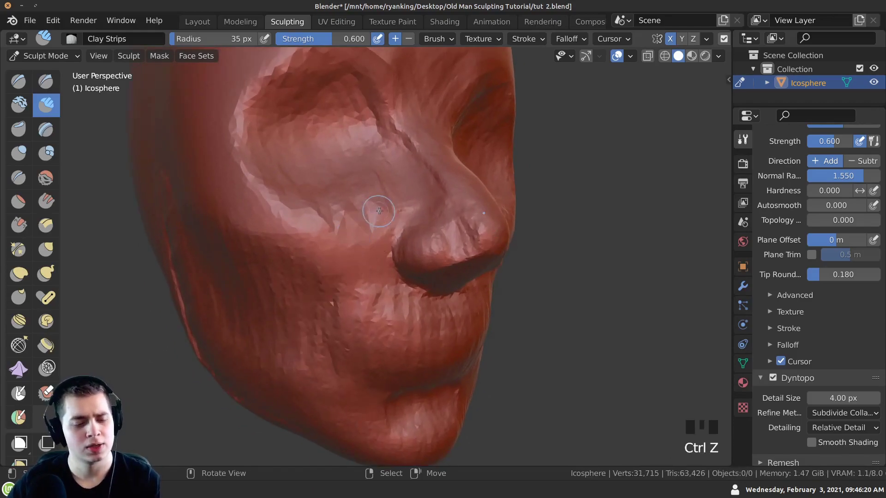
pyautogui.keyDown('ctrl'); pyautogui.moveTo(378, 215); pyautogui.dragTo(378, 210, button='middle'); pyautogui.keyUp('ctrl')
pyautogui.moveTo(379, 210); pyautogui.dragTo(365, 213)
pyautogui.moveTo(366, 212); pyautogui.dragTo(372, 245)
pyautogui.moveTo(347, 228)
pyautogui.mouseDown()
pyautogui.moveTo(364, 250)
pyautogui.moveTo(354, 252)
pyautogui.mouseUp()
# Step: Extend the cheek fold diagonally from the nostril down toward the mouth corner with Clay Strips
pyautogui.moveTo(336, 233); pyautogui.dragTo(355, 265)
pyautogui.moveTo(327, 246); pyautogui.dragTo(342, 273)
pyautogui.moveTo(331, 271)
pyautogui.keyDown('ctrl'); pyautogui.mouseDown(button='middle')
pyautogui.moveTo(331, 282)
pyautogui.moveTo(341, 223)
pyautogui.mouseUp(button='middle'); pyautogui.keyUp('ctrl')
pyautogui.click(326, 277)
pyautogui.click(323, 284)
pyautogui.click(320, 293)
pyautogui.click(317, 300)
pyautogui.click(317, 306)
# Step: Add more Clay Strips volume to the cheek beside the nose and below the eye socket
pyautogui.moveTo(373, 207); pyautogui.dragTo(377, 229)
pyautogui.moveTo(368, 210); pyautogui.dragTo(369, 236)
pyautogui.moveTo(355, 212)
pyautogui.mouseDown()
pyautogui.moveTo(362, 236)
pyautogui.moveTo(345, 245)
pyautogui.mouseUp()
pyautogui.moveTo(320, 223); pyautogui.dragTo(331, 250)
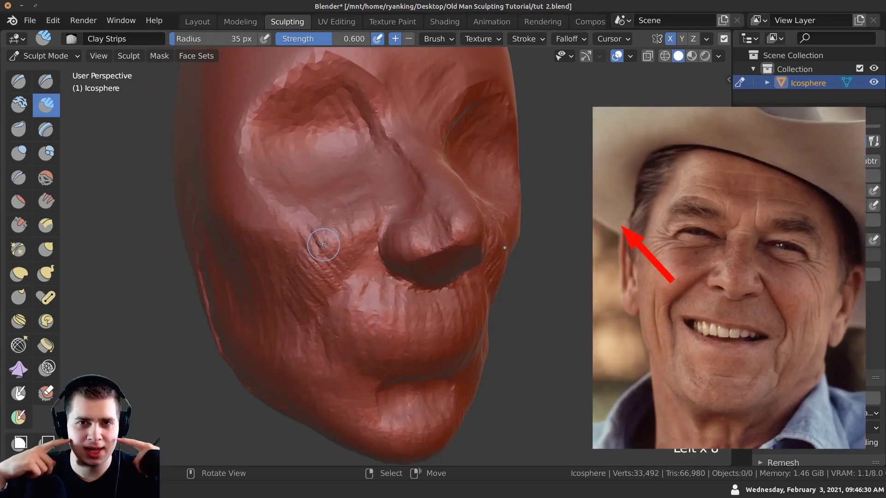
pyautogui.moveTo(323, 244)
pyautogui.mouseDown(button='middle')
pyautogui.moveTo(290, 227)
pyautogui.moveTo(323, 213)
pyautogui.mouseUp(button='middle')
pyautogui.click(309, 208)
pyautogui.click(304, 244)
pyautogui.click(308, 258)
pyautogui.click(309, 263)
pyautogui.click(310, 265)
pyautogui.moveTo(310, 266); pyautogui.dragTo(287, 239, button='middle')
pyautogui.click(287, 238)
# Step: Build up the lower cheek beside the mouth with overlapping downward Clay Strips strokes
pyautogui.moveTo(315, 311); pyautogui.dragTo(320, 317)
pyautogui.moveTo(321, 316); pyautogui.dragTo(330, 314, button='middle')
pyautogui.moveTo(318, 231); pyautogui.dragTo(333, 264)
pyautogui.moveTo(332, 263); pyautogui.dragTo(340, 260, button='middle')
pyautogui.moveTo(307, 234)
pyautogui.mouseDown()
pyautogui.moveTo(332, 276)
pyautogui.moveTo(332, 300)
pyautogui.mouseUp()
pyautogui.moveTo(290, 254); pyautogui.dragTo(323, 309)
pyautogui.moveTo(279, 258); pyautogui.dragTo(318, 316)
pyautogui.moveTo(280, 282); pyautogui.dragTo(308, 327)
pyautogui.moveTo(277, 297); pyautogui.dragTo(303, 336)
pyautogui.moveTo(302, 314); pyautogui.dragTo(281, 307, button='middle')
# Step: Thicken the middle and outer cheek toward the side of the face with Clay Strips
pyautogui.scroll(1, 300, 286)
pyautogui.moveTo(318, 198)
pyautogui.mouseDown()
pyautogui.moveTo(333, 226)
pyautogui.moveTo(339, 205)
pyautogui.moveTo(342, 219)
pyautogui.mouseUp()
pyautogui.moveTo(329, 222); pyautogui.dragTo(318, 221, button='middle')
pyautogui.moveTo(310, 214); pyautogui.dragTo(325, 246)
pyautogui.moveTo(305, 219); pyautogui.dragTo(323, 252)
pyautogui.moveTo(297, 225); pyautogui.dragTo(322, 258)
pyautogui.moveTo(313, 254); pyautogui.dragTo(300, 219, button='middle')
pyautogui.moveTo(272, 213); pyautogui.dragTo(288, 236)
pyautogui.moveTo(261, 222); pyautogui.dragTo(272, 261)
pyautogui.moveTo(257, 238); pyautogui.dragTo(273, 266)
pyautogui.moveTo(255, 244); pyautogui.dragTo(262, 268)
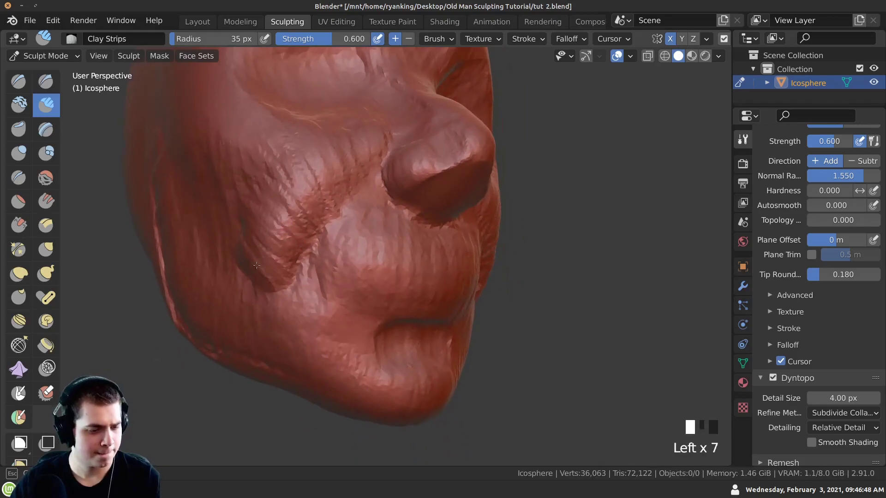
# Step: Cut the mouth line across the mound below the nose with the Crease brush, undoing and redoing a stroke
pyautogui.moveTo(276, 319)
pyautogui.keyDown('ctrl'); pyautogui.mouseDown(button='middle')
pyautogui.moveTo(231, 293)
pyautogui.moveTo(228, 361)
pyautogui.moveTo(318, 342)
pyautogui.moveTo(284, 329)
pyautogui.mouseUp(button='middle'); pyautogui.keyUp('ctrl')
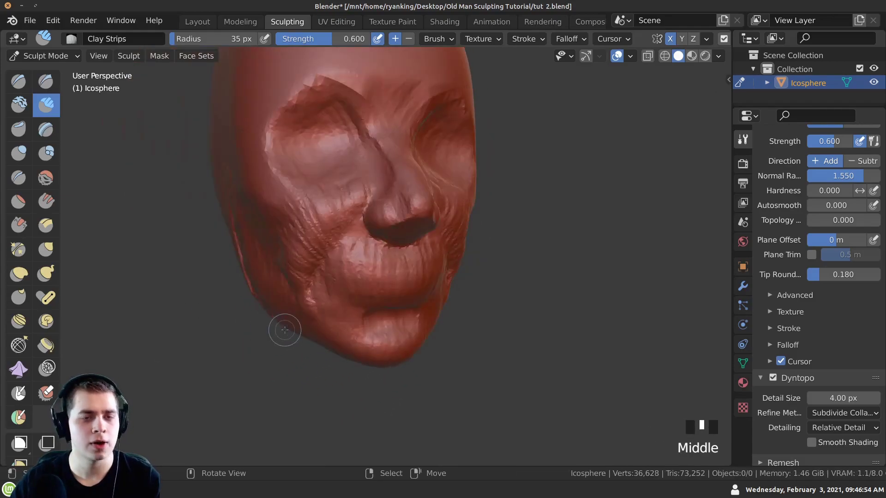
pyautogui.click(18, 179)
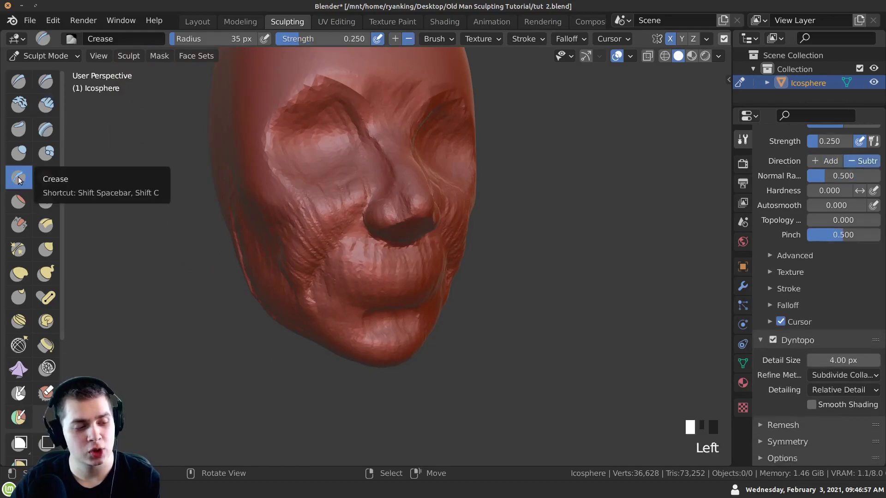
pyautogui.moveTo(302, 230); pyautogui.dragTo(384, 247, button='middle')
pyautogui.moveTo(385, 249)
pyautogui.mouseDown()
pyautogui.moveTo(407, 254)
pyautogui.moveTo(361, 248)
pyautogui.mouseUp()
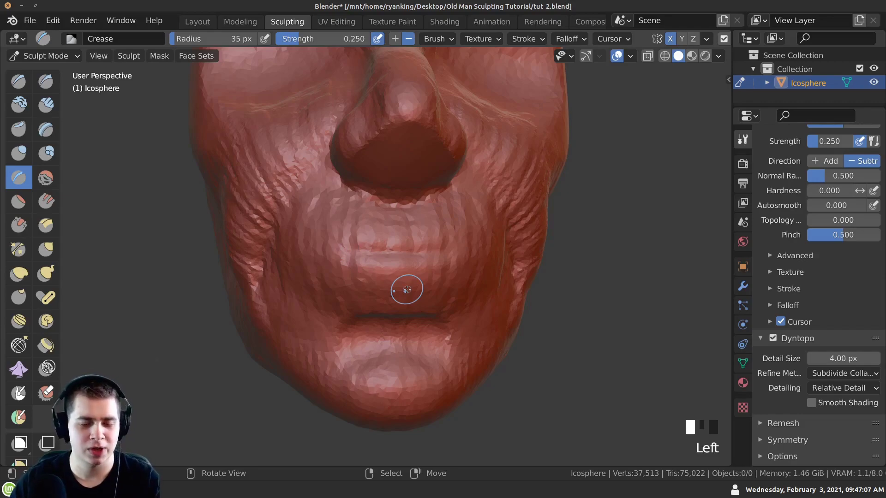
pyautogui.keyDown('ctrl'); pyautogui.moveTo(343, 251); pyautogui.dragTo(374, 255); pyautogui.keyUp('ctrl')
pyautogui.hotkey('ctrl', 'z')
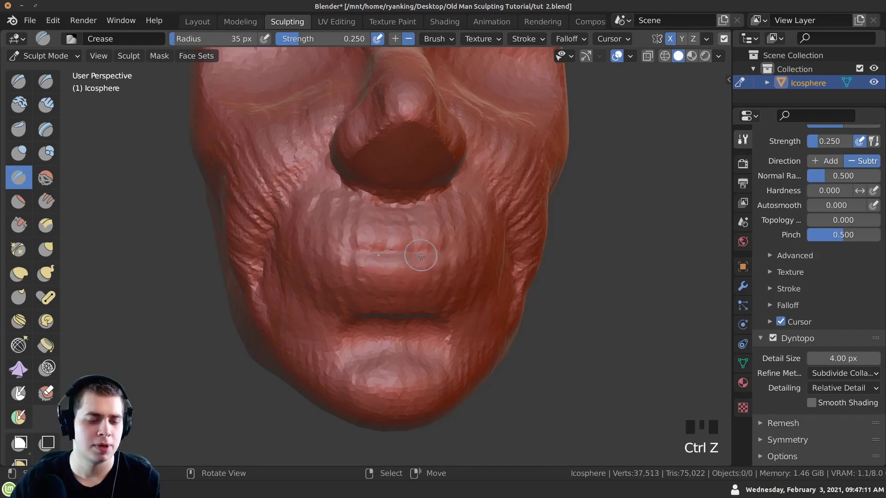
pyautogui.moveTo(421, 255); pyautogui.dragTo(415, 256, button='middle')
pyautogui.moveTo(340, 248); pyautogui.dragTo(358, 248, button='middle')
pyautogui.moveTo(358, 249); pyautogui.dragTo(404, 255)
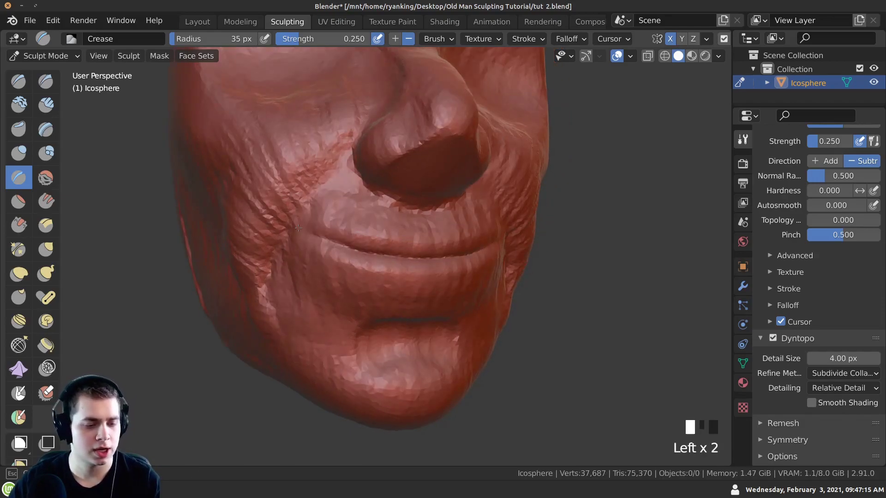
# Step: Deepen the mouth line and cut a second crease beneath it for the lower lip with the Crease brush, and save the file
pyautogui.moveTo(369, 231)
pyautogui.keyDown('ctrl'); pyautogui.mouseDown(button='middle')
pyautogui.moveTo(389, 308)
pyautogui.moveTo(290, 286)
pyautogui.mouseUp(button='middle'); pyautogui.keyUp('ctrl')
pyautogui.moveTo(290, 286)
pyautogui.keyDown('ctrl'); pyautogui.mouseDown(button='middle')
pyautogui.moveTo(283, 316)
pyautogui.moveTo(270, 320)
pyautogui.moveTo(389, 334)
pyautogui.moveTo(333, 243)
pyautogui.moveTo(346, 237)
pyautogui.mouseUp(button='middle'); pyautogui.keyUp('ctrl')
pyautogui.moveTo(346, 237); pyautogui.dragTo(352, 257)
pyautogui.moveTo(352, 257); pyautogui.dragTo(362, 267, button='middle')
pyautogui.moveTo(362, 268); pyautogui.dragTo(370, 271)
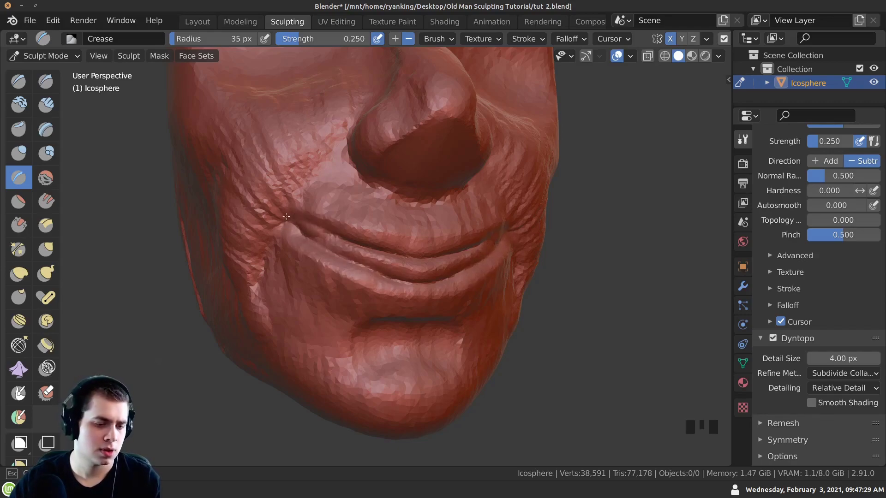
pyautogui.moveTo(322, 247); pyautogui.dragTo(330, 260)
pyautogui.moveTo(330, 261)
pyautogui.mouseDown(button='middle')
pyautogui.moveTo(365, 296)
pyautogui.moveTo(330, 275)
pyautogui.mouseUp(button='middle')
pyautogui.hotkey('ctrl', 's')
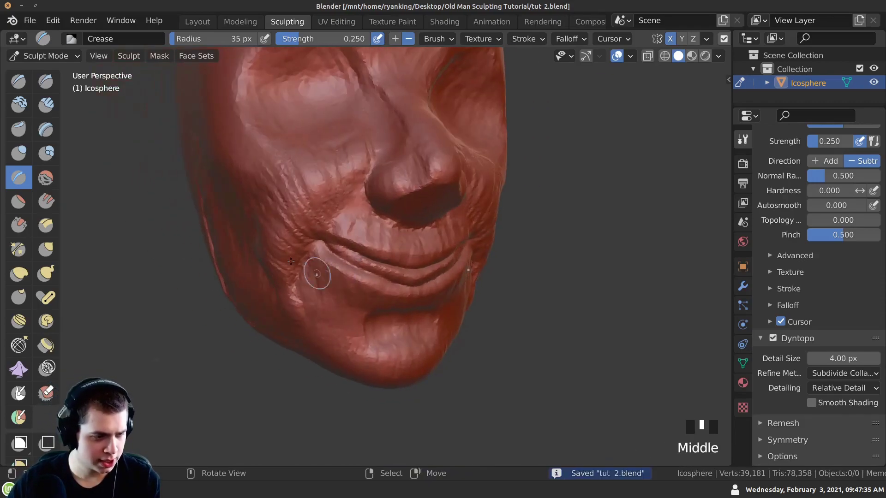
# Step: Carve into the lip strip between the two mouth creases with the Draw brush set to subtract
pyautogui.click(18, 82)
pyautogui.moveTo(364, 263); pyautogui.dragTo(375, 254, button='middle')
pyautogui.keyDown('ctrl'); pyautogui.moveTo(380, 270); pyautogui.dragTo(400, 276); pyautogui.keyUp('ctrl')
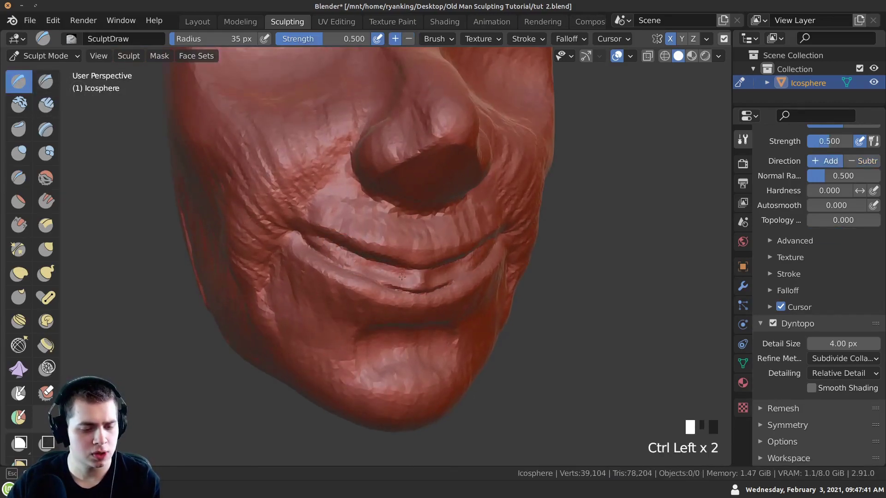
pyautogui.moveTo(365, 267)
pyautogui.mouseDown(button='middle')
pyautogui.moveTo(333, 225)
pyautogui.moveTo(346, 237)
pyautogui.mouseUp(button='middle')
pyautogui.keyDown('ctrl'); pyautogui.moveTo(408, 257); pyautogui.dragTo(370, 260); pyautogui.keyUp('ctrl')
pyautogui.keyDown('ctrl'); pyautogui.moveTo(370, 260); pyautogui.dragTo(378, 268, button='middle'); pyautogui.keyUp('ctrl')
# Step: Enlarge the Draw brush radius to 47 px and cut inward along the middle of the mouth line
pyautogui.press('f')
pyautogui.click(371, 265)
pyautogui.moveTo(374, 263)
pyautogui.keyDown('ctrl'); pyautogui.mouseDown()
pyautogui.moveTo(392, 266)
pyautogui.moveTo(369, 259)
pyautogui.mouseUp(); pyautogui.keyUp('ctrl')
pyautogui.moveTo(369, 259); pyautogui.dragTo(387, 257, button='middle')
pyautogui.moveTo(388, 258)
pyautogui.keyDown('ctrl'); pyautogui.mouseDown()
pyautogui.moveTo(373, 255)
pyautogui.moveTo(392, 259)
pyautogui.mouseUp(); pyautogui.keyUp('ctrl')
pyautogui.moveTo(392, 259); pyautogui.dragTo(375, 252, button='middle')
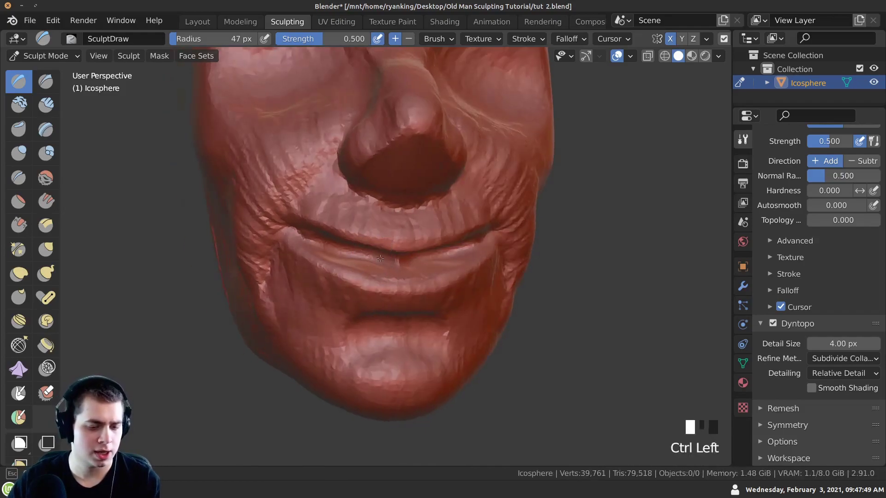
# Step: Deepen the gap between the upper and lower lips with repeated subtractive Draw strokes along the mouth
pyautogui.keyDown('ctrl'); pyautogui.moveTo(374, 253); pyautogui.dragTo(396, 251); pyautogui.keyUp('ctrl')
pyautogui.moveTo(397, 251); pyautogui.dragTo(376, 251, button='middle')
pyautogui.keyDown('ctrl'); pyautogui.moveTo(376, 252); pyautogui.dragTo(365, 249); pyautogui.keyUp('ctrl')
pyautogui.moveTo(364, 249); pyautogui.dragTo(384, 253, button='middle')
pyautogui.keyDown('ctrl'); pyautogui.moveTo(383, 252); pyautogui.dragTo(399, 258); pyautogui.keyUp('ctrl')
pyautogui.moveTo(399, 258)
pyautogui.mouseDown(button='middle')
pyautogui.moveTo(391, 253)
pyautogui.moveTo(405, 248)
pyautogui.mouseUp(button='middle')
pyautogui.keyDown('ctrl'); pyautogui.moveTo(405, 248); pyautogui.dragTo(395, 253); pyautogui.keyUp('ctrl')
pyautogui.moveTo(395, 253)
pyautogui.mouseDown(button='middle')
pyautogui.moveTo(434, 260)
pyautogui.moveTo(400, 261)
pyautogui.moveTo(355, 229)
pyautogui.moveTo(346, 255)
pyautogui.moveTo(364, 275)
pyautogui.mouseUp(button='middle')
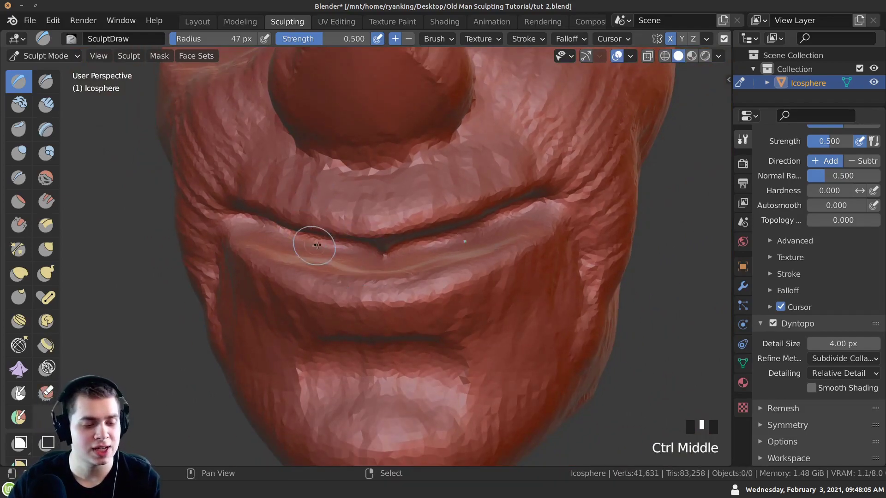
pyautogui.keyDown('ctrl'); pyautogui.moveTo(348, 229); pyautogui.dragTo(364, 285, button='middle'); pyautogui.keyUp('ctrl')
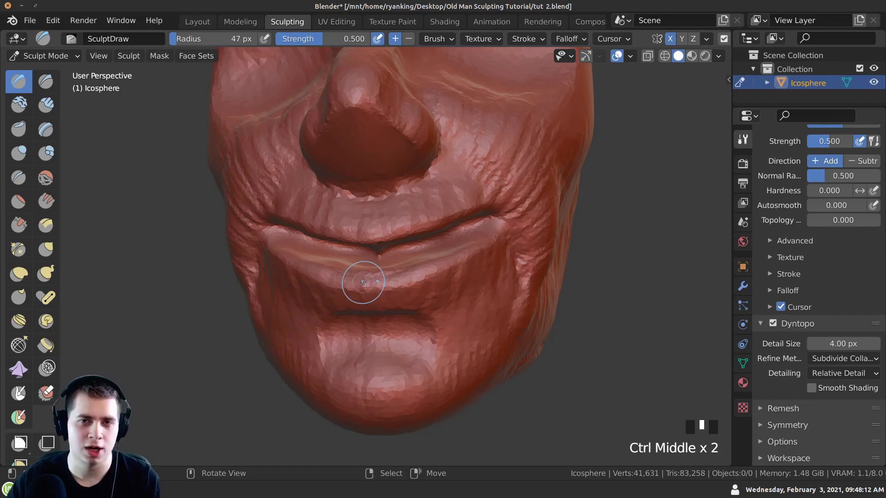
pyautogui.moveTo(363, 259)
pyautogui.mouseDown(button='middle')
pyautogui.moveTo(362, 290)
pyautogui.moveTo(392, 251)
pyautogui.moveTo(406, 277)
pyautogui.mouseUp(button='middle')
pyautogui.moveTo(297, 208); pyautogui.dragTo(246, 193)
pyautogui.moveTo(246, 193); pyautogui.dragTo(261, 234, button='middle')
pyautogui.hotkey('ctrl', 'z')
pyautogui.moveTo(305, 168)
pyautogui.keyDown('shift'); pyautogui.mouseDown()
pyautogui.moveTo(282, 196)
pyautogui.moveTo(268, 260)
pyautogui.mouseUp(); pyautogui.keyUp('shift')
pyautogui.hotkey('ctrl', 'z')
pyautogui.moveTo(156, 186); pyautogui.dragTo(50, 181, button='middle')
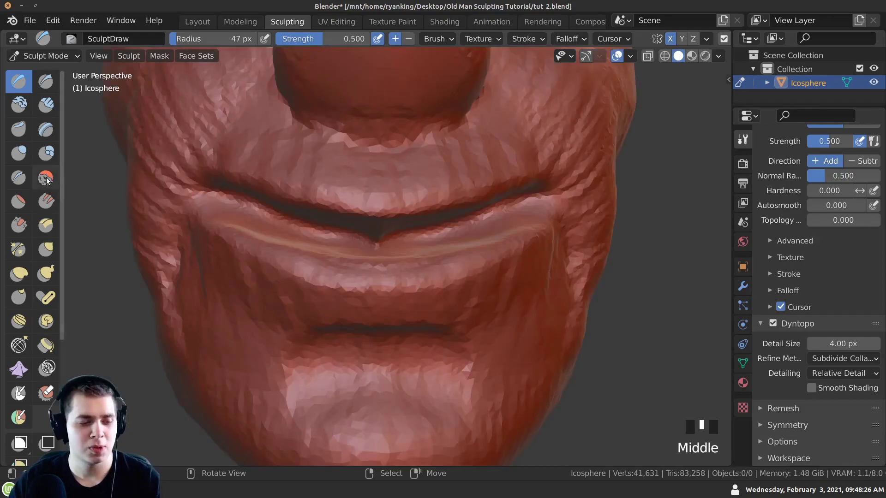
# Step: Carve the mouth opening deeper along the upper edge of the lower lip with subtractive Draw strokes
pyautogui.moveTo(321, 214); pyautogui.dragTo(402, 249, button='middle')
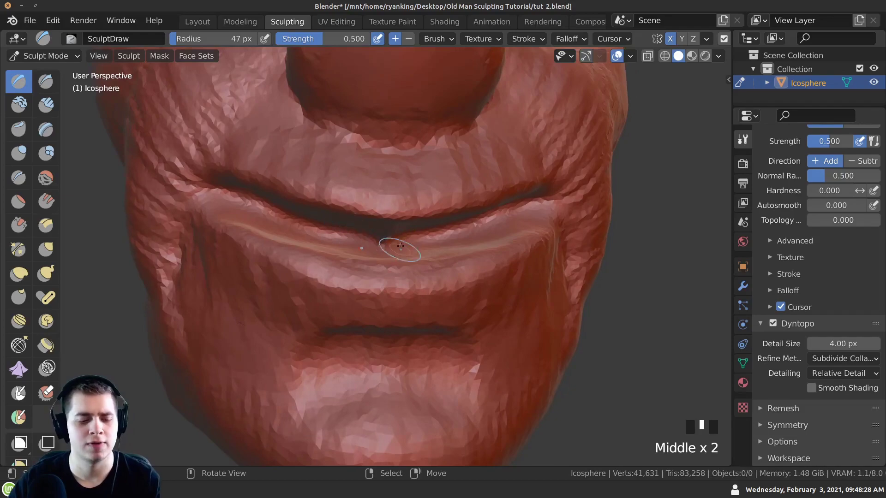
pyautogui.keyDown('shift'); pyautogui.moveTo(339, 226); pyautogui.dragTo(372, 240); pyautogui.keyUp('shift')
pyautogui.keyDown('shift'); pyautogui.moveTo(301, 221); pyautogui.dragTo(355, 235); pyautogui.keyUp('shift')
pyautogui.moveTo(323, 230)
pyautogui.keyDown('shift'); pyautogui.mouseDown()
pyautogui.moveTo(268, 211)
pyautogui.moveTo(342, 235)
pyautogui.moveTo(258, 207)
pyautogui.moveTo(343, 230)
pyautogui.mouseUp(); pyautogui.keyUp('shift')
pyautogui.moveTo(258, 204)
pyautogui.mouseDown()
pyautogui.moveTo(346, 229)
pyautogui.moveTo(250, 199)
pyautogui.moveTo(340, 226)
pyautogui.mouseUp()
pyautogui.keyDown('ctrl'); pyautogui.moveTo(335, 216); pyautogui.dragTo(333, 230, button='middle'); pyautogui.keyUp('ctrl')
pyautogui.moveTo(333, 230)
pyautogui.keyDown('ctrl'); pyautogui.mouseDown()
pyautogui.moveTo(295, 220)
pyautogui.moveTo(375, 242)
pyautogui.mouseUp(); pyautogui.keyUp('ctrl')
pyautogui.keyDown('ctrl'); pyautogui.moveTo(402, 238); pyautogui.dragTo(396, 237, button='middle'); pyautogui.keyUp('ctrl')
pyautogui.moveTo(397, 237)
pyautogui.keyDown('ctrl'); pyautogui.mouseDown()
pyautogui.moveTo(407, 235)
pyautogui.moveTo(381, 232)
pyautogui.mouseUp(); pyautogui.keyUp('ctrl')
# Step: Shape the lower lip's edge toward the mouth corner with Draw strokes and smooth the rough surface
pyautogui.moveTo(291, 214); pyautogui.dragTo(277, 231, button='middle')
pyautogui.keyDown('ctrl'); pyautogui.moveTo(261, 217); pyautogui.dragTo(341, 236); pyautogui.keyUp('ctrl')
pyautogui.moveTo(341, 230); pyautogui.dragTo(333, 206, button='middle')
pyautogui.keyDown('ctrl'); pyautogui.moveTo(332, 206); pyautogui.dragTo(318, 208); pyautogui.keyUp('ctrl')
pyautogui.moveTo(318, 208)
pyautogui.mouseDown(button='middle')
pyautogui.moveTo(305, 223)
pyautogui.moveTo(413, 261)
pyautogui.moveTo(342, 225)
pyautogui.mouseUp(button='middle')
pyautogui.keyDown('shift'); pyautogui.moveTo(342, 225); pyautogui.dragTo(341, 225); pyautogui.keyUp('shift')
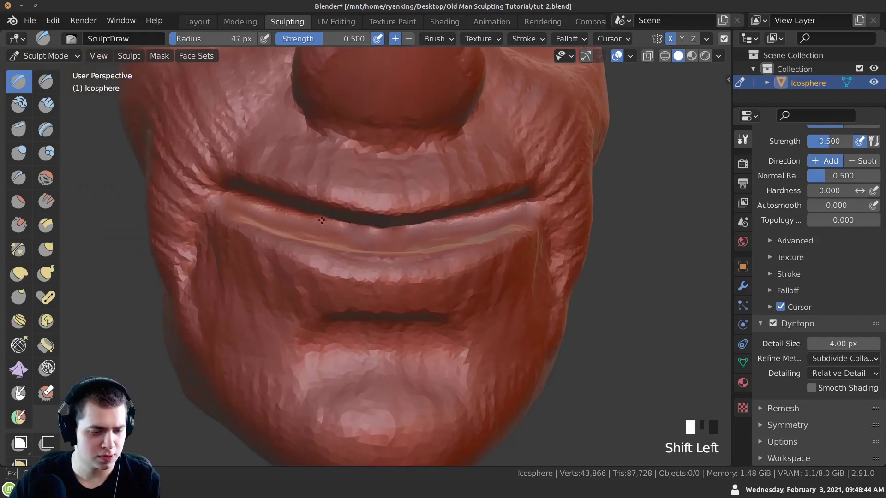
pyautogui.keyDown('ctrl'); pyautogui.moveTo(252, 199); pyautogui.dragTo(260, 202); pyautogui.keyUp('ctrl')
pyautogui.moveTo(274, 210); pyautogui.dragTo(274, 208, button='middle')
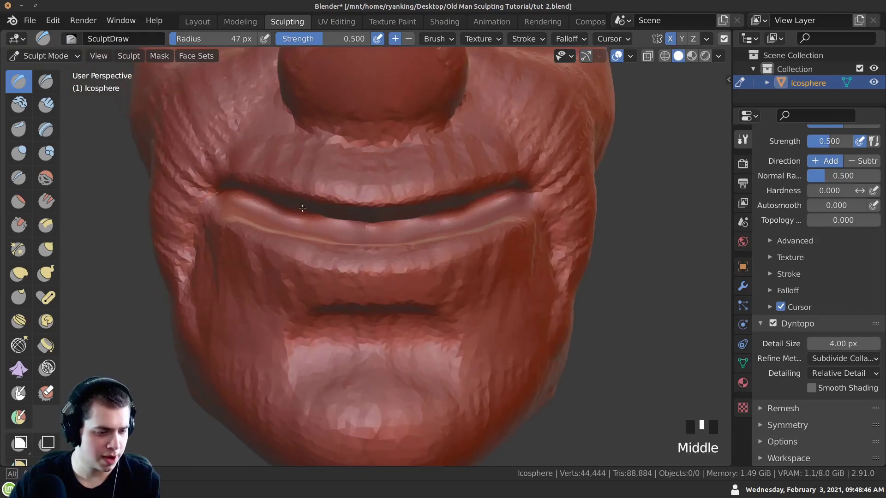
# Step: Widen the mouth opening by carving between the lips from the center out to the corners
pyautogui.keyDown('ctrl'); pyautogui.moveTo(274, 208); pyautogui.dragTo(274, 207); pyautogui.keyUp('ctrl')
pyautogui.moveTo(260, 202)
pyautogui.mouseDown(button='middle')
pyautogui.moveTo(332, 212)
pyautogui.moveTo(349, 287)
pyautogui.mouseUp(button='middle')
pyautogui.keyDown('ctrl'); pyautogui.moveTo(348, 287); pyautogui.dragTo(350, 280); pyautogui.keyUp('ctrl')
pyautogui.keyDown('ctrl'); pyautogui.moveTo(341, 277); pyautogui.dragTo(318, 280); pyautogui.keyUp('ctrl')
pyautogui.keyDown('shift'); pyautogui.moveTo(291, 255); pyautogui.dragTo(265, 256, button='middle'); pyautogui.keyUp('shift')
pyautogui.moveTo(314, 276)
pyautogui.mouseDown(button='middle')
pyautogui.moveTo(317, 250)
pyautogui.moveTo(369, 245)
pyautogui.mouseUp(button='middle')
pyautogui.keyDown('shift'); pyautogui.moveTo(369, 244); pyautogui.dragTo(360, 237); pyautogui.keyUp('shift')
pyautogui.moveTo(448, 235); pyautogui.dragTo(392, 233, button='middle')
pyautogui.keyDown('shift'); pyautogui.moveTo(415, 234); pyautogui.dragTo(443, 229); pyautogui.keyUp('shift')
pyautogui.moveTo(442, 229); pyautogui.dragTo(332, 208, button='middle')
pyautogui.keyDown('ctrl'); pyautogui.moveTo(369, 207); pyautogui.dragTo(388, 201); pyautogui.keyUp('ctrl')
pyautogui.moveTo(392, 199); pyautogui.dragTo(399, 191, button='middle')
pyautogui.keyDown('ctrl'); pyautogui.moveTo(403, 189); pyautogui.dragTo(378, 207); pyautogui.keyUp('ctrl')
# Step: Refine the hollow inside the mouth and its corners with the Draw brush, and save the file
pyautogui.keyDown('ctrl'); pyautogui.moveTo(353, 258); pyautogui.dragTo(349, 322, button='middle'); pyautogui.keyUp('ctrl')
pyautogui.moveTo(349, 323); pyautogui.dragTo(373, 374, button='middle')
pyautogui.keyDown('shift'); pyautogui.moveTo(360, 295); pyautogui.dragTo(379, 298); pyautogui.keyUp('shift')
pyautogui.keyDown('ctrl'); pyautogui.moveTo(376, 332); pyautogui.dragTo(376, 300, button='middle'); pyautogui.keyUp('ctrl')
pyautogui.keyDown('shift'); pyautogui.moveTo(375, 300); pyautogui.dragTo(355, 299); pyautogui.keyUp('shift')
pyautogui.moveTo(355, 299)
pyautogui.mouseDown(button='middle')
pyautogui.moveTo(362, 289)
pyautogui.moveTo(297, 247)
pyautogui.moveTo(292, 213)
pyautogui.moveTo(263, 208)
pyautogui.mouseUp(button='middle')
pyautogui.keyDown('shift'); pyautogui.click(316, 239); pyautogui.keyUp('shift')
pyautogui.keyDown('shift'); pyautogui.click(262, 207); pyautogui.keyUp('shift')
pyautogui.keyDown('shift'); pyautogui.moveTo(265, 210); pyautogui.dragTo(333, 216); pyautogui.keyUp('shift')
pyautogui.moveTo(326, 203); pyautogui.dragTo(326, 226, button='middle')
pyautogui.keyDown('shift'); pyautogui.moveTo(326, 213); pyautogui.dragTo(295, 263, button='middle'); pyautogui.keyUp('shift')
pyautogui.moveTo(226, 244); pyautogui.dragTo(270, 228, button='middle')
pyautogui.moveTo(263, 336); pyautogui.dragTo(332, 337, button='middle')
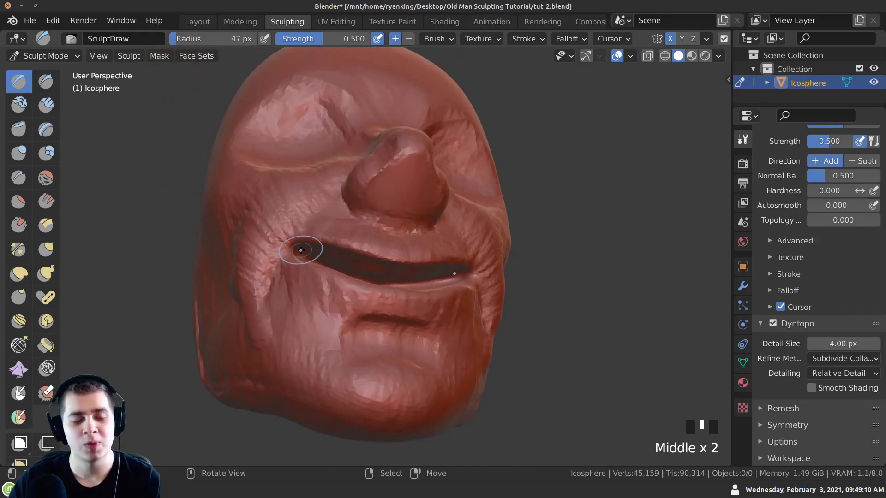
pyautogui.moveTo(260, 213); pyautogui.dragTo(300, 228, button='middle')
pyautogui.hotkey('ctrl', 's')
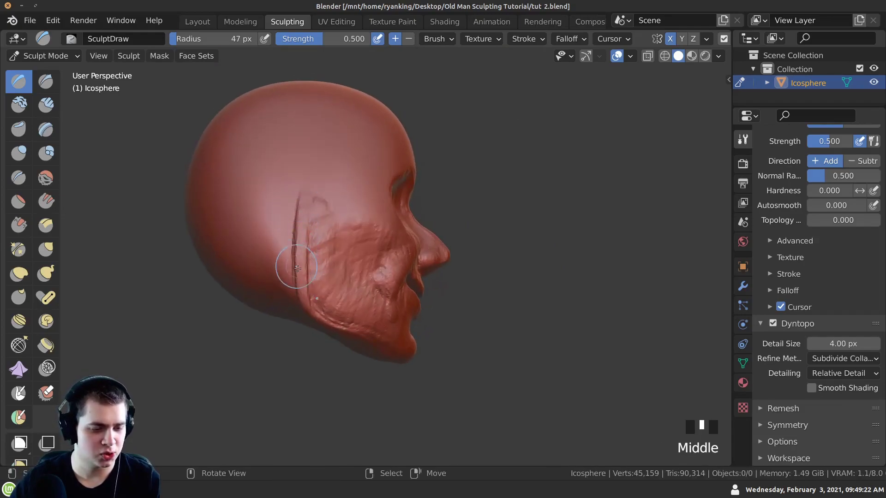
# Step: Reshape the side of the head behind the jaw using the Grab brush with a 175 px radius
pyautogui.keyDown('ctrl'); pyautogui.moveTo(296, 267); pyautogui.dragTo(276, 190, button='middle'); pyautogui.keyUp('ctrl')
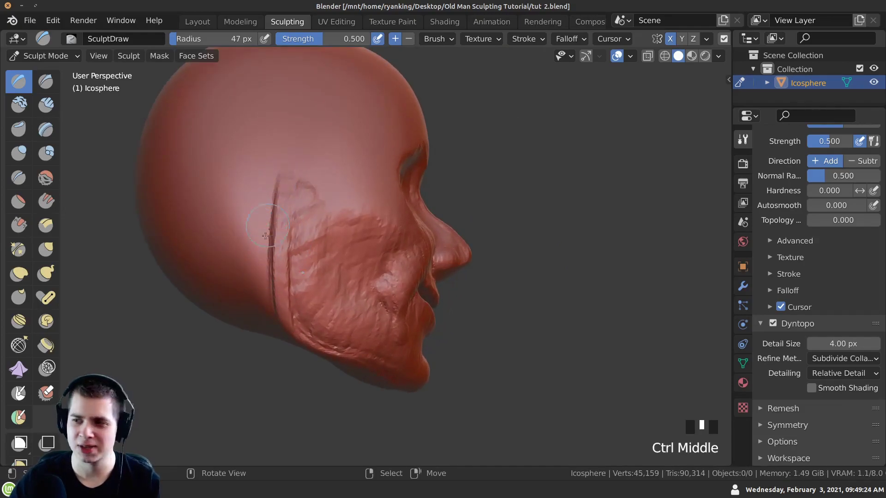
pyautogui.moveTo(318, 342)
pyautogui.mouseDown(button='middle')
pyautogui.moveTo(294, 292)
pyautogui.moveTo(278, 316)
pyautogui.mouseUp(button='middle')
pyautogui.press('g')
pyautogui.moveTo(280, 318); pyautogui.dragTo(302, 316)
pyautogui.click(277, 217)
pyautogui.moveTo(277, 217)
pyautogui.keyDown('ctrl'); pyautogui.mouseDown(button='middle')
pyautogui.moveTo(282, 263)
pyautogui.moveTo(299, 261)
pyautogui.mouseUp(button='middle'); pyautogui.keyUp('ctrl')
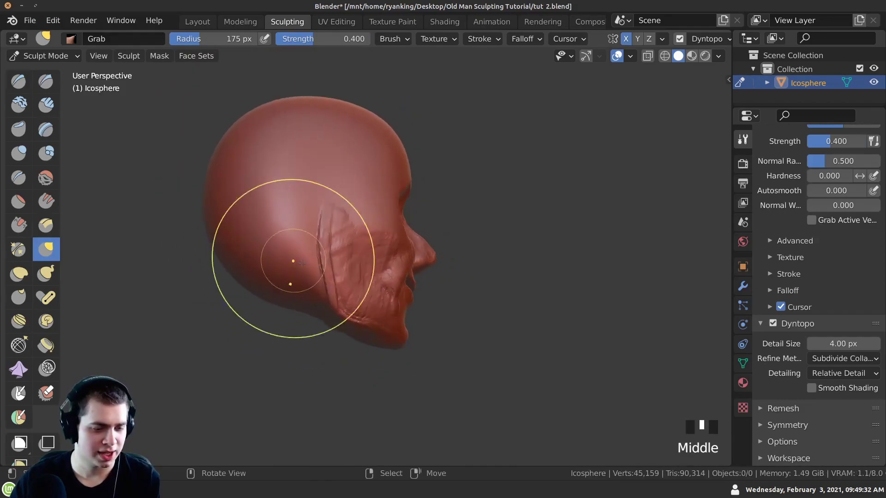
# Step: Adjust the jaw's underside and the base of the skull with further Grab strokes
pyautogui.moveTo(343, 300); pyautogui.dragTo(296, 288, button='middle')
pyautogui.keyDown('shift'); pyautogui.moveTo(297, 305); pyautogui.dragTo(293, 282, button='middle'); pyautogui.keyUp('shift')
pyautogui.moveTo(298, 280); pyautogui.dragTo(299, 280)
pyautogui.moveTo(299, 295)
pyautogui.mouseDown(button='middle')
pyautogui.moveTo(339, 295)
pyautogui.moveTo(294, 298)
pyautogui.mouseUp(button='middle')
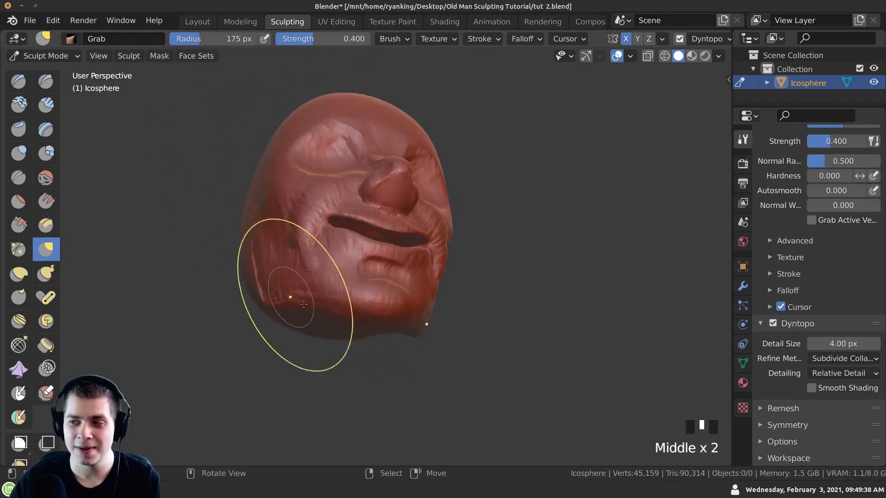
pyautogui.moveTo(323, 326); pyautogui.dragTo(208, 267, button='middle')
pyautogui.keyDown('shift'); pyautogui.moveTo(208, 267); pyautogui.dragTo(277, 295, button='middle'); pyautogui.keyUp('shift')
pyautogui.moveTo(343, 237); pyautogui.dragTo(275, 260, button='middle')
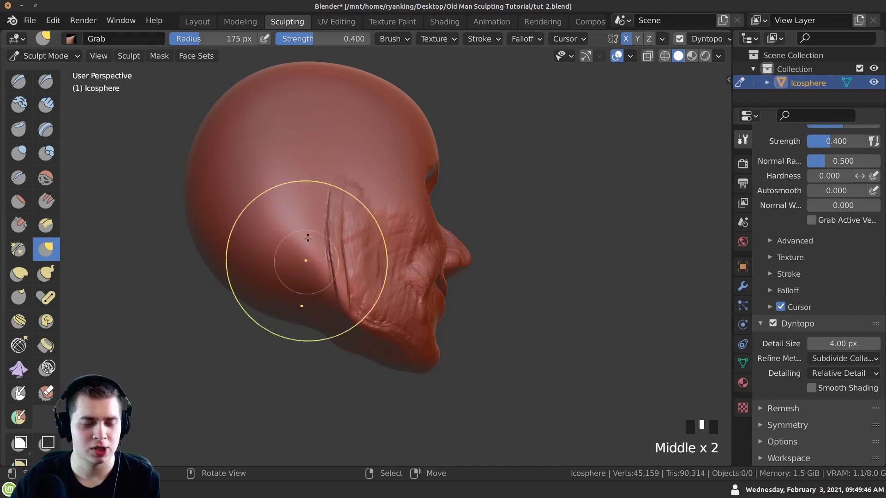
# Step: Carve down the side of the skull behind the jaw edge with the Clay Strips brush set to subtract
pyautogui.click(46, 105)
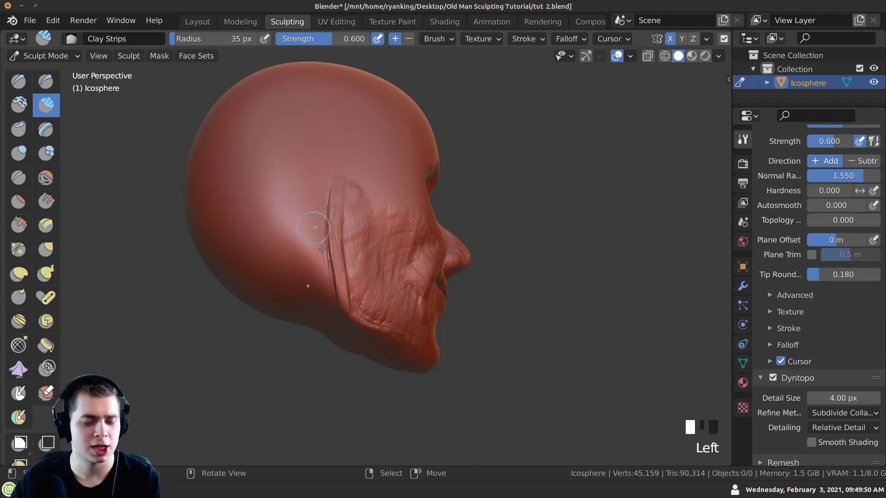
pyautogui.moveTo(293, 199); pyautogui.dragTo(301, 180, button='middle')
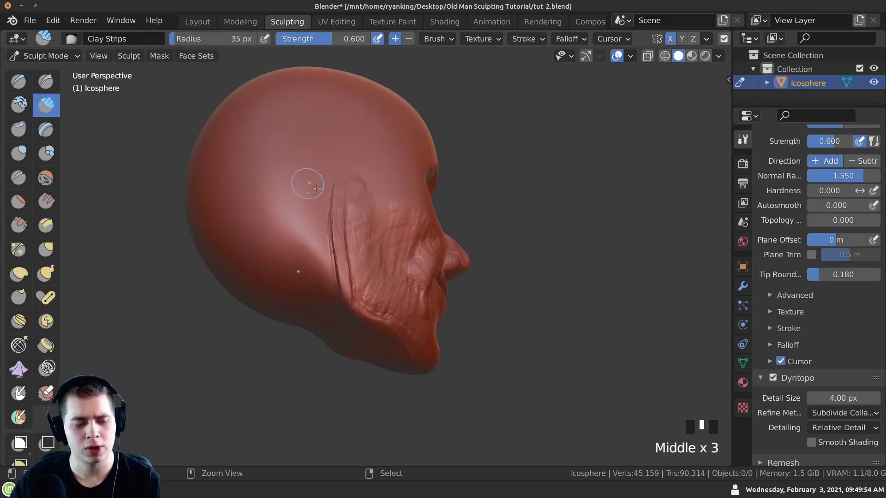
pyautogui.keyDown('ctrl'); pyautogui.moveTo(292, 166); pyautogui.dragTo(323, 179); pyautogui.keyUp('ctrl')
pyautogui.keyDown('ctrl'); pyautogui.moveTo(277, 185); pyautogui.dragTo(319, 196); pyautogui.keyUp('ctrl')
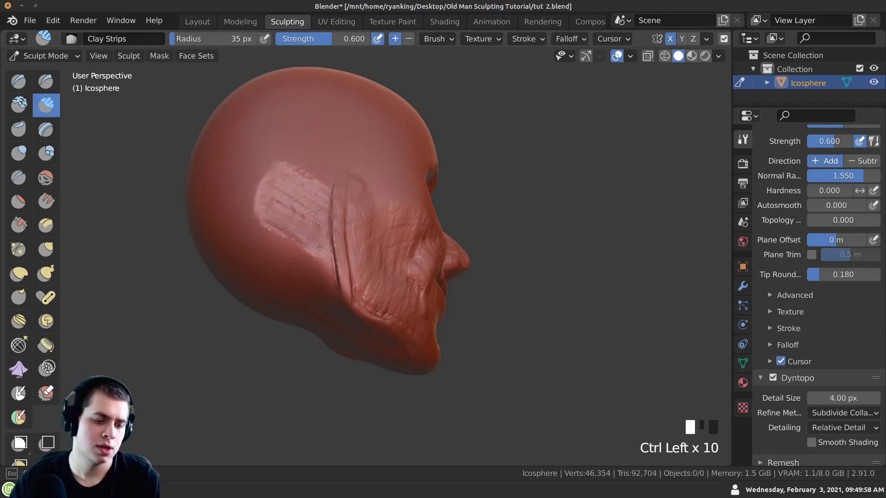
pyautogui.keyDown('ctrl'); pyautogui.moveTo(326, 271); pyautogui.dragTo(307, 273); pyautogui.keyUp('ctrl')
pyautogui.moveTo(304, 274); pyautogui.dragTo(309, 259, button='middle')
pyautogui.keyDown('ctrl'); pyautogui.moveTo(295, 222); pyautogui.dragTo(330, 254); pyautogui.keyUp('ctrl')
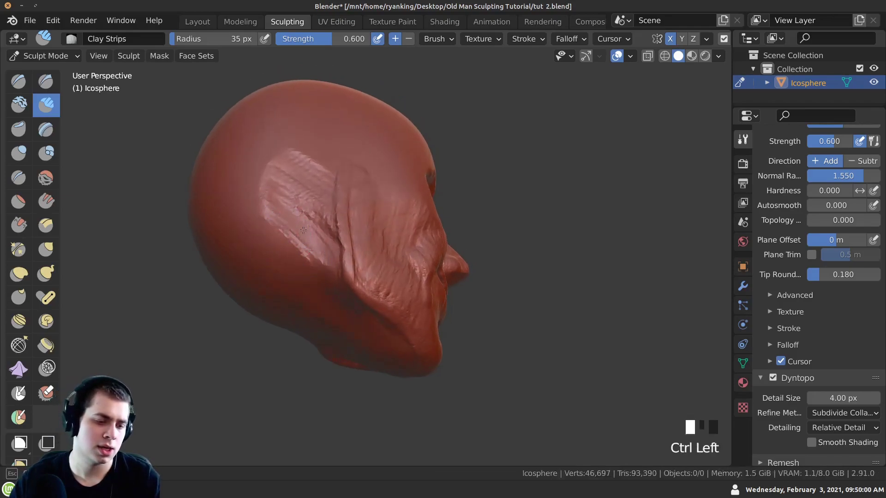
# Step: Hollow the area behind the jaw further toward the skull base, smooth it, and undo the last stray stroke
pyautogui.moveTo(318, 235); pyautogui.dragTo(317, 247, button='middle')
pyautogui.keyDown('ctrl'); pyautogui.moveTo(319, 237); pyautogui.dragTo(320, 263, button='middle'); pyautogui.keyUp('ctrl')
pyautogui.moveTo(291, 228)
pyautogui.keyDown('ctrl'); pyautogui.mouseDown()
pyautogui.moveTo(332, 265)
pyautogui.moveTo(314, 233)
pyautogui.moveTo(318, 270)
pyautogui.mouseUp(); pyautogui.keyUp('ctrl')
pyautogui.keyDown('ctrl'); pyautogui.moveTo(295, 189); pyautogui.dragTo(323, 221); pyautogui.keyUp('ctrl')
pyautogui.keyDown('ctrl'); pyautogui.moveTo(288, 208); pyautogui.dragTo(318, 259); pyautogui.keyUp('ctrl')
pyautogui.keyDown('ctrl'); pyautogui.moveTo(277, 217); pyautogui.dragTo(303, 248); pyautogui.keyUp('ctrl')
pyautogui.moveTo(314, 277)
pyautogui.keyDown('ctrl'); pyautogui.mouseDown(button='middle')
pyautogui.moveTo(325, 331)
pyautogui.moveTo(405, 344)
pyautogui.moveTo(411, 333)
pyautogui.moveTo(406, 338)
pyautogui.mouseUp(button='middle'); pyautogui.keyUp('ctrl')
pyautogui.moveTo(347, 267)
pyautogui.keyDown('ctrl'); pyautogui.mouseDown()
pyautogui.moveTo(334, 230)
pyautogui.moveTo(328, 267)
pyautogui.mouseUp(); pyautogui.keyUp('ctrl')
pyautogui.moveTo(325, 277)
pyautogui.mouseDown(button='middle')
pyautogui.moveTo(181, 332)
pyautogui.moveTo(271, 313)
pyautogui.moveTo(286, 211)
pyautogui.mouseUp(button='middle')
pyautogui.keyDown('shift'); pyautogui.moveTo(286, 211); pyautogui.dragTo(281, 187); pyautogui.keyUp('shift')
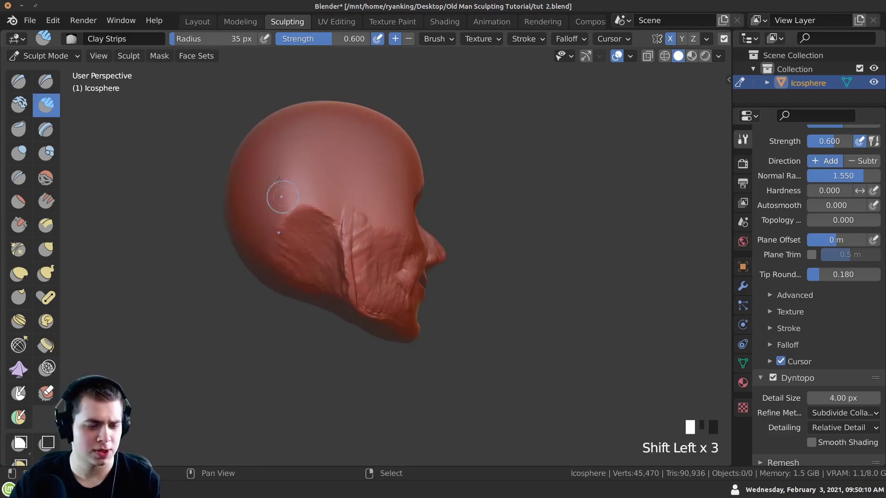
pyautogui.moveTo(318, 256)
pyautogui.keyDown('shift'); pyautogui.mouseDown()
pyautogui.moveTo(303, 295)
pyautogui.moveTo(295, 277)
pyautogui.mouseUp(); pyautogui.keyUp('shift')
pyautogui.moveTo(293, 249)
pyautogui.keyDown('shift'); pyautogui.mouseDown(button='middle')
pyautogui.moveTo(283, 217)
pyautogui.moveTo(328, 247)
pyautogui.moveTo(279, 277)
pyautogui.moveTo(260, 303)
pyautogui.mouseUp(button='middle'); pyautogui.keyUp('shift')
pyautogui.keyDown('shift'); pyautogui.click(380, 239); pyautogui.keyUp('shift')
pyautogui.hotkey('ctrl', 'z')
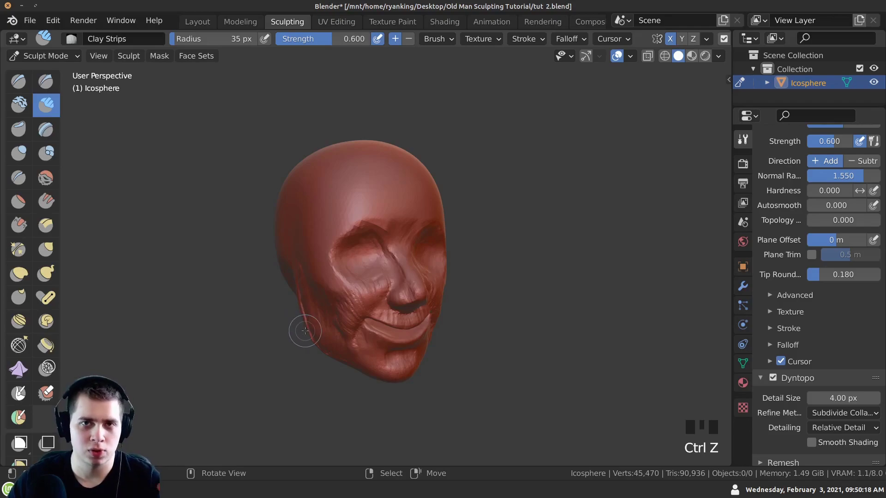
# Step: Examine the forehead, eye sockets and overall head shape from the front, side and below
pyautogui.keyDown('ctrl'); pyautogui.moveTo(365, 280); pyautogui.dragTo(329, 251, button='middle'); pyautogui.keyUp('ctrl')
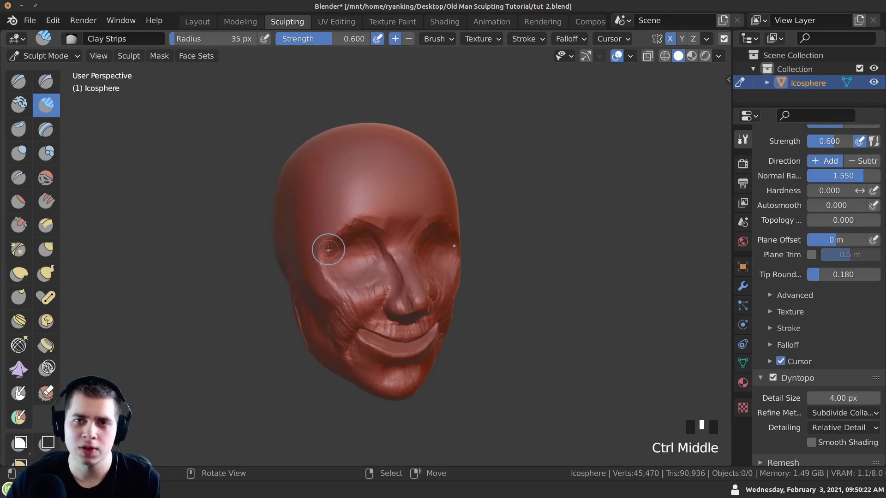
pyautogui.keyDown('ctrl'); pyautogui.moveTo(338, 205); pyautogui.dragTo(240, 170, button='middle'); pyautogui.keyUp('ctrl')
pyautogui.moveTo(235, 168)
pyautogui.keyDown('shift'); pyautogui.mouseDown(button='middle')
pyautogui.moveTo(260, 183)
pyautogui.moveTo(241, 174)
pyautogui.mouseUp(button='middle'); pyautogui.keyUp('shift')
pyautogui.moveTo(241, 174)
pyautogui.keyDown('shift'); pyautogui.mouseDown(button='middle')
pyautogui.moveTo(324, 248)
pyautogui.moveTo(329, 234)
pyautogui.moveTo(342, 244)
pyautogui.mouseUp(button='middle'); pyautogui.keyUp('shift')
pyautogui.moveTo(451, 262)
pyautogui.keyDown('ctrl'); pyautogui.mouseDown(button='middle')
pyautogui.moveTo(382, 217)
pyautogui.moveTo(400, 281)
pyautogui.moveTo(390, 239)
pyautogui.mouseUp(button='middle'); pyautogui.keyUp('ctrl')
pyautogui.moveTo(397, 245)
pyautogui.keyDown('shift'); pyautogui.mouseDown()
pyautogui.moveTo(356, 233)
pyautogui.moveTo(311, 277)
pyautogui.mouseUp(); pyautogui.keyUp('shift')
pyautogui.moveTo(311, 277); pyautogui.dragTo(428, 263, button='middle')
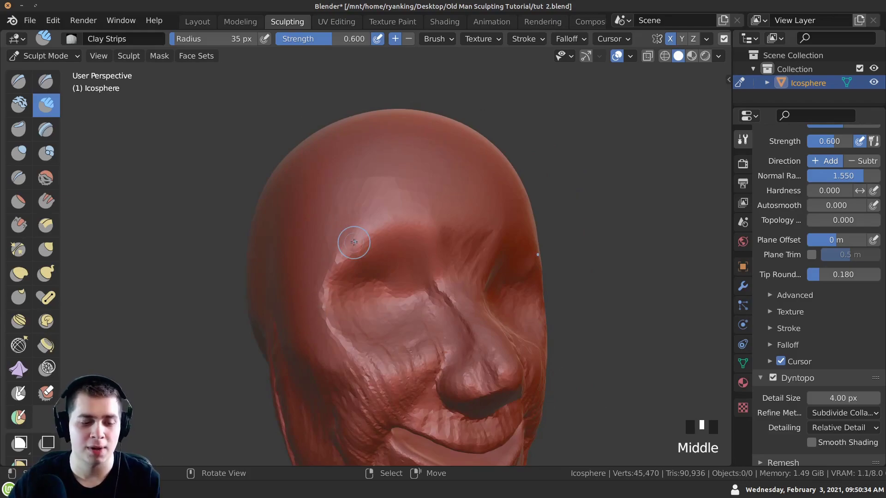
pyautogui.hotkey('ctrl', 'z')
pyautogui.keyDown('ctrl'); pyautogui.moveTo(352, 239); pyautogui.dragTo(359, 207, button='middle'); pyautogui.keyUp('ctrl')
pyautogui.keyDown('shift'); pyautogui.moveTo(401, 215); pyautogui.dragTo(358, 245); pyautogui.keyUp('shift')
pyautogui.keyDown('ctrl'); pyautogui.moveTo(358, 245); pyautogui.dragTo(462, 261, button='middle'); pyautogui.keyUp('ctrl')
pyautogui.moveTo(463, 261)
pyautogui.keyDown('shift'); pyautogui.mouseDown()
pyautogui.moveTo(350, 251)
pyautogui.moveTo(427, 285)
pyautogui.moveTo(368, 261)
pyautogui.mouseUp(); pyautogui.keyUp('shift')
pyautogui.keyDown('shift'); pyautogui.moveTo(369, 261); pyautogui.dragTo(341, 249); pyautogui.keyUp('shift')
pyautogui.keyDown('shift'); pyautogui.moveTo(369, 209); pyautogui.dragTo(310, 245); pyautogui.keyUp('shift')
pyautogui.moveTo(376, 258); pyautogui.dragTo(359, 238, button='middle')
pyautogui.keyDown('shift'); pyautogui.moveTo(359, 238); pyautogui.dragTo(312, 245); pyautogui.keyUp('shift')
pyautogui.moveTo(312, 245)
pyautogui.mouseDown(button='middle')
pyautogui.moveTo(348, 263)
pyautogui.moveTo(271, 241)
pyautogui.moveTo(336, 350)
pyautogui.mouseUp(button='middle')
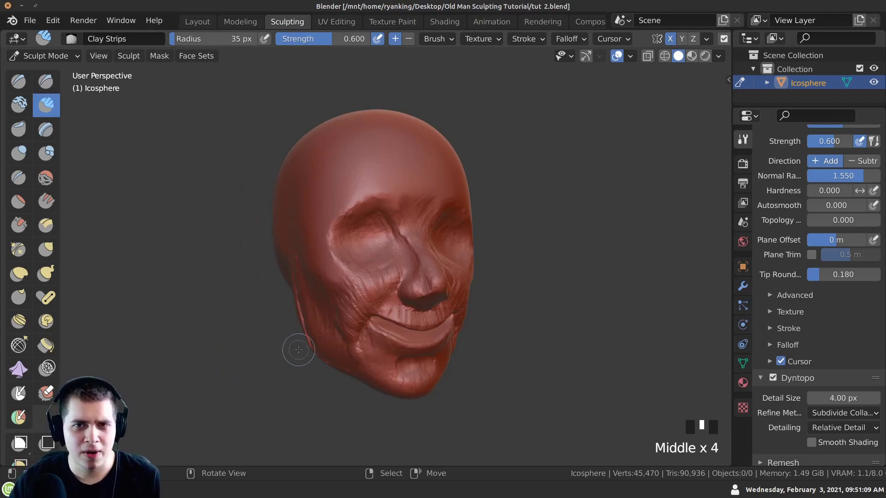
pyautogui.moveTo(257, 385); pyautogui.dragTo(320, 291, button='middle')
pyautogui.keyDown('shift'); pyautogui.moveTo(251, 250); pyautogui.dragTo(336, 299, button='middle'); pyautogui.keyUp('shift')
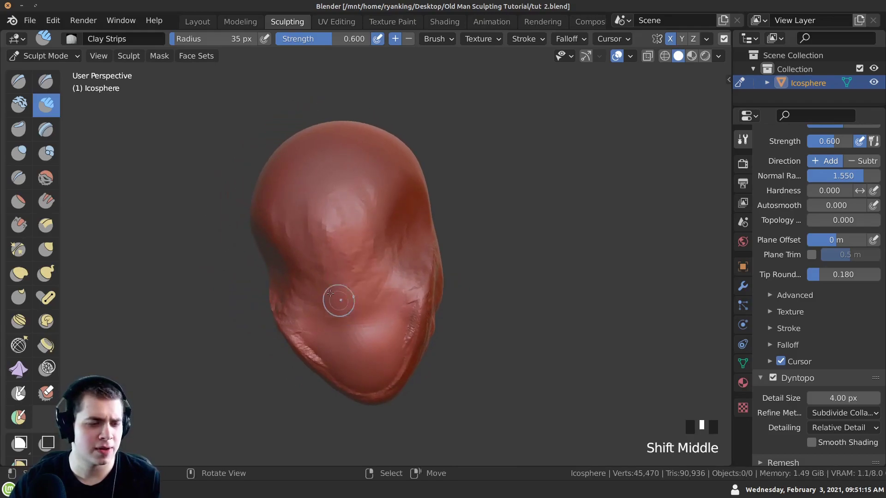
# Step: Start the neck under the skull base using the Draw brush with an 84 px radius
pyautogui.click(20, 82)
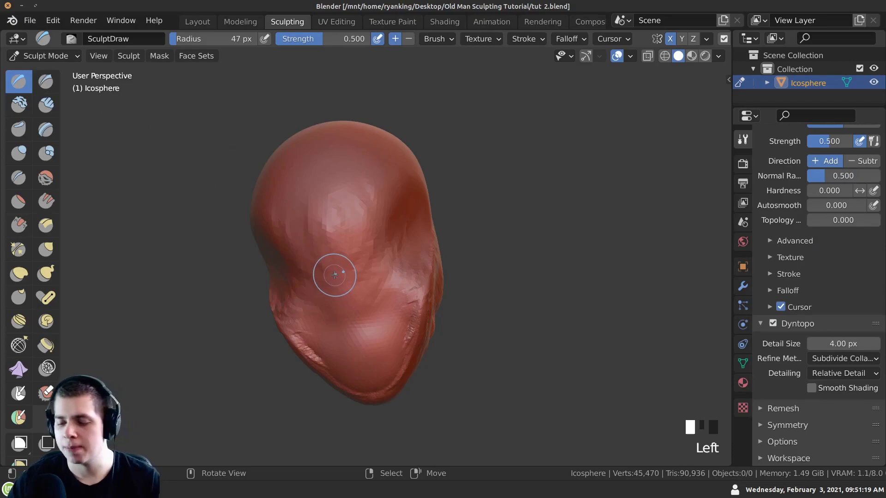
pyautogui.press('f')
pyautogui.click(351, 282)
pyautogui.moveTo(351, 282); pyautogui.dragTo(343, 285, button='middle')
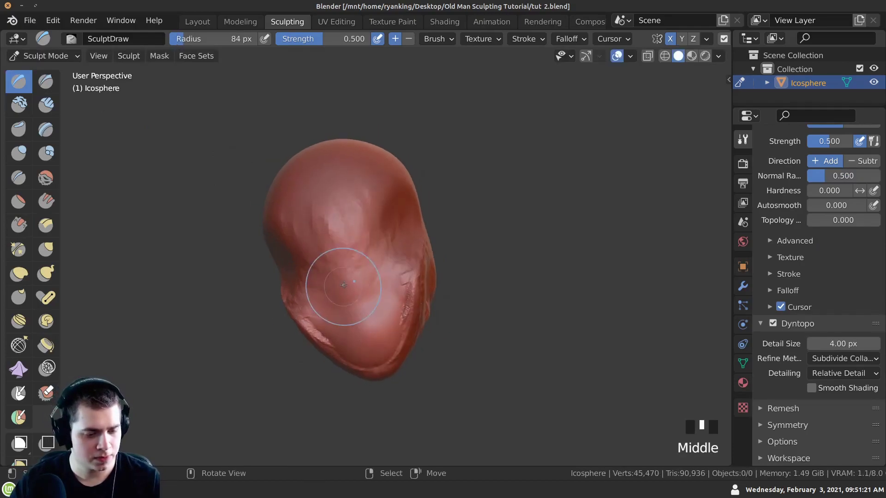
pyautogui.moveTo(361, 292)
pyautogui.mouseDown()
pyautogui.moveTo(321, 268)
pyautogui.moveTo(328, 283)
pyautogui.mouseUp()
pyautogui.moveTo(356, 282)
pyautogui.mouseDown()
pyautogui.moveTo(336, 296)
pyautogui.moveTo(355, 282)
pyautogui.mouseUp()
# Step: Build the neck outward from the underside of the head with repeated additive Draw strokes
pyautogui.moveTo(295, 282)
pyautogui.mouseDown(button='middle')
pyautogui.moveTo(262, 325)
pyautogui.moveTo(273, 373)
pyautogui.moveTo(295, 307)
pyautogui.mouseUp(button='middle')
pyautogui.moveTo(318, 295); pyautogui.dragTo(325, 300)
pyautogui.moveTo(325, 300); pyautogui.dragTo(322, 275, button='middle')
pyautogui.moveTo(322, 275); pyautogui.dragTo(326, 288)
pyautogui.keyDown('shift'); pyautogui.moveTo(326, 288); pyautogui.dragTo(340, 312, button='middle'); pyautogui.keyUp('shift')
pyautogui.moveTo(340, 312); pyautogui.dragTo(306, 292)
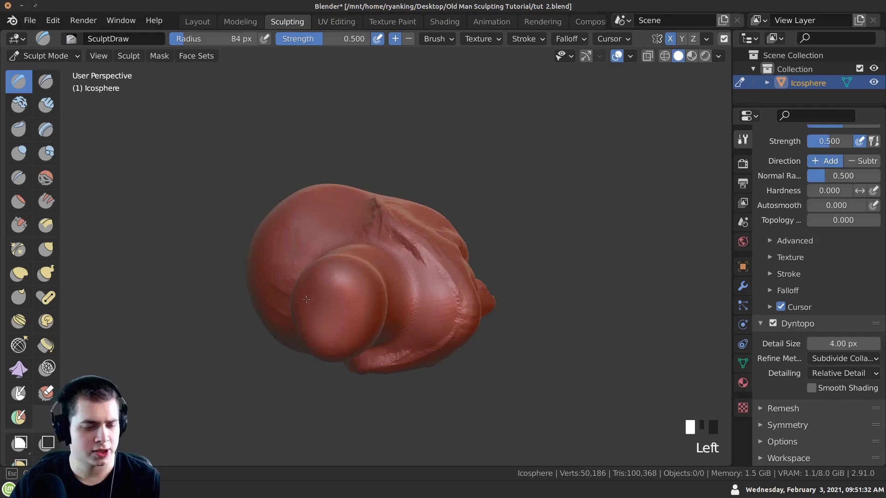
# Step: Lengthen and thicken the neck with more Draw strokes over its lower end
pyautogui.moveTo(326, 324); pyautogui.dragTo(325, 308)
pyautogui.moveTo(325, 308)
pyautogui.mouseDown(button='middle')
pyautogui.moveTo(253, 388)
pyautogui.moveTo(263, 413)
pyautogui.moveTo(277, 313)
pyautogui.moveTo(361, 276)
pyautogui.mouseUp(button='middle')
pyautogui.click(361, 275)
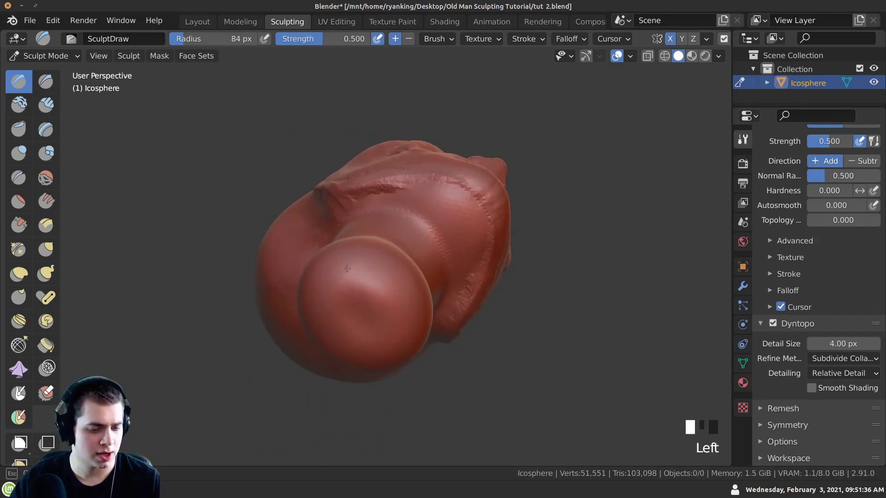
pyautogui.moveTo(333, 330); pyautogui.dragTo(341, 318)
pyautogui.moveTo(341, 318)
pyautogui.mouseDown(button='middle')
pyautogui.moveTo(318, 383)
pyautogui.moveTo(259, 318)
pyautogui.moveTo(223, 351)
pyautogui.moveTo(341, 329)
pyautogui.moveTo(361, 344)
pyautogui.mouseUp(button='middle')
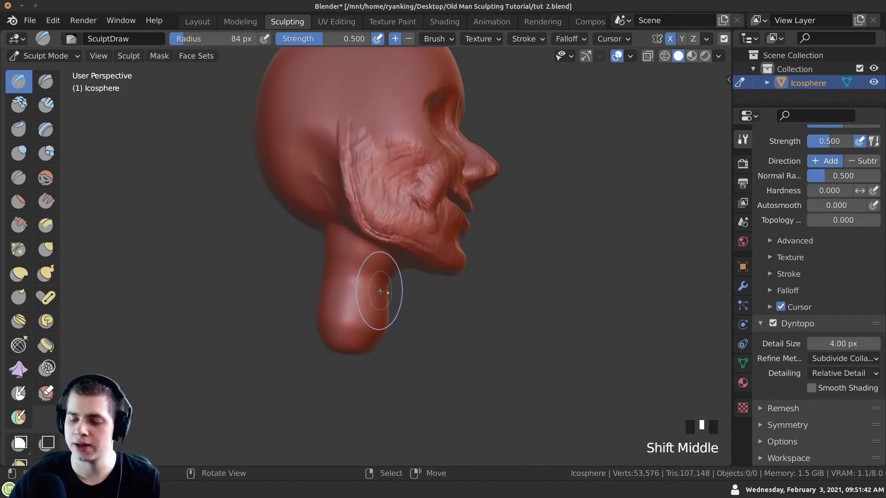
# Step: Flare the lower end of the neck outward with the Grab brush at a 132 px radius
pyautogui.press('g')
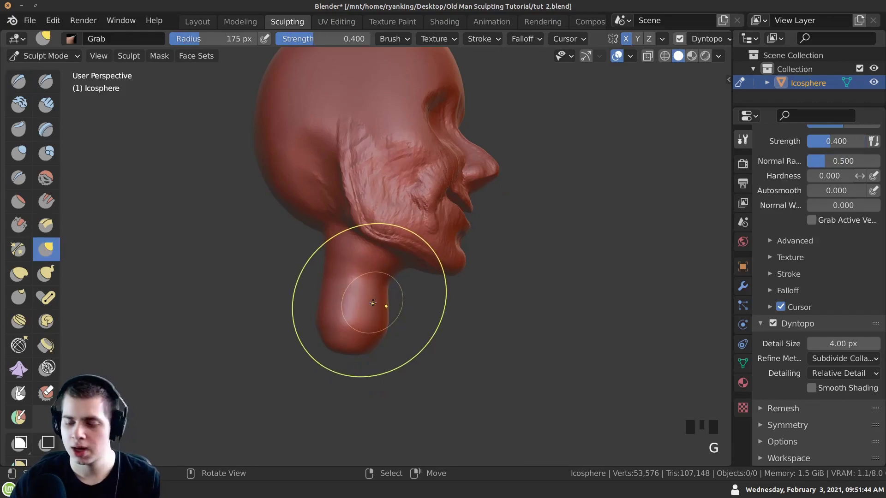
pyautogui.press('f')
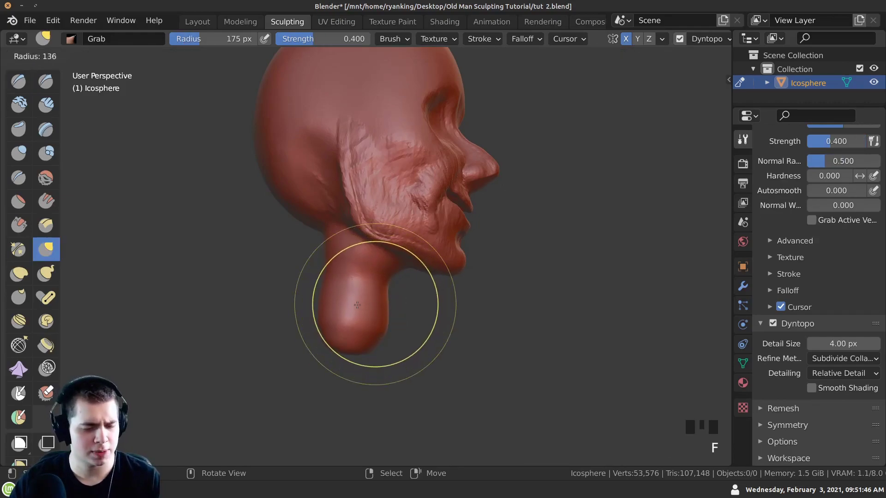
pyautogui.click(355, 305)
pyautogui.moveTo(381, 319)
pyautogui.mouseDown()
pyautogui.moveTo(401, 355)
pyautogui.moveTo(403, 343)
pyautogui.mouseUp()
pyautogui.moveTo(330, 319); pyautogui.dragTo(290, 318)
pyautogui.moveTo(290, 318); pyautogui.dragTo(350, 306, button='middle')
pyautogui.moveTo(350, 306); pyautogui.dragTo(333, 311)
pyautogui.keyDown('ctrl'); pyautogui.moveTo(333, 318); pyautogui.dragTo(334, 334, button='middle'); pyautogui.keyUp('ctrl')
pyautogui.moveTo(336, 325)
pyautogui.mouseDown()
pyautogui.moveTo(324, 311)
pyautogui.moveTo(305, 314)
pyautogui.mouseUp()
pyautogui.moveTo(295, 319)
pyautogui.mouseDown(button='middle')
pyautogui.moveTo(213, 325)
pyautogui.moveTo(305, 321)
pyautogui.moveTo(465, 370)
pyautogui.mouseUp(button='middle')
pyautogui.click(305, 320)
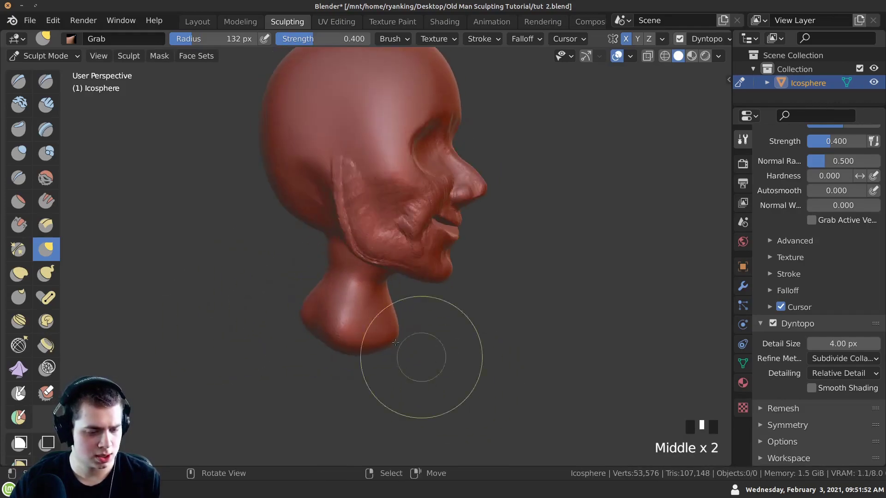
# Step: Pull the front and back of the neck base outward with Grab to begin the upper chest and shoulders
pyautogui.click(408, 354)
pyautogui.moveTo(368, 346); pyautogui.dragTo(372, 340)
pyautogui.moveTo(384, 338); pyautogui.dragTo(378, 332)
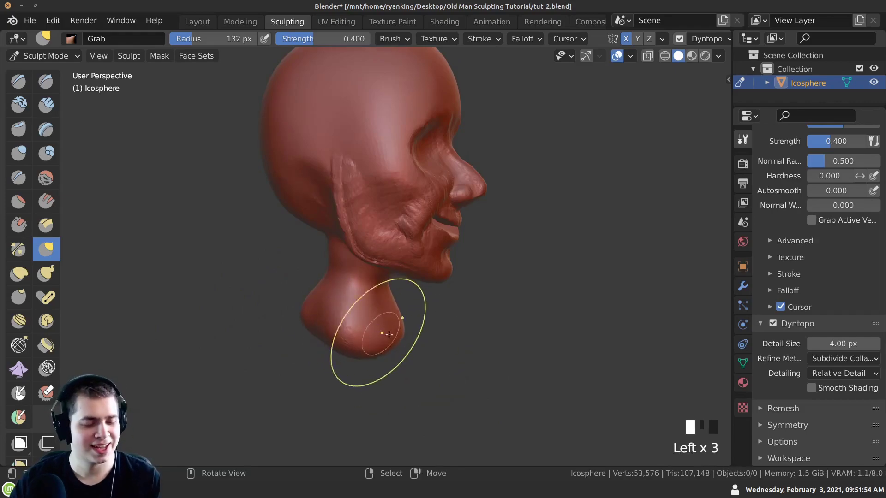
pyautogui.moveTo(387, 329); pyautogui.dragTo(306, 318, button='middle')
pyautogui.moveTo(308, 311); pyautogui.dragTo(303, 309)
pyautogui.moveTo(286, 314)
pyautogui.mouseDown(button='middle')
pyautogui.moveTo(228, 319)
pyautogui.moveTo(274, 302)
pyautogui.mouseUp(button='middle')
pyautogui.moveTo(289, 302); pyautogui.dragTo(277, 309)
pyautogui.moveTo(277, 307); pyautogui.dragTo(263, 301, button='middle')
pyautogui.moveTo(290, 305); pyautogui.dragTo(304, 290)
pyautogui.moveTo(341, 324); pyautogui.dragTo(342, 329)
pyautogui.moveTo(344, 329); pyautogui.dragTo(402, 347, button='middle')
pyautogui.moveTo(408, 353); pyautogui.dragTo(415, 363)
# Step: Reshape the neck's silhouette and its transition into the skull base with Grab strokes
pyautogui.moveTo(325, 296); pyautogui.dragTo(354, 277, button='middle')
pyautogui.moveTo(354, 277); pyautogui.dragTo(335, 272)
pyautogui.moveTo(318, 270)
pyautogui.mouseDown(button='middle')
pyautogui.moveTo(342, 238)
pyautogui.moveTo(361, 246)
pyautogui.moveTo(331, 239)
pyautogui.moveTo(328, 220)
pyautogui.mouseUp(button='middle')
pyautogui.keyDown('ctrl'); pyautogui.moveTo(328, 220); pyautogui.dragTo(333, 245, button='middle'); pyautogui.keyUp('ctrl')
pyautogui.moveTo(354, 258); pyautogui.dragTo(354, 222)
pyautogui.moveTo(299, 300); pyautogui.dragTo(282, 298)
pyautogui.moveTo(318, 265); pyautogui.dragTo(307, 251)
pyautogui.moveTo(288, 239)
pyautogui.mouseDown()
pyautogui.moveTo(296, 249)
pyautogui.moveTo(280, 236)
pyautogui.mouseUp()
pyautogui.moveTo(304, 240); pyautogui.dragTo(295, 229)
pyautogui.moveTo(286, 318); pyautogui.dragTo(280, 332)
pyautogui.moveTo(376, 226); pyautogui.dragTo(380, 217)
pyautogui.moveTo(333, 235); pyautogui.dragTo(325, 221)
pyautogui.moveTo(288, 277); pyautogui.dragTo(279, 272)
pyautogui.moveTo(318, 332); pyautogui.dragTo(316, 344)
# Step: Widen and slope the shoulder base with further Grab strokes so it extends lower at the front
pyautogui.moveTo(364, 291)
pyautogui.mouseDown()
pyautogui.moveTo(378, 299)
pyautogui.moveTo(337, 234)
pyautogui.moveTo(286, 237)
pyautogui.mouseUp()
pyautogui.moveTo(247, 277)
pyautogui.mouseDown(button='middle')
pyautogui.moveTo(237, 357)
pyautogui.moveTo(257, 287)
pyautogui.moveTo(290, 297)
pyautogui.mouseUp(button='middle')
pyautogui.moveTo(295, 297); pyautogui.dragTo(302, 295)
pyautogui.moveTo(300, 295); pyautogui.dragTo(307, 292)
pyautogui.moveTo(304, 302); pyautogui.dragTo(309, 298)
pyautogui.moveTo(311, 309); pyautogui.dragTo(315, 302)
pyautogui.moveTo(305, 297); pyautogui.dragTo(312, 300)
pyautogui.moveTo(242, 312); pyautogui.dragTo(286, 304, button='middle')
pyautogui.moveTo(310, 291); pyautogui.dragTo(313, 296)
pyautogui.moveTo(263, 308); pyautogui.dragTo(223, 306, button='middle')
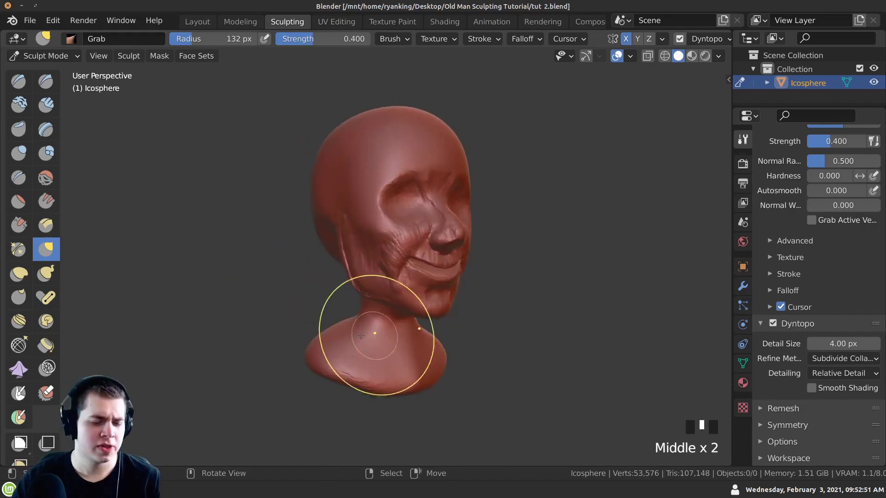
pyautogui.moveTo(374, 329)
pyautogui.mouseDown(button='middle')
pyautogui.moveTo(419, 275)
pyautogui.moveTo(356, 231)
pyautogui.moveTo(427, 269)
pyautogui.moveTo(362, 277)
pyautogui.moveTo(372, 285)
pyautogui.mouseUp(button='middle')
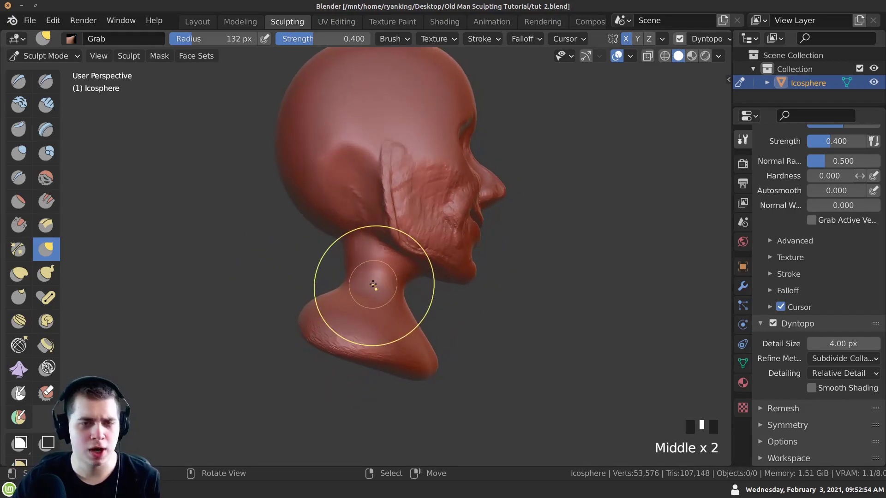
# Step: Add volume with the Clay Strips brush where the side of the neck meets the skull base
pyautogui.click(49, 109)
pyautogui.moveTo(295, 213); pyautogui.dragTo(319, 210, button='middle')
pyautogui.moveTo(356, 211); pyautogui.dragTo(377, 231)
pyautogui.moveTo(349, 237)
pyautogui.mouseDown()
pyautogui.moveTo(373, 242)
pyautogui.moveTo(375, 263)
pyautogui.mouseUp()
pyautogui.moveTo(336, 252); pyautogui.dragTo(351, 248, button='middle')
pyautogui.moveTo(345, 240); pyautogui.dragTo(346, 244)
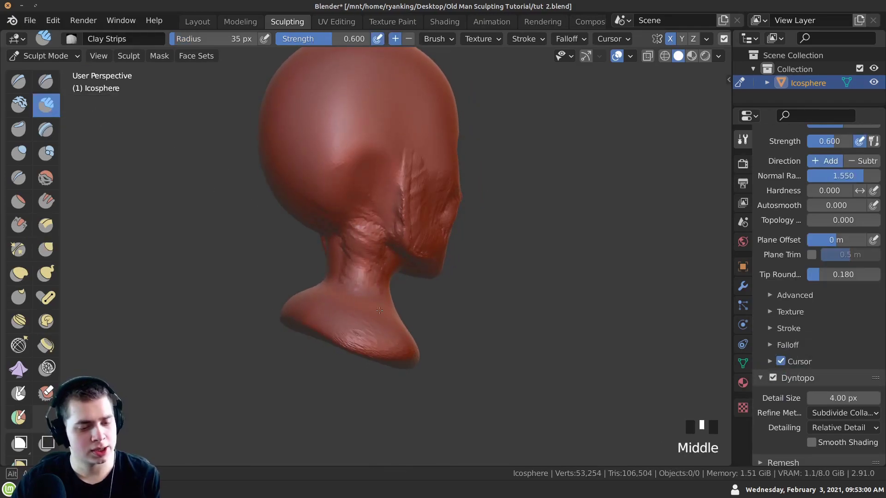
# Step: Build vertical muscle columns down the back of the neck from the skull to the shoulders with Clay Strips
pyautogui.moveTo(373, 308); pyautogui.dragTo(356, 248, button='middle')
pyautogui.moveTo(349, 265); pyautogui.dragTo(337, 280)
pyautogui.moveTo(334, 279); pyautogui.dragTo(359, 272, button='middle')
pyautogui.moveTo(319, 240); pyautogui.dragTo(306, 279)
pyautogui.moveTo(318, 241); pyautogui.dragTo(308, 275)
pyautogui.moveTo(312, 264)
pyautogui.mouseDown()
pyautogui.moveTo(320, 235)
pyautogui.moveTo(312, 263)
pyautogui.mouseUp()
pyautogui.moveTo(360, 221)
pyautogui.mouseDown(button='middle')
pyautogui.moveTo(367, 193)
pyautogui.moveTo(329, 171)
pyautogui.mouseUp(button='middle')
pyautogui.click(329, 171)
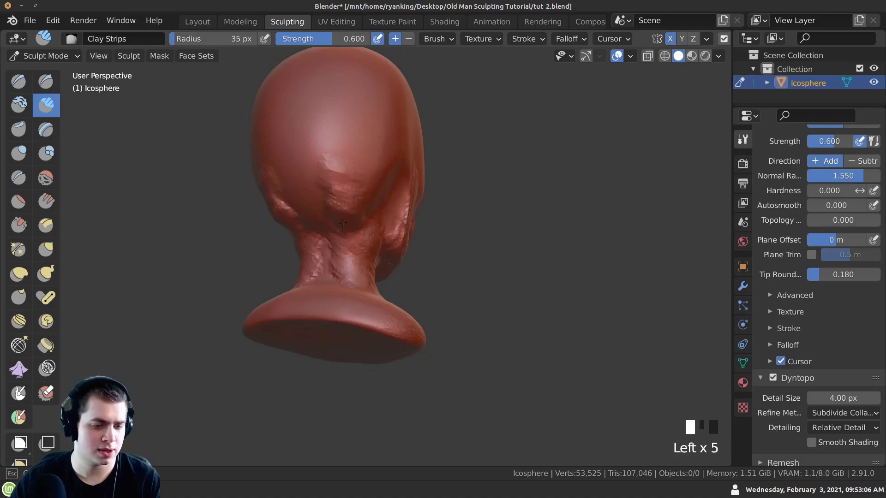
pyautogui.moveTo(351, 227); pyautogui.dragTo(355, 257)
pyautogui.moveTo(337, 253); pyautogui.dragTo(361, 307, button='middle')
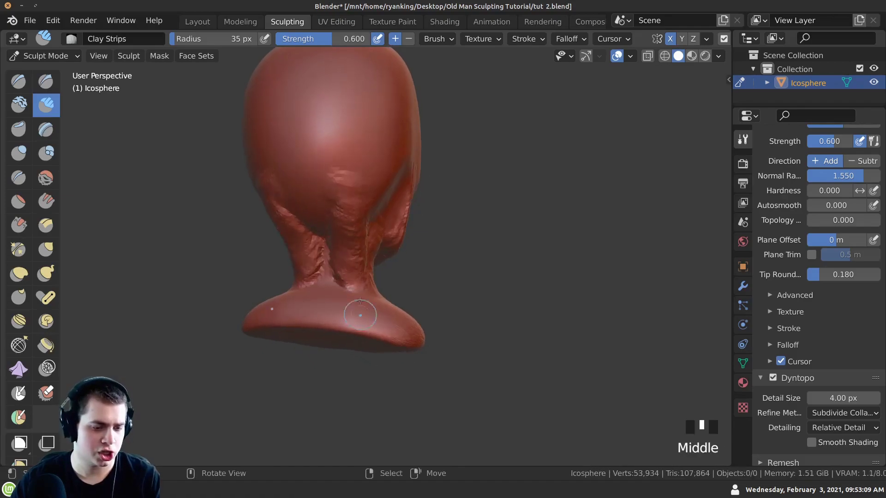
# Step: Fill out the back of the neck between the muscle columns and blend it into the skull
pyautogui.moveTo(334, 291)
pyautogui.mouseDown()
pyautogui.moveTo(341, 306)
pyautogui.moveTo(354, 285)
pyautogui.moveTo(369, 323)
pyautogui.mouseUp()
pyautogui.moveTo(369, 322)
pyautogui.mouseDown(button='middle')
pyautogui.moveTo(318, 313)
pyautogui.moveTo(317, 222)
pyautogui.mouseUp(button='middle')
pyautogui.moveTo(317, 221); pyautogui.dragTo(310, 158)
pyautogui.moveTo(311, 158)
pyautogui.mouseDown(button='middle')
pyautogui.moveTo(322, 257)
pyautogui.moveTo(202, 245)
pyautogui.moveTo(319, 223)
pyautogui.mouseUp(button='middle')
pyautogui.moveTo(342, 240)
pyautogui.mouseDown()
pyautogui.moveTo(347, 277)
pyautogui.moveTo(358, 247)
pyautogui.mouseUp()
pyautogui.moveTo(352, 263)
pyautogui.mouseDown(button='middle')
pyautogui.moveTo(406, 263)
pyautogui.moveTo(360, 290)
pyautogui.mouseUp(button='middle')
pyautogui.moveTo(360, 290); pyautogui.dragTo(346, 236)
pyautogui.moveTo(345, 237); pyautogui.dragTo(296, 231, button='middle')
pyautogui.moveTo(356, 221); pyautogui.dragTo(346, 201)
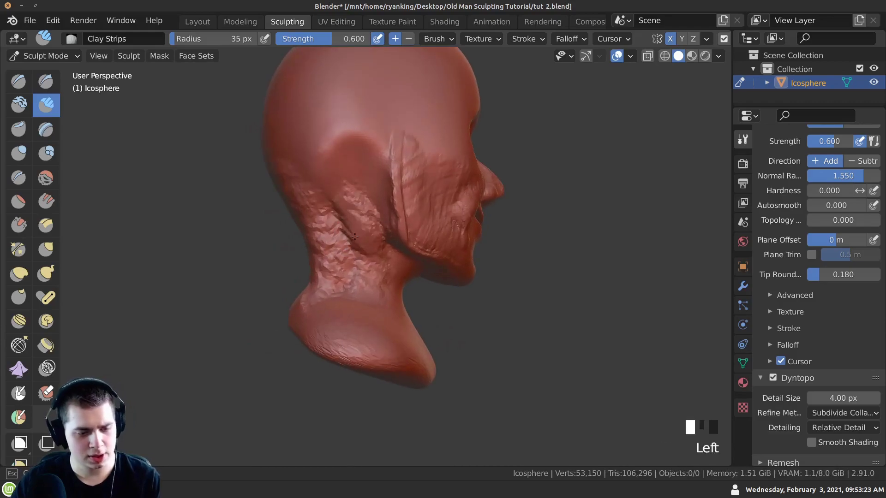
# Step: Thicken the side of the neck behind the jaw with downward Clay Strips strokes
pyautogui.moveTo(357, 238); pyautogui.dragTo(355, 296, button='middle')
pyautogui.moveTo(355, 296); pyautogui.dragTo(353, 267)
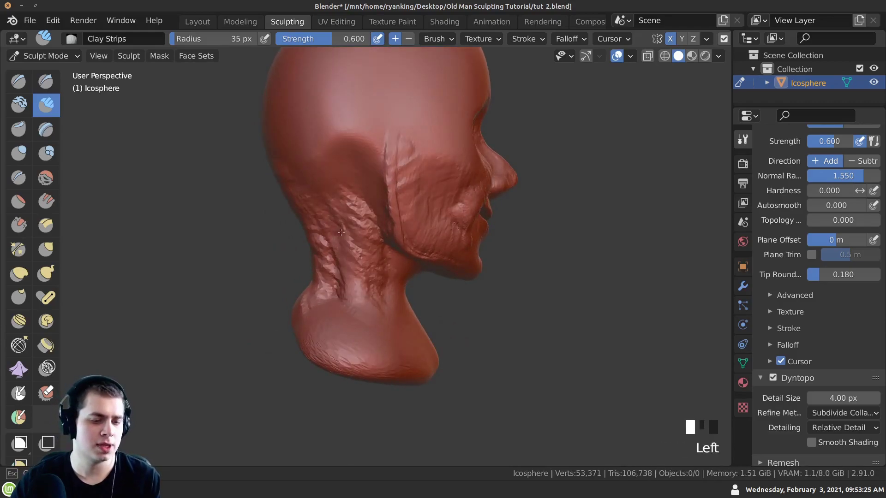
pyautogui.moveTo(334, 225); pyautogui.dragTo(336, 235)
pyautogui.moveTo(368, 296); pyautogui.dragTo(359, 296, button='middle')
pyautogui.moveTo(360, 295); pyautogui.dragTo(365, 286)
pyautogui.moveTo(365, 285)
pyautogui.mouseDown(button='middle')
pyautogui.moveTo(377, 325)
pyautogui.moveTo(347, 214)
pyautogui.mouseUp(button='middle')
pyautogui.moveTo(370, 249)
pyautogui.mouseDown(button='middle')
pyautogui.moveTo(336, 253)
pyautogui.moveTo(370, 288)
pyautogui.moveTo(350, 237)
pyautogui.mouseUp(button='middle')
# Step: Fill the area under the jaw where it meets the neck with Clay Strips
pyautogui.moveTo(350, 237); pyautogui.dragTo(383, 238)
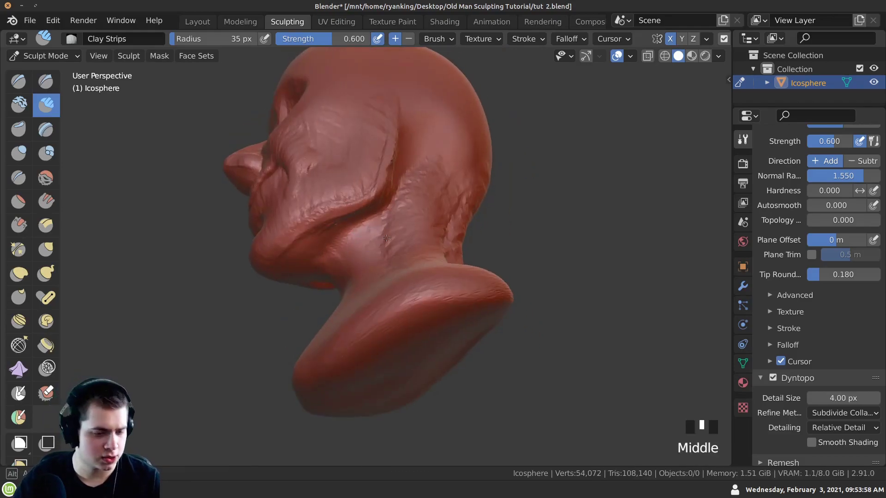
pyautogui.moveTo(383, 238); pyautogui.dragTo(389, 233, button='middle')
pyautogui.moveTo(389, 233); pyautogui.dragTo(381, 228)
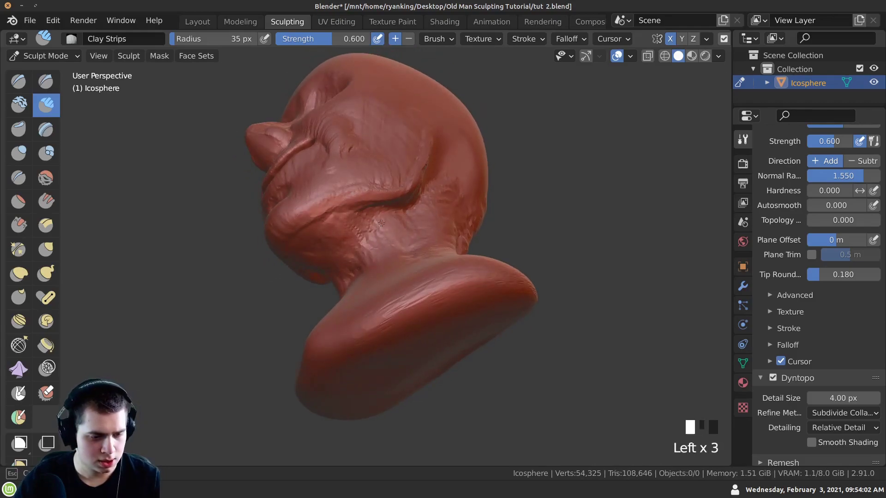
pyautogui.keyDown('ctrl'); pyautogui.moveTo(415, 211); pyautogui.dragTo(348, 229, button='middle'); pyautogui.keyUp('ctrl')
pyautogui.moveTo(348, 229); pyautogui.dragTo(352, 231)
pyautogui.keyDown('ctrl'); pyautogui.moveTo(352, 232); pyautogui.dragTo(350, 229, button='middle'); pyautogui.keyUp('ctrl')
pyautogui.moveTo(350, 229)
pyautogui.mouseDown()
pyautogui.moveTo(306, 220)
pyautogui.moveTo(355, 215)
pyautogui.mouseUp()
# Step: Lay Clay Strips down the front of the neck from under the jaw to rough in the throat muscles
pyautogui.moveTo(359, 211); pyautogui.dragTo(382, 274, button='middle')
pyautogui.moveTo(383, 274); pyautogui.dragTo(387, 281)
pyautogui.moveTo(386, 282)
pyautogui.mouseDown(button='middle')
pyautogui.moveTo(395, 326)
pyautogui.moveTo(358, 257)
pyautogui.mouseUp(button='middle')
pyautogui.moveTo(358, 256); pyautogui.dragTo(372, 282)
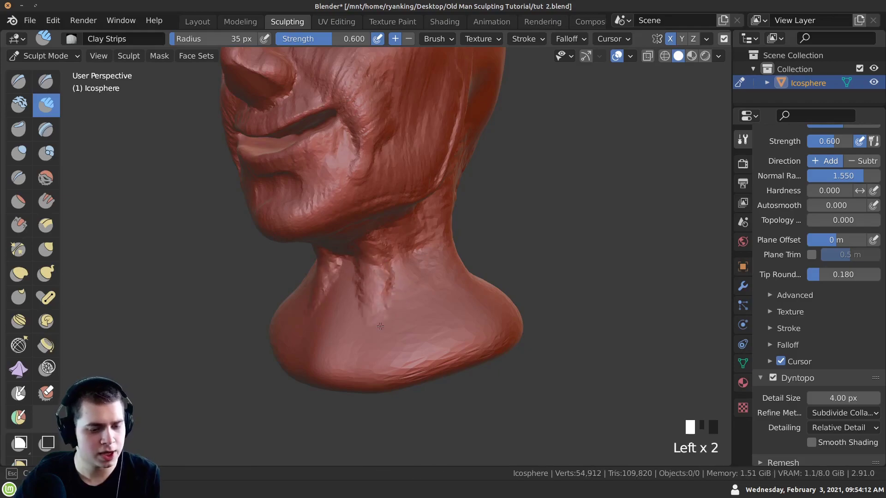
pyautogui.moveTo(379, 323); pyautogui.dragTo(375, 257, button='middle')
pyautogui.moveTo(376, 257)
pyautogui.mouseDown()
pyautogui.moveTo(369, 211)
pyautogui.moveTo(394, 269)
pyautogui.mouseUp()
pyautogui.moveTo(365, 220); pyautogui.dragTo(379, 258)
pyautogui.moveTo(379, 231); pyautogui.dragTo(385, 249, button='middle')
pyautogui.moveTo(379, 225); pyautogui.dragTo(390, 252)
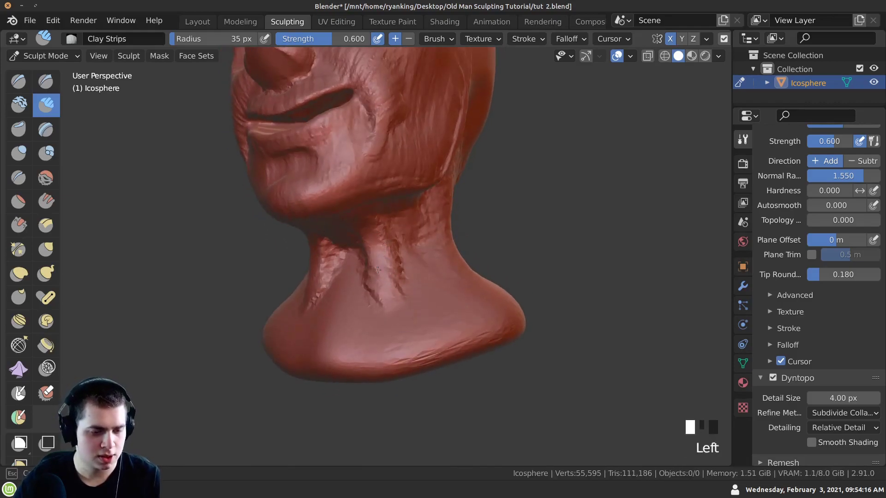
# Step: Extend the front neck muscles down toward the chest base with Clay Strips
pyautogui.keyDown('shift'); pyautogui.moveTo(390, 284); pyautogui.dragTo(395, 325, button='middle'); pyautogui.keyUp('shift')
pyautogui.moveTo(395, 325); pyautogui.dragTo(398, 304)
pyautogui.moveTo(389, 335); pyautogui.dragTo(392, 323)
pyautogui.keyDown('ctrl'); pyautogui.moveTo(392, 318); pyautogui.dragTo(395, 352, button='middle'); pyautogui.keyUp('ctrl')
pyautogui.moveTo(392, 322); pyautogui.dragTo(386, 339)
pyautogui.moveTo(381, 335); pyautogui.dragTo(383, 286, button='middle')
pyautogui.moveTo(362, 244); pyautogui.dragTo(358, 229)
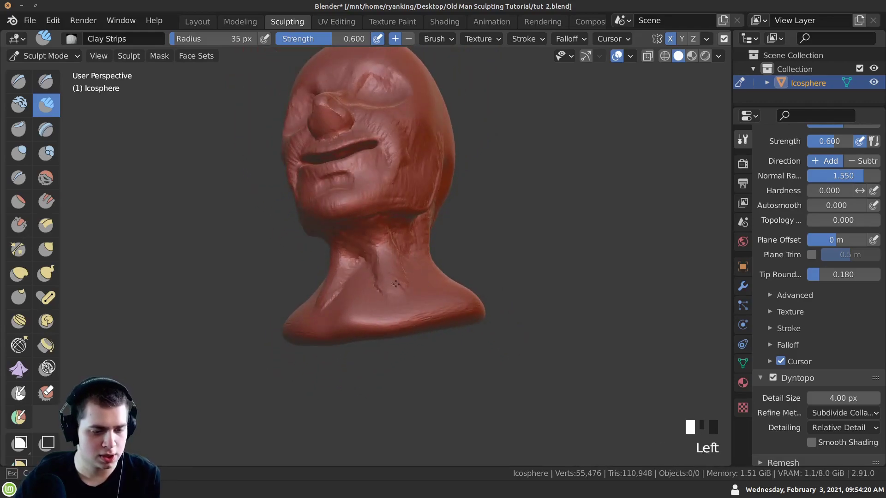
# Step: Build up the underside of the chin and the upper throat with Clay Strips
pyautogui.moveTo(392, 280); pyautogui.dragTo(340, 260, button='middle')
pyautogui.moveTo(400, 309)
pyautogui.mouseDown(button='middle')
pyautogui.moveTo(361, 251)
pyautogui.moveTo(312, 229)
pyautogui.moveTo(350, 195)
pyautogui.mouseUp(button='middle')
pyautogui.click(350, 195)
pyautogui.moveTo(363, 225); pyautogui.dragTo(366, 240)
pyautogui.moveTo(392, 230); pyautogui.dragTo(343, 217, button='middle')
pyautogui.moveTo(353, 202); pyautogui.dragTo(358, 231)
pyautogui.moveTo(355, 208)
pyautogui.mouseDown()
pyautogui.moveTo(359, 231)
pyautogui.moveTo(359, 212)
pyautogui.mouseUp()
pyautogui.keyDown('shift'); pyautogui.moveTo(366, 280); pyautogui.dragTo(374, 286); pyautogui.keyUp('shift')
pyautogui.moveTo(392, 282); pyautogui.dragTo(359, 279, button='middle')
pyautogui.keyDown('shift'); pyautogui.moveTo(357, 281); pyautogui.dragTo(360, 291); pyautogui.keyUp('shift')
# Step: Fill out the side of the neck below the jaw and blend its upper part into the head
pyautogui.moveTo(369, 282); pyautogui.dragTo(322, 268, button='middle')
pyautogui.keyDown('shift'); pyautogui.moveTo(323, 265); pyautogui.dragTo(326, 275); pyautogui.keyUp('shift')
pyautogui.moveTo(343, 258); pyautogui.dragTo(339, 281, button='middle')
pyautogui.keyDown('shift'); pyautogui.moveTo(351, 272); pyautogui.dragTo(351, 257); pyautogui.keyUp('shift')
pyautogui.moveTo(351, 258); pyautogui.dragTo(333, 268, button='middle')
pyautogui.moveTo(342, 231)
pyautogui.keyDown('shift'); pyautogui.mouseDown()
pyautogui.moveTo(353, 226)
pyautogui.moveTo(357, 244)
pyautogui.moveTo(352, 233)
pyautogui.mouseUp(); pyautogui.keyUp('shift')
pyautogui.keyDown('ctrl'); pyautogui.moveTo(351, 233); pyautogui.dragTo(346, 180, button='middle'); pyautogui.keyUp('ctrl')
pyautogui.moveTo(346, 159); pyautogui.dragTo(347, 168)
pyautogui.moveTo(347, 168); pyautogui.dragTo(485, 336, button='middle')
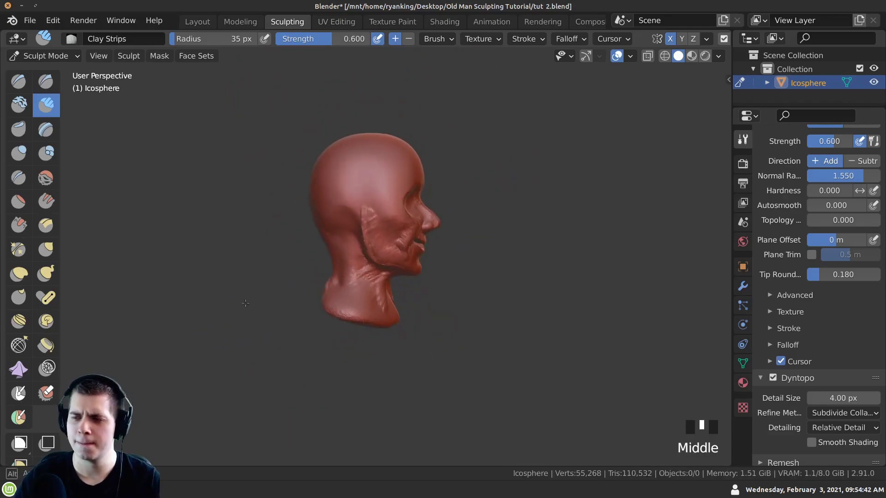
# Step: Start the large side neck muscle with Clay Strips from behind the jaw at the mastoid downward
pyautogui.moveTo(255, 310); pyautogui.dragTo(286, 308, button='middle')
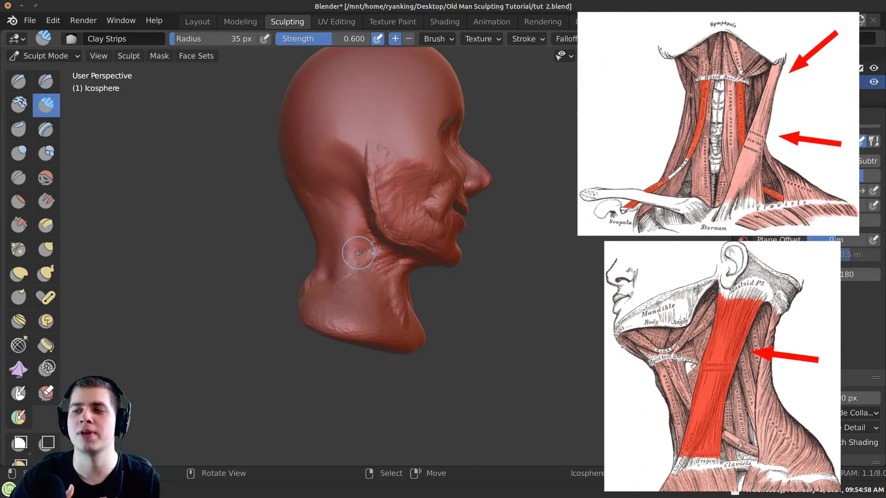
pyautogui.keyDown('ctrl'); pyautogui.moveTo(344, 215); pyautogui.dragTo(353, 129, button='middle'); pyautogui.keyUp('ctrl')
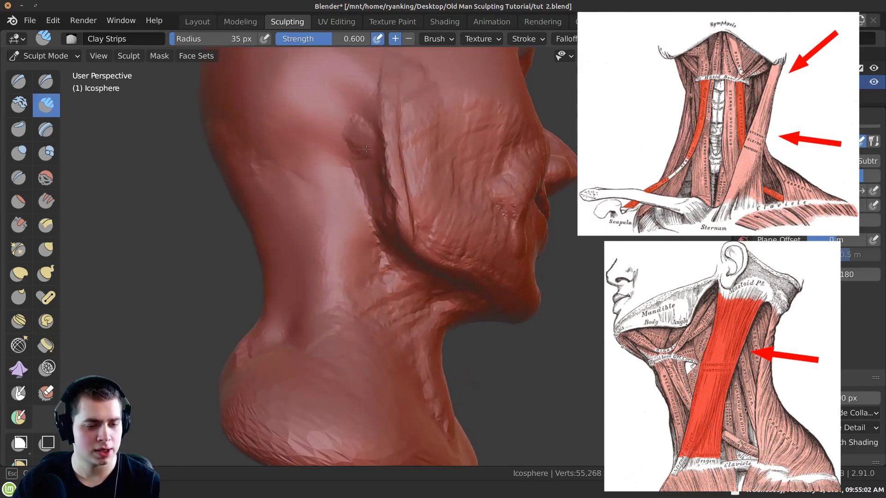
pyautogui.moveTo(362, 188); pyautogui.dragTo(363, 202)
pyautogui.moveTo(363, 202); pyautogui.dragTo(354, 203, button='middle')
pyautogui.keyDown('shift'); pyautogui.moveTo(354, 203); pyautogui.dragTo(349, 183, button='middle'); pyautogui.keyUp('shift')
pyautogui.moveTo(341, 188); pyautogui.dragTo(351, 224)
pyautogui.keyDown('shift'); pyautogui.moveTo(356, 231); pyautogui.dragTo(340, 198, button='middle'); pyautogui.keyUp('shift')
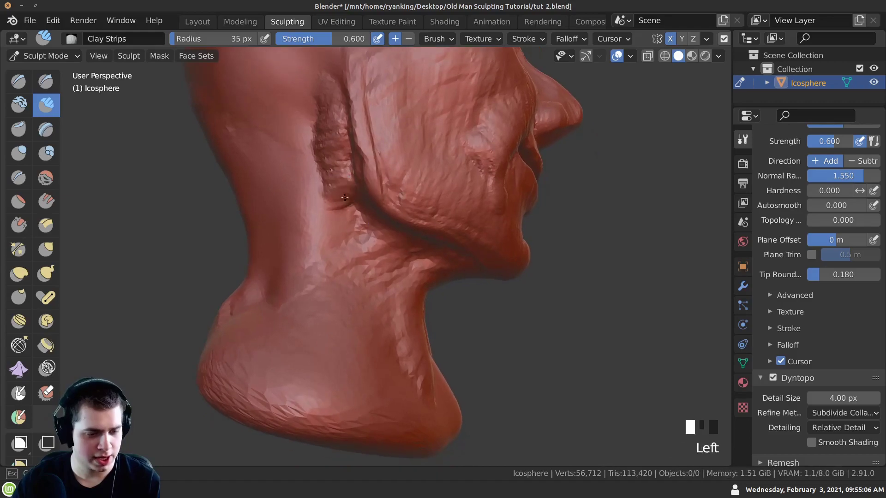
# Step: Continue the side neck muscle diagonally below the jaw corner with short crosswise Clay Strips strokes
pyautogui.moveTo(355, 218); pyautogui.dragTo(361, 224)
pyautogui.moveTo(361, 224); pyautogui.dragTo(339, 217, button='middle')
pyautogui.moveTo(326, 224); pyautogui.dragTo(346, 226)
pyautogui.moveTo(341, 239); pyautogui.dragTo(361, 233)
pyautogui.moveTo(346, 253)
pyautogui.mouseDown()
pyautogui.moveTo(365, 243)
pyautogui.moveTo(368, 253)
pyautogui.mouseUp()
pyautogui.moveTo(337, 263); pyautogui.dragTo(318, 262, button='middle')
pyautogui.moveTo(336, 260)
pyautogui.mouseDown()
pyautogui.moveTo(371, 249)
pyautogui.moveTo(370, 260)
pyautogui.mouseUp()
pyautogui.moveTo(339, 280); pyautogui.dragTo(376, 272)
pyautogui.moveTo(355, 290); pyautogui.dragTo(385, 279)
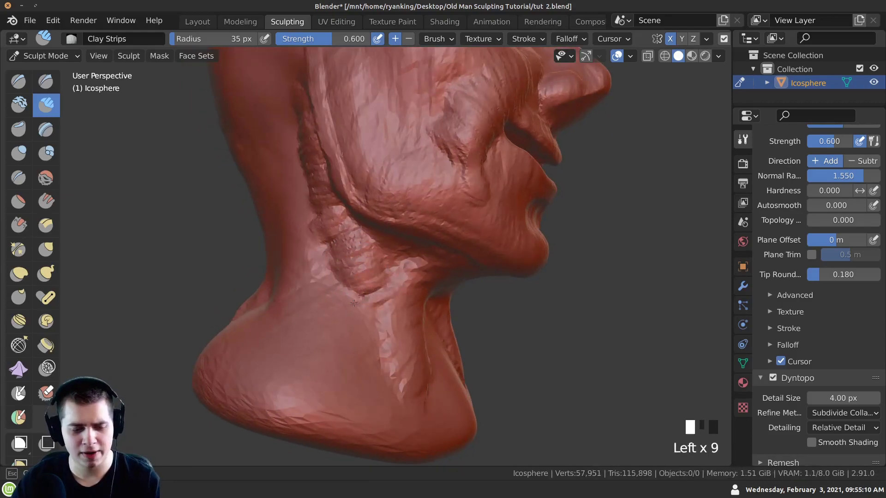
# Step: Carry the side neck muscle down to the front of the neck base near the sternum with Clay Strips
pyautogui.moveTo(349, 309); pyautogui.dragTo(390, 293)
pyautogui.moveTo(364, 302); pyautogui.dragTo(324, 304, button='middle')
pyautogui.moveTo(345, 301); pyautogui.dragTo(376, 298)
pyautogui.moveTo(369, 298)
pyautogui.keyDown('ctrl'); pyautogui.mouseDown(button='middle')
pyautogui.moveTo(364, 312)
pyautogui.moveTo(350, 302)
pyautogui.mouseUp(button='middle'); pyautogui.keyUp('ctrl')
pyautogui.moveTo(353, 304)
pyautogui.mouseDown()
pyautogui.moveTo(376, 295)
pyautogui.moveTo(374, 302)
pyautogui.mouseUp()
pyautogui.moveTo(369, 307)
pyautogui.mouseDown(button='middle')
pyautogui.moveTo(337, 305)
pyautogui.moveTo(345, 300)
pyautogui.mouseUp(button='middle')
pyautogui.moveTo(345, 302); pyautogui.dragTo(365, 296)
pyautogui.moveTo(346, 308); pyautogui.dragTo(363, 302)
pyautogui.moveTo(345, 316); pyautogui.dragTo(359, 309)
pyautogui.moveTo(362, 312); pyautogui.dragTo(353, 306, button='middle')
pyautogui.keyDown('shift'); pyautogui.moveTo(354, 318); pyautogui.dragTo(352, 284, button='middle'); pyautogui.keyUp('shift')
pyautogui.moveTo(343, 288); pyautogui.dragTo(367, 280)
pyautogui.moveTo(341, 296)
pyautogui.mouseDown()
pyautogui.moveTo(355, 291)
pyautogui.moveTo(346, 310)
pyautogui.moveTo(390, 364)
pyautogui.mouseUp()
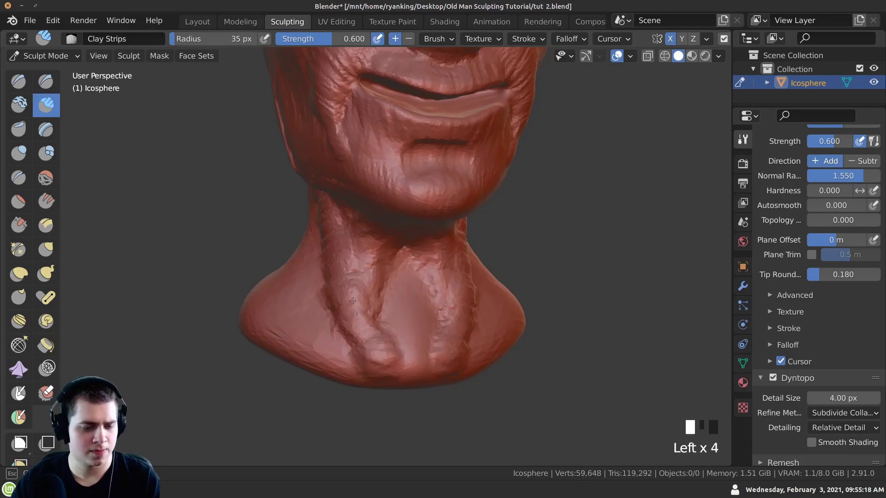
# Step: Thicken the middle of the side neck muscle with additional Clay Strips strokes
pyautogui.moveTo(355, 307); pyautogui.dragTo(354, 309)
pyautogui.moveTo(355, 307); pyautogui.dragTo(406, 284, button='middle')
pyautogui.moveTo(354, 258); pyautogui.dragTo(376, 272)
pyautogui.moveTo(358, 263); pyautogui.dragTo(381, 277)
pyautogui.moveTo(364, 265); pyautogui.dragTo(381, 259, button='middle')
pyautogui.moveTo(369, 239); pyautogui.dragTo(357, 264)
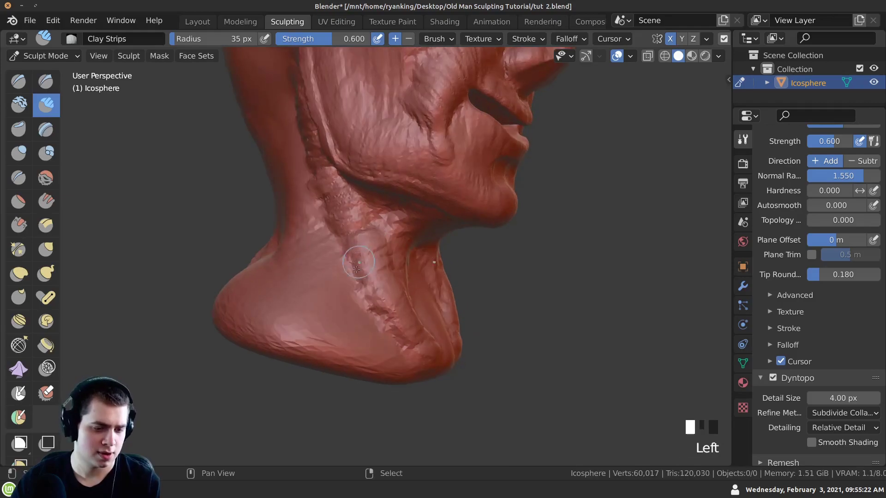
# Step: Fill out the side neck muscle's midsection and carry Clay Strips strokes up toward its origin behind the jaw
pyautogui.moveTo(357, 262); pyautogui.dragTo(377, 265, button='middle')
pyautogui.moveTo(369, 246); pyautogui.dragTo(357, 229)
pyautogui.keyDown('shift'); pyautogui.moveTo(357, 229); pyautogui.dragTo(360, 266, button='middle'); pyautogui.keyUp('shift')
pyautogui.moveTo(358, 258); pyautogui.dragTo(363, 266)
pyautogui.moveTo(351, 241)
pyautogui.mouseDown(button='middle')
pyautogui.moveTo(316, 124)
pyautogui.moveTo(321, 65)
pyautogui.mouseUp(button='middle')
pyautogui.click(334, 85)
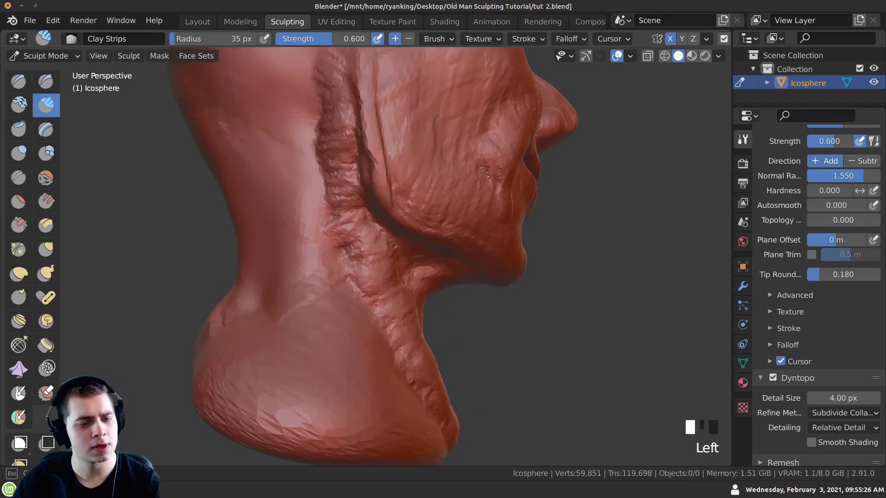
# Step: Build up the top of the side neck muscle behind the jaw with short crosswise Clay Strips strokes
pyautogui.click(338, 119)
pyautogui.click(339, 131)
pyautogui.click(339, 145)
pyautogui.click(339, 159)
pyautogui.click(340, 172)
pyautogui.moveTo(337, 199); pyautogui.dragTo(368, 213)
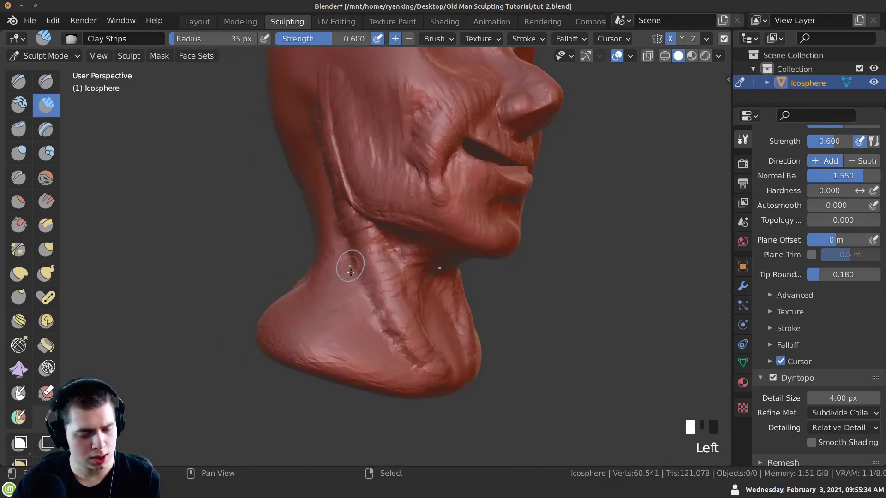
# Step: Blend the side neck muscle below the jaw corner into its lower half with Clay Strips and smoothing
pyautogui.moveTo(350, 261)
pyautogui.keyDown('shift'); pyautogui.mouseDown()
pyautogui.moveTo(374, 254)
pyautogui.moveTo(390, 269)
pyautogui.mouseUp(); pyautogui.keyUp('shift')
pyautogui.moveTo(391, 269); pyautogui.dragTo(365, 261, button='middle')
pyautogui.moveTo(373, 250)
pyautogui.keyDown('shift'); pyautogui.mouseDown()
pyautogui.moveTo(400, 330)
pyautogui.moveTo(362, 303)
pyautogui.mouseUp(); pyautogui.keyUp('shift')
pyautogui.moveTo(399, 233); pyautogui.dragTo(350, 272, button='middle')
pyautogui.moveTo(350, 272)
pyautogui.keyDown('shift'); pyautogui.mouseDown()
pyautogui.moveTo(369, 253)
pyautogui.moveTo(395, 322)
pyautogui.mouseUp(); pyautogui.keyUp('shift')
pyautogui.keyDown('shift'); pyautogui.moveTo(394, 323); pyautogui.dragTo(395, 283, button='middle'); pyautogui.keyUp('shift')
pyautogui.keyDown('shift'); pyautogui.moveTo(395, 283); pyautogui.dragTo(401, 295); pyautogui.keyUp('shift')
pyautogui.moveTo(402, 295); pyautogui.dragTo(227, 189, button='middle')
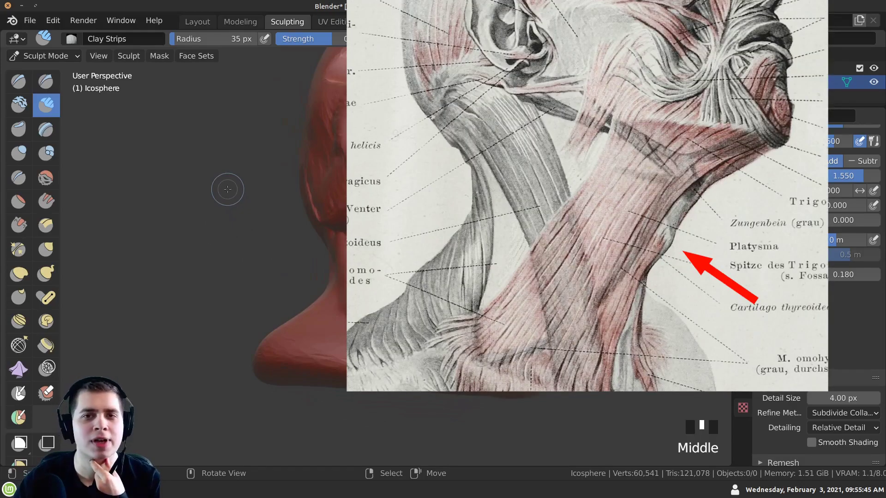
# Step: Add long Clay Strips strokes along the front lower edge of the shoulder base
pyautogui.moveTo(258, 397); pyautogui.dragTo(415, 415)
pyautogui.moveTo(277, 406); pyautogui.dragTo(508, 420)
pyautogui.moveTo(323, 410); pyautogui.dragTo(577, 406)
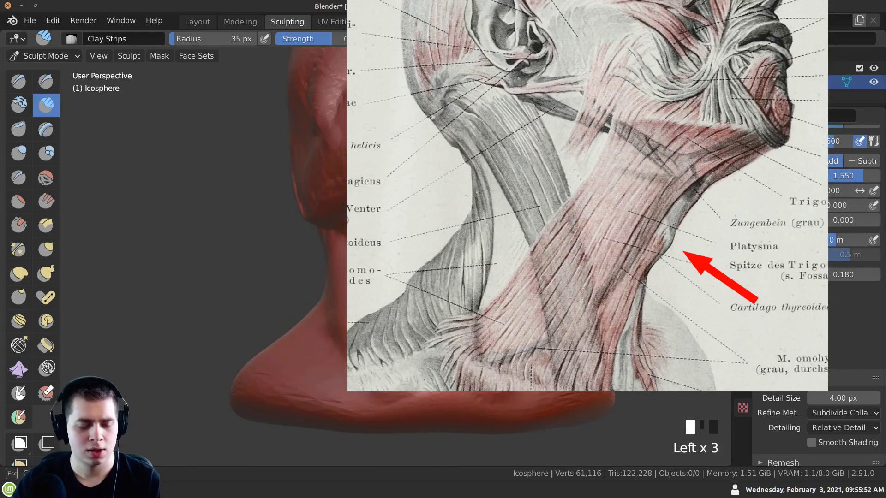
# Step: Shape the Adam's apple and the front of the throat down to the neck base, then smooth them
pyautogui.moveTo(402, 263); pyautogui.dragTo(399, 277)
pyautogui.moveTo(399, 277)
pyautogui.mouseDown(button='middle')
pyautogui.moveTo(361, 275)
pyautogui.moveTo(295, 300)
pyautogui.moveTo(298, 320)
pyautogui.moveTo(369, 272)
pyautogui.mouseUp(button='middle')
pyautogui.moveTo(372, 263); pyautogui.dragTo(376, 267)
pyautogui.moveTo(376, 266); pyautogui.dragTo(396, 267, button='middle')
pyautogui.moveTo(390, 283)
pyautogui.mouseDown()
pyautogui.moveTo(398, 314)
pyautogui.moveTo(403, 292)
pyautogui.moveTo(386, 326)
pyautogui.moveTo(423, 345)
pyautogui.moveTo(400, 312)
pyautogui.mouseUp()
pyautogui.moveTo(401, 314); pyautogui.dragTo(402, 364, button='middle')
pyautogui.moveTo(421, 380)
pyautogui.mouseDown()
pyautogui.moveTo(425, 409)
pyautogui.moveTo(416, 421)
pyautogui.mouseUp()
pyautogui.moveTo(416, 417); pyautogui.dragTo(423, 222, button='middle')
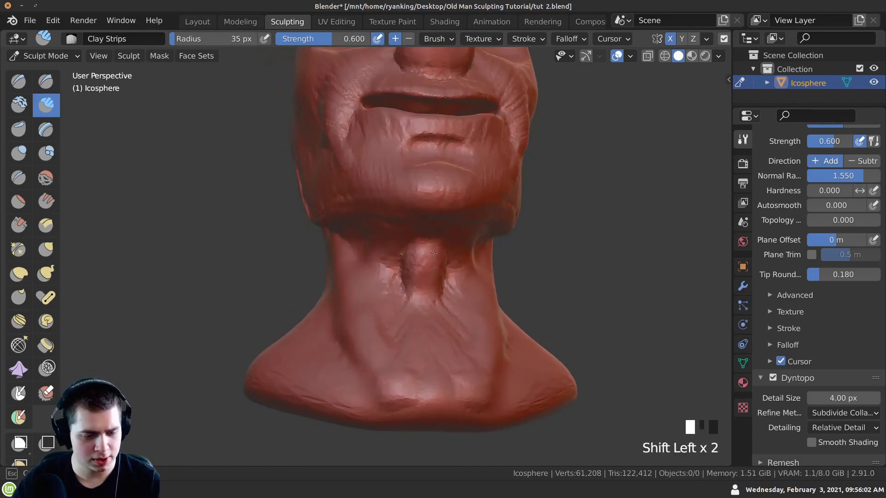
pyautogui.moveTo(406, 274)
pyautogui.keyDown('shift'); pyautogui.mouseDown()
pyautogui.moveTo(386, 312)
pyautogui.moveTo(383, 295)
pyautogui.mouseUp(); pyautogui.keyUp('shift')
pyautogui.moveTo(387, 304); pyautogui.dragTo(441, 318, button='middle')
pyautogui.moveTo(440, 318)
pyautogui.keyDown('ctrl'); pyautogui.mouseDown(button='middle')
pyautogui.moveTo(442, 330)
pyautogui.moveTo(484, 353)
pyautogui.mouseUp(button='middle'); pyautogui.keyUp('ctrl')
# Step: Build up the slope from the side of the neck onto the shoulder with Clay Strips
pyautogui.moveTo(323, 324)
pyautogui.mouseDown()
pyautogui.moveTo(306, 311)
pyautogui.moveTo(318, 325)
pyautogui.mouseUp()
pyautogui.moveTo(302, 316); pyautogui.dragTo(332, 353)
pyautogui.moveTo(314, 334); pyautogui.dragTo(342, 364)
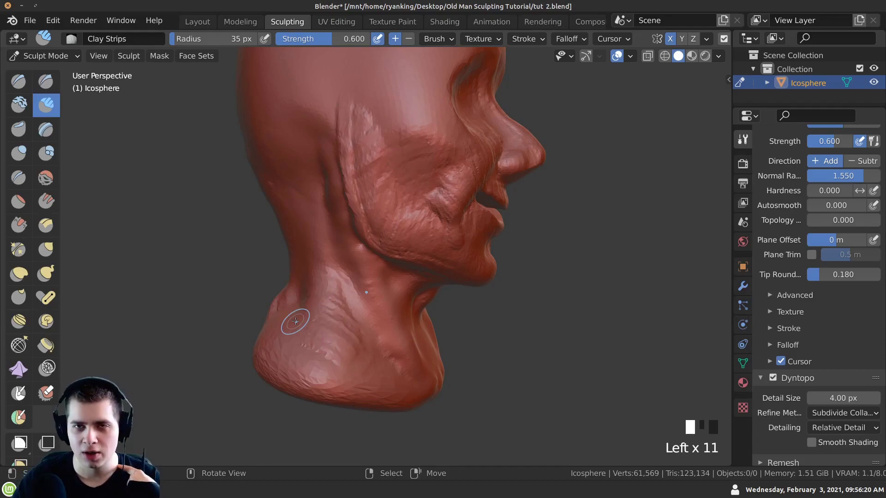
pyautogui.moveTo(307, 333); pyautogui.dragTo(328, 362)
pyautogui.moveTo(308, 332)
pyautogui.mouseDown()
pyautogui.moveTo(334, 367)
pyautogui.moveTo(314, 338)
pyautogui.mouseUp()
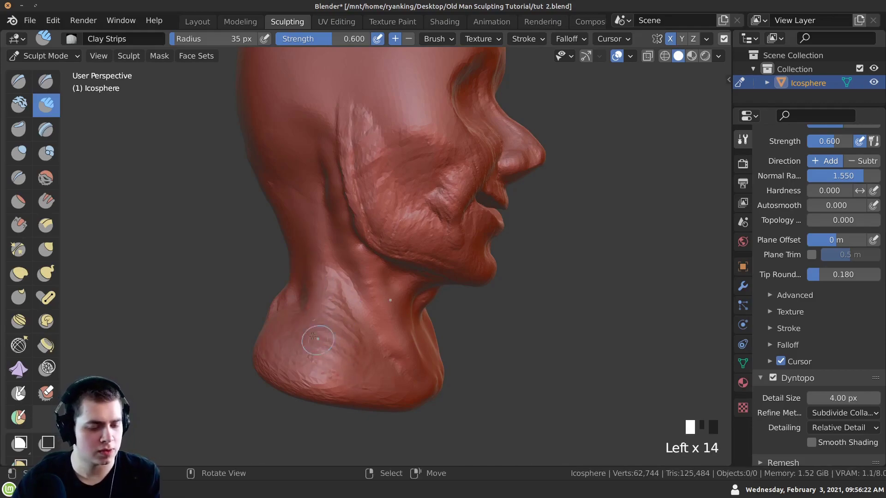
pyautogui.moveTo(319, 352); pyautogui.dragTo(299, 341, button='middle')
pyautogui.moveTo(299, 341); pyautogui.dragTo(365, 358)
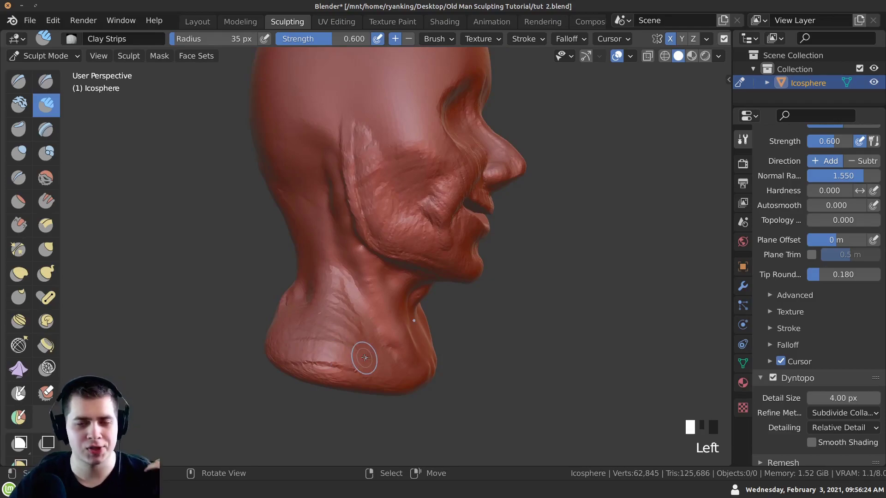
# Step: Thicken the lower outer side of the shoulder with Clay Strips strokes
pyautogui.moveTo(327, 310); pyautogui.dragTo(314, 313, button='middle')
pyautogui.moveTo(314, 313); pyautogui.dragTo(273, 327, button='middle')
pyautogui.moveTo(253, 367)
pyautogui.mouseDown(button='middle')
pyautogui.moveTo(323, 362)
pyautogui.moveTo(326, 350)
pyautogui.moveTo(295, 322)
pyautogui.mouseUp(button='middle')
pyautogui.moveTo(295, 323)
pyautogui.mouseDown()
pyautogui.moveTo(267, 309)
pyautogui.moveTo(294, 305)
pyautogui.mouseUp()
pyautogui.moveTo(293, 306)
pyautogui.keyDown('shift'); pyautogui.mouseDown(button='middle')
pyautogui.moveTo(277, 313)
pyautogui.moveTo(287, 349)
pyautogui.mouseUp(button='middle'); pyautogui.keyUp('shift')
pyautogui.moveTo(287, 348); pyautogui.dragTo(318, 363)
pyautogui.moveTo(318, 362); pyautogui.dragTo(295, 353, button='middle')
pyautogui.moveTo(272, 347); pyautogui.dragTo(323, 370)
pyautogui.moveTo(330, 372); pyautogui.dragTo(281, 360, button='middle')
# Step: Extend the Clay Strips buildup along the shoulder's bottom edge toward the front and back
pyautogui.moveTo(313, 362); pyautogui.dragTo(390, 389)
pyautogui.moveTo(355, 383); pyautogui.dragTo(387, 393)
pyautogui.moveTo(387, 393); pyautogui.dragTo(362, 392, button='middle')
pyautogui.moveTo(362, 391); pyautogui.dragTo(379, 396)
pyautogui.moveTo(312, 381)
pyautogui.mouseDown(button='middle')
pyautogui.moveTo(369, 374)
pyautogui.moveTo(364, 365)
pyautogui.mouseUp(button='middle')
pyautogui.moveTo(295, 352); pyautogui.dragTo(321, 363)
pyautogui.moveTo(295, 346); pyautogui.dragTo(339, 344, button='middle')
pyautogui.moveTo(286, 333); pyautogui.dragTo(318, 345)
pyautogui.moveTo(284, 339); pyautogui.dragTo(307, 345)
pyautogui.moveTo(300, 342); pyautogui.dragTo(247, 300, button='middle')
pyautogui.moveTo(247, 300); pyautogui.dragTo(295, 312)
pyautogui.moveTo(296, 310); pyautogui.dragTo(244, 263, button='middle')
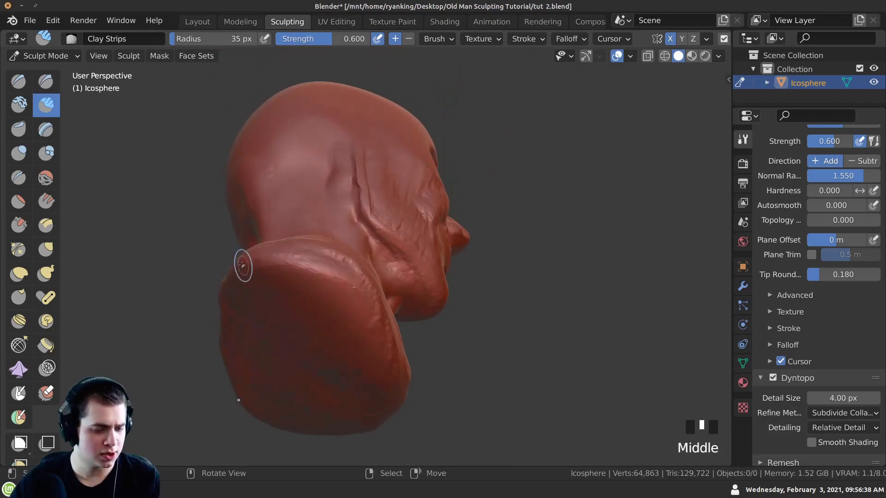
# Step: Add Clay Strips along the rim where the shoulder meets the flat underside of the neck base
pyautogui.moveTo(245, 265); pyautogui.dragTo(300, 276)
pyautogui.moveTo(302, 279); pyautogui.dragTo(277, 266, button='middle')
pyautogui.moveTo(329, 304); pyautogui.dragTo(313, 290, button='middle')
pyautogui.moveTo(313, 290); pyautogui.dragTo(397, 342)
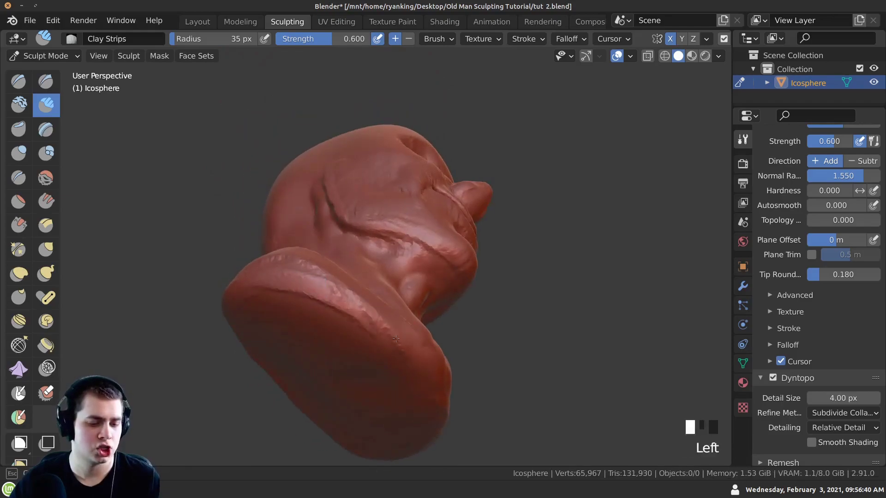
pyautogui.moveTo(318, 287); pyautogui.dragTo(339, 298)
pyautogui.moveTo(323, 290); pyautogui.dragTo(344, 313, button='middle')
pyautogui.moveTo(295, 273); pyautogui.dragTo(328, 295)
pyautogui.moveTo(325, 295); pyautogui.dragTo(332, 307, button='middle')
pyautogui.moveTo(322, 291); pyautogui.dragTo(365, 337)
# Step: Fill the lower side of the shoulder and smooth its surface toward the back
pyautogui.moveTo(360, 337)
pyautogui.mouseDown(button='middle')
pyautogui.moveTo(291, 405)
pyautogui.moveTo(220, 410)
pyautogui.mouseUp(button='middle')
pyautogui.keyDown('shift'); pyautogui.moveTo(295, 342); pyautogui.dragTo(372, 391); pyautogui.keyUp('shift')
pyautogui.moveTo(202, 323); pyautogui.dragTo(291, 339, button='middle')
pyautogui.keyDown('shift'); pyautogui.moveTo(281, 346); pyautogui.dragTo(375, 392); pyautogui.keyUp('shift')
pyautogui.keyDown('shift'); pyautogui.moveTo(369, 381); pyautogui.dragTo(337, 369); pyautogui.keyUp('shift')
pyautogui.keyDown('shift'); pyautogui.moveTo(299, 343); pyautogui.dragTo(336, 348); pyautogui.keyUp('shift')
pyautogui.moveTo(208, 351); pyautogui.dragTo(251, 355, button='middle')
pyautogui.keyDown('shift'); pyautogui.moveTo(254, 356); pyautogui.dragTo(241, 359); pyautogui.keyUp('shift')
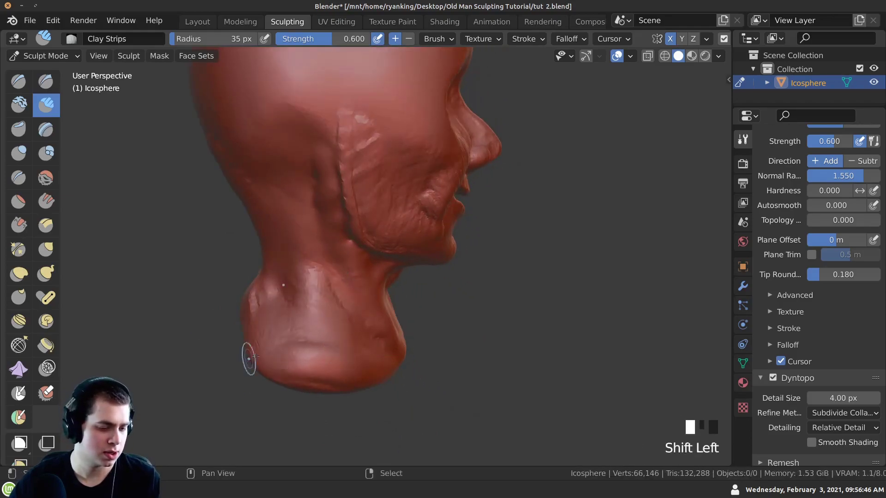
# Step: Smooth the shoulder's side and lower edge from back to front
pyautogui.moveTo(242, 358); pyautogui.dragTo(300, 346, button='middle')
pyautogui.keyDown('ctrl'); pyautogui.moveTo(318, 346); pyautogui.dragTo(324, 357, button='middle'); pyautogui.keyUp('ctrl')
pyautogui.keyDown('shift'); pyautogui.moveTo(324, 358); pyautogui.dragTo(369, 353); pyautogui.keyUp('shift')
pyautogui.keyDown('shift'); pyautogui.moveTo(365, 353); pyautogui.dragTo(397, 350); pyautogui.keyUp('shift')
pyautogui.moveTo(318, 341); pyautogui.dragTo(353, 339, button='middle')
pyautogui.keyDown('shift'); pyautogui.moveTo(341, 346); pyautogui.dragTo(295, 353); pyautogui.keyUp('shift')
pyautogui.moveTo(295, 353); pyautogui.dragTo(323, 318, button='middle')
pyautogui.keyDown('shift'); pyautogui.moveTo(323, 318); pyautogui.dragTo(334, 323); pyautogui.keyUp('shift')
pyautogui.moveTo(335, 323); pyautogui.dragTo(312, 258, button='middle')
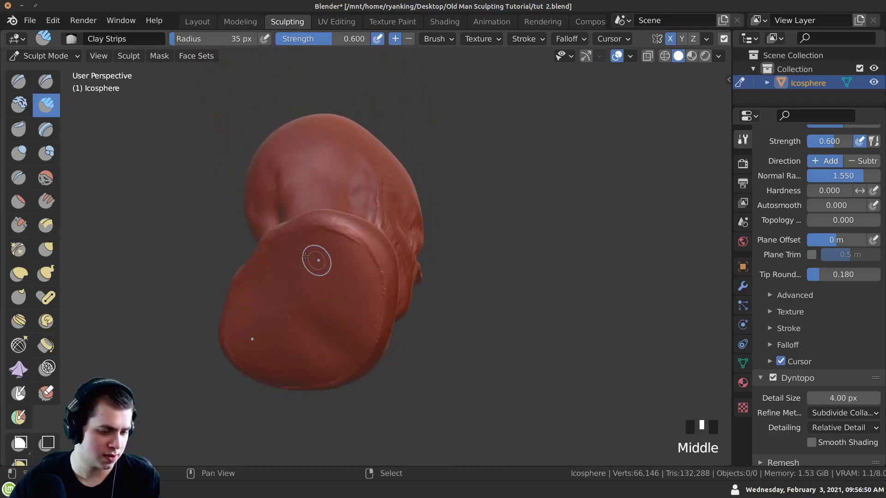
# Step: Lay long Clay Strips strokes across the flat underside of the neck base
pyautogui.keyDown('shift'); pyautogui.moveTo(248, 283); pyautogui.dragTo(277, 250); pyautogui.keyUp('shift')
pyautogui.moveTo(277, 250)
pyautogui.keyDown('shift'); pyautogui.mouseDown()
pyautogui.moveTo(265, 260)
pyautogui.moveTo(366, 261)
pyautogui.moveTo(381, 295)
pyautogui.mouseUp(); pyautogui.keyUp('shift')
pyautogui.moveTo(381, 296)
pyautogui.keyDown('shift'); pyautogui.mouseDown()
pyautogui.moveTo(372, 256)
pyautogui.moveTo(347, 341)
pyautogui.moveTo(364, 323)
pyautogui.mouseUp(); pyautogui.keyUp('shift')
pyautogui.keyDown('shift'); pyautogui.moveTo(365, 323); pyautogui.dragTo(347, 306); pyautogui.keyUp('shift')
pyautogui.keyDown('shift'); pyautogui.moveTo(296, 365); pyautogui.dragTo(348, 339, button='middle'); pyautogui.keyUp('shift')
pyautogui.moveTo(341, 334); pyautogui.dragTo(364, 314, button='middle')
pyautogui.moveTo(365, 313)
pyautogui.keyDown('ctrl'); pyautogui.mouseDown(button='middle')
pyautogui.moveTo(364, 291)
pyautogui.moveTo(306, 268)
pyautogui.moveTo(407, 245)
pyautogui.mouseUp(button='middle'); pyautogui.keyUp('ctrl')
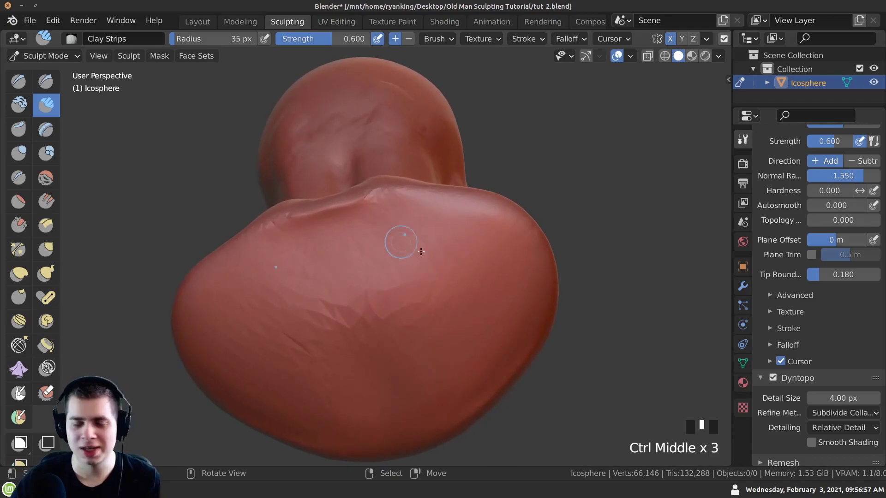
pyautogui.moveTo(501, 269); pyautogui.dragTo(470, 238)
pyautogui.moveTo(482, 295)
pyautogui.mouseDown()
pyautogui.moveTo(429, 254)
pyautogui.moveTo(392, 259)
pyautogui.moveTo(398, 384)
pyautogui.mouseUp()
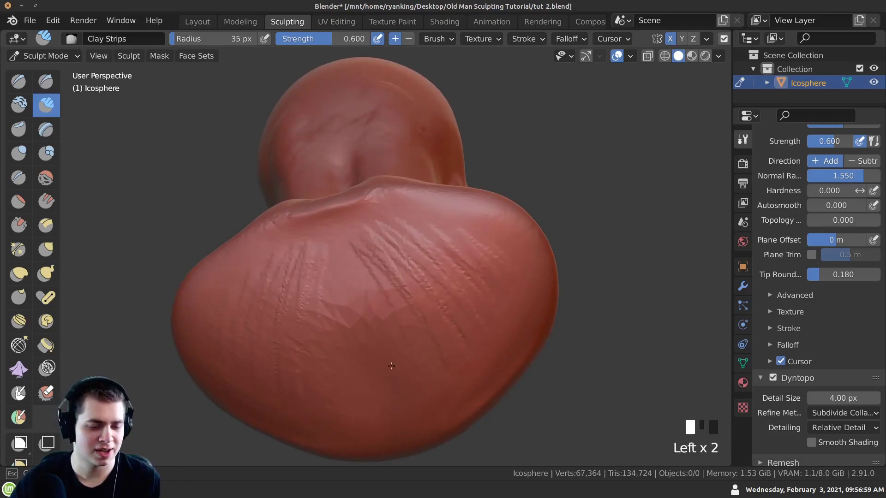
pyautogui.keyDown('ctrl'); pyautogui.moveTo(326, 352); pyautogui.dragTo(352, 307, button='middle'); pyautogui.keyUp('ctrl')
# Step: Smooth the stroke marks on the underside of the neck base
pyautogui.keyDown('shift'); pyautogui.click(352, 249); pyautogui.keyUp('shift')
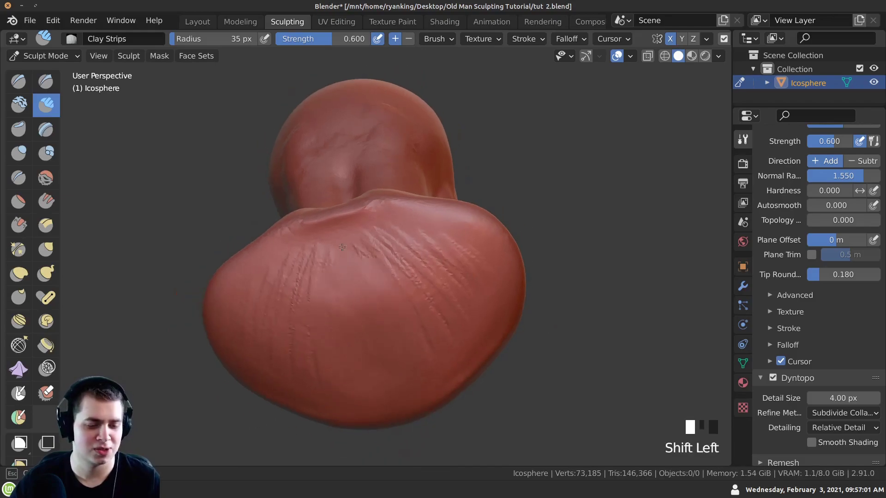
pyautogui.keyDown('shift'); pyautogui.moveTo(439, 356); pyautogui.dragTo(348, 268); pyautogui.keyUp('shift')
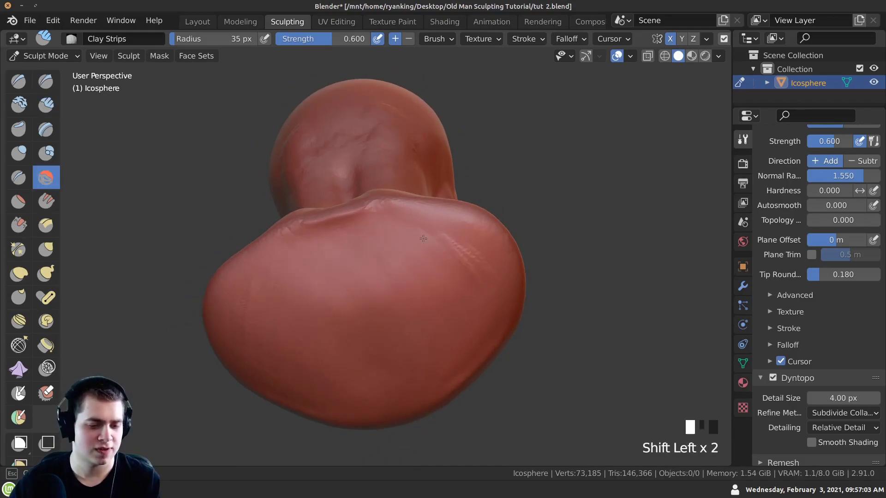
pyautogui.keyDown('shift'); pyautogui.moveTo(482, 330); pyautogui.dragTo(322, 309); pyautogui.keyUp('shift')
pyautogui.moveTo(270, 268); pyautogui.dragTo(325, 348, button='middle')
pyautogui.moveTo(330, 282); pyautogui.dragTo(304, 306)
pyautogui.moveTo(443, 296); pyautogui.dragTo(350, 297, button='middle')
pyautogui.moveTo(364, 295)
pyautogui.mouseDown(button='middle')
pyautogui.moveTo(271, 306)
pyautogui.moveTo(247, 320)
pyautogui.moveTo(231, 299)
pyautogui.moveTo(182, 332)
pyautogui.moveTo(194, 320)
pyautogui.moveTo(184, 319)
pyautogui.moveTo(323, 342)
pyautogui.moveTo(352, 283)
pyautogui.moveTo(338, 293)
pyautogui.moveTo(316, 231)
pyautogui.mouseUp(button='middle')
pyautogui.click(329, 189)
pyautogui.moveTo(346, 287); pyautogui.dragTo(347, 295)
pyautogui.moveTo(268, 320)
pyautogui.mouseDown(button='middle')
pyautogui.moveTo(235, 300)
pyautogui.moveTo(285, 301)
pyautogui.moveTo(323, 288)
pyautogui.mouseUp(button='middle')
# Step: Adjust the shape of the neck and shoulders using the Grab brush with a 132 px radius
pyautogui.press('g')
pyautogui.moveTo(330, 250)
pyautogui.keyDown('ctrl'); pyautogui.mouseDown(button='middle')
pyautogui.moveTo(332, 282)
pyautogui.moveTo(333, 275)
pyautogui.mouseUp(button='middle'); pyautogui.keyUp('ctrl')
pyautogui.moveTo(333, 275); pyautogui.dragTo(338, 277)
pyautogui.moveTo(334, 276); pyautogui.dragTo(339, 278)
pyautogui.moveTo(336, 278); pyautogui.dragTo(354, 299)
pyautogui.moveTo(356, 312); pyautogui.dragTo(362, 313)
pyautogui.moveTo(363, 323); pyautogui.dragTo(376, 336)
pyautogui.moveTo(373, 343); pyautogui.dragTo(380, 340)
pyautogui.moveTo(357, 313); pyautogui.dragTo(345, 296)
pyautogui.moveTo(336, 292); pyautogui.dragTo(356, 234, button='middle')
pyautogui.moveTo(356, 234); pyautogui.dragTo(364, 194)
pyautogui.moveTo(364, 194)
pyautogui.mouseDown(button='middle')
pyautogui.moveTo(128, 290)
pyautogui.moveTo(319, 217)
pyautogui.mouseUp(button='middle')
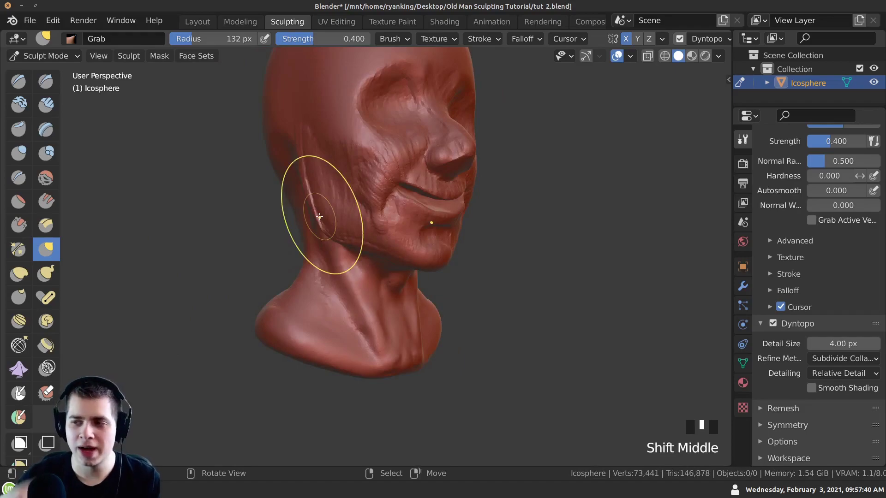
pyautogui.moveTo(366, 233); pyautogui.dragTo(425, 272, button='middle')
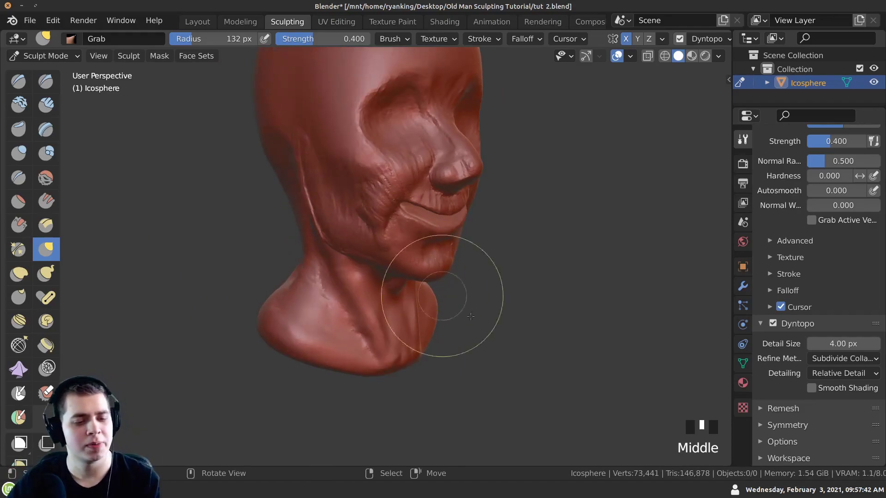
# Step: Switch to the Layout workspace and reset the 3D cursor to the world origin
pyautogui.click(196, 21)
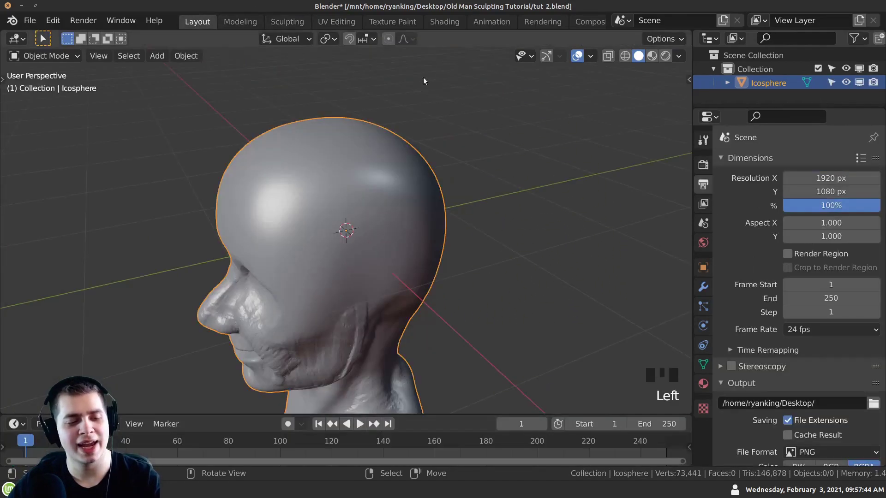
pyautogui.moveTo(206, 311); pyautogui.dragTo(291, 290, button='middle')
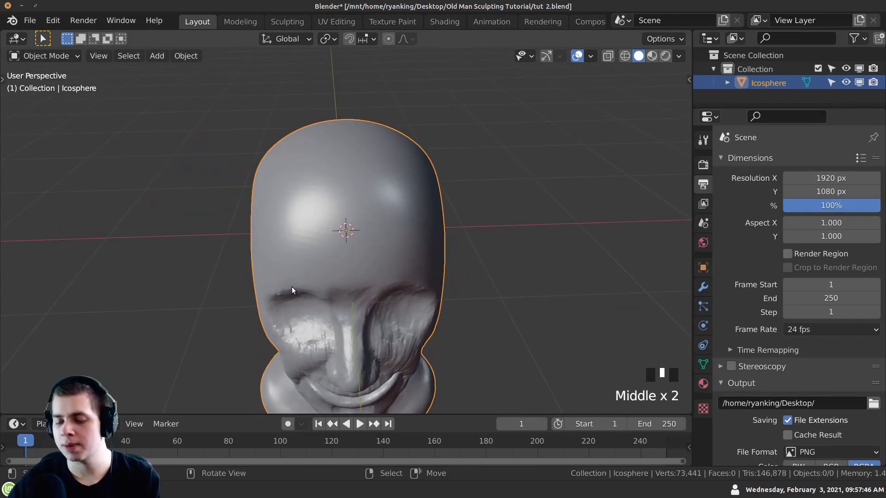
pyautogui.hotkey('shift', 'c')
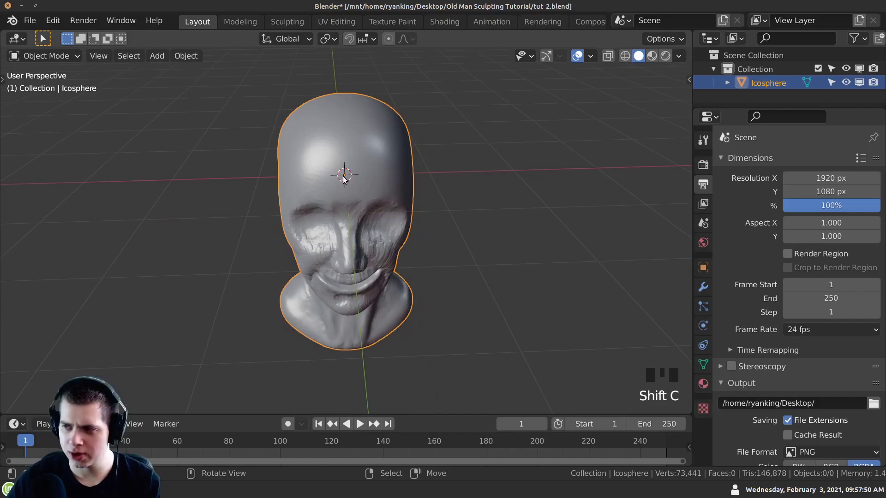
pyautogui.moveTo(248, 253); pyautogui.dragTo(235, 239, button='middle')
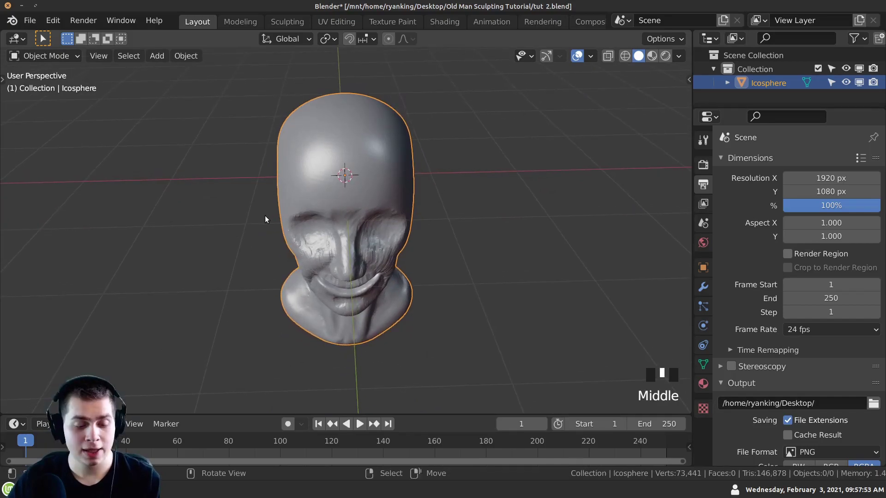
pyautogui.hotkey('shift', 's')
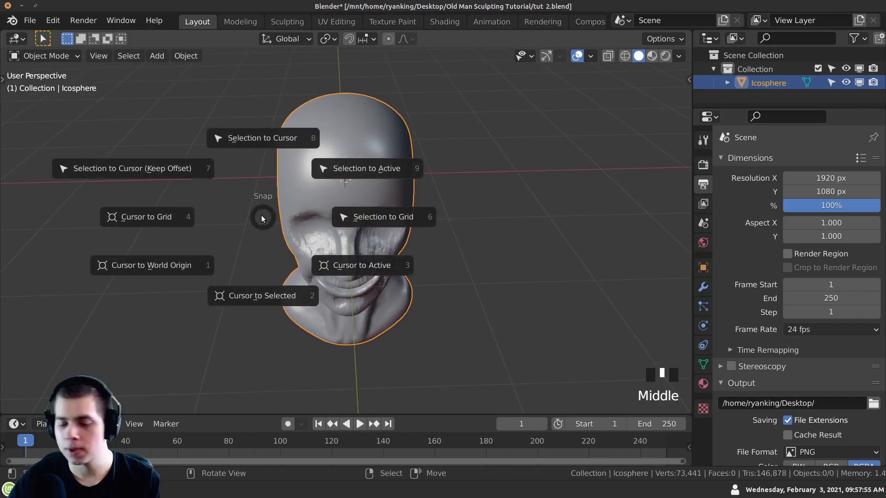
pyautogui.press('Escape')
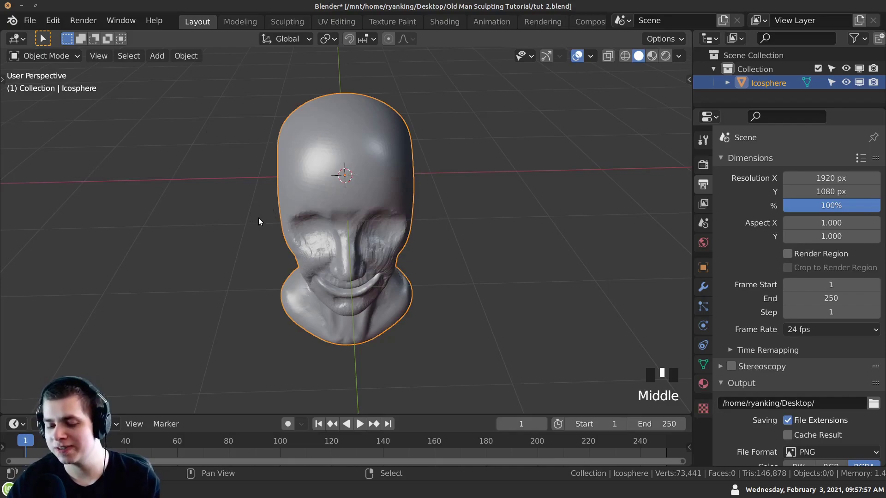
# Step: Add a UV sphere at the 3D cursor and enter Edit Mode on it
pyautogui.hotkey('shift', 'a')
pyautogui.moveTo(239, 202)
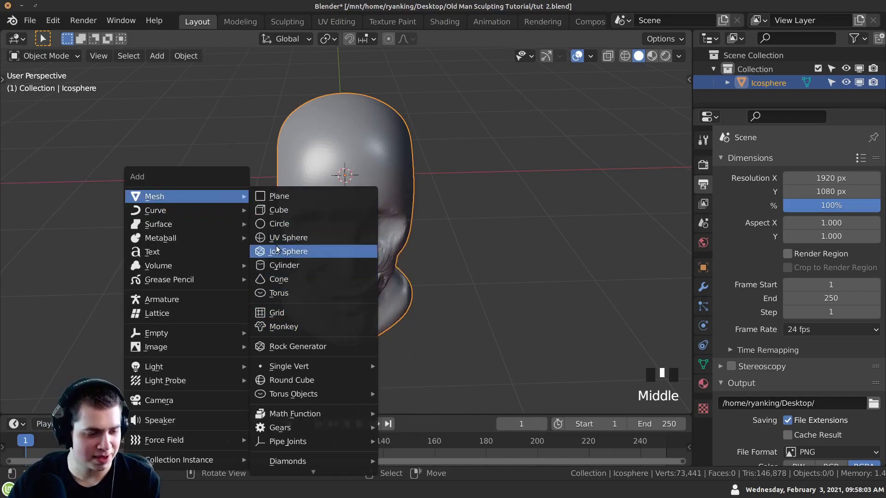
pyautogui.click(299, 239)
pyautogui.moveTo(245, 230); pyautogui.dragTo(351, 295, button='middle')
pyautogui.press('Tab')
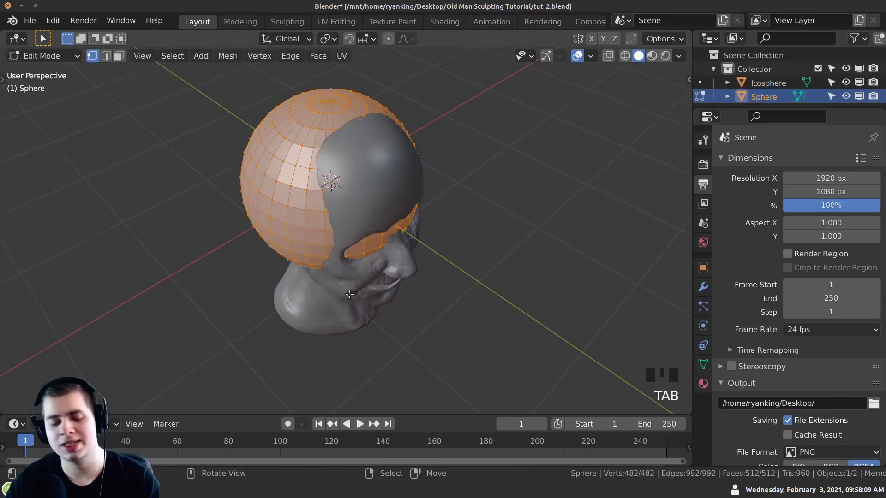
# Step: Move the sphere's mesh to the front of the face near one eye socket and scale it down
pyautogui.moveTo(324, 236); pyautogui.dragTo(307, 201, button='middle')
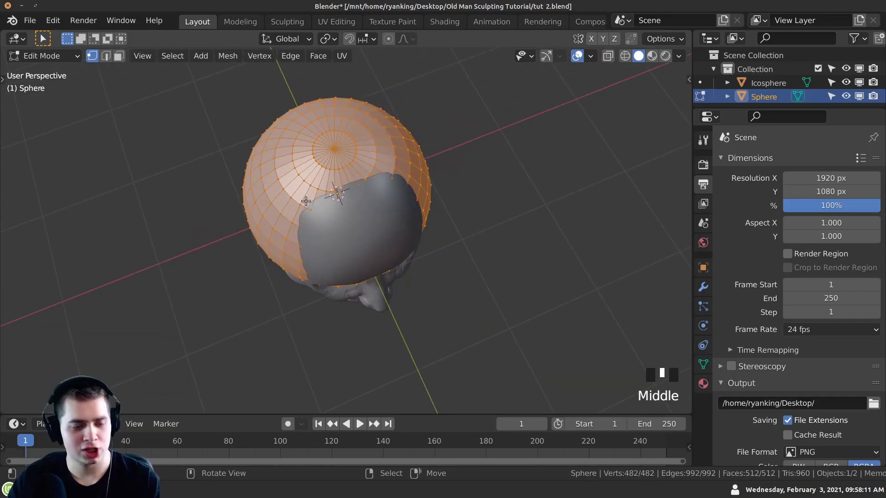
pyautogui.press('g')
pyautogui.click(218, 257)
pyautogui.press('s')
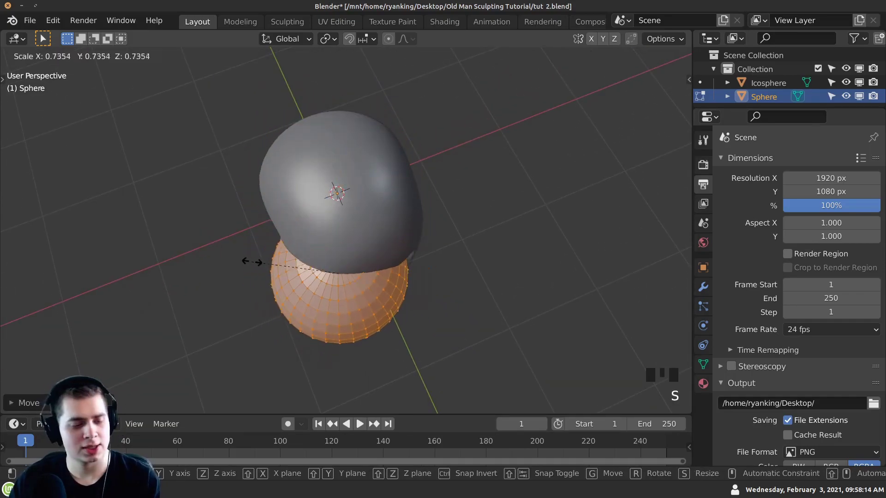
pyautogui.click(297, 271)
pyautogui.moveTo(309, 272); pyautogui.dragTo(374, 175, button='middle')
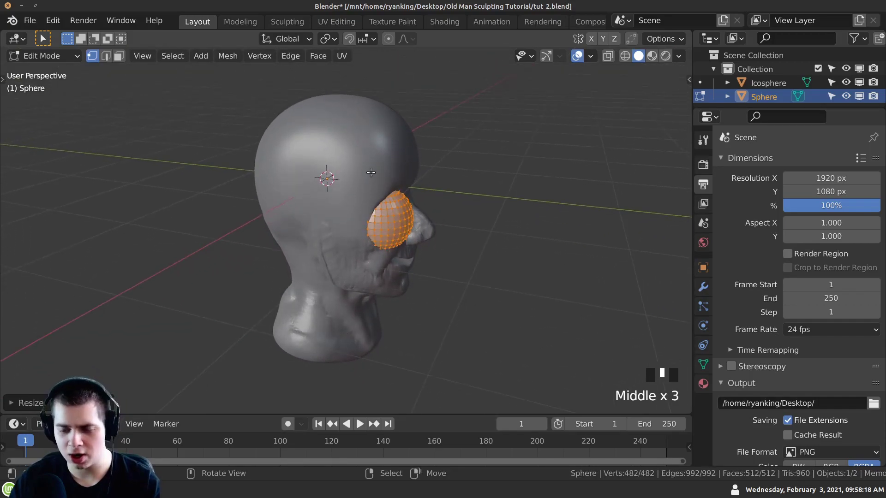
# Step: Rotate the sphere's mesh 90° along the global X axis so its pole faces forward
pyautogui.press('r')
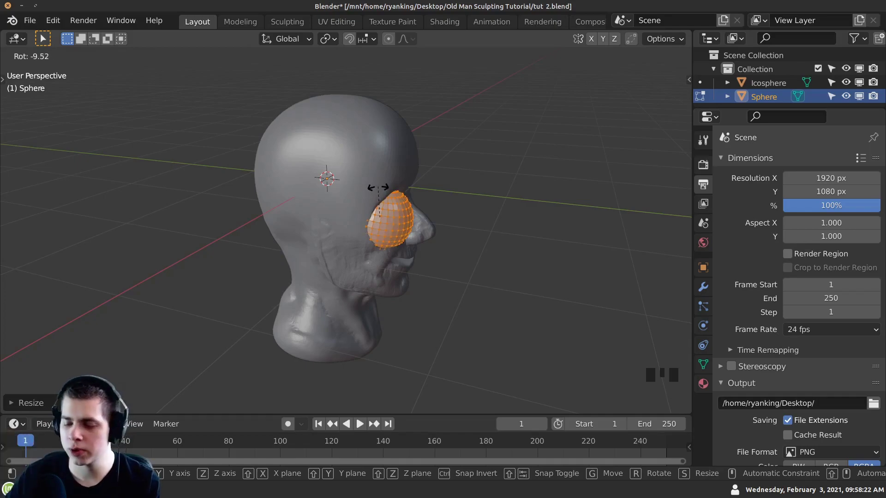
pyautogui.press('x')
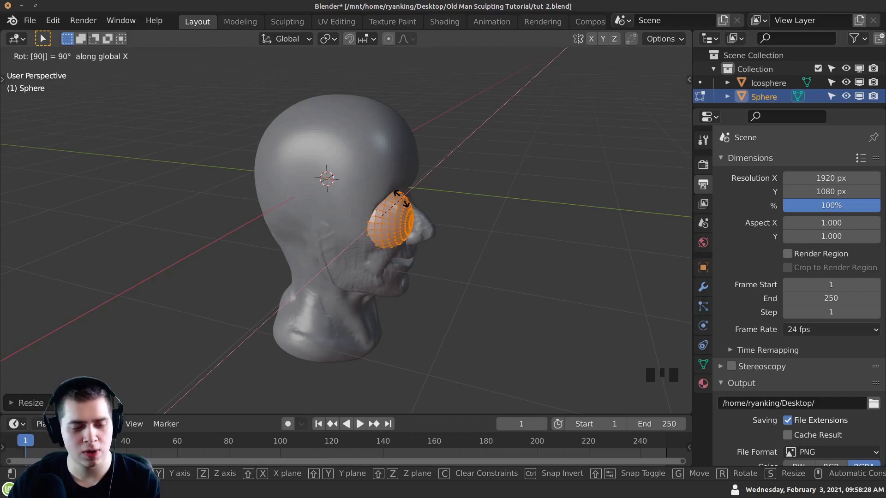
pyautogui.press('Return')
# Step: Scale the eye sphere's mesh down to fit the eye socket and move it into the opening
pyautogui.moveTo(323, 208); pyautogui.dragTo(242, 212, button='middle')
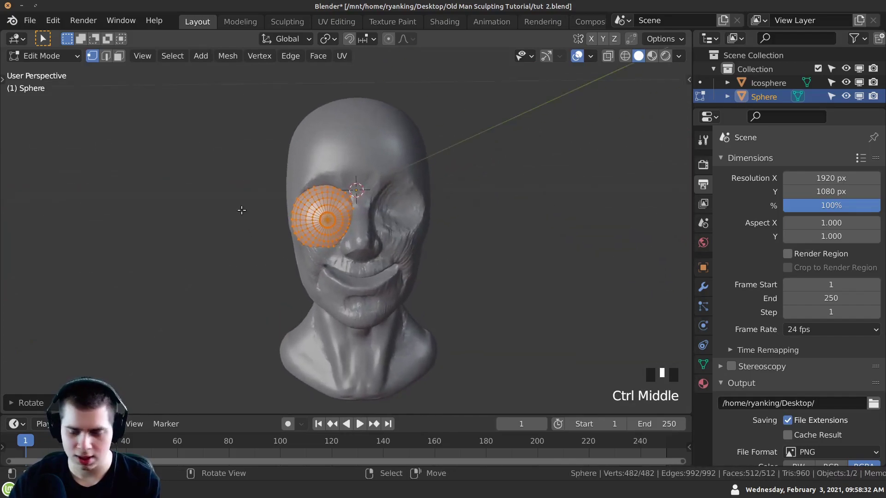
pyautogui.press('s')
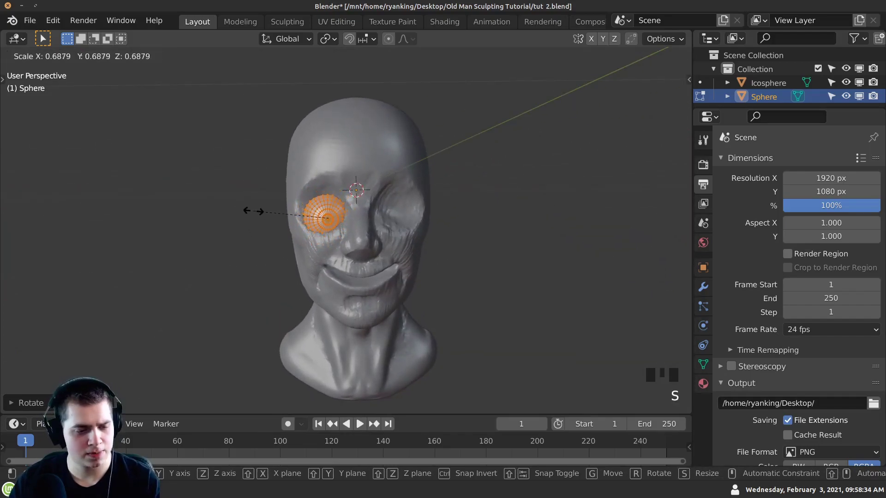
pyautogui.click(261, 218)
pyautogui.moveTo(316, 260); pyautogui.dragTo(401, 221, button='middle')
pyautogui.press('g')
pyautogui.click(346, 217)
# Step: Show the head from the right side in wireframe shading so the sphere inside it can be seen
pyautogui.press('KP_3')
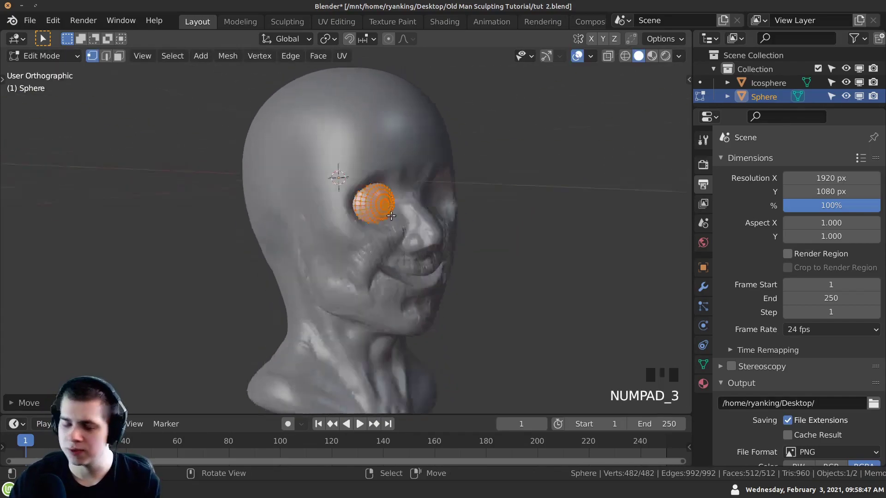
pyautogui.keyDown('shift'); pyautogui.moveTo(256, 216); pyautogui.dragTo(282, 228, button='middle'); pyautogui.keyUp('shift')
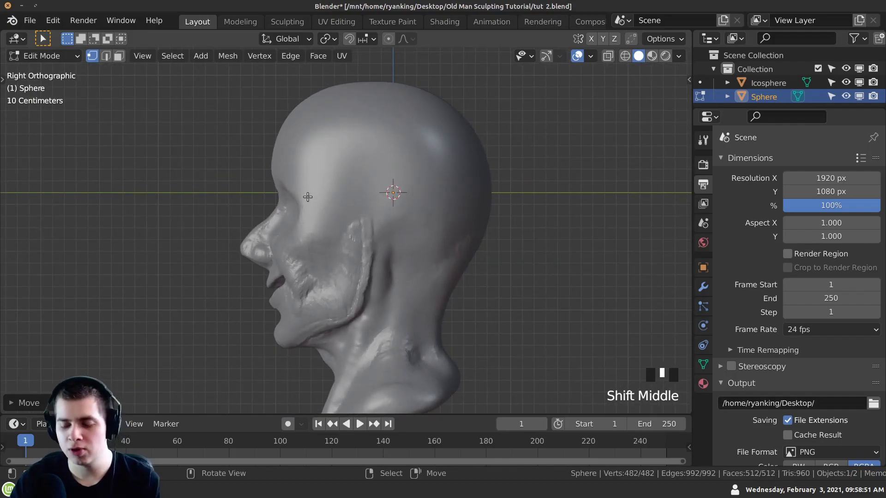
pyautogui.press('z')
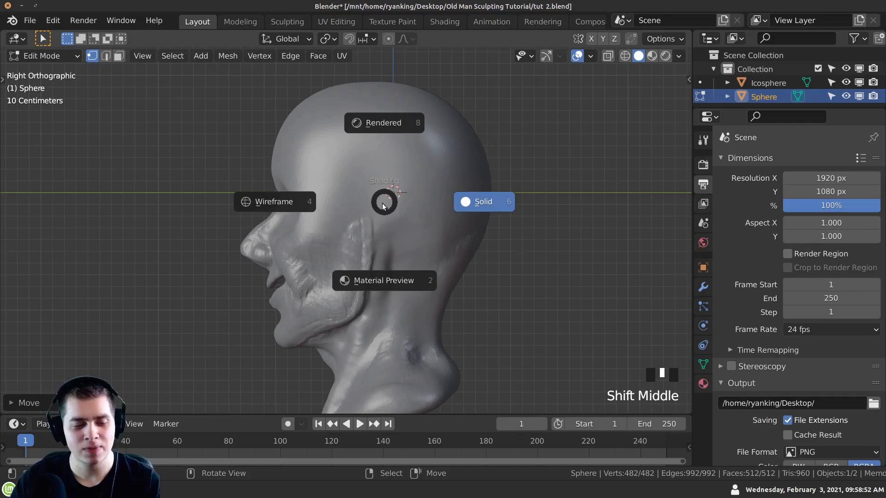
pyautogui.click(215, 199)
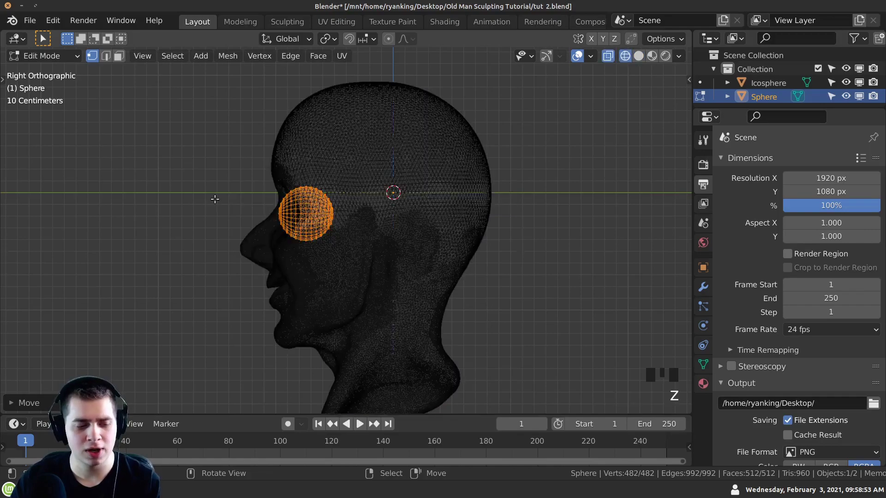
pyautogui.click(637, 56)
pyautogui.click(624, 56)
pyautogui.click(637, 55)
pyautogui.click(624, 56)
# Step: Reposition the sphere's mesh in the right side view so its front sits just within the eye socket's profile
pyautogui.keyDown('ctrl'); pyautogui.moveTo(269, 249); pyautogui.dragTo(295, 207, button='middle'); pyautogui.keyUp('ctrl')
pyautogui.press('KP_3')
pyautogui.press('g')
pyautogui.click(262, 201)
pyautogui.press('g')
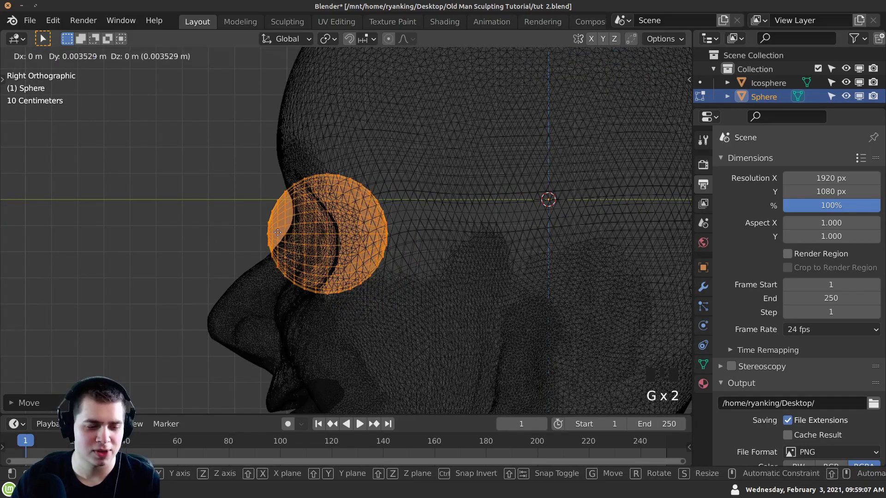
pyautogui.click(302, 230)
# Step: Return the viewport to solid shading with the face seen from the front
pyautogui.moveTo(302, 230); pyautogui.dragTo(297, 279, button='middle')
pyautogui.press('z')
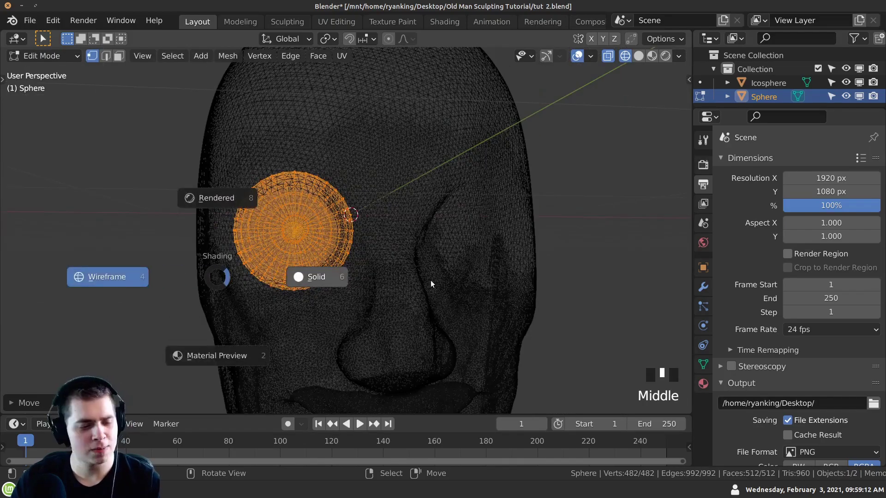
pyautogui.click(430, 286)
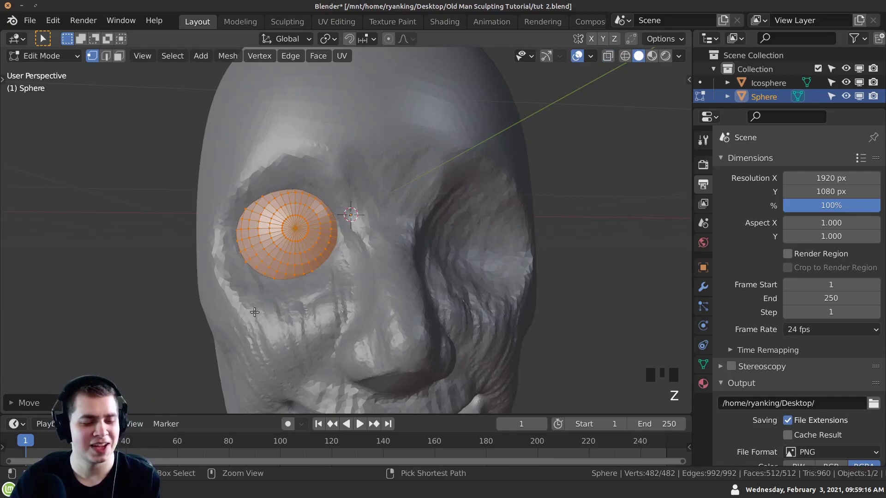
# Step: Scale the sphere's mesh down slightly, by a factor of about 0.96, and shift it within the eye socket
pyautogui.keyDown('ctrl'); pyautogui.moveTo(228, 210); pyautogui.dragTo(218, 254, button='middle'); pyautogui.keyUp('ctrl')
pyautogui.press('s')
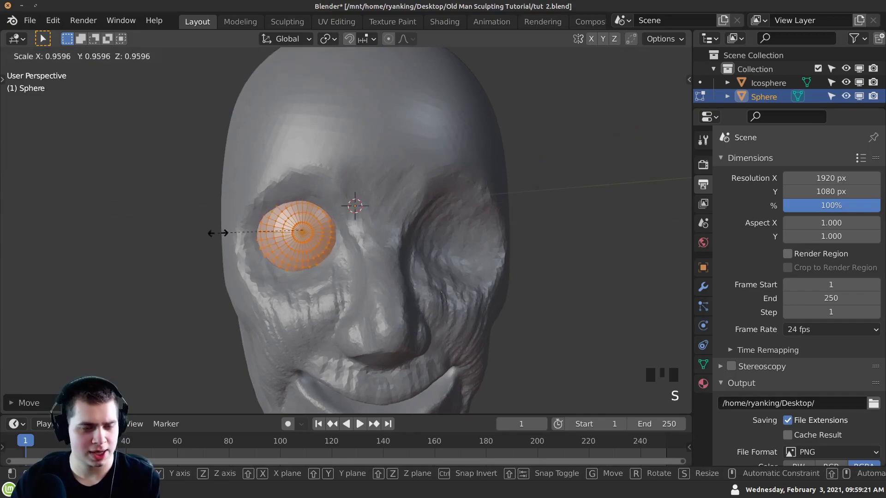
pyautogui.click(223, 243)
pyautogui.moveTo(225, 245); pyautogui.dragTo(130, 245, button='middle')
pyautogui.press('g')
pyautogui.click(314, 267)
pyautogui.press('s')
# Step: Nudge the sphere's mesh from several angles until it sits centred and recessed in the eye socket
pyautogui.moveTo(275, 256); pyautogui.dragTo(304, 275, button='middle')
pyautogui.press('g')
pyautogui.click(248, 252)
pyautogui.press('g')
pyautogui.click(209, 247)
pyautogui.press('g')
pyautogui.click(364, 275)
pyautogui.press('g')
pyautogui.click(364, 274)
pyautogui.press('g')
pyautogui.click(274, 237)
pyautogui.press('g')
pyautogui.click(402, 272)
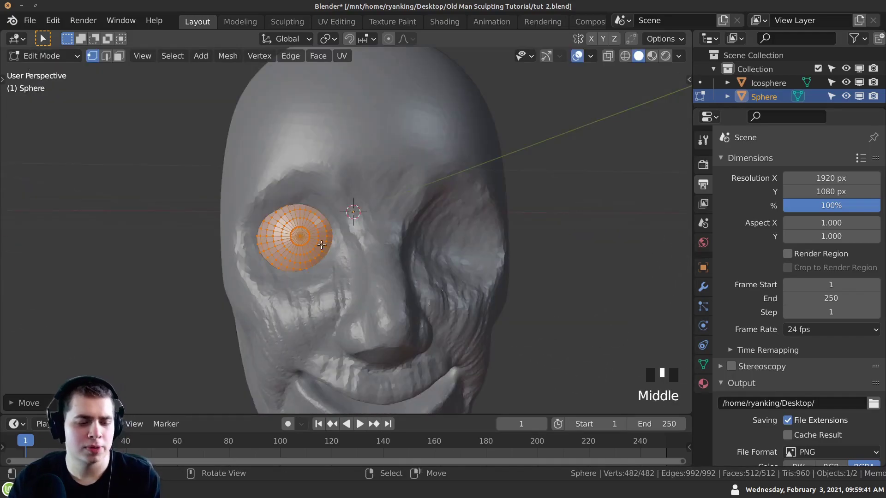
pyautogui.keyDown('ctrl'); pyautogui.moveTo(319, 243); pyautogui.dragTo(310, 252, button='middle'); pyautogui.keyUp('ctrl')
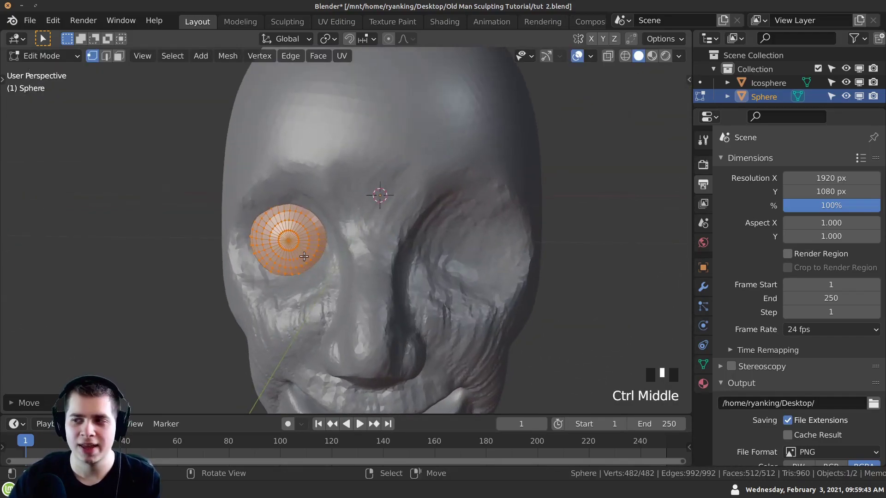
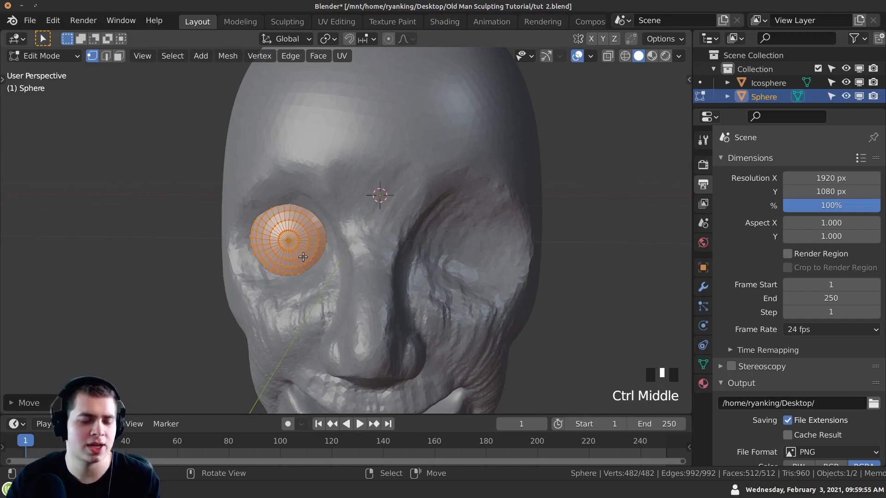
# Step: Shift the sphere's mesh slightly within the eye socket after checking its fit from several angles
pyautogui.moveTo(303, 257); pyautogui.dragTo(307, 281, button='middle')
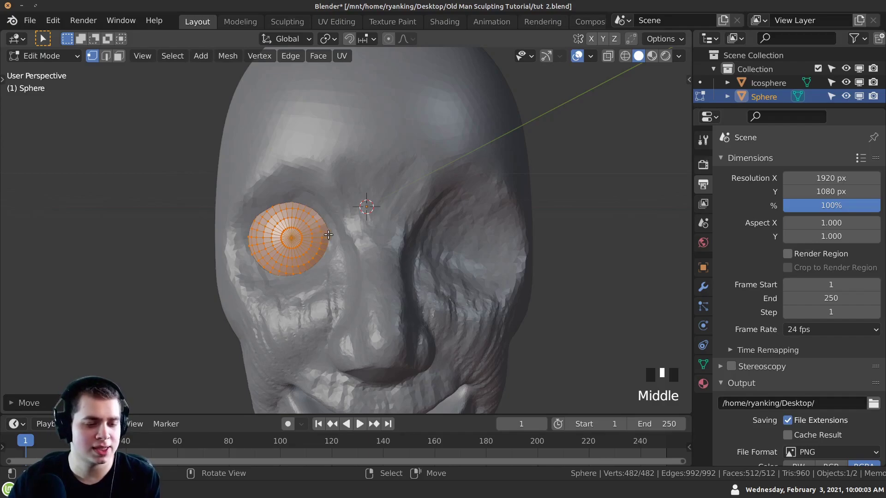
pyautogui.moveTo(425, 242); pyautogui.dragTo(348, 240, button='middle')
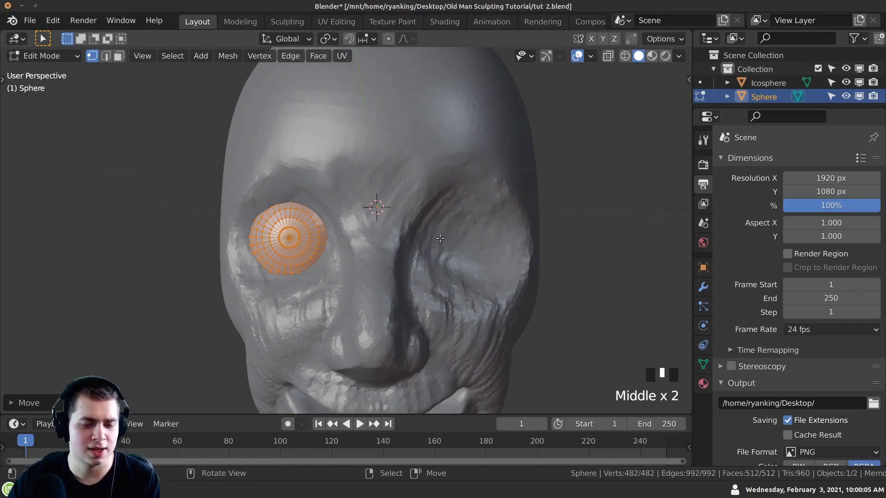
pyautogui.moveTo(292, 285); pyautogui.dragTo(239, 301, button='middle')
pyautogui.moveTo(288, 272); pyautogui.dragTo(271, 262, button='middle')
pyautogui.press('g')
pyautogui.click(302, 267)
# Step: Select the eyeball's two front edge loops and pole vertex, and extrude that cap inward about 0.019 m
pyautogui.moveTo(279, 225); pyautogui.dragTo(343, 212, button='middle')
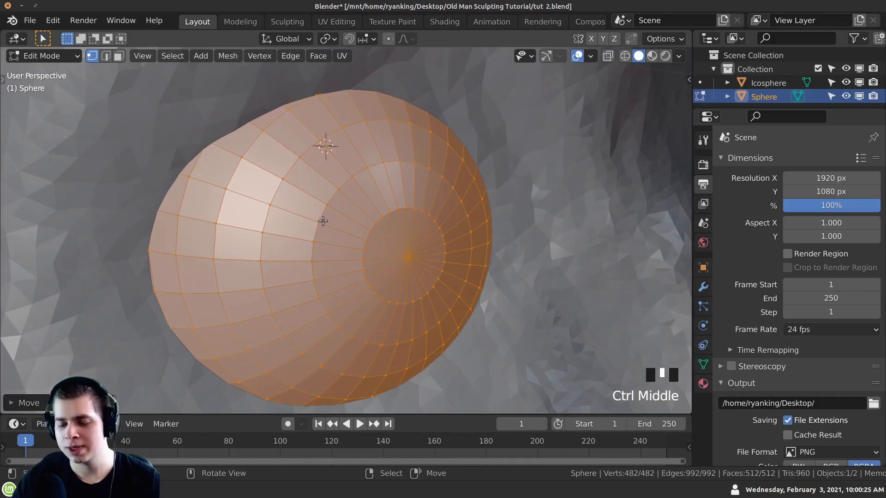
pyautogui.hotkey('alt', 'a')
pyautogui.press('alt')
pyautogui.keyDown('alt'); pyautogui.rightClick(373, 225); pyautogui.keyUp('alt')
pyautogui.press('alt')
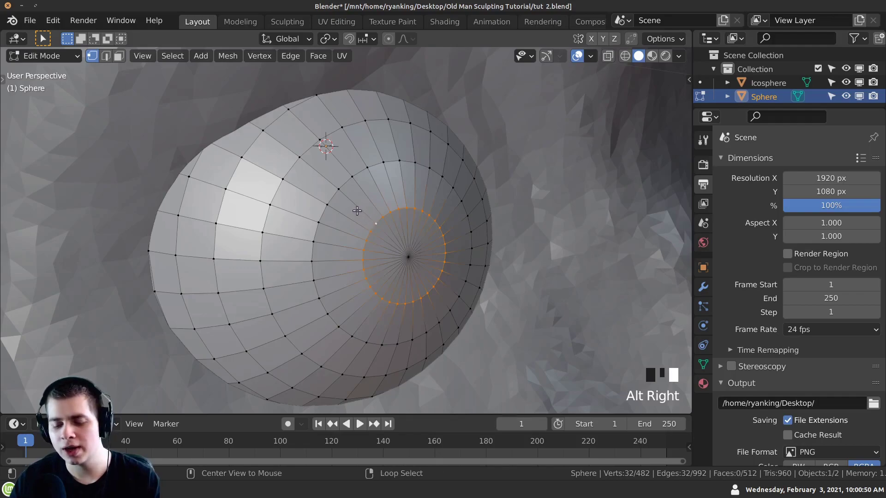
pyautogui.keyDown('alt'); pyautogui.keyDown('shift'); pyautogui.rightClick(333, 198); pyautogui.keyUp('shift'); pyautogui.keyUp('alt')
pyautogui.press('shift')
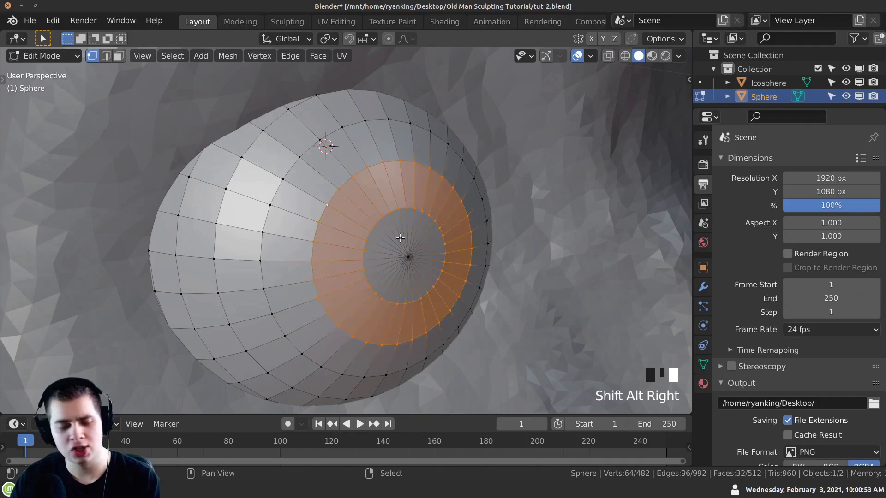
pyautogui.keyDown('shift'); pyautogui.rightClick(407, 258); pyautogui.keyUp('shift')
pyautogui.moveTo(283, 260); pyautogui.dragTo(311, 259, button='middle')
pyautogui.keyDown('ctrl'); pyautogui.moveTo(310, 259); pyautogui.dragTo(346, 312, button='middle'); pyautogui.keyUp('ctrl')
pyautogui.press('KP_Decimal')
pyautogui.moveTo(304, 222); pyautogui.dragTo(308, 244, button='middle')
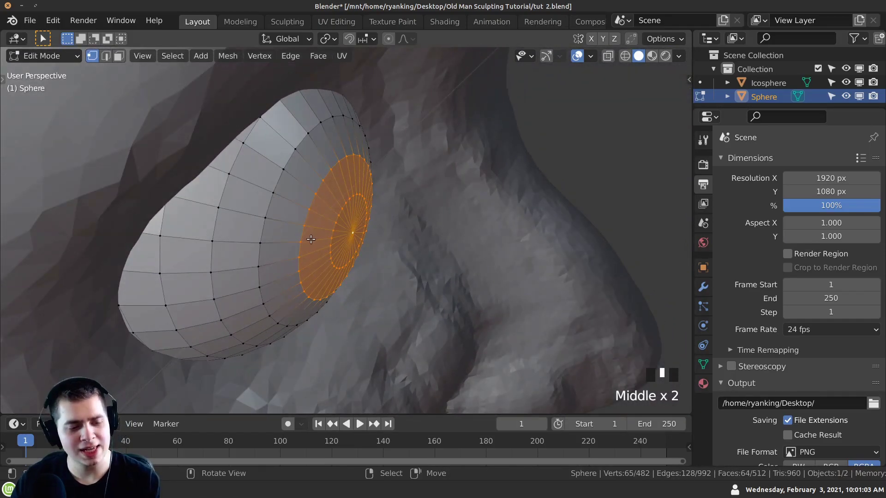
pyautogui.press('e')
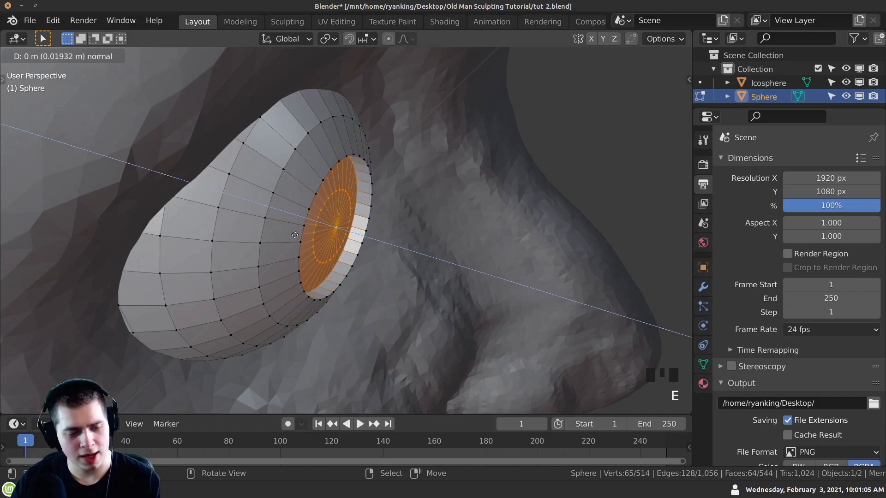
pyautogui.click(295, 235)
# Step: Invert the extruded iris cap by scaling it by -1 along the global Y axis
pyautogui.press('s')
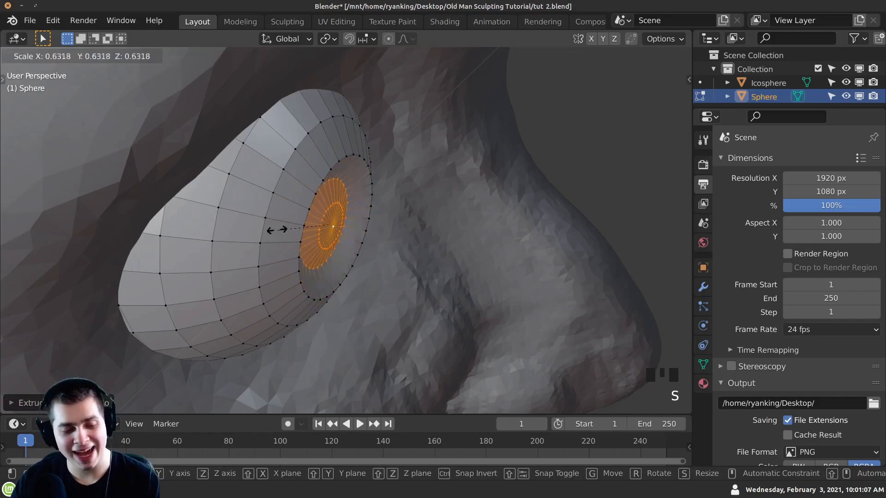
pyautogui.press('y')
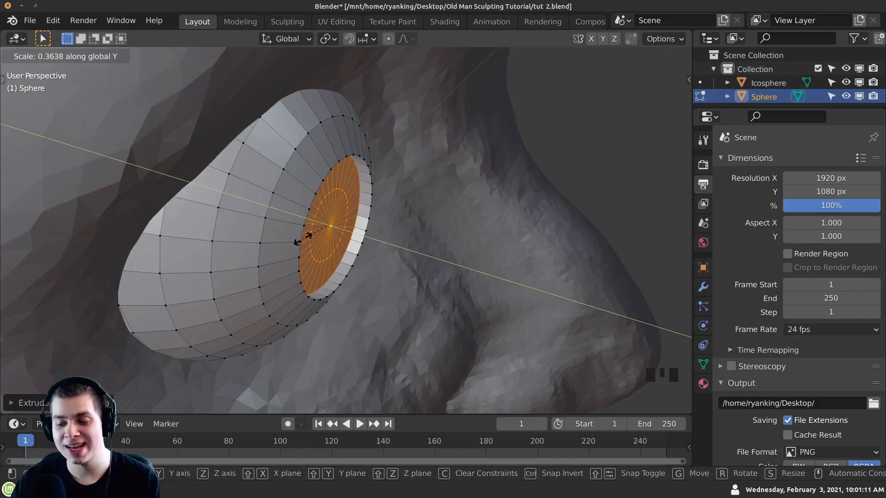
pyautogui.write('-1')
pyautogui.press('Return')
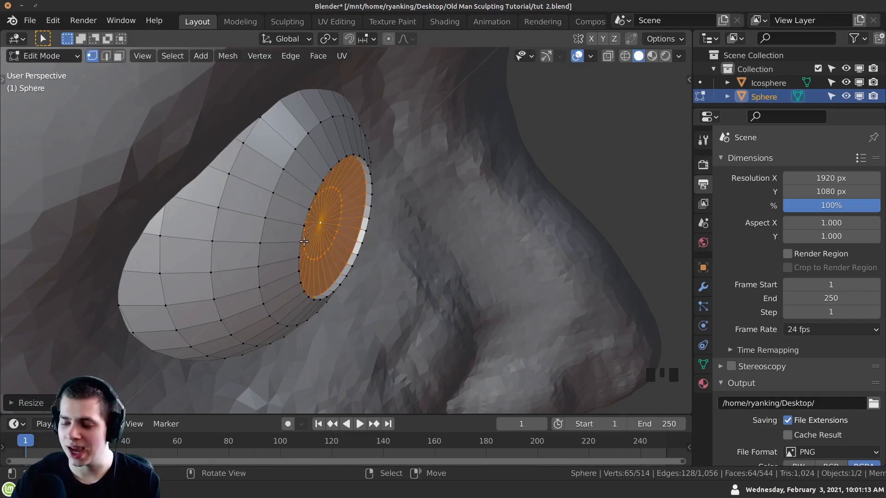
# Step: Reposition the inverted iris cap within the eyeball's front opening and scale it down slightly
pyautogui.moveTo(305, 237); pyautogui.dragTo(311, 228, button='middle')
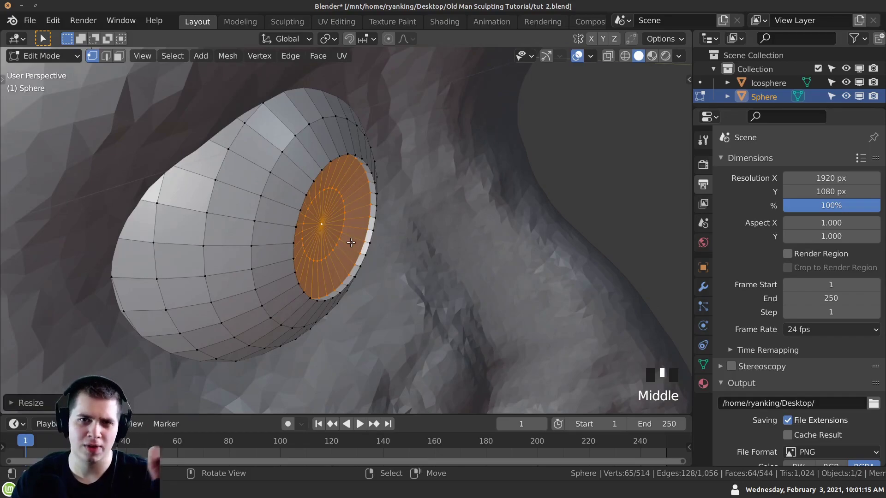
pyautogui.press('g')
pyautogui.moveTo(352, 242); pyautogui.dragTo(221, 219, button='middle')
pyautogui.press('x')
pyautogui.click(305, 227)
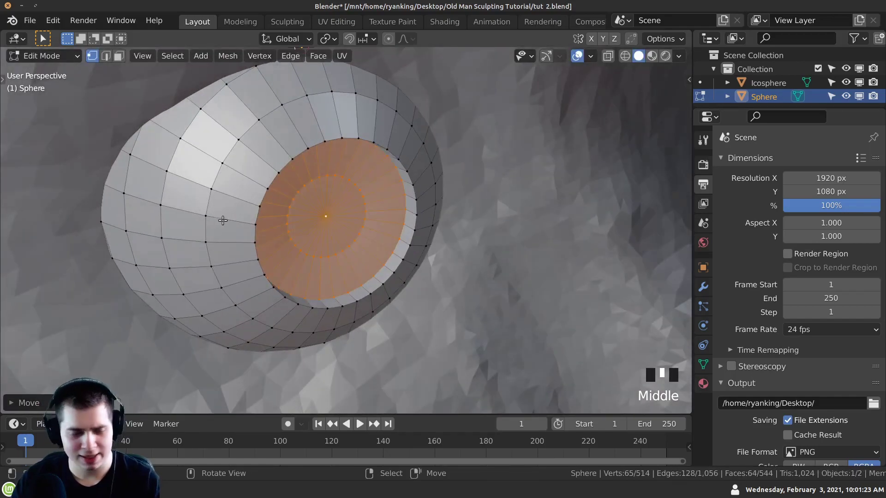
pyautogui.press('s')
pyautogui.click(237, 220)
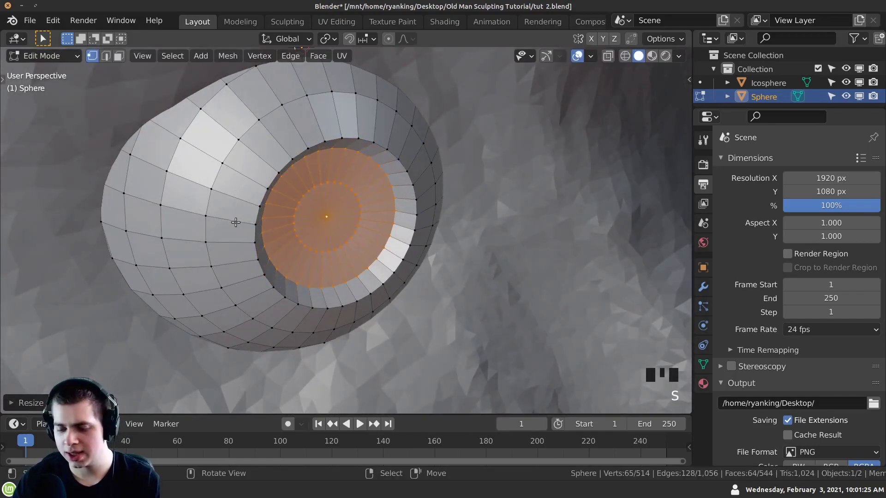
# Step: Leave mesh editing and apply smooth shading to the eyeball
pyautogui.press('Tab')
pyautogui.keyDown('ctrl'); pyautogui.moveTo(241, 247); pyautogui.dragTo(293, 301, button='middle'); pyautogui.keyUp('ctrl')
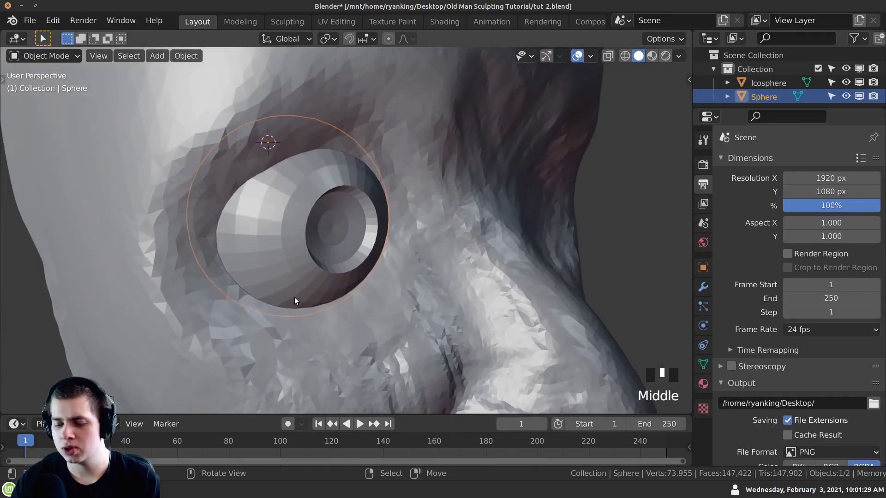
pyautogui.click(190, 56)
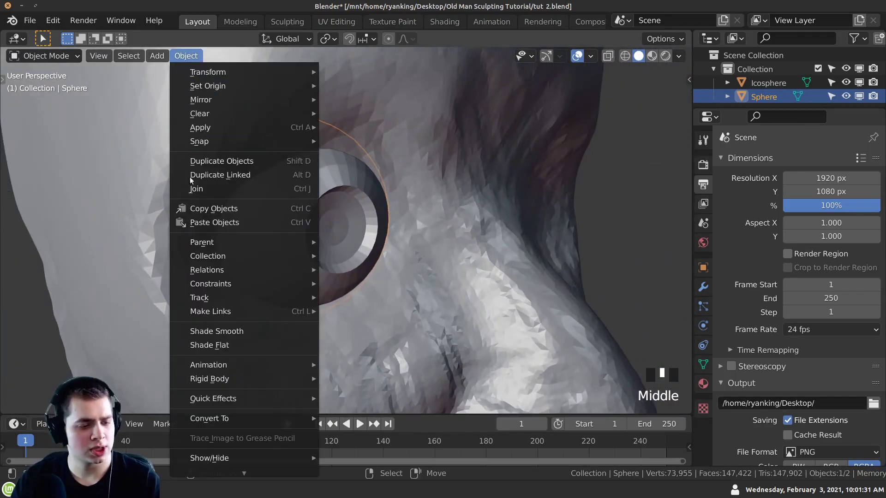
pyautogui.click(206, 330)
pyautogui.moveTo(206, 284); pyautogui.dragTo(201, 179, button='middle')
pyautogui.press('Tab')
pyautogui.press('Tab')
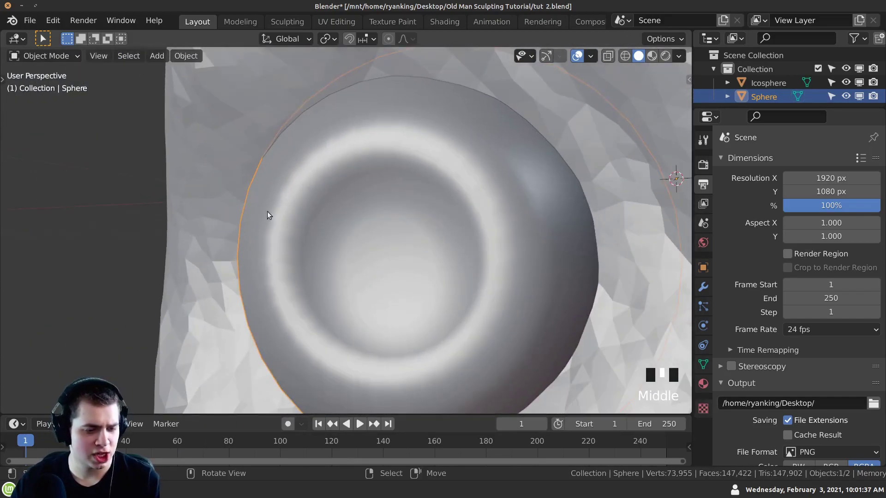
# Step: Add two edge loops to the eyeball, one close to each side of the iris rim, to sharpen its edge
pyautogui.moveTo(313, 225); pyautogui.dragTo(256, 219, button='middle')
pyautogui.press('Tab')
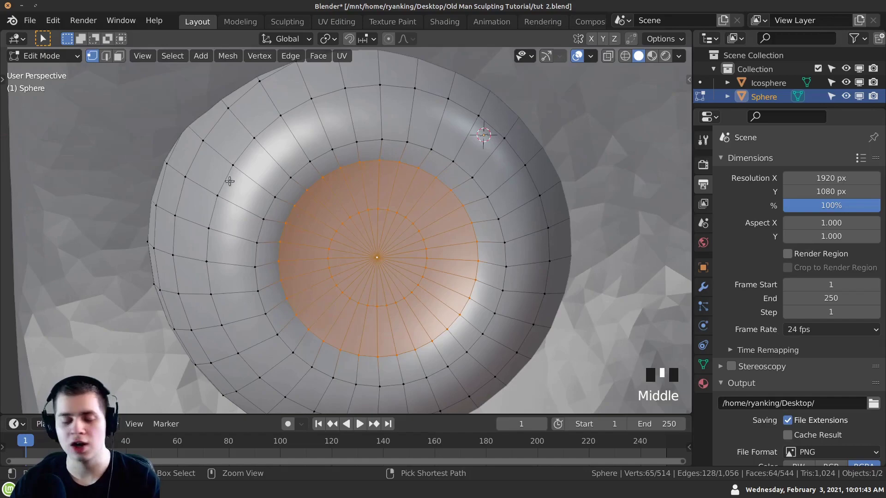
pyautogui.hotkey('ctrl', 'r')
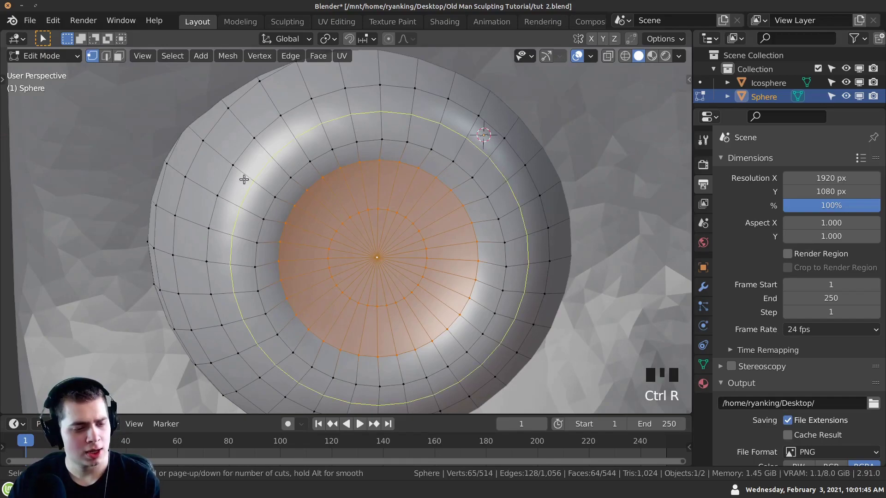
pyautogui.moveTo(246, 176); pyautogui.dragTo(266, 190)
pyautogui.moveTo(265, 191); pyautogui.dragTo(291, 217, button='middle')
pyautogui.hotkey('ctrl', 'r')
pyautogui.moveTo(292, 218); pyautogui.dragTo(277, 217)
pyautogui.moveTo(277, 216)
pyautogui.mouseDown(button='middle')
pyautogui.moveTo(249, 226)
pyautogui.moveTo(239, 248)
pyautogui.moveTo(276, 331)
pyautogui.moveTo(310, 229)
pyautogui.moveTo(360, 338)
pyautogui.moveTo(290, 326)
pyautogui.moveTo(267, 248)
pyautogui.moveTo(336, 247)
pyautogui.moveTo(310, 215)
pyautogui.moveTo(303, 241)
pyautogui.moveTo(249, 200)
pyautogui.moveTo(270, 207)
pyautogui.moveTo(247, 182)
pyautogui.mouseUp(button='middle')
pyautogui.press('Tab')
pyautogui.press('Tab')
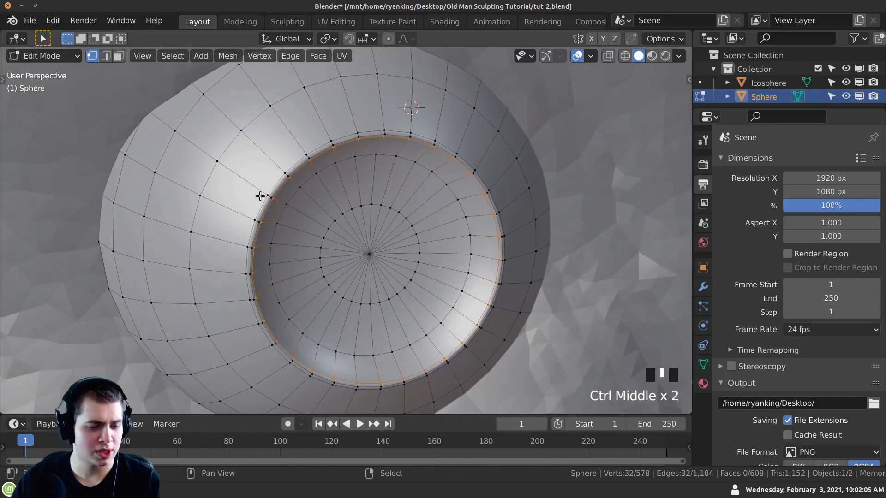
# Step: Select the iris rim loops, the inner loops and the centre vertex, scale them down slightly, and leave mesh editing
pyautogui.keyDown('alt'); pyautogui.keyDown('shift'); pyautogui.rightClick(260, 199); pyautogui.keyUp('shift'); pyautogui.keyUp('alt')
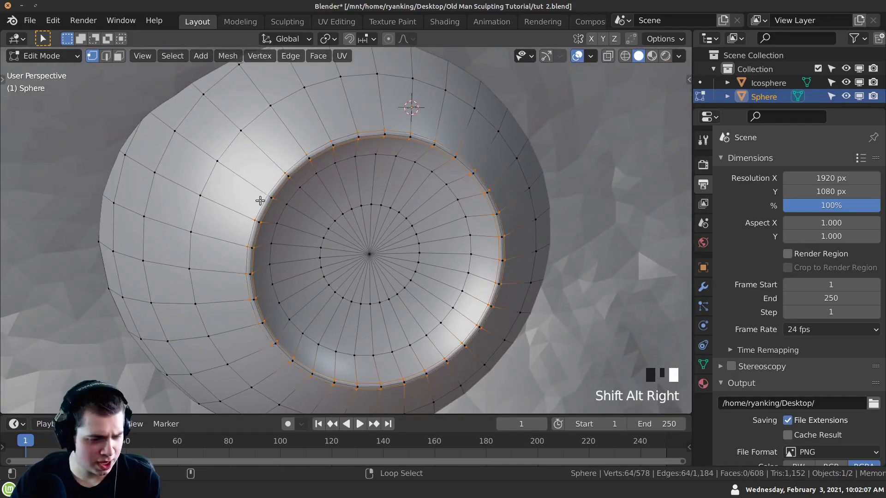
pyautogui.keyDown('alt'); pyautogui.keyDown('shift'); pyautogui.rightClick(268, 205); pyautogui.keyUp('shift'); pyautogui.keyUp('alt')
pyautogui.keyDown('alt'); pyautogui.keyDown('shift'); pyautogui.rightClick(267, 204); pyautogui.keyUp('shift'); pyautogui.keyUp('alt')
pyautogui.keyDown('alt'); pyautogui.keyDown('shift'); pyautogui.rightClick(264, 202); pyautogui.keyUp('shift'); pyautogui.keyUp('alt')
pyautogui.keyDown('alt'); pyautogui.keyDown('shift'); pyautogui.rightClick(265, 204); pyautogui.keyUp('shift'); pyautogui.keyUp('alt')
pyautogui.keyDown('alt'); pyautogui.keyDown('shift'); pyautogui.rightClick(270, 207); pyautogui.keyUp('shift'); pyautogui.keyUp('alt')
pyautogui.keyDown('alt'); pyautogui.keyDown('shift'); pyautogui.rightClick(283, 212); pyautogui.keyUp('shift'); pyautogui.keyUp('alt')
pyautogui.keyDown('alt'); pyautogui.keyDown('shift'); pyautogui.rightClick(325, 233); pyautogui.keyUp('shift'); pyautogui.keyUp('alt')
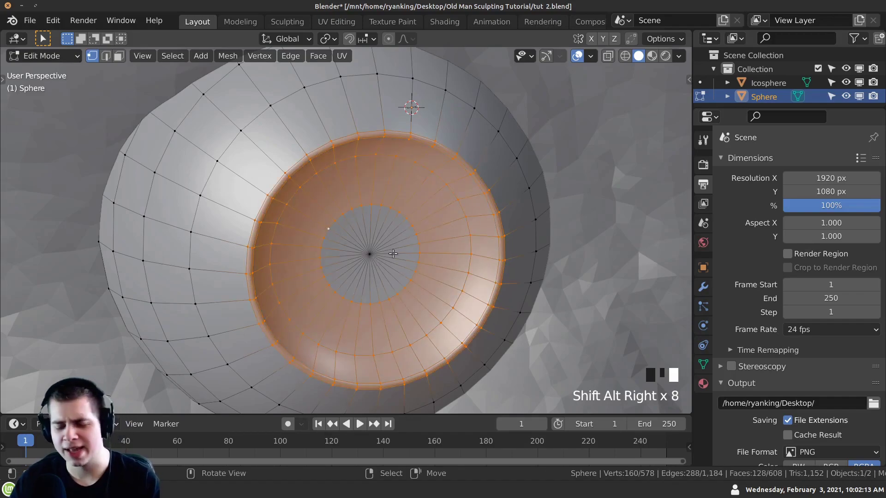
pyautogui.keyDown('shift'); pyautogui.rightClick(370, 254); pyautogui.keyUp('shift')
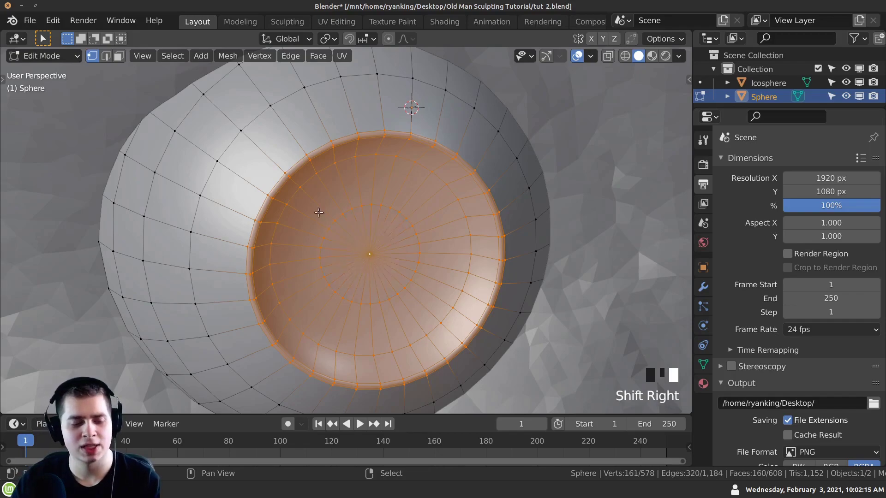
pyautogui.moveTo(370, 254); pyautogui.dragTo(249, 226, button='middle')
pyautogui.press('s')
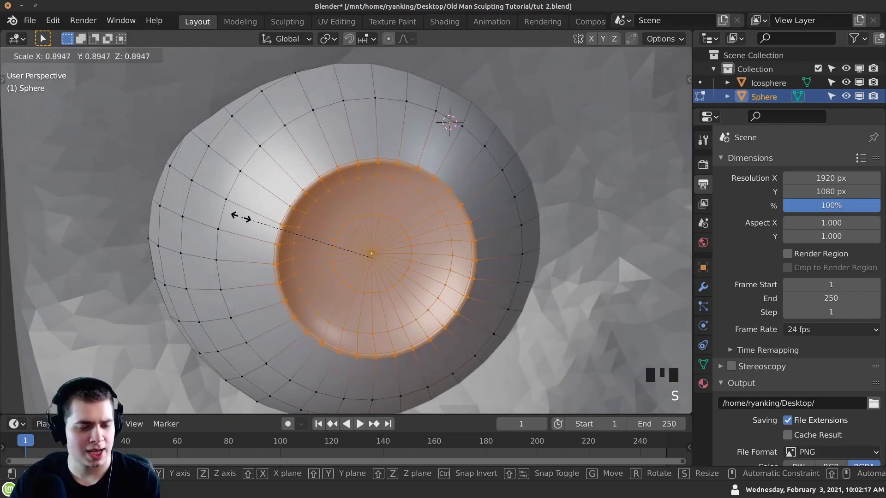
pyautogui.click(248, 223)
pyautogui.press('Tab')
# Step: Select the head mesh and set it up for sculpting in the Sculpting workspace with Dyntopo enabled
pyautogui.keyDown('ctrl'); pyautogui.moveTo(245, 217); pyautogui.dragTo(380, 334, button='middle'); pyautogui.keyUp('ctrl')
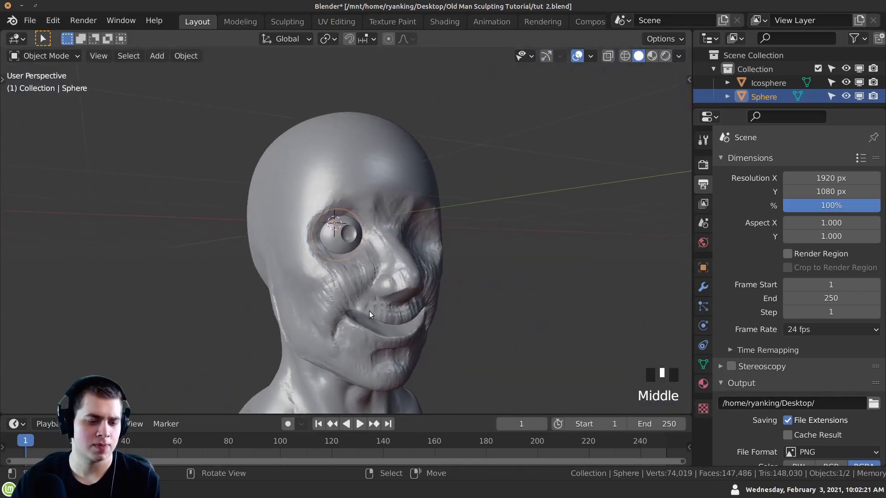
pyautogui.moveTo(323, 284); pyautogui.dragTo(335, 275, button='middle')
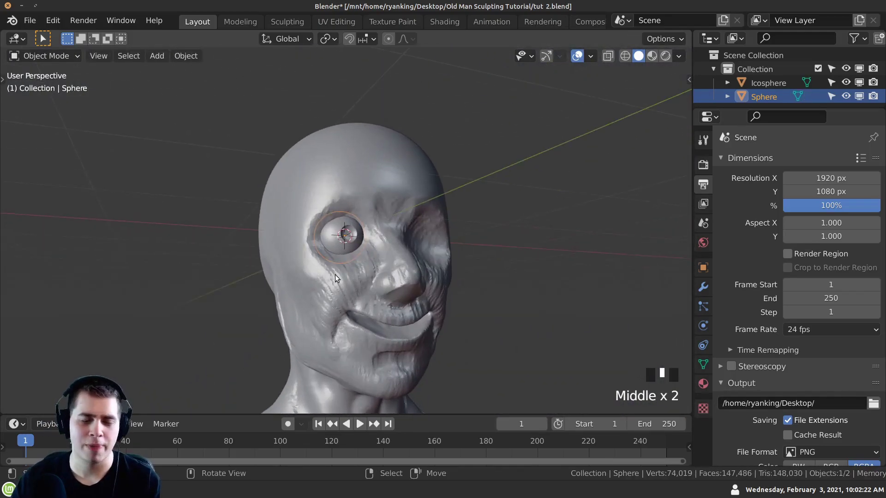
pyautogui.rightClick(342, 173)
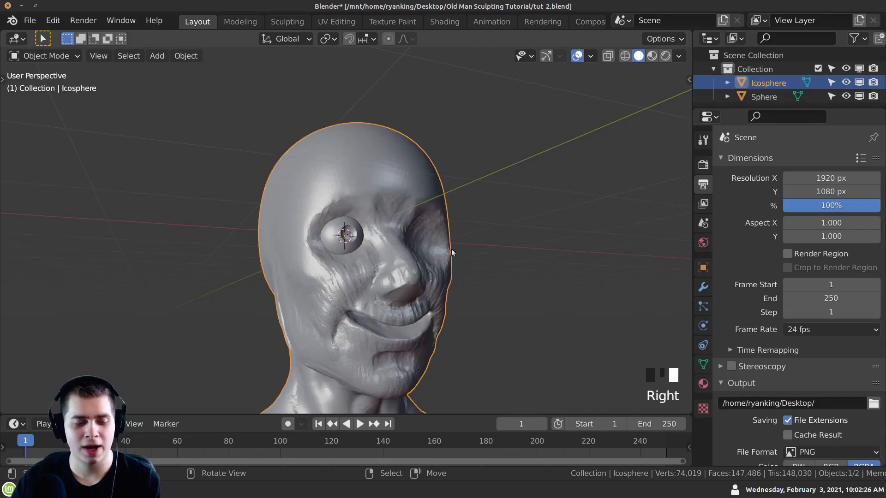
pyautogui.moveTo(325, 303); pyautogui.dragTo(331, 304, button='middle')
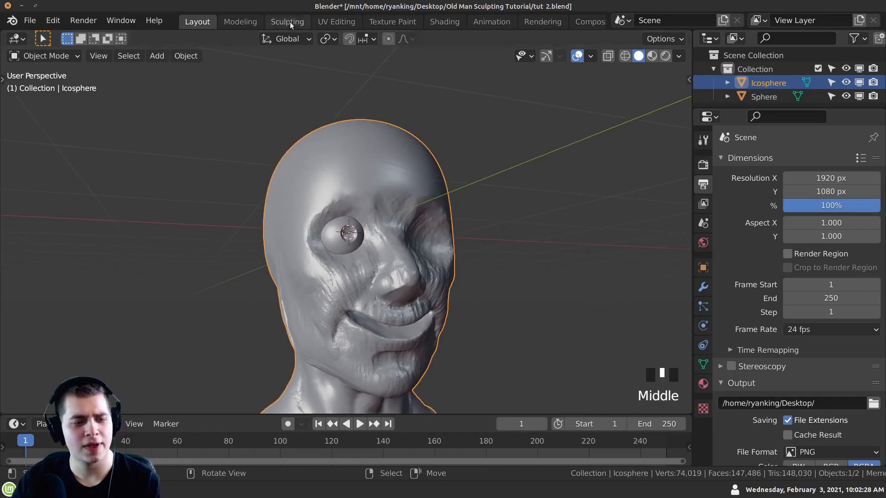
pyautogui.click(38, 56)
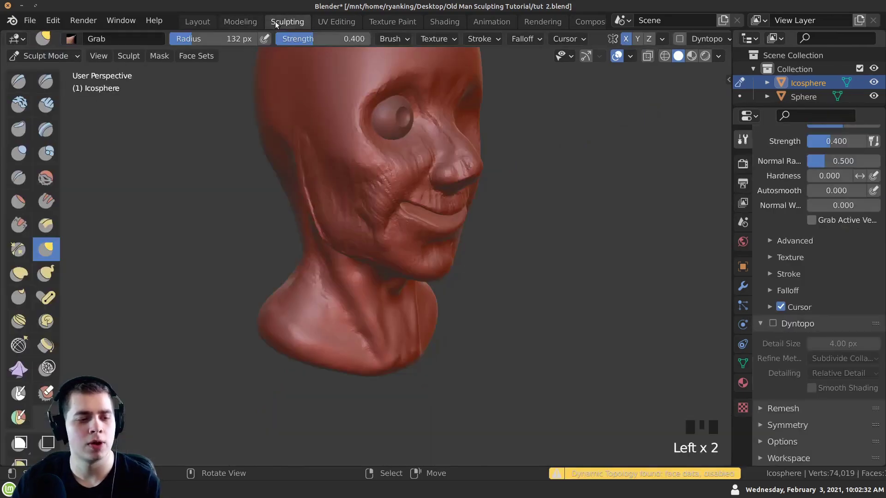
pyautogui.doubleClick(287, 22)
pyautogui.moveTo(402, 195); pyautogui.dragTo(362, 196, button='middle')
pyautogui.keyDown('shift'); pyautogui.moveTo(362, 195); pyautogui.dragTo(359, 221, button='middle'); pyautogui.keyUp('shift')
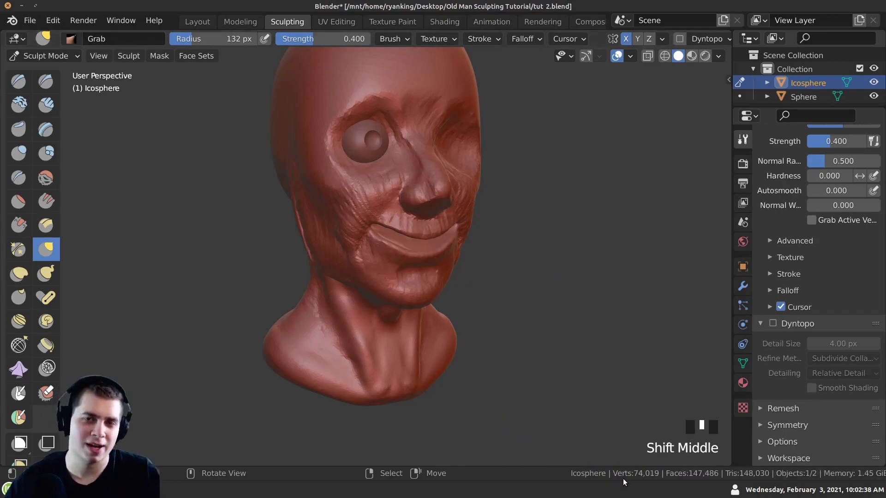
pyautogui.click(773, 323)
pyautogui.click(683, 325)
# Step: Build up an upper eyelid ridge arching over the eyeball with the Clay Strips brush at 35 px radius and 0.600 strength
pyautogui.keyDown('shift'); pyautogui.moveTo(361, 142); pyautogui.dragTo(391, 210, button='middle'); pyautogui.keyUp('shift')
pyautogui.moveTo(381, 209); pyautogui.dragTo(206, 146, button='middle')
pyautogui.scroll(1, 391, 213)
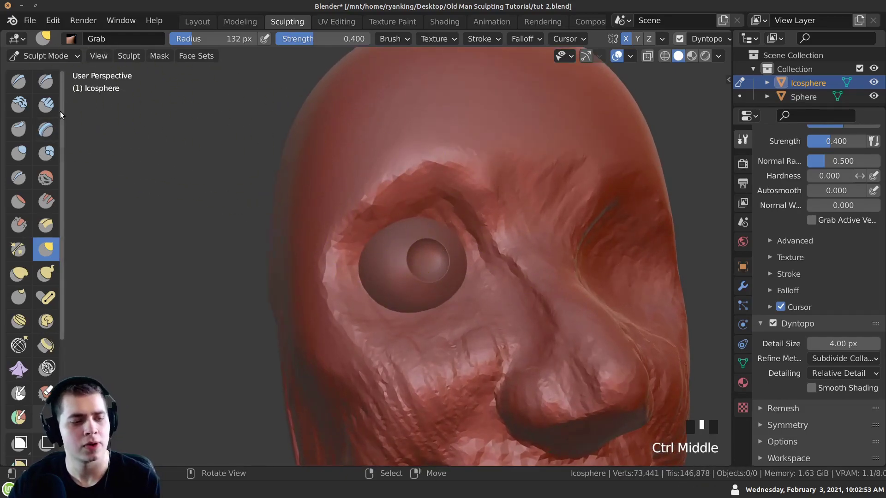
pyautogui.click(46, 105)
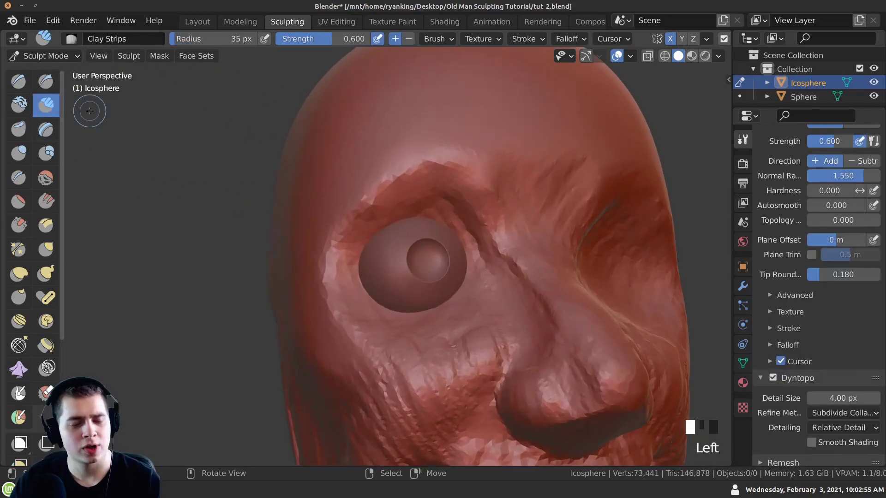
pyautogui.moveTo(441, 266)
pyautogui.keyDown('shift'); pyautogui.mouseDown(button='middle')
pyautogui.moveTo(438, 209)
pyautogui.moveTo(360, 273)
pyautogui.moveTo(389, 263)
pyautogui.moveTo(386, 218)
pyautogui.mouseUp(button='middle'); pyautogui.keyUp('shift')
pyautogui.moveTo(385, 212)
pyautogui.mouseDown()
pyautogui.moveTo(451, 249)
pyautogui.moveTo(340, 248)
pyautogui.moveTo(407, 221)
pyautogui.mouseUp()
pyautogui.moveTo(446, 246)
pyautogui.mouseDown()
pyautogui.moveTo(354, 233)
pyautogui.moveTo(454, 253)
pyautogui.moveTo(438, 235)
pyautogui.mouseUp()
pyautogui.moveTo(434, 237); pyautogui.dragTo(395, 285, button='middle')
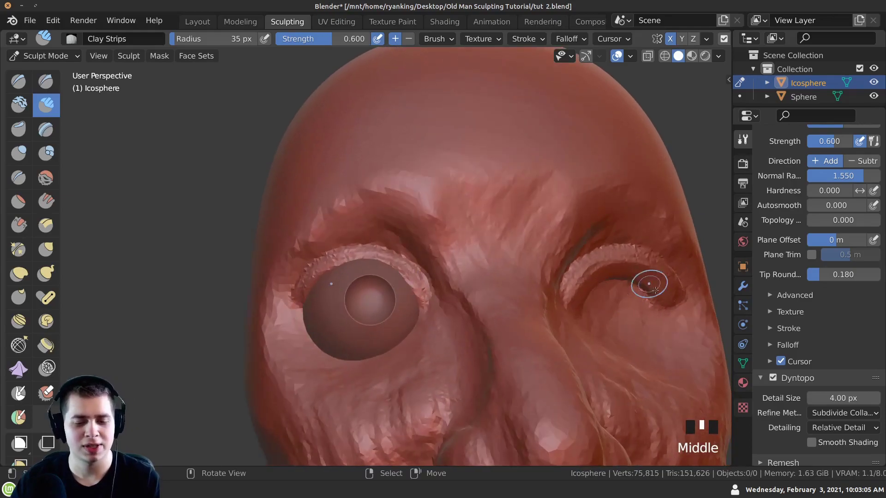
# Step: Thicken the upper eyelid ridge with Clay Strips strokes between the inner and outer corners of the eye
pyautogui.keyDown('ctrl'); pyautogui.moveTo(332, 293); pyautogui.dragTo(593, 326, button='middle'); pyautogui.keyUp('ctrl')
pyautogui.moveTo(446, 312); pyautogui.dragTo(438, 310, button='middle')
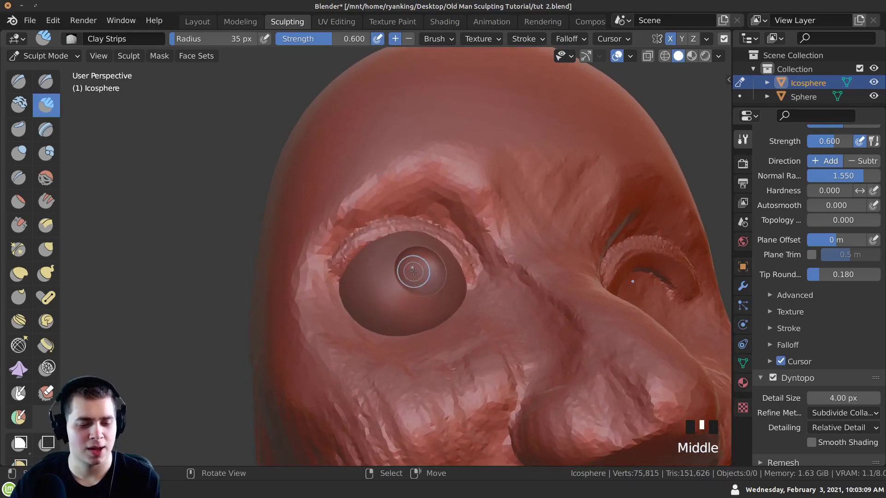
pyautogui.keyDown('ctrl'); pyautogui.moveTo(400, 253); pyautogui.dragTo(394, 250, button='middle'); pyautogui.keyUp('ctrl')
pyautogui.moveTo(461, 253)
pyautogui.mouseDown()
pyautogui.moveTo(452, 245)
pyautogui.moveTo(356, 264)
pyautogui.mouseUp()
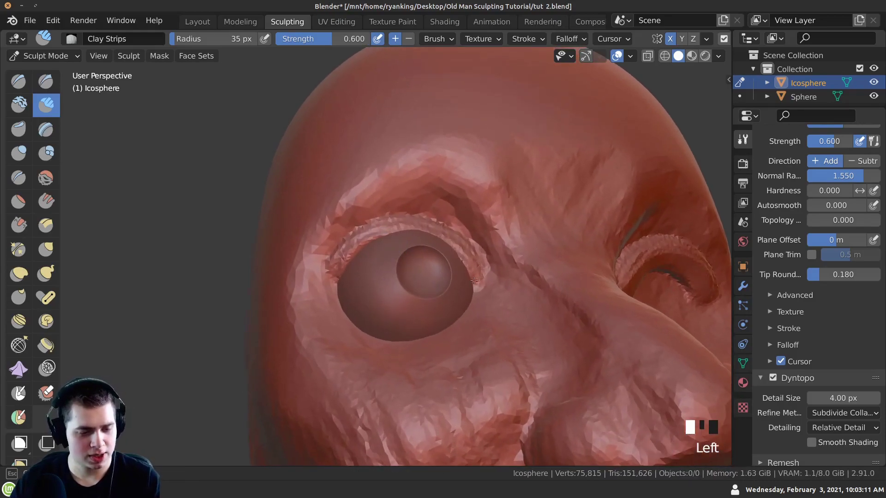
pyautogui.moveTo(451, 255); pyautogui.dragTo(338, 279)
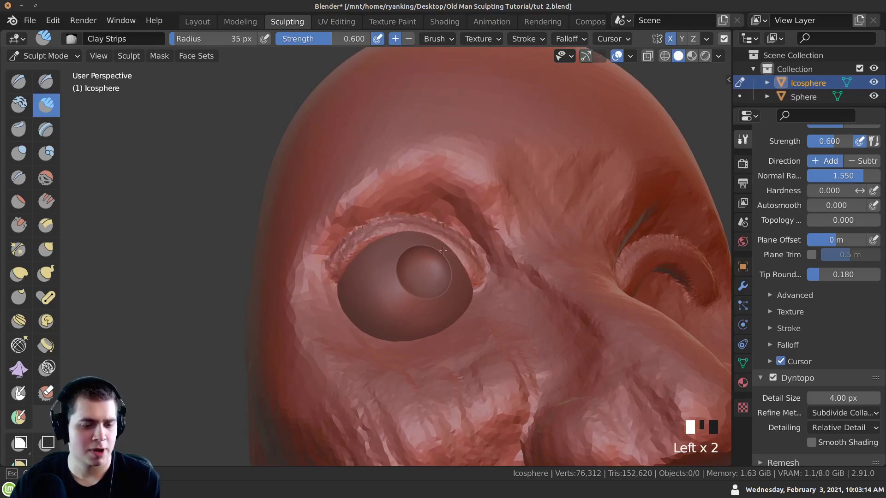
pyautogui.moveTo(451, 254)
pyautogui.mouseDown(button='middle')
pyautogui.moveTo(418, 325)
pyautogui.moveTo(375, 243)
pyautogui.mouseUp(button='middle')
pyautogui.moveTo(344, 183); pyautogui.dragTo(344, 204, button='middle')
pyautogui.moveTo(343, 203); pyautogui.dragTo(328, 231)
pyautogui.moveTo(328, 231); pyautogui.dragTo(312, 247, button='middle')
pyautogui.moveTo(312, 247)
pyautogui.mouseDown()
pyautogui.moveTo(374, 224)
pyautogui.moveTo(364, 218)
pyautogui.moveTo(396, 232)
pyautogui.moveTo(340, 223)
pyautogui.moveTo(392, 221)
pyautogui.mouseUp()
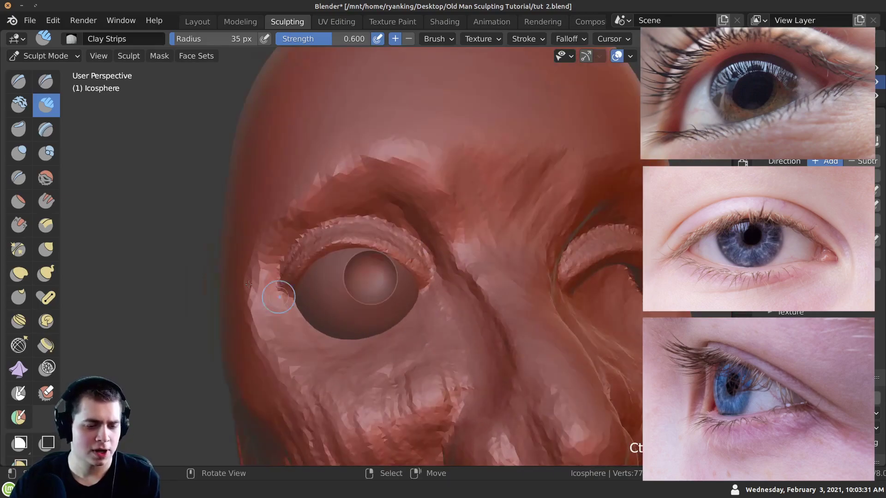
# Step: Build up a lower eyelid ridge beneath the eyeball with the Clay Strips brush at 35 px radius
pyautogui.moveTo(340, 297)
pyautogui.mouseDown(button='middle')
pyautogui.moveTo(351, 383)
pyautogui.moveTo(352, 306)
pyautogui.moveTo(416, 289)
pyautogui.moveTo(392, 316)
pyautogui.mouseUp(button='middle')
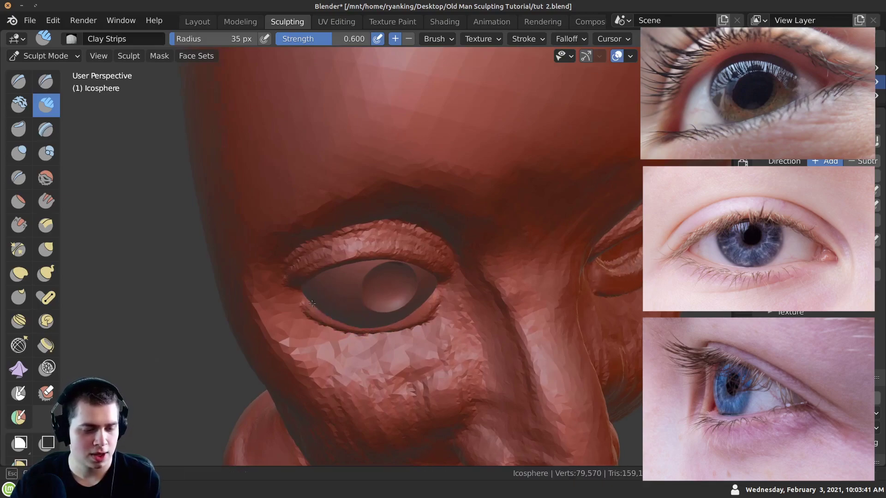
pyautogui.moveTo(420, 304); pyautogui.dragTo(422, 304, button='middle')
pyautogui.moveTo(407, 299)
pyautogui.mouseDown()
pyautogui.moveTo(420, 287)
pyautogui.moveTo(406, 307)
pyautogui.mouseUp()
pyautogui.moveTo(406, 307)
pyautogui.mouseDown(button='middle')
pyautogui.moveTo(431, 276)
pyautogui.moveTo(331, 296)
pyautogui.moveTo(330, 281)
pyautogui.moveTo(361, 303)
pyautogui.moveTo(323, 273)
pyautogui.moveTo(316, 300)
pyautogui.mouseUp(button='middle')
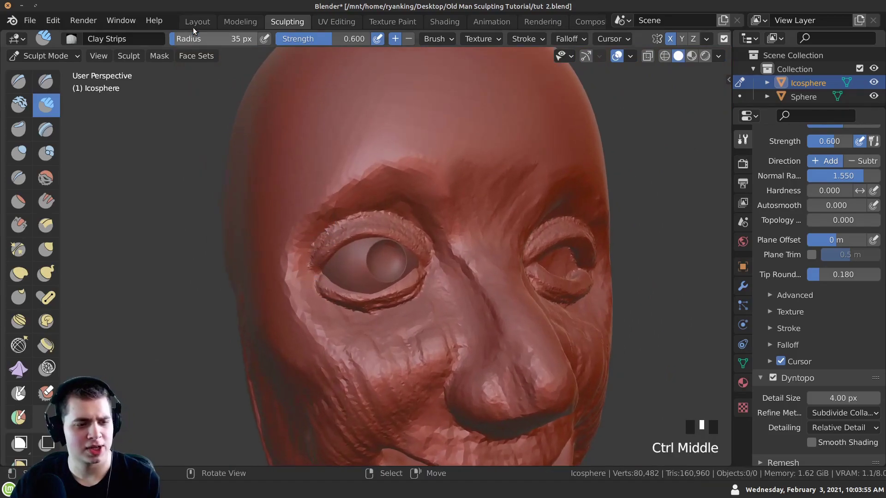
# Step: Select the eyeball sphere in the Layout workspace and add a Mirror modifier on the X axis, leaving its mirror object empty
pyautogui.click(197, 21)
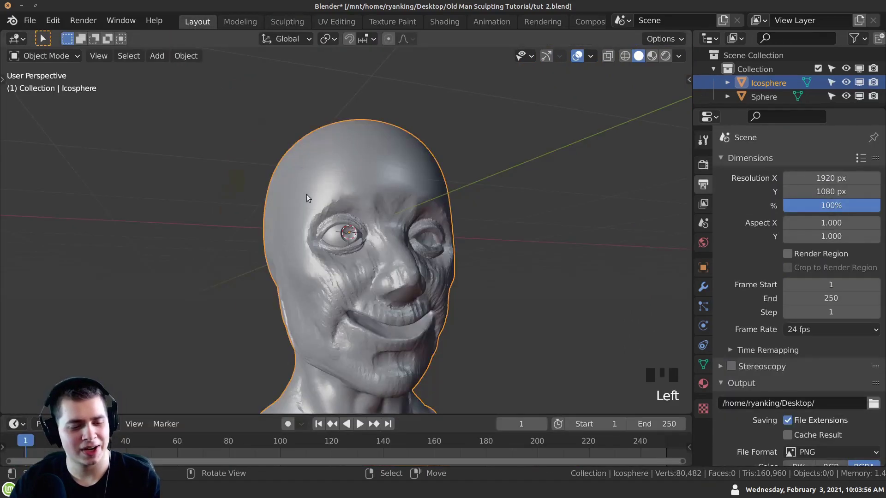
pyautogui.rightClick(336, 237)
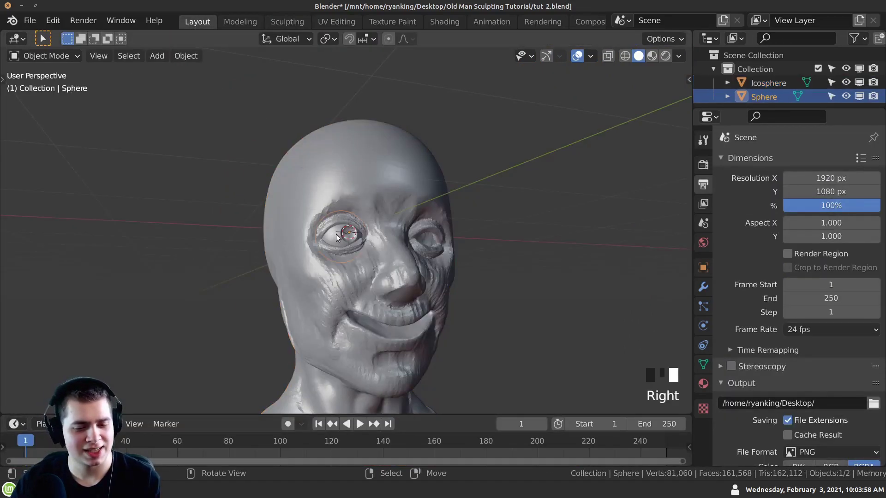
pyautogui.click(701, 288)
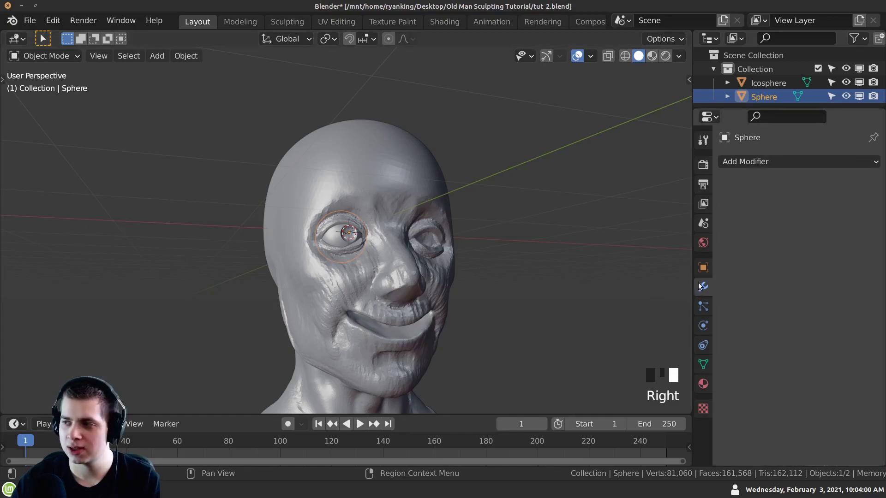
pyautogui.click(746, 161)
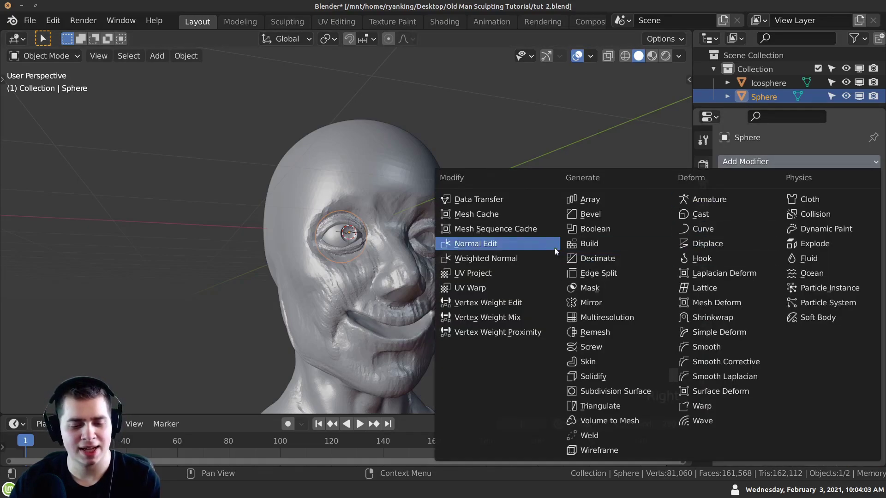
pyautogui.click(587, 302)
pyautogui.moveTo(318, 251); pyautogui.dragTo(278, 205, button='middle')
pyautogui.keyDown('ctrl'); pyautogui.moveTo(363, 239); pyautogui.dragTo(344, 248, button='middle'); pyautogui.keyUp('ctrl')
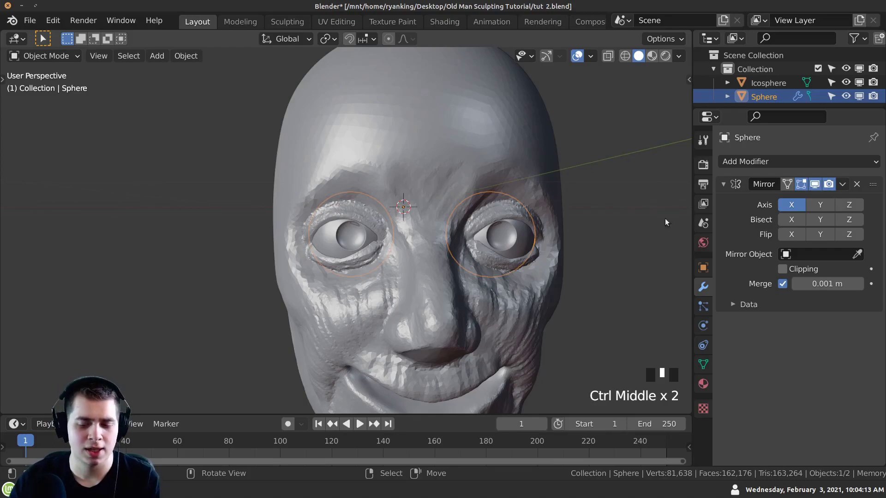
pyautogui.click(857, 255)
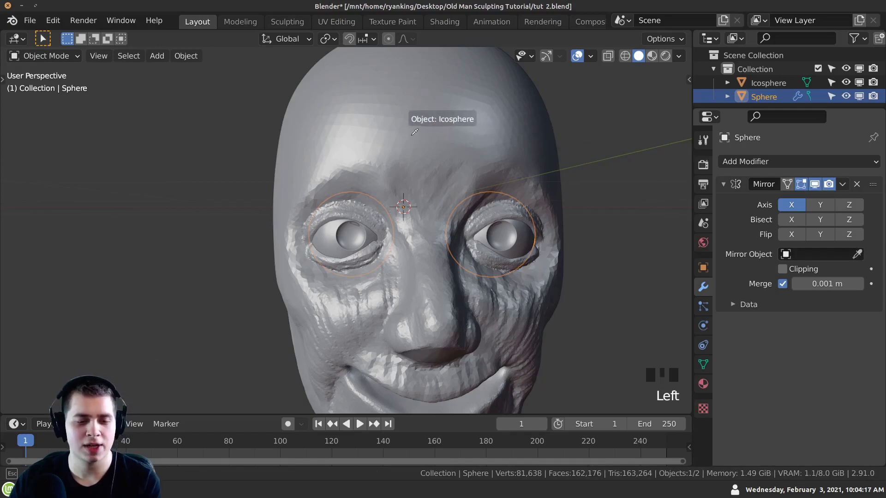
pyautogui.press('Escape')
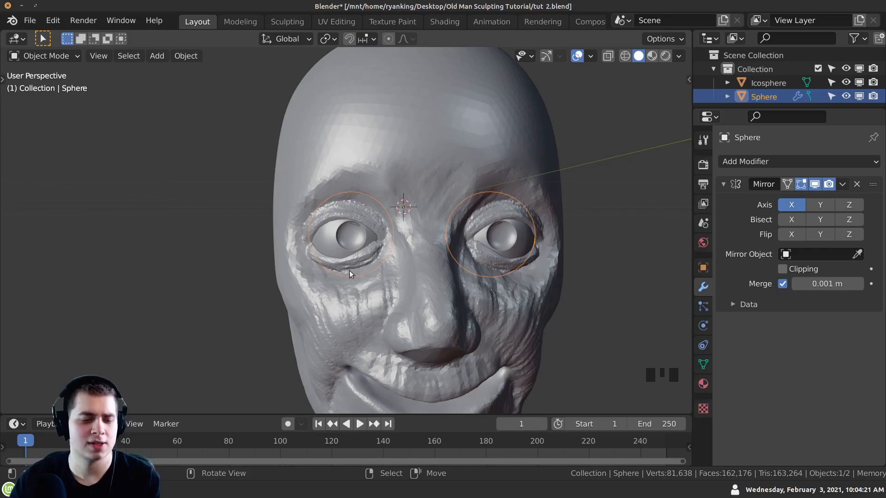
# Step: Move the mirrored eyeballs slightly along the global Y axis to adjust their depth in the sockets
pyautogui.moveTo(516, 250); pyautogui.dragTo(383, 272, button='middle')
pyautogui.press('g')
pyautogui.press('y')
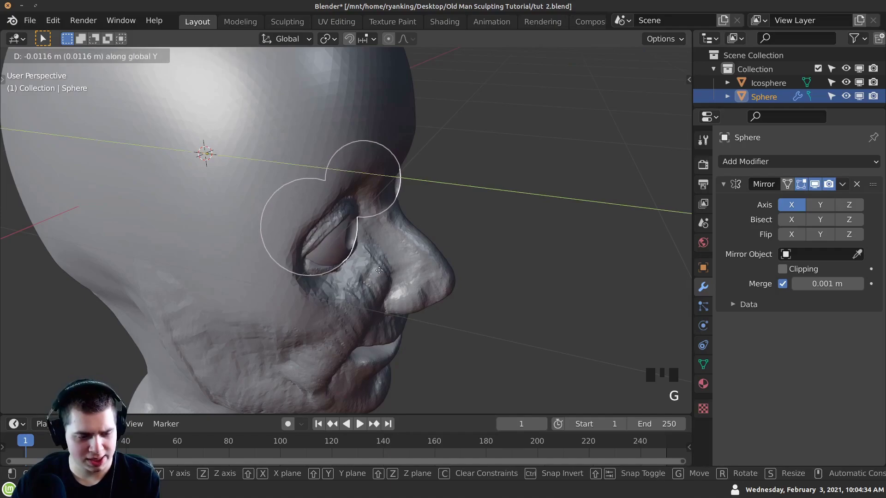
pyautogui.click(363, 277)
pyautogui.moveTo(363, 277); pyautogui.dragTo(289, 234, button='middle')
# Step: Select the head mesh, return to the Sculpting workspace and enable Dyntopo, accepting the vertex data warning
pyautogui.rightClick(338, 146)
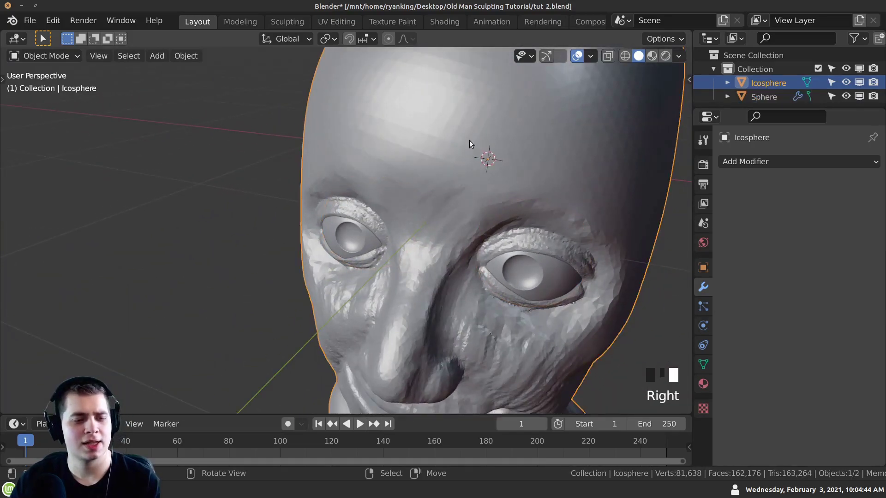
pyautogui.click(286, 21)
pyautogui.moveTo(368, 267)
pyautogui.keyDown('ctrl'); pyautogui.mouseDown(button='middle')
pyautogui.moveTo(369, 251)
pyautogui.moveTo(381, 259)
pyautogui.mouseUp(button='middle'); pyautogui.keyUp('ctrl')
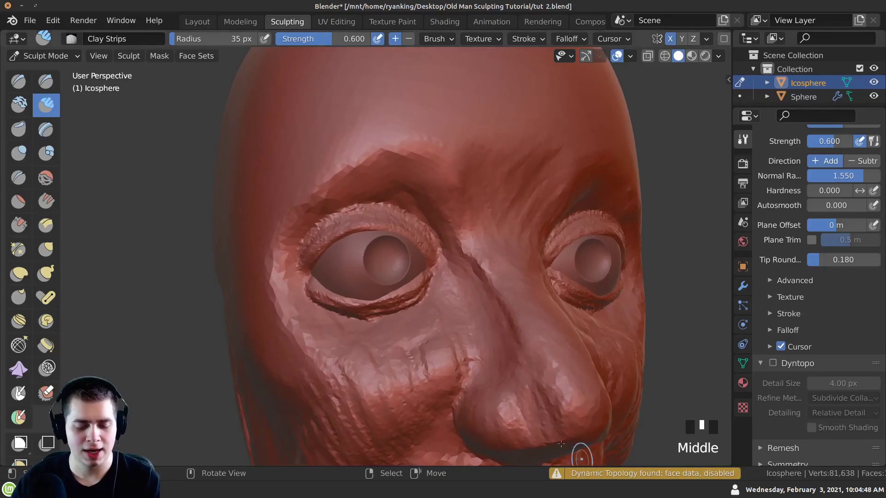
pyautogui.keyDown('ctrl'); pyautogui.moveTo(405, 228); pyautogui.dragTo(375, 247, button='middle'); pyautogui.keyUp('ctrl')
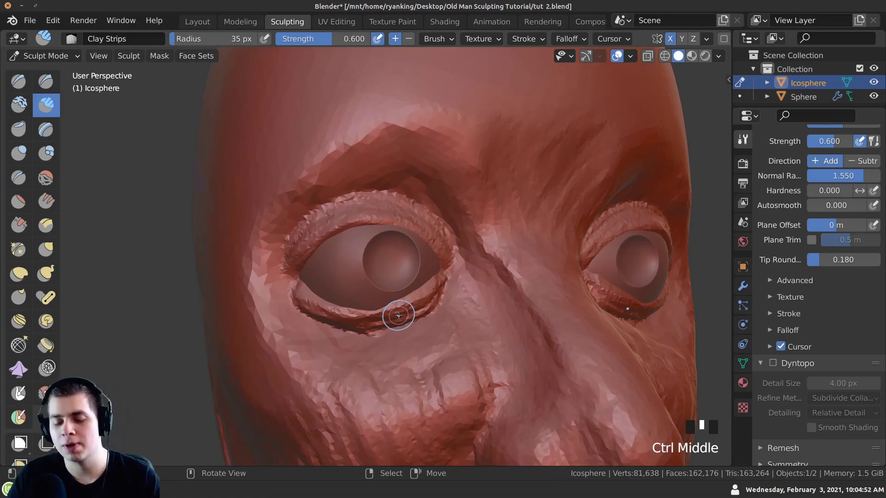
pyautogui.hotkey('ctrl', 'd')
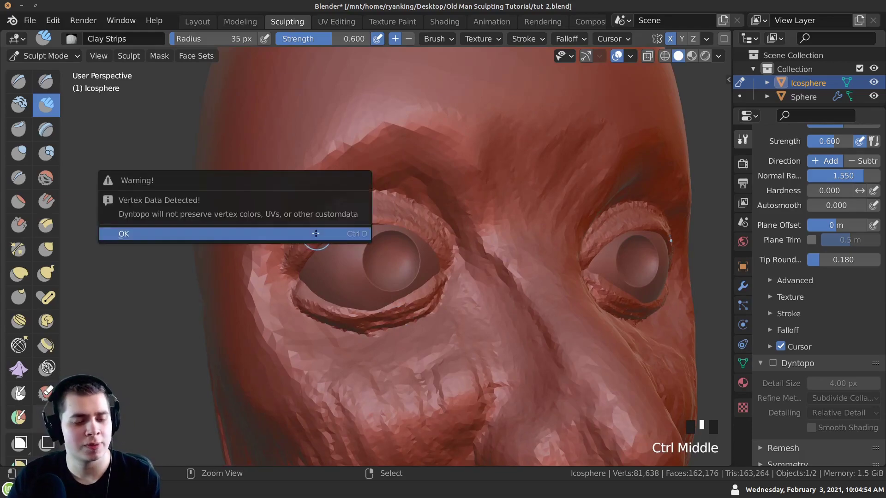
pyautogui.press('Return')
# Step: Add more volume along the rims of the upper and lower eyelids with Clay Strips at 0.600 strength
pyautogui.moveTo(787, 380); pyautogui.dragTo(787, 360, button='middle')
pyautogui.keyDown('ctrl'); pyautogui.moveTo(319, 239); pyautogui.dragTo(318, 222, button='middle'); pyautogui.keyUp('ctrl')
pyautogui.moveTo(302, 305); pyautogui.dragTo(343, 318)
pyautogui.moveTo(340, 318); pyautogui.dragTo(404, 305)
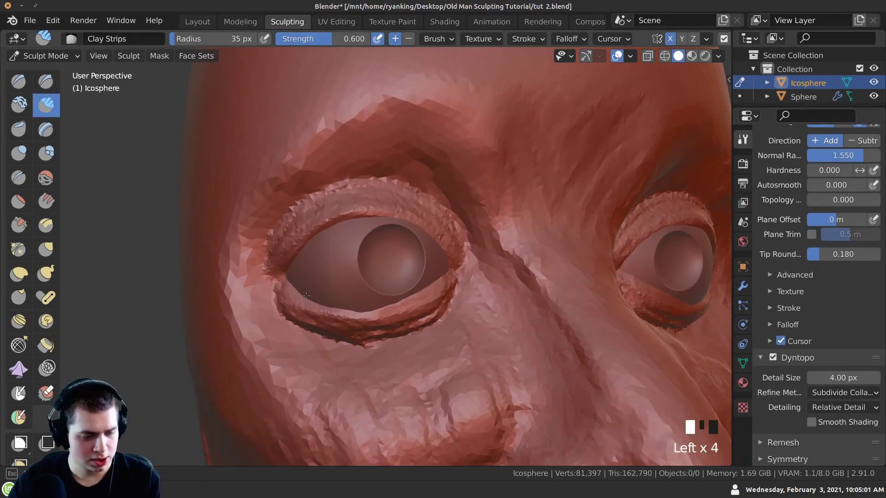
pyautogui.moveTo(306, 235); pyautogui.dragTo(370, 218)
pyautogui.moveTo(387, 189); pyautogui.dragTo(279, 251)
pyautogui.moveTo(275, 309); pyautogui.dragTo(278, 310)
pyautogui.moveTo(288, 317); pyautogui.dragTo(443, 311)
pyautogui.moveTo(442, 311); pyautogui.dragTo(451, 300)
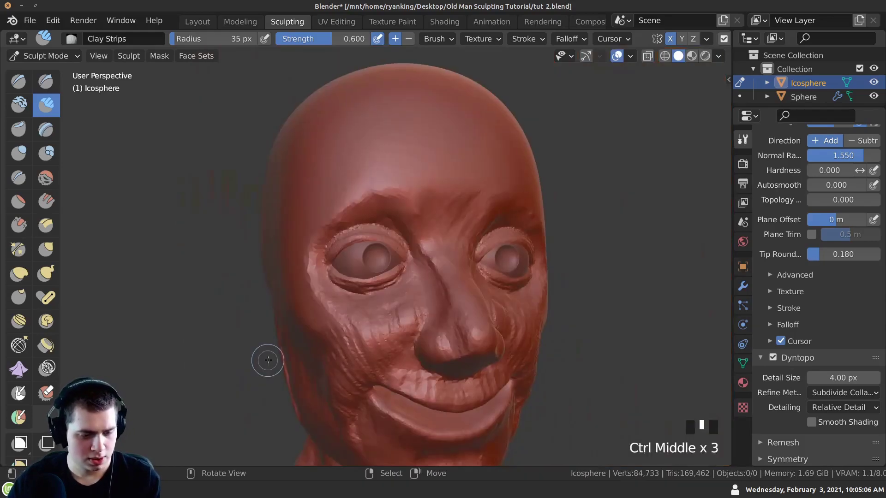
pyautogui.keyDown('ctrl'); pyautogui.moveTo(267, 360); pyautogui.dragTo(272, 281, button='middle'); pyautogui.keyUp('ctrl')
pyautogui.moveTo(272, 282)
pyautogui.mouseDown(button='middle')
pyautogui.moveTo(295, 273)
pyautogui.moveTo(307, 286)
pyautogui.mouseUp(button='middle')
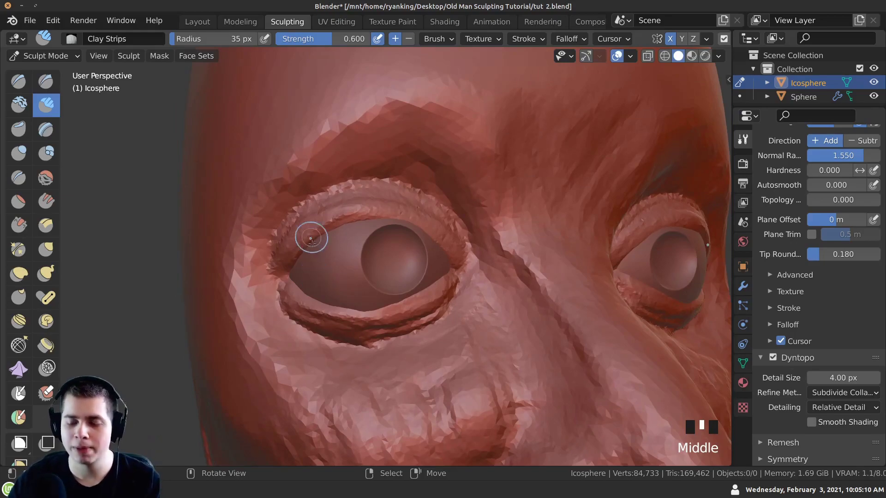
# Step: Switch to the Grab brush and set its radius to 124 px
pyautogui.press('g')
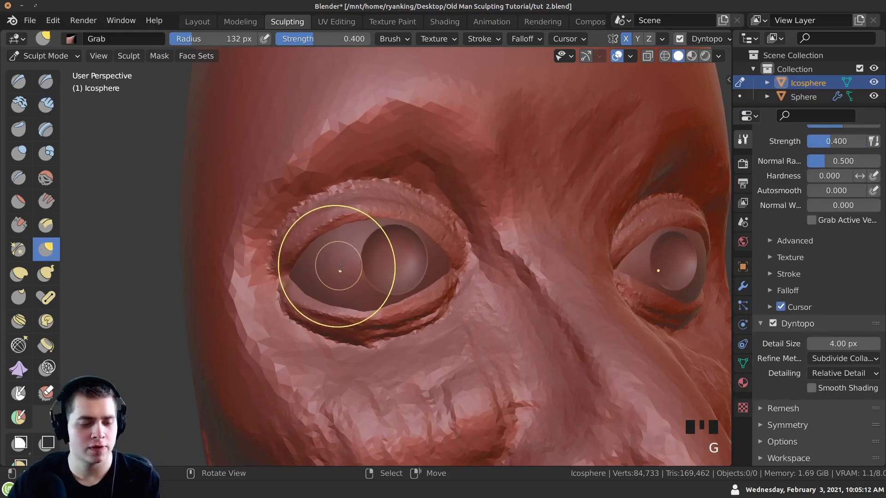
pyautogui.keyDown('ctrl'); pyautogui.moveTo(326, 272); pyautogui.dragTo(336, 281, button='middle'); pyautogui.keyUp('ctrl')
pyautogui.press('f')
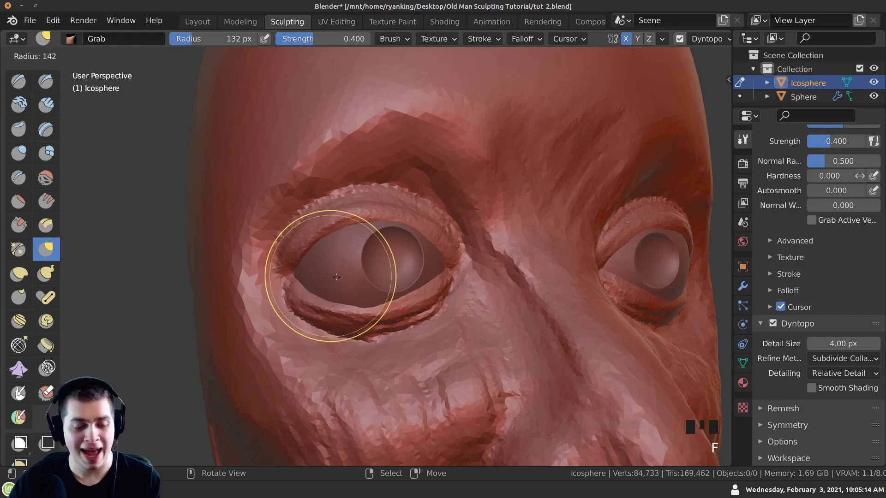
pyautogui.click(336, 279)
pyautogui.press('f')
pyautogui.click(327, 277)
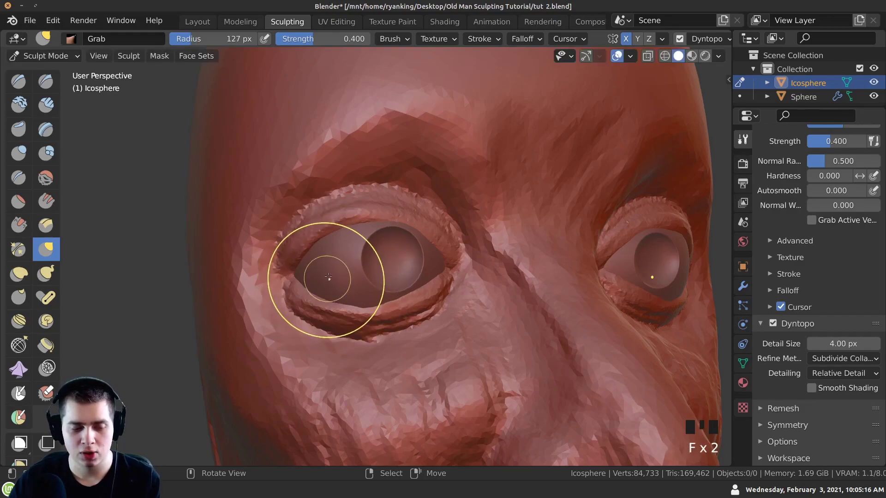
pyautogui.keyDown('ctrl'); pyautogui.moveTo(306, 253); pyautogui.dragTo(317, 198, button='middle'); pyautogui.keyUp('ctrl')
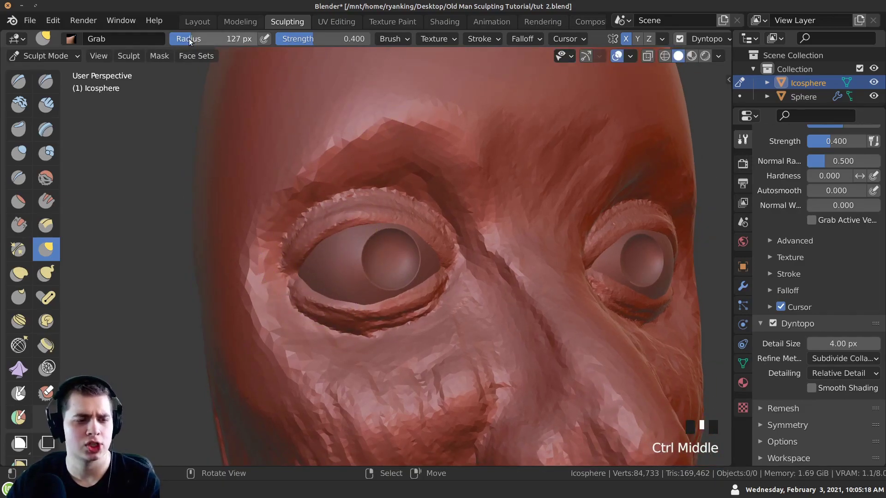
pyautogui.moveTo(203, 39); pyautogui.dragTo(197, 38)
# Step: Pull the eyelids and eye corners with the Grab brush at 0.400 strength so they wrap around the eyeball's curve
pyautogui.moveTo(352, 263)
pyautogui.keyDown('ctrl'); pyautogui.mouseDown(button='middle')
pyautogui.moveTo(346, 295)
pyautogui.moveTo(355, 305)
pyautogui.moveTo(489, 284)
pyautogui.mouseUp(button='middle'); pyautogui.keyUp('ctrl')
pyautogui.click(355, 299)
pyautogui.click(355, 297)
pyautogui.click(355, 293)
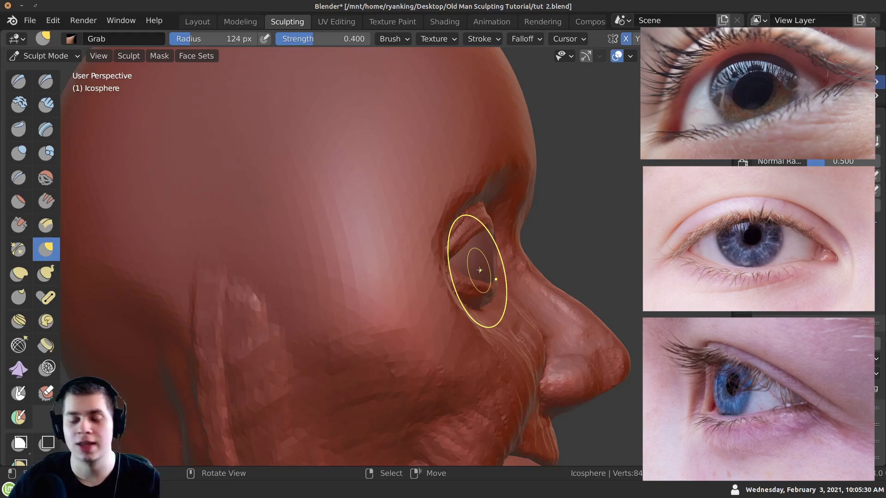
pyautogui.moveTo(480, 271)
pyautogui.mouseDown(button='middle')
pyautogui.moveTo(471, 273)
pyautogui.moveTo(484, 310)
pyautogui.mouseUp(button='middle')
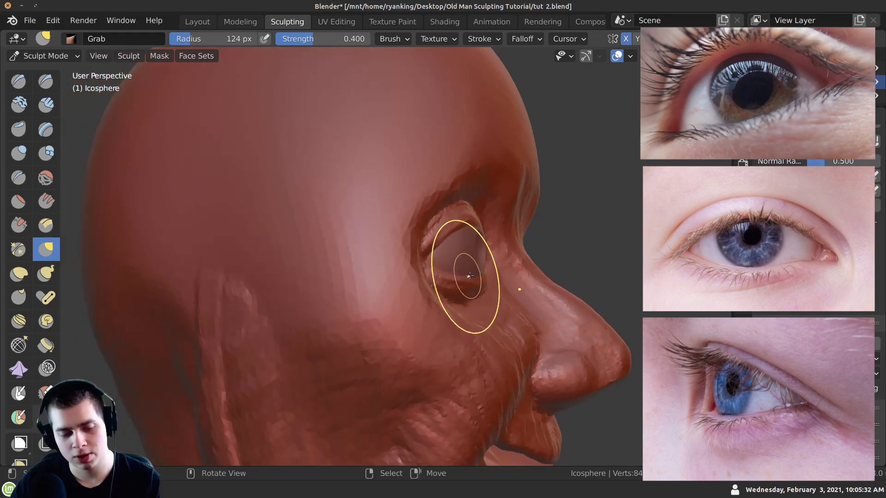
pyautogui.moveTo(477, 275)
pyautogui.mouseDown(button='middle')
pyautogui.moveTo(435, 265)
pyautogui.moveTo(352, 213)
pyautogui.moveTo(337, 189)
pyautogui.moveTo(364, 334)
pyautogui.moveTo(342, 287)
pyautogui.moveTo(340, 249)
pyautogui.mouseUp(button='middle')
pyautogui.moveTo(369, 322)
pyautogui.mouseDown(button='middle')
pyautogui.moveTo(374, 345)
pyautogui.moveTo(377, 325)
pyautogui.mouseUp(button='middle')
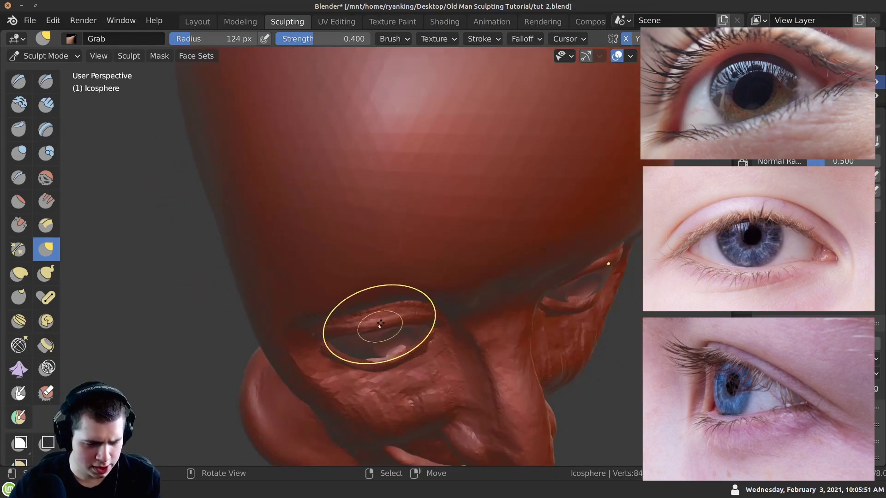
pyautogui.moveTo(380, 324); pyautogui.dragTo(389, 320)
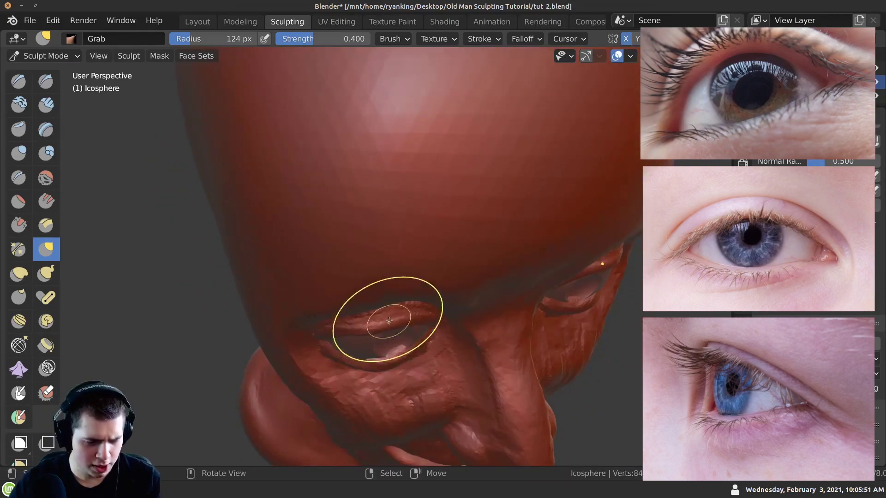
pyautogui.moveTo(377, 359)
pyautogui.mouseDown(button='middle')
pyautogui.moveTo(368, 280)
pyautogui.moveTo(362, 316)
pyautogui.moveTo(445, 322)
pyautogui.mouseUp(button='middle')
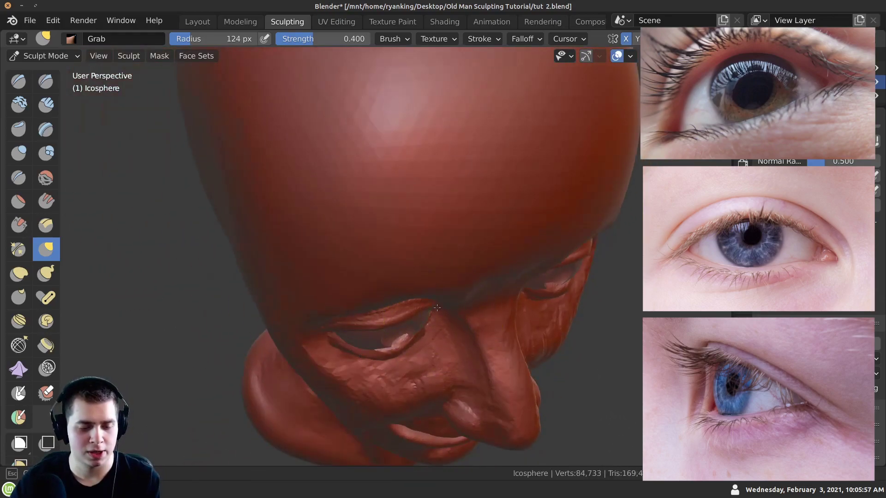
pyautogui.moveTo(423, 319); pyautogui.dragTo(433, 326)
pyautogui.moveTo(383, 329)
pyautogui.mouseDown(button='middle')
pyautogui.moveTo(386, 286)
pyautogui.moveTo(406, 251)
pyautogui.moveTo(280, 134)
pyautogui.moveTo(277, 157)
pyautogui.mouseUp(button='middle')
# Step: Reshape the lid edges and both eye corners with the Grab brush to refine the outline of the eye opening
pyautogui.scroll(2, 333, 191)
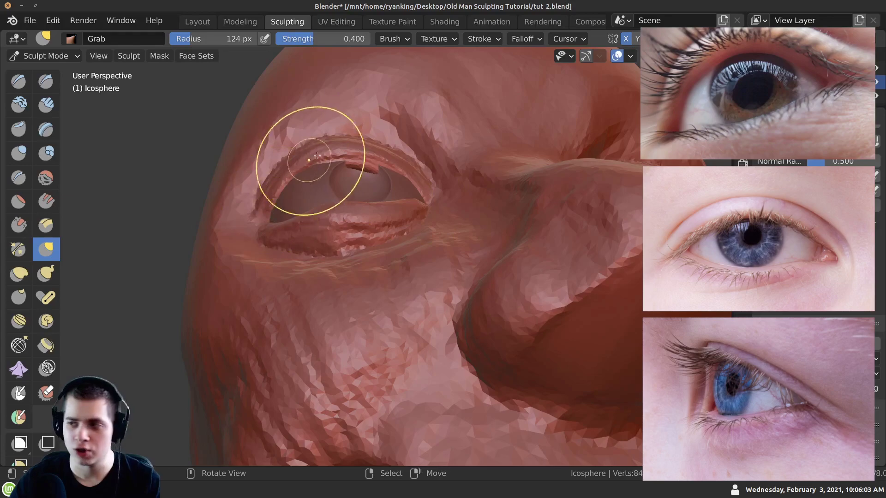
pyautogui.moveTo(364, 241); pyautogui.dragTo(328, 331, button='middle')
pyautogui.moveTo(368, 287); pyautogui.dragTo(383, 275, button='middle')
pyautogui.scroll(-5, 383, 275)
pyautogui.scroll(-1, 322, 267)
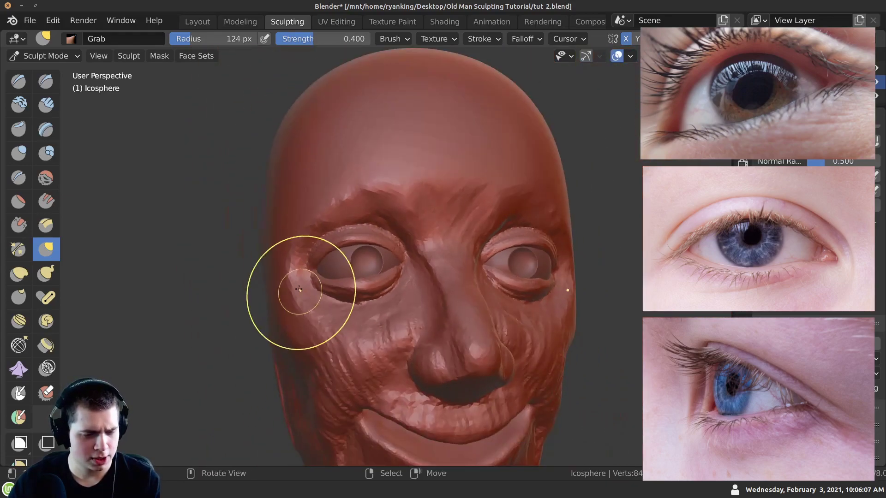
pyautogui.moveTo(299, 291); pyautogui.dragTo(298, 280, button='middle')
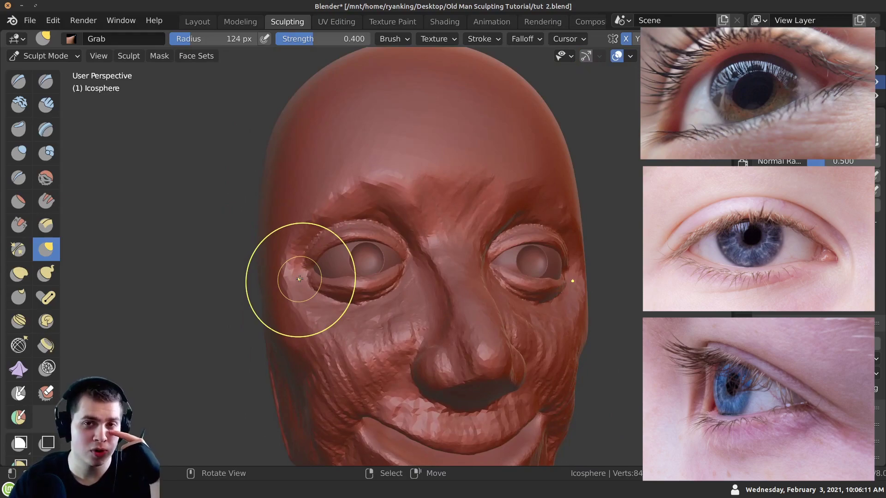
pyautogui.moveTo(292, 231)
pyautogui.keyDown('ctrl'); pyautogui.mouseDown(button='middle')
pyautogui.moveTo(379, 281)
pyautogui.moveTo(396, 261)
pyautogui.mouseUp(button='middle'); pyautogui.keyUp('ctrl')
pyautogui.moveTo(396, 261); pyautogui.dragTo(405, 275)
pyautogui.keyDown('ctrl'); pyautogui.moveTo(405, 275); pyautogui.dragTo(400, 266, button='middle'); pyautogui.keyUp('ctrl')
pyautogui.moveTo(401, 272); pyautogui.dragTo(380, 285)
pyautogui.moveTo(358, 281); pyautogui.dragTo(354, 288)
pyautogui.moveTo(365, 286); pyautogui.dragTo(323, 283)
pyautogui.moveTo(323, 283); pyautogui.dragTo(356, 275, button='middle')
pyautogui.moveTo(282, 272); pyautogui.dragTo(286, 271)
pyautogui.moveTo(286, 271); pyautogui.dragTo(292, 287, button='middle')
# Step: Nudge the lower eyelid with short Grab strokes from the inner corner to the outer corner
pyautogui.keyDown('ctrl'); pyautogui.moveTo(413, 290); pyautogui.dragTo(400, 278, button='middle'); pyautogui.keyUp('ctrl')
pyautogui.moveTo(371, 296); pyautogui.dragTo(369, 300)
pyautogui.moveTo(356, 295); pyautogui.dragTo(355, 299)
pyautogui.moveTo(342, 294); pyautogui.dragTo(325, 298)
pyautogui.moveTo(313, 291); pyautogui.dragTo(311, 295)
pyautogui.moveTo(300, 286); pyautogui.dragTo(296, 289)
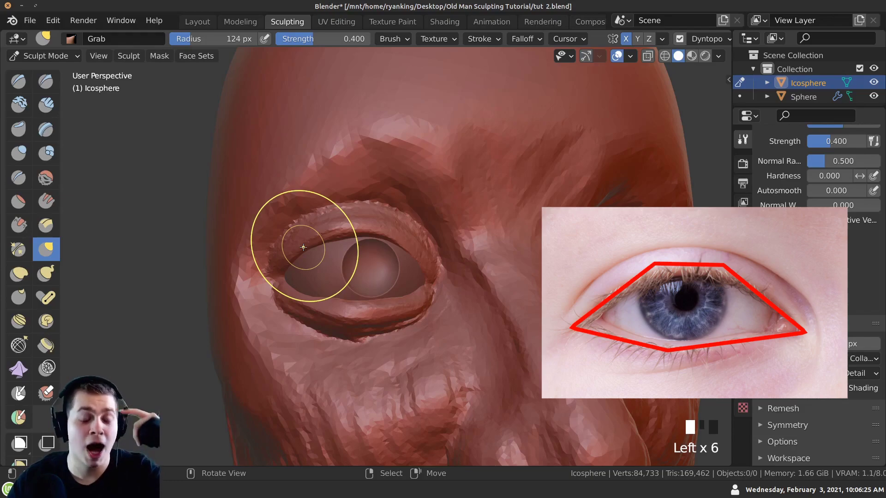
# Step: Adjust the upper eyelid's arch and tighten the inner and outer corners with the Grab brush to match the reference eye shape
pyautogui.moveTo(310, 249); pyautogui.dragTo(417, 259, button='middle')
pyautogui.moveTo(429, 263); pyautogui.dragTo(436, 267)
pyautogui.moveTo(434, 267); pyautogui.dragTo(438, 270)
pyautogui.click(438, 270)
pyautogui.click(439, 269)
pyautogui.moveTo(297, 270)
pyautogui.mouseDown(button='middle')
pyautogui.moveTo(263, 270)
pyautogui.moveTo(295, 270)
pyautogui.mouseUp(button='middle')
pyautogui.moveTo(296, 270); pyautogui.dragTo(303, 271)
pyautogui.moveTo(303, 271); pyautogui.dragTo(285, 265, button='middle')
pyautogui.moveTo(322, 257); pyautogui.dragTo(310, 254, button='middle')
pyautogui.moveTo(311, 253); pyautogui.dragTo(305, 252)
pyautogui.moveTo(304, 251)
pyautogui.mouseDown(button='middle')
pyautogui.moveTo(251, 224)
pyautogui.moveTo(295, 257)
pyautogui.mouseUp(button='middle')
pyautogui.moveTo(295, 257); pyautogui.dragTo(297, 261)
pyautogui.moveTo(297, 261)
pyautogui.mouseDown(button='middle')
pyautogui.moveTo(242, 250)
pyautogui.moveTo(344, 276)
pyautogui.mouseUp(button='middle')
pyautogui.moveTo(349, 281)
pyautogui.keyDown('ctrl'); pyautogui.mouseDown(button='middle')
pyautogui.moveTo(374, 344)
pyautogui.moveTo(417, 374)
pyautogui.moveTo(340, 286)
pyautogui.moveTo(361, 280)
pyautogui.mouseUp(button='middle'); pyautogui.keyUp('ctrl')
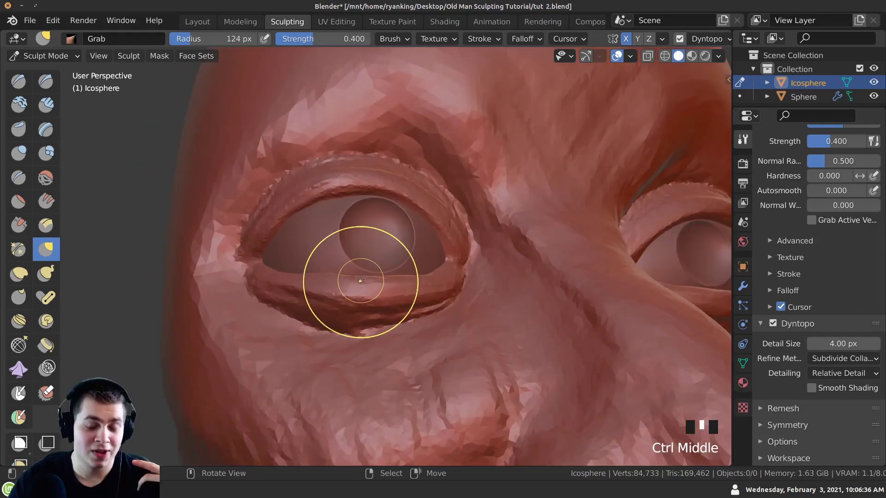
pyautogui.keyDown('ctrl'); pyautogui.moveTo(345, 233); pyautogui.dragTo(290, 227, button='middle'); pyautogui.keyUp('ctrl')
# Step: Carve into the upper eyelid's surface toward the inner eye corner with the Clay Strips brush in subtract mode at 0.600 strength
pyautogui.click(46, 108)
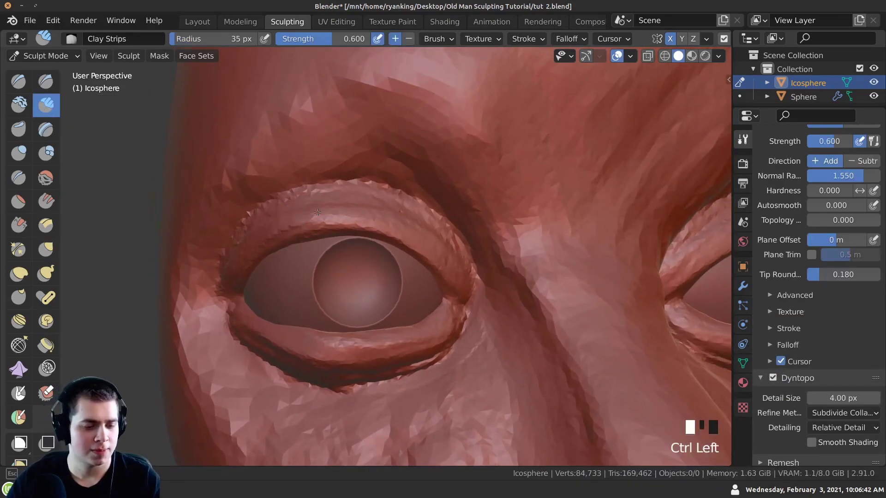
pyautogui.keyDown('ctrl'); pyautogui.moveTo(414, 220); pyautogui.dragTo(409, 237); pyautogui.keyUp('ctrl')
pyautogui.scroll(-2, 294, 222)
pyautogui.keyDown('ctrl'); pyautogui.click(309, 231); pyautogui.keyUp('ctrl')
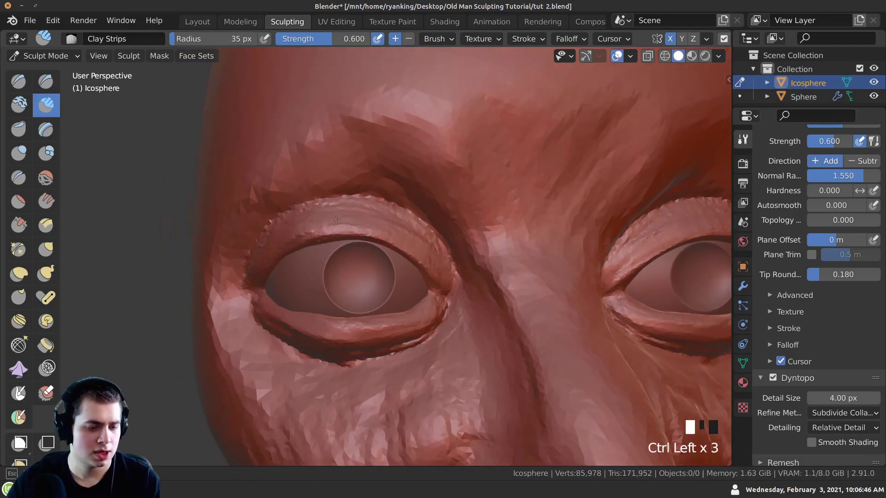
pyautogui.keyDown('ctrl'); pyautogui.moveTo(446, 262); pyautogui.dragTo(448, 266); pyautogui.keyUp('ctrl')
pyautogui.keyDown('ctrl'); pyautogui.moveTo(399, 217); pyautogui.dragTo(446, 258); pyautogui.keyUp('ctrl')
pyautogui.keyDown('ctrl'); pyautogui.moveTo(387, 213); pyautogui.dragTo(406, 224); pyautogui.keyUp('ctrl')
# Step: Carve down the outer and middle part of the upper eyelid with short subtractive Clay Strips strokes
pyautogui.moveTo(270, 231)
pyautogui.mouseDown(button='middle')
pyautogui.moveTo(326, 246)
pyautogui.moveTo(336, 224)
pyautogui.moveTo(409, 237)
pyautogui.moveTo(349, 222)
pyautogui.moveTo(373, 192)
pyautogui.mouseUp(button='middle')
pyautogui.keyDown('ctrl'); pyautogui.click(325, 247); pyautogui.keyUp('ctrl')
pyautogui.keyDown('ctrl'); pyautogui.click(323, 247); pyautogui.keyUp('ctrl')
pyautogui.keyDown('ctrl'); pyautogui.click(323, 246); pyautogui.keyUp('ctrl')
pyautogui.keyDown('ctrl'); pyautogui.click(322, 243); pyautogui.keyUp('ctrl')
pyautogui.keyDown('ctrl'); pyautogui.click(321, 241); pyautogui.keyUp('ctrl')
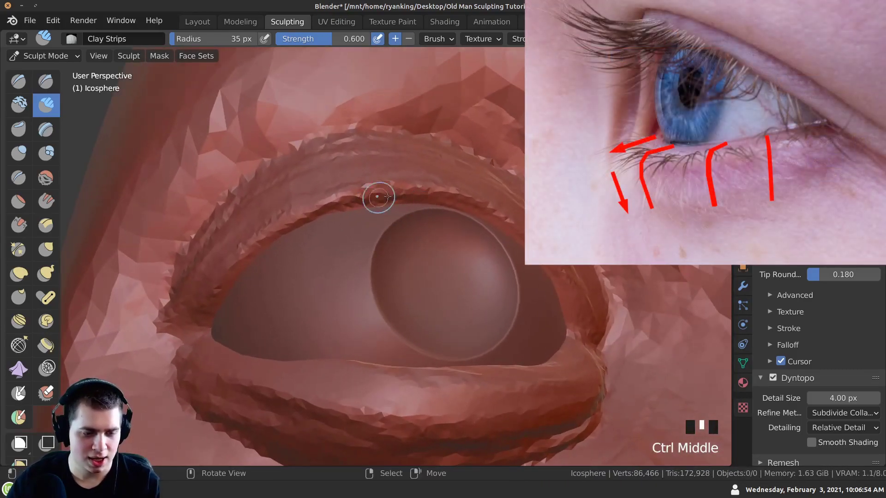
# Step: Carve back the lower eyelid from the inner corner toward the middle with subtractive Clay Strips strokes, following the reference eye
pyautogui.moveTo(396, 269)
pyautogui.keyDown('shift'); pyautogui.mouseDown(button='middle')
pyautogui.moveTo(391, 332)
pyautogui.moveTo(461, 350)
pyautogui.moveTo(423, 332)
pyautogui.mouseUp(button='middle'); pyautogui.keyUp('shift')
pyautogui.keyDown('ctrl'); pyautogui.click(481, 358); pyautogui.keyUp('ctrl')
pyautogui.keyDown('ctrl'); pyautogui.moveTo(423, 332); pyautogui.dragTo(454, 307); pyautogui.keyUp('ctrl')
pyautogui.keyDown('ctrl'); pyautogui.moveTo(455, 306); pyautogui.dragTo(436, 320, button='middle'); pyautogui.keyUp('ctrl')
pyautogui.keyDown('ctrl'); pyautogui.moveTo(437, 319); pyautogui.dragTo(415, 326); pyautogui.keyUp('ctrl')
pyautogui.keyDown('ctrl'); pyautogui.moveTo(424, 318); pyautogui.dragTo(360, 339); pyautogui.keyUp('ctrl')
pyautogui.moveTo(360, 342)
pyautogui.keyDown('ctrl'); pyautogui.mouseDown()
pyautogui.moveTo(309, 342)
pyautogui.moveTo(318, 328)
pyautogui.mouseUp(); pyautogui.keyUp('ctrl')
# Step: Carve the face of the lower eyelid below its rim so it turns downward like the reference, and save the file
pyautogui.keyDown('ctrl'); pyautogui.moveTo(341, 330); pyautogui.dragTo(392, 325); pyautogui.keyUp('ctrl')
pyautogui.moveTo(350, 327); pyautogui.dragTo(392, 323, button='middle')
pyautogui.keyDown('ctrl'); pyautogui.moveTo(289, 327); pyautogui.dragTo(296, 331); pyautogui.keyUp('ctrl')
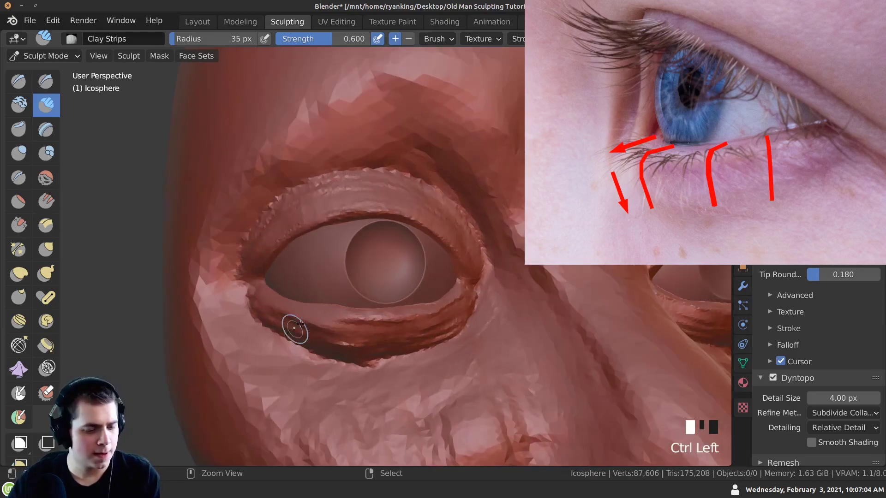
pyautogui.moveTo(392, 328); pyautogui.dragTo(333, 318, button='middle')
pyautogui.keyDown('ctrl'); pyautogui.moveTo(370, 320); pyautogui.dragTo(385, 318); pyautogui.keyUp('ctrl')
pyautogui.keyDown('ctrl'); pyautogui.moveTo(302, 334); pyautogui.dragTo(306, 322, button='middle'); pyautogui.keyUp('ctrl')
pyautogui.keyDown('ctrl'); pyautogui.moveTo(306, 325); pyautogui.dragTo(321, 320); pyautogui.keyUp('ctrl')
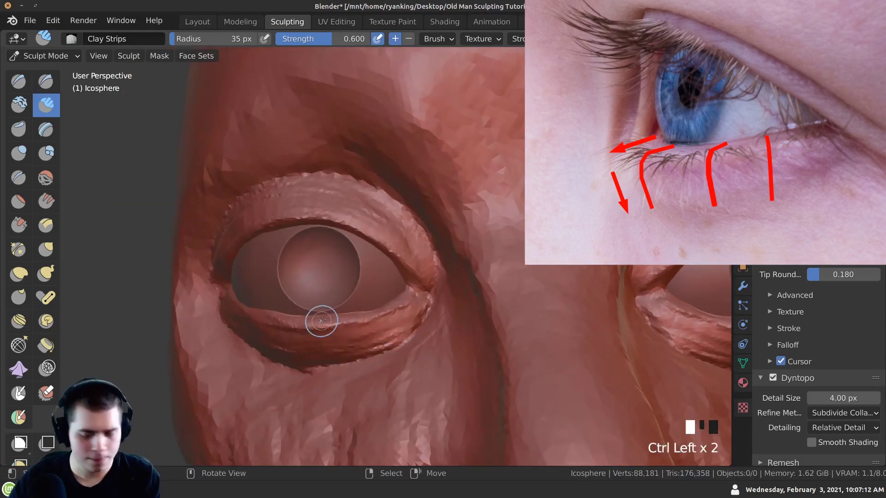
pyautogui.hotkey('ctrl', 's')
# Step: Carve the lower eyelid's rim flat from the inner corner to the middle with subtractive Clay Strips strokes
pyautogui.moveTo(319, 316)
pyautogui.mouseDown(button='middle')
pyautogui.moveTo(422, 337)
pyautogui.moveTo(458, 300)
pyautogui.moveTo(409, 331)
pyautogui.moveTo(384, 372)
pyautogui.moveTo(318, 310)
pyautogui.moveTo(337, 333)
pyautogui.moveTo(360, 321)
pyautogui.moveTo(401, 344)
pyautogui.mouseUp(button='middle')
pyautogui.keyDown('shift'); pyautogui.moveTo(397, 297); pyautogui.dragTo(473, 239, button='middle'); pyautogui.keyUp('shift')
pyautogui.keyDown('ctrl'); pyautogui.click(440, 266); pyautogui.keyUp('ctrl')
pyautogui.keyDown('ctrl'); pyautogui.click(440, 267); pyautogui.keyUp('ctrl')
pyautogui.keyDown('ctrl'); pyautogui.click(362, 298); pyautogui.keyUp('ctrl')
pyautogui.keyDown('ctrl'); pyautogui.click(375, 299); pyautogui.keyUp('ctrl')
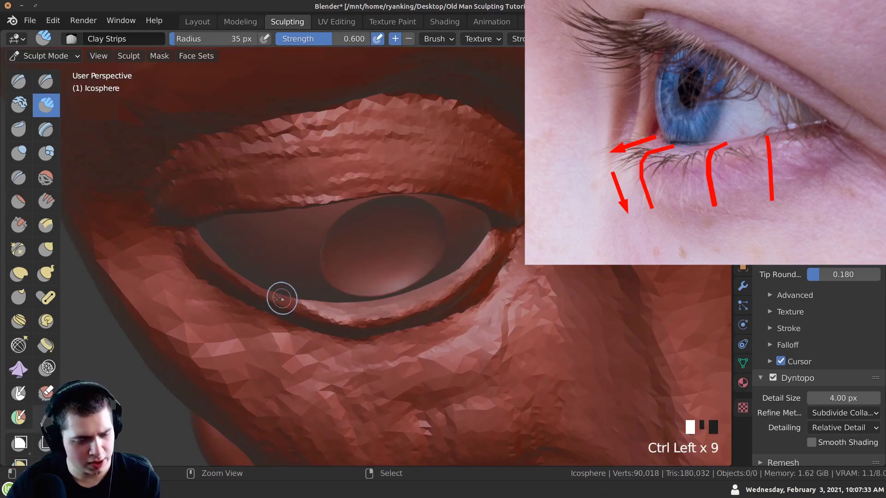
# Step: Flatten the outer part of the lower eyelid's rim, from the outer eye corner to the middle, with subtractive Clay Strips strokes
pyautogui.keyDown('ctrl'); pyautogui.moveTo(247, 275); pyautogui.dragTo(242, 268, button='middle'); pyautogui.keyUp('ctrl')
pyautogui.keyDown('ctrl'); pyautogui.moveTo(242, 268); pyautogui.dragTo(226, 238, button='middle'); pyautogui.keyUp('ctrl')
pyautogui.keyDown('ctrl'); pyautogui.click(205, 233); pyautogui.keyUp('ctrl')
pyautogui.keyDown('ctrl'); pyautogui.click(216, 243); pyautogui.keyUp('ctrl')
pyautogui.keyDown('ctrl'); pyautogui.moveTo(226, 251); pyautogui.dragTo(257, 261); pyautogui.keyUp('ctrl')
pyautogui.moveTo(277, 272)
pyautogui.keyDown('ctrl'); pyautogui.mouseDown()
pyautogui.moveTo(336, 295)
pyautogui.moveTo(362, 273)
pyautogui.mouseUp(); pyautogui.keyUp('ctrl')
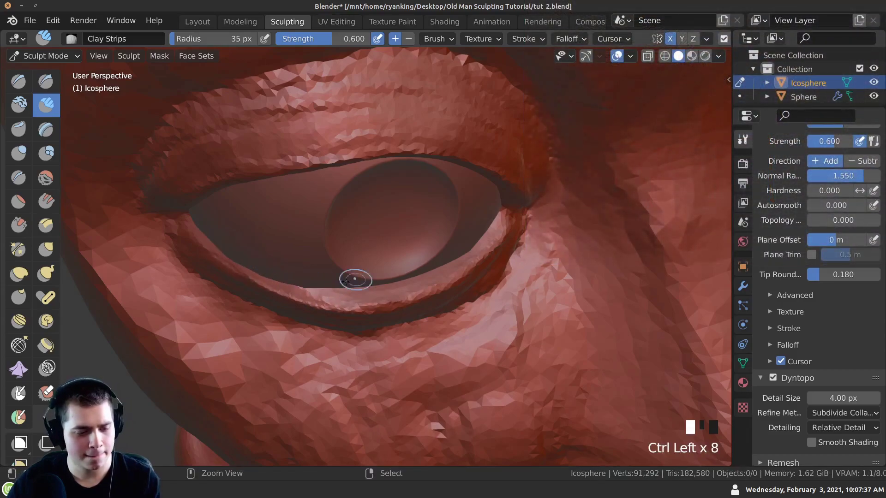
# Step: Flatten the top rim of the lower eyelid from the outer to the inner corner with the Scrape/Peaks brush at 1.000 strength
pyautogui.click(20, 224)
pyautogui.click(247, 265)
pyautogui.moveTo(289, 282); pyautogui.dragTo(305, 286)
pyautogui.moveTo(307, 286); pyautogui.dragTo(362, 285)
pyautogui.moveTo(360, 285); pyautogui.dragTo(382, 283)
pyautogui.moveTo(382, 283); pyautogui.dragTo(397, 280)
pyautogui.moveTo(406, 272); pyautogui.dragTo(457, 235, button='middle')
pyautogui.keyDown('ctrl'); pyautogui.moveTo(460, 234); pyautogui.dragTo(465, 232, button='middle'); pyautogui.keyUp('ctrl')
pyautogui.moveTo(464, 232)
pyautogui.mouseDown()
pyautogui.moveTo(466, 252)
pyautogui.moveTo(399, 280)
pyautogui.moveTo(398, 290)
pyautogui.moveTo(310, 291)
pyautogui.mouseUp()
pyautogui.moveTo(310, 291); pyautogui.dragTo(295, 256, button='middle')
pyautogui.moveTo(339, 281); pyautogui.dragTo(495, 196, button='middle')
# Step: Scrape the underside of the upper eyelid around its middle and inner part with the Scrape/Peaks brush
pyautogui.keyDown('shift'); pyautogui.moveTo(475, 147); pyautogui.dragTo(461, 168, button='middle'); pyautogui.keyUp('shift')
pyautogui.keyDown('shift'); pyautogui.moveTo(445, 148); pyautogui.dragTo(406, 208, button='middle'); pyautogui.keyUp('shift')
pyautogui.moveTo(401, 217)
pyautogui.keyDown('shift'); pyautogui.mouseDown(button='middle')
pyautogui.moveTo(383, 273)
pyautogui.moveTo(367, 244)
pyautogui.mouseUp(button='middle'); pyautogui.keyUp('shift')
pyautogui.moveTo(366, 244)
pyautogui.mouseDown(button='middle')
pyautogui.moveTo(349, 211)
pyautogui.moveTo(346, 228)
pyautogui.mouseUp(button='middle')
pyautogui.moveTo(346, 229); pyautogui.dragTo(329, 189, button='middle')
pyautogui.moveTo(351, 183); pyautogui.dragTo(364, 189)
pyautogui.moveTo(364, 190); pyautogui.dragTo(392, 203)
pyautogui.moveTo(388, 203); pyautogui.dragTo(318, 187, button='middle')
pyautogui.moveTo(318, 187); pyautogui.dragTo(383, 212)
# Step: Scrape along the upper eyelid's lower rim to both eye corners to give it a flat, even thickness
pyautogui.keyDown('ctrl'); pyautogui.moveTo(373, 217); pyautogui.dragTo(352, 184, button='middle'); pyautogui.keyUp('ctrl')
pyautogui.moveTo(346, 182); pyautogui.dragTo(376, 195)
pyautogui.moveTo(369, 190); pyautogui.dragTo(401, 213)
pyautogui.moveTo(392, 206); pyautogui.dragTo(424, 235)
pyautogui.moveTo(415, 225); pyautogui.dragTo(443, 258)
pyautogui.moveTo(295, 178); pyautogui.dragTo(245, 187)
pyautogui.moveTo(227, 195)
pyautogui.mouseDown()
pyautogui.moveTo(256, 182)
pyautogui.moveTo(193, 213)
pyautogui.mouseUp()
pyautogui.moveTo(171, 239)
pyautogui.mouseDown()
pyautogui.moveTo(194, 214)
pyautogui.moveTo(141, 275)
pyautogui.moveTo(173, 231)
pyautogui.mouseUp()
pyautogui.moveTo(212, 197); pyautogui.dragTo(189, 206)
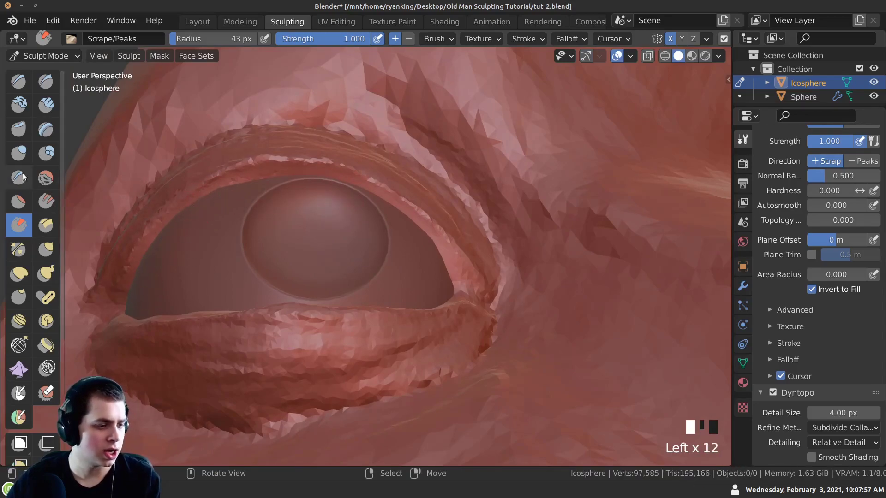
# Step: Refine the upper eyelid's rim toward the inner and outer corners with the Clay Strips brush at 0.600 strength
pyautogui.click(46, 110)
pyautogui.keyDown('ctrl'); pyautogui.moveTo(351, 187); pyautogui.dragTo(321, 169); pyautogui.keyUp('ctrl')
pyautogui.keyDown('ctrl'); pyautogui.moveTo(456, 254); pyautogui.dragTo(457, 267); pyautogui.keyUp('ctrl')
pyautogui.keyDown('ctrl'); pyautogui.moveTo(424, 235); pyautogui.dragTo(410, 223); pyautogui.keyUp('ctrl')
pyautogui.moveTo(190, 204); pyautogui.dragTo(201, 210, button='middle')
pyautogui.keyDown('ctrl'); pyautogui.moveTo(138, 259); pyautogui.dragTo(120, 284); pyautogui.keyUp('ctrl')
pyautogui.moveTo(142, 276)
pyautogui.keyDown('shift'); pyautogui.mouseDown(button='middle')
pyautogui.moveTo(189, 251)
pyautogui.moveTo(286, 230)
pyautogui.moveTo(240, 253)
pyautogui.moveTo(258, 273)
pyautogui.mouseUp(button='middle'); pyautogui.keyUp('shift')
pyautogui.keyDown('ctrl'); pyautogui.moveTo(277, 258); pyautogui.dragTo(322, 207, button='middle'); pyautogui.keyUp('ctrl')
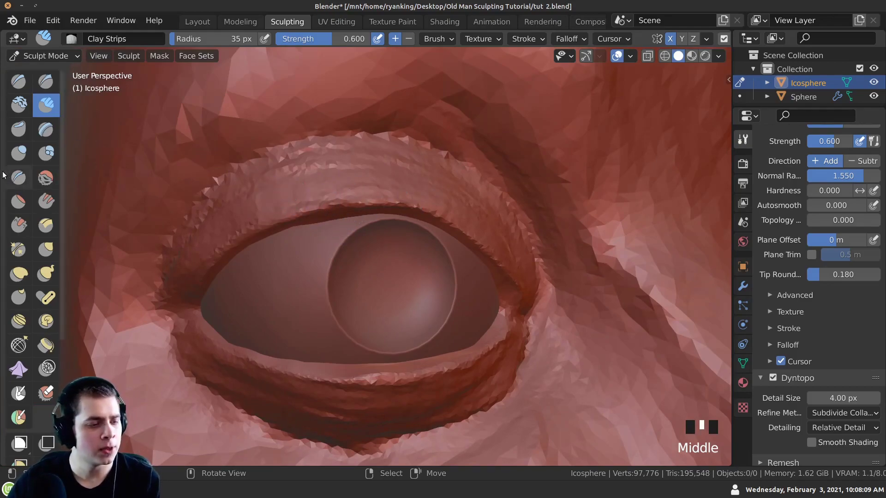
# Step: Switch to the Crease brush at 0.250 strength and frame the upper eyelid
pyautogui.click(18, 177)
pyautogui.keyDown('ctrl'); pyautogui.moveTo(313, 211); pyautogui.dragTo(285, 180, button='middle'); pyautogui.keyUp('ctrl')
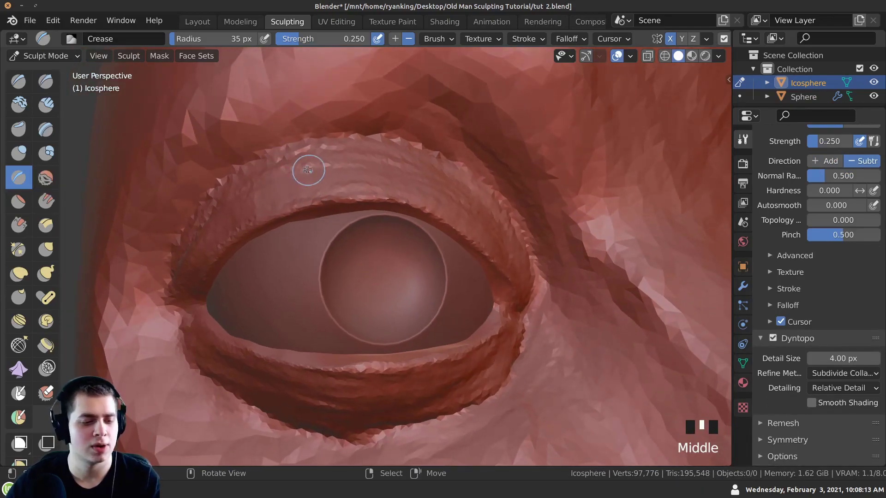
# Step: Try creasing lines across the middle of the upper eyelid with the Crease brush
pyautogui.moveTo(308, 170); pyautogui.dragTo(389, 178)
pyautogui.moveTo(333, 171); pyautogui.dragTo(412, 179)
pyautogui.moveTo(387, 199); pyautogui.dragTo(392, 231, button='middle')
pyautogui.hotkey('ctrl', 'z')
pyautogui.moveTo(381, 281); pyautogui.dragTo(375, 250, button='middle')
pyautogui.keyDown('ctrl'); pyautogui.moveTo(312, 210); pyautogui.dragTo(358, 196); pyautogui.keyUp('ctrl')
pyautogui.moveTo(358, 196); pyautogui.dragTo(285, 189, button='middle')
pyautogui.keyDown('ctrl'); pyautogui.moveTo(284, 190); pyautogui.dragTo(372, 189); pyautogui.keyUp('ctrl')
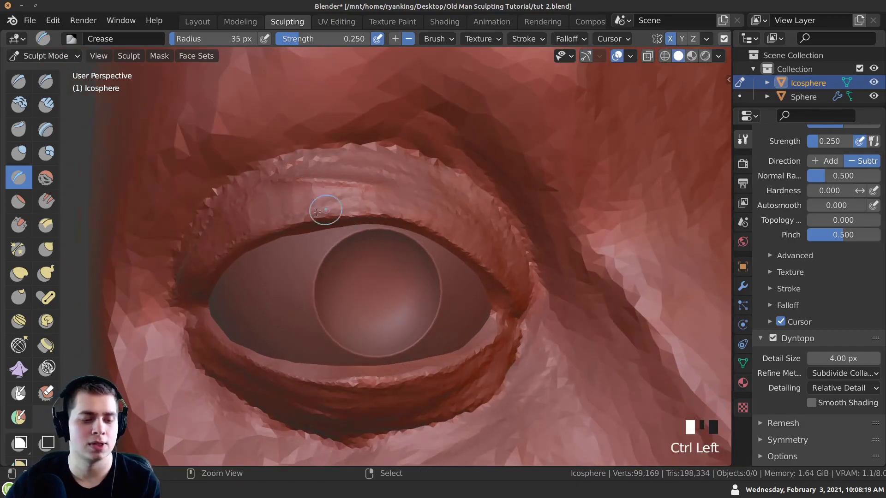
# Step: Pinch a sharp edge along the upper eyelid's lower rim to the inner corner with the inverted Crease brush
pyautogui.moveTo(320, 236); pyautogui.dragTo(296, 202, button='middle')
pyautogui.keyDown('ctrl'); pyautogui.moveTo(320, 204); pyautogui.dragTo(327, 202); pyautogui.keyUp('ctrl')
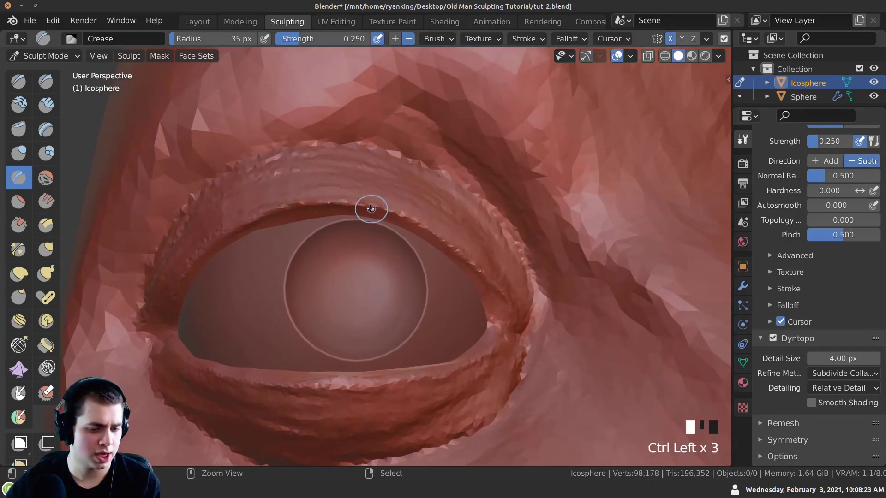
pyautogui.keyDown('ctrl'); pyautogui.moveTo(380, 209); pyautogui.dragTo(445, 248); pyautogui.keyUp('ctrl')
pyautogui.moveTo(445, 247); pyautogui.dragTo(431, 245, button='middle')
pyautogui.keyDown('ctrl'); pyautogui.moveTo(431, 245); pyautogui.dragTo(468, 269); pyautogui.keyUp('ctrl')
pyautogui.keyDown('ctrl'); pyautogui.moveTo(452, 258); pyautogui.dragTo(500, 307); pyautogui.keyUp('ctrl')
pyautogui.moveTo(360, 215); pyautogui.dragTo(373, 215, button='middle')
pyautogui.moveTo(289, 208)
pyautogui.mouseDown(button='middle')
pyautogui.moveTo(220, 245)
pyautogui.moveTo(303, 211)
pyautogui.mouseUp(button='middle')
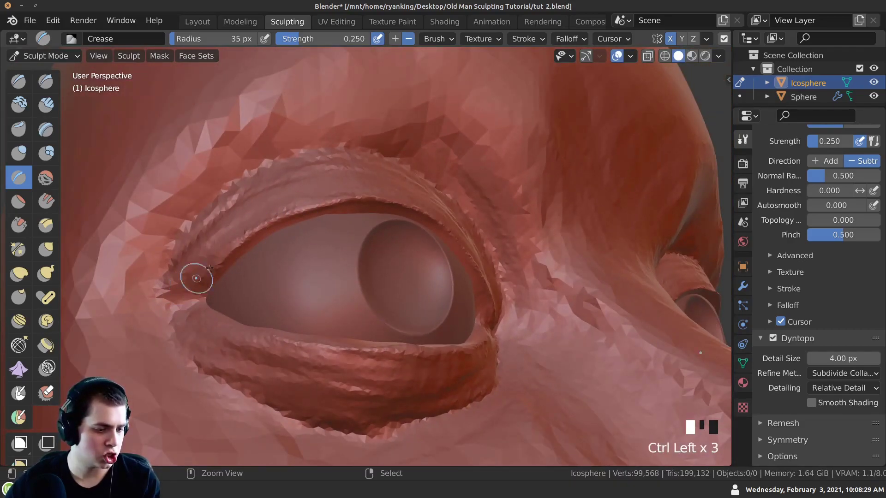
# Step: Pinch a sharp edge along the lower eyelid's rim, starting from the outer corner, with the inverted Crease brush
pyautogui.moveTo(250, 249)
pyautogui.mouseDown(button='middle')
pyautogui.moveTo(256, 272)
pyautogui.moveTo(237, 330)
pyautogui.mouseUp(button='middle')
pyautogui.keyDown('ctrl'); pyautogui.moveTo(220, 302); pyautogui.dragTo(234, 319); pyautogui.keyUp('ctrl')
pyautogui.keyDown('ctrl'); pyautogui.moveTo(227, 313); pyautogui.dragTo(242, 325); pyautogui.keyUp('ctrl')
pyautogui.keyDown('ctrl'); pyautogui.moveTo(235, 320); pyautogui.dragTo(282, 343); pyautogui.keyUp('ctrl')
pyautogui.moveTo(298, 352); pyautogui.dragTo(277, 366, button='middle')
pyautogui.moveTo(276, 365)
pyautogui.keyDown('ctrl'); pyautogui.mouseDown()
pyautogui.moveTo(363, 386)
pyautogui.moveTo(390, 381)
pyautogui.moveTo(369, 385)
pyautogui.mouseUp(); pyautogui.keyUp('ctrl')
pyautogui.keyDown('ctrl'); pyautogui.moveTo(369, 385); pyautogui.dragTo(356, 385); pyautogui.keyUp('ctrl')
pyautogui.keyDown('ctrl'); pyautogui.moveTo(355, 385); pyautogui.dragTo(331, 380); pyautogui.keyUp('ctrl')
pyautogui.moveTo(331, 380)
pyautogui.keyDown('ctrl'); pyautogui.mouseDown(button='middle')
pyautogui.moveTo(350, 372)
pyautogui.moveTo(332, 359)
pyautogui.mouseUp(button='middle'); pyautogui.keyUp('ctrl')
pyautogui.keyDown('ctrl'); pyautogui.moveTo(332, 359); pyautogui.dragTo(322, 361); pyautogui.keyUp('ctrl')
pyautogui.moveTo(323, 361); pyautogui.dragTo(299, 349, button='middle')
pyautogui.keyDown('ctrl'); pyautogui.moveTo(261, 313); pyautogui.dragTo(243, 291, button='middle'); pyautogui.keyUp('ctrl')
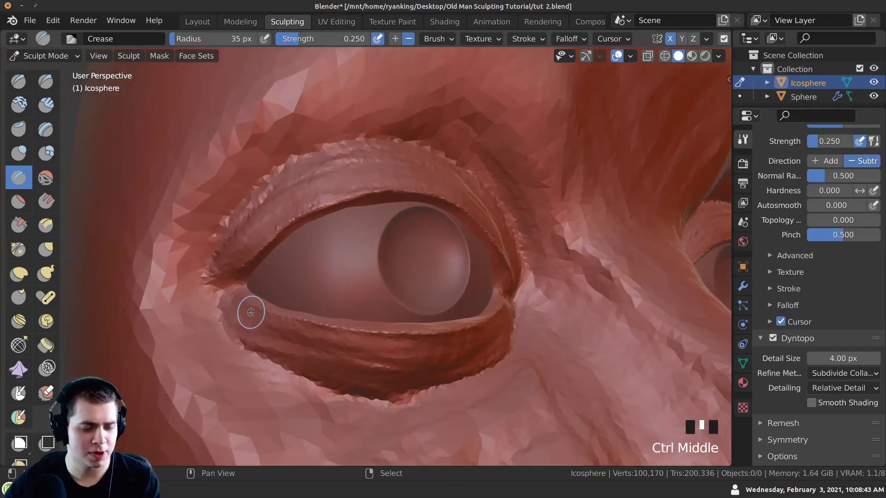
# Step: Smooth the rough clay strokes on the face of the lower eyelid from the outer corner to the inner corner
pyautogui.keyDown('shift'); pyautogui.moveTo(251, 312); pyautogui.dragTo(264, 320); pyautogui.keyUp('shift')
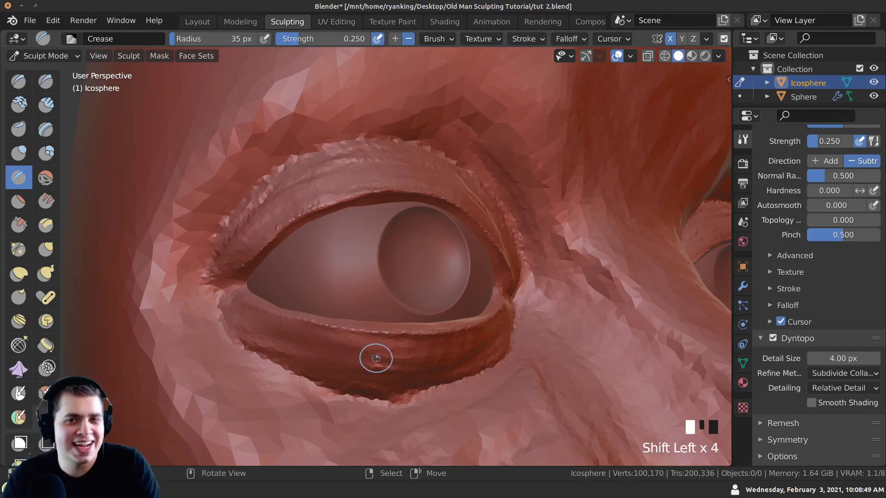
pyautogui.keyDown('shift'); pyautogui.moveTo(359, 375); pyautogui.dragTo(345, 354); pyautogui.keyUp('shift')
pyautogui.keyDown('shift'); pyautogui.moveTo(345, 354); pyautogui.dragTo(387, 372); pyautogui.keyUp('shift')
pyautogui.moveTo(354, 372); pyautogui.dragTo(337, 368, button='middle')
pyautogui.keyDown('shift'); pyautogui.moveTo(309, 346); pyautogui.dragTo(408, 361); pyautogui.keyUp('shift')
pyautogui.keyDown('shift'); pyautogui.moveTo(408, 361); pyautogui.dragTo(392, 374); pyautogui.keyUp('shift')
pyautogui.moveTo(393, 373); pyautogui.dragTo(492, 339, button='middle')
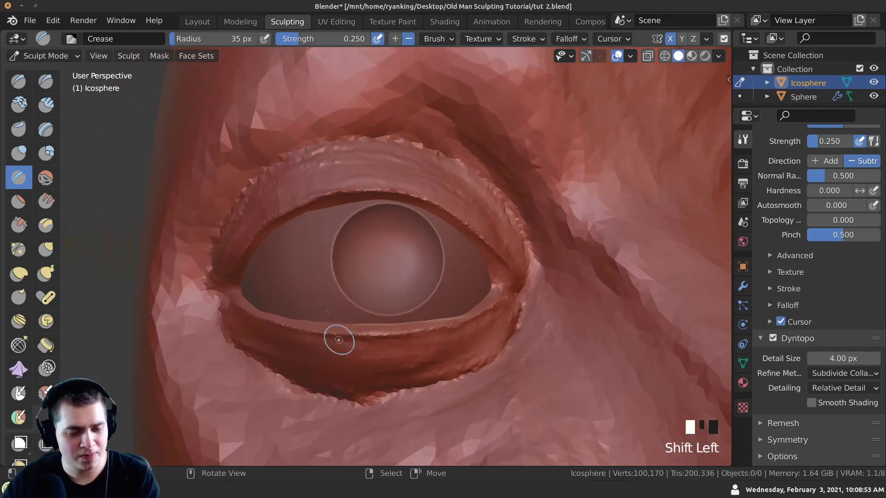
# Step: Smooth the area just below the lower eyelid's rim while preserving its sharp edge, working toward both corners
pyautogui.moveTo(406, 332)
pyautogui.mouseDown(button='middle')
pyautogui.moveTo(436, 356)
pyautogui.moveTo(473, 364)
pyautogui.moveTo(483, 316)
pyautogui.mouseUp(button='middle')
pyautogui.moveTo(335, 357)
pyautogui.mouseDown(button='middle')
pyautogui.moveTo(415, 352)
pyautogui.moveTo(338, 326)
pyautogui.moveTo(398, 334)
pyautogui.mouseUp(button='middle')
pyautogui.keyDown('shift'); pyautogui.moveTo(332, 334); pyautogui.dragTo(298, 332); pyautogui.keyUp('shift')
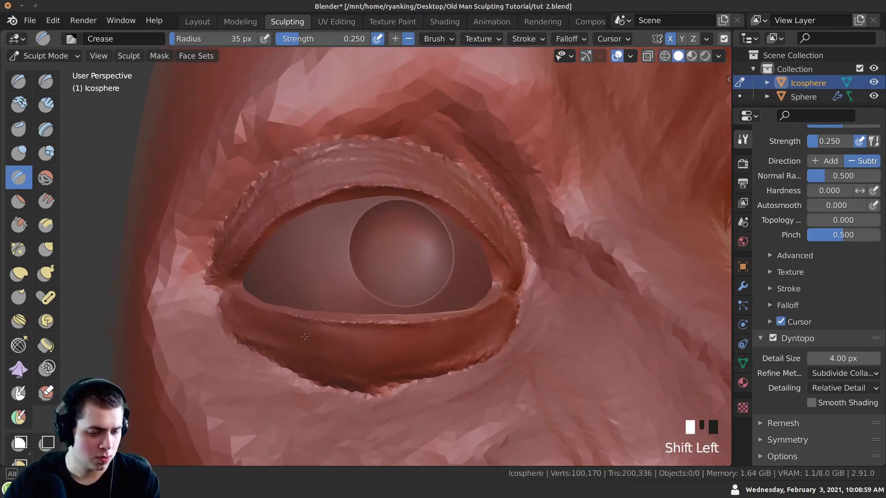
pyautogui.moveTo(267, 313); pyautogui.dragTo(284, 295, button='middle')
pyautogui.keyDown('ctrl'); pyautogui.moveTo(284, 295); pyautogui.dragTo(301, 291, button='middle'); pyautogui.keyUp('ctrl')
pyautogui.keyDown('shift'); pyautogui.moveTo(302, 341); pyautogui.dragTo(343, 323); pyautogui.keyUp('shift')
pyautogui.keyDown('ctrl'); pyautogui.moveTo(335, 327); pyautogui.dragTo(295, 338, button='middle'); pyautogui.keyUp('ctrl')
pyautogui.moveTo(295, 338)
pyautogui.mouseDown(button='middle')
pyautogui.moveTo(284, 337)
pyautogui.moveTo(300, 334)
pyautogui.mouseUp(button='middle')
pyautogui.moveTo(300, 333)
pyautogui.keyDown('shift'); pyautogui.mouseDown()
pyautogui.moveTo(265, 320)
pyautogui.moveTo(294, 360)
pyautogui.mouseUp(); pyautogui.keyUp('shift')
pyautogui.moveTo(293, 360); pyautogui.dragTo(281, 356, button='middle')
pyautogui.moveTo(395, 347); pyautogui.dragTo(502, 303, button='middle')
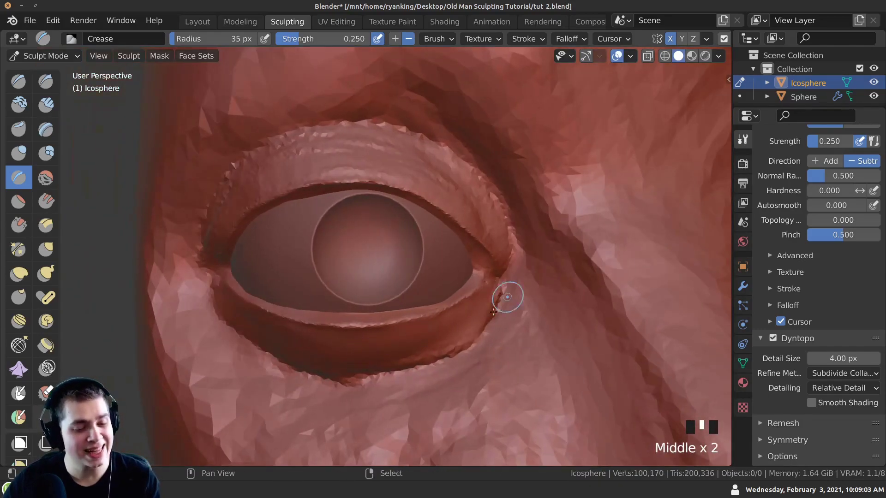
# Step: Smooth the lower eyelid's flat inner rim and both eye corners where the lid meets the eyeball
pyautogui.moveTo(359, 368); pyautogui.dragTo(320, 344, button='middle')
pyautogui.moveTo(244, 336)
pyautogui.mouseDown(button='middle')
pyautogui.moveTo(212, 293)
pyautogui.moveTo(270, 340)
pyautogui.moveTo(263, 302)
pyautogui.moveTo(276, 276)
pyautogui.mouseUp(button='middle')
pyautogui.keyDown('shift'); pyautogui.click(211, 290); pyautogui.keyUp('shift')
pyautogui.keyDown('shift'); pyautogui.moveTo(290, 307); pyautogui.dragTo(318, 288, button='middle'); pyautogui.keyUp('shift')
pyautogui.keyDown('ctrl'); pyautogui.moveTo(493, 281); pyautogui.dragTo(518, 248, button='middle'); pyautogui.keyUp('ctrl')
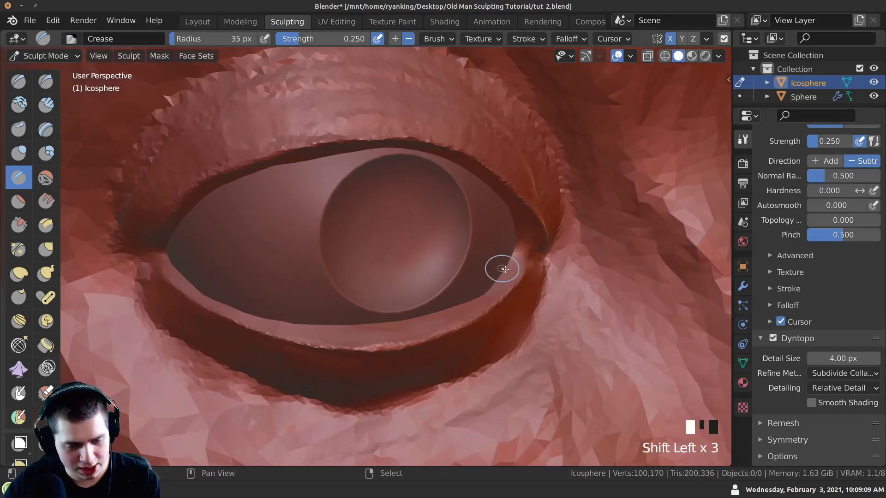
pyautogui.moveTo(264, 336); pyautogui.dragTo(287, 335, button='middle')
pyautogui.keyDown('shift'); pyautogui.moveTo(291, 336); pyautogui.dragTo(327, 348); pyautogui.keyUp('shift')
pyautogui.moveTo(278, 329); pyautogui.dragTo(302, 323, button='middle')
pyautogui.keyDown('shift'); pyautogui.moveTo(298, 323); pyautogui.dragTo(239, 322); pyautogui.keyUp('shift')
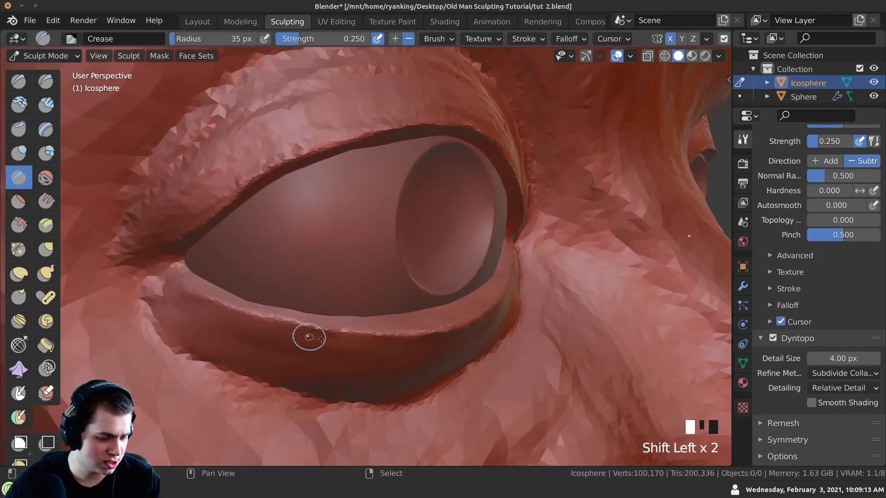
# Step: Smooth the rough surface of the upper eyelid across its full width
pyautogui.moveTo(288, 344); pyautogui.dragTo(278, 253, button='middle')
pyautogui.moveTo(244, 156)
pyautogui.keyDown('ctrl'); pyautogui.mouseDown(button='middle')
pyautogui.moveTo(297, 164)
pyautogui.moveTo(339, 193)
pyautogui.moveTo(318, 184)
pyautogui.mouseUp(button='middle'); pyautogui.keyUp('ctrl')
pyautogui.keyDown('shift'); pyautogui.moveTo(289, 176); pyautogui.dragTo(386, 181); pyautogui.keyUp('shift')
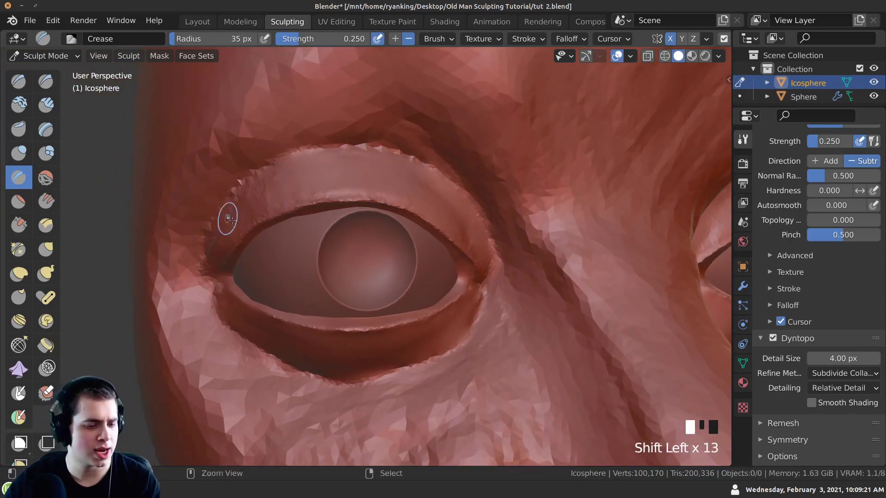
pyautogui.keyDown('ctrl'); pyautogui.moveTo(227, 219); pyautogui.dragTo(367, 198, button='middle'); pyautogui.keyUp('ctrl')
pyautogui.keyDown('shift'); pyautogui.moveTo(368, 198); pyautogui.dragTo(303, 218); pyautogui.keyUp('shift')
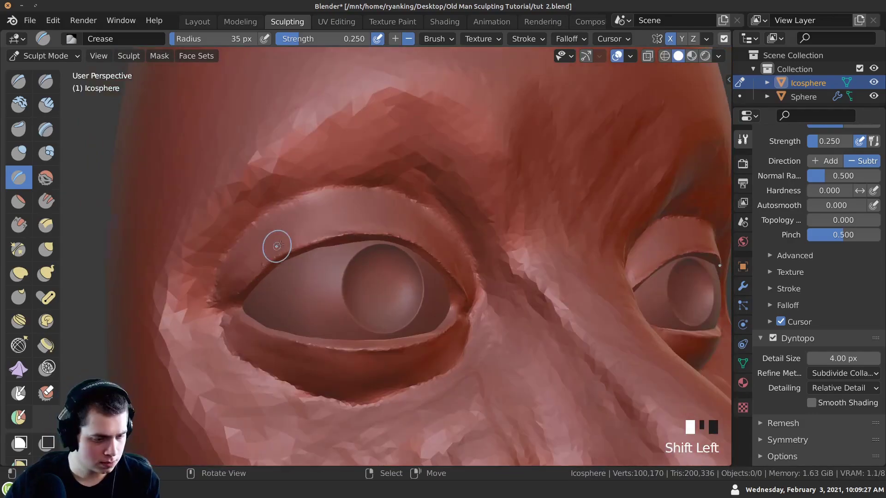
# Step: Smooth the underside of the upper eyelid along its rim toward the inner corner
pyautogui.moveTo(276, 245)
pyautogui.mouseDown(button='middle')
pyautogui.moveTo(269, 192)
pyautogui.moveTo(280, 176)
pyautogui.mouseUp(button='middle')
pyautogui.moveTo(280, 176); pyautogui.dragTo(305, 180, button='middle')
pyautogui.keyDown('shift'); pyautogui.moveTo(303, 185); pyautogui.dragTo(326, 186); pyautogui.keyUp('shift')
pyautogui.keyDown('shift'); pyautogui.moveTo(329, 186); pyautogui.dragTo(391, 199); pyautogui.keyUp('shift')
pyautogui.keyDown('shift'); pyautogui.moveTo(399, 203); pyautogui.dragTo(429, 215); pyautogui.keyUp('shift')
pyautogui.keyDown('shift'); pyautogui.moveTo(439, 220); pyautogui.dragTo(434, 219); pyautogui.keyUp('shift')
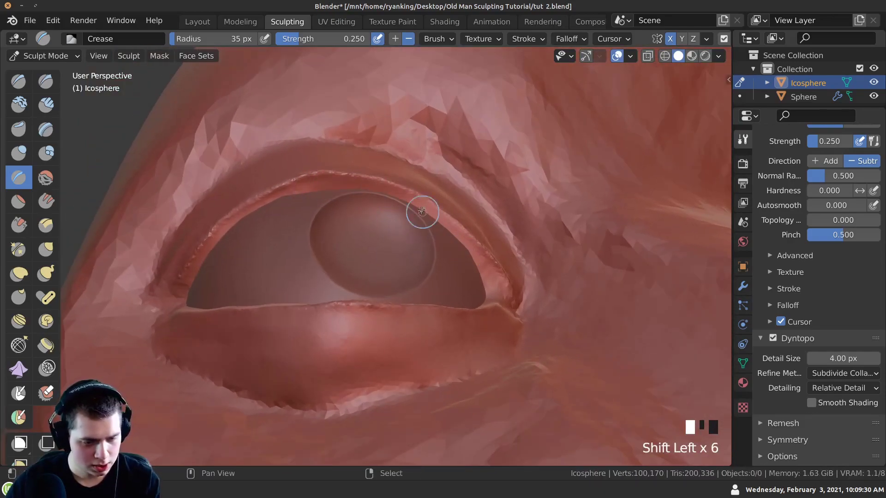
# Step: Pull the outer part of the lower eyelid against the eyeball with the Grab brush at 0.400 strength, and check the whole head
pyautogui.moveTo(225, 255)
pyautogui.mouseDown(button='middle')
pyautogui.moveTo(332, 263)
pyautogui.moveTo(356, 306)
pyautogui.moveTo(342, 310)
pyautogui.moveTo(368, 328)
pyautogui.moveTo(281, 255)
pyautogui.mouseUp(button='middle')
pyautogui.press('g')
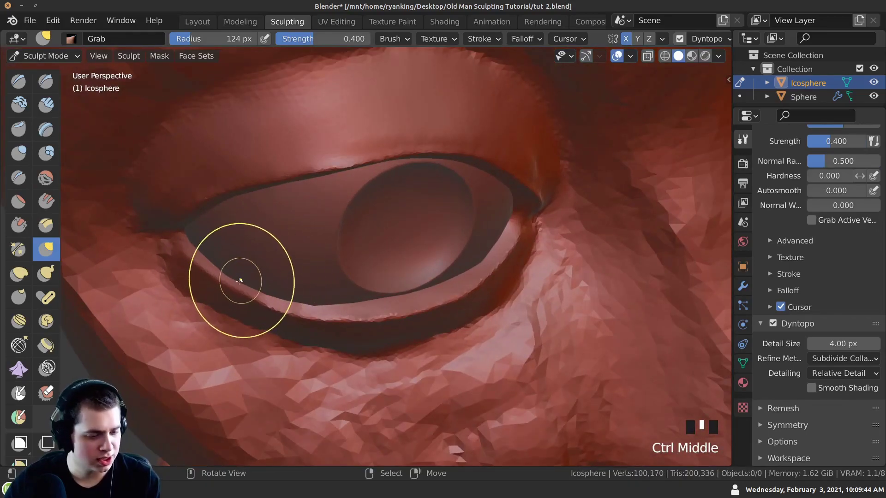
pyautogui.keyDown('ctrl'); pyautogui.moveTo(241, 280); pyautogui.dragTo(268, 287, button='middle'); pyautogui.keyUp('ctrl')
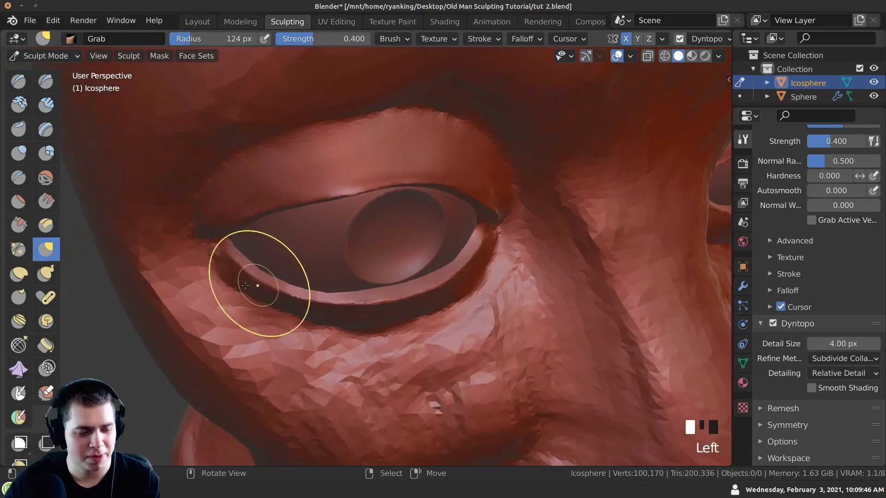
pyautogui.moveTo(326, 312)
pyautogui.mouseDown(button='middle')
pyautogui.moveTo(413, 292)
pyautogui.moveTo(318, 189)
pyautogui.mouseUp(button='middle')
pyautogui.moveTo(313, 171)
pyautogui.keyDown('shift'); pyautogui.mouseDown(button='middle')
pyautogui.moveTo(291, 184)
pyautogui.moveTo(285, 235)
pyautogui.moveTo(268, 254)
pyautogui.mouseUp(button='middle'); pyautogui.keyUp('shift')
pyautogui.moveTo(267, 257); pyautogui.dragTo(260, 274)
pyautogui.moveTo(261, 274); pyautogui.dragTo(279, 287, button='middle')
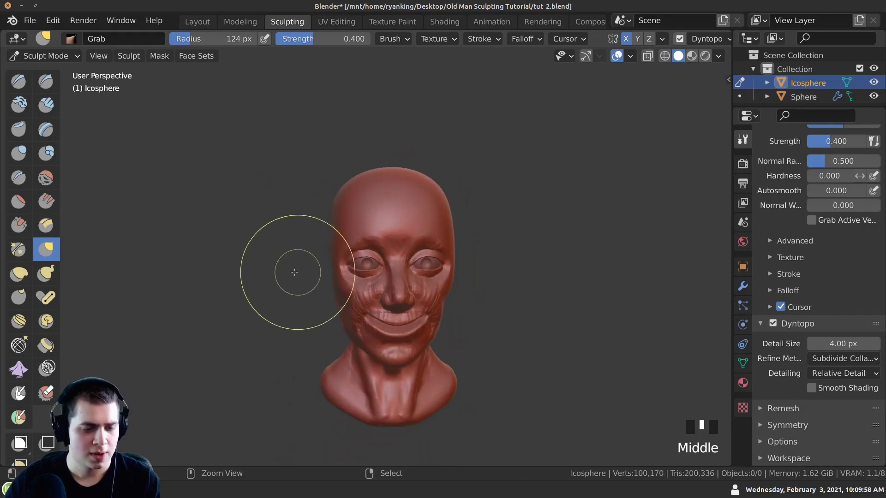
pyautogui.moveTo(320, 266); pyautogui.dragTo(351, 245, button='middle')
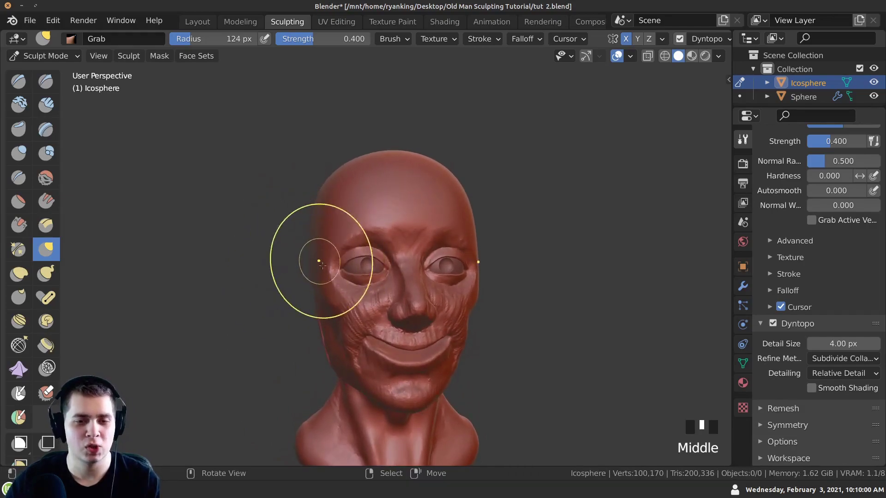
# Step: Pull the outer eye corner and the eyelids closer around the eyeball with the Grab brush
pyautogui.moveTo(331, 274); pyautogui.dragTo(333, 268, button='middle')
pyautogui.moveTo(332, 269); pyautogui.dragTo(337, 269)
pyautogui.moveTo(365, 271); pyautogui.dragTo(446, 280, button='middle')
pyautogui.moveTo(434, 279)
pyautogui.keyDown('ctrl'); pyautogui.mouseDown(button='middle')
pyautogui.moveTo(422, 268)
pyautogui.moveTo(281, 269)
pyautogui.mouseUp(button='middle'); pyautogui.keyUp('ctrl')
pyautogui.moveTo(355, 263); pyautogui.dragTo(359, 258, button='middle')
pyautogui.moveTo(360, 258); pyautogui.dragTo(358, 252)
pyautogui.moveTo(338, 275)
pyautogui.mouseDown(button='middle')
pyautogui.moveTo(324, 270)
pyautogui.moveTo(309, 337)
pyautogui.mouseUp(button='middle')
pyautogui.moveTo(287, 298); pyautogui.dragTo(302, 293, button='middle')
pyautogui.moveTo(316, 275)
pyautogui.keyDown('ctrl'); pyautogui.mouseDown(button='middle')
pyautogui.moveTo(319, 285)
pyautogui.moveTo(320, 265)
pyautogui.mouseUp(button='middle'); pyautogui.keyUp('ctrl')
pyautogui.moveTo(325, 254); pyautogui.dragTo(332, 245, button='middle')
pyautogui.moveTo(347, 255); pyautogui.dragTo(349, 258)
pyautogui.moveTo(313, 263)
pyautogui.mouseDown(button='middle')
pyautogui.moveTo(349, 267)
pyautogui.moveTo(366, 259)
pyautogui.moveTo(316, 261)
pyautogui.moveTo(321, 252)
pyautogui.moveTo(296, 198)
pyautogui.moveTo(337, 248)
pyautogui.moveTo(334, 239)
pyautogui.mouseUp(button='middle')
# Step: Switch to the Layout workspace, select the mirrored eyeball sphere and select its whole mesh in Edit Mode
pyautogui.click(198, 21)
pyautogui.rightClick(334, 239)
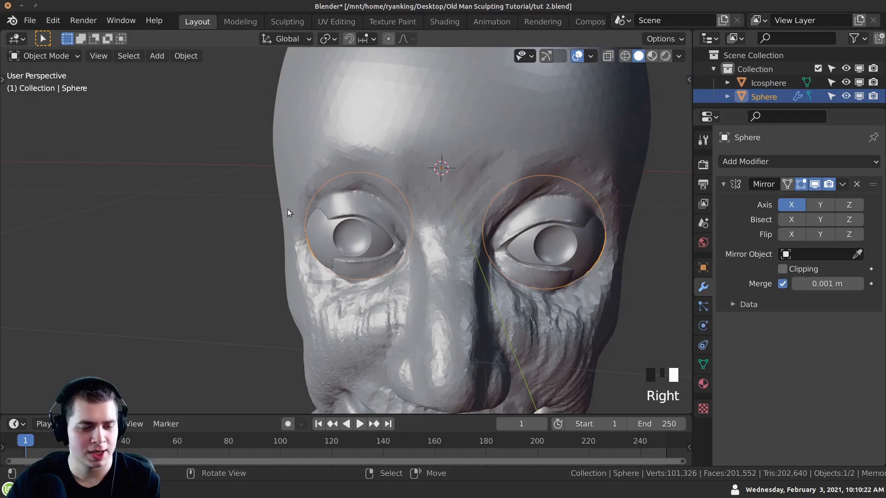
pyautogui.press('Tab')
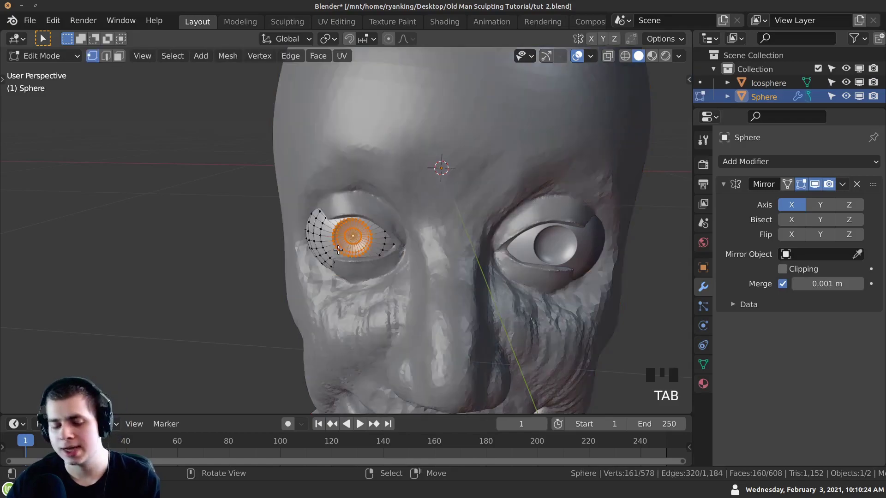
pyautogui.press('a')
pyautogui.press('a')
pyautogui.press('a')
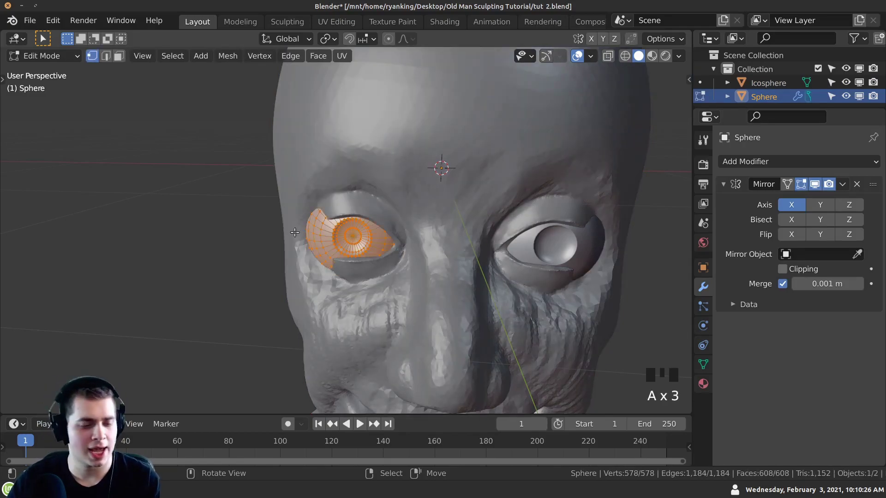
# Step: Move the eyeball mesh in small corrections from several angles until it sits inside the eyelids
pyautogui.moveTo(379, 284); pyautogui.dragTo(291, 245, button='middle')
pyautogui.press('g')
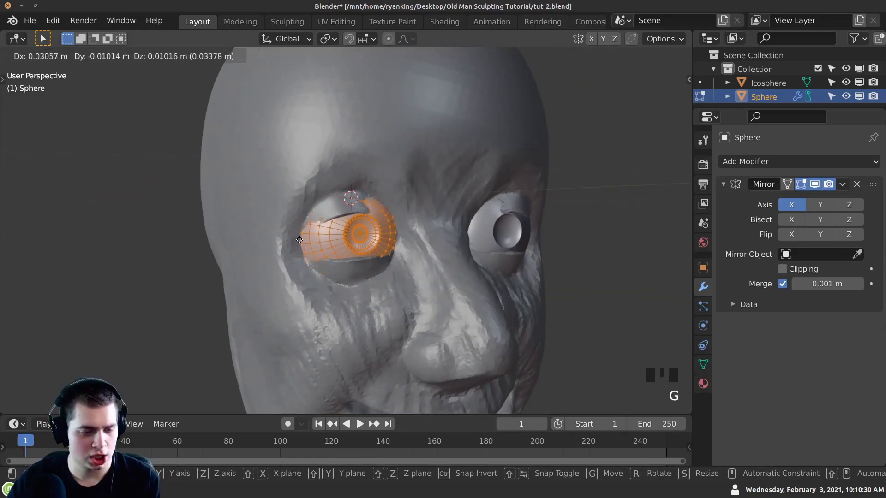
pyautogui.click(273, 234)
pyautogui.press('s')
pyautogui.click(270, 235)
pyautogui.moveTo(270, 236); pyautogui.dragTo(387, 259, button='middle')
pyautogui.press('g')
pyautogui.click(351, 245)
pyautogui.press('g')
pyautogui.click(272, 238)
pyautogui.press('g')
pyautogui.click(388, 258)
pyautogui.press('g')
pyautogui.click(305, 251)
pyautogui.press('g')
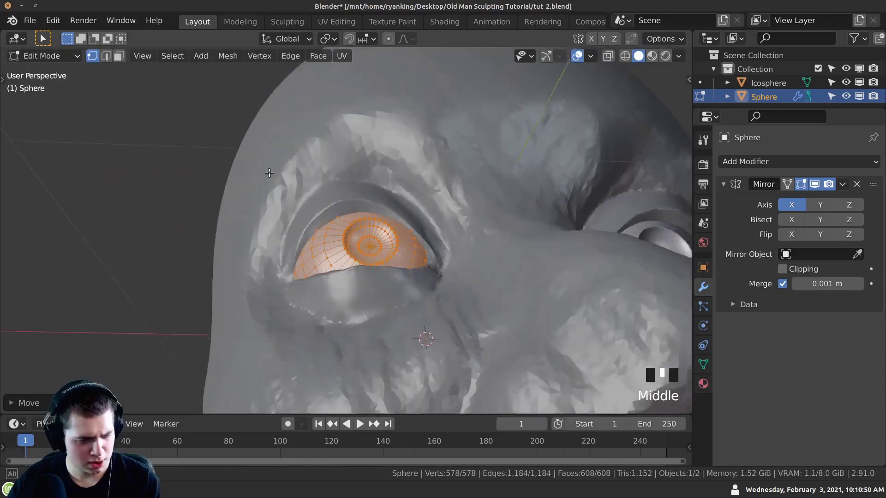
pyautogui.moveTo(269, 173); pyautogui.dragTo(328, 279, button='middle')
pyautogui.press('g')
pyautogui.click(371, 267)
# Step: Leave Edit Mode, select the head mesh and return to the Sculpting workspace
pyautogui.press('Tab')
pyautogui.moveTo(327, 279)
pyautogui.keyDown('shift'); pyautogui.mouseDown(button='middle')
pyautogui.moveTo(360, 257)
pyautogui.moveTo(379, 271)
pyautogui.moveTo(396, 256)
pyautogui.moveTo(403, 265)
pyautogui.mouseUp(button='middle'); pyautogui.keyUp('shift')
pyautogui.rightClick(327, 245)
pyautogui.click(287, 21)
# Step: Fit the eyelids and eye corners to the repositioned eyeball with the Grab brush at 0.400 strength
pyautogui.moveTo(404, 265); pyautogui.dragTo(419, 271)
pyautogui.moveTo(386, 245); pyautogui.dragTo(410, 302)
pyautogui.moveTo(409, 302); pyautogui.dragTo(386, 312, button='middle')
pyautogui.moveTo(385, 312); pyautogui.dragTo(340, 301)
pyautogui.moveTo(340, 301); pyautogui.dragTo(307, 296, button='middle')
pyautogui.moveTo(307, 295); pyautogui.dragTo(308, 299)
pyautogui.moveTo(308, 299); pyautogui.dragTo(283, 203, button='middle')
pyautogui.moveTo(309, 295); pyautogui.dragTo(313, 299)
pyautogui.keyDown('ctrl'); pyautogui.moveTo(312, 299); pyautogui.dragTo(292, 297, button='middle'); pyautogui.keyUp('ctrl')
pyautogui.moveTo(293, 297); pyautogui.dragTo(293, 292)
pyautogui.keyDown('ctrl'); pyautogui.moveTo(292, 291); pyautogui.dragTo(347, 217, button='middle'); pyautogui.keyUp('ctrl')
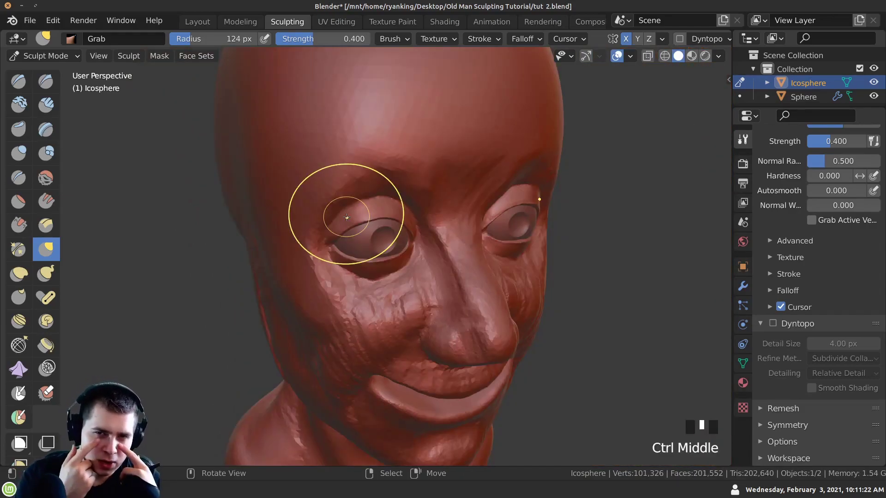
# Step: Choose the Clay Strips brush and enable Dyntopo for the area around the eye
pyautogui.click(47, 105)
pyautogui.moveTo(341, 258); pyautogui.dragTo(410, 241, button='middle')
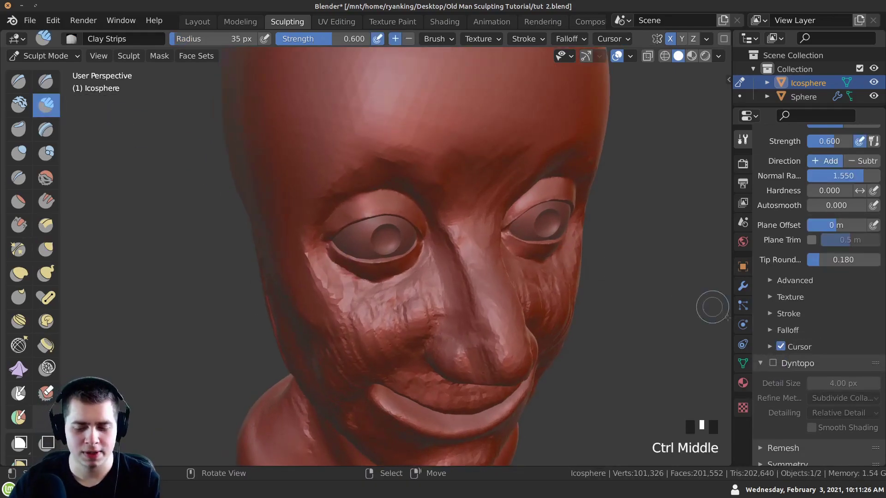
pyautogui.click(773, 363)
pyautogui.click(775, 365)
pyautogui.moveTo(383, 286); pyautogui.dragTo(385, 247, button='middle')
pyautogui.keyDown('ctrl'); pyautogui.moveTo(457, 239); pyautogui.dragTo(441, 282, button='middle'); pyautogui.keyUp('ctrl')
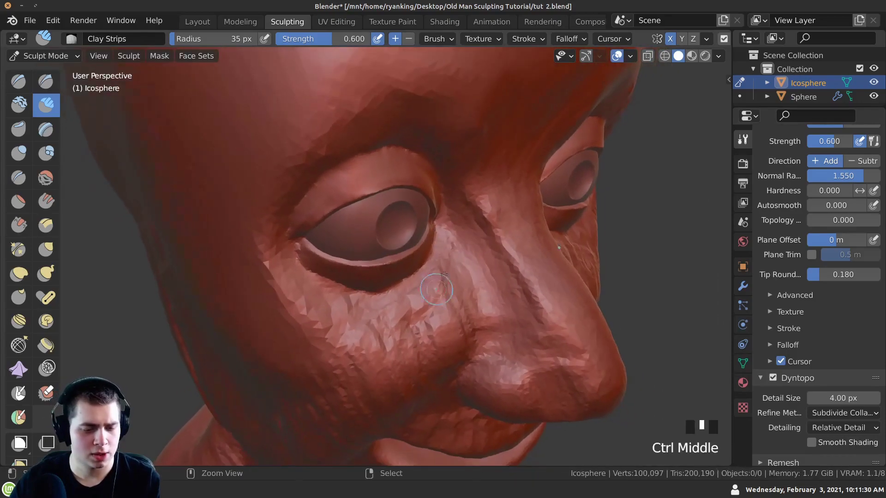
# Step: Build up an eye bag below the lower eyelid and carve the crease beneath it with Clay Strips
pyautogui.moveTo(438, 278)
pyautogui.mouseDown()
pyautogui.moveTo(408, 319)
pyautogui.moveTo(396, 310)
pyautogui.mouseUp()
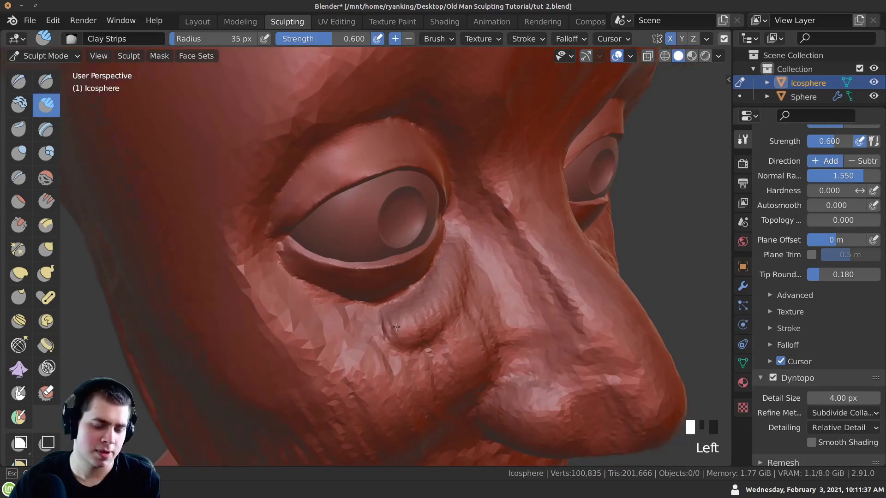
pyautogui.moveTo(344, 333); pyautogui.dragTo(333, 324)
pyautogui.keyDown('ctrl'); pyautogui.moveTo(339, 323); pyautogui.dragTo(346, 272, button='middle'); pyautogui.keyUp('ctrl')
pyautogui.moveTo(350, 277)
pyautogui.mouseDown(button='middle')
pyautogui.moveTo(269, 300)
pyautogui.moveTo(275, 349)
pyautogui.moveTo(350, 295)
pyautogui.mouseUp(button='middle')
pyautogui.keyDown('ctrl'); pyautogui.moveTo(360, 231); pyautogui.dragTo(369, 274, button='middle'); pyautogui.keyUp('ctrl')
pyautogui.moveTo(435, 330); pyautogui.dragTo(424, 351)
pyautogui.moveTo(424, 351); pyautogui.dragTo(408, 378, button='middle')
pyautogui.keyDown('ctrl'); pyautogui.moveTo(408, 378); pyautogui.dragTo(399, 339, button='middle'); pyautogui.keyUp('ctrl')
pyautogui.moveTo(390, 326); pyautogui.dragTo(392, 304)
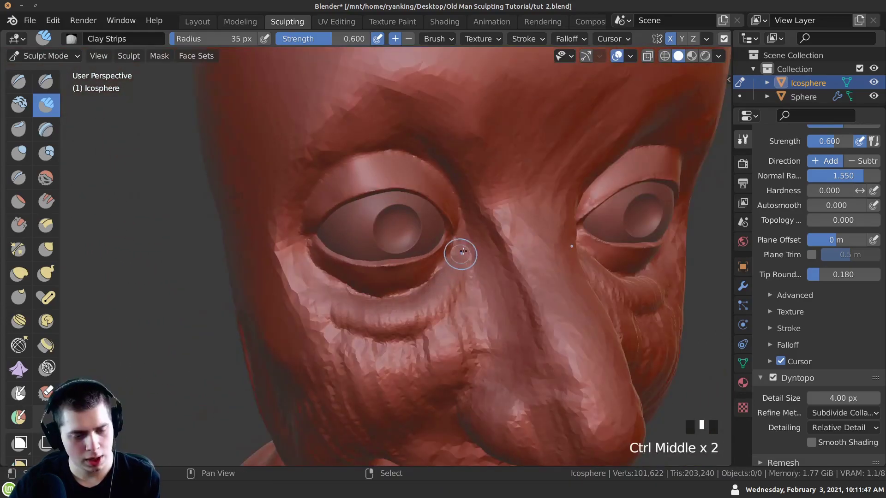
# Step: Extend the eye bag toward the inner eye corner and blend it into the lower eyelid
pyautogui.keyDown('shift'); pyautogui.moveTo(459, 253); pyautogui.dragTo(440, 300); pyautogui.keyUp('shift')
pyautogui.keyDown('shift'); pyautogui.moveTo(438, 307); pyautogui.dragTo(415, 334); pyautogui.keyUp('shift')
pyautogui.keyDown('shift'); pyautogui.moveTo(376, 301); pyautogui.dragTo(438, 276); pyautogui.keyUp('shift')
pyautogui.moveTo(417, 271); pyautogui.dragTo(432, 272, button='middle')
pyautogui.keyDown('shift'); pyautogui.moveTo(322, 280); pyautogui.dragTo(331, 278); pyautogui.keyUp('shift')
pyautogui.keyDown('shift'); pyautogui.moveTo(381, 297); pyautogui.dragTo(369, 299); pyautogui.keyUp('shift')
pyautogui.keyDown('shift'); pyautogui.moveTo(389, 300); pyautogui.dragTo(371, 299); pyautogui.keyUp('shift')
# Step: Carve the eye socket above the upper eyelid and around the outer eye corner with subtractive Clay Strips
pyautogui.moveTo(374, 259); pyautogui.dragTo(383, 267, button='middle')
pyautogui.keyDown('shift'); pyautogui.moveTo(353, 155); pyautogui.dragTo(383, 152); pyautogui.keyUp('shift')
pyautogui.keyDown('shift'); pyautogui.moveTo(385, 153); pyautogui.dragTo(436, 175); pyautogui.keyUp('shift')
pyautogui.keyDown('shift'); pyautogui.moveTo(407, 179); pyautogui.dragTo(413, 194, button='middle'); pyautogui.keyUp('shift')
pyautogui.keyDown('shift'); pyautogui.moveTo(463, 204); pyautogui.dragTo(413, 188); pyautogui.keyUp('shift')
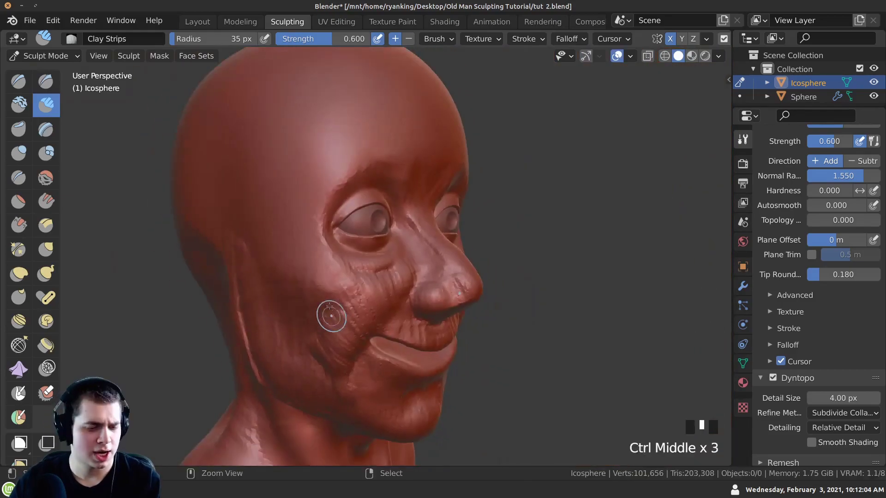
pyautogui.moveTo(330, 316)
pyautogui.mouseDown(button='middle')
pyautogui.moveTo(247, 297)
pyautogui.moveTo(300, 231)
pyautogui.moveTo(319, 258)
pyautogui.moveTo(309, 234)
pyautogui.mouseUp(button='middle')
pyautogui.keyDown('ctrl'); pyautogui.moveTo(389, 155); pyautogui.dragTo(362, 185); pyautogui.keyUp('ctrl')
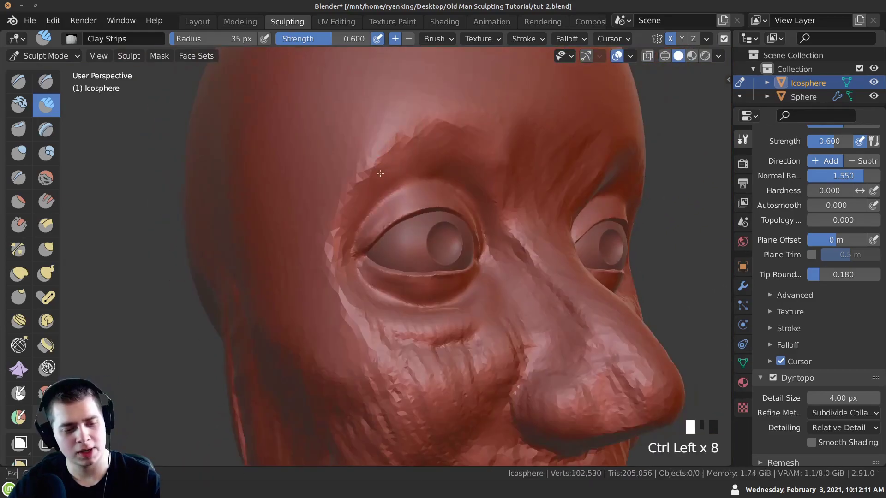
pyautogui.keyDown('ctrl'); pyautogui.moveTo(380, 163); pyautogui.dragTo(360, 189); pyautogui.keyUp('ctrl')
pyautogui.keyDown('ctrl'); pyautogui.moveTo(379, 170); pyautogui.dragTo(333, 236); pyautogui.keyUp('ctrl')
pyautogui.keyDown('ctrl'); pyautogui.moveTo(338, 204); pyautogui.dragTo(328, 245); pyautogui.keyUp('ctrl')
pyautogui.keyDown('ctrl'); pyautogui.moveTo(336, 230); pyautogui.dragTo(331, 265); pyautogui.keyUp('ctrl')
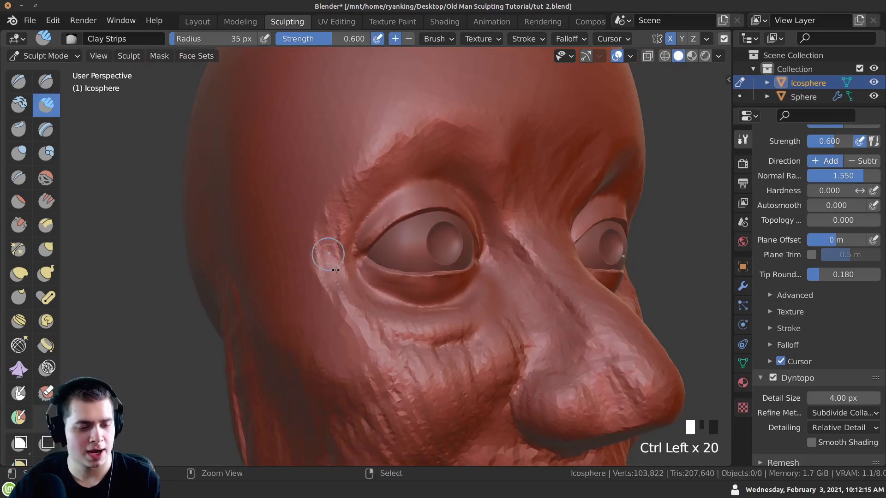
# Step: Shape the outer rim of the eye socket from the brow's end down to the cheekbone
pyautogui.keyDown('ctrl'); pyautogui.moveTo(310, 211); pyautogui.dragTo(312, 222); pyautogui.keyUp('ctrl')
pyautogui.keyDown('ctrl'); pyautogui.moveTo(313, 207); pyautogui.dragTo(325, 226, button='middle'); pyautogui.keyUp('ctrl')
pyautogui.keyDown('ctrl'); pyautogui.moveTo(345, 206); pyautogui.dragTo(323, 238); pyautogui.keyUp('ctrl')
pyautogui.keyDown('ctrl'); pyautogui.moveTo(326, 231); pyautogui.dragTo(330, 198, button='middle'); pyautogui.keyUp('ctrl')
pyautogui.keyDown('ctrl'); pyautogui.moveTo(330, 198); pyautogui.dragTo(318, 246); pyautogui.keyUp('ctrl')
pyautogui.keyDown('ctrl'); pyautogui.moveTo(333, 296); pyautogui.dragTo(344, 320, button='middle'); pyautogui.keyUp('ctrl')
pyautogui.keyDown('ctrl'); pyautogui.moveTo(353, 343); pyautogui.dragTo(362, 369, button='middle'); pyautogui.keyUp('ctrl')
# Step: Build up the cheekbone beside the eye with Clay Strips, undoing one misplaced stroke, and smooth it
pyautogui.moveTo(297, 298); pyautogui.dragTo(323, 296, button='middle')
pyautogui.moveTo(302, 275); pyautogui.dragTo(400, 368)
pyautogui.hotkey('ctrl', 'z')
pyautogui.moveTo(298, 319); pyautogui.dragTo(337, 327, button='middle')
pyautogui.moveTo(412, 357)
pyautogui.mouseDown()
pyautogui.moveTo(385, 366)
pyautogui.moveTo(333, 353)
pyautogui.mouseUp()
pyautogui.moveTo(333, 351); pyautogui.dragTo(322, 348)
pyautogui.moveTo(320, 345); pyautogui.dragTo(324, 322)
pyautogui.keyDown('ctrl'); pyautogui.moveTo(320, 281); pyautogui.dragTo(355, 323, button='middle'); pyautogui.keyUp('ctrl')
pyautogui.moveTo(364, 328)
pyautogui.mouseDown()
pyautogui.moveTo(378, 360)
pyautogui.moveTo(345, 335)
pyautogui.mouseUp()
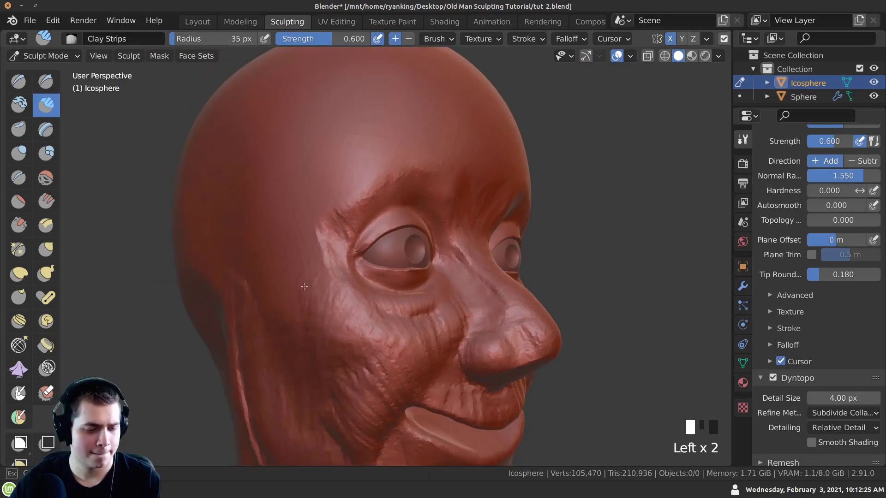
pyautogui.keyDown('ctrl'); pyautogui.moveTo(304, 286); pyautogui.dragTo(341, 299, button='middle'); pyautogui.keyUp('ctrl')
pyautogui.keyDown('shift'); pyautogui.moveTo(355, 300); pyautogui.dragTo(363, 303); pyautogui.keyUp('shift')
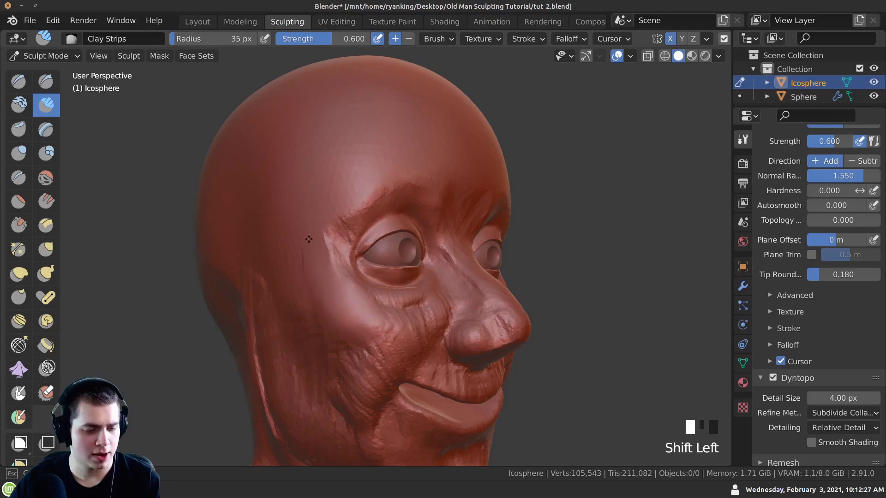
# Step: Blend the temple into the eye socket and refine the brow ridge above the eye
pyautogui.keyDown('shift'); pyautogui.moveTo(324, 246); pyautogui.dragTo(306, 263); pyautogui.keyUp('shift')
pyautogui.moveTo(306, 263)
pyautogui.mouseDown(button='middle')
pyautogui.moveTo(293, 255)
pyautogui.moveTo(311, 222)
pyautogui.mouseUp(button='middle')
pyautogui.keyDown('shift'); pyautogui.moveTo(318, 219); pyautogui.dragTo(334, 214); pyautogui.keyUp('shift')
pyautogui.moveTo(344, 194)
pyautogui.keyDown('shift'); pyautogui.mouseDown(button='middle')
pyautogui.moveTo(348, 235)
pyautogui.moveTo(329, 209)
pyautogui.mouseUp(button='middle'); pyautogui.keyUp('shift')
pyautogui.keyDown('shift'); pyautogui.moveTo(330, 210); pyautogui.dragTo(371, 193); pyautogui.keyUp('shift')
pyautogui.moveTo(463, 195)
pyautogui.keyDown('shift'); pyautogui.mouseDown()
pyautogui.moveTo(400, 187)
pyautogui.moveTo(429, 188)
pyautogui.mouseUp(); pyautogui.keyUp('shift')
pyautogui.moveTo(464, 197)
pyautogui.mouseDown()
pyautogui.moveTo(424, 187)
pyautogui.moveTo(455, 193)
pyautogui.mouseUp()
pyautogui.keyDown('shift'); pyautogui.moveTo(454, 193); pyautogui.dragTo(429, 187); pyautogui.keyUp('shift')
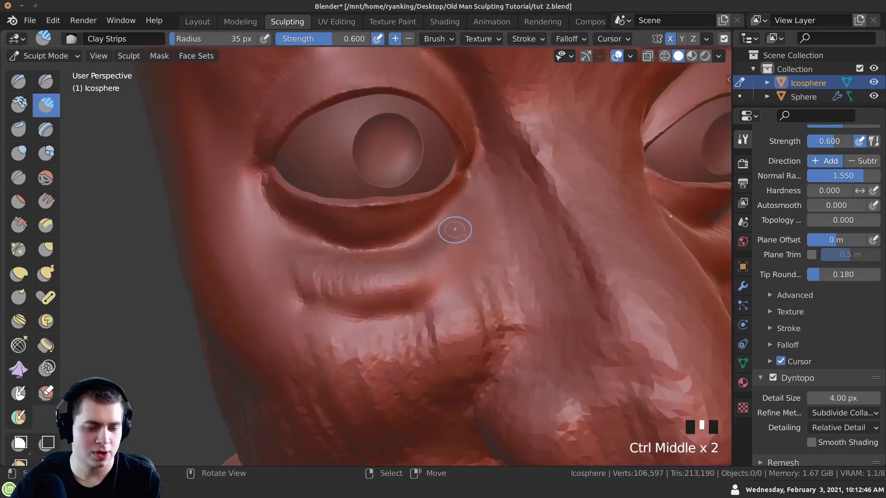
# Step: Undo the last stroke beside the nose and carve the eye bag's lower crease from the inner corner outward
pyautogui.moveTo(460, 234)
pyautogui.mouseDown()
pyautogui.moveTo(463, 282)
pyautogui.moveTo(441, 289)
pyautogui.mouseUp()
pyautogui.hotkey('ctrl', 'z')
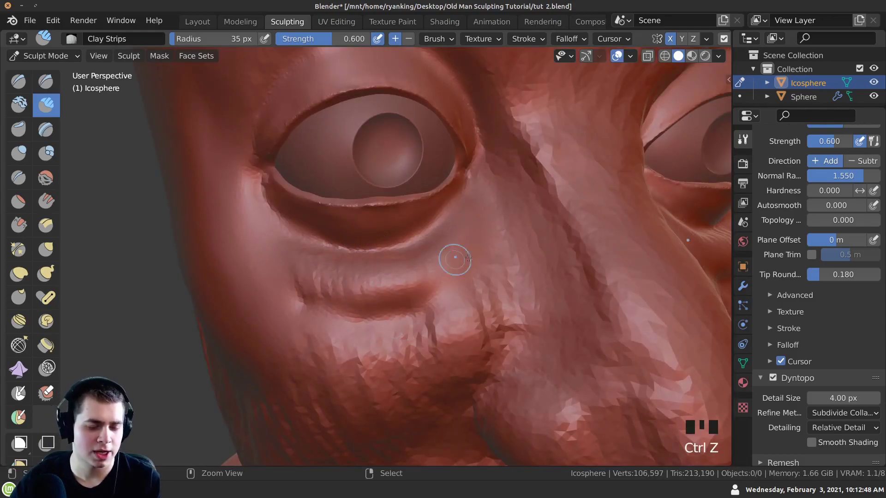
pyautogui.keyDown('ctrl'); pyautogui.moveTo(460, 259); pyautogui.dragTo(473, 269, button='middle'); pyautogui.keyUp('ctrl')
pyautogui.keyDown('ctrl'); pyautogui.moveTo(499, 239); pyautogui.dragTo(493, 263); pyautogui.keyUp('ctrl')
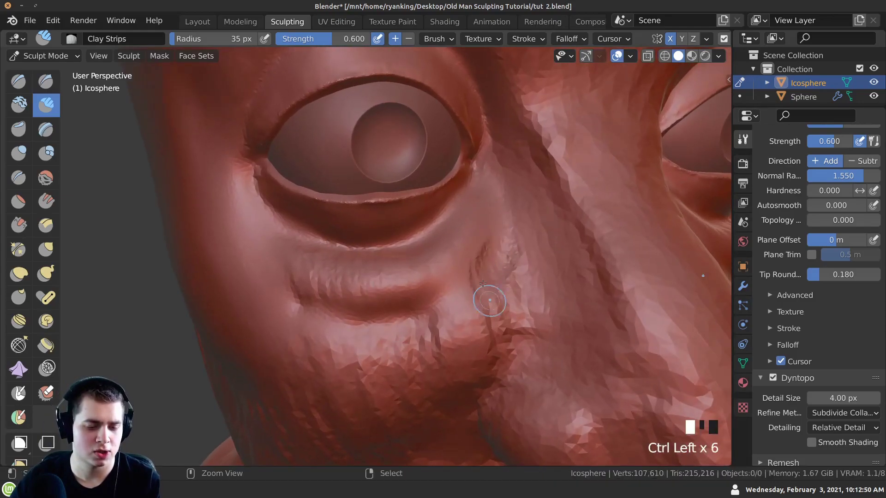
pyautogui.keyDown('ctrl'); pyautogui.moveTo(473, 307); pyautogui.dragTo(434, 329); pyautogui.keyUp('ctrl')
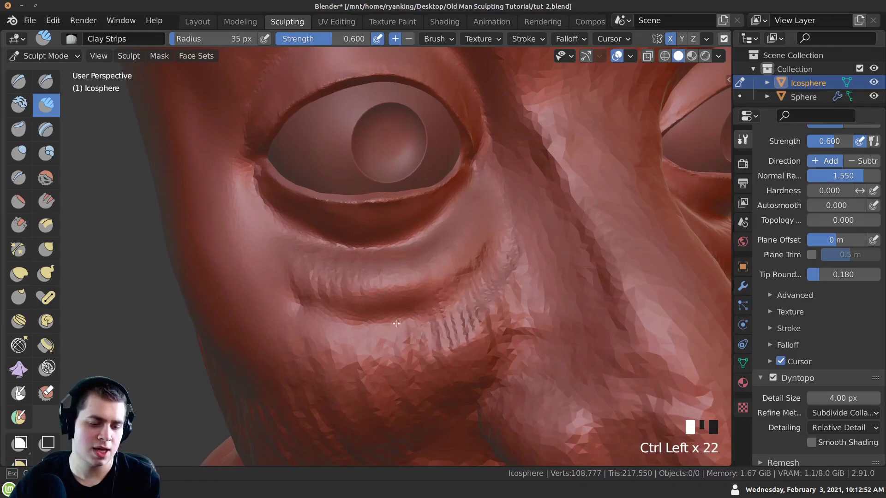
pyautogui.moveTo(396, 316); pyautogui.dragTo(365, 316, button='middle')
pyautogui.keyDown('ctrl'); pyautogui.moveTo(355, 313); pyautogui.dragTo(341, 315); pyautogui.keyUp('ctrl')
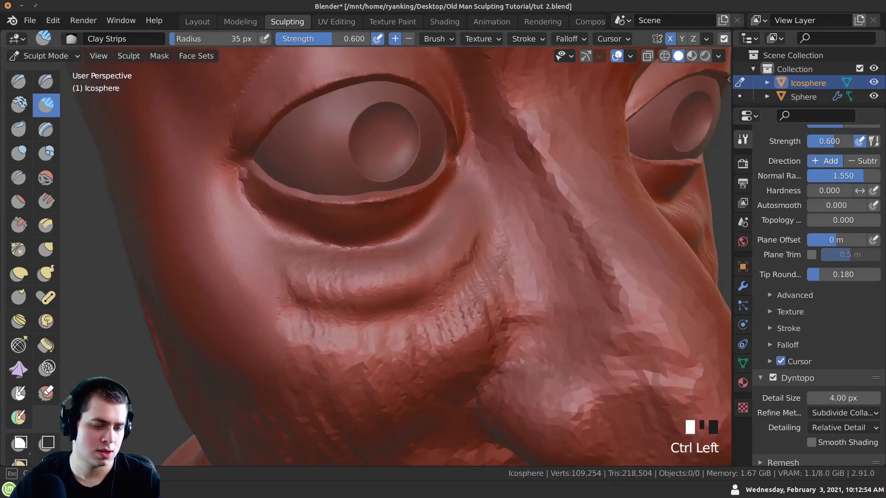
# Step: Add volume to the eye bag from the inner eye corner across to its outer end with Clay Strips
pyautogui.keyDown('ctrl'); pyautogui.moveTo(255, 283); pyautogui.dragTo(253, 273); pyautogui.keyUp('ctrl')
pyautogui.moveTo(466, 203); pyautogui.dragTo(480, 226)
pyautogui.moveTo(465, 210); pyautogui.dragTo(478, 240)
pyautogui.moveTo(458, 219); pyautogui.dragTo(475, 244)
pyautogui.moveTo(455, 223)
pyautogui.mouseDown()
pyautogui.moveTo(472, 249)
pyautogui.moveTo(466, 257)
pyautogui.mouseUp()
pyautogui.moveTo(444, 242)
pyautogui.mouseDown()
pyautogui.moveTo(455, 269)
pyautogui.moveTo(418, 262)
pyautogui.moveTo(399, 273)
pyautogui.mouseUp()
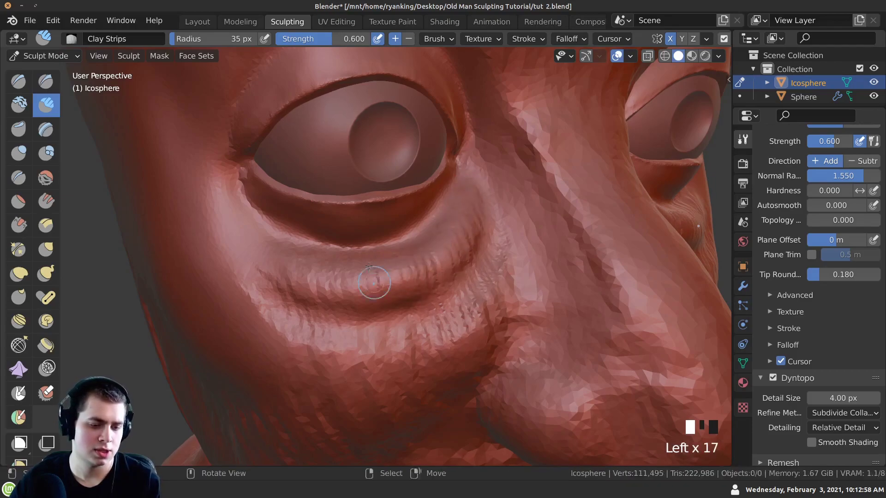
pyautogui.moveTo(351, 306); pyautogui.dragTo(319, 290)
# Step: Smooth the eye bag and the upper cheek beneath it
pyautogui.moveTo(264, 259); pyautogui.dragTo(257, 246)
pyautogui.keyDown('ctrl'); pyautogui.moveTo(257, 246); pyautogui.dragTo(451, 228, button='middle'); pyautogui.keyUp('ctrl')
pyautogui.keyDown('shift'); pyautogui.moveTo(396, 264); pyautogui.dragTo(313, 298); pyautogui.keyUp('shift')
pyautogui.keyDown('ctrl'); pyautogui.moveTo(429, 323); pyautogui.dragTo(413, 204, button='middle'); pyautogui.keyUp('ctrl')
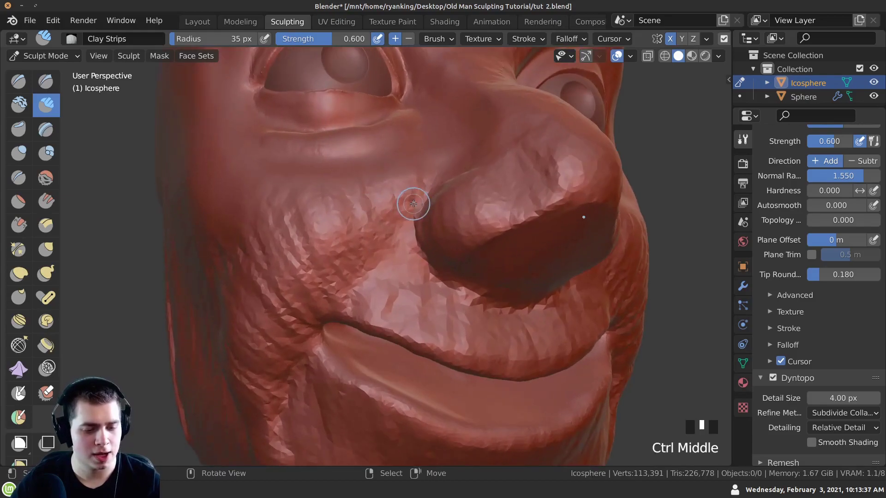
# Step: Carve the start of the smile fold beside the nose and the nostril's upper edge with the Crease brush
pyautogui.click(20, 178)
pyautogui.keyDown('ctrl'); pyautogui.moveTo(404, 217); pyautogui.dragTo(406, 198, button='middle'); pyautogui.keyUp('ctrl')
pyautogui.moveTo(405, 198)
pyautogui.keyDown('ctrl'); pyautogui.mouseDown()
pyautogui.moveTo(399, 225)
pyautogui.moveTo(359, 270)
pyautogui.mouseUp(); pyautogui.keyUp('ctrl')
pyautogui.moveTo(399, 222); pyautogui.dragTo(377, 254)
pyautogui.moveTo(414, 212)
pyautogui.mouseDown(button='middle')
pyautogui.moveTo(400, 228)
pyautogui.moveTo(412, 247)
pyautogui.mouseUp(button='middle')
pyautogui.moveTo(418, 207)
pyautogui.mouseDown()
pyautogui.moveTo(415, 215)
pyautogui.moveTo(452, 211)
pyautogui.mouseUp()
pyautogui.moveTo(400, 186); pyautogui.dragTo(420, 203, button='middle')
pyautogui.moveTo(445, 215); pyautogui.dragTo(469, 214)
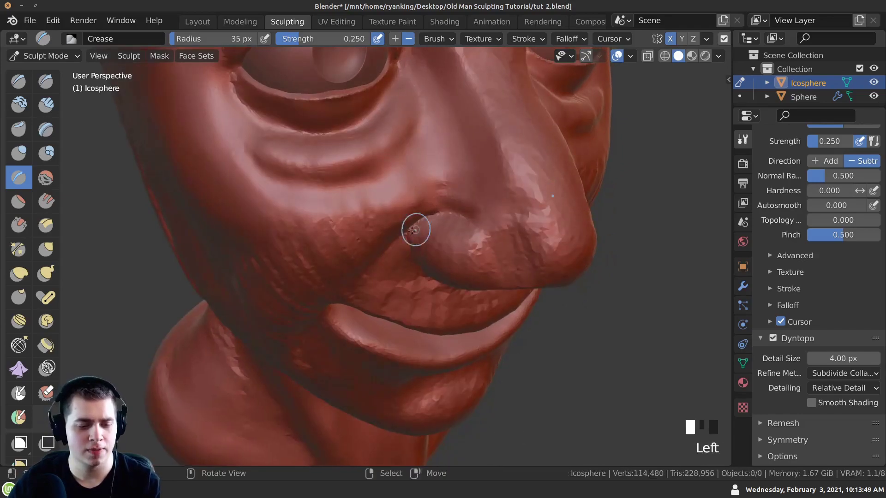
# Step: Deepen the groove around the nostril wing where it meets the cheek and upper lip
pyautogui.moveTo(411, 231); pyautogui.dragTo(410, 244)
pyautogui.moveTo(412, 252); pyautogui.dragTo(409, 233, button='middle')
pyautogui.moveTo(408, 231); pyautogui.dragTo(415, 256)
pyautogui.moveTo(422, 272); pyautogui.dragTo(404, 233, button='middle')
pyautogui.moveTo(405, 229); pyautogui.dragTo(426, 272)
pyautogui.moveTo(427, 272); pyautogui.dragTo(417, 258, button='middle')
pyautogui.moveTo(408, 252)
pyautogui.mouseDown()
pyautogui.moveTo(414, 274)
pyautogui.moveTo(399, 233)
pyautogui.mouseUp()
pyautogui.moveTo(399, 240); pyautogui.dragTo(431, 230, button='middle')
# Step: Crease the smile fold from the nostril down to the corner of the mouth
pyautogui.moveTo(406, 231); pyautogui.dragTo(392, 252)
pyautogui.moveTo(415, 245); pyautogui.dragTo(388, 240, button='middle')
pyautogui.moveTo(396, 230); pyautogui.dragTo(353, 270)
pyautogui.moveTo(362, 256)
pyautogui.mouseDown()
pyautogui.moveTo(345, 278)
pyautogui.moveTo(358, 247)
pyautogui.moveTo(339, 282)
pyautogui.mouseUp()
pyautogui.moveTo(339, 281); pyautogui.dragTo(339, 240, button='middle')
pyautogui.moveTo(339, 240); pyautogui.dragTo(340, 253)
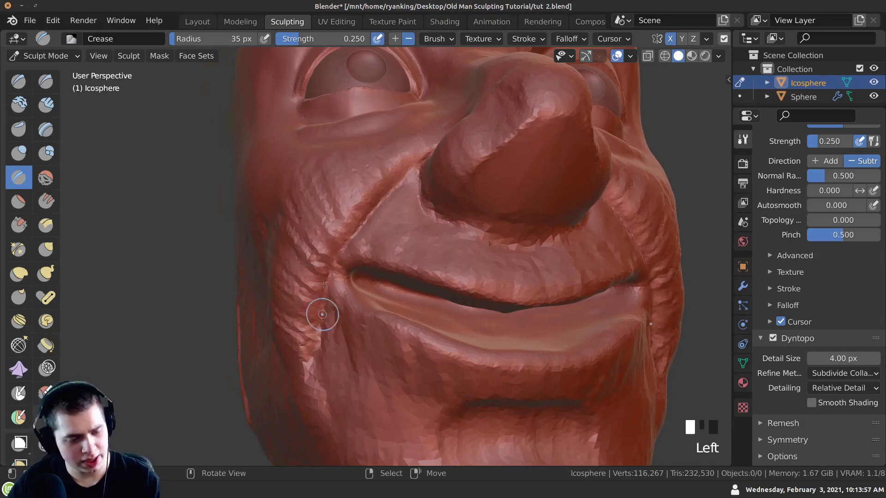
# Step: Extend the smile fold past the mouth corner beside the chin and sharpen its upper part toward the nostril
pyautogui.moveTo(318, 330); pyautogui.dragTo(317, 349)
pyautogui.moveTo(335, 408); pyautogui.dragTo(335, 412)
pyautogui.moveTo(331, 392)
pyautogui.mouseDown(button='middle')
pyautogui.moveTo(326, 330)
pyautogui.moveTo(326, 341)
pyautogui.mouseUp(button='middle')
pyautogui.moveTo(325, 346); pyautogui.dragTo(322, 396)
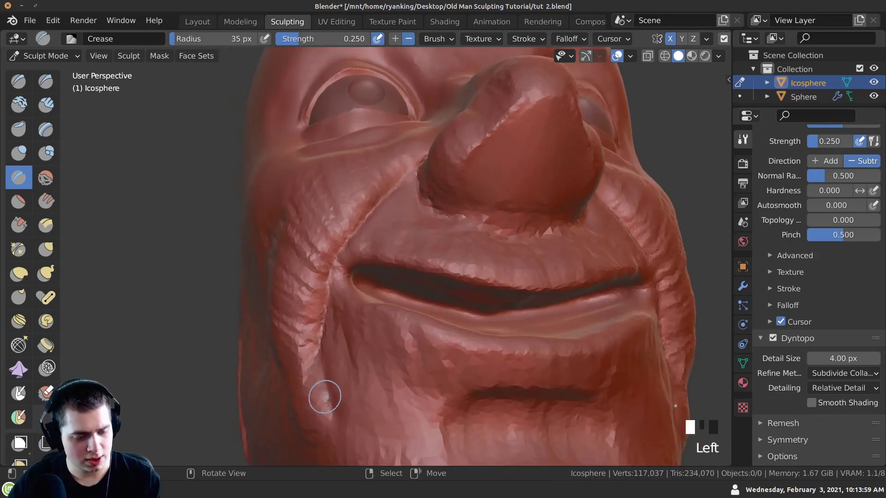
pyautogui.moveTo(322, 396); pyautogui.dragTo(344, 392, button='middle')
pyautogui.moveTo(332, 394); pyautogui.dragTo(335, 414)
pyautogui.moveTo(313, 325); pyautogui.dragTo(316, 296, button='middle')
pyautogui.moveTo(369, 221); pyautogui.dragTo(410, 174)
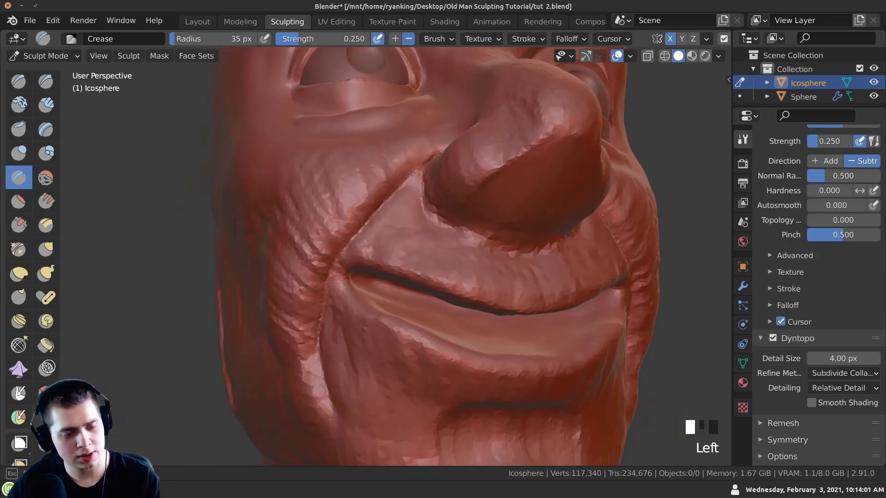
# Step: Deepen the smile fold beside the mouth and chin, and smooth the skin between the nostril and the upper lip
pyautogui.moveTo(384, 203); pyautogui.dragTo(343, 251)
pyautogui.moveTo(330, 277); pyautogui.dragTo(332, 401)
pyautogui.keyDown('ctrl'); pyautogui.moveTo(323, 341); pyautogui.dragTo(333, 401); pyautogui.keyUp('ctrl')
pyautogui.moveTo(397, 180)
pyautogui.keyDown('ctrl'); pyautogui.mouseDown(button='middle')
pyautogui.moveTo(400, 219)
pyautogui.moveTo(424, 194)
pyautogui.mouseUp(button='middle'); pyautogui.keyUp('ctrl')
pyautogui.keyDown('shift'); pyautogui.moveTo(428, 220); pyautogui.dragTo(414, 198); pyautogui.keyUp('shift')
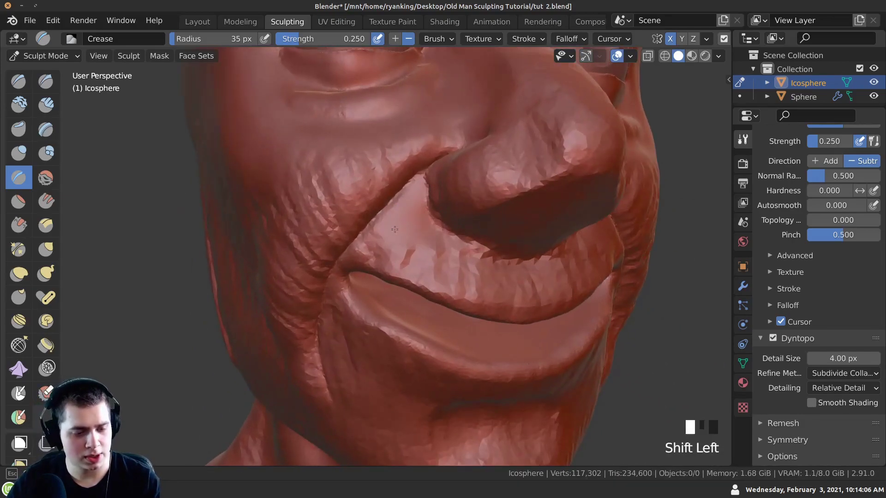
pyautogui.moveTo(385, 249)
pyautogui.keyDown('shift'); pyautogui.mouseDown()
pyautogui.moveTo(395, 233)
pyautogui.moveTo(394, 252)
pyautogui.mouseUp(); pyautogui.keyUp('shift')
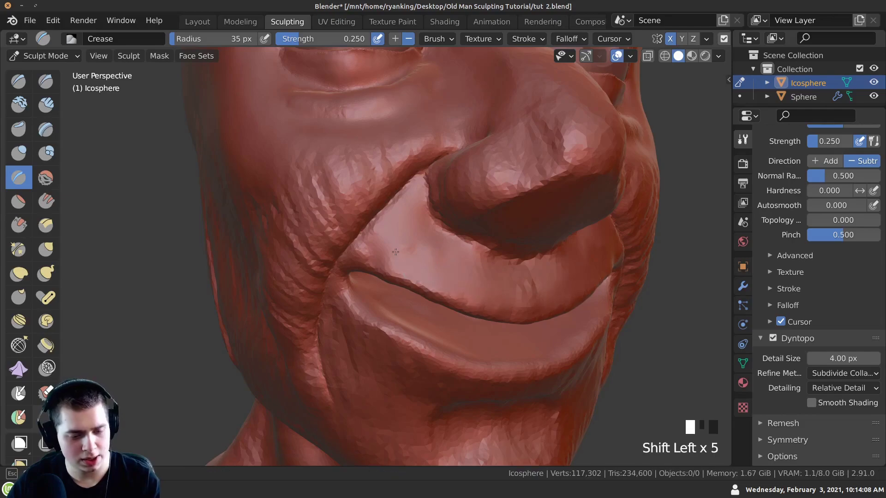
# Step: Crease the jowl fold that runs along the lower cheek above the jawline
pyautogui.moveTo(517, 286)
pyautogui.keyDown('shift'); pyautogui.mouseDown(button='middle')
pyautogui.moveTo(294, 294)
pyautogui.moveTo(295, 304)
pyautogui.mouseUp(button='middle'); pyautogui.keyUp('shift')
pyautogui.moveTo(302, 268)
pyautogui.mouseDown()
pyautogui.moveTo(333, 320)
pyautogui.moveTo(303, 268)
pyautogui.mouseUp()
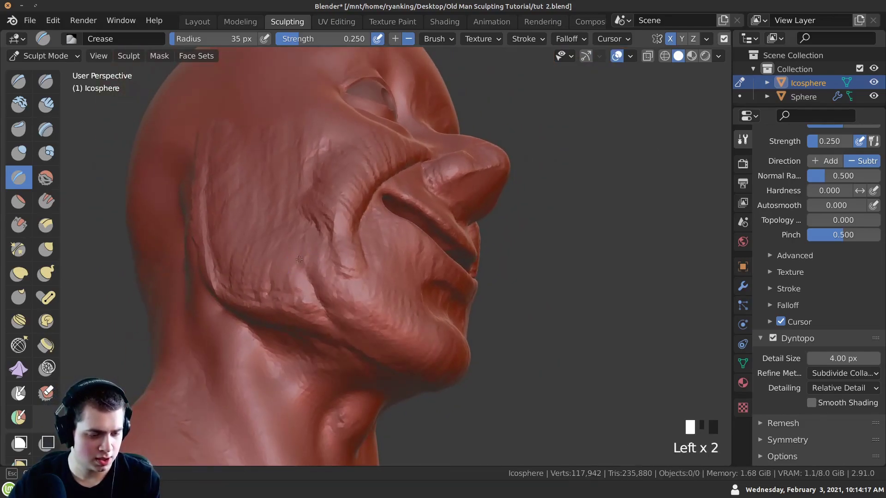
pyautogui.keyDown('shift'); pyautogui.moveTo(327, 308); pyautogui.dragTo(313, 256); pyautogui.keyUp('shift')
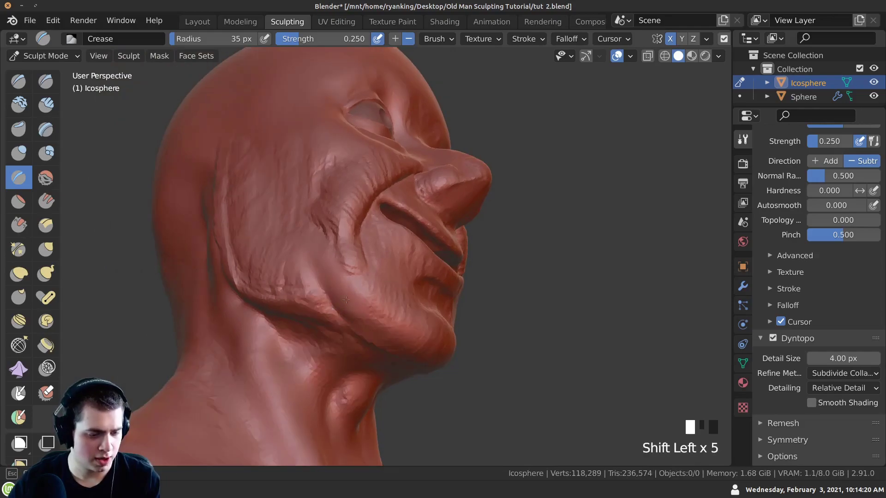
pyautogui.moveTo(346, 299); pyautogui.dragTo(413, 323, button='middle')
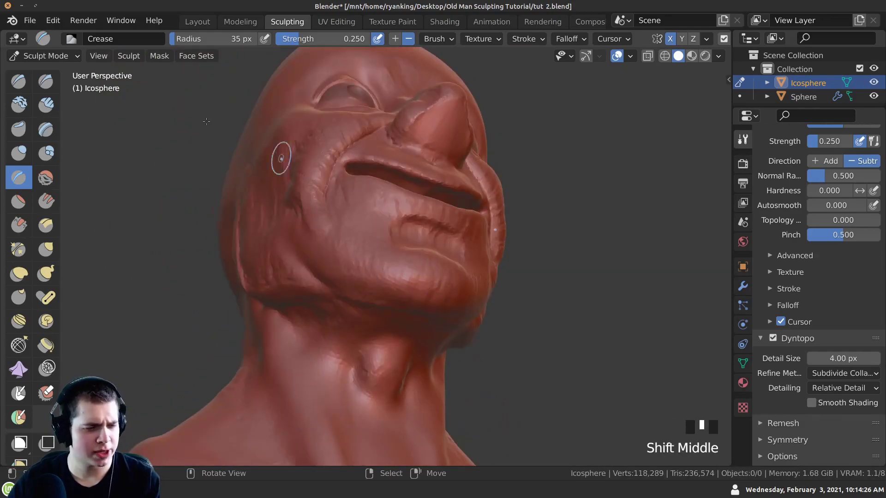
# Step: Build up the underside of the chin toward the throat with the Clay Strips brush
pyautogui.click(47, 110)
pyautogui.moveTo(388, 245)
pyautogui.mouseDown(button='middle')
pyautogui.moveTo(404, 258)
pyautogui.moveTo(388, 264)
pyautogui.moveTo(383, 255)
pyautogui.moveTo(393, 233)
pyautogui.mouseUp(button='middle')
pyautogui.moveTo(395, 247); pyautogui.dragTo(404, 264)
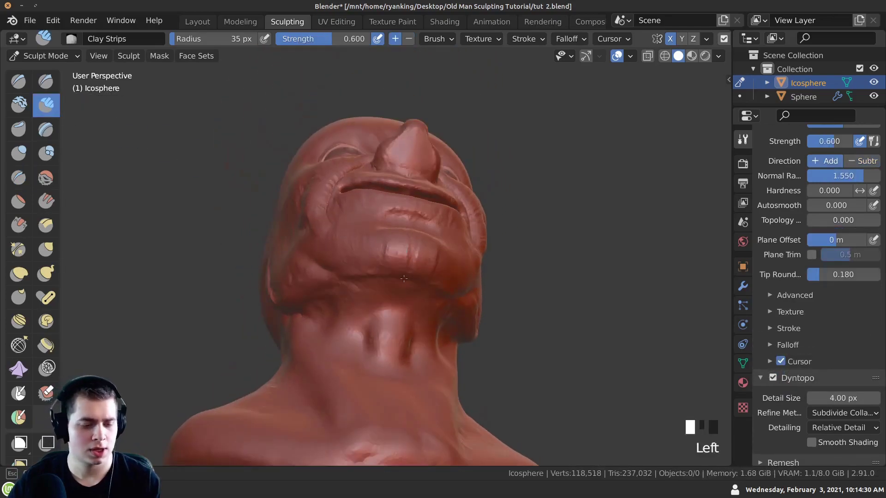
pyautogui.moveTo(384, 297); pyautogui.dragTo(385, 308)
pyautogui.moveTo(370, 257); pyautogui.dragTo(369, 279)
pyautogui.moveTo(369, 278); pyautogui.dragTo(371, 287, button='middle')
pyautogui.moveTo(375, 284); pyautogui.dragTo(386, 318)
pyautogui.moveTo(364, 281); pyautogui.dragTo(382, 290, button='middle')
# Step: Fill out the jawline and the jowl beneath the cheek with short clay strokes
pyautogui.moveTo(336, 263); pyautogui.dragTo(335, 286)
pyautogui.moveTo(335, 279); pyautogui.dragTo(341, 297, button='middle')
pyautogui.moveTo(343, 277); pyautogui.dragTo(346, 291)
pyautogui.moveTo(323, 284); pyautogui.dragTo(348, 281, button='middle')
pyautogui.moveTo(336, 274); pyautogui.dragTo(340, 287)
pyautogui.moveTo(339, 287); pyautogui.dragTo(360, 284, button='middle')
pyautogui.keyDown('ctrl'); pyautogui.moveTo(362, 282); pyautogui.dragTo(370, 264, button='middle'); pyautogui.keyUp('ctrl')
pyautogui.moveTo(336, 259); pyautogui.dragTo(336, 282)
pyautogui.moveTo(336, 282); pyautogui.dragTo(349, 280, button='middle')
pyautogui.moveTo(347, 279); pyautogui.dragTo(346, 293)
pyautogui.moveTo(329, 252); pyautogui.dragTo(306, 248)
pyautogui.keyDown('ctrl'); pyautogui.moveTo(307, 247); pyautogui.dragTo(340, 310, button='middle'); pyautogui.keyUp('ctrl')
pyautogui.moveTo(340, 311); pyautogui.dragTo(335, 300)
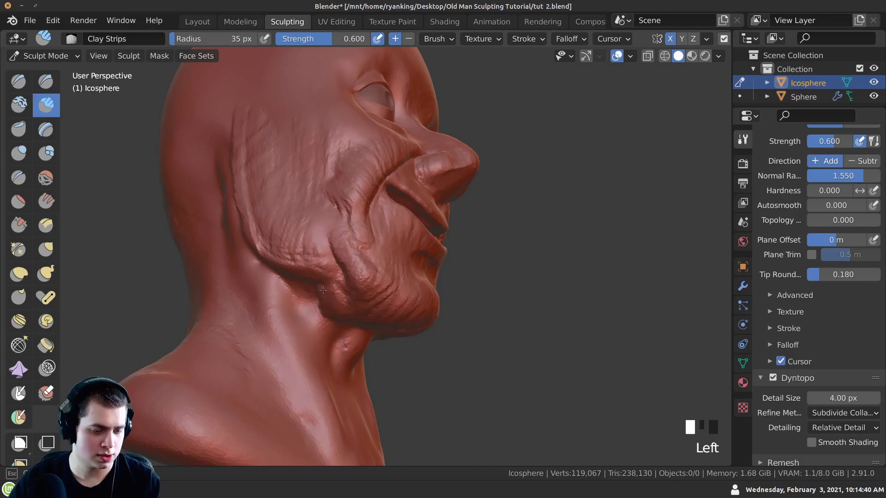
# Step: Smooth the rough clay on the jowl, the jawline and the chin
pyautogui.moveTo(299, 260); pyautogui.dragTo(295, 246)
pyautogui.keyDown('ctrl'); pyautogui.moveTo(295, 246); pyautogui.dragTo(293, 235, button='middle'); pyautogui.keyUp('ctrl')
pyautogui.keyDown('shift'); pyautogui.moveTo(342, 278); pyautogui.dragTo(352, 261); pyautogui.keyUp('shift')
pyautogui.moveTo(363, 268); pyautogui.dragTo(330, 277, button='middle')
pyautogui.moveTo(330, 277)
pyautogui.mouseDown()
pyautogui.moveTo(339, 263)
pyautogui.moveTo(350, 277)
pyautogui.mouseUp()
pyautogui.moveTo(387, 263)
pyautogui.mouseDown(button='middle')
pyautogui.moveTo(357, 248)
pyautogui.moveTo(340, 203)
pyautogui.mouseUp(button='middle')
pyautogui.keyDown('shift'); pyautogui.moveTo(343, 222); pyautogui.dragTo(353, 258); pyautogui.keyUp('shift')
pyautogui.keyDown('shift'); pyautogui.moveTo(353, 258); pyautogui.dragTo(363, 294); pyautogui.keyUp('shift')
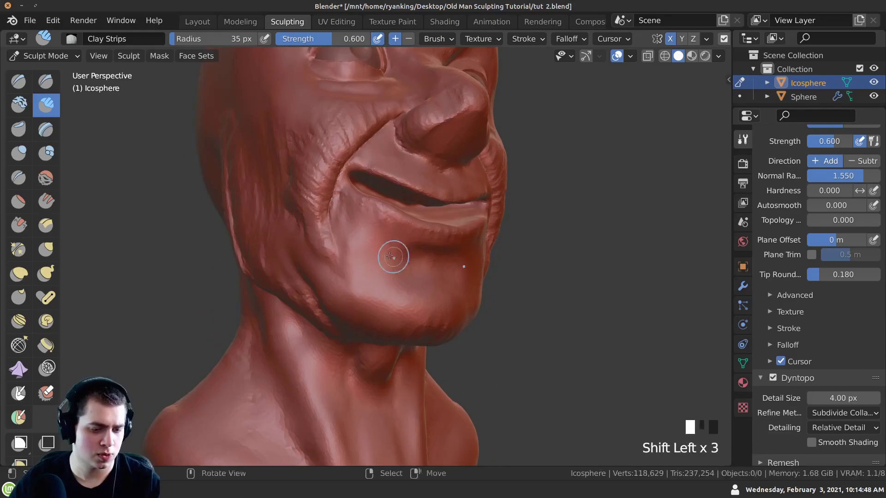
# Step: Smooth the lower cheek and the area between the chin and the smile fold
pyautogui.moveTo(429, 256); pyautogui.dragTo(399, 247, button='middle')
pyautogui.keyDown('shift'); pyautogui.moveTo(406, 245); pyautogui.dragTo(413, 241); pyautogui.keyUp('shift')
pyautogui.moveTo(414, 241); pyautogui.dragTo(350, 244, button='middle')
pyautogui.moveTo(350, 244)
pyautogui.keyDown('shift'); pyautogui.mouseDown(button='middle')
pyautogui.moveTo(366, 242)
pyautogui.moveTo(286, 239)
pyautogui.mouseUp(button='middle'); pyautogui.keyUp('shift')
pyautogui.keyDown('shift'); pyautogui.moveTo(369, 273); pyautogui.dragTo(387, 281); pyautogui.keyUp('shift')
pyautogui.moveTo(387, 300); pyautogui.dragTo(403, 282, button='middle')
pyautogui.moveTo(404, 309); pyautogui.dragTo(417, 296, button='middle')
pyautogui.keyDown('shift'); pyautogui.moveTo(427, 311); pyautogui.dragTo(416, 324); pyautogui.keyUp('shift')
pyautogui.moveTo(417, 324); pyautogui.dragTo(411, 291, button='middle')
# Step: Smooth the side of the cheek back toward the jaw and the ear area
pyautogui.keyDown('shift'); pyautogui.moveTo(429, 196); pyautogui.dragTo(405, 295, button='middle'); pyautogui.keyUp('shift')
pyautogui.keyDown('shift'); pyautogui.moveTo(410, 249); pyautogui.dragTo(413, 241); pyautogui.keyUp('shift')
pyautogui.moveTo(413, 242); pyautogui.dragTo(427, 233, button='middle')
pyautogui.moveTo(423, 226)
pyautogui.keyDown('shift'); pyautogui.mouseDown()
pyautogui.moveTo(422, 215)
pyautogui.moveTo(417, 249)
pyautogui.mouseUp(); pyautogui.keyUp('shift')
pyautogui.moveTo(415, 261); pyautogui.dragTo(421, 282, button='middle')
pyautogui.keyDown('shift'); pyautogui.moveTo(411, 249); pyautogui.dragTo(392, 185); pyautogui.keyUp('shift')
pyautogui.keyDown('shift'); pyautogui.moveTo(366, 238); pyautogui.dragTo(370, 262); pyautogui.keyUp('shift')
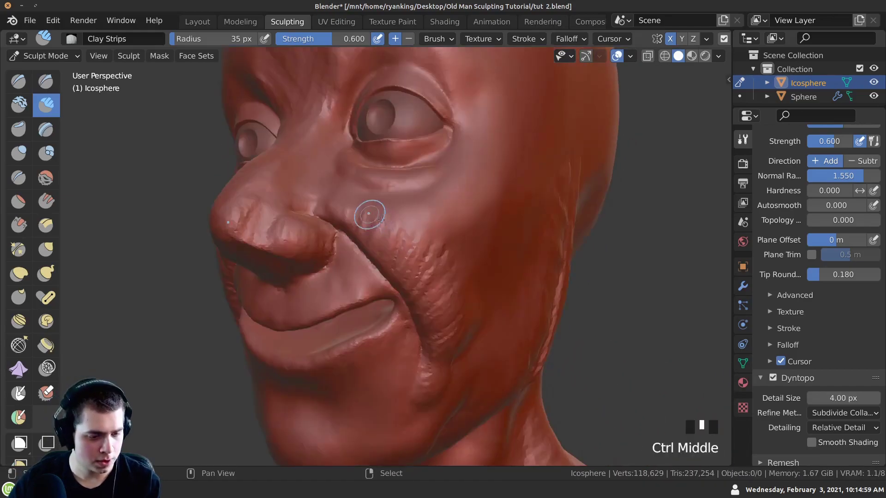
# Step: Smooth the clay texture on the fleshy cheek bulge behind the smile fold
pyautogui.keyDown('shift'); pyautogui.moveTo(370, 213); pyautogui.dragTo(364, 226); pyautogui.keyUp('shift')
pyautogui.moveTo(367, 222)
pyautogui.keyDown('shift'); pyautogui.mouseDown()
pyautogui.moveTo(371, 235)
pyautogui.moveTo(367, 228)
pyautogui.mouseUp(); pyautogui.keyUp('shift')
pyautogui.moveTo(367, 228); pyautogui.dragTo(374, 240, button='middle')
pyautogui.moveTo(375, 221); pyautogui.dragTo(376, 232, button='middle')
pyautogui.keyDown('shift'); pyautogui.moveTo(376, 232); pyautogui.dragTo(406, 268); pyautogui.keyUp('shift')
pyautogui.moveTo(415, 267)
pyautogui.mouseDown(button='middle')
pyautogui.moveTo(392, 244)
pyautogui.moveTo(415, 251)
pyautogui.mouseUp(button='middle')
pyautogui.keyDown('shift'); pyautogui.moveTo(427, 259); pyautogui.dragTo(431, 270); pyautogui.keyUp('shift')
pyautogui.keyDown('ctrl'); pyautogui.moveTo(431, 270); pyautogui.dragTo(286, 212, button='middle'); pyautogui.keyUp('ctrl')
# Step: Pull the cheek fold beside the mouth corner back toward the ear with the Grab brush
pyautogui.keyDown('ctrl'); pyautogui.moveTo(172, 152); pyautogui.dragTo(408, 274, button='middle'); pyautogui.keyUp('ctrl')
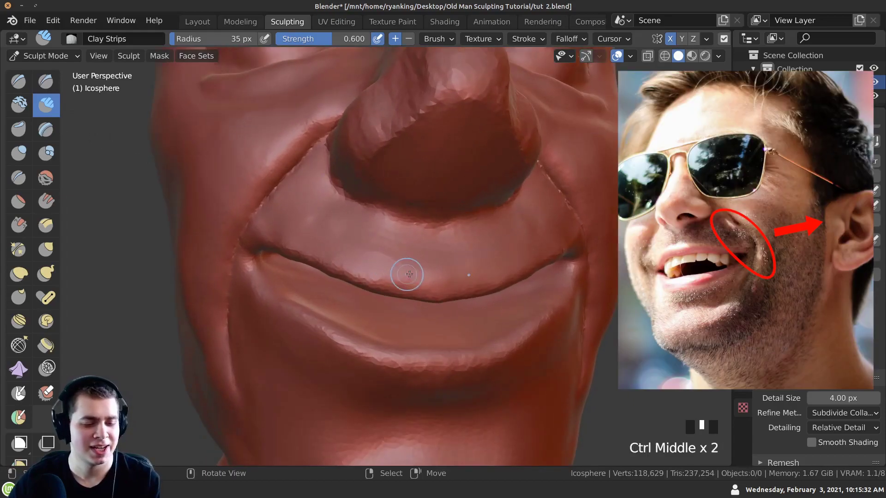
pyautogui.moveTo(408, 274); pyautogui.dragTo(316, 245)
pyautogui.moveTo(368, 269); pyautogui.dragTo(297, 271)
pyautogui.moveTo(297, 270); pyautogui.dragTo(476, 319, button='middle')
pyautogui.keyDown('ctrl'); pyautogui.moveTo(403, 300); pyautogui.dragTo(344, 250, button='middle'); pyautogui.keyUp('ctrl')
pyautogui.moveTo(344, 251); pyautogui.dragTo(337, 249)
pyautogui.keyDown('ctrl'); pyautogui.moveTo(364, 270); pyautogui.dragTo(346, 295, button='middle'); pyautogui.keyUp('ctrl')
pyautogui.keyDown('ctrl'); pyautogui.moveTo(346, 295); pyautogui.dragTo(291, 318, button='middle'); pyautogui.keyUp('ctrl')
pyautogui.moveTo(323, 318)
pyautogui.keyDown('ctrl'); pyautogui.mouseDown(button='middle')
pyautogui.moveTo(360, 284)
pyautogui.moveTo(368, 311)
pyautogui.moveTo(355, 266)
pyautogui.mouseUp(button='middle'); pyautogui.keyUp('ctrl')
pyautogui.press('g')
pyautogui.click(331, 265)
pyautogui.moveTo(330, 264); pyautogui.dragTo(326, 262)
pyautogui.moveTo(333, 264); pyautogui.dragTo(342, 272)
pyautogui.moveTo(384, 280); pyautogui.dragTo(378, 283)
pyautogui.moveTo(359, 265); pyautogui.dragTo(320, 262)
pyautogui.moveTo(321, 262)
pyautogui.mouseDown(button='middle')
pyautogui.moveTo(364, 267)
pyautogui.moveTo(369, 245)
pyautogui.mouseUp(button='middle')
pyautogui.moveTo(369, 259)
pyautogui.mouseDown(button='middle')
pyautogui.moveTo(402, 263)
pyautogui.moveTo(390, 265)
pyautogui.mouseUp(button='middle')
pyautogui.moveTo(387, 267); pyautogui.dragTo(380, 267)
pyautogui.moveTo(384, 267); pyautogui.dragTo(380, 266)
pyautogui.click(380, 266)
pyautogui.click(380, 266)
pyautogui.click(380, 266)
pyautogui.click(380, 266)
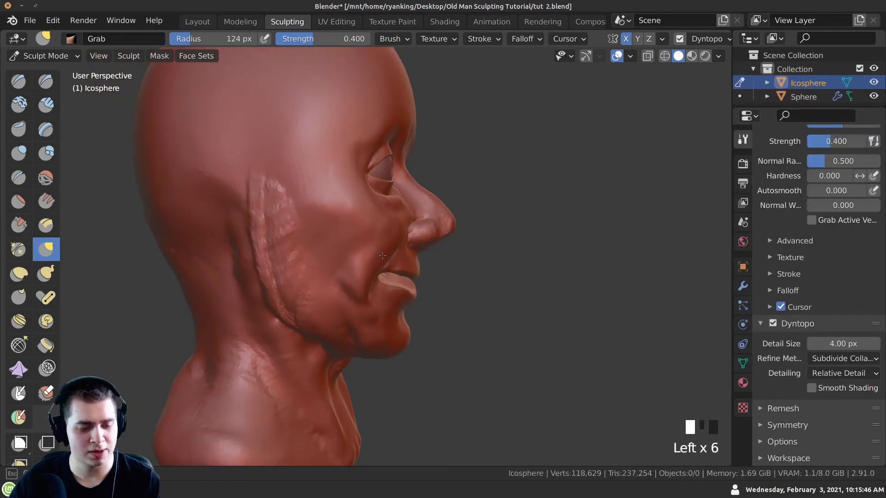
# Step: Adjust the cheek bulge, mouth corner and lips with small Grab pulls
pyautogui.keyDown('ctrl'); pyautogui.moveTo(380, 266); pyautogui.dragTo(370, 237, button='middle'); pyautogui.keyUp('ctrl')
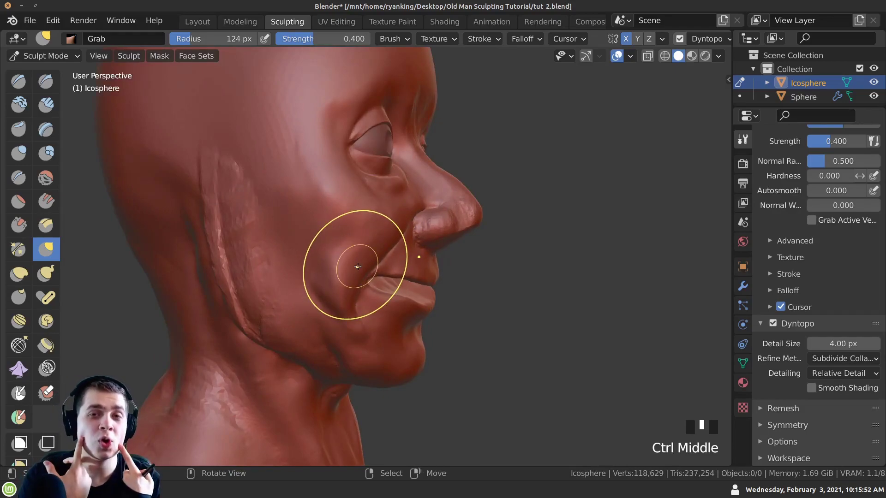
pyautogui.moveTo(359, 222)
pyautogui.mouseDown(button='middle')
pyautogui.moveTo(352, 257)
pyautogui.moveTo(358, 235)
pyautogui.mouseUp(button='middle')
pyautogui.moveTo(309, 264); pyautogui.dragTo(316, 258, button='middle')
pyautogui.moveTo(323, 304); pyautogui.dragTo(395, 310, button='middle')
pyautogui.moveTo(401, 295); pyautogui.dragTo(404, 292)
pyautogui.moveTo(400, 286); pyautogui.dragTo(403, 282)
pyautogui.moveTo(403, 278); pyautogui.dragTo(411, 274, button='middle')
pyautogui.moveTo(412, 263); pyautogui.dragTo(413, 259)
pyautogui.moveTo(413, 260); pyautogui.dragTo(411, 270, button='middle')
pyautogui.moveTo(407, 280); pyautogui.dragTo(405, 278)
pyautogui.moveTo(406, 278); pyautogui.dragTo(404, 276)
pyautogui.keyDown('ctrl'); pyautogui.moveTo(404, 277); pyautogui.dragTo(413, 262, button='middle'); pyautogui.keyUp('ctrl')
pyautogui.moveTo(415, 268); pyautogui.dragTo(426, 273)
pyautogui.moveTo(432, 275); pyautogui.dragTo(437, 275)
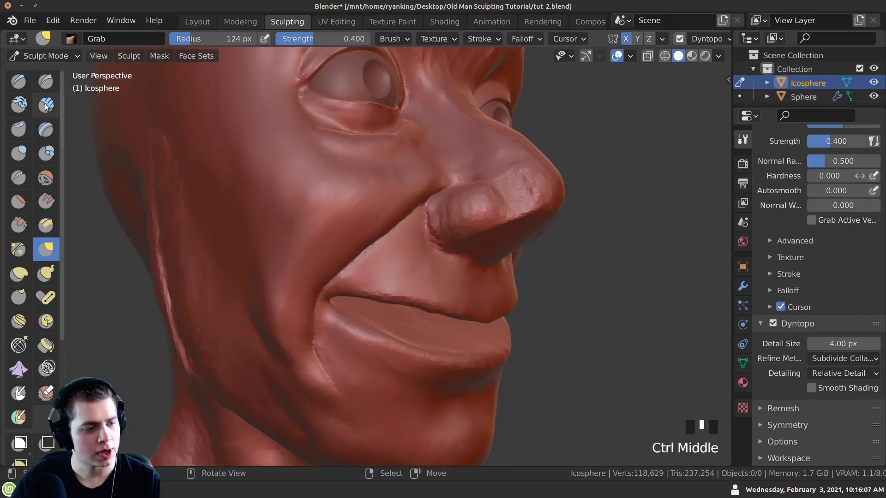
# Step: Carve down the skin between the nostril and the smile fold with subtractive Clay Strips strokes
pyautogui.click(46, 105)
pyautogui.moveTo(327, 238)
pyautogui.mouseDown(button='middle')
pyautogui.moveTo(325, 228)
pyautogui.moveTo(386, 222)
pyautogui.mouseUp(button='middle')
pyautogui.moveTo(386, 221)
pyautogui.keyDown('ctrl'); pyautogui.mouseDown()
pyautogui.moveTo(392, 233)
pyautogui.moveTo(376, 253)
pyautogui.mouseUp(); pyautogui.keyUp('ctrl')
pyautogui.moveTo(376, 253); pyautogui.dragTo(372, 245, button='middle')
pyautogui.moveTo(372, 245)
pyautogui.keyDown('ctrl'); pyautogui.mouseDown()
pyautogui.moveTo(383, 276)
pyautogui.moveTo(366, 254)
pyautogui.mouseUp(); pyautogui.keyUp('ctrl')
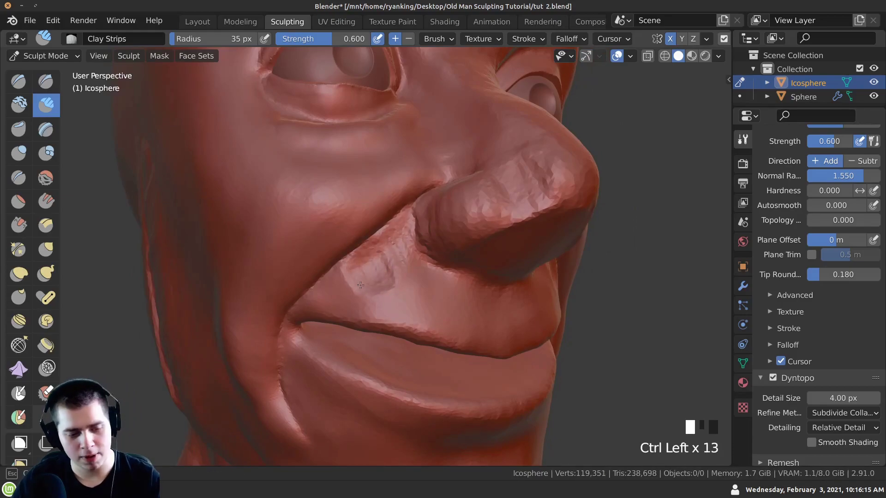
pyautogui.keyDown('ctrl'); pyautogui.moveTo(346, 268); pyautogui.dragTo(366, 231, button='middle'); pyautogui.keyUp('ctrl')
pyautogui.keyDown('ctrl'); pyautogui.moveTo(366, 231); pyautogui.dragTo(357, 226); pyautogui.keyUp('ctrl')
pyautogui.moveTo(357, 226)
pyautogui.mouseDown(button='middle')
pyautogui.moveTo(306, 213)
pyautogui.moveTo(289, 252)
pyautogui.moveTo(366, 188)
pyautogui.mouseUp(button='middle')
pyautogui.moveTo(365, 187)
pyautogui.keyDown('ctrl'); pyautogui.mouseDown()
pyautogui.moveTo(392, 174)
pyautogui.moveTo(274, 223)
pyautogui.mouseUp(); pyautogui.keyUp('ctrl')
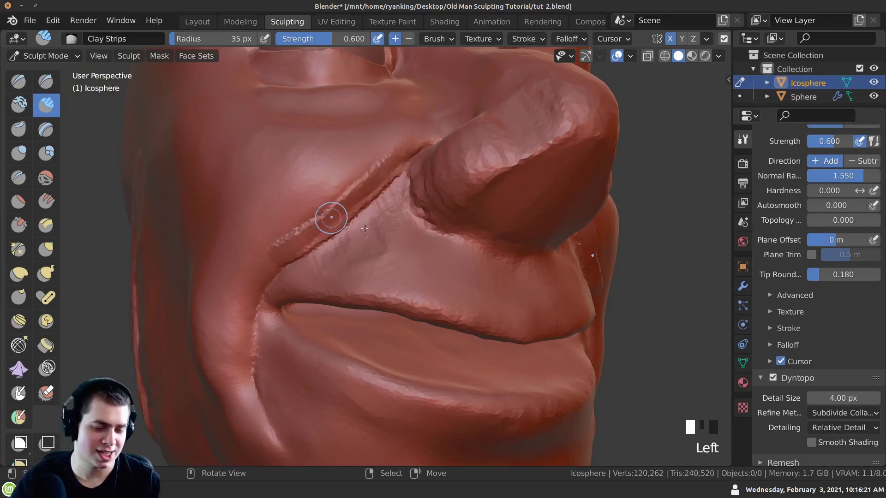
# Step: Undo the last clay stroke along the smile fold and carve the hollow beside the nostril deeper
pyautogui.hotkey('ctrl', 'z')
pyautogui.moveTo(369, 187); pyautogui.dragTo(390, 203, button='middle')
pyautogui.keyDown('ctrl'); pyautogui.moveTo(389, 204); pyautogui.dragTo(406, 190); pyautogui.keyUp('ctrl')
pyautogui.keyDown('ctrl'); pyautogui.moveTo(405, 190); pyautogui.dragTo(387, 208); pyautogui.keyUp('ctrl')
pyautogui.keyDown('ctrl'); pyautogui.moveTo(394, 203); pyautogui.dragTo(382, 214); pyautogui.keyUp('ctrl')
pyautogui.moveTo(392, 208)
pyautogui.keyDown('ctrl'); pyautogui.mouseDown()
pyautogui.moveTo(378, 219)
pyautogui.moveTo(384, 239)
pyautogui.mouseUp(); pyautogui.keyUp('ctrl')
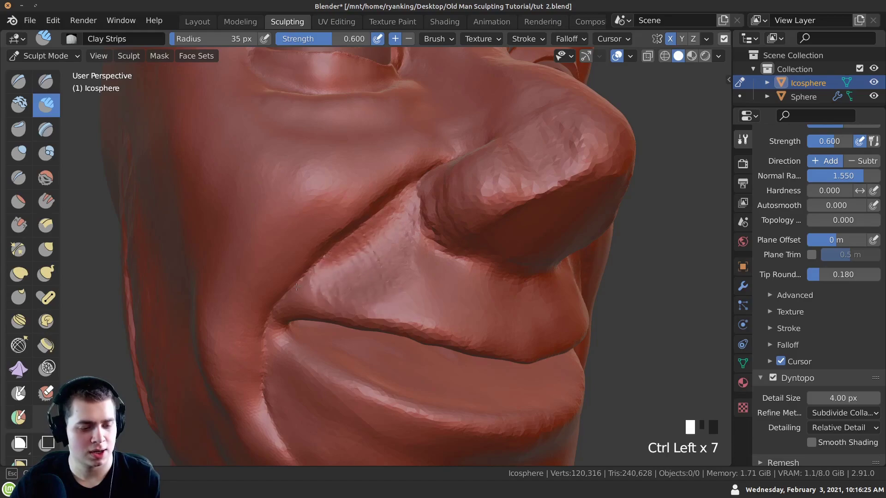
# Step: Add clay to the cheek just above the smile fold to make it fuller beside the nose
pyautogui.keyDown('ctrl'); pyautogui.moveTo(297, 286); pyautogui.dragTo(375, 170, button='middle'); pyautogui.keyUp('ctrl')
pyautogui.moveTo(375, 170)
pyautogui.mouseDown()
pyautogui.moveTo(403, 152)
pyautogui.moveTo(388, 146)
pyautogui.mouseUp()
pyautogui.moveTo(387, 146)
pyautogui.mouseDown(button='middle')
pyautogui.moveTo(389, 167)
pyautogui.moveTo(400, 163)
pyautogui.mouseUp(button='middle')
pyautogui.moveTo(400, 162); pyautogui.dragTo(383, 163)
pyautogui.moveTo(392, 159); pyautogui.dragTo(377, 162)
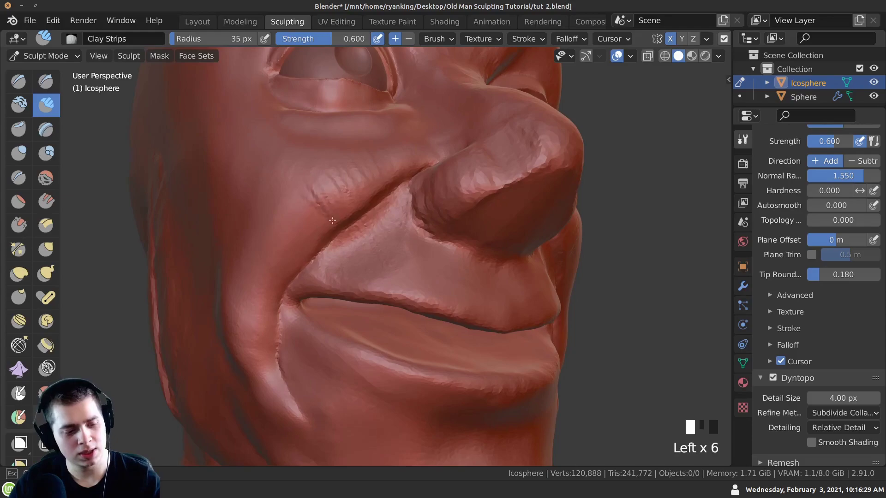
# Step: Build up the cheek around the outside of the mouth corner with clay strokes
pyautogui.moveTo(285, 267); pyautogui.dragTo(261, 253)
pyautogui.keyDown('ctrl'); pyautogui.moveTo(251, 274); pyautogui.dragTo(264, 267, button='middle'); pyautogui.keyUp('ctrl')
pyautogui.moveTo(264, 267); pyautogui.dragTo(288, 292)
pyautogui.keyDown('shift'); pyautogui.moveTo(281, 300); pyautogui.dragTo(285, 286, button='middle'); pyautogui.keyUp('shift')
pyautogui.moveTo(286, 286); pyautogui.dragTo(272, 291)
pyautogui.moveTo(273, 291); pyautogui.dragTo(341, 254, button='middle')
pyautogui.keyDown('shift'); pyautogui.moveTo(341, 254); pyautogui.dragTo(349, 248); pyautogui.keyUp('shift')
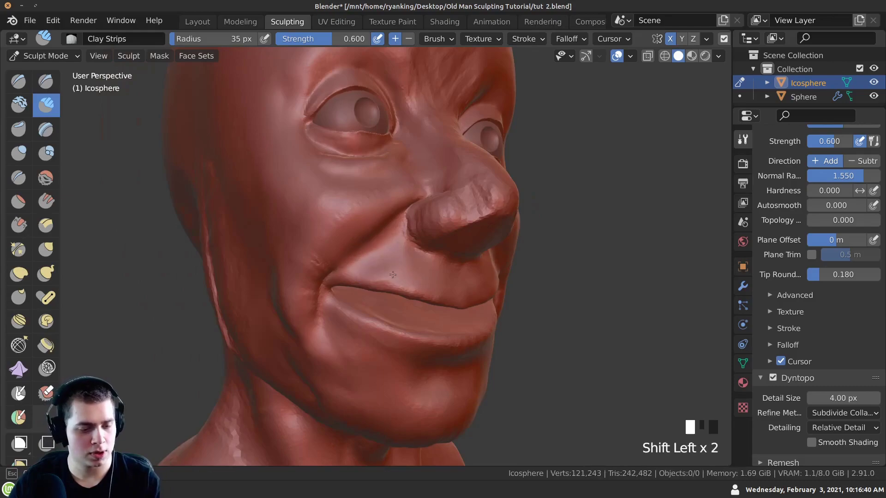
# Step: Smooth the skin beside the mouth and save the file
pyautogui.keyDown('shift'); pyautogui.moveTo(379, 273); pyautogui.dragTo(370, 266); pyautogui.keyUp('shift')
pyautogui.moveTo(370, 266); pyautogui.dragTo(354, 262, button='middle')
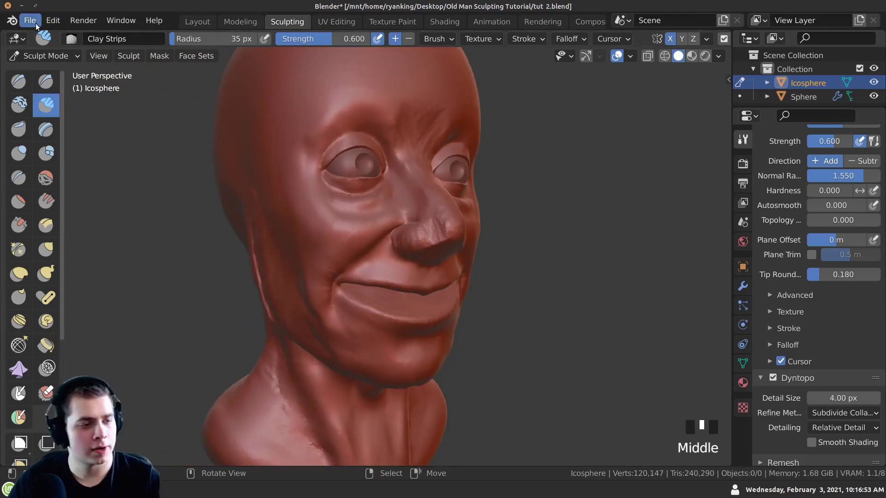
pyautogui.click(32, 22)
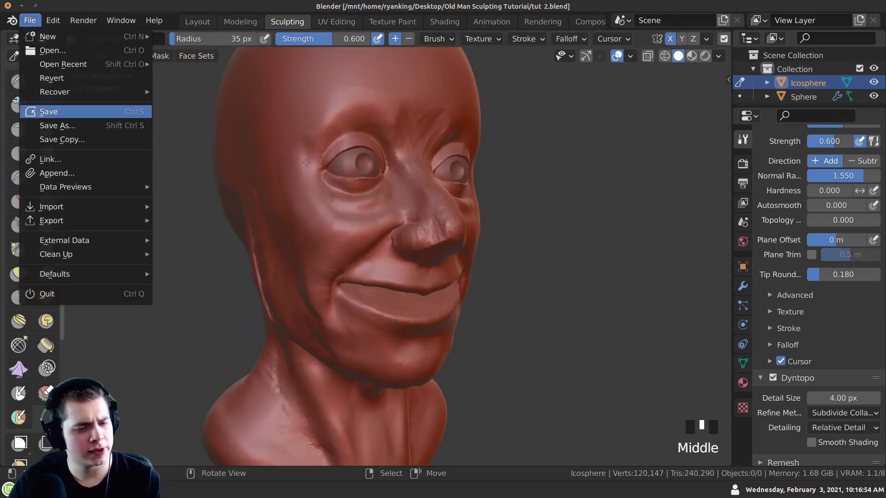
# Step: Narrow the lower face by pushing the sides of the jaw inward with the Grab brush
pyautogui.keyDown('ctrl'); pyautogui.moveTo(292, 175); pyautogui.dragTo(297, 231, button='middle'); pyautogui.keyUp('ctrl')
pyautogui.keyDown('ctrl'); pyautogui.moveTo(297, 231); pyautogui.dragTo(293, 299, button='middle'); pyautogui.keyUp('ctrl')
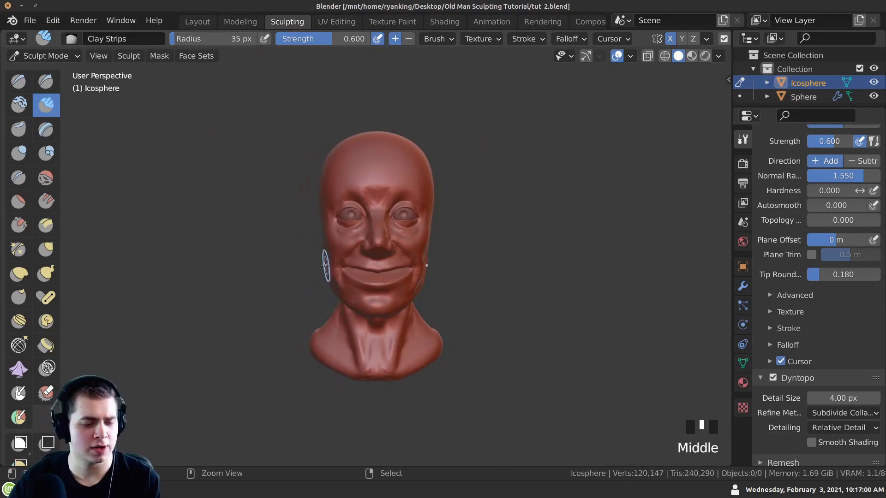
pyautogui.moveTo(322, 262); pyautogui.dragTo(323, 211, button='middle')
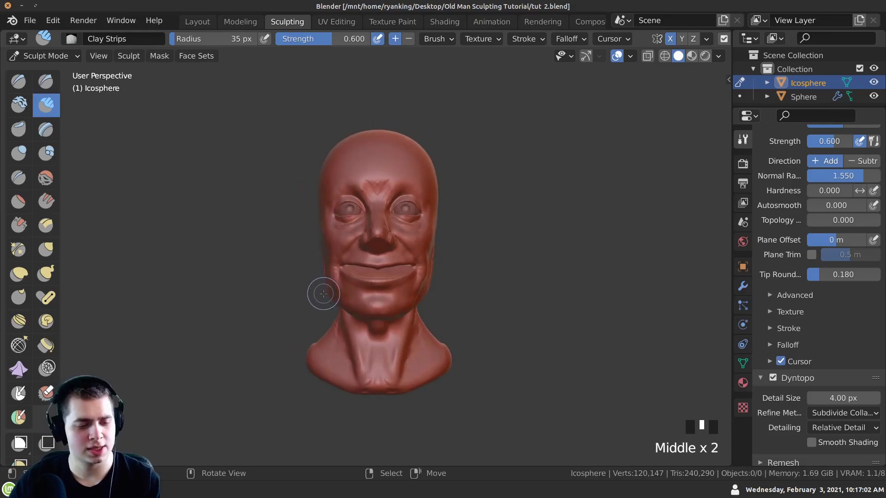
pyautogui.moveTo(328, 305); pyautogui.dragTo(334, 301, button='middle')
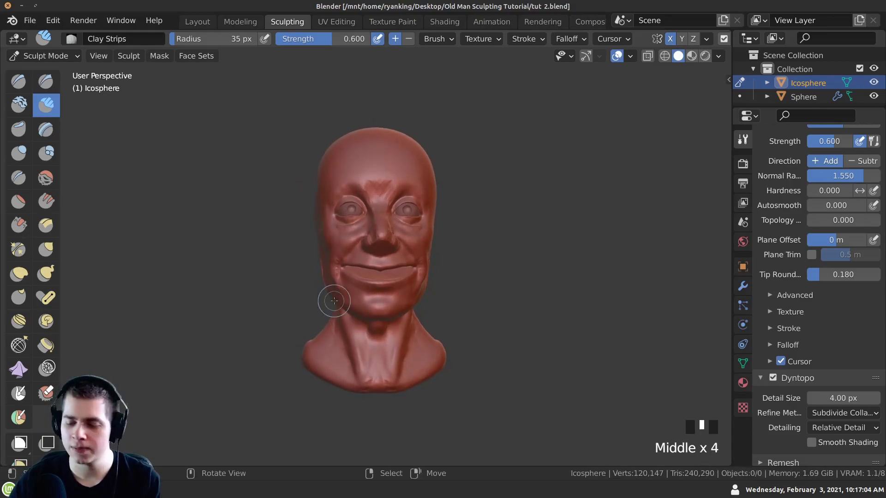
pyautogui.press('g')
pyautogui.click(330, 286)
pyautogui.click(330, 286)
pyautogui.moveTo(329, 286); pyautogui.dragTo(332, 284)
pyautogui.moveTo(328, 281); pyautogui.dragTo(331, 282)
pyautogui.moveTo(331, 290); pyautogui.dragTo(334, 289)
pyautogui.moveTo(336, 296); pyautogui.dragTo(343, 300)
pyautogui.moveTo(347, 307); pyautogui.dragTo(349, 305)
pyautogui.moveTo(357, 314); pyautogui.dragTo(358, 310)
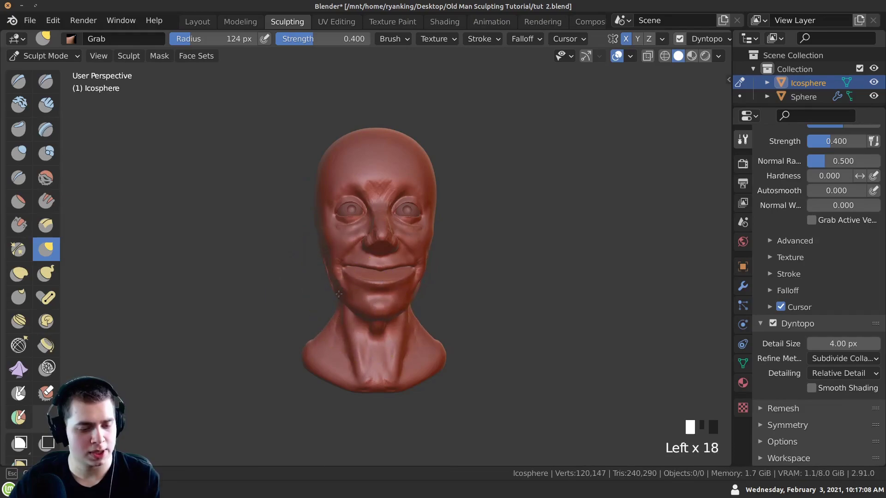
# Step: Reshape the sides of the head at the cheeks and temples with the Grab brush
pyautogui.moveTo(319, 276); pyautogui.dragTo(293, 261, button='middle')
pyautogui.keyDown('shift'); pyautogui.moveTo(285, 231); pyautogui.dragTo(318, 189, button='middle'); pyautogui.keyUp('shift')
pyautogui.moveTo(324, 192); pyautogui.dragTo(321, 187)
pyautogui.moveTo(330, 168); pyautogui.dragTo(329, 163)
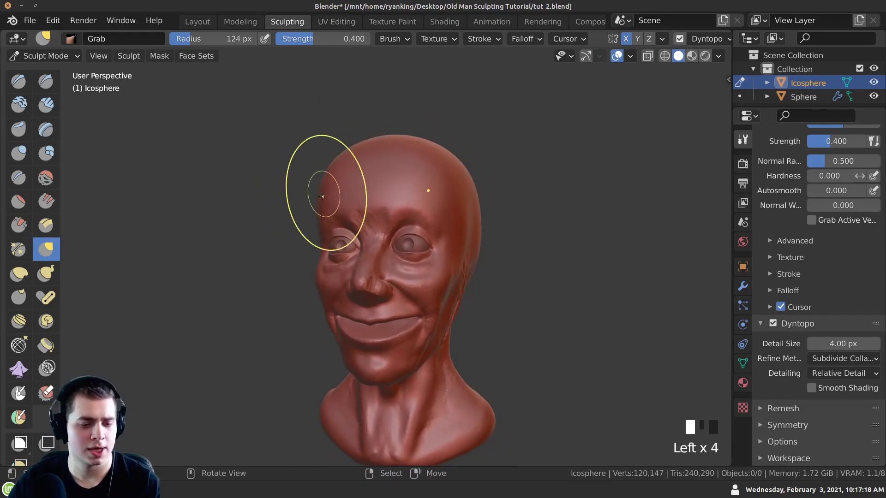
pyautogui.moveTo(317, 210); pyautogui.dragTo(333, 275, button='middle')
pyautogui.keyDown('shift'); pyautogui.moveTo(332, 275); pyautogui.dragTo(352, 231, button='middle'); pyautogui.keyUp('shift')
# Step: Adjust the shape of the mouth and the cheek at its corner with the Grab brush
pyautogui.click(390, 276)
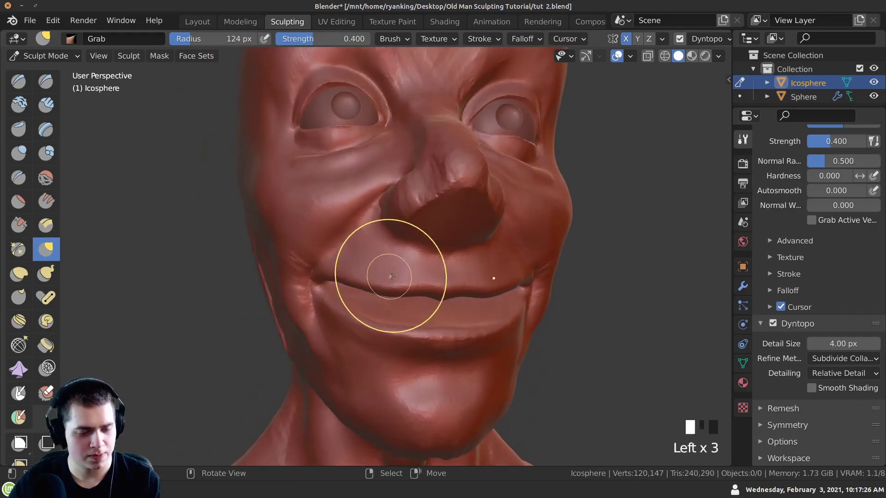
pyautogui.keyDown('ctrl'); pyautogui.moveTo(365, 278); pyautogui.dragTo(424, 286, button='middle'); pyautogui.keyUp('ctrl')
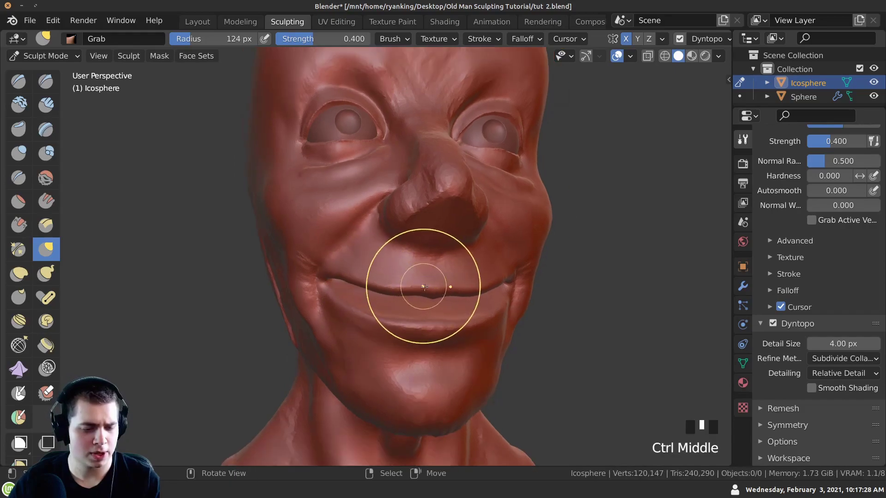
pyautogui.moveTo(341, 316); pyautogui.dragTo(368, 311, button='middle')
pyautogui.moveTo(356, 303); pyautogui.dragTo(356, 298)
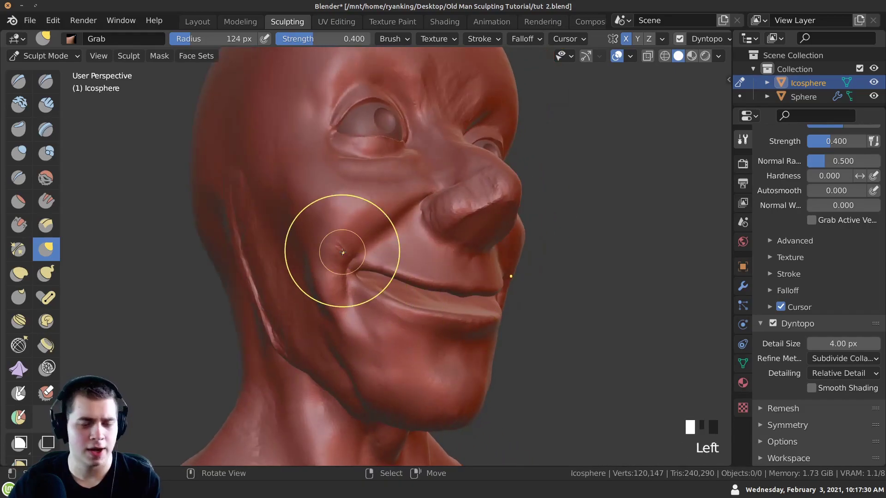
# Step: Reshape the cheek and lower face around the mouth corner with the Grab brush
pyautogui.moveTo(403, 268)
pyautogui.mouseDown(button='middle')
pyautogui.moveTo(461, 300)
pyautogui.moveTo(405, 372)
pyautogui.moveTo(419, 362)
pyautogui.moveTo(307, 273)
pyautogui.moveTo(367, 292)
pyautogui.moveTo(374, 316)
pyautogui.moveTo(385, 311)
pyautogui.mouseUp(button='middle')
pyautogui.moveTo(385, 311); pyautogui.dragTo(374, 308)
pyautogui.moveTo(374, 308); pyautogui.dragTo(351, 290, button='middle')
pyautogui.moveTo(369, 283); pyautogui.dragTo(368, 281)
pyautogui.keyDown('ctrl'); pyautogui.moveTo(368, 281); pyautogui.dragTo(405, 280, button='middle'); pyautogui.keyUp('ctrl')
pyautogui.keyDown('ctrl'); pyautogui.moveTo(405, 279); pyautogui.dragTo(403, 290, button='middle'); pyautogui.keyUp('ctrl')
pyautogui.moveTo(305, 323); pyautogui.dragTo(313, 325, button='middle')
pyautogui.keyDown('ctrl'); pyautogui.moveTo(313, 325); pyautogui.dragTo(325, 296, button='middle'); pyautogui.keyUp('ctrl')
pyautogui.keyDown('ctrl'); pyautogui.moveTo(325, 295); pyautogui.dragTo(327, 311, button='middle'); pyautogui.keyUp('ctrl')
# Step: Adjust the proportions of the mouth, chin and jaw from several angles with the Grab brush
pyautogui.moveTo(383, 275); pyautogui.dragTo(446, 271, button='middle')
pyautogui.moveTo(436, 266); pyautogui.dragTo(430, 279)
pyautogui.keyDown('ctrl'); pyautogui.moveTo(430, 279); pyautogui.dragTo(432, 266, button='middle'); pyautogui.keyUp('ctrl')
pyautogui.moveTo(433, 282); pyautogui.dragTo(428, 271)
pyautogui.moveTo(429, 272)
pyautogui.keyDown('ctrl'); pyautogui.mouseDown(button='middle')
pyautogui.moveTo(436, 287)
pyautogui.moveTo(374, 271)
pyautogui.moveTo(401, 265)
pyautogui.mouseUp(button='middle'); pyautogui.keyUp('ctrl')
pyautogui.keyDown('ctrl'); pyautogui.moveTo(401, 265); pyautogui.dragTo(398, 276, button='middle'); pyautogui.keyUp('ctrl')
pyautogui.moveTo(388, 268); pyautogui.dragTo(387, 266)
pyautogui.moveTo(386, 267)
pyautogui.mouseDown(button='middle')
pyautogui.moveTo(350, 261)
pyautogui.moveTo(352, 280)
pyautogui.moveTo(366, 233)
pyautogui.moveTo(377, 242)
pyautogui.mouseUp(button='middle')
pyautogui.keyDown('shift'); pyautogui.moveTo(377, 243); pyautogui.dragTo(411, 237, button='middle'); pyautogui.keyUp('shift')
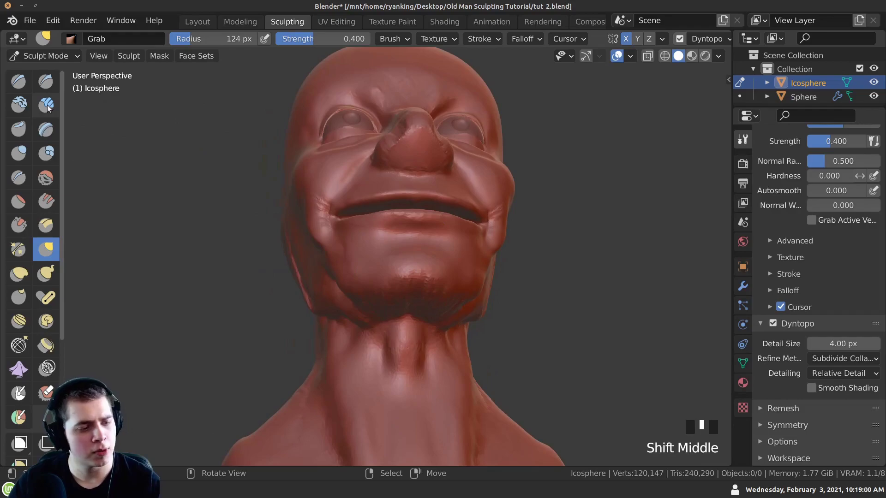
# Step: Build up volume on the front and side of the chin with the Clay Strips brush
pyautogui.click(46, 104)
pyautogui.moveTo(362, 258)
pyautogui.keyDown('shift'); pyautogui.mouseDown(button='middle')
pyautogui.moveTo(360, 273)
pyautogui.moveTo(385, 251)
pyautogui.moveTo(436, 267)
pyautogui.mouseUp(button='middle'); pyautogui.keyUp('shift')
pyautogui.moveTo(430, 296); pyautogui.dragTo(397, 288)
pyautogui.moveTo(398, 287); pyautogui.dragTo(425, 287, button='middle')
pyautogui.moveTo(425, 287); pyautogui.dragTo(417, 295)
pyautogui.moveTo(418, 295); pyautogui.dragTo(432, 318, button='middle')
pyautogui.keyDown('ctrl'); pyautogui.moveTo(431, 318); pyautogui.dragTo(433, 304, button='middle'); pyautogui.keyUp('ctrl')
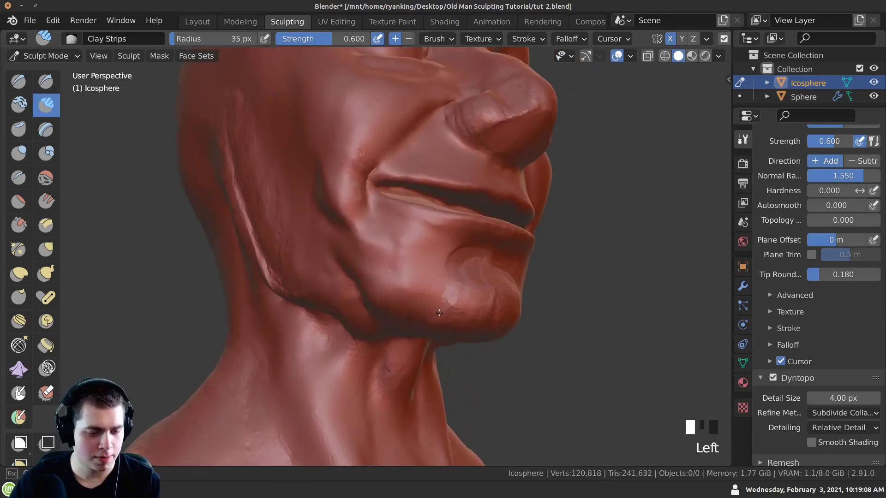
# Step: Add Clay Strips strokes along the crease between the chin and jowl, down to the jawline
pyautogui.moveTo(394, 270); pyautogui.dragTo(390, 254, button='middle')
pyautogui.moveTo(390, 255)
pyautogui.keyDown('ctrl'); pyautogui.mouseDown(button='middle')
pyautogui.moveTo(390, 265)
pyautogui.moveTo(387, 249)
pyautogui.mouseUp(button='middle'); pyautogui.keyUp('ctrl')
pyautogui.keyDown('ctrl'); pyautogui.moveTo(364, 233); pyautogui.dragTo(379, 261); pyautogui.keyUp('ctrl')
pyautogui.moveTo(380, 261)
pyautogui.keyDown('ctrl'); pyautogui.mouseDown(button='middle')
pyautogui.moveTo(377, 273)
pyautogui.moveTo(395, 292)
pyautogui.mouseUp(button='middle'); pyautogui.keyUp('ctrl')
pyautogui.moveTo(392, 287); pyautogui.dragTo(369, 251)
pyautogui.moveTo(364, 240)
pyautogui.mouseDown(button='middle')
pyautogui.moveTo(365, 251)
pyautogui.moveTo(369, 240)
pyautogui.mouseUp(button='middle')
pyautogui.keyDown('ctrl'); pyautogui.moveTo(369, 240); pyautogui.dragTo(370, 258, button='middle'); pyautogui.keyUp('ctrl')
pyautogui.keyDown('ctrl'); pyautogui.moveTo(371, 265); pyautogui.dragTo(387, 287); pyautogui.keyUp('ctrl')
pyautogui.keyDown('ctrl'); pyautogui.moveTo(369, 265); pyautogui.dragTo(381, 281); pyautogui.keyUp('ctrl')
pyautogui.moveTo(378, 277)
pyautogui.keyDown('ctrl'); pyautogui.mouseDown()
pyautogui.moveTo(358, 249)
pyautogui.moveTo(366, 288)
pyautogui.mouseUp(); pyautogui.keyUp('ctrl')
pyautogui.keyDown('ctrl'); pyautogui.moveTo(366, 293); pyautogui.dragTo(369, 308, button='middle'); pyautogui.keyUp('ctrl')
pyautogui.moveTo(371, 312); pyautogui.dragTo(379, 319)
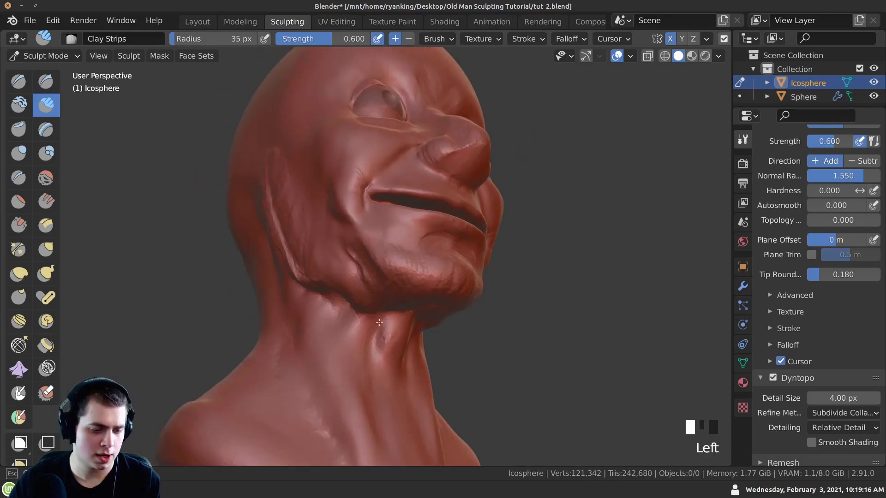
# Step: Fill out the jowl's lower edge and the underside of the chin with Clay Strips
pyautogui.moveTo(351, 271); pyautogui.dragTo(346, 263)
pyautogui.keyDown('ctrl'); pyautogui.moveTo(347, 267); pyautogui.dragTo(349, 293, button='middle'); pyautogui.keyUp('ctrl')
pyautogui.moveTo(341, 290)
pyautogui.keyDown('shift'); pyautogui.mouseDown()
pyautogui.moveTo(356, 307)
pyautogui.moveTo(328, 277)
pyautogui.mouseUp(); pyautogui.keyUp('shift')
pyautogui.moveTo(388, 252); pyautogui.dragTo(398, 261)
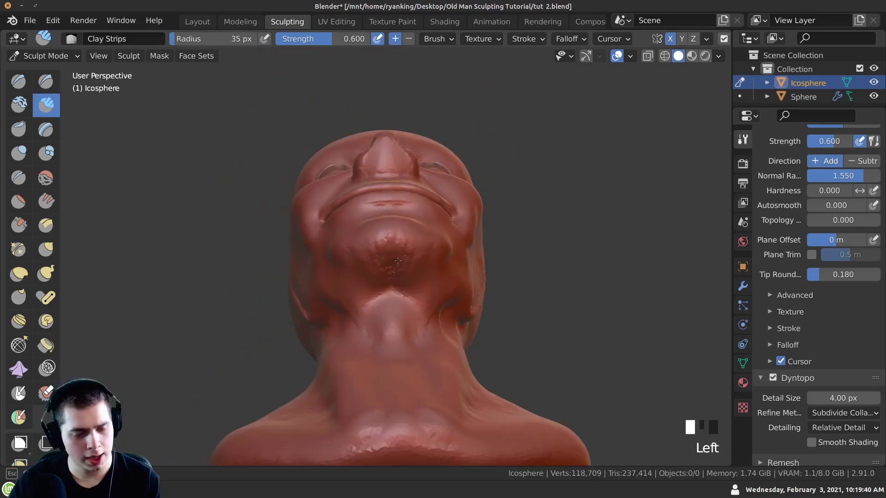
pyautogui.moveTo(397, 260); pyautogui.dragTo(380, 246, button='middle')
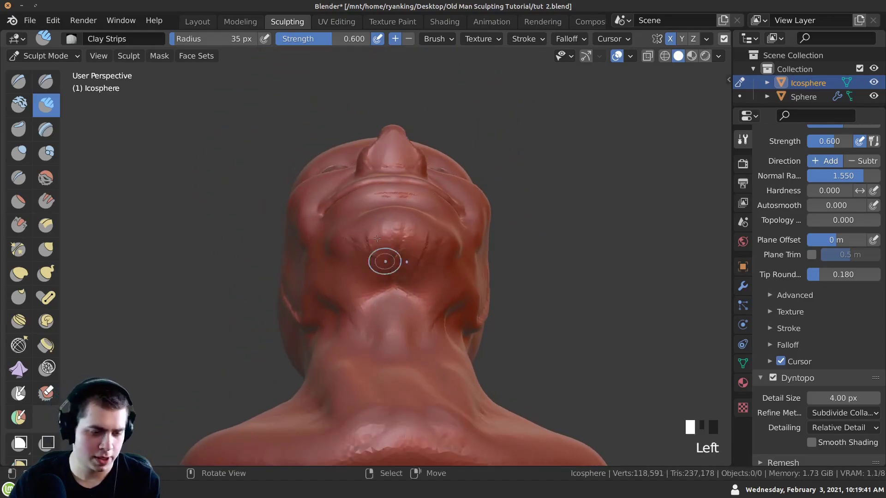
pyautogui.moveTo(372, 253); pyautogui.dragTo(383, 248)
pyautogui.moveTo(357, 261); pyautogui.dragTo(392, 282, button='middle')
pyautogui.moveTo(373, 266); pyautogui.dragTo(379, 277)
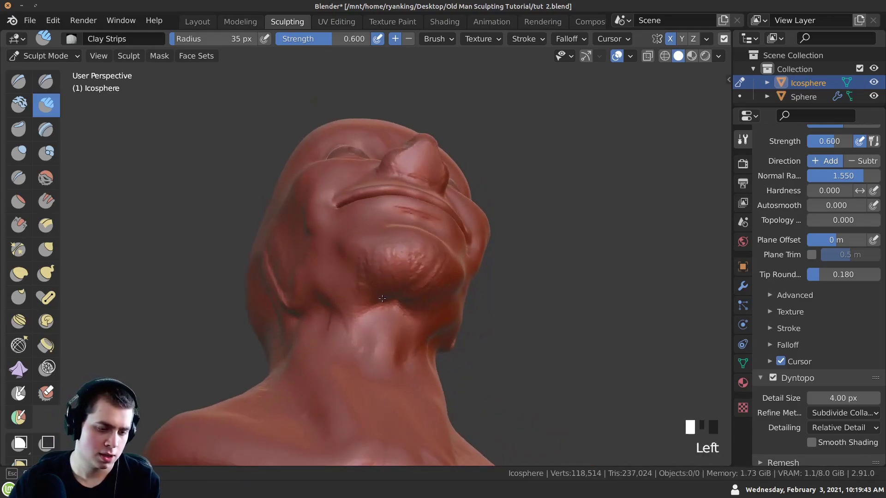
# Step: Blend the area beneath the chin into the jowl and jawline with Clay Strips strokes
pyautogui.moveTo(376, 277); pyautogui.dragTo(399, 263, button='middle')
pyautogui.moveTo(380, 267); pyautogui.dragTo(386, 279)
pyautogui.moveTo(378, 272); pyautogui.dragTo(385, 302, button='middle')
pyautogui.moveTo(378, 281); pyautogui.dragTo(384, 293)
pyautogui.moveTo(376, 281); pyautogui.dragTo(382, 298, button='middle')
pyautogui.moveTo(374, 289)
pyautogui.mouseDown()
pyautogui.moveTo(379, 296)
pyautogui.moveTo(364, 283)
pyautogui.mouseUp()
pyautogui.moveTo(364, 279); pyautogui.dragTo(369, 265, button='middle')
pyautogui.moveTo(365, 277)
pyautogui.keyDown('shift'); pyautogui.mouseDown(button='middle')
pyautogui.moveTo(372, 263)
pyautogui.moveTo(352, 261)
pyautogui.mouseUp(button='middle'); pyautogui.keyUp('shift')
pyautogui.moveTo(352, 261); pyautogui.dragTo(356, 276)
pyautogui.moveTo(357, 272); pyautogui.dragTo(364, 289, button='middle')
pyautogui.moveTo(350, 260)
pyautogui.mouseDown()
pyautogui.moveTo(352, 271)
pyautogui.moveTo(359, 259)
pyautogui.mouseUp()
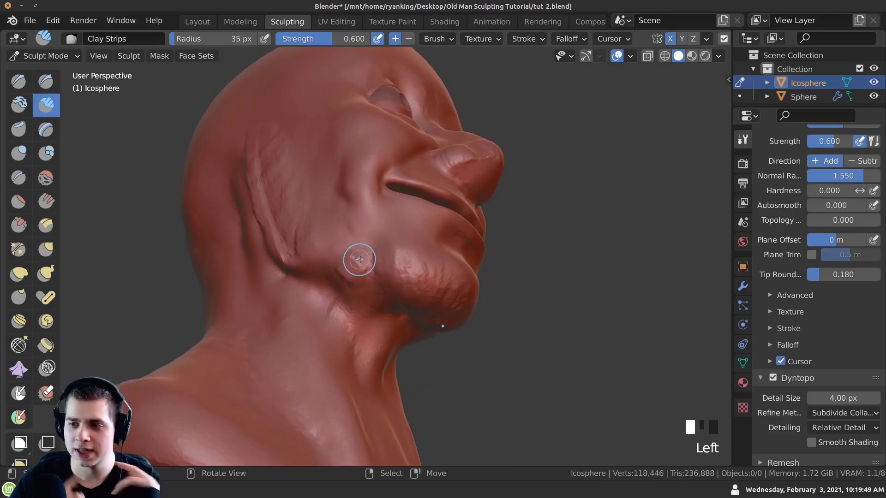
# Step: Build up a sagging jowl bulge on the jawline behind the chin with Clay Strips
pyautogui.keyDown('ctrl'); pyautogui.moveTo(338, 245); pyautogui.dragTo(350, 259, button='middle'); pyautogui.keyUp('ctrl')
pyautogui.moveTo(350, 258); pyautogui.dragTo(353, 261)
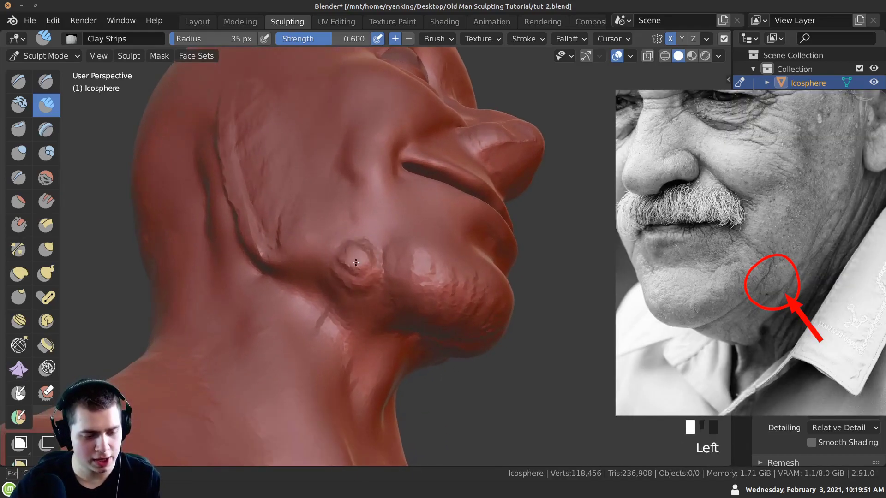
pyautogui.keyDown('ctrl'); pyautogui.moveTo(362, 302); pyautogui.dragTo(358, 265, button='middle'); pyautogui.keyUp('ctrl')
pyautogui.keyDown('shift'); pyautogui.moveTo(358, 264); pyautogui.dragTo(365, 272); pyautogui.keyUp('shift')
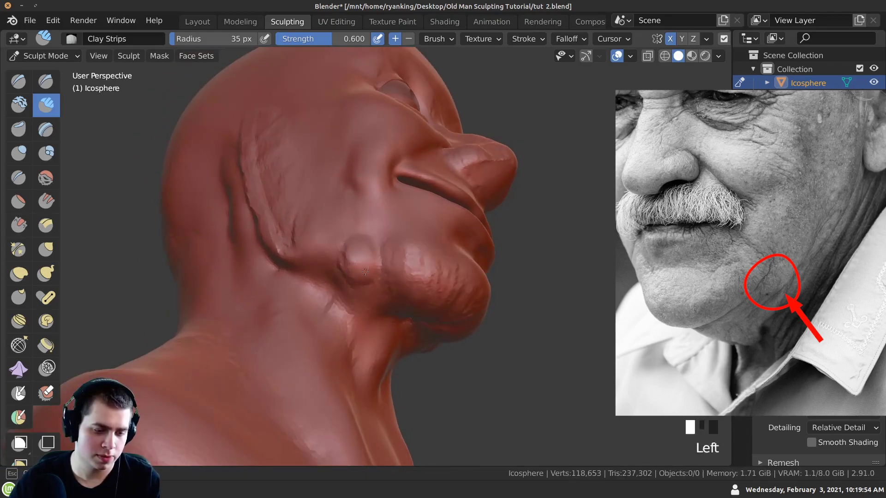
pyautogui.moveTo(358, 252); pyautogui.dragTo(318, 339, button='middle')
pyautogui.keyDown('ctrl'); pyautogui.moveTo(331, 284); pyautogui.dragTo(337, 316, button='middle'); pyautogui.keyUp('ctrl')
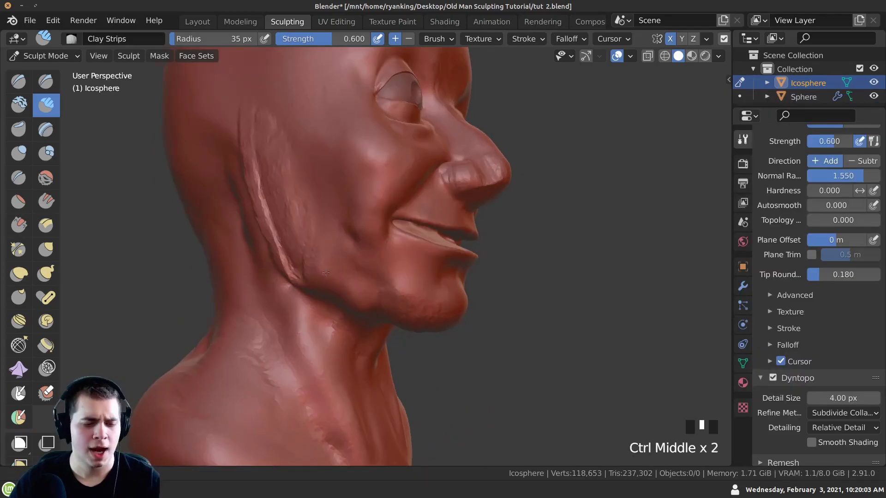
pyautogui.moveTo(336, 316); pyautogui.dragTo(348, 304, button='middle')
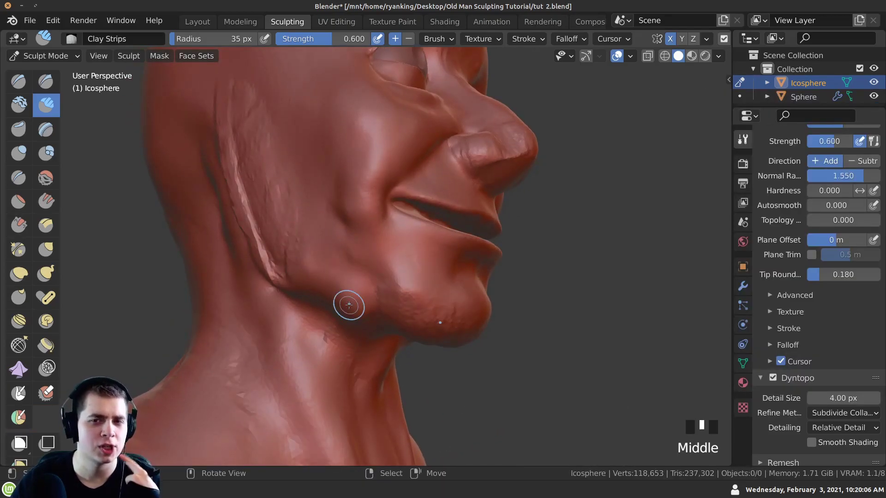
# Step: Sculpt long vertical skin folds running from the lower cheek down to the jowl with Clay Strips
pyautogui.moveTo(349, 305)
pyautogui.keyDown('ctrl'); pyautogui.mouseDown(button='middle')
pyautogui.moveTo(336, 253)
pyautogui.moveTo(340, 198)
pyautogui.mouseUp(button='middle'); pyautogui.keyUp('ctrl')
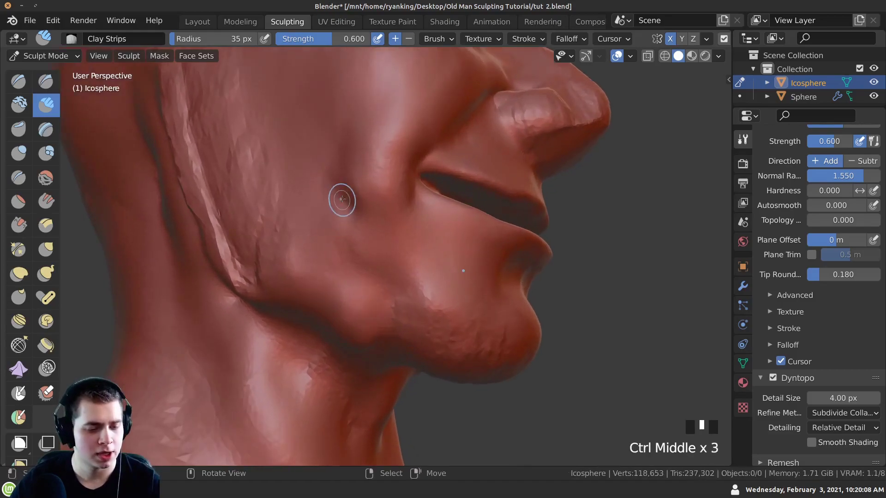
pyautogui.moveTo(332, 203); pyautogui.dragTo(351, 286)
pyautogui.moveTo(353, 209); pyautogui.dragTo(355, 268)
pyautogui.keyDown('ctrl'); pyautogui.moveTo(375, 352); pyautogui.dragTo(366, 246, button='middle'); pyautogui.keyUp('ctrl')
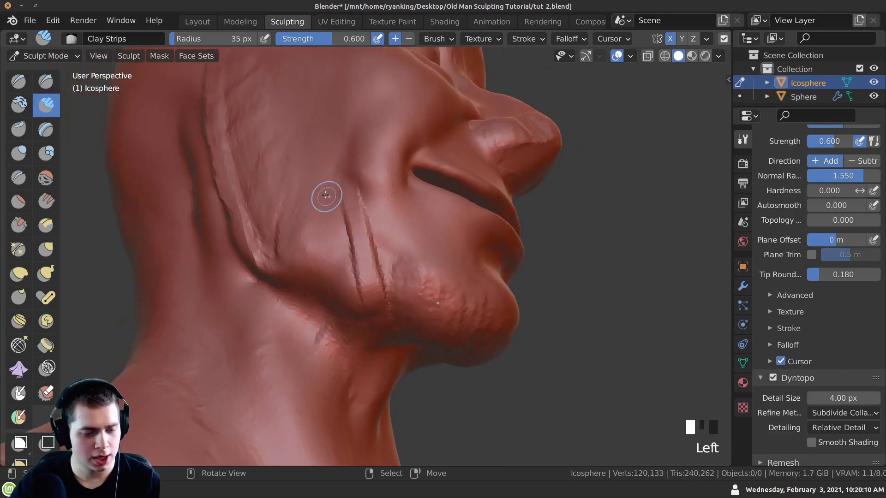
pyautogui.moveTo(327, 198); pyautogui.dragTo(348, 300)
pyautogui.keyDown('ctrl'); pyautogui.moveTo(348, 300); pyautogui.dragTo(339, 263, button='middle'); pyautogui.keyUp('ctrl')
pyautogui.moveTo(320, 212); pyautogui.dragTo(347, 305)
pyautogui.moveTo(305, 243); pyautogui.dragTo(309, 231)
pyautogui.keyDown('ctrl'); pyautogui.moveTo(308, 230); pyautogui.dragTo(307, 251, button='middle'); pyautogui.keyUp('ctrl')
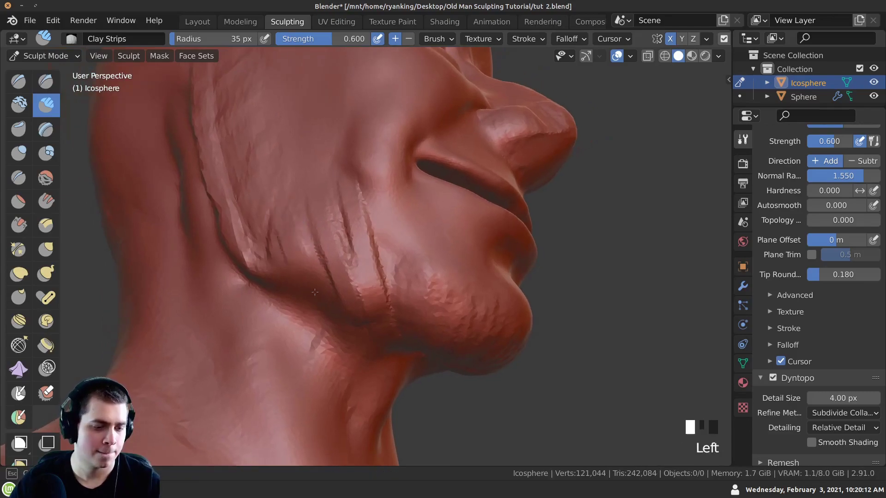
# Step: Add further sagging skin folds along the jawline toward the back of the jaw
pyautogui.moveTo(307, 251); pyautogui.dragTo(330, 293)
pyautogui.keyDown('ctrl'); pyautogui.moveTo(318, 277); pyautogui.dragTo(313, 295, button='middle'); pyautogui.keyUp('ctrl')
pyautogui.moveTo(313, 295); pyautogui.dragTo(302, 259)
pyautogui.moveTo(309, 295); pyautogui.dragTo(306, 259, button='middle')
pyautogui.moveTo(314, 302); pyautogui.dragTo(295, 244)
pyautogui.keyDown('ctrl'); pyautogui.moveTo(294, 230); pyautogui.dragTo(305, 272, button='middle'); pyautogui.keyUp('ctrl')
# Step: Smooth the new skin folds on the lower cheek and jowl
pyautogui.keyDown('shift'); pyautogui.moveTo(323, 268); pyautogui.dragTo(317, 189); pyautogui.keyUp('shift')
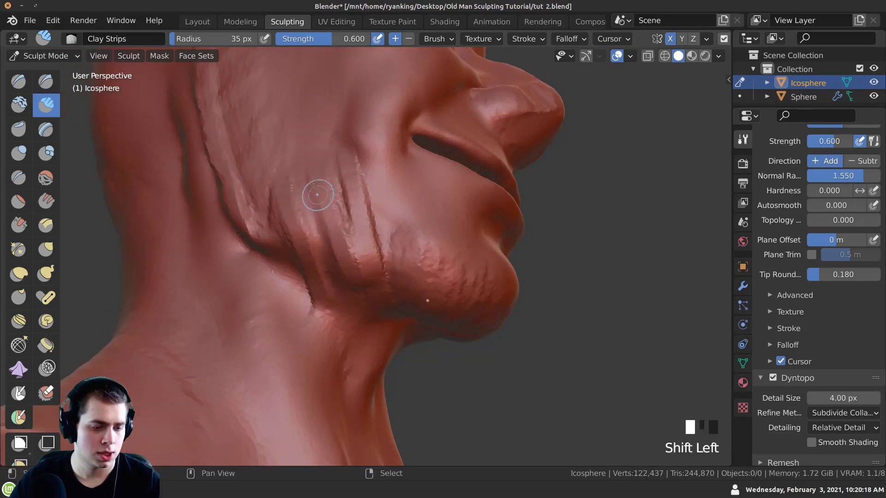
pyautogui.moveTo(351, 219); pyautogui.dragTo(348, 227, button='middle')
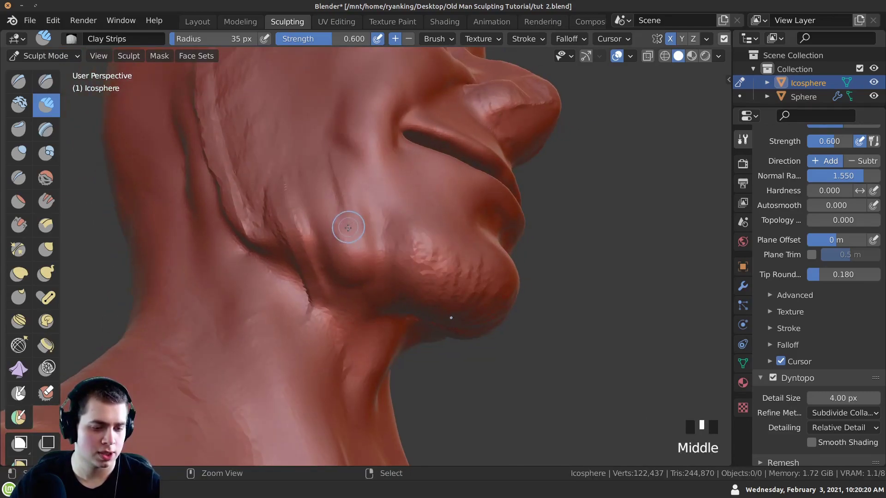
pyautogui.moveTo(291, 211); pyautogui.dragTo(297, 222, button='middle')
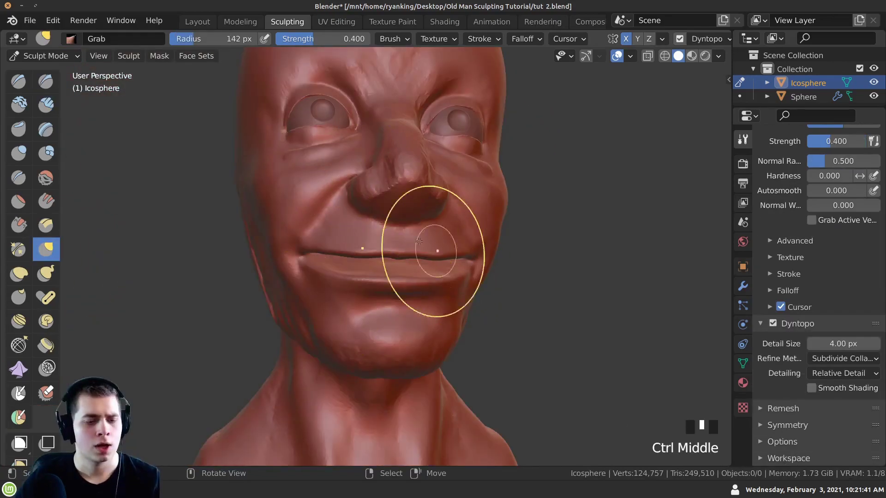
pyautogui.moveTo(431, 249)
pyautogui.keyDown('ctrl'); pyautogui.mouseDown(button='middle')
pyautogui.moveTo(369, 286)
pyautogui.moveTo(338, 318)
pyautogui.mouseUp(button='middle'); pyautogui.keyUp('ctrl')
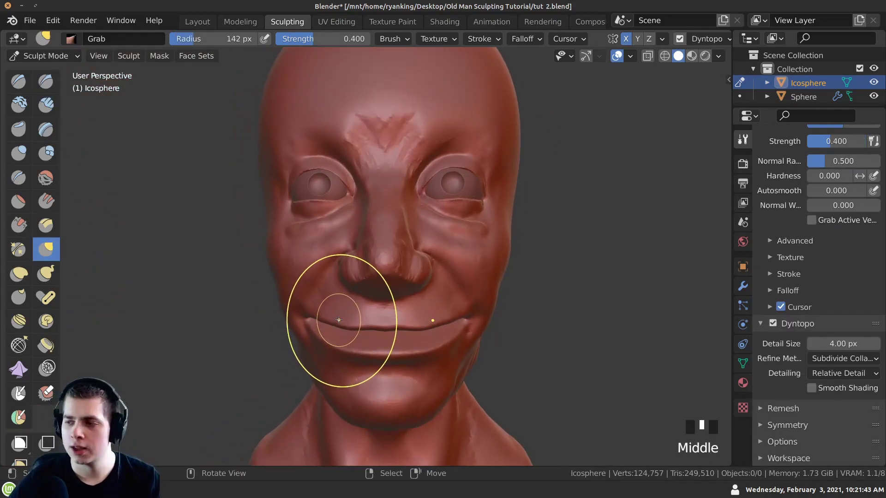
# Step: Carve both nostrils into the underside of the nose with subtractive Clay Strips strokes
pyautogui.click(46, 109)
pyautogui.moveTo(362, 276)
pyautogui.mouseDown(button='middle')
pyautogui.moveTo(364, 247)
pyautogui.moveTo(334, 249)
pyautogui.moveTo(352, 259)
pyautogui.moveTo(340, 253)
pyautogui.moveTo(353, 275)
pyautogui.moveTo(361, 240)
pyautogui.mouseUp(button='middle')
pyautogui.keyDown('ctrl'); pyautogui.moveTo(364, 246); pyautogui.dragTo(350, 280); pyautogui.keyUp('ctrl')
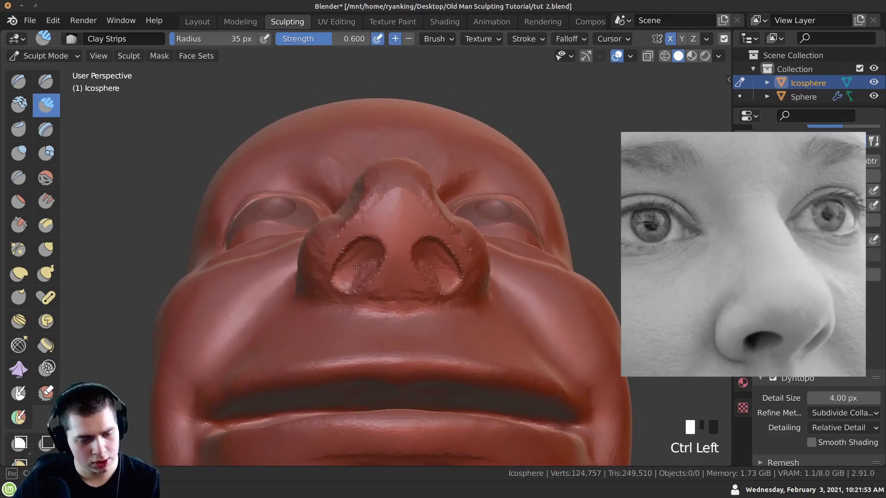
pyautogui.keyDown('ctrl'); pyautogui.moveTo(357, 267); pyautogui.dragTo(352, 291, button='middle'); pyautogui.keyUp('ctrl')
pyautogui.moveTo(352, 291)
pyautogui.keyDown('ctrl'); pyautogui.mouseDown()
pyautogui.moveTo(333, 296)
pyautogui.moveTo(345, 282)
pyautogui.mouseUp(); pyautogui.keyUp('ctrl')
pyautogui.keyDown('ctrl'); pyautogui.moveTo(345, 282); pyautogui.dragTo(341, 298, button='middle'); pyautogui.keyUp('ctrl')
pyautogui.keyDown('ctrl'); pyautogui.moveTo(341, 295); pyautogui.dragTo(358, 267); pyautogui.keyUp('ctrl')
pyautogui.keyDown('ctrl'); pyautogui.moveTo(358, 267); pyautogui.dragTo(358, 258, button='middle'); pyautogui.keyUp('ctrl')
pyautogui.moveTo(358, 266)
pyautogui.keyDown('ctrl'); pyautogui.mouseDown()
pyautogui.moveTo(367, 255)
pyautogui.moveTo(361, 263)
pyautogui.mouseUp(); pyautogui.keyUp('ctrl')
# Step: Build up the underside of the nose tip and the septum between the nostrils with Clay Strips
pyautogui.moveTo(380, 192); pyautogui.dragTo(382, 203)
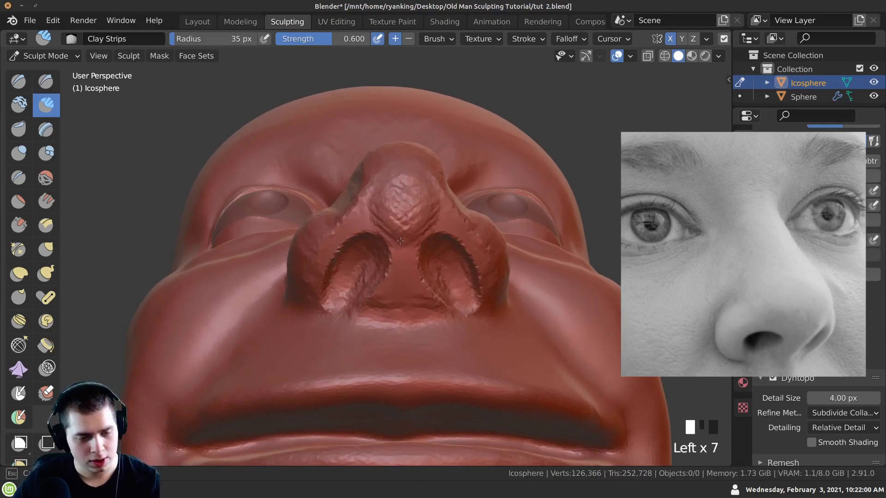
pyautogui.moveTo(406, 264)
pyautogui.mouseDown()
pyautogui.moveTo(400, 267)
pyautogui.moveTo(397, 258)
pyautogui.moveTo(403, 285)
pyautogui.mouseUp()
pyautogui.moveTo(381, 307); pyautogui.dragTo(406, 296, button='middle')
pyautogui.keyDown('ctrl'); pyautogui.moveTo(390, 256); pyautogui.dragTo(375, 251); pyautogui.keyUp('ctrl')
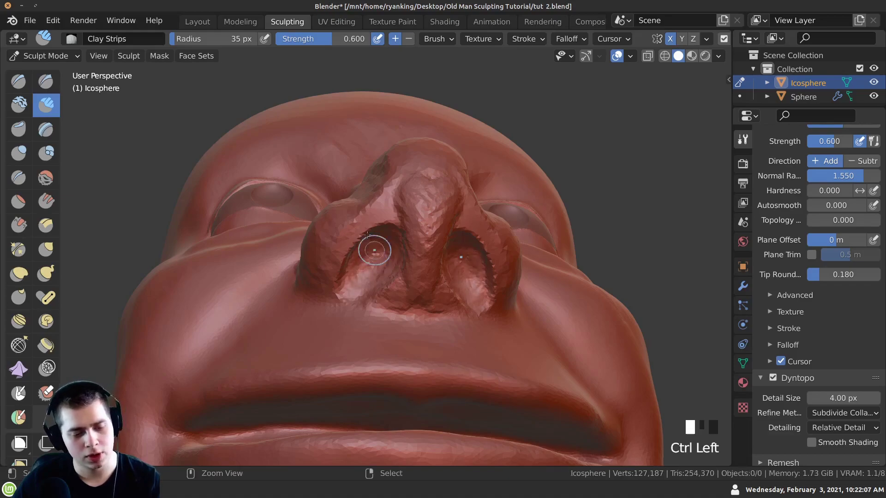
# Step: Refine the nostril openings and their rims with a resized Draw brush
pyautogui.click(18, 87)
pyautogui.keyDown('ctrl'); pyautogui.moveTo(376, 238); pyautogui.dragTo(380, 242, button='middle'); pyautogui.keyUp('ctrl')
pyautogui.press('f')
pyautogui.click(412, 246)
pyautogui.keyDown('ctrl'); pyautogui.moveTo(385, 249); pyautogui.dragTo(376, 258); pyautogui.keyUp('ctrl')
pyautogui.moveTo(375, 259); pyautogui.dragTo(369, 244, button='middle')
pyautogui.keyDown('ctrl'); pyautogui.moveTo(370, 244); pyautogui.dragTo(372, 239, button='middle'); pyautogui.keyUp('ctrl')
pyautogui.moveTo(372, 240)
pyautogui.keyDown('ctrl'); pyautogui.mouseDown()
pyautogui.moveTo(367, 251)
pyautogui.moveTo(399, 213)
pyautogui.mouseUp(); pyautogui.keyUp('ctrl')
# Step: Shape the nose tip and the outer contour of the nostril wing with the Draw brush
pyautogui.keyDown('shift'); pyautogui.moveTo(409, 183); pyautogui.dragTo(403, 207, button='middle'); pyautogui.keyUp('shift')
pyautogui.keyDown('shift'); pyautogui.moveTo(407, 208); pyautogui.dragTo(379, 307); pyautogui.keyUp('shift')
pyautogui.keyDown('shift'); pyautogui.moveTo(379, 307); pyautogui.dragTo(362, 316); pyautogui.keyUp('shift')
pyautogui.keyDown('shift'); pyautogui.moveTo(392, 226); pyautogui.dragTo(338, 240); pyautogui.keyUp('shift')
pyautogui.moveTo(338, 240); pyautogui.dragTo(297, 295, button='middle')
pyautogui.moveTo(298, 295); pyautogui.dragTo(292, 310)
pyautogui.moveTo(292, 310); pyautogui.dragTo(308, 326, button='middle')
pyautogui.moveTo(314, 318); pyautogui.dragTo(328, 297)
# Step: Define the transition between the nostril wing and the nose tip with the Draw brush
pyautogui.moveTo(328, 296); pyautogui.dragTo(408, 309, button='middle')
pyautogui.keyDown('shift'); pyautogui.moveTo(408, 309); pyautogui.dragTo(427, 378, button='middle'); pyautogui.keyUp('shift')
pyautogui.moveTo(427, 379)
pyautogui.keyDown('ctrl'); pyautogui.mouseDown(button='middle')
pyautogui.moveTo(415, 324)
pyautogui.moveTo(395, 304)
pyautogui.mouseUp(button='middle'); pyautogui.keyUp('ctrl')
pyautogui.moveTo(395, 304)
pyautogui.keyDown('shift'); pyautogui.mouseDown(button='middle')
pyautogui.moveTo(392, 290)
pyautogui.moveTo(412, 326)
pyautogui.mouseUp(button='middle'); pyautogui.keyUp('shift')
pyautogui.keyDown('ctrl'); pyautogui.moveTo(386, 287); pyautogui.dragTo(414, 317); pyautogui.keyUp('ctrl')
pyautogui.keyDown('ctrl'); pyautogui.moveTo(414, 316); pyautogui.dragTo(403, 311, button='middle'); pyautogui.keyUp('ctrl')
pyautogui.keyDown('ctrl'); pyautogui.moveTo(403, 310); pyautogui.dragTo(412, 325); pyautogui.keyUp('ctrl')
pyautogui.moveTo(378, 296)
pyautogui.keyDown('ctrl'); pyautogui.mouseDown()
pyautogui.moveTo(370, 273)
pyautogui.moveTo(454, 351)
pyautogui.mouseUp(); pyautogui.keyUp('ctrl')
# Step: Carve and soften the crease between the nostril wing and the nose tip with the Clay Strips brush
pyautogui.click(46, 106)
pyautogui.keyDown('ctrl'); pyautogui.moveTo(443, 323); pyautogui.dragTo(451, 338, button='middle'); pyautogui.keyUp('ctrl')
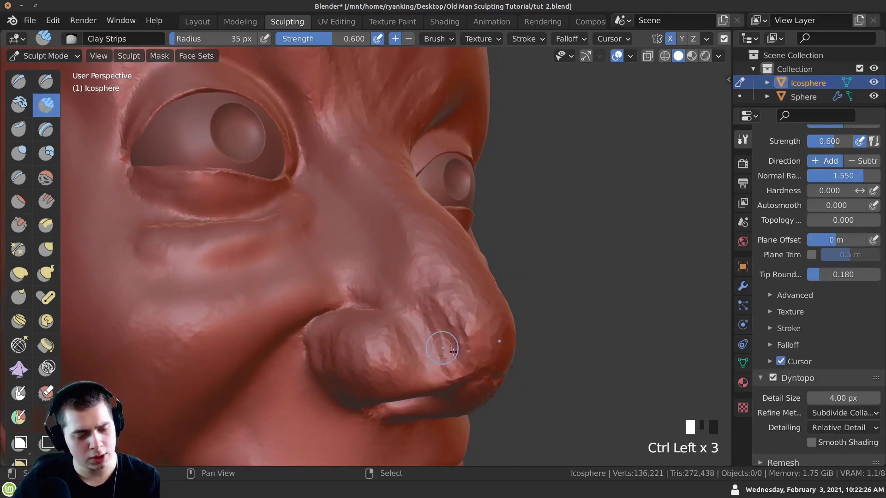
pyautogui.keyDown('shift'); pyautogui.moveTo(393, 315); pyautogui.dragTo(411, 342); pyautogui.keyUp('shift')
pyautogui.keyDown('ctrl'); pyautogui.moveTo(411, 323); pyautogui.dragTo(413, 341, button='middle'); pyautogui.keyUp('ctrl')
pyautogui.moveTo(413, 341); pyautogui.dragTo(409, 318, button='middle')
pyautogui.moveTo(409, 318); pyautogui.dragTo(417, 307, button='middle')
pyautogui.moveTo(408, 323)
pyautogui.mouseDown()
pyautogui.moveTo(388, 300)
pyautogui.moveTo(379, 339)
pyautogui.mouseUp()
pyautogui.moveTo(397, 330); pyautogui.dragTo(393, 346, button='middle')
pyautogui.moveTo(408, 339); pyautogui.dragTo(436, 356)
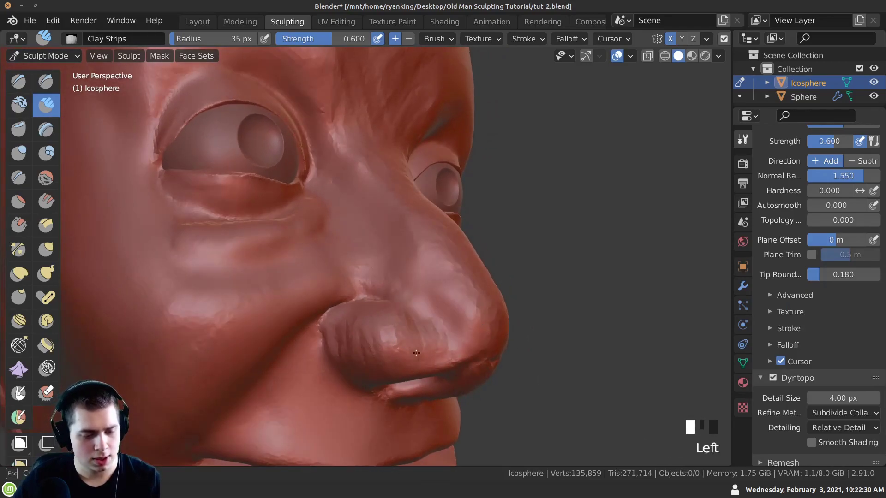
# Step: Build up and smooth the rounded outer surface of the nostril wing with Clay Strips
pyautogui.keyDown('ctrl'); pyautogui.moveTo(368, 324); pyautogui.dragTo(366, 337, button='middle'); pyautogui.keyUp('ctrl')
pyautogui.keyDown('shift'); pyautogui.moveTo(407, 315); pyautogui.dragTo(413, 307); pyautogui.keyUp('shift')
pyautogui.keyDown('shift'); pyautogui.moveTo(357, 314); pyautogui.dragTo(352, 327); pyautogui.keyUp('shift')
pyautogui.moveTo(353, 327); pyautogui.dragTo(355, 320, button='middle')
pyautogui.keyDown('shift'); pyautogui.moveTo(339, 318); pyautogui.dragTo(332, 335); pyautogui.keyUp('shift')
pyautogui.moveTo(351, 332); pyautogui.dragTo(323, 330, button='middle')
pyautogui.keyDown('ctrl'); pyautogui.moveTo(320, 327); pyautogui.dragTo(321, 338); pyautogui.keyUp('ctrl')
# Step: Define the groove where the upper edge of the nostril wing meets the cheek with Clay Strips
pyautogui.moveTo(364, 323); pyautogui.dragTo(318, 282, button='middle')
pyautogui.moveTo(350, 285)
pyautogui.keyDown('shift'); pyautogui.mouseDown()
pyautogui.moveTo(354, 267)
pyautogui.moveTo(357, 291)
pyautogui.mouseUp(); pyautogui.keyUp('shift')
pyautogui.moveTo(357, 291); pyautogui.dragTo(319, 288, button='middle')
pyautogui.keyDown('ctrl'); pyautogui.moveTo(318, 288); pyautogui.dragTo(310, 267, button='middle'); pyautogui.keyUp('ctrl')
pyautogui.moveTo(323, 288)
pyautogui.keyDown('shift'); pyautogui.mouseDown()
pyautogui.moveTo(336, 301)
pyautogui.moveTo(329, 286)
pyautogui.mouseUp(); pyautogui.keyUp('shift')
pyautogui.keyDown('shift'); pyautogui.moveTo(323, 284); pyautogui.dragTo(318, 298); pyautogui.keyUp('shift')
pyautogui.moveTo(304, 286); pyautogui.dragTo(277, 277, button='middle')
pyautogui.moveTo(272, 279)
pyautogui.mouseDown()
pyautogui.moveTo(275, 296)
pyautogui.moveTo(274, 270)
pyautogui.moveTo(304, 272)
pyautogui.mouseUp()
pyautogui.moveTo(299, 263)
pyautogui.keyDown('ctrl'); pyautogui.mouseDown(button='middle')
pyautogui.moveTo(295, 279)
pyautogui.moveTo(399, 298)
pyautogui.mouseUp(button='middle'); pyautogui.keyUp('ctrl')
pyautogui.moveTo(399, 297)
pyautogui.keyDown('ctrl'); pyautogui.mouseDown(button='middle')
pyautogui.moveTo(406, 318)
pyautogui.moveTo(408, 300)
pyautogui.moveTo(421, 314)
pyautogui.mouseUp(button='middle'); pyautogui.keyUp('ctrl')
# Step: Reshape the nose tip and the side of the nose bridge with the Grab brush
pyautogui.press('g')
pyautogui.moveTo(421, 314); pyautogui.dragTo(421, 270)
pyautogui.moveTo(411, 298); pyautogui.dragTo(424, 258)
pyautogui.moveTo(424, 255); pyautogui.dragTo(405, 217)
pyautogui.keyDown('ctrl'); pyautogui.moveTo(395, 189); pyautogui.dragTo(392, 223, button='middle'); pyautogui.keyUp('ctrl')
pyautogui.moveTo(392, 222); pyautogui.dragTo(404, 217)
pyautogui.keyDown('shift'); pyautogui.moveTo(430, 280); pyautogui.dragTo(423, 254, button='middle'); pyautogui.keyUp('shift')
pyautogui.moveTo(423, 253); pyautogui.dragTo(426, 255)
# Step: Adjust the nostril wing and the adjoining cheek with the Grab brush
pyautogui.moveTo(424, 254); pyautogui.dragTo(295, 267, button='middle')
pyautogui.keyDown('ctrl'); pyautogui.moveTo(295, 267); pyautogui.dragTo(277, 267, button='middle'); pyautogui.keyUp('ctrl')
pyautogui.moveTo(277, 266)
pyautogui.mouseDown()
pyautogui.moveTo(292, 267)
pyautogui.moveTo(289, 275)
pyautogui.mouseUp()
pyautogui.moveTo(289, 275); pyautogui.dragTo(284, 269, button='middle')
pyautogui.moveTo(283, 269); pyautogui.dragTo(263, 281)
pyautogui.moveTo(263, 281)
pyautogui.mouseDown(button='middle')
pyautogui.moveTo(285, 237)
pyautogui.moveTo(308, 233)
pyautogui.mouseUp(button='middle')
pyautogui.moveTo(308, 233)
pyautogui.keyDown('ctrl'); pyautogui.mouseDown(button='middle')
pyautogui.moveTo(300, 203)
pyautogui.moveTo(341, 263)
pyautogui.mouseUp(button='middle'); pyautogui.keyUp('ctrl')
# Step: Carve a curved groove above the nostril wing with Clay Strips and smooth it into the cheek
pyautogui.click(46, 105)
pyautogui.moveTo(341, 263)
pyautogui.keyDown('shift'); pyautogui.mouseDown(button='middle')
pyautogui.moveTo(344, 275)
pyautogui.moveTo(342, 263)
pyautogui.mouseUp(button='middle'); pyautogui.keyUp('shift')
pyautogui.moveTo(342, 263); pyautogui.dragTo(405, 330, button='middle')
pyautogui.keyDown('ctrl'); pyautogui.moveTo(405, 330); pyautogui.dragTo(414, 338); pyautogui.keyUp('ctrl')
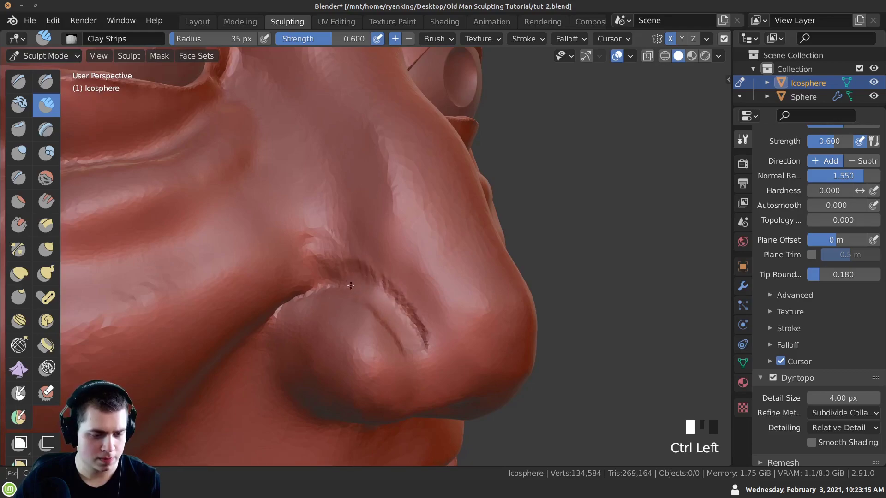
pyautogui.keyDown('ctrl'); pyautogui.moveTo(312, 265); pyautogui.dragTo(333, 256, button='middle'); pyautogui.keyUp('ctrl')
pyautogui.keyDown('shift'); pyautogui.moveTo(333, 256); pyautogui.dragTo(339, 258); pyautogui.keyUp('shift')
pyautogui.keyDown('shift'); pyautogui.moveTo(339, 259); pyautogui.dragTo(337, 253); pyautogui.keyUp('shift')
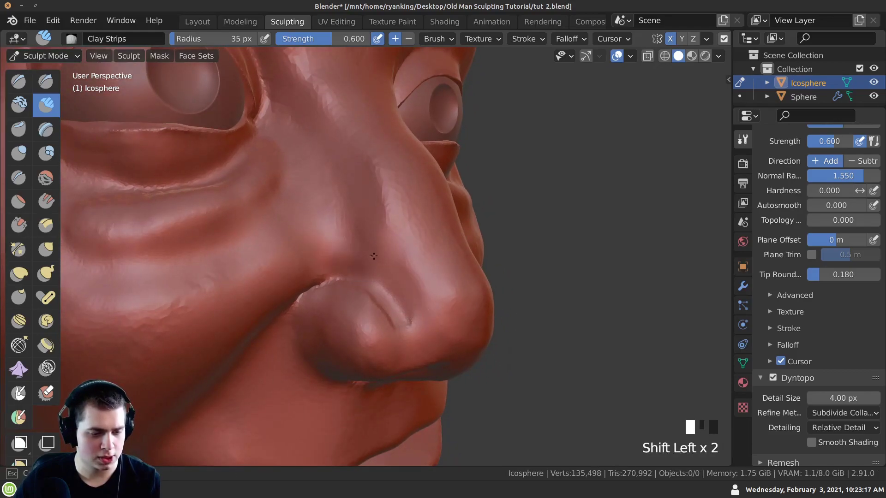
# Step: Refine the hollow between the nostril wing and the side of the nose with Clay Strips
pyautogui.keyDown('ctrl'); pyautogui.moveTo(395, 279); pyautogui.dragTo(400, 310, button='middle'); pyautogui.keyUp('ctrl')
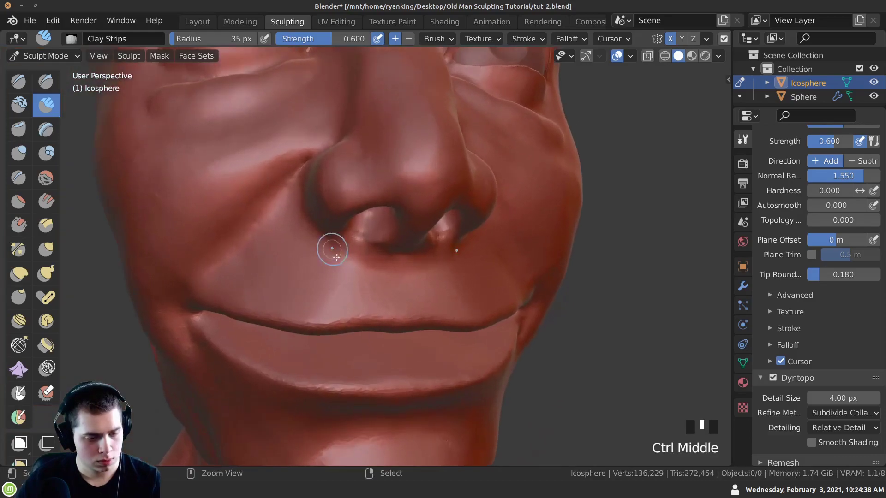
pyautogui.keyDown('ctrl'); pyautogui.moveTo(330, 248); pyautogui.dragTo(341, 262, button='middle'); pyautogui.keyUp('ctrl')
pyautogui.keyDown('ctrl'); pyautogui.moveTo(342, 262); pyautogui.dragTo(344, 265); pyautogui.keyUp('ctrl')
pyautogui.moveTo(344, 265); pyautogui.dragTo(428, 267, button='middle')
pyautogui.keyDown('ctrl'); pyautogui.moveTo(428, 268); pyautogui.dragTo(423, 266); pyautogui.keyUp('ctrl')
pyautogui.keyDown('ctrl'); pyautogui.moveTo(423, 266); pyautogui.dragTo(425, 269); pyautogui.keyUp('ctrl')
# Step: Smooth the skin of the cheek and upper lip around the base of the nostril wing
pyautogui.moveTo(425, 269); pyautogui.dragTo(326, 245, button='middle')
pyautogui.keyDown('ctrl'); pyautogui.moveTo(326, 245); pyautogui.dragTo(362, 253); pyautogui.keyUp('ctrl')
pyautogui.moveTo(361, 253)
pyautogui.keyDown('shift'); pyautogui.mouseDown(button='middle')
pyautogui.moveTo(312, 223)
pyautogui.moveTo(331, 207)
pyautogui.mouseUp(button='middle'); pyautogui.keyUp('shift')
pyautogui.keyDown('ctrl'); pyautogui.moveTo(331, 206); pyautogui.dragTo(347, 257); pyautogui.keyUp('ctrl')
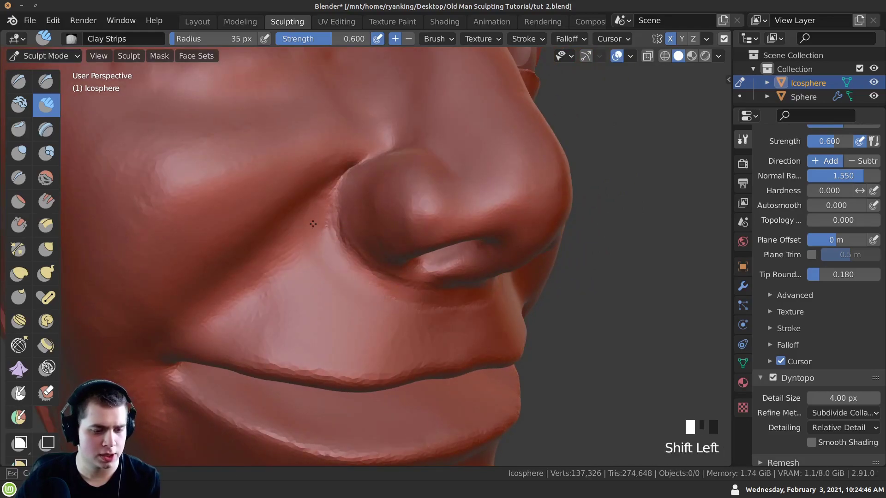
pyautogui.moveTo(311, 213); pyautogui.dragTo(333, 284, button='middle')
pyautogui.keyDown('ctrl'); pyautogui.moveTo(441, 306); pyautogui.dragTo(358, 321, button='middle'); pyautogui.keyUp('ctrl')
# Step: Reshape the upper lip area and the corner of the mouth with the Grab brush
pyautogui.press('g')
pyautogui.moveTo(381, 358)
pyautogui.mouseDown()
pyautogui.moveTo(375, 368)
pyautogui.moveTo(335, 359)
pyautogui.mouseUp()
pyautogui.moveTo(380, 345); pyautogui.dragTo(372, 317, button='middle')
pyautogui.moveTo(348, 348); pyautogui.dragTo(347, 355)
pyautogui.moveTo(351, 346)
pyautogui.keyDown('shift'); pyautogui.mouseDown()
pyautogui.moveTo(339, 346)
pyautogui.moveTo(360, 347)
pyautogui.mouseUp(); pyautogui.keyUp('shift')
pyautogui.keyDown('shift'); pyautogui.moveTo(355, 346); pyautogui.dragTo(336, 345); pyautogui.keyUp('shift')
pyautogui.moveTo(323, 341); pyautogui.dragTo(344, 325, button='middle')
pyautogui.keyDown('shift'); pyautogui.moveTo(314, 318); pyautogui.dragTo(296, 314); pyautogui.keyUp('shift')
pyautogui.moveTo(295, 314); pyautogui.dragTo(268, 318, button='middle')
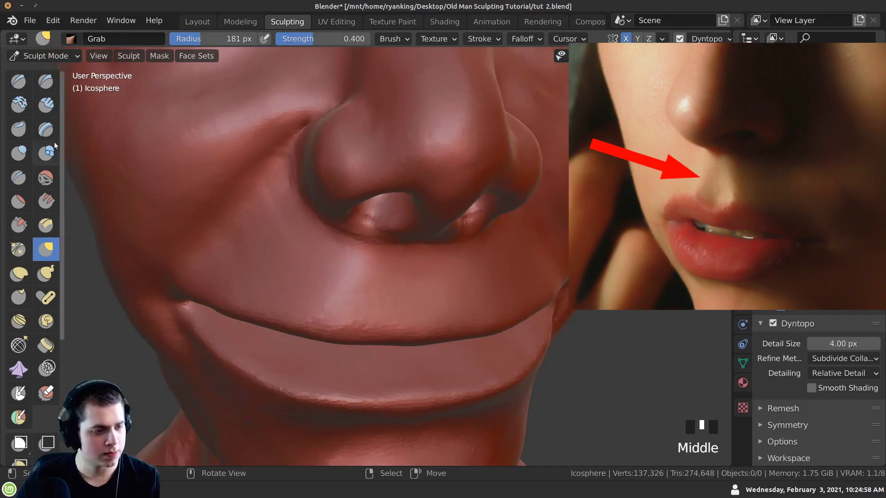
# Step: Carve the philtrum between the nose and the upper lip with the Clay Strips brush
pyautogui.click(45, 106)
pyautogui.keyDown('ctrl'); pyautogui.moveTo(323, 226); pyautogui.dragTo(360, 246, button='middle'); pyautogui.keyUp('ctrl')
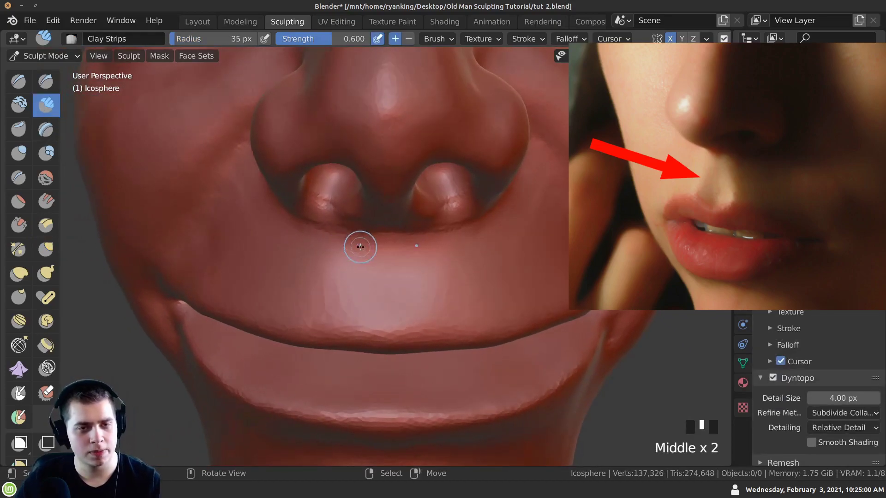
pyautogui.keyDown('ctrl'); pyautogui.moveTo(394, 297); pyautogui.dragTo(388, 272, button='middle'); pyautogui.keyUp('ctrl')
pyautogui.keyDown('ctrl'); pyautogui.moveTo(386, 256); pyautogui.dragTo(384, 266); pyautogui.keyUp('ctrl')
pyautogui.moveTo(332, 332); pyautogui.dragTo(258, 350, button='middle')
pyautogui.moveTo(259, 350); pyautogui.dragTo(286, 341, button='middle')
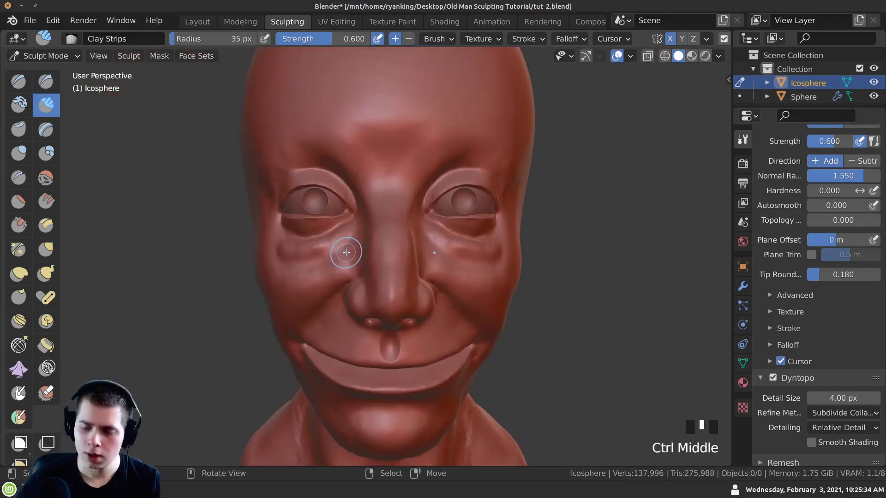
# Step: Adjust the overall proportions of the nose and the surrounding face with a large Grab brush
pyautogui.press('g')
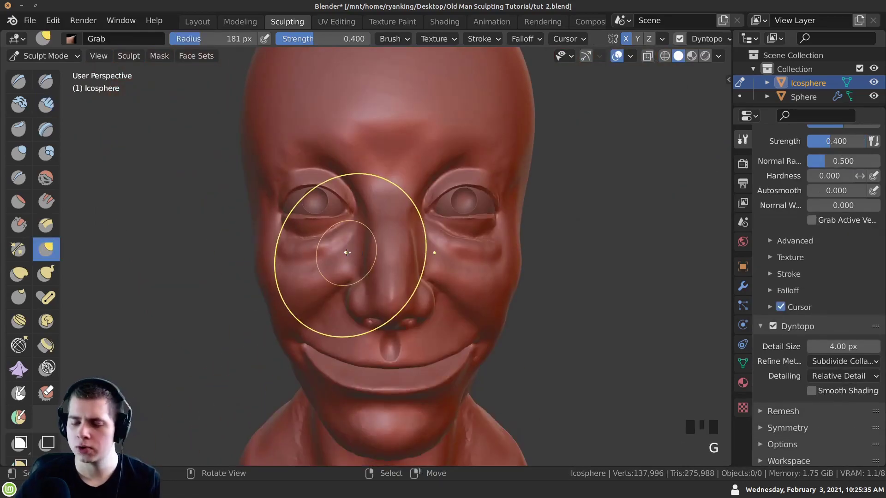
pyautogui.click(361, 243)
pyautogui.moveTo(361, 244)
pyautogui.keyDown('ctrl'); pyautogui.mouseDown(button='middle')
pyautogui.moveTo(341, 200)
pyautogui.moveTo(346, 186)
pyautogui.mouseUp(button='middle'); pyautogui.keyUp('ctrl')
pyautogui.moveTo(359, 193); pyautogui.dragTo(370, 195)
pyautogui.moveTo(359, 261); pyautogui.dragTo(371, 271, button='middle')
pyautogui.keyDown('ctrl'); pyautogui.moveTo(372, 271); pyautogui.dragTo(362, 265, button='middle'); pyautogui.keyUp('ctrl')
pyautogui.moveTo(364, 274); pyautogui.dragTo(379, 278)
pyautogui.moveTo(369, 263); pyautogui.dragTo(376, 261)
pyautogui.moveTo(370, 250); pyautogui.dragTo(375, 249)
pyautogui.moveTo(375, 249)
pyautogui.mouseDown(button='middle')
pyautogui.moveTo(424, 245)
pyautogui.moveTo(400, 257)
pyautogui.mouseUp(button='middle')
pyautogui.moveTo(342, 203)
pyautogui.keyDown('shift'); pyautogui.mouseDown(button='middle')
pyautogui.moveTo(332, 317)
pyautogui.moveTo(212, 172)
pyautogui.moveTo(318, 248)
pyautogui.moveTo(340, 248)
pyautogui.moveTo(346, 238)
pyautogui.mouseUp(button='middle'); pyautogui.keyUp('shift')
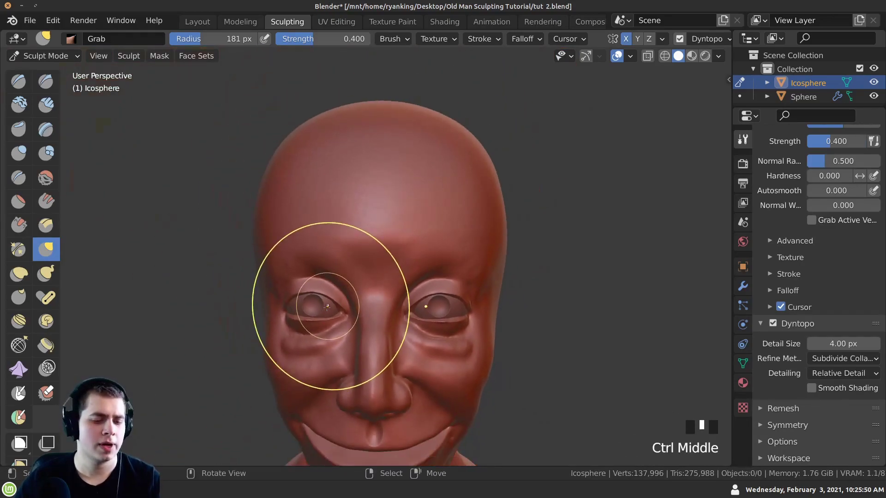
# Step: Carve the first horizontal wrinkle lines across the lower forehead with Clay Strips
pyautogui.click(48, 107)
pyautogui.moveTo(364, 265); pyautogui.dragTo(479, 264)
pyautogui.moveTo(479, 240); pyautogui.dragTo(364, 250)
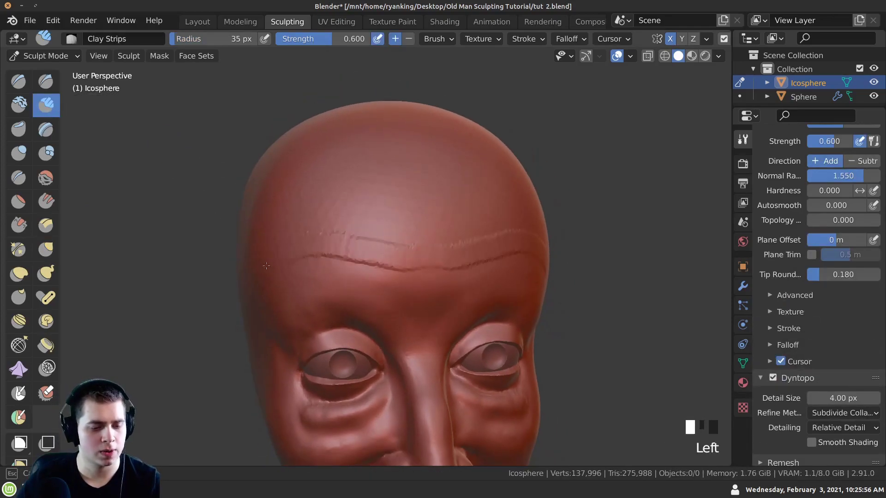
pyautogui.moveTo(263, 270); pyautogui.dragTo(398, 260)
pyautogui.keyDown('ctrl'); pyautogui.moveTo(399, 263); pyautogui.dragTo(403, 245, button='middle'); pyautogui.keyUp('ctrl')
pyautogui.moveTo(403, 246); pyautogui.dragTo(282, 242)
# Step: Add more wavy wrinkle ridges and grooves up the forehead with Clay Strips
pyautogui.keyDown('ctrl'); pyautogui.moveTo(356, 194); pyautogui.dragTo(360, 210, button='middle'); pyautogui.keyUp('ctrl')
pyautogui.moveTo(343, 239); pyautogui.dragTo(407, 249)
pyautogui.moveTo(396, 205); pyautogui.dragTo(399, 226, button='middle')
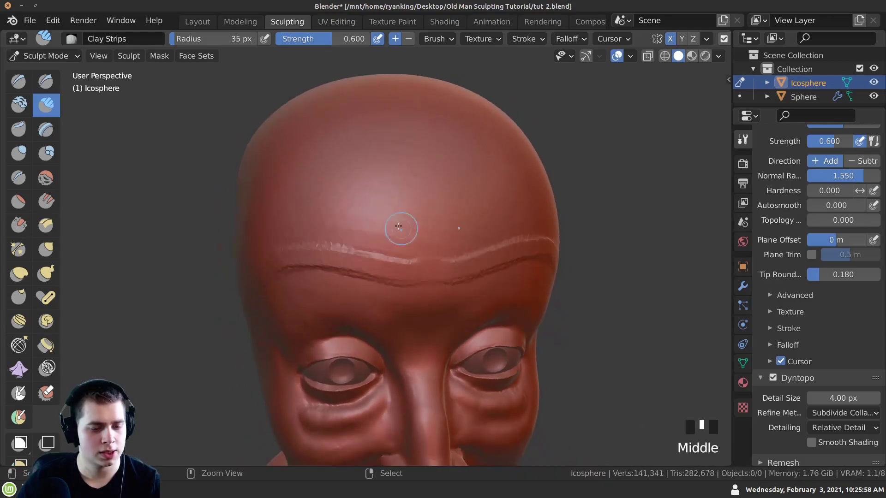
pyautogui.moveTo(399, 227); pyautogui.dragTo(375, 229)
pyautogui.moveTo(267, 222); pyautogui.dragTo(276, 220)
pyautogui.moveTo(432, 186); pyautogui.dragTo(284, 187)
pyautogui.moveTo(272, 192); pyautogui.dragTo(267, 166, button='middle')
# Step: Build up the brow ridge above the eyes and toward the temples with Clay Strips
pyautogui.moveTo(398, 304)
pyautogui.keyDown('ctrl'); pyautogui.mouseDown(button='middle')
pyautogui.moveTo(401, 288)
pyautogui.moveTo(340, 263)
pyautogui.mouseUp(button='middle'); pyautogui.keyUp('ctrl')
pyautogui.moveTo(339, 263); pyautogui.dragTo(371, 264)
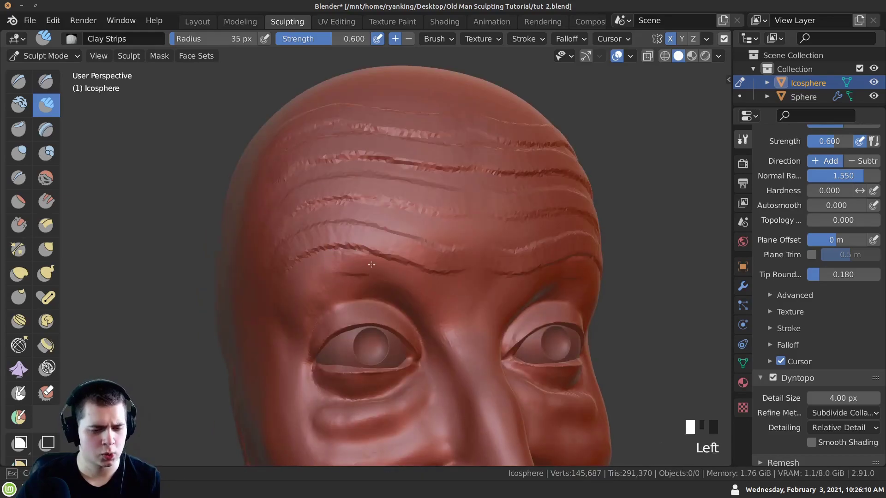
pyautogui.moveTo(396, 270)
pyautogui.keyDown('ctrl'); pyautogui.mouseDown(button='middle')
pyautogui.moveTo(407, 257)
pyautogui.moveTo(382, 265)
pyautogui.mouseUp(button='middle'); pyautogui.keyUp('ctrl')
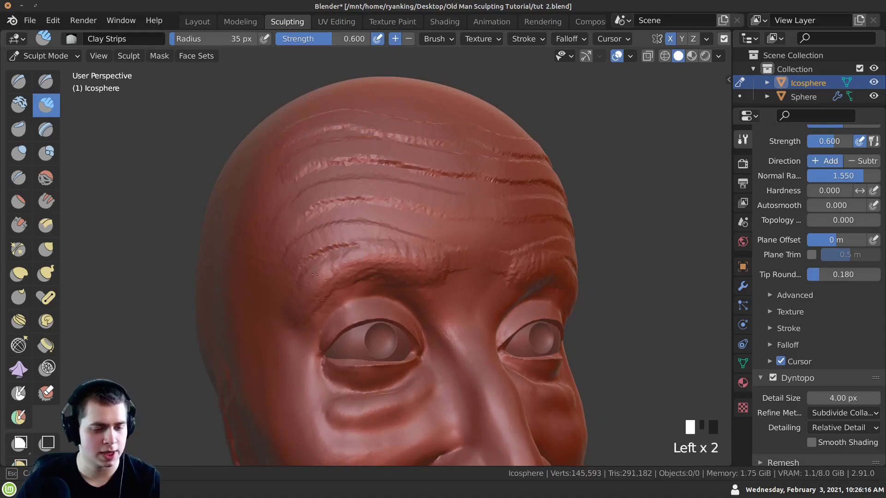
pyautogui.moveTo(333, 267); pyautogui.dragTo(419, 282, button='middle')
pyautogui.moveTo(420, 282); pyautogui.dragTo(454, 290)
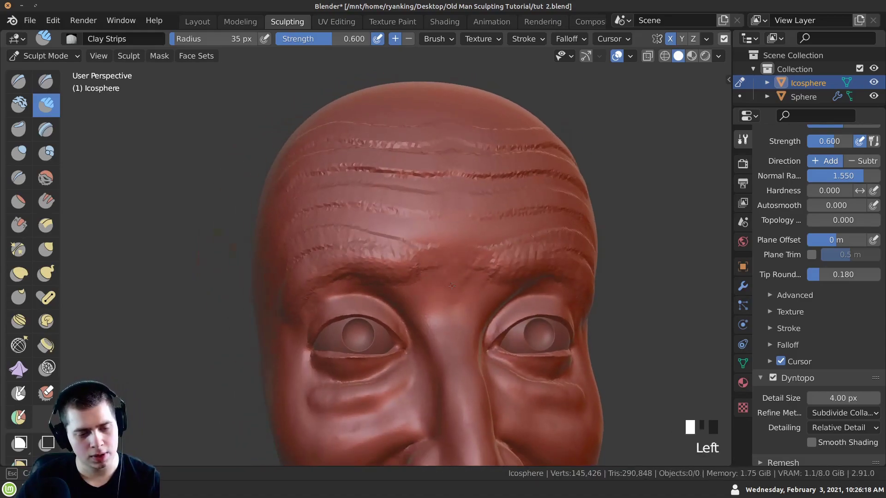
pyautogui.moveTo(414, 279)
pyautogui.keyDown('ctrl'); pyautogui.mouseDown(button='middle')
pyautogui.moveTo(431, 367)
pyautogui.moveTo(253, 328)
pyautogui.moveTo(286, 286)
pyautogui.moveTo(256, 306)
pyautogui.mouseUp(button='middle'); pyautogui.keyUp('ctrl')
pyautogui.keyDown('ctrl'); pyautogui.moveTo(258, 313); pyautogui.dragTo(299, 266, button='middle'); pyautogui.keyUp('ctrl')
# Step: Strengthen the lower forehead folds just above the brow with Clay Strips
pyautogui.moveTo(301, 268)
pyautogui.keyDown('shift'); pyautogui.mouseDown(button='middle')
pyautogui.moveTo(327, 304)
pyautogui.moveTo(351, 268)
pyautogui.mouseUp(button='middle'); pyautogui.keyUp('shift')
pyautogui.keyDown('shift'); pyautogui.moveTo(355, 267); pyautogui.dragTo(408, 279); pyautogui.keyUp('shift')
pyautogui.keyDown('ctrl'); pyautogui.moveTo(408, 295); pyautogui.dragTo(410, 332, button='middle'); pyautogui.keyUp('ctrl')
pyautogui.moveTo(378, 258)
pyautogui.keyDown('shift'); pyautogui.mouseDown(button='middle')
pyautogui.moveTo(361, 251)
pyautogui.moveTo(322, 263)
pyautogui.moveTo(388, 271)
pyautogui.moveTo(393, 280)
pyautogui.mouseUp(button='middle'); pyautogui.keyUp('shift')
pyautogui.keyDown('ctrl'); pyautogui.moveTo(393, 281); pyautogui.dragTo(376, 295); pyautogui.keyUp('ctrl')
pyautogui.moveTo(376, 295)
pyautogui.mouseDown(button='middle')
pyautogui.moveTo(405, 303)
pyautogui.moveTo(369, 272)
pyautogui.mouseUp(button='middle')
pyautogui.keyDown('ctrl'); pyautogui.moveTo(342, 277); pyautogui.dragTo(321, 283); pyautogui.keyUp('ctrl')
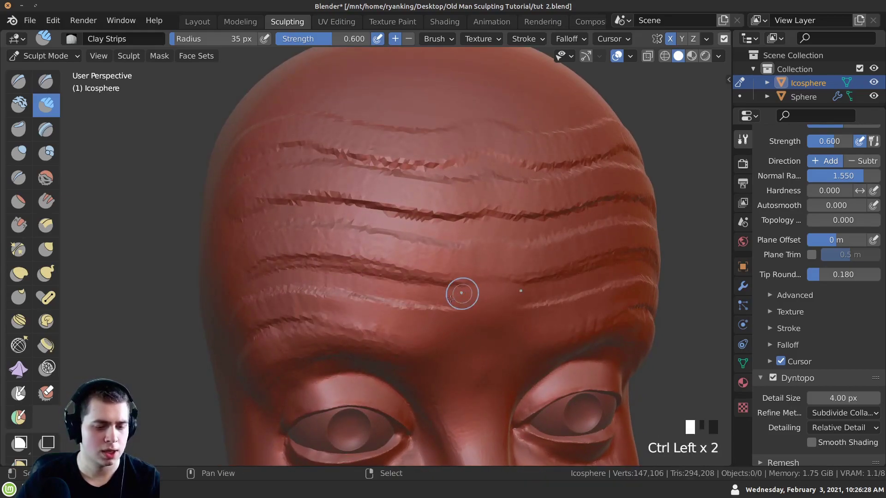
# Step: Deepen the grooves between the mid-forehead wrinkles with subtractive Clay Strips strokes
pyautogui.keyDown('shift'); pyautogui.moveTo(458, 296); pyautogui.dragTo(461, 332, button='middle'); pyautogui.keyUp('shift')
pyautogui.keyDown('ctrl'); pyautogui.moveTo(462, 323); pyautogui.dragTo(455, 337, button='middle'); pyautogui.keyUp('ctrl')
pyautogui.keyDown('ctrl'); pyautogui.moveTo(435, 263); pyautogui.dragTo(359, 252); pyautogui.keyUp('ctrl')
pyautogui.moveTo(360, 252); pyautogui.dragTo(348, 253, button='middle')
pyautogui.keyDown('ctrl'); pyautogui.moveTo(336, 253); pyautogui.dragTo(443, 261); pyautogui.keyUp('ctrl')
pyautogui.moveTo(461, 245)
pyautogui.keyDown('ctrl'); pyautogui.mouseDown(button='middle')
pyautogui.moveTo(469, 229)
pyautogui.moveTo(498, 236)
pyautogui.mouseUp(button='middle'); pyautogui.keyUp('ctrl')
pyautogui.keyDown('ctrl'); pyautogui.moveTo(381, 266); pyautogui.dragTo(330, 266); pyautogui.keyUp('ctrl')
# Step: Raise the folds and connect the wrinkle lines across the center of the forehead with Clay Strips
pyautogui.moveTo(392, 265); pyautogui.dragTo(443, 274, button='middle')
pyautogui.keyDown('ctrl'); pyautogui.moveTo(445, 275); pyautogui.dragTo(475, 277); pyautogui.keyUp('ctrl')
pyautogui.moveTo(475, 272); pyautogui.dragTo(445, 258, button='middle')
pyautogui.keyDown('ctrl'); pyautogui.moveTo(457, 233); pyautogui.dragTo(353, 224); pyautogui.keyUp('ctrl')
pyautogui.keyDown('ctrl'); pyautogui.moveTo(351, 223); pyautogui.dragTo(349, 226, button='middle'); pyautogui.keyUp('ctrl')
pyautogui.moveTo(456, 226); pyautogui.dragTo(484, 226, button='middle')
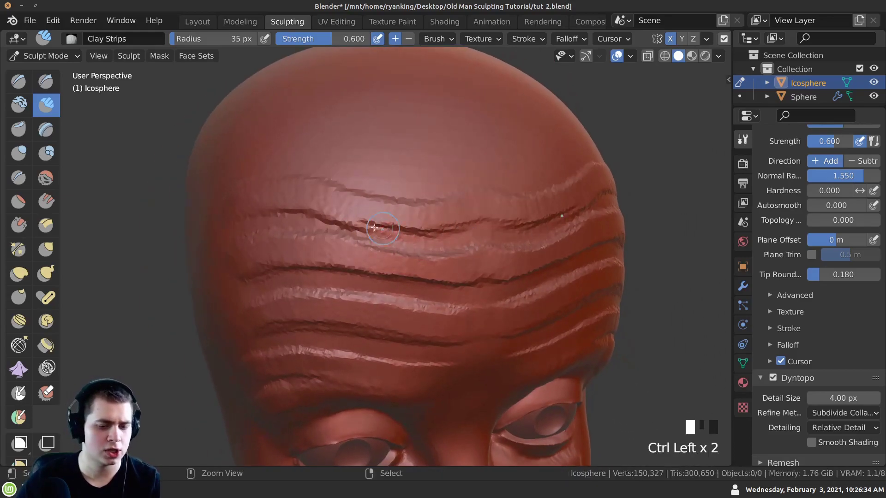
# Step: Deepen the upper forehead wrinkle and extend it toward the temple with Clay Strips
pyautogui.keyDown('ctrl'); pyautogui.moveTo(380, 227); pyautogui.dragTo(317, 223); pyautogui.keyUp('ctrl')
pyautogui.moveTo(316, 224); pyautogui.dragTo(369, 243, button='middle')
pyautogui.keyDown('ctrl'); pyautogui.moveTo(302, 234); pyautogui.dragTo(286, 236); pyautogui.keyUp('ctrl')
pyautogui.moveTo(286, 235); pyautogui.dragTo(223, 250, button='middle')
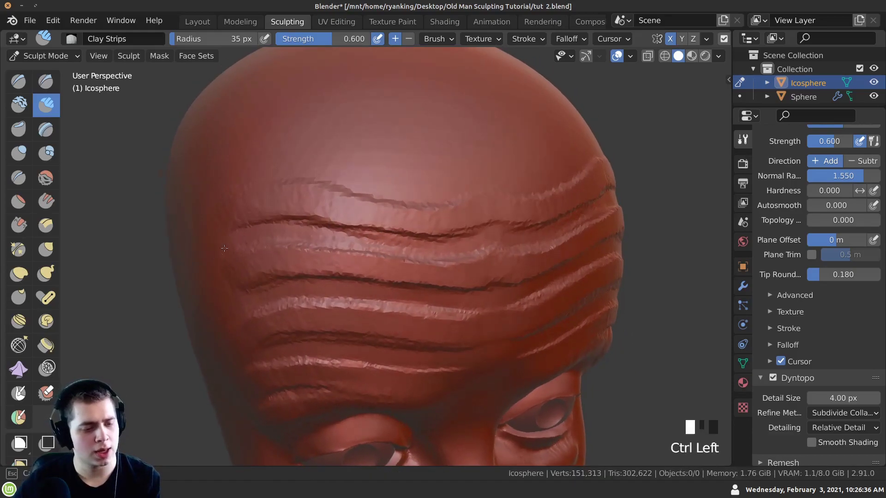
# Step: Smooth the uppermost forehead wrinkles so they blend into the scalp and temples
pyautogui.moveTo(473, 244)
pyautogui.keyDown('ctrl'); pyautogui.mouseDown(button='middle')
pyautogui.moveTo(345, 242)
pyautogui.moveTo(311, 196)
pyautogui.mouseUp(button='middle'); pyautogui.keyUp('ctrl')
pyautogui.keyDown('shift'); pyautogui.moveTo(311, 196); pyautogui.dragTo(311, 195); pyautogui.keyUp('shift')
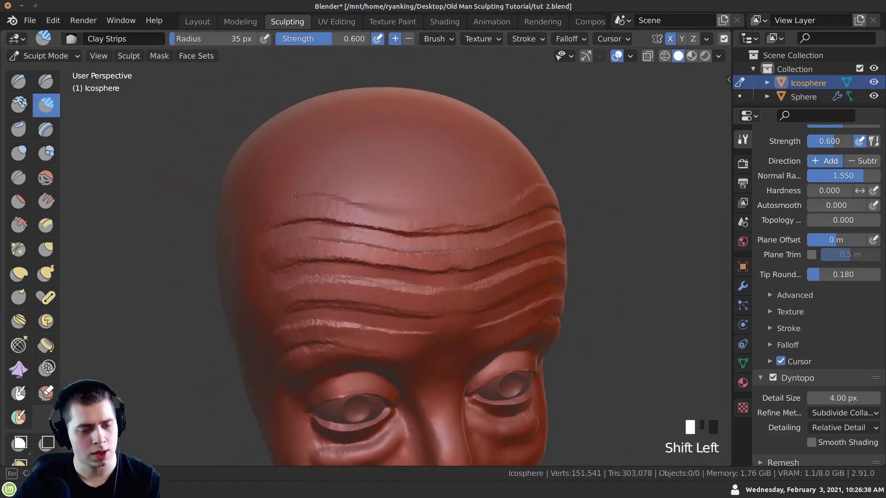
pyautogui.keyDown('shift'); pyautogui.moveTo(449, 238); pyautogui.dragTo(426, 219, button='middle'); pyautogui.keyUp('shift')
pyautogui.keyDown('shift'); pyautogui.moveTo(235, 200); pyautogui.dragTo(234, 201); pyautogui.keyUp('shift')
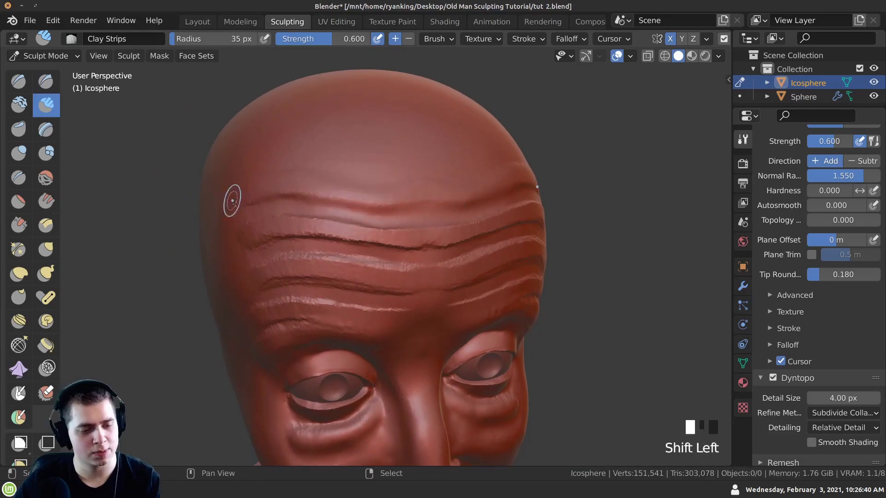
# Step: Soften the remaining rough ridges of the forehead wrinkles with smoothing strokes from temple to temple
pyautogui.keyDown('shift'); pyautogui.moveTo(440, 257); pyautogui.dragTo(406, 258); pyautogui.keyUp('shift')
pyautogui.keyDown('shift'); pyautogui.moveTo(406, 258); pyautogui.dragTo(389, 242, button='middle'); pyautogui.keyUp('shift')
pyautogui.moveTo(389, 245)
pyautogui.keyDown('shift'); pyautogui.mouseDown()
pyautogui.moveTo(295, 237)
pyautogui.moveTo(369, 244)
pyautogui.mouseUp(); pyautogui.keyUp('shift')
pyautogui.moveTo(369, 245); pyautogui.dragTo(353, 223, button='middle')
pyautogui.keyDown('shift'); pyautogui.moveTo(205, 227); pyautogui.dragTo(205, 227); pyautogui.keyUp('shift')
pyautogui.moveTo(206, 226); pyautogui.dragTo(372, 223, button='middle')
pyautogui.keyDown('shift'); pyautogui.moveTo(401, 253); pyautogui.dragTo(406, 254); pyautogui.keyUp('shift')
pyautogui.moveTo(406, 253); pyautogui.dragTo(355, 251, button='middle')
pyautogui.moveTo(355, 251)
pyautogui.keyDown('ctrl'); pyautogui.mouseDown(button='middle')
pyautogui.moveTo(353, 265)
pyautogui.moveTo(362, 259)
pyautogui.mouseUp(button='middle'); pyautogui.keyUp('ctrl')
pyautogui.keyDown('shift'); pyautogui.moveTo(369, 251); pyautogui.dragTo(295, 240); pyautogui.keyUp('shift')
pyautogui.moveTo(295, 240)
pyautogui.keyDown('shift'); pyautogui.mouseDown()
pyautogui.moveTo(341, 244)
pyautogui.moveTo(318, 242)
pyautogui.moveTo(328, 267)
pyautogui.moveTo(277, 279)
pyautogui.moveTo(359, 265)
pyautogui.mouseUp(); pyautogui.keyUp('shift')
pyautogui.keyDown('shift'); pyautogui.moveTo(350, 210); pyautogui.dragTo(231, 198); pyautogui.keyUp('shift')
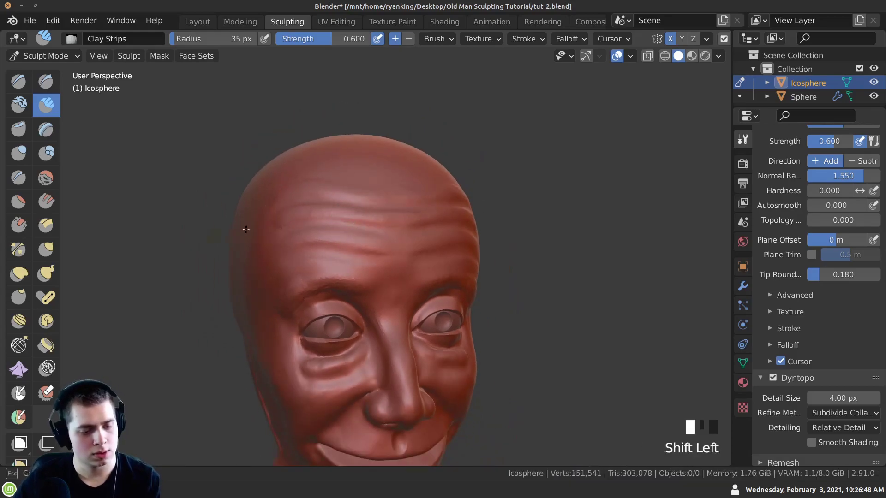
pyautogui.keyDown('shift'); pyautogui.click(300, 194); pyautogui.keyUp('shift')
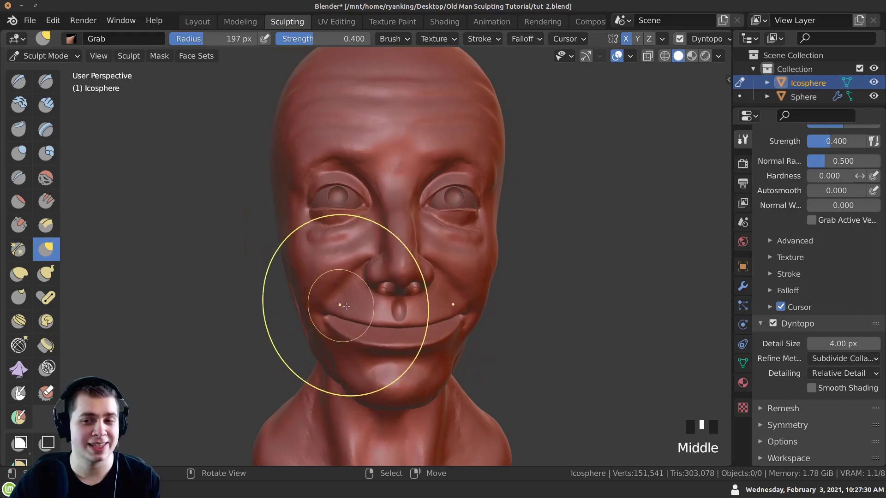
# Step: Pull the cheek beside the mouth corner forward with a 197 px Grab brush
pyautogui.moveTo(307, 245); pyautogui.dragTo(325, 178, button='middle')
pyautogui.keyDown('ctrl'); pyautogui.moveTo(325, 177); pyautogui.dragTo(320, 150, button='middle'); pyautogui.keyUp('ctrl')
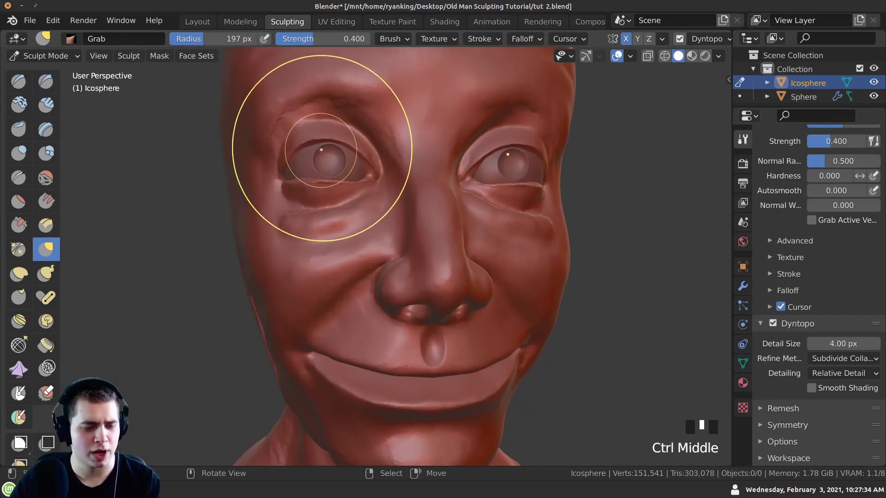
pyautogui.keyDown('ctrl'); pyautogui.moveTo(325, 259); pyautogui.dragTo(328, 302, button='middle'); pyautogui.keyUp('ctrl')
pyautogui.moveTo(329, 302)
pyautogui.mouseDown(button='middle')
pyautogui.moveTo(363, 318)
pyautogui.moveTo(363, 342)
pyautogui.moveTo(326, 290)
pyautogui.mouseUp(button='middle')
pyautogui.keyDown('ctrl'); pyautogui.moveTo(326, 290); pyautogui.dragTo(327, 300, button='middle'); pyautogui.keyUp('ctrl')
pyautogui.moveTo(318, 246); pyautogui.dragTo(329, 266, button='middle')
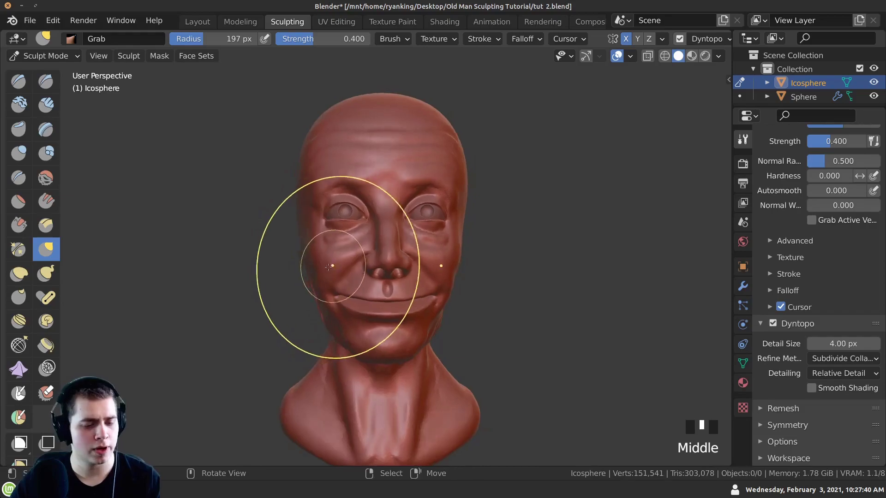
pyautogui.moveTo(328, 298); pyautogui.dragTo(324, 296)
pyautogui.moveTo(332, 303); pyautogui.dragTo(364, 302, button='middle')
pyautogui.moveTo(364, 302); pyautogui.dragTo(382, 312, button='middle')
pyautogui.moveTo(378, 311); pyautogui.dragTo(397, 314)
pyautogui.moveTo(377, 310); pyautogui.dragTo(399, 314)
pyautogui.moveTo(377, 310); pyautogui.dragTo(402, 314)
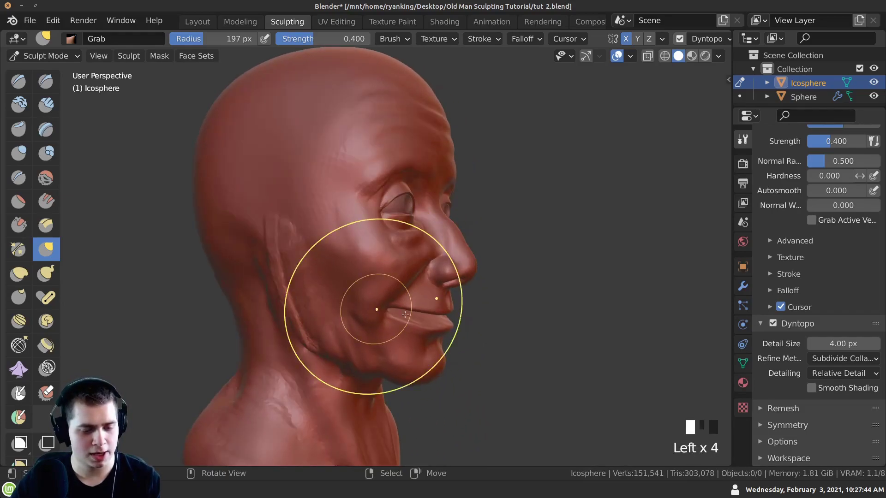
# Step: Adjust the contour of the mouth corner and lower cheek from the side with the Grab brush
pyautogui.moveTo(401, 314); pyautogui.dragTo(436, 311, button='middle')
pyautogui.moveTo(402, 304); pyautogui.dragTo(387, 302)
pyautogui.moveTo(387, 303); pyautogui.dragTo(383, 295, button='middle')
pyautogui.moveTo(384, 294); pyautogui.dragTo(381, 296)
pyautogui.moveTo(381, 295)
pyautogui.mouseDown(button='middle')
pyautogui.moveTo(323, 304)
pyautogui.moveTo(344, 304)
pyautogui.mouseUp(button='middle')
pyautogui.moveTo(351, 305); pyautogui.dragTo(354, 306)
pyautogui.moveTo(353, 306)
pyautogui.keyDown('ctrl'); pyautogui.mouseDown(button='middle')
pyautogui.moveTo(338, 326)
pyautogui.moveTo(300, 328)
pyautogui.moveTo(353, 323)
pyautogui.mouseUp(button='middle'); pyautogui.keyUp('ctrl')
pyautogui.moveTo(358, 321)
pyautogui.keyDown('ctrl'); pyautogui.mouseDown(button='middle')
pyautogui.moveTo(364, 297)
pyautogui.moveTo(390, 295)
pyautogui.mouseUp(button='middle'); pyautogui.keyUp('ctrl')
pyautogui.moveTo(338, 290)
pyautogui.keyDown('ctrl'); pyautogui.mouseDown(button='middle')
pyautogui.moveTo(334, 267)
pyautogui.moveTo(374, 267)
pyautogui.mouseUp(button='middle'); pyautogui.keyUp('ctrl')
# Step: Build up the cheekbone below the outer eye with 35 px Clay Strips strokes at 0.600 strength
pyautogui.click(46, 105)
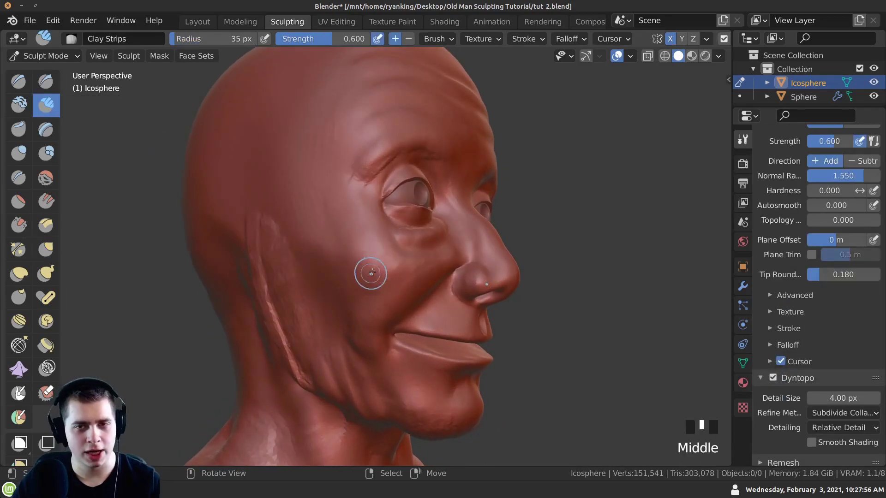
pyautogui.keyDown('ctrl'); pyautogui.moveTo(373, 264); pyautogui.dragTo(398, 240, button='middle'); pyautogui.keyUp('ctrl')
pyautogui.moveTo(404, 266); pyautogui.dragTo(395, 284)
pyautogui.keyDown('ctrl'); pyautogui.moveTo(401, 262); pyautogui.dragTo(404, 253, button='middle'); pyautogui.keyUp('ctrl')
pyautogui.moveTo(405, 261); pyautogui.dragTo(392, 277)
pyautogui.moveTo(410, 266); pyautogui.dragTo(396, 283)
pyautogui.moveTo(406, 263); pyautogui.dragTo(389, 278)
pyautogui.moveTo(385, 272); pyautogui.dragTo(400, 271, button='middle')
pyautogui.moveTo(392, 263); pyautogui.dragTo(376, 277)
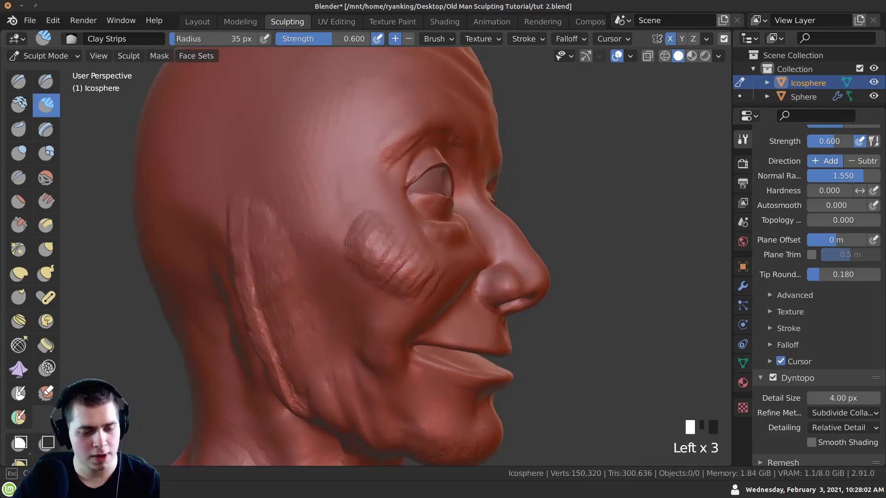
# Step: Extend the cheekbone toward the ear and smooth it into the surrounding cheek
pyautogui.moveTo(391, 279)
pyautogui.mouseDown(button='middle')
pyautogui.moveTo(381, 267)
pyautogui.moveTo(357, 300)
pyautogui.mouseUp(button='middle')
pyautogui.keyDown('shift'); pyautogui.moveTo(358, 300); pyautogui.dragTo(409, 250); pyautogui.keyUp('shift')
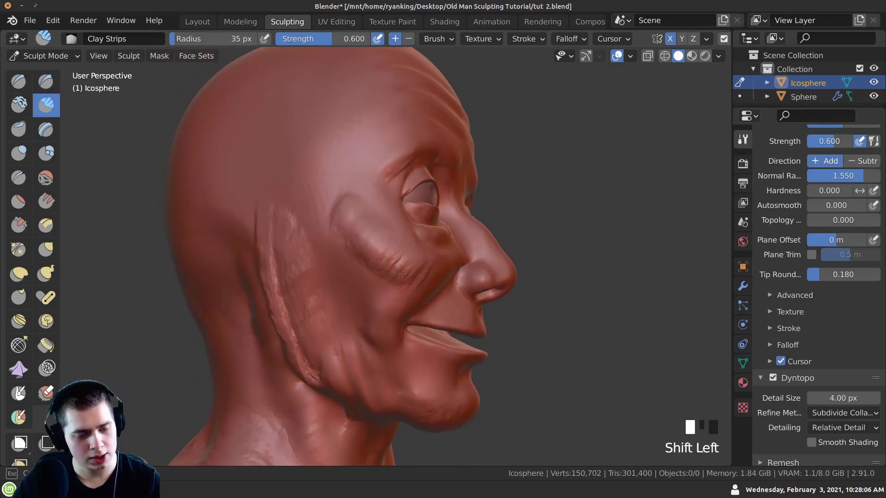
pyautogui.moveTo(423, 261)
pyautogui.keyDown('ctrl'); pyautogui.mouseDown(button='middle')
pyautogui.moveTo(358, 251)
pyautogui.moveTo(375, 296)
pyautogui.moveTo(372, 326)
pyautogui.moveTo(411, 209)
pyautogui.mouseUp(button='middle'); pyautogui.keyUp('ctrl')
pyautogui.moveTo(339, 290)
pyautogui.mouseDown(button='middle')
pyautogui.moveTo(392, 277)
pyautogui.moveTo(380, 264)
pyautogui.mouseUp(button='middle')
pyautogui.moveTo(379, 264); pyautogui.dragTo(373, 273)
pyautogui.moveTo(373, 273); pyautogui.dragTo(380, 265, button='middle')
pyautogui.moveTo(380, 265); pyautogui.dragTo(383, 277)
# Step: Shape the hollow of the cheek beneath the cheekbone with Clay Strips
pyautogui.moveTo(384, 281); pyautogui.dragTo(386, 288)
pyautogui.moveTo(387, 293); pyautogui.dragTo(390, 298)
pyautogui.moveTo(372, 264); pyautogui.dragTo(386, 293)
pyautogui.moveTo(366, 268); pyautogui.dragTo(376, 299)
pyautogui.moveTo(356, 269); pyautogui.dragTo(371, 301)
pyautogui.moveTo(348, 272); pyautogui.dragTo(363, 307)
pyautogui.moveTo(392, 268); pyautogui.dragTo(381, 264, button='middle')
pyautogui.moveTo(380, 258); pyautogui.dragTo(385, 268)
pyautogui.moveTo(385, 267)
pyautogui.keyDown('ctrl'); pyautogui.mouseDown(button='middle')
pyautogui.moveTo(381, 247)
pyautogui.moveTo(368, 259)
pyautogui.moveTo(366, 251)
pyautogui.mouseUp(button='middle'); pyautogui.keyUp('ctrl')
# Step: Form the skin folds on the lower cheek behind the mouth corner and blend them toward the jaw
pyautogui.click(365, 254)
pyautogui.moveTo(365, 254); pyautogui.dragTo(371, 275)
pyautogui.keyDown('ctrl'); pyautogui.moveTo(371, 281); pyautogui.dragTo(389, 261, button='middle'); pyautogui.keyUp('ctrl')
pyautogui.keyDown('ctrl'); pyautogui.moveTo(395, 295); pyautogui.dragTo(409, 329); pyautogui.keyUp('ctrl')
pyautogui.keyDown('ctrl'); pyautogui.moveTo(402, 306); pyautogui.dragTo(403, 327, button='middle'); pyautogui.keyUp('ctrl')
pyautogui.keyDown('shift'); pyautogui.moveTo(403, 305); pyautogui.dragTo(409, 298); pyautogui.keyUp('shift')
pyautogui.keyDown('shift'); pyautogui.moveTo(387, 282); pyautogui.dragTo(375, 303); pyautogui.keyUp('shift')
pyautogui.keyDown('ctrl'); pyautogui.moveTo(375, 303); pyautogui.dragTo(315, 223, button='middle'); pyautogui.keyUp('ctrl')
pyautogui.moveTo(332, 296); pyautogui.dragTo(346, 214, button='middle')
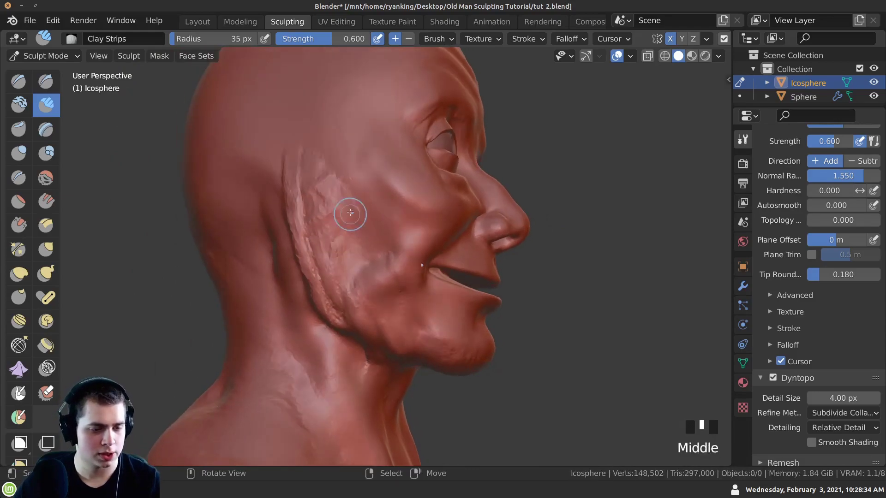
# Step: Smooth the rough surface in front of the ear area and down the back of the jaw
pyautogui.click(328, 211)
pyautogui.moveTo(344, 219)
pyautogui.keyDown('shift'); pyautogui.mouseDown()
pyautogui.moveTo(336, 251)
pyautogui.moveTo(325, 231)
pyautogui.mouseUp(); pyautogui.keyUp('shift')
pyautogui.keyDown('shift'); pyautogui.moveTo(323, 226); pyautogui.dragTo(319, 249); pyautogui.keyUp('shift')
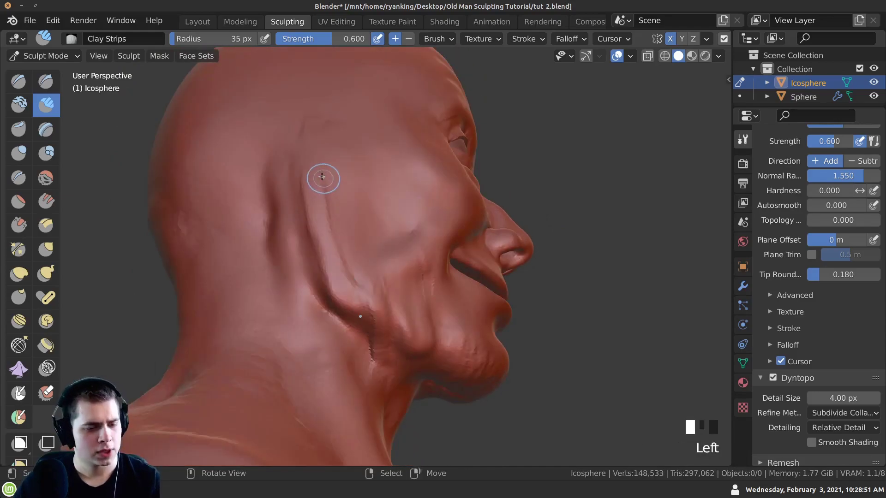
pyautogui.moveTo(322, 180); pyautogui.dragTo(368, 309)
pyautogui.moveTo(405, 334); pyautogui.dragTo(395, 310, button='middle')
pyautogui.moveTo(398, 310); pyautogui.dragTo(412, 329)
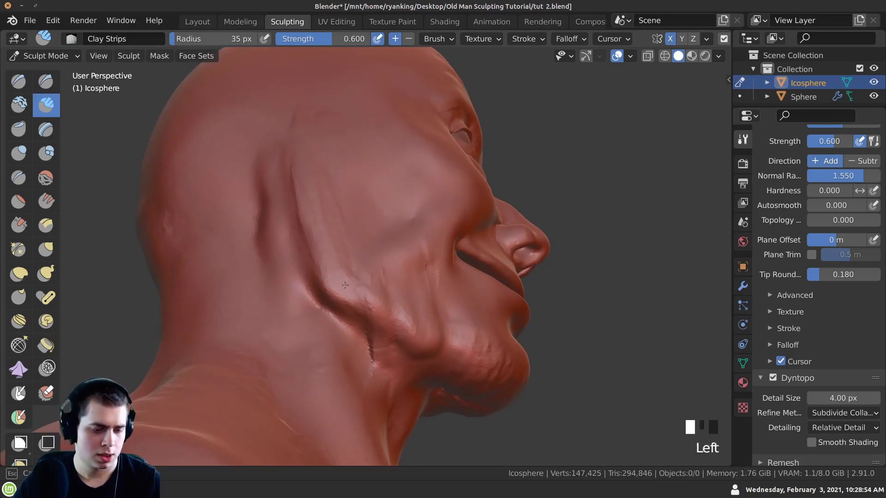
# Step: Fill out the rear jaw angle and the crease beneath it with Clay Strips
pyautogui.moveTo(349, 288); pyautogui.dragTo(358, 300)
pyautogui.moveTo(359, 281); pyautogui.dragTo(355, 301, button='middle')
pyautogui.moveTo(328, 282)
pyautogui.mouseDown()
pyautogui.moveTo(320, 240)
pyautogui.moveTo(351, 275)
pyautogui.mouseUp()
pyautogui.moveTo(333, 258)
pyautogui.keyDown('shift'); pyautogui.mouseDown()
pyautogui.moveTo(310, 185)
pyautogui.moveTo(323, 245)
pyautogui.mouseUp(); pyautogui.keyUp('shift')
pyautogui.keyDown('shift'); pyautogui.moveTo(325, 249); pyautogui.dragTo(358, 304); pyautogui.keyUp('shift')
pyautogui.moveTo(357, 334); pyautogui.dragTo(359, 305, button='middle')
pyautogui.keyDown('shift'); pyautogui.moveTo(357, 304); pyautogui.dragTo(336, 283); pyautogui.keyUp('shift')
pyautogui.keyDown('shift'); pyautogui.moveTo(336, 283); pyautogui.dragTo(341, 276, button='middle'); pyautogui.keyUp('shift')
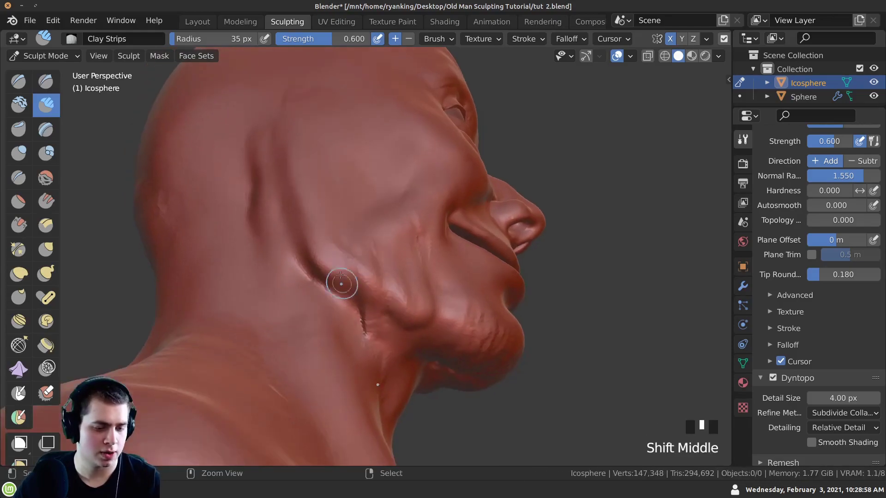
# Step: Smooth the jawline crease so the jaw blends cleanly into the neck
pyautogui.moveTo(380, 306); pyautogui.dragTo(339, 316, button='middle')
pyautogui.moveTo(286, 263); pyautogui.dragTo(391, 327, button='middle')
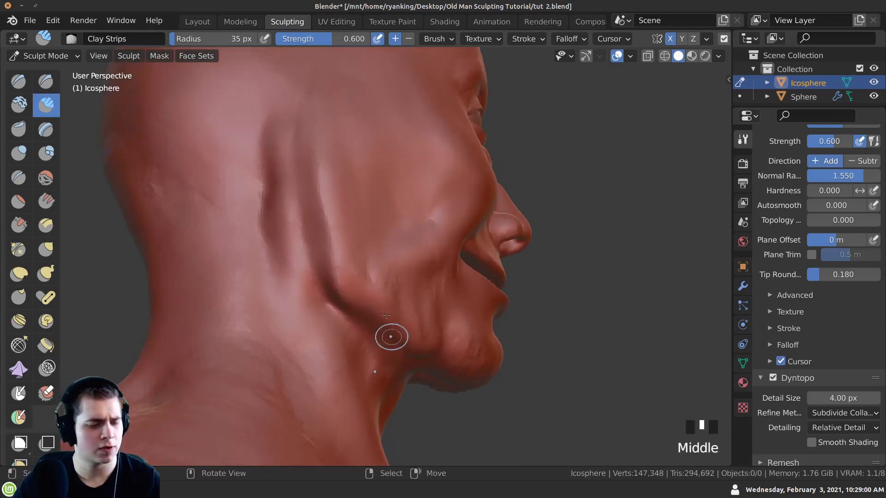
pyautogui.keyDown('ctrl'); pyautogui.moveTo(326, 221); pyautogui.dragTo(326, 268, button='middle'); pyautogui.keyUp('ctrl')
pyautogui.keyDown('ctrl'); pyautogui.keyDown('shift'); pyautogui.moveTo(346, 159); pyautogui.dragTo(350, 201, button='middle'); pyautogui.keyUp('shift'); pyautogui.keyUp('ctrl')
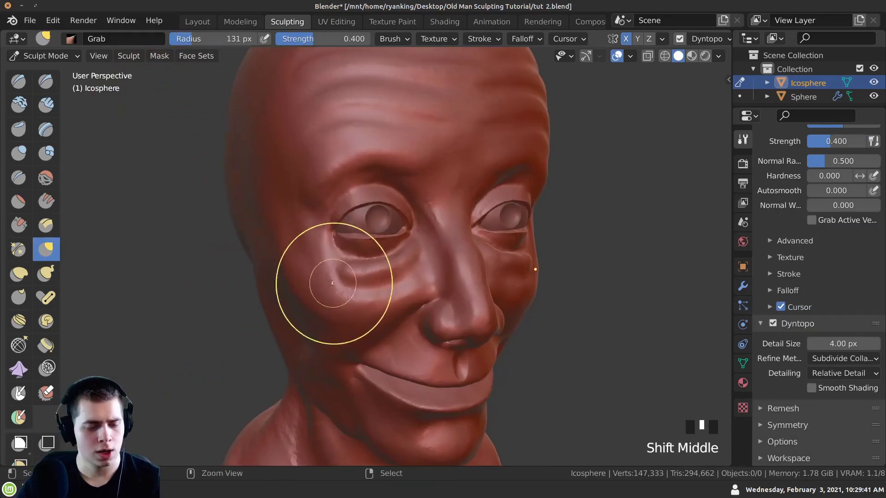
# Step: Build up the bag below the lower eyelid with Clay Strips from the outer to the inner corner
pyautogui.moveTo(316, 276)
pyautogui.keyDown('ctrl'); pyautogui.mouseDown(button='middle')
pyautogui.moveTo(356, 253)
pyautogui.moveTo(405, 267)
pyautogui.mouseUp(button='middle'); pyautogui.keyUp('ctrl')
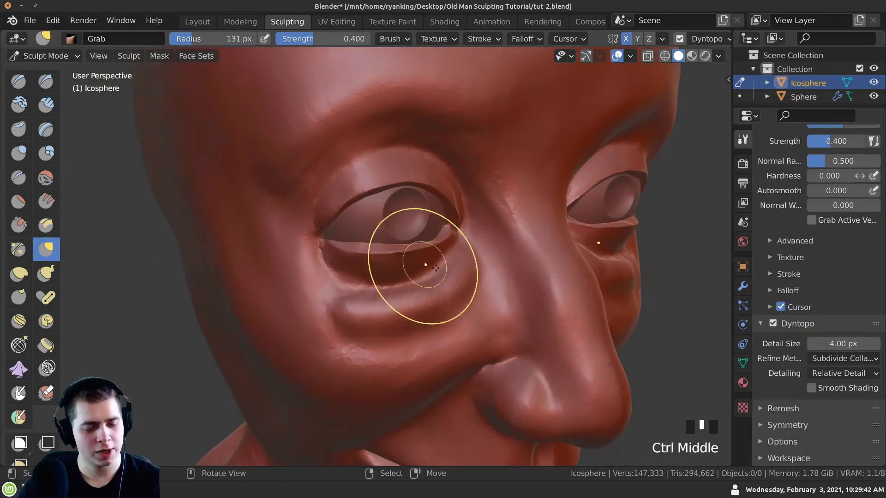
pyautogui.keyDown('ctrl'); pyautogui.moveTo(337, 298); pyautogui.dragTo(231, 139, button='middle'); pyautogui.keyUp('ctrl')
pyautogui.click(46, 106)
pyautogui.moveTo(340, 311)
pyautogui.keyDown('ctrl'); pyautogui.mouseDown(button='middle')
pyautogui.moveTo(344, 282)
pyautogui.moveTo(383, 279)
pyautogui.moveTo(356, 275)
pyautogui.moveTo(369, 269)
pyautogui.moveTo(334, 277)
pyautogui.moveTo(344, 291)
pyautogui.mouseUp(button='middle'); pyautogui.keyUp('ctrl')
pyautogui.moveTo(353, 285)
pyautogui.mouseDown()
pyautogui.moveTo(312, 255)
pyautogui.moveTo(409, 276)
pyautogui.moveTo(468, 249)
pyautogui.mouseUp()
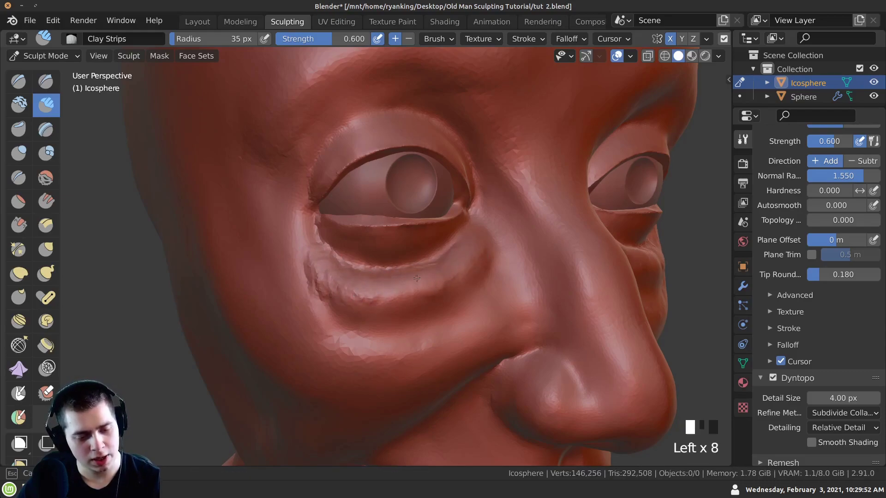
pyautogui.moveTo(304, 258)
pyautogui.keyDown('ctrl'); pyautogui.mouseDown()
pyautogui.moveTo(450, 288)
pyautogui.moveTo(415, 294)
pyautogui.mouseUp(); pyautogui.keyUp('ctrl')
# Step: Carve a curved crease along the underside of the eye bag with subtractive Clay Strips strokes
pyautogui.keyDown('ctrl'); pyautogui.moveTo(336, 300); pyautogui.dragTo(387, 315); pyautogui.keyUp('ctrl')
pyautogui.keyDown('ctrl'); pyautogui.moveTo(336, 302); pyautogui.dragTo(381, 316); pyautogui.keyUp('ctrl')
pyautogui.keyDown('ctrl'); pyautogui.moveTo(398, 297); pyautogui.dragTo(409, 320, button='middle'); pyautogui.keyUp('ctrl')
pyautogui.keyDown('ctrl'); pyautogui.moveTo(411, 319); pyautogui.dragTo(357, 302); pyautogui.keyUp('ctrl')
pyautogui.moveTo(376, 311)
pyautogui.keyDown('ctrl'); pyautogui.mouseDown()
pyautogui.moveTo(337, 288)
pyautogui.moveTo(334, 308)
pyautogui.mouseUp(); pyautogui.keyUp('ctrl')
pyautogui.moveTo(451, 285)
pyautogui.keyDown('ctrl'); pyautogui.mouseDown()
pyautogui.moveTo(455, 276)
pyautogui.moveTo(441, 277)
pyautogui.mouseUp(); pyautogui.keyUp('ctrl')
pyautogui.keyDown('ctrl'); pyautogui.moveTo(443, 272); pyautogui.dragTo(374, 318); pyautogui.keyUp('ctrl')
pyautogui.keyDown('ctrl'); pyautogui.moveTo(411, 288); pyautogui.dragTo(346, 290); pyautogui.keyUp('ctrl')
pyautogui.keyDown('ctrl'); pyautogui.moveTo(406, 312); pyautogui.dragTo(358, 303); pyautogui.keyUp('ctrl')
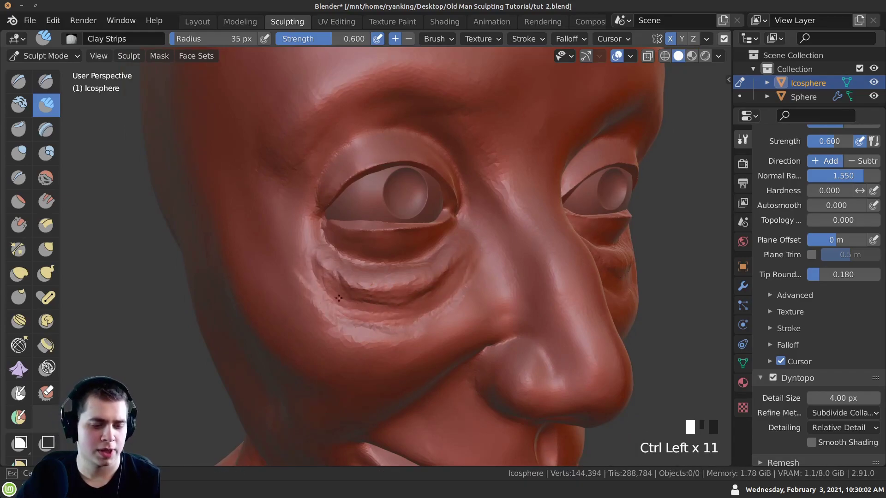
# Step: Cut finer wrinkle lines into the upper cheek just below the eye bag crease
pyautogui.keyDown('ctrl'); pyautogui.moveTo(397, 326); pyautogui.dragTo(418, 323); pyautogui.keyUp('ctrl')
pyautogui.keyDown('ctrl'); pyautogui.moveTo(364, 327); pyautogui.dragTo(415, 326); pyautogui.keyUp('ctrl')
pyautogui.moveTo(355, 304)
pyautogui.keyDown('ctrl'); pyautogui.mouseDown()
pyautogui.moveTo(378, 311)
pyautogui.moveTo(424, 302)
pyautogui.moveTo(436, 316)
pyautogui.mouseUp(); pyautogui.keyUp('ctrl')
pyautogui.keyDown('ctrl'); pyautogui.moveTo(455, 302); pyautogui.dragTo(411, 323); pyautogui.keyUp('ctrl')
pyautogui.moveTo(443, 309)
pyautogui.keyDown('ctrl'); pyautogui.mouseDown()
pyautogui.moveTo(466, 286)
pyautogui.moveTo(437, 300)
pyautogui.mouseUp(); pyautogui.keyUp('ctrl')
pyautogui.keyDown('ctrl'); pyautogui.moveTo(358, 311); pyautogui.dragTo(397, 318); pyautogui.keyUp('ctrl')
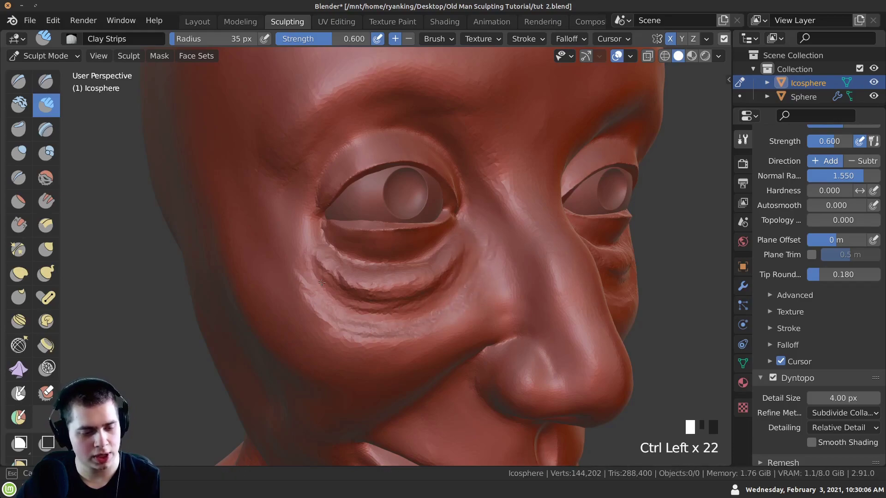
# Step: Refine the eye bag folds with more Clay Strips strokes and blend their inner ends toward the nose
pyautogui.keyDown('ctrl'); pyautogui.moveTo(318, 292); pyautogui.dragTo(315, 257, button='middle'); pyautogui.keyUp('ctrl')
pyautogui.keyDown('ctrl'); pyautogui.moveTo(357, 286); pyautogui.dragTo(364, 252, button='middle'); pyautogui.keyUp('ctrl')
pyautogui.keyDown('ctrl'); pyautogui.moveTo(512, 252); pyautogui.dragTo(471, 297); pyautogui.keyUp('ctrl')
pyautogui.keyDown('ctrl'); pyautogui.moveTo(459, 303); pyautogui.dragTo(398, 315); pyautogui.keyUp('ctrl')
pyautogui.keyDown('ctrl'); pyautogui.moveTo(406, 295); pyautogui.dragTo(411, 323, button='middle'); pyautogui.keyUp('ctrl')
pyautogui.keyDown('ctrl'); pyautogui.moveTo(438, 286); pyautogui.dragTo(415, 291); pyautogui.keyUp('ctrl')
pyautogui.keyDown('ctrl'); pyautogui.moveTo(433, 284); pyautogui.dragTo(387, 298); pyautogui.keyUp('ctrl')
pyautogui.keyDown('ctrl'); pyautogui.moveTo(365, 279); pyautogui.dragTo(338, 279); pyautogui.keyUp('ctrl')
pyautogui.keyDown('ctrl'); pyautogui.moveTo(437, 278); pyautogui.dragTo(429, 279); pyautogui.keyUp('ctrl')
pyautogui.keyDown('ctrl'); pyautogui.moveTo(387, 275); pyautogui.dragTo(360, 277); pyautogui.keyUp('ctrl')
pyautogui.keyDown('shift'); pyautogui.moveTo(478, 250); pyautogui.dragTo(415, 273); pyautogui.keyUp('shift')
pyautogui.keyDown('shift'); pyautogui.moveTo(412, 274); pyautogui.dragTo(464, 286); pyautogui.keyUp('shift')
pyautogui.keyDown('ctrl'); pyautogui.moveTo(484, 235); pyautogui.dragTo(491, 261, button='middle'); pyautogui.keyUp('ctrl')
pyautogui.keyDown('shift'); pyautogui.moveTo(461, 307); pyautogui.dragTo(443, 323); pyautogui.keyUp('shift')
pyautogui.keyDown('shift'); pyautogui.moveTo(443, 323); pyautogui.dragTo(391, 356); pyautogui.keyUp('shift')
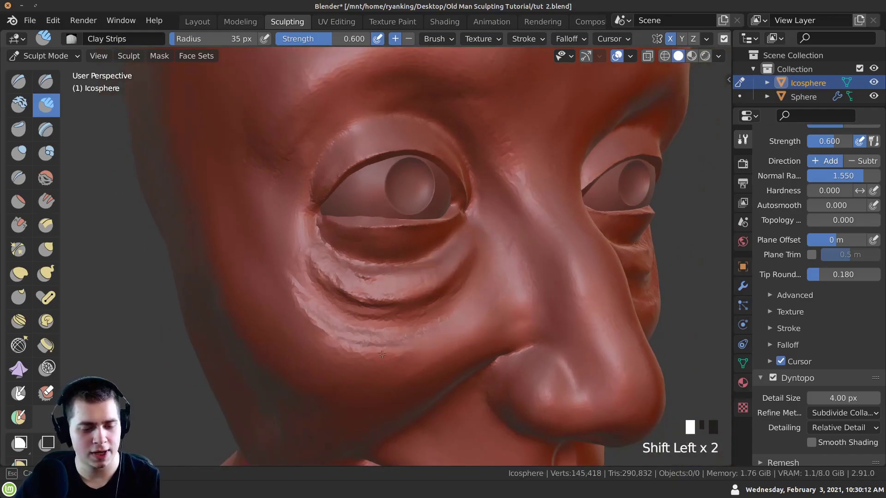
# Step: Smooth the eye bag and the wrinkles beneath it into the upper cheek
pyautogui.keyDown('shift'); pyautogui.moveTo(423, 275); pyautogui.dragTo(374, 296); pyautogui.keyUp('shift')
pyautogui.keyDown('shift'); pyautogui.moveTo(397, 281); pyautogui.dragTo(342, 284); pyautogui.keyUp('shift')
pyautogui.keyDown('ctrl'); pyautogui.moveTo(280, 275); pyautogui.dragTo(290, 302, button='middle'); pyautogui.keyUp('ctrl')
pyautogui.keyDown('shift'); pyautogui.moveTo(307, 281); pyautogui.dragTo(314, 293); pyautogui.keyUp('shift')
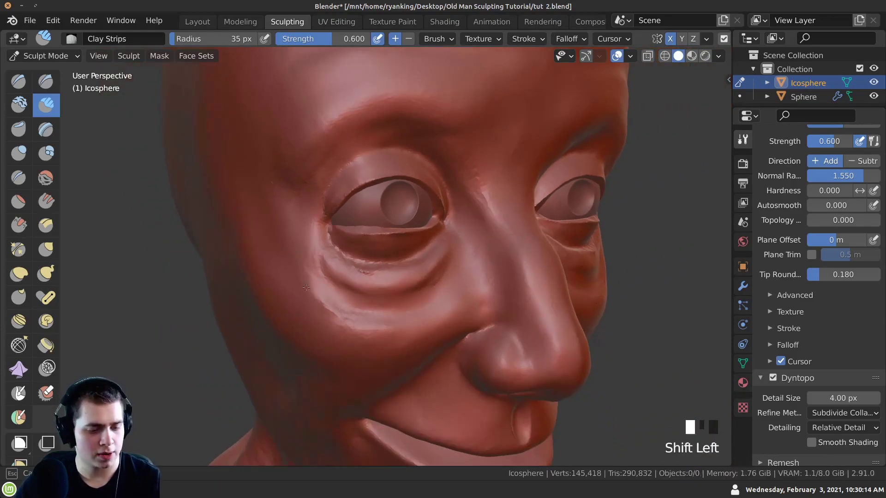
pyautogui.keyDown('shift'); pyautogui.moveTo(356, 325); pyautogui.dragTo(356, 322); pyautogui.keyUp('shift')
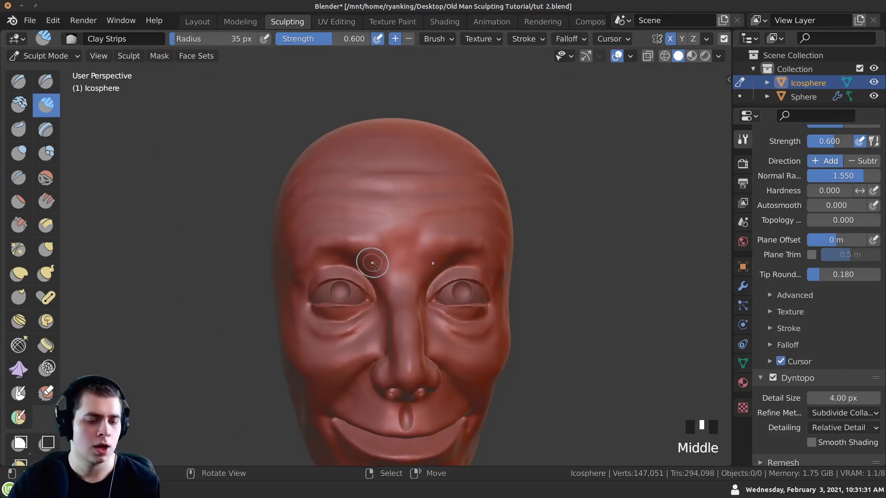
# Step: Build up rounded bulges at the inner ends of the brows with Clay Strips
pyautogui.moveTo(373, 264)
pyautogui.keyDown('shift'); pyautogui.mouseDown(button='middle')
pyautogui.moveTo(366, 162)
pyautogui.moveTo(387, 258)
pyautogui.moveTo(378, 246)
pyautogui.moveTo(358, 263)
pyautogui.moveTo(379, 264)
pyautogui.moveTo(363, 228)
pyautogui.mouseUp(button='middle'); pyautogui.keyUp('shift')
pyautogui.moveTo(378, 251); pyautogui.dragTo(401, 246)
pyautogui.keyDown('ctrl'); pyautogui.moveTo(381, 247); pyautogui.dragTo(362, 221, button='middle'); pyautogui.keyUp('ctrl')
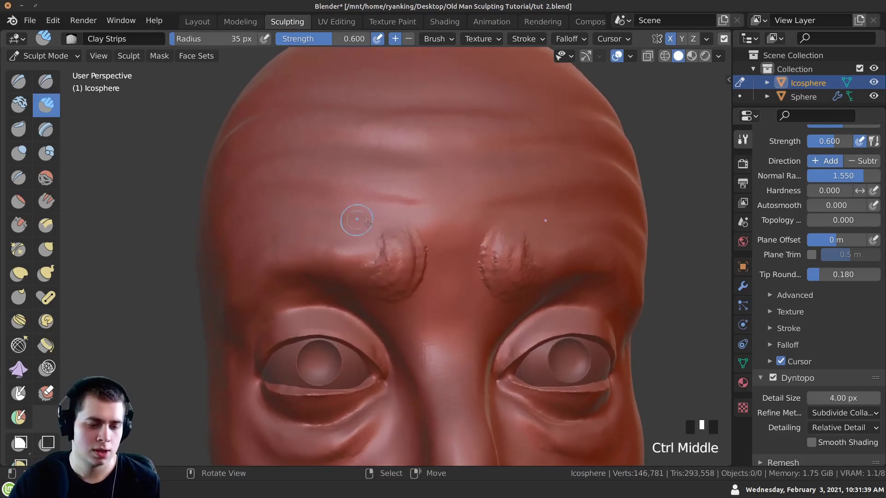
pyautogui.moveTo(410, 259); pyautogui.dragTo(385, 229)
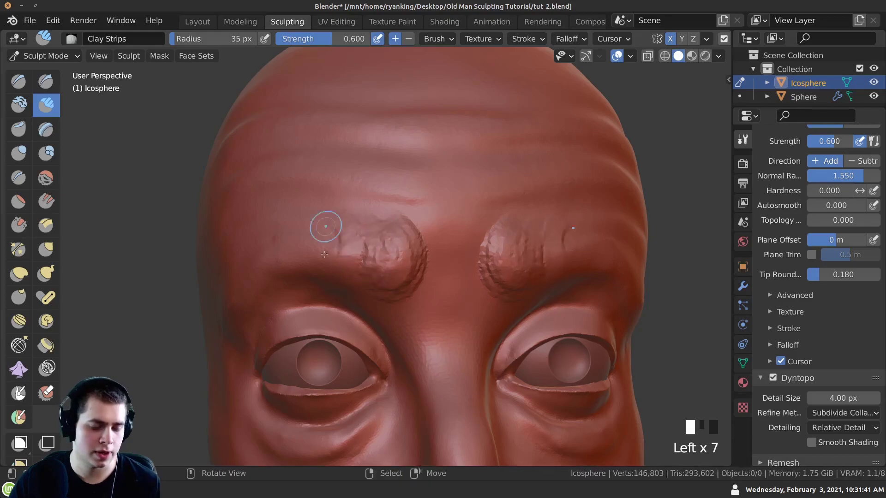
pyautogui.moveTo(324, 247); pyautogui.dragTo(364, 273, button='middle')
pyautogui.moveTo(375, 231)
pyautogui.keyDown('ctrl'); pyautogui.mouseDown(button='middle')
pyautogui.moveTo(388, 280)
pyautogui.moveTo(364, 249)
pyautogui.mouseUp(button='middle'); pyautogui.keyUp('ctrl')
pyautogui.keyDown('shift'); pyautogui.moveTo(364, 250); pyautogui.dragTo(390, 250); pyautogui.keyUp('shift')
# Step: Sculpt vertical frown lines between the brows with Clay Strips and smooth them into the forehead and nose bridge
pyautogui.moveTo(370, 287)
pyautogui.keyDown('shift'); pyautogui.mouseDown(button='middle')
pyautogui.moveTo(346, 231)
pyautogui.moveTo(342, 180)
pyautogui.mouseUp(button='middle'); pyautogui.keyUp('shift')
pyautogui.keyDown('ctrl'); pyautogui.moveTo(454, 175); pyautogui.dragTo(398, 202); pyautogui.keyUp('ctrl')
pyautogui.keyDown('ctrl'); pyautogui.moveTo(341, 290); pyautogui.dragTo(346, 319, button='middle'); pyautogui.keyUp('ctrl')
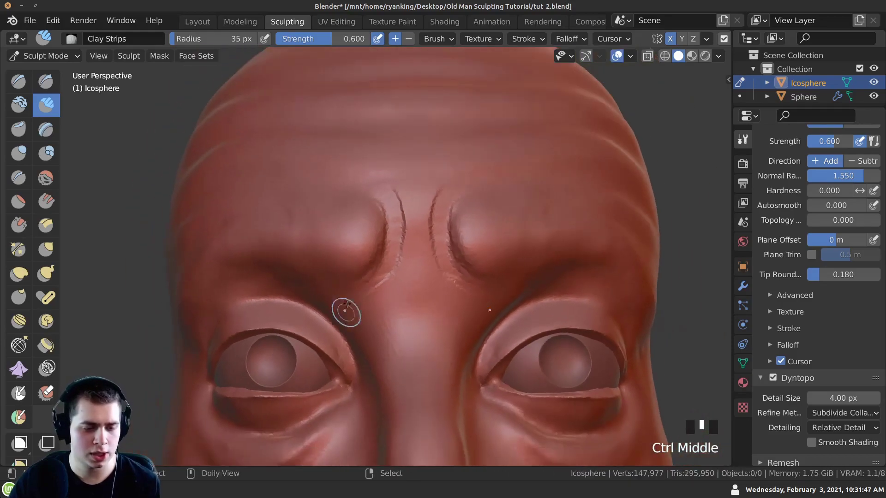
pyautogui.moveTo(353, 272)
pyautogui.keyDown('ctrl'); pyautogui.mouseDown(button='middle')
pyautogui.moveTo(376, 213)
pyautogui.moveTo(357, 210)
pyautogui.moveTo(383, 212)
pyautogui.moveTo(381, 190)
pyautogui.mouseUp(button='middle'); pyautogui.keyUp('ctrl')
pyautogui.moveTo(381, 190); pyautogui.dragTo(383, 215)
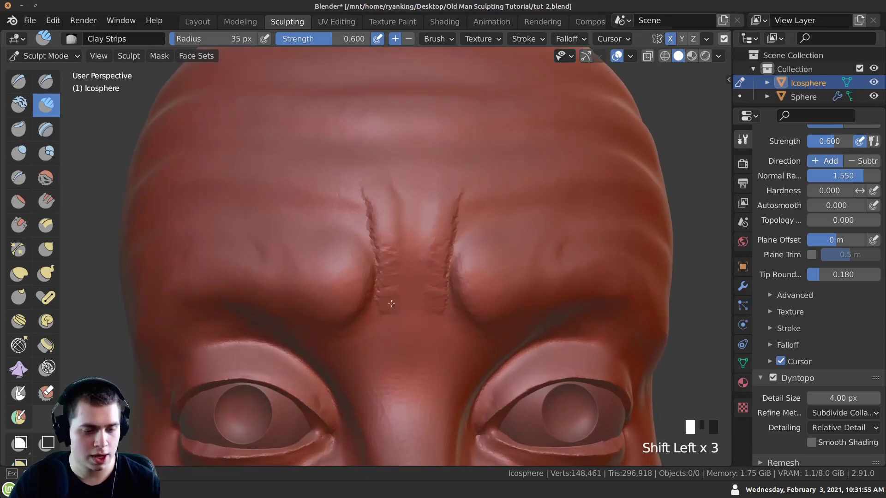
pyautogui.keyDown('ctrl'); pyautogui.moveTo(356, 189); pyautogui.dragTo(356, 184, button='middle'); pyautogui.keyUp('ctrl')
pyautogui.keyDown('ctrl'); pyautogui.moveTo(371, 236); pyautogui.dragTo(369, 254); pyautogui.keyUp('ctrl')
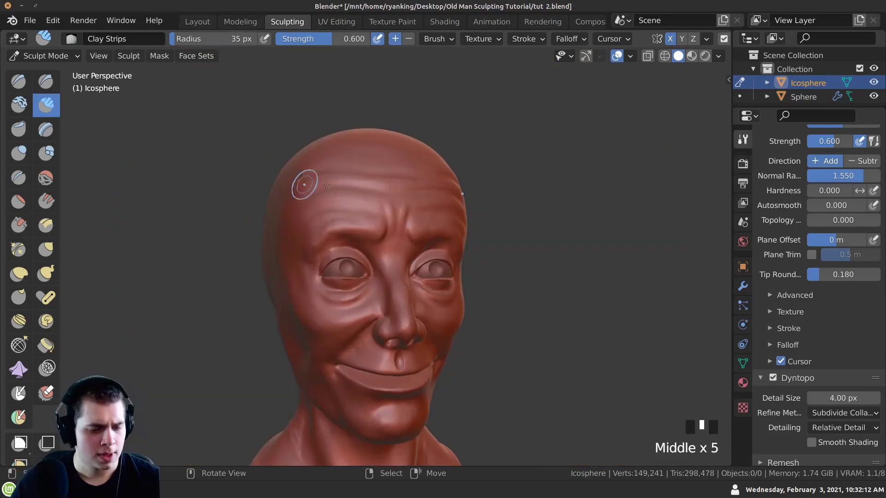
# Step: Adjust the shape of the brow ridge above the eye with the Grab brush
pyautogui.moveTo(339, 276); pyautogui.dragTo(369, 271, button='middle')
pyautogui.keyDown('ctrl'); pyautogui.moveTo(259, 305); pyautogui.dragTo(259, 295, button='middle'); pyautogui.keyUp('ctrl')
pyautogui.moveTo(293, 281)
pyautogui.mouseDown(button='middle')
pyautogui.moveTo(300, 322)
pyautogui.moveTo(267, 291)
pyautogui.mouseUp(button='middle')
pyautogui.keyDown('ctrl'); pyautogui.moveTo(268, 291); pyautogui.dragTo(291, 268, button='middle'); pyautogui.keyUp('ctrl')
pyautogui.keyDown('shift'); pyautogui.moveTo(290, 268); pyautogui.dragTo(307, 254, button='middle'); pyautogui.keyUp('shift')
pyautogui.moveTo(307, 254); pyautogui.dragTo(392, 212, button='middle')
pyautogui.press('g')
pyautogui.moveTo(392, 212); pyautogui.dragTo(366, 206, button='middle')
pyautogui.moveTo(366, 206); pyautogui.dragTo(363, 196)
pyautogui.moveTo(363, 203); pyautogui.dragTo(361, 195)
pyautogui.moveTo(360, 194); pyautogui.dragTo(346, 214, button='middle')
pyautogui.moveTo(346, 214); pyautogui.dragTo(317, 204)
pyautogui.moveTo(316, 204)
pyautogui.mouseDown(button='middle')
pyautogui.moveTo(245, 231)
pyautogui.moveTo(357, 212)
pyautogui.moveTo(367, 194)
pyautogui.mouseUp(button='middle')
pyautogui.moveTo(368, 205); pyautogui.dragTo(368, 200)
# Step: Build up the brow ridge above the eye with Clay Strips strokes
pyautogui.moveTo(309, 208); pyautogui.dragTo(369, 240, button='middle')
pyautogui.keyDown('ctrl'); pyautogui.moveTo(369, 240); pyautogui.dragTo(372, 223, button='middle'); pyautogui.keyUp('ctrl')
pyautogui.moveTo(372, 223); pyautogui.dragTo(373, 219)
pyautogui.moveTo(374, 235)
pyautogui.keyDown('ctrl'); pyautogui.mouseDown(button='middle')
pyautogui.moveTo(376, 227)
pyautogui.moveTo(350, 226)
pyautogui.mouseUp(button='middle'); pyautogui.keyUp('ctrl')
pyautogui.moveTo(351, 226); pyautogui.dragTo(348, 228)
pyautogui.moveTo(349, 229)
pyautogui.mouseDown(button='middle')
pyautogui.moveTo(338, 233)
pyautogui.moveTo(352, 269)
pyautogui.mouseUp(button='middle')
pyautogui.moveTo(352, 271); pyautogui.dragTo(352, 265)
pyautogui.moveTo(353, 266); pyautogui.dragTo(323, 249, button='middle')
pyautogui.moveTo(346, 244); pyautogui.dragTo(345, 239)
pyautogui.keyDown('ctrl'); pyautogui.moveTo(345, 239); pyautogui.dragTo(332, 240, button='middle'); pyautogui.keyUp('ctrl')
pyautogui.moveTo(331, 241); pyautogui.dragTo(330, 234)
pyautogui.moveTo(296, 266)
pyautogui.keyDown('ctrl'); pyautogui.mouseDown(button='middle')
pyautogui.moveTo(286, 277)
pyautogui.moveTo(326, 277)
pyautogui.mouseUp(button='middle'); pyautogui.keyUp('ctrl')
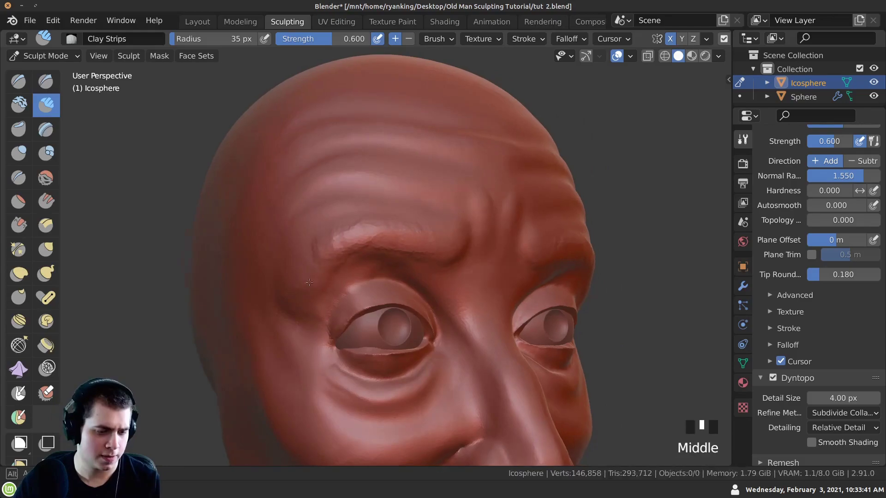
# Step: Thicken the outer end of the brow with Clay Strips and smooth it into the temple
pyautogui.moveTo(306, 279); pyautogui.dragTo(320, 276, button='middle')
pyautogui.moveTo(319, 265); pyautogui.dragTo(315, 270)
pyautogui.moveTo(314, 270); pyautogui.dragTo(328, 269, button='middle')
pyautogui.keyDown('ctrl'); pyautogui.moveTo(328, 269); pyautogui.dragTo(324, 278, button='middle'); pyautogui.keyUp('ctrl')
pyautogui.moveTo(319, 263); pyautogui.dragTo(316, 267)
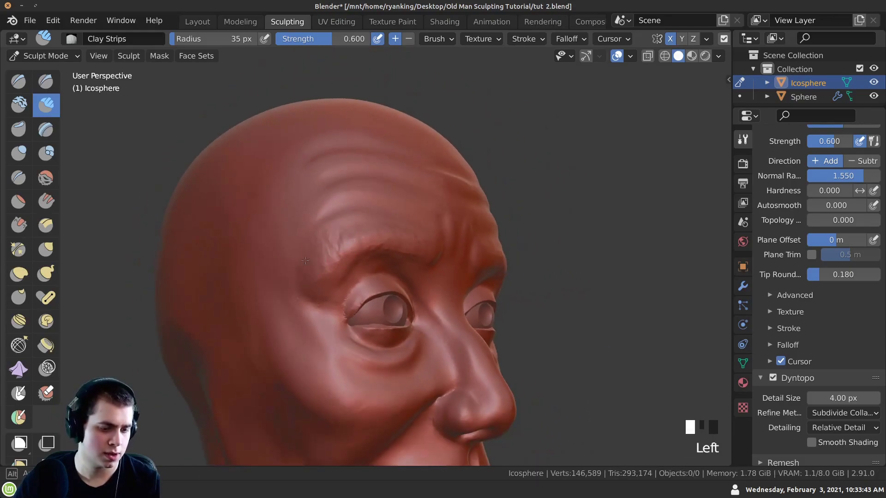
pyautogui.keyDown('ctrl'); pyautogui.moveTo(308, 260); pyautogui.dragTo(421, 231, button='middle'); pyautogui.keyUp('ctrl')
pyautogui.keyDown('ctrl'); pyautogui.moveTo(291, 243); pyautogui.dragTo(415, 252, button='middle'); pyautogui.keyUp('ctrl')
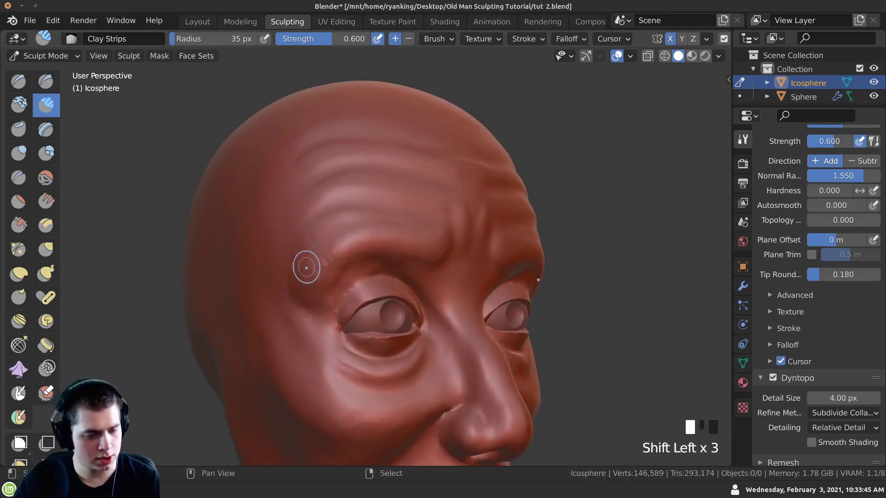
pyautogui.keyDown('ctrl'); pyautogui.moveTo(308, 262); pyautogui.dragTo(310, 295, button='middle'); pyautogui.keyUp('ctrl')
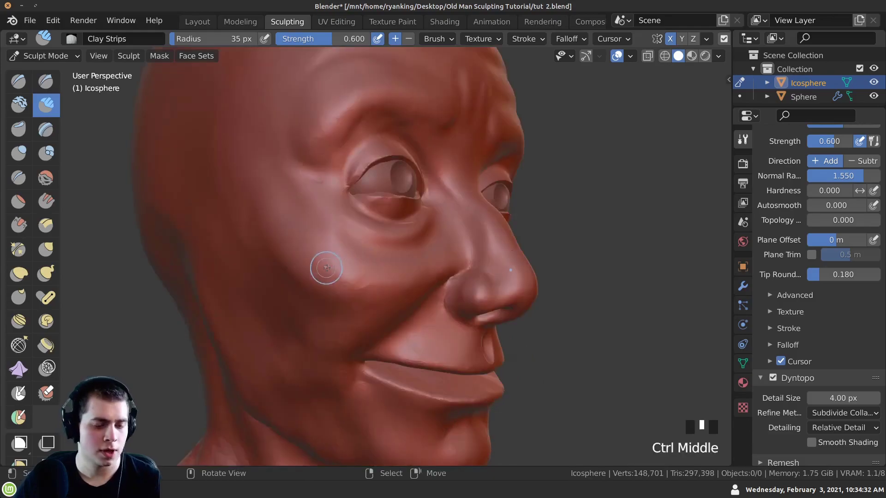
pyautogui.moveTo(324, 266); pyautogui.dragTo(301, 230, button='middle')
pyautogui.moveTo(262, 191); pyautogui.dragTo(282, 253)
pyautogui.moveTo(282, 253); pyautogui.dragTo(319, 235, button='middle')
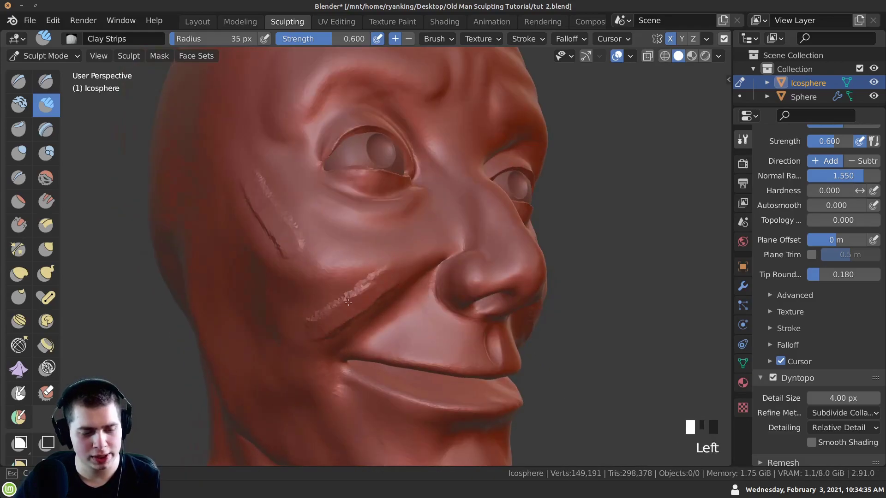
pyautogui.hotkey('ctrl', 'z')
pyautogui.hotkey('ctrl', 'z')
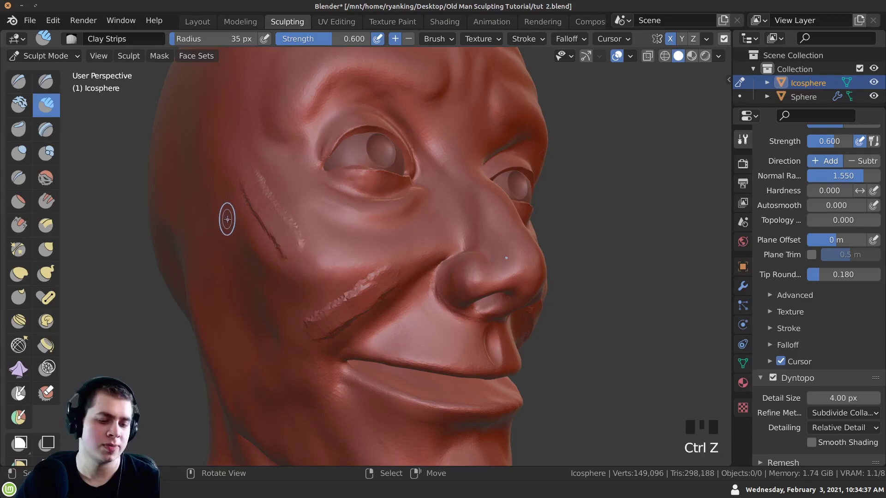
pyautogui.hotkey('ctrl', 'z')
# Step: Carve a hollow into the cheek above the nasolabial fold with subtractive Clay Strips strokes
pyautogui.moveTo(240, 241)
pyautogui.keyDown('ctrl'); pyautogui.mouseDown(button='middle')
pyautogui.moveTo(252, 222)
pyautogui.moveTo(278, 228)
pyautogui.mouseUp(button='middle'); pyautogui.keyUp('ctrl')
pyautogui.keyDown('ctrl'); pyautogui.moveTo(394, 231); pyautogui.dragTo(406, 214, button='middle'); pyautogui.keyUp('ctrl')
pyautogui.keyDown('ctrl'); pyautogui.moveTo(407, 227); pyautogui.dragTo(393, 224); pyautogui.keyUp('ctrl')
pyautogui.keyDown('ctrl'); pyautogui.moveTo(393, 225); pyautogui.dragTo(382, 258, button='middle'); pyautogui.keyUp('ctrl')
pyautogui.keyDown('ctrl'); pyautogui.moveTo(382, 232); pyautogui.dragTo(371, 248); pyautogui.keyUp('ctrl')
pyautogui.keyDown('ctrl'); pyautogui.moveTo(370, 248); pyautogui.dragTo(368, 260, button='middle'); pyautogui.keyUp('ctrl')
pyautogui.keyDown('ctrl'); pyautogui.moveTo(361, 251); pyautogui.dragTo(360, 257); pyautogui.keyUp('ctrl')
pyautogui.moveTo(360, 257); pyautogui.dragTo(363, 251, button='middle')
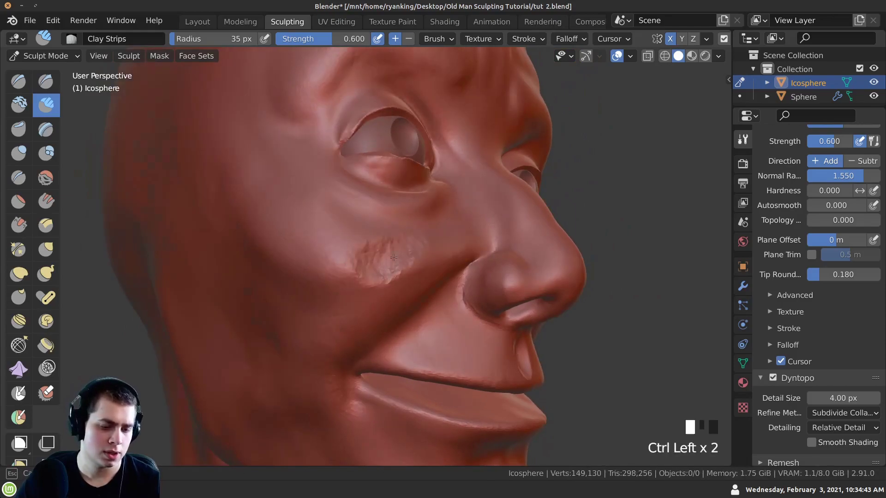
pyautogui.keyDown('ctrl'); pyautogui.moveTo(359, 277); pyautogui.dragTo(353, 288); pyautogui.keyUp('ctrl')
pyautogui.keyDown('ctrl'); pyautogui.moveTo(353, 288); pyautogui.dragTo(354, 268, button='middle'); pyautogui.keyUp('ctrl')
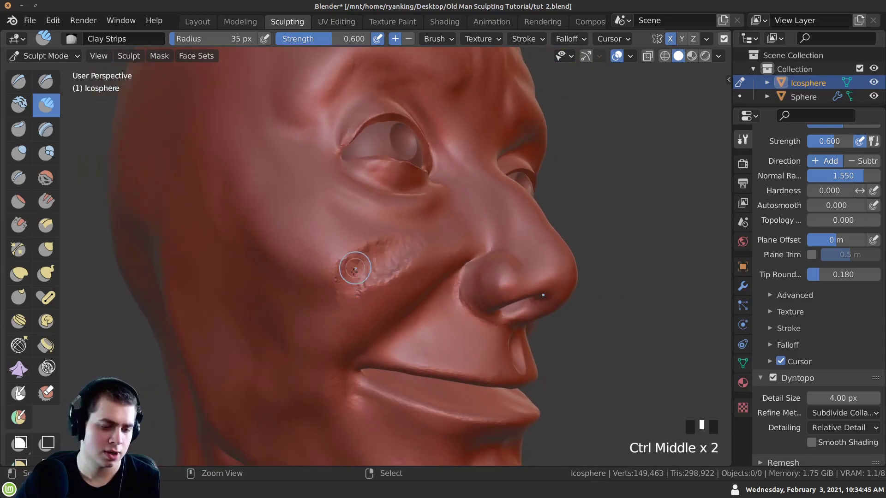
# Step: Extend the cheek hollow outward and down toward the corner of the mouth with Clay Strips
pyautogui.keyDown('ctrl'); pyautogui.moveTo(325, 305); pyautogui.dragTo(327, 302); pyautogui.keyUp('ctrl')
pyautogui.moveTo(327, 302); pyautogui.dragTo(341, 282, button='middle')
pyautogui.keyDown('ctrl'); pyautogui.moveTo(340, 283); pyautogui.dragTo(346, 290, button='middle'); pyautogui.keyUp('ctrl')
pyautogui.keyDown('ctrl'); pyautogui.moveTo(346, 290); pyautogui.dragTo(345, 287); pyautogui.keyUp('ctrl')
pyautogui.moveTo(403, 235)
pyautogui.keyDown('ctrl'); pyautogui.mouseDown(button='middle')
pyautogui.moveTo(398, 249)
pyautogui.moveTo(383, 249)
pyautogui.moveTo(407, 249)
pyautogui.mouseUp(button='middle'); pyautogui.keyUp('ctrl')
pyautogui.keyDown('ctrl'); pyautogui.moveTo(296, 284); pyautogui.dragTo(307, 274); pyautogui.keyUp('ctrl')
pyautogui.moveTo(306, 274); pyautogui.dragTo(339, 279, button='middle')
pyautogui.keyDown('ctrl'); pyautogui.moveTo(339, 279); pyautogui.dragTo(323, 298); pyautogui.keyUp('ctrl')
# Step: Shape a curved fold from the cheek down past the corner of the mouth and smooth it
pyautogui.moveTo(332, 286)
pyautogui.mouseDown(button='middle')
pyautogui.moveTo(375, 275)
pyautogui.moveTo(391, 238)
pyautogui.moveTo(388, 258)
pyautogui.mouseUp(button='middle')
pyautogui.moveTo(387, 258); pyautogui.dragTo(358, 277, button='middle')
pyautogui.keyDown('ctrl'); pyautogui.moveTo(344, 295); pyautogui.dragTo(316, 332); pyautogui.keyUp('ctrl')
pyautogui.moveTo(316, 332); pyautogui.dragTo(327, 309, button='middle')
pyautogui.keyDown('ctrl'); pyautogui.moveTo(328, 309); pyautogui.dragTo(316, 324); pyautogui.keyUp('ctrl')
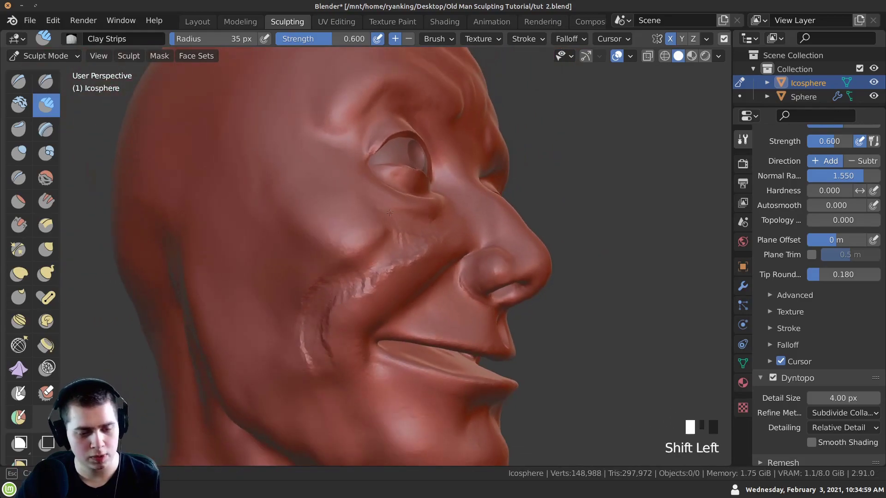
pyautogui.moveTo(394, 245); pyautogui.dragTo(340, 300, button='middle')
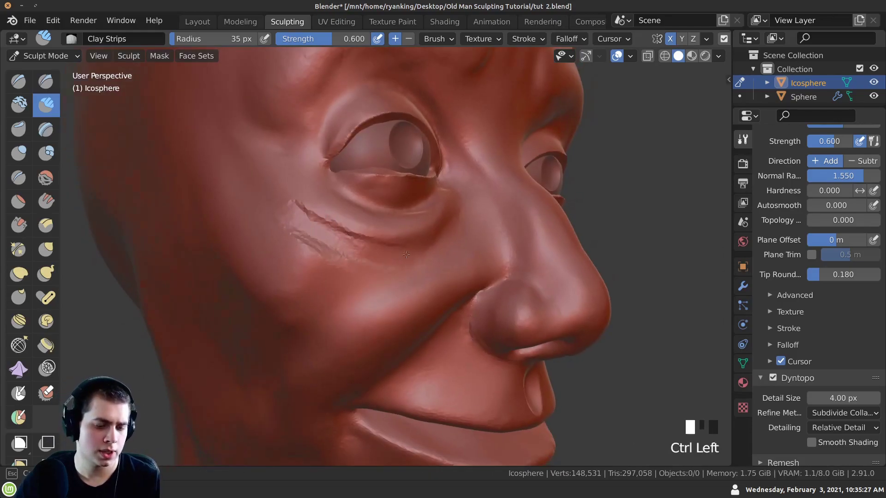
pyautogui.keyDown('ctrl'); pyautogui.moveTo(405, 254); pyautogui.dragTo(415, 253); pyautogui.keyUp('ctrl')
# Step: Carve a deeper crease beneath the eye bag with subtractive Clay Strips and smooth it into the cheek
pyautogui.moveTo(289, 210)
pyautogui.keyDown('ctrl'); pyautogui.mouseDown(button='middle')
pyautogui.moveTo(318, 241)
pyautogui.moveTo(321, 263)
pyautogui.moveTo(323, 231)
pyautogui.mouseUp(button='middle'); pyautogui.keyUp('ctrl')
pyautogui.keyDown('ctrl'); pyautogui.moveTo(318, 221); pyautogui.dragTo(364, 249); pyautogui.keyUp('ctrl')
pyautogui.keyDown('ctrl'); pyautogui.moveTo(364, 249); pyautogui.dragTo(360, 221, button='middle'); pyautogui.keyUp('ctrl')
pyautogui.moveTo(360, 222); pyautogui.dragTo(355, 244, button='middle')
pyautogui.keyDown('ctrl'); pyautogui.moveTo(341, 272); pyautogui.dragTo(406, 279); pyautogui.keyUp('ctrl')
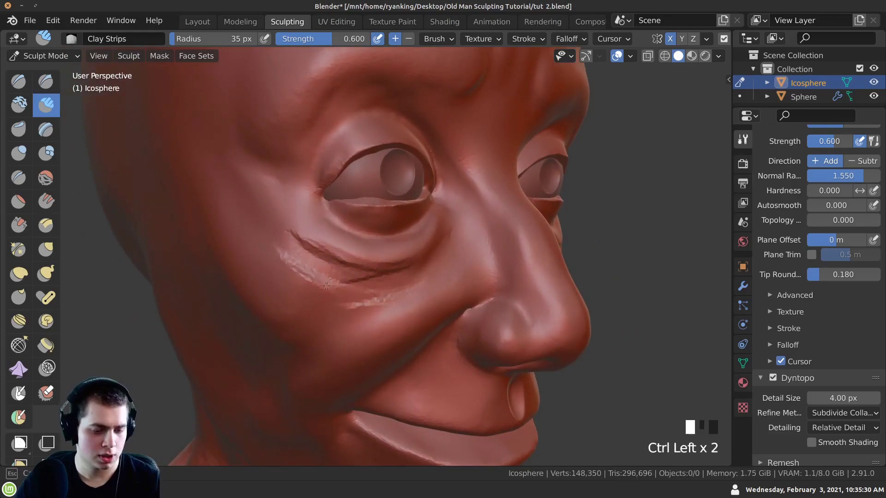
pyautogui.moveTo(339, 289); pyautogui.dragTo(296, 227, button='middle')
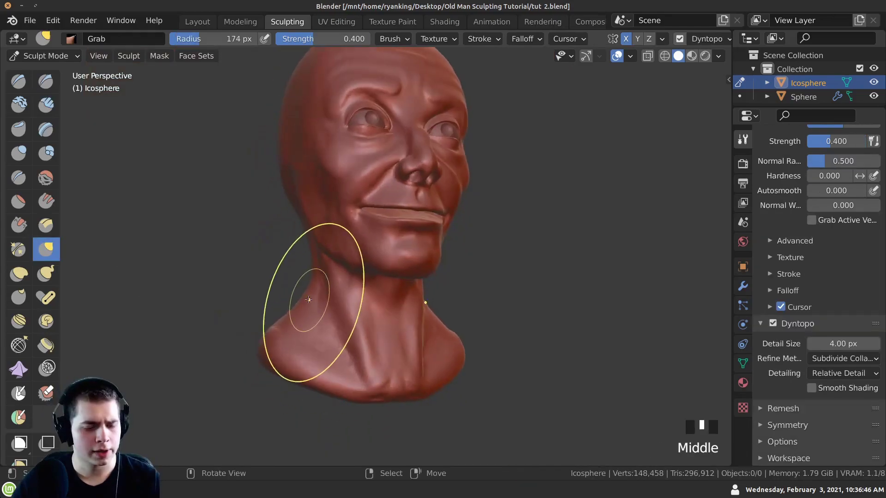
pyautogui.moveTo(318, 240)
pyautogui.mouseDown(button='middle')
pyautogui.moveTo(323, 249)
pyautogui.moveTo(297, 247)
pyautogui.moveTo(329, 258)
pyautogui.mouseUp(button='middle')
pyautogui.click(317, 253)
# Step: Build up the front and side of the neck below the jaw with Clay Strips at a 49 px radius
pyautogui.moveTo(338, 329); pyautogui.dragTo(345, 326, button='middle')
pyautogui.moveTo(345, 327)
pyautogui.keyDown('ctrl'); pyautogui.mouseDown(button='middle')
pyautogui.moveTo(356, 295)
pyautogui.moveTo(375, 295)
pyautogui.mouseUp(button='middle'); pyautogui.keyUp('ctrl')
pyautogui.moveTo(353, 299); pyautogui.dragTo(355, 334)
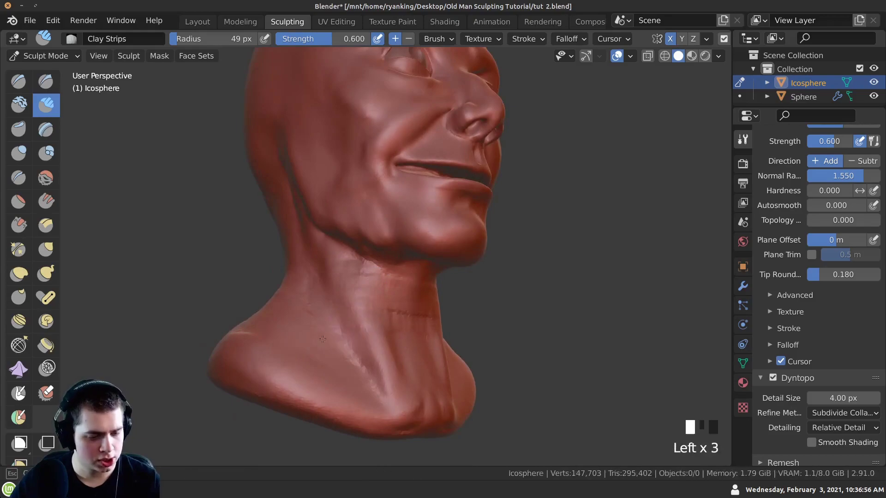
pyautogui.moveTo(407, 323)
pyautogui.mouseDown()
pyautogui.moveTo(419, 351)
pyautogui.moveTo(378, 380)
pyautogui.mouseUp()
pyautogui.moveTo(325, 371)
pyautogui.mouseDown(button='middle')
pyautogui.moveTo(332, 332)
pyautogui.moveTo(341, 357)
pyautogui.mouseUp(button='middle')
pyautogui.moveTo(309, 351); pyautogui.dragTo(306, 353)
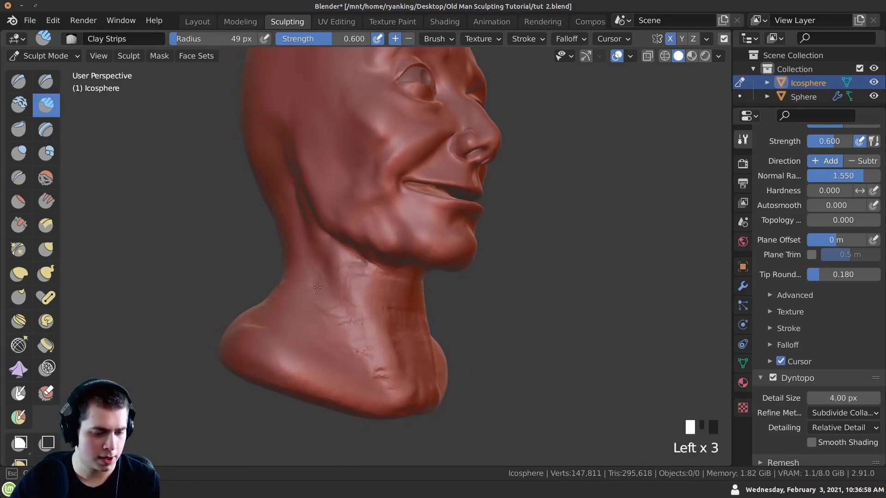
pyautogui.moveTo(312, 287); pyautogui.dragTo(326, 253, button='middle')
pyautogui.click(311, 358)
# Step: Fill out the skin between the chin and the throat with Clay Strips and smooth it
pyautogui.moveTo(311, 358); pyautogui.dragTo(421, 225, button='middle')
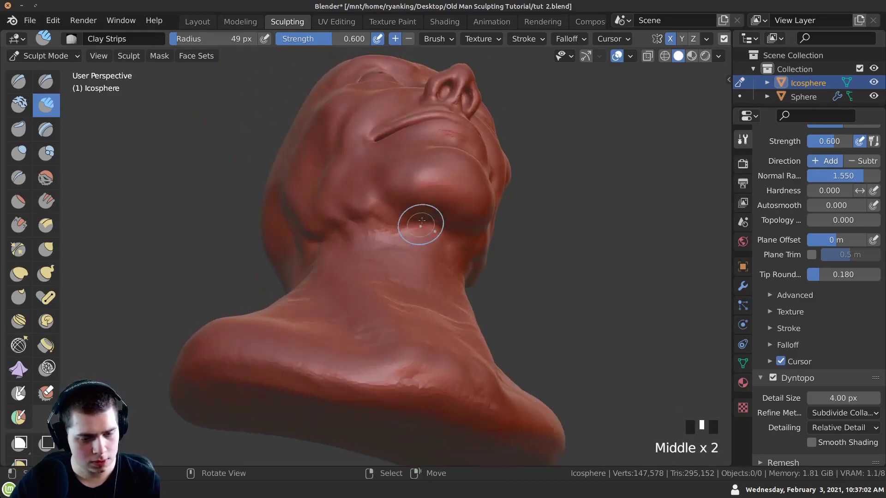
pyautogui.moveTo(371, 245); pyautogui.dragTo(372, 238)
pyautogui.moveTo(406, 249)
pyautogui.mouseDown(button='middle')
pyautogui.moveTo(351, 253)
pyautogui.moveTo(356, 272)
pyautogui.mouseUp(button='middle')
pyautogui.moveTo(400, 203); pyautogui.dragTo(402, 189)
pyautogui.moveTo(402, 207); pyautogui.dragTo(400, 187, button='middle')
pyautogui.moveTo(407, 164); pyautogui.dragTo(401, 190)
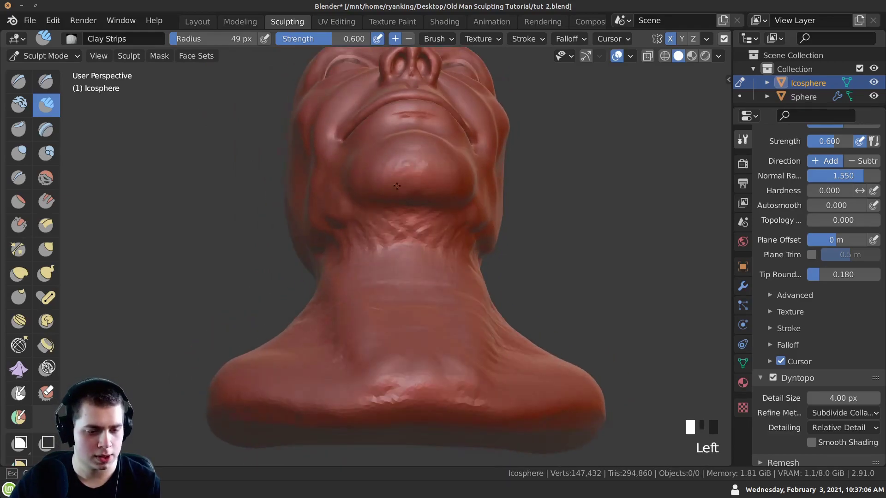
pyautogui.moveTo(411, 193); pyautogui.dragTo(466, 277, button='middle')
pyautogui.keyDown('ctrl'); pyautogui.moveTo(466, 276); pyautogui.dragTo(443, 249, button='middle'); pyautogui.keyUp('ctrl')
pyautogui.keyDown('shift'); pyautogui.moveTo(387, 304); pyautogui.dragTo(365, 277, button='middle'); pyautogui.keyUp('shift')
# Step: Define the crease under the jaw where the chin meets the jowl
pyautogui.moveTo(354, 258); pyautogui.dragTo(350, 269)
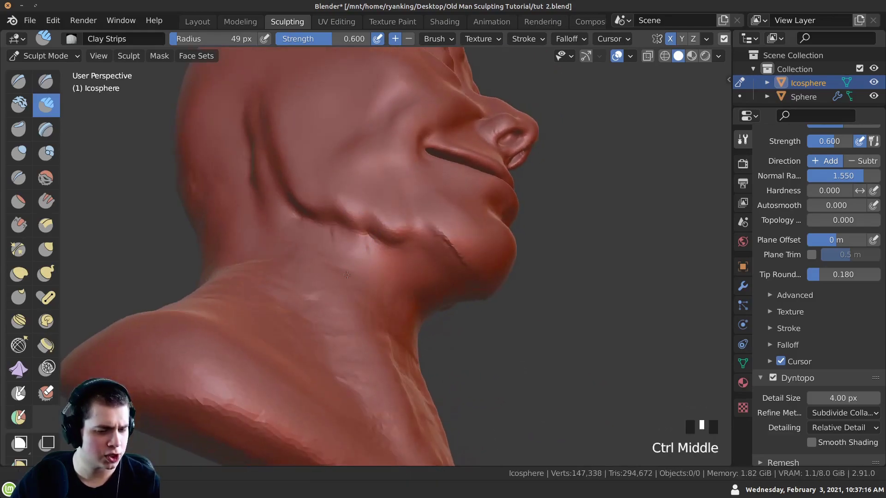
pyautogui.moveTo(349, 269); pyautogui.dragTo(369, 300, button='middle')
pyautogui.keyDown('shift'); pyautogui.moveTo(372, 306); pyautogui.dragTo(375, 319); pyautogui.keyUp('shift')
pyautogui.moveTo(375, 319); pyautogui.dragTo(365, 291, button='middle')
pyautogui.keyDown('shift'); pyautogui.moveTo(364, 290); pyautogui.dragTo(347, 266, button='middle'); pyautogui.keyUp('shift')
pyautogui.moveTo(357, 324); pyautogui.dragTo(370, 272, button='middle')
pyautogui.click(373, 270)
# Step: Sculpt vertical folds of loose skin running from under the chin down the throat with Clay Strips
pyautogui.keyDown('shift'); pyautogui.moveTo(357, 255); pyautogui.dragTo(358, 277); pyautogui.keyUp('shift')
pyautogui.moveTo(365, 277)
pyautogui.mouseDown(button='middle')
pyautogui.moveTo(342, 274)
pyautogui.moveTo(341, 249)
pyautogui.mouseUp(button='middle')
pyautogui.moveTo(360, 272)
pyautogui.mouseDown(button='middle')
pyautogui.moveTo(342, 258)
pyautogui.moveTo(350, 249)
pyautogui.mouseUp(button='middle')
pyautogui.moveTo(360, 231); pyautogui.dragTo(366, 212)
pyautogui.moveTo(380, 241); pyautogui.dragTo(388, 244, button='middle')
pyautogui.moveTo(381, 219); pyautogui.dragTo(382, 253)
pyautogui.moveTo(382, 253)
pyautogui.mouseDown(button='middle')
pyautogui.moveTo(376, 238)
pyautogui.moveTo(383, 247)
pyautogui.mouseUp(button='middle')
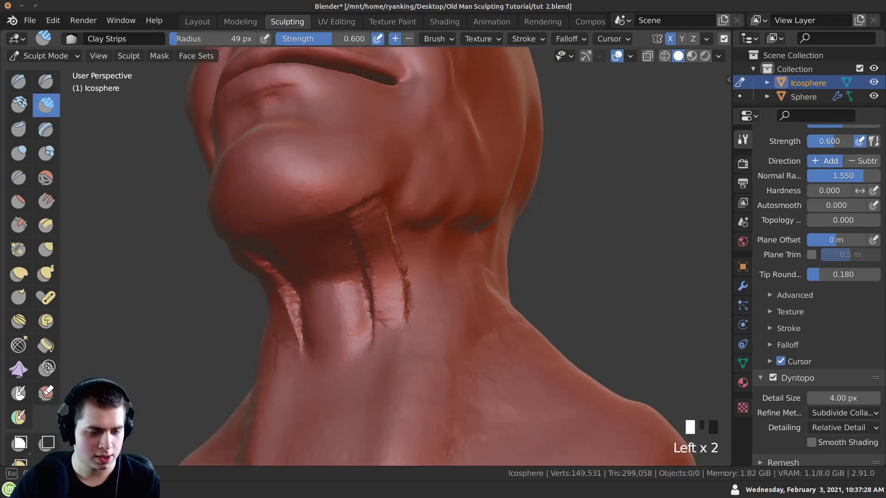
# Step: Smooth the vertical throat folds into the surrounding neck
pyautogui.keyDown('shift'); pyautogui.moveTo(358, 321); pyautogui.dragTo(369, 295); pyautogui.keyUp('shift')
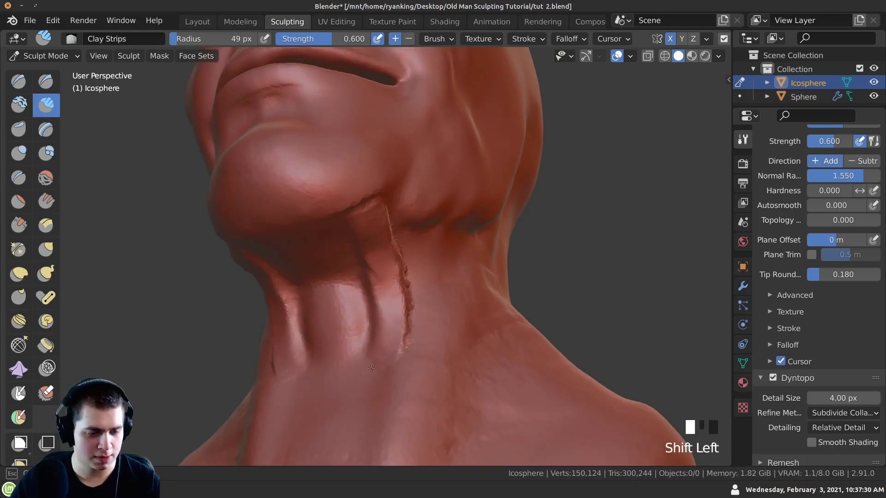
pyautogui.moveTo(369, 295); pyautogui.dragTo(392, 318, button='middle')
pyautogui.keyDown('shift'); pyautogui.moveTo(392, 318); pyautogui.dragTo(400, 326); pyautogui.keyUp('shift')
pyautogui.moveTo(337, 209); pyautogui.dragTo(394, 273, button='middle')
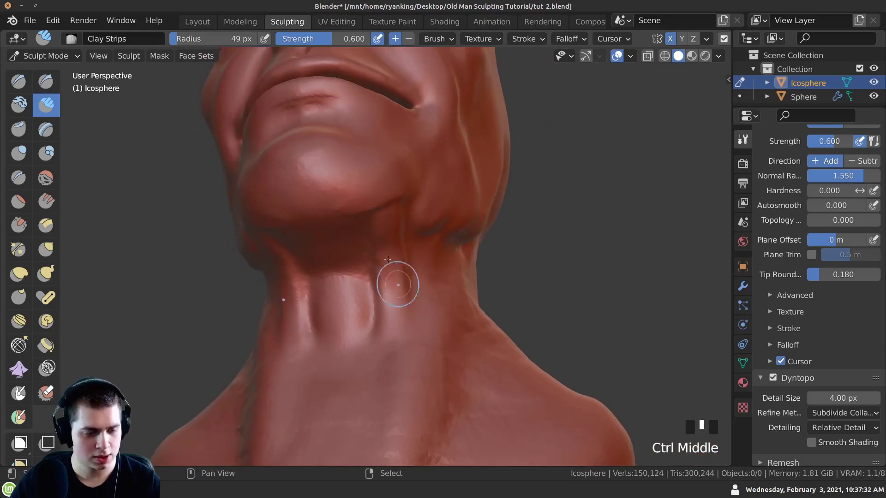
# Step: Extend the throat folds and neck cords down toward the base of the neck with Clay Strips
pyautogui.moveTo(368, 344)
pyautogui.mouseDown(button='middle')
pyautogui.moveTo(354, 270)
pyautogui.moveTo(341, 294)
pyautogui.mouseUp(button='middle')
pyautogui.click(353, 271)
pyautogui.moveTo(328, 275); pyautogui.dragTo(350, 362)
pyautogui.moveTo(333, 346); pyautogui.dragTo(328, 332, button='middle')
pyautogui.moveTo(330, 325); pyautogui.dragTo(356, 406)
pyautogui.moveTo(333, 309); pyautogui.dragTo(346, 298, button='middle')
pyautogui.moveTo(335, 287); pyautogui.dragTo(317, 275)
pyautogui.moveTo(323, 307); pyautogui.dragTo(324, 318)
pyautogui.moveTo(340, 295); pyautogui.dragTo(329, 305)
pyautogui.moveTo(329, 305); pyautogui.dragTo(363, 342)
pyautogui.moveTo(342, 350)
pyautogui.mouseDown()
pyautogui.moveTo(367, 354)
pyautogui.moveTo(373, 369)
pyautogui.mouseUp()
pyautogui.moveTo(354, 386); pyautogui.dragTo(379, 391)
# Step: Sculpt the neck muscle running from behind the jaw down the side of the neck and smooth it
pyautogui.moveTo(340, 297)
pyautogui.mouseDown(button='middle')
pyautogui.moveTo(356, 268)
pyautogui.moveTo(285, 200)
pyautogui.mouseUp(button='middle')
pyautogui.moveTo(284, 200)
pyautogui.mouseDown()
pyautogui.moveTo(302, 212)
pyautogui.moveTo(315, 267)
pyautogui.mouseUp()
pyautogui.moveTo(276, 277); pyautogui.dragTo(297, 272, button='middle')
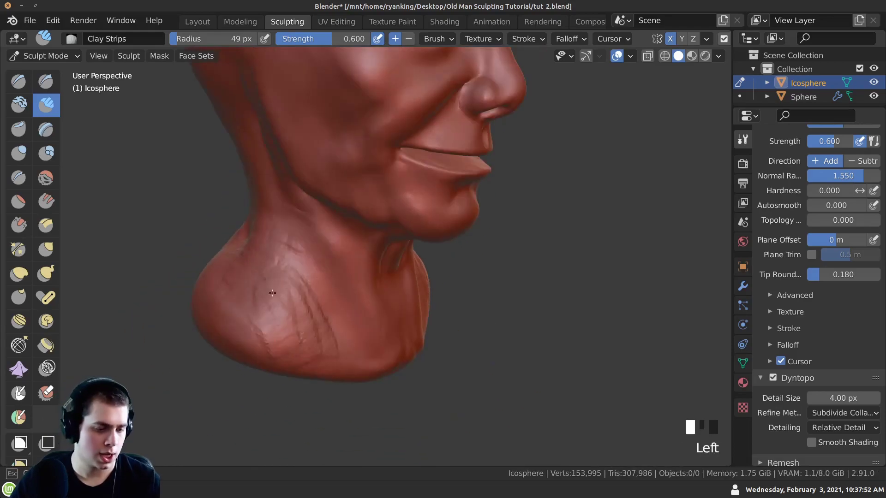
pyautogui.moveTo(297, 276); pyautogui.dragTo(283, 340)
pyautogui.moveTo(282, 323); pyautogui.dragTo(318, 298, button='middle')
pyautogui.moveTo(272, 292); pyautogui.dragTo(282, 307)
pyautogui.moveTo(302, 263)
pyautogui.mouseDown(button='middle')
pyautogui.moveTo(317, 251)
pyautogui.moveTo(242, 159)
pyautogui.moveTo(256, 131)
pyautogui.mouseUp(button='middle')
pyautogui.moveTo(256, 131); pyautogui.dragTo(266, 191)
pyautogui.keyDown('ctrl'); pyautogui.moveTo(315, 251); pyautogui.dragTo(296, 148, button='middle'); pyautogui.keyUp('ctrl')
pyautogui.keyDown('shift'); pyautogui.moveTo(297, 148); pyautogui.dragTo(304, 198); pyautogui.keyUp('shift')
pyautogui.keyDown('shift'); pyautogui.moveTo(295, 148); pyautogui.dragTo(322, 289); pyautogui.keyUp('shift')
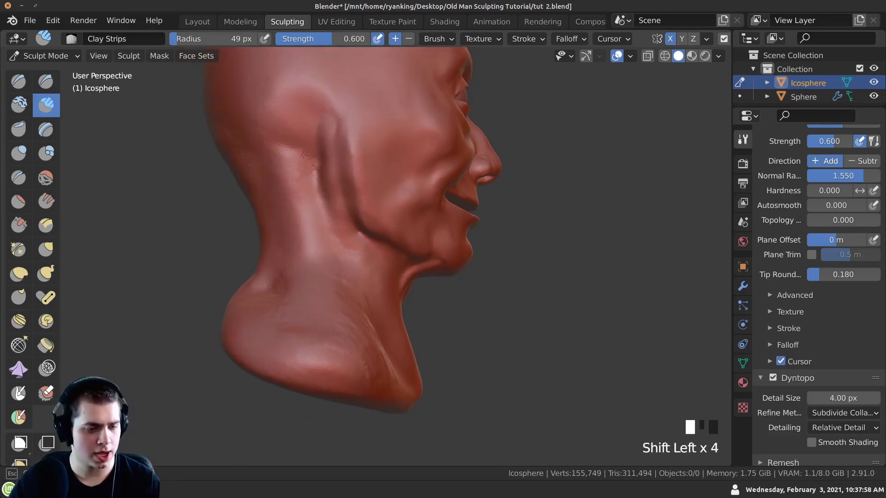
# Step: Shape the base of the skull behind the jaw line and smooth it into the neck
pyautogui.keyDown('shift'); pyautogui.moveTo(302, 153); pyautogui.dragTo(318, 221); pyautogui.keyUp('shift')
pyautogui.moveTo(318, 221); pyautogui.dragTo(300, 228, button='middle')
pyautogui.keyDown('shift'); pyautogui.moveTo(293, 272); pyautogui.dragTo(287, 228, button='middle'); pyautogui.keyUp('shift')
pyautogui.keyDown('shift'); pyautogui.moveTo(287, 228); pyautogui.dragTo(307, 272); pyautogui.keyUp('shift')
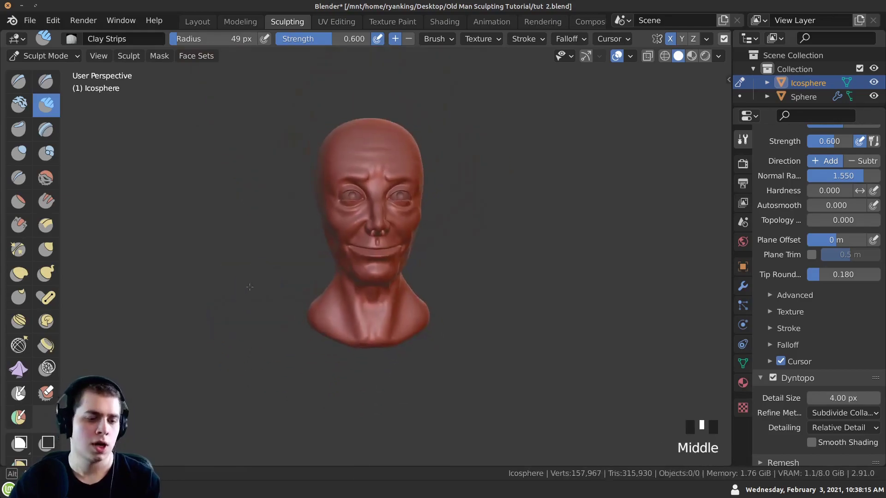
pyautogui.moveTo(250, 287); pyautogui.dragTo(280, 264, button='middle')
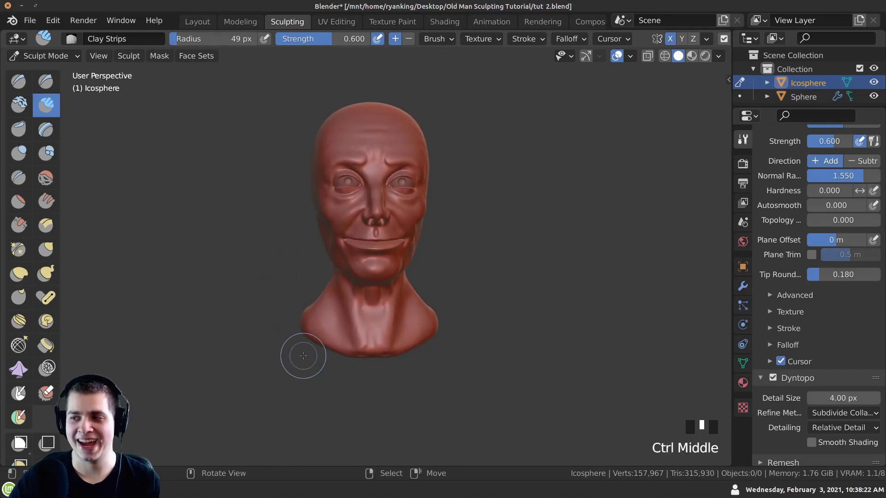
pyautogui.moveTo(303, 355); pyautogui.dragTo(292, 229, button='middle')
pyautogui.moveTo(383, 251); pyautogui.dragTo(316, 280, button='middle')
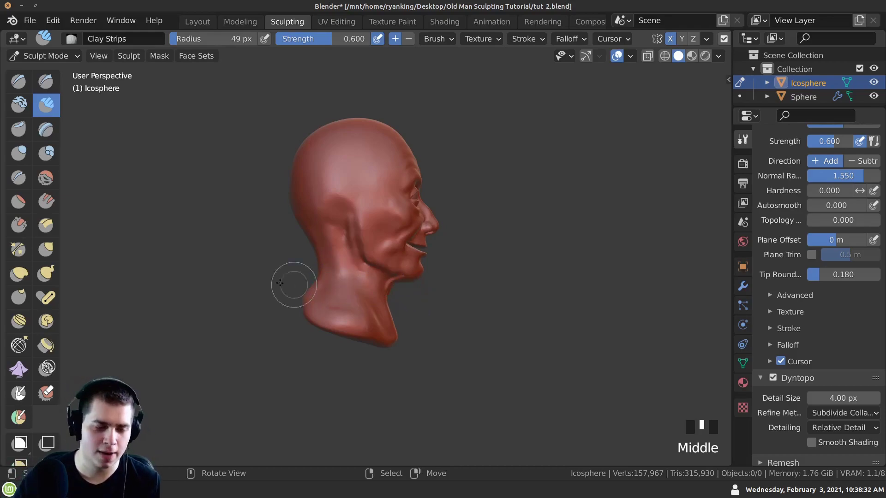
# Step: Reshape the lower neck and its base in side view with the Grab brush
pyautogui.moveTo(348, 285); pyautogui.dragTo(345, 287, button='middle')
pyautogui.press('g')
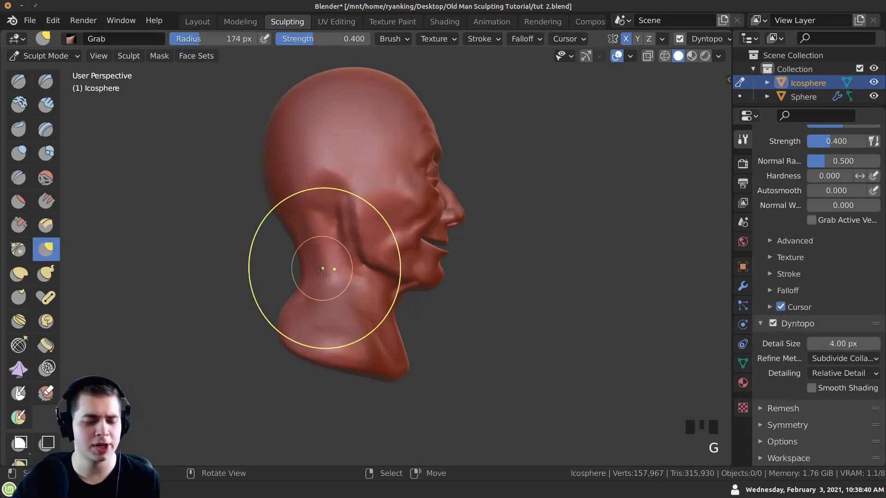
pyautogui.keyDown('ctrl'); pyautogui.moveTo(323, 269); pyautogui.dragTo(325, 294, button='middle'); pyautogui.keyUp('ctrl')
pyautogui.keyDown('shift'); pyautogui.moveTo(372, 373); pyautogui.dragTo(371, 367, button='middle'); pyautogui.keyUp('shift')
pyautogui.keyDown('ctrl'); pyautogui.moveTo(372, 369); pyautogui.dragTo(375, 351, button='middle'); pyautogui.keyUp('ctrl')
pyautogui.moveTo(386, 349); pyautogui.dragTo(376, 347)
pyautogui.moveTo(379, 353); pyautogui.dragTo(369, 345)
pyautogui.moveTo(360, 353); pyautogui.dragTo(348, 341, button='middle')
pyautogui.keyDown('ctrl'); pyautogui.moveTo(328, 347); pyautogui.dragTo(318, 295, button='middle'); pyautogui.keyUp('ctrl')
pyautogui.moveTo(290, 295)
pyautogui.keyDown('ctrl'); pyautogui.mouseDown(button='middle')
pyautogui.moveTo(294, 274)
pyautogui.moveTo(286, 296)
pyautogui.moveTo(184, 303)
pyautogui.moveTo(211, 320)
pyautogui.moveTo(305, 247)
pyautogui.mouseUp(button='middle'); pyautogui.keyUp('ctrl')
pyautogui.doubleClick(288, 275)
pyautogui.click(322, 272)
pyautogui.moveTo(288, 310); pyautogui.dragTo(291, 266, button='middle')
# Step: Refine the neck's side profile below the jaw and nape with the Grab brush
pyautogui.moveTo(333, 253); pyautogui.dragTo(333, 254)
pyautogui.moveTo(332, 258); pyautogui.dragTo(335, 261)
pyautogui.moveTo(331, 262); pyautogui.dragTo(334, 264)
pyautogui.moveTo(355, 264)
pyautogui.mouseDown(button='middle')
pyautogui.moveTo(325, 261)
pyautogui.moveTo(340, 263)
pyautogui.moveTo(371, 311)
pyautogui.moveTo(397, 303)
pyautogui.mouseUp(button='middle')
pyautogui.click(340, 263)
pyautogui.click(340, 263)
pyautogui.keyDown('ctrl'); pyautogui.moveTo(398, 302); pyautogui.dragTo(406, 282, button='middle'); pyautogui.keyUp('ctrl')
pyautogui.moveTo(414, 279); pyautogui.dragTo(410, 280)
pyautogui.keyDown('ctrl'); pyautogui.moveTo(409, 281); pyautogui.dragTo(407, 295, button='middle'); pyautogui.keyUp('ctrl')
pyautogui.moveTo(407, 295)
pyautogui.keyDown('ctrl'); pyautogui.mouseDown(button='middle')
pyautogui.moveTo(405, 303)
pyautogui.moveTo(307, 257)
pyautogui.moveTo(306, 273)
pyautogui.moveTo(372, 257)
pyautogui.moveTo(380, 304)
pyautogui.moveTo(372, 276)
pyautogui.mouseUp(button='middle'); pyautogui.keyUp('ctrl')
pyautogui.click(395, 316)
# Step: Pull the back of the neck base outward with the Grab brush to form the start of the upper back
pyautogui.moveTo(334, 259); pyautogui.dragTo(324, 253)
pyautogui.keyDown('ctrl'); pyautogui.moveTo(313, 235); pyautogui.dragTo(308, 245, button='middle'); pyautogui.keyUp('ctrl')
pyautogui.moveTo(299, 270); pyautogui.dragTo(289, 273)
pyautogui.moveTo(318, 285); pyautogui.dragTo(306, 287, button='middle')
pyautogui.moveTo(307, 287); pyautogui.dragTo(311, 292)
pyautogui.moveTo(308, 282); pyautogui.dragTo(303, 273, button='middle')
pyautogui.moveTo(301, 266); pyautogui.dragTo(293, 266)
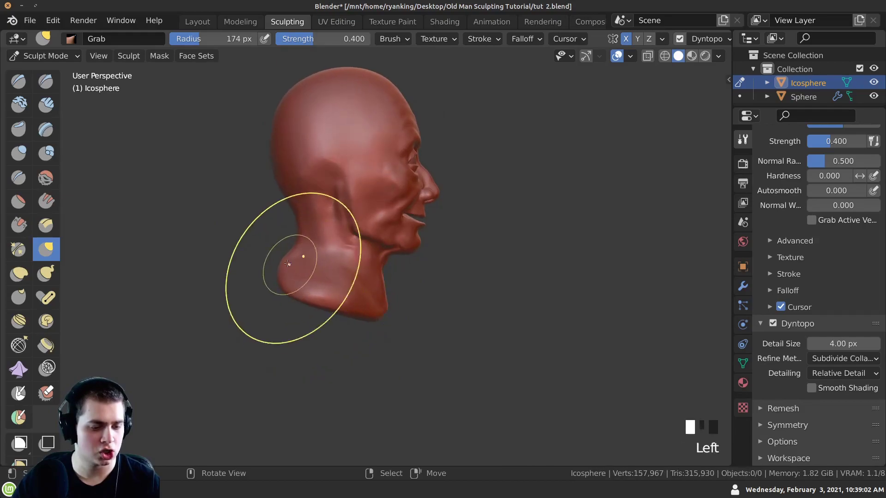
pyautogui.moveTo(295, 267); pyautogui.dragTo(297, 273, button='middle')
pyautogui.moveTo(305, 277); pyautogui.dragTo(301, 277)
pyautogui.moveTo(301, 281); pyautogui.dragTo(316, 291, button='middle')
pyautogui.moveTo(322, 298); pyautogui.dragTo(315, 304)
pyautogui.moveTo(315, 303); pyautogui.dragTo(283, 302, button='middle')
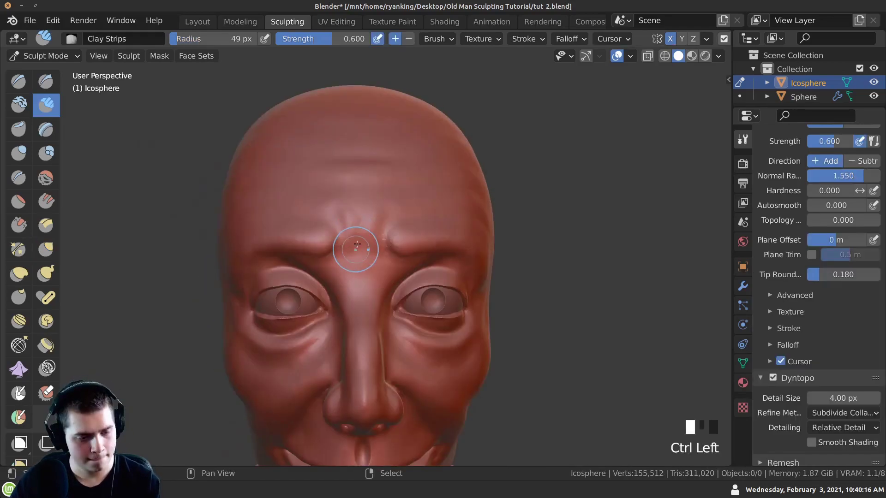
# Step: Build up the forehead above the inner ends of the eyebrows with Clay Strips and smooth it
pyautogui.keyDown('shift'); pyautogui.moveTo(352, 192); pyautogui.dragTo(348, 190); pyautogui.keyUp('shift')
pyautogui.moveTo(347, 189)
pyautogui.keyDown('ctrl'); pyautogui.mouseDown(button='middle')
pyautogui.moveTo(353, 239)
pyautogui.moveTo(383, 247)
pyautogui.mouseUp(button='middle'); pyautogui.keyUp('ctrl')
pyautogui.keyDown('ctrl'); pyautogui.moveTo(384, 247); pyautogui.dragTo(376, 300); pyautogui.keyUp('ctrl')
pyautogui.keyDown('ctrl'); pyautogui.moveTo(376, 300); pyautogui.dragTo(368, 268, button='middle'); pyautogui.keyUp('ctrl')
pyautogui.keyDown('ctrl'); pyautogui.moveTo(368, 270); pyautogui.dragTo(367, 309); pyautogui.keyUp('ctrl')
pyautogui.moveTo(390, 250)
pyautogui.keyDown('ctrl'); pyautogui.mouseDown(button='middle')
pyautogui.moveTo(348, 297)
pyautogui.moveTo(322, 231)
pyautogui.moveTo(383, 237)
pyautogui.moveTo(362, 233)
pyautogui.mouseUp(button='middle'); pyautogui.keyUp('ctrl')
pyautogui.keyDown('shift'); pyautogui.moveTo(361, 233); pyautogui.dragTo(364, 231); pyautogui.keyUp('shift')
pyautogui.moveTo(364, 230); pyautogui.dragTo(344, 250, button='middle')
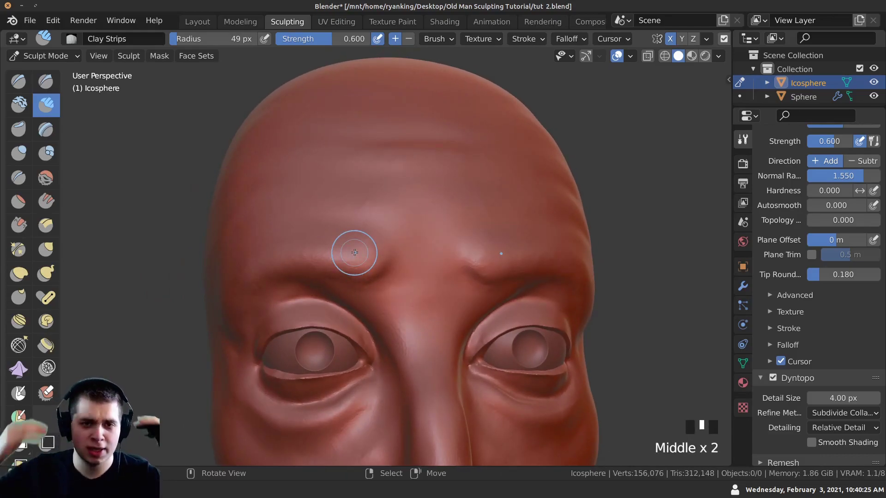
pyautogui.moveTo(348, 235)
pyautogui.keyDown('ctrl'); pyautogui.mouseDown(button='middle')
pyautogui.moveTo(332, 217)
pyautogui.moveTo(354, 261)
pyautogui.mouseUp(button='middle'); pyautogui.keyUp('ctrl')
pyautogui.moveTo(354, 260)
pyautogui.mouseDown()
pyautogui.moveTo(358, 288)
pyautogui.moveTo(327, 207)
pyautogui.mouseUp()
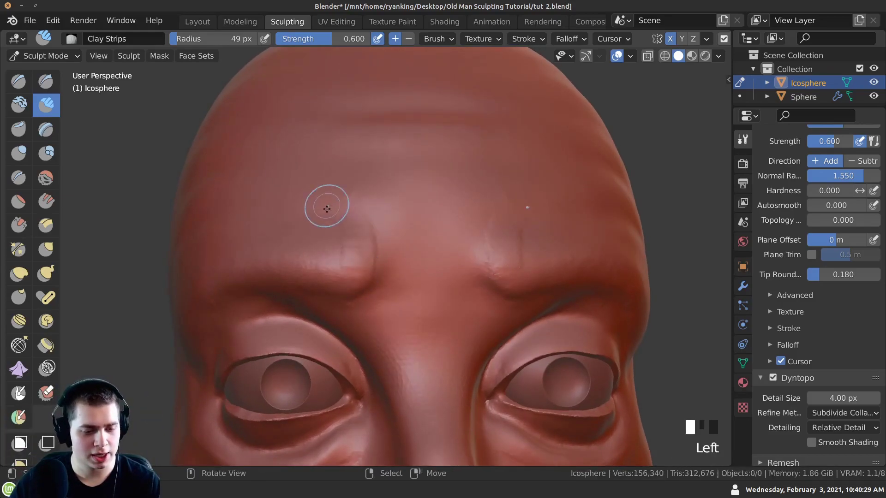
pyautogui.moveTo(340, 204); pyautogui.dragTo(369, 214, button='middle')
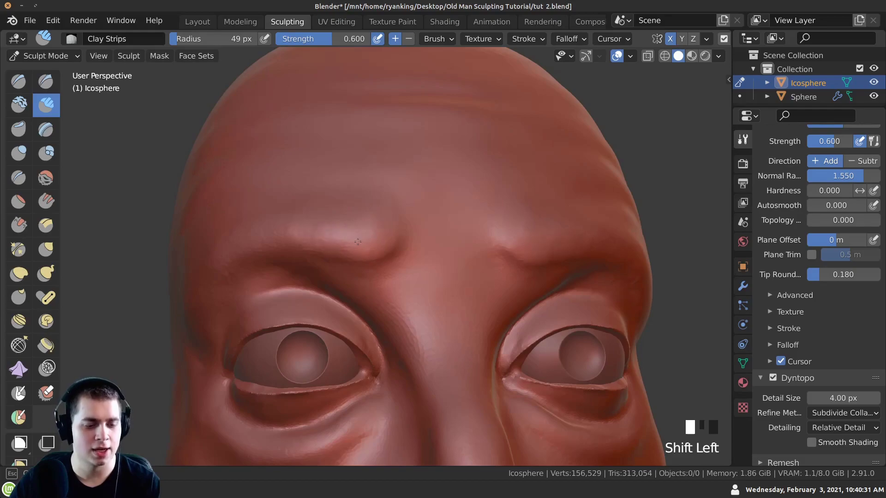
pyautogui.keyDown('ctrl'); pyautogui.moveTo(374, 171); pyautogui.dragTo(392, 272, button='middle'); pyautogui.keyUp('ctrl')
# Step: Sculpt skin folds on the side of the neck just below the jaw line with Clay Strips
pyautogui.keyDown('shift'); pyautogui.moveTo(392, 272); pyautogui.dragTo(405, 336); pyautogui.keyUp('shift')
pyautogui.moveTo(405, 336); pyautogui.dragTo(353, 296, button='middle')
pyautogui.keyDown('shift'); pyautogui.moveTo(353, 295); pyautogui.dragTo(283, 330, button='middle'); pyautogui.keyUp('shift')
pyautogui.keyDown('shift'); pyautogui.moveTo(282, 330); pyautogui.dragTo(302, 347, button='middle'); pyautogui.keyUp('shift')
pyautogui.click(335, 320)
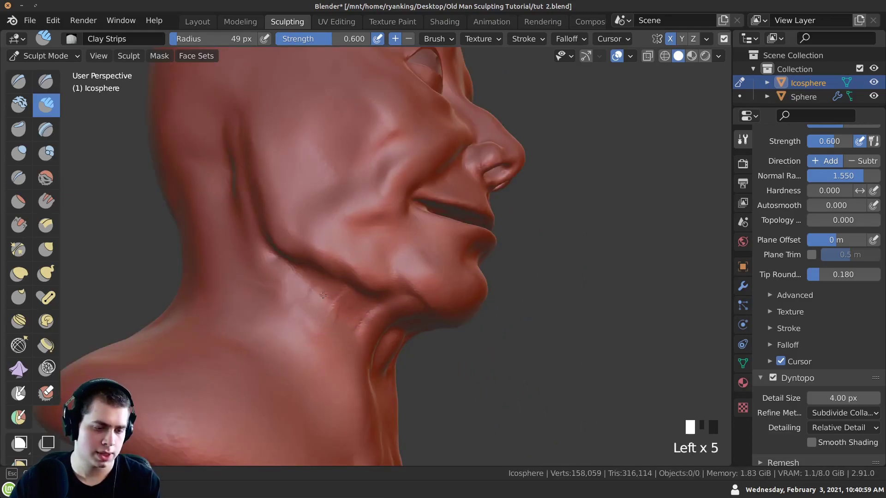
pyautogui.moveTo(323, 296); pyautogui.dragTo(302, 302)
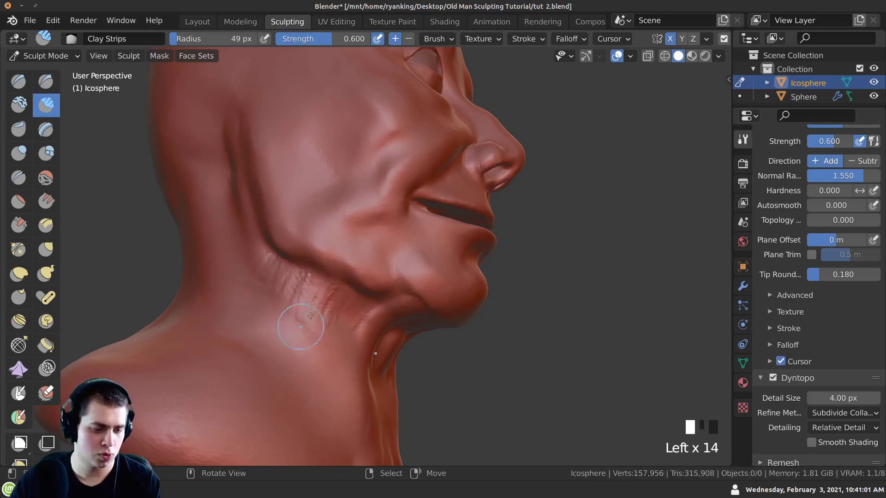
pyautogui.click(357, 308)
pyautogui.moveTo(357, 308); pyautogui.dragTo(296, 299, button='middle')
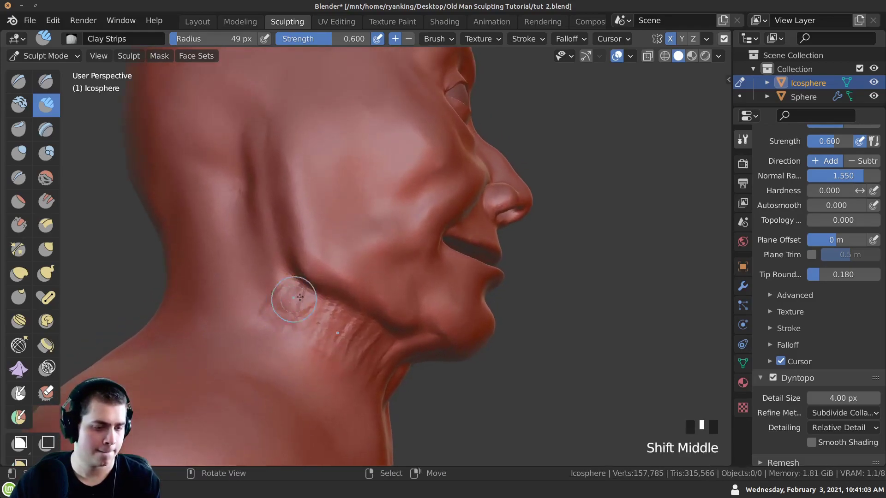
# Step: Add horizontal Clay Strips strokes down the back of the jaw, from the ear area to the upper neck
pyautogui.keyDown('ctrl'); pyautogui.moveTo(233, 244); pyautogui.dragTo(255, 166, button='middle'); pyautogui.keyUp('ctrl')
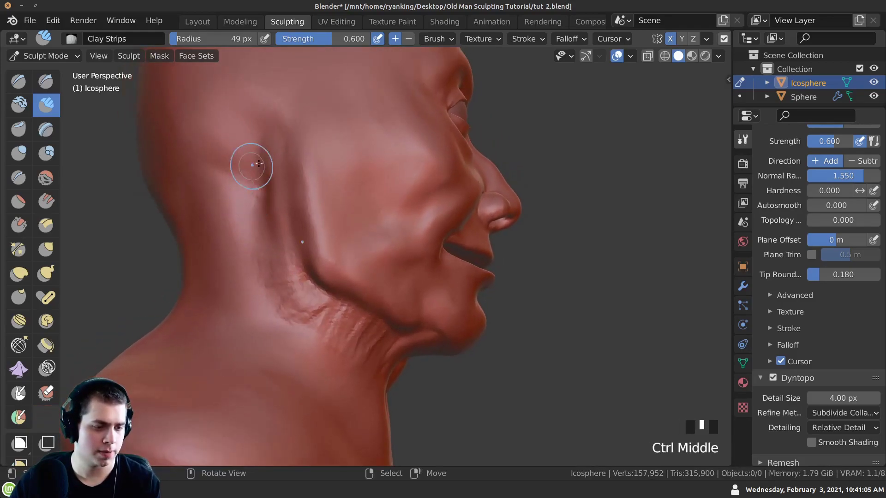
pyautogui.moveTo(210, 176); pyautogui.dragTo(245, 176)
pyautogui.keyDown('shift'); pyautogui.moveTo(240, 177); pyautogui.dragTo(240, 198, button='middle'); pyautogui.keyUp('shift')
pyautogui.keyDown('ctrl'); pyautogui.moveTo(240, 198); pyautogui.dragTo(238, 209, button='middle'); pyautogui.keyUp('ctrl')
pyautogui.moveTo(226, 152); pyautogui.dragTo(254, 156)
pyautogui.moveTo(233, 201); pyautogui.dragTo(255, 203)
pyautogui.moveTo(222, 220); pyautogui.dragTo(254, 228)
pyautogui.moveTo(226, 231); pyautogui.dragTo(261, 234)
pyautogui.moveTo(237, 240); pyautogui.dragTo(268, 240)
pyautogui.moveTo(240, 251)
pyautogui.mouseDown()
pyautogui.moveTo(271, 250)
pyautogui.moveTo(267, 263)
pyautogui.mouseUp()
# Step: Smooth the new clay strokes behind and below the jaw into the neck
pyautogui.keyDown('ctrl'); pyautogui.moveTo(231, 266); pyautogui.dragTo(242, 237, button='middle'); pyautogui.keyUp('ctrl')
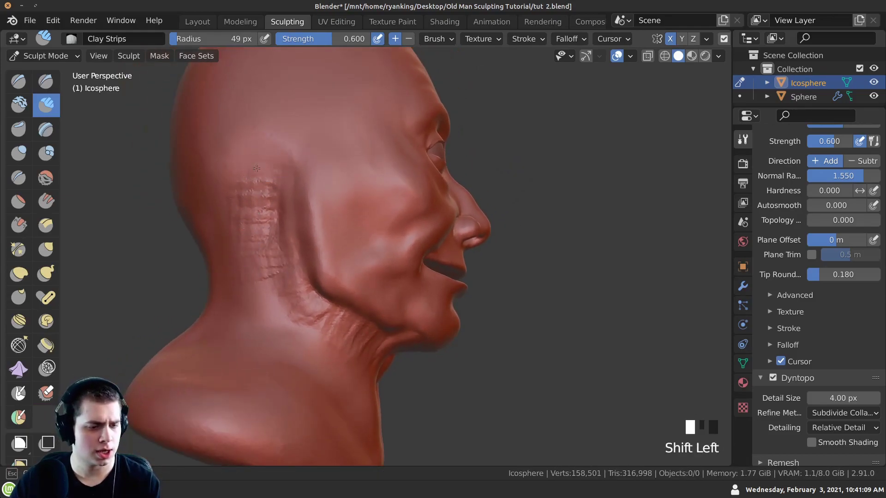
pyautogui.moveTo(247, 294); pyautogui.dragTo(323, 325, button='middle')
pyautogui.keyDown('shift'); pyautogui.moveTo(323, 326); pyautogui.dragTo(338, 338); pyautogui.keyUp('shift')
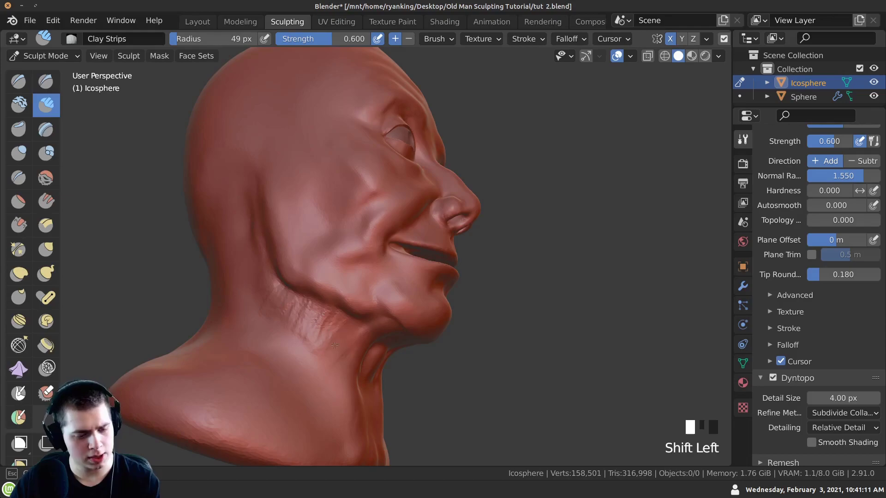
pyautogui.keyDown('shift'); pyautogui.moveTo(285, 317); pyautogui.dragTo(272, 300); pyautogui.keyUp('shift')
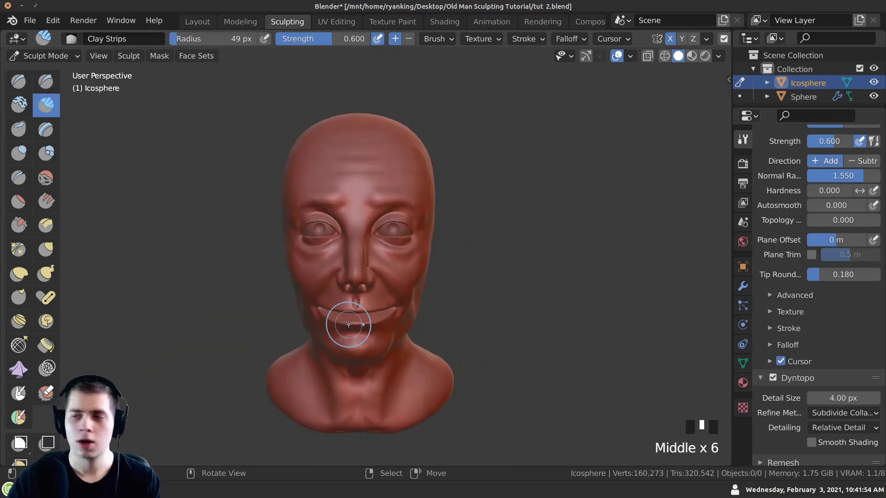
pyautogui.moveTo(240, 289)
pyautogui.mouseDown(button='middle')
pyautogui.moveTo(266, 304)
pyautogui.moveTo(283, 286)
pyautogui.moveTo(361, 287)
pyautogui.moveTo(421, 310)
pyautogui.mouseUp(button='middle')
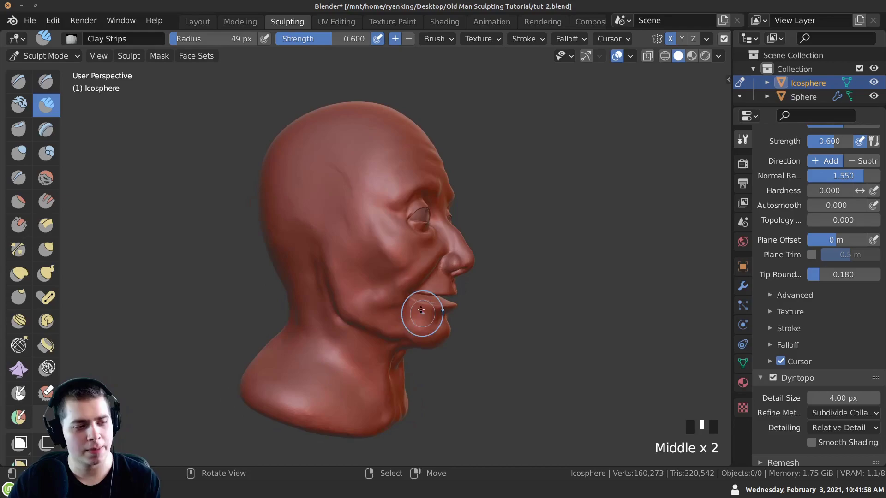
# Step: Start the ear's shape on the side of the head using the Draw brush with a 38 px radius
pyautogui.click(19, 83)
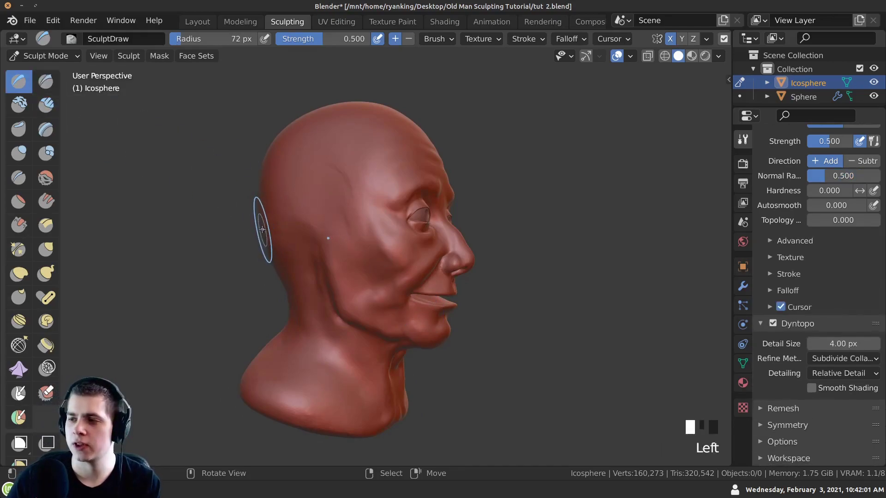
pyautogui.moveTo(270, 248); pyautogui.dragTo(438, 198, button='middle')
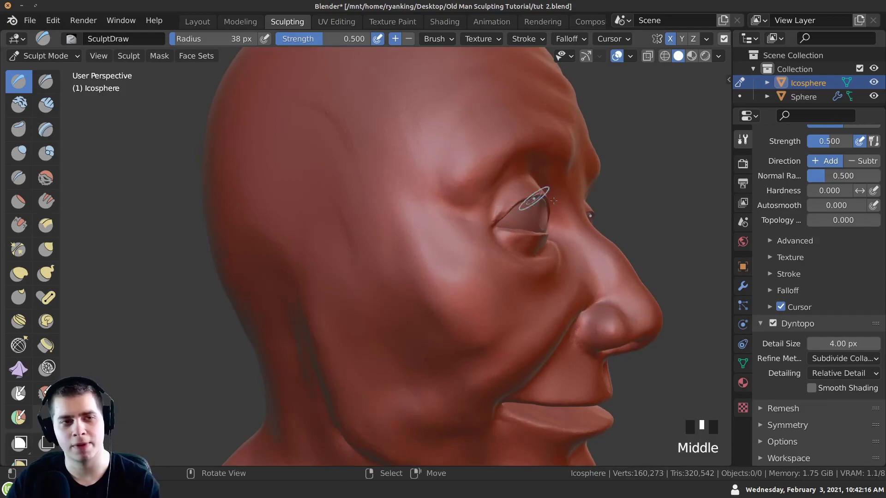
pyautogui.moveTo(304, 234); pyautogui.dragTo(375, 197, button='middle')
pyautogui.moveTo(374, 203)
pyautogui.mouseDown()
pyautogui.moveTo(332, 200)
pyautogui.moveTo(356, 198)
pyautogui.mouseUp()
pyautogui.moveTo(356, 197)
pyautogui.mouseDown(button='middle')
pyautogui.moveTo(336, 243)
pyautogui.moveTo(381, 279)
pyautogui.mouseUp(button='middle')
pyautogui.moveTo(386, 280); pyautogui.dragTo(379, 269)
pyautogui.moveTo(376, 259)
pyautogui.keyDown('ctrl'); pyautogui.mouseDown(button='middle')
pyautogui.moveTo(358, 285)
pyautogui.moveTo(358, 236)
pyautogui.mouseUp(button='middle'); pyautogui.keyUp('ctrl')
pyautogui.keyDown('shift'); pyautogui.moveTo(359, 236); pyautogui.dragTo(372, 249); pyautogui.keyUp('shift')
pyautogui.keyDown('ctrl'); pyautogui.moveTo(376, 254); pyautogui.dragTo(397, 297, button='middle'); pyautogui.keyUp('ctrl')
pyautogui.keyDown('shift'); pyautogui.moveTo(384, 272); pyautogui.dragTo(380, 256); pyautogui.keyUp('shift')
pyautogui.keyDown('shift'); pyautogui.moveTo(380, 255); pyautogui.dragTo(380, 259); pyautogui.keyUp('shift')
pyautogui.moveTo(383, 261)
pyautogui.mouseDown(button='middle')
pyautogui.moveTo(368, 262)
pyautogui.moveTo(386, 259)
pyautogui.mouseUp(button='middle')
pyautogui.keyDown('shift'); pyautogui.moveTo(387, 256); pyautogui.dragTo(390, 243); pyautogui.keyUp('shift')
# Step: Raise the ear's outer rim with the Draw brush, from the top curve down along the back edge
pyautogui.moveTo(354, 138)
pyautogui.keyDown('ctrl'); pyautogui.mouseDown(button='middle')
pyautogui.moveTo(355, 152)
pyautogui.moveTo(355, 138)
pyautogui.mouseUp(button='middle'); pyautogui.keyUp('ctrl')
pyautogui.moveTo(367, 150); pyautogui.dragTo(350, 164)
pyautogui.moveTo(362, 143)
pyautogui.keyDown('ctrl'); pyautogui.mouseDown(button='middle')
pyautogui.moveTo(352, 204)
pyautogui.moveTo(333, 233)
pyautogui.mouseUp(button='middle'); pyautogui.keyUp('ctrl')
pyautogui.moveTo(369, 214)
pyautogui.mouseDown()
pyautogui.moveTo(339, 211)
pyautogui.moveTo(325, 238)
pyautogui.mouseUp()
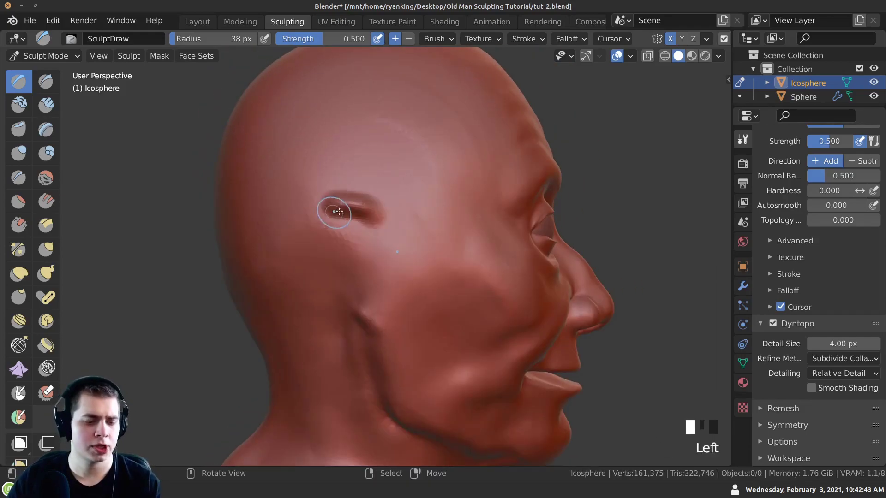
pyautogui.moveTo(329, 221); pyautogui.dragTo(325, 252)
pyautogui.moveTo(331, 265); pyautogui.dragTo(338, 257, button='middle')
pyautogui.moveTo(329, 240); pyautogui.dragTo(342, 277)
pyautogui.moveTo(345, 272); pyautogui.dragTo(348, 266, button='middle')
pyautogui.moveTo(335, 238); pyautogui.dragTo(344, 268)
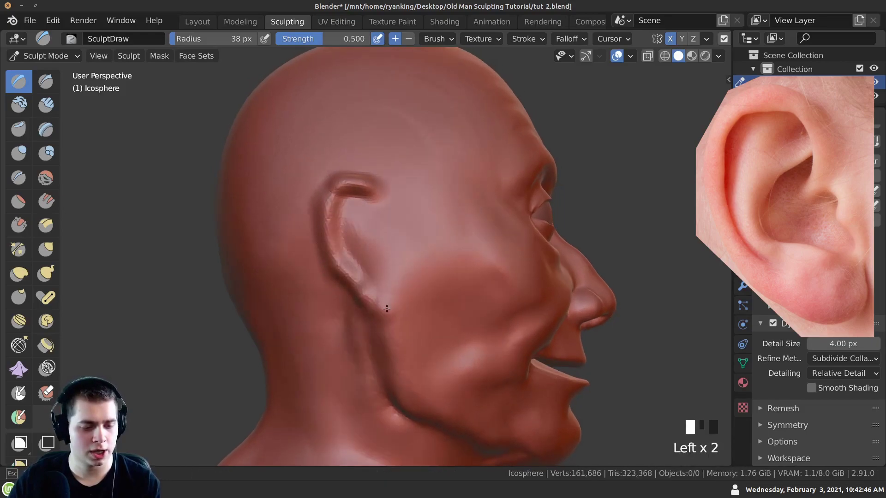
# Step: Add the earlobe at the lower end of the rim and build up the ear's upper and back edges
pyautogui.keyDown('ctrl'); pyautogui.moveTo(386, 308); pyautogui.dragTo(382, 300, button='middle'); pyautogui.keyUp('ctrl')
pyautogui.moveTo(382, 299); pyautogui.dragTo(391, 310)
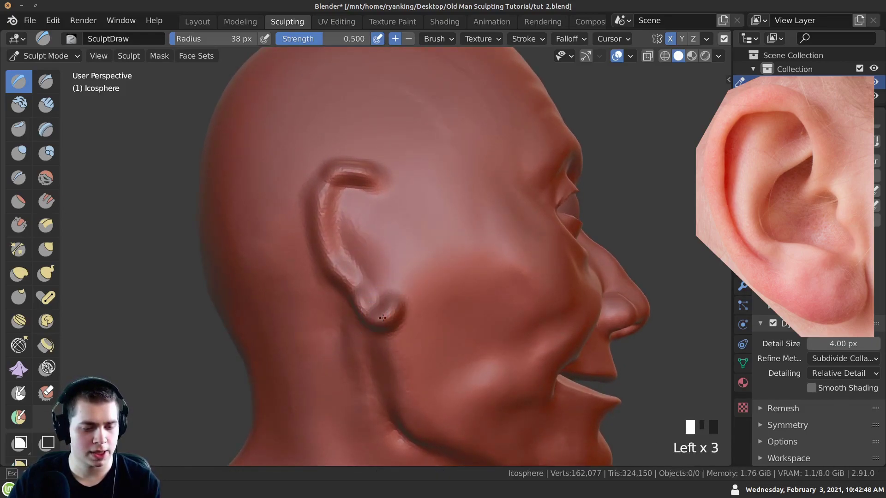
pyautogui.moveTo(343, 279); pyautogui.dragTo(326, 234)
pyautogui.keyDown('shift'); pyautogui.moveTo(312, 227); pyautogui.dragTo(317, 251, button='middle'); pyautogui.keyUp('shift')
pyautogui.moveTo(329, 209)
pyautogui.mouseDown()
pyautogui.moveTo(363, 201)
pyautogui.moveTo(390, 215)
pyautogui.mouseUp()
pyautogui.moveTo(334, 204)
pyautogui.keyDown('ctrl'); pyautogui.mouseDown(button='middle')
pyautogui.moveTo(326, 241)
pyautogui.moveTo(320, 221)
pyautogui.mouseUp(button='middle'); pyautogui.keyUp('ctrl')
pyautogui.moveTo(321, 221); pyautogui.dragTo(321, 267)
pyautogui.moveTo(382, 324); pyautogui.dragTo(386, 335)
pyautogui.moveTo(386, 335); pyautogui.dragTo(452, 313, button='middle')
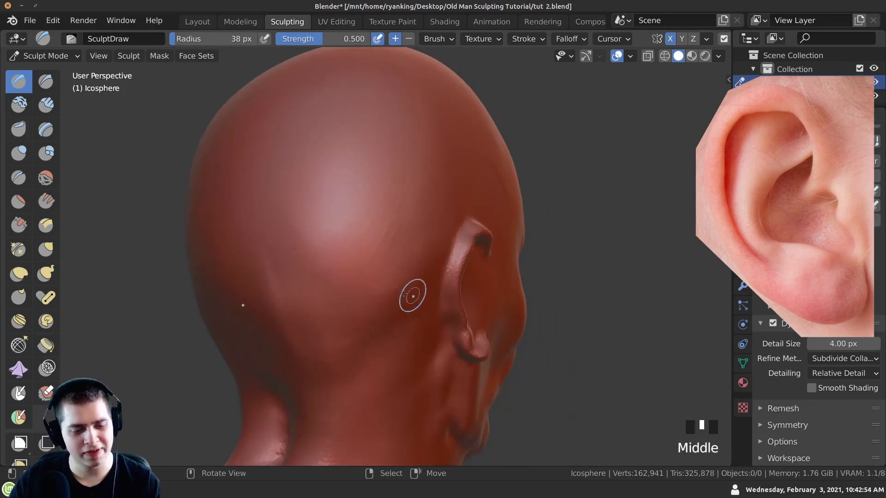
# Step: Thicken the ear's outer rim along the top and back and extend it down into the lobe
pyautogui.moveTo(409, 294); pyautogui.dragTo(355, 282, button='middle')
pyautogui.moveTo(369, 280); pyautogui.dragTo(350, 272, button='middle')
pyautogui.moveTo(369, 225)
pyautogui.mouseDown()
pyautogui.moveTo(387, 222)
pyautogui.moveTo(417, 235)
pyautogui.mouseUp()
pyautogui.moveTo(384, 227); pyautogui.dragTo(360, 223, button='middle')
pyautogui.moveTo(360, 225); pyautogui.dragTo(348, 243)
pyautogui.moveTo(346, 240); pyautogui.dragTo(342, 272)
pyautogui.moveTo(342, 272); pyautogui.dragTo(335, 243, button='middle')
pyautogui.moveTo(356, 299); pyautogui.dragTo(369, 289)
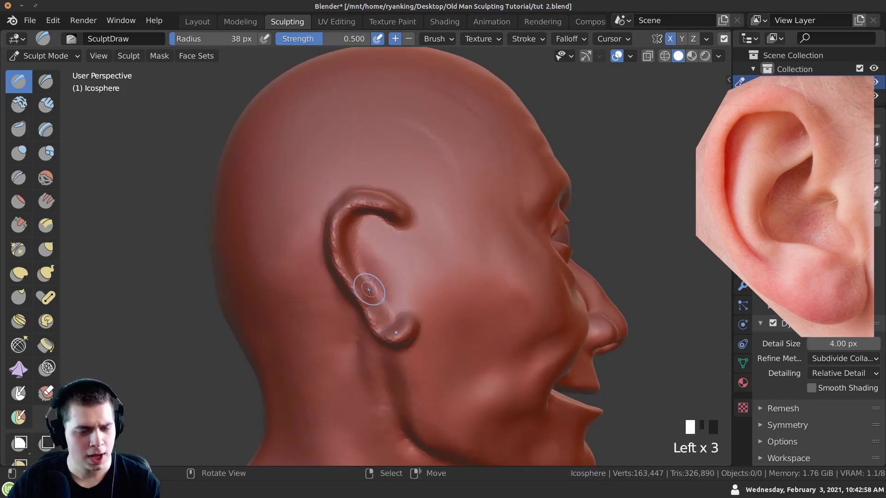
pyautogui.moveTo(356, 254)
pyautogui.mouseDown(button='middle')
pyautogui.moveTo(336, 282)
pyautogui.moveTo(367, 270)
pyautogui.moveTo(382, 295)
pyautogui.mouseUp(button='middle')
pyautogui.moveTo(383, 295); pyautogui.dragTo(394, 323, button='middle')
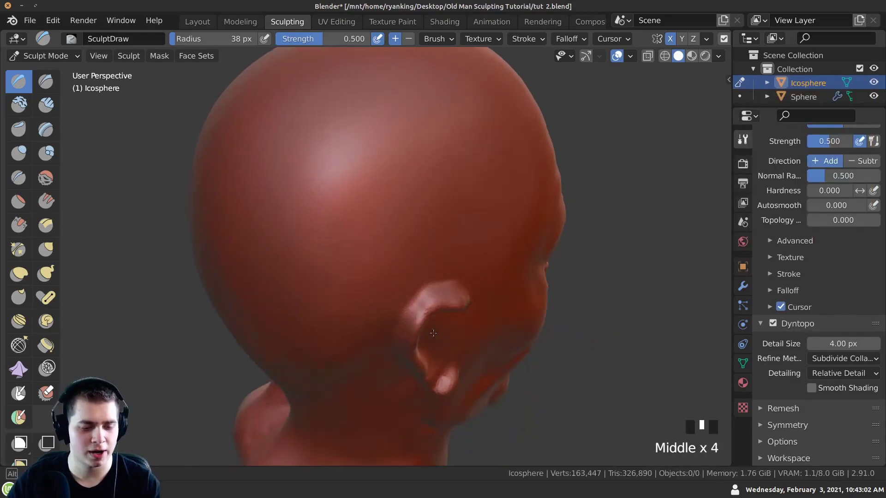
# Step: Try to raise the ear's rim and lobe further with the Draw brush, and undo the strokes
pyautogui.keyDown('ctrl'); pyautogui.moveTo(429, 378); pyautogui.dragTo(446, 337, button='middle'); pyautogui.keyUp('ctrl')
pyautogui.keyDown('ctrl'); pyautogui.moveTo(458, 336); pyautogui.dragTo(454, 357); pyautogui.keyUp('ctrl')
pyautogui.moveTo(445, 339); pyautogui.dragTo(353, 212, button='middle')
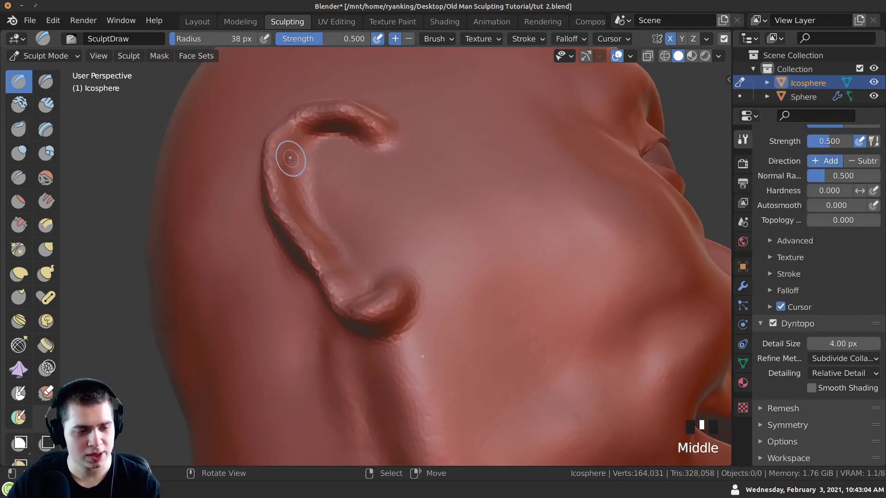
pyautogui.moveTo(291, 159); pyautogui.dragTo(388, 253, button='middle')
pyautogui.hotkey('ctrl', 'z')
# Step: Open the advanced settings of the Draw brush
pyautogui.moveTo(439, 286); pyautogui.dragTo(423, 275, button='middle')
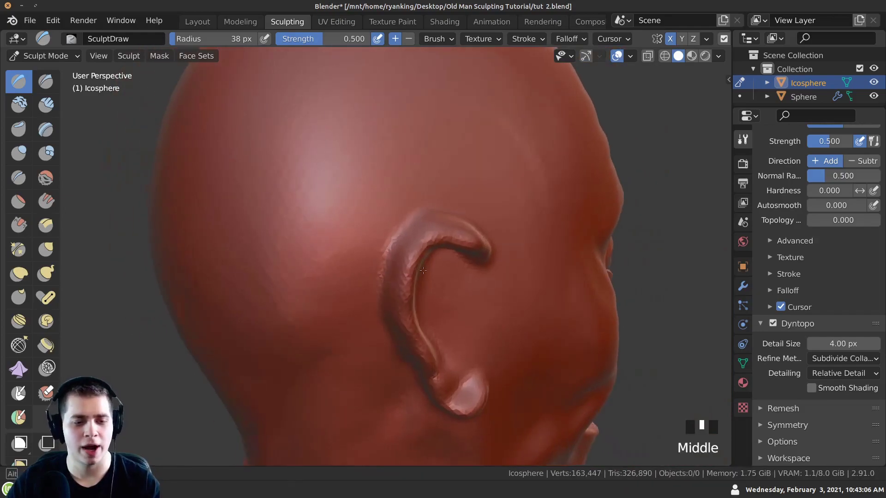
pyautogui.click(433, 40)
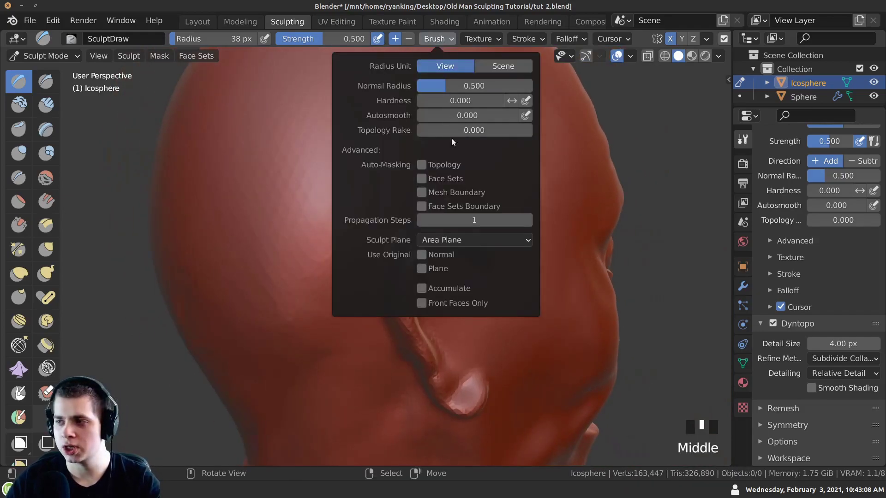
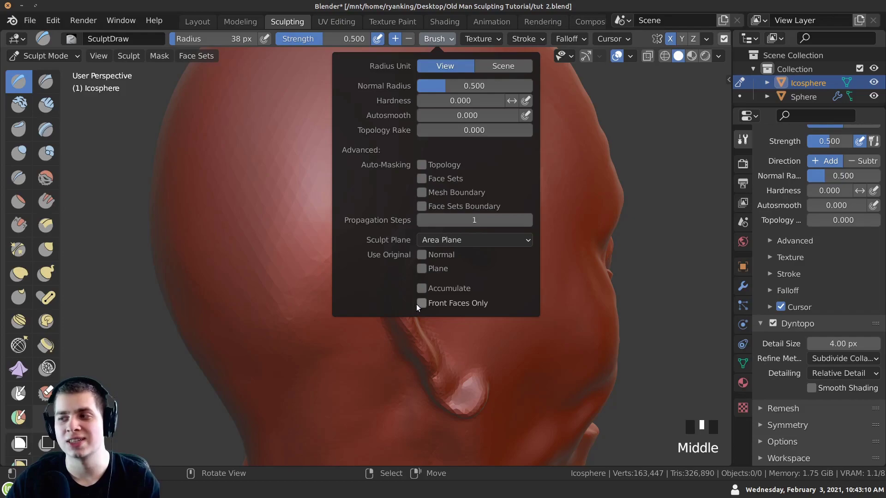
# Step: Turn on Front Faces Only for the Draw brush and add strokes along the ear's back rim
pyautogui.moveTo(302, 261)
pyautogui.mouseDown(button='middle')
pyautogui.moveTo(336, 247)
pyautogui.moveTo(450, 326)
pyautogui.moveTo(415, 236)
pyautogui.mouseUp(button='middle')
pyautogui.moveTo(388, 200); pyautogui.dragTo(341, 193, button='middle')
pyautogui.keyDown('ctrl'); pyautogui.moveTo(341, 193); pyautogui.dragTo(322, 168, button='middle'); pyautogui.keyUp('ctrl')
pyautogui.keyDown('ctrl'); pyautogui.moveTo(321, 168); pyautogui.dragTo(319, 190); pyautogui.keyUp('ctrl')
pyautogui.moveTo(320, 192); pyautogui.dragTo(442, 293, button='middle')
pyautogui.keyDown('ctrl'); pyautogui.click(512, 320); pyautogui.keyUp('ctrl')
pyautogui.moveTo(459, 336); pyautogui.dragTo(348, 249, button='middle')
pyautogui.moveTo(348, 249)
pyautogui.mouseDown(button='middle')
pyautogui.moveTo(328, 227)
pyautogui.moveTo(308, 228)
pyautogui.moveTo(353, 237)
pyautogui.mouseUp(button='middle')
pyautogui.keyDown('shift'); pyautogui.moveTo(357, 277); pyautogui.dragTo(350, 272); pyautogui.keyUp('shift')
pyautogui.moveTo(353, 275); pyautogui.dragTo(337, 267, button='middle')
pyautogui.moveTo(314, 272)
pyautogui.mouseDown()
pyautogui.moveTo(328, 223)
pyautogui.moveTo(372, 209)
pyautogui.moveTo(411, 236)
pyautogui.mouseUp()
pyautogui.click(434, 39)
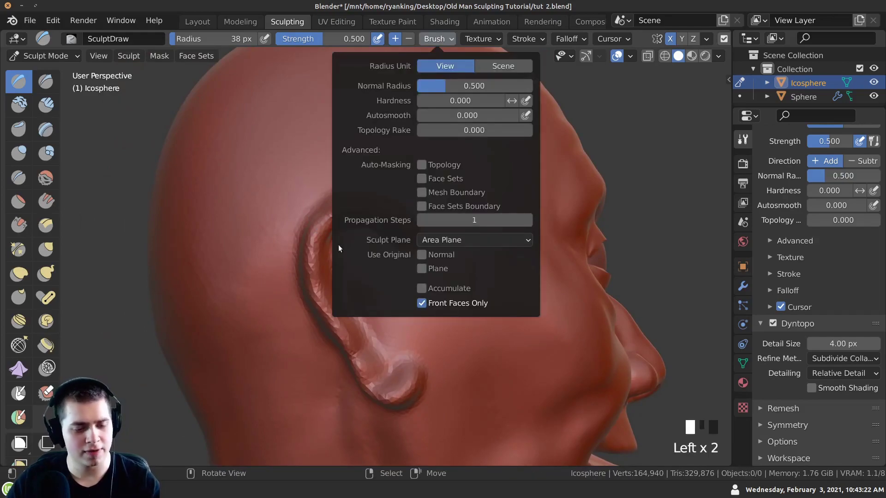
# Step: Build up the ear's back and upper rim with the Draw brush and smooth the ridge down toward the lobe
pyautogui.keyDown('ctrl'); pyautogui.moveTo(277, 219); pyautogui.dragTo(285, 235, button='middle'); pyautogui.keyUp('ctrl')
pyautogui.moveTo(300, 226)
pyautogui.mouseDown(button='middle')
pyautogui.moveTo(334, 217)
pyautogui.moveTo(330, 198)
pyautogui.mouseUp(button='middle')
pyautogui.moveTo(309, 228); pyautogui.dragTo(304, 252)
pyautogui.keyDown('shift'); pyautogui.moveTo(304, 252); pyautogui.dragTo(305, 261, button='middle'); pyautogui.keyUp('shift')
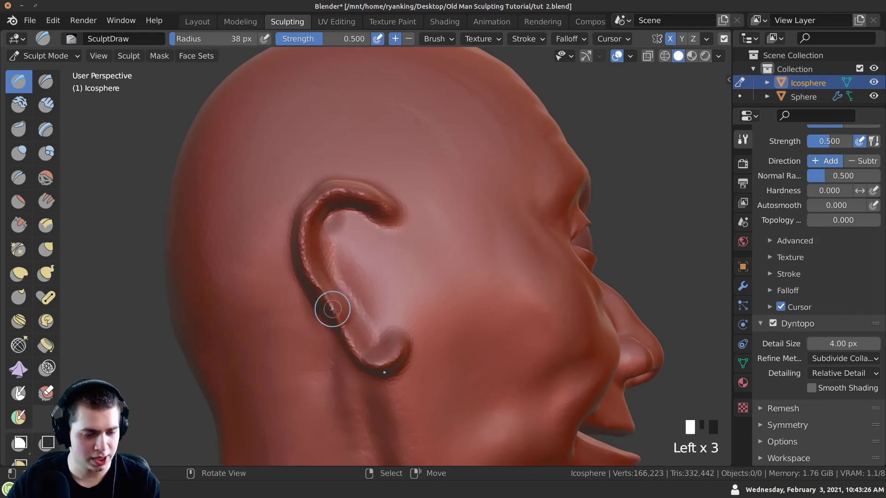
pyautogui.moveTo(294, 212); pyautogui.dragTo(304, 206, button='middle')
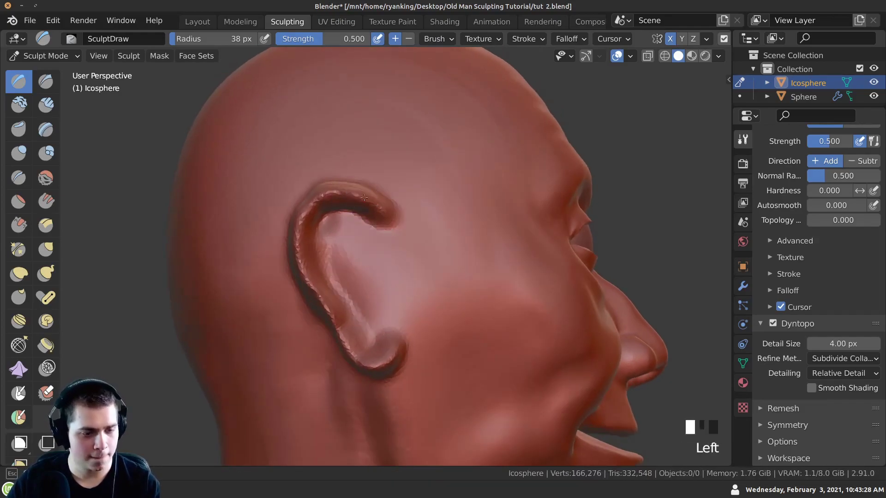
pyautogui.moveTo(323, 198); pyautogui.dragTo(335, 188, button='middle')
pyautogui.moveTo(351, 236); pyautogui.dragTo(368, 273)
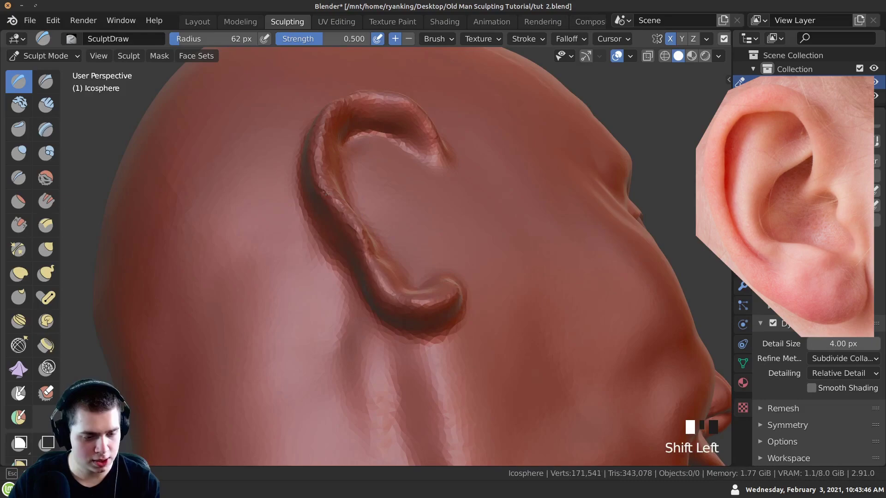
pyautogui.keyDown('shift'); pyautogui.moveTo(330, 200); pyautogui.dragTo(353, 281, button='middle'); pyautogui.keyUp('shift')
pyautogui.moveTo(399, 150); pyautogui.dragTo(272, 138, button='middle')
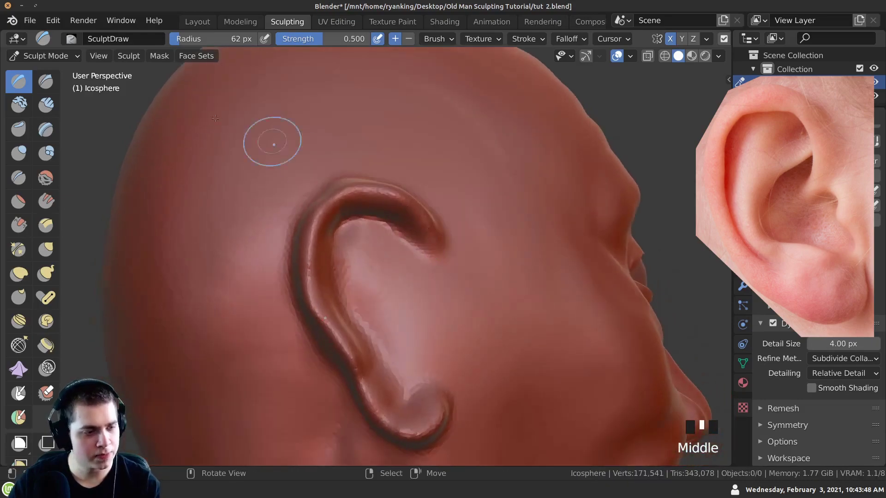
# Step: Add Clay Strips strokes with a 49 px brush along the upper back part of the ear rim
pyautogui.click(46, 105)
pyautogui.moveTo(340, 206)
pyautogui.mouseDown(button='middle')
pyautogui.moveTo(382, 224)
pyautogui.moveTo(339, 267)
pyautogui.mouseUp(button='middle')
pyautogui.keyDown('shift'); pyautogui.moveTo(336, 257); pyautogui.dragTo(375, 249); pyautogui.keyUp('shift')
pyautogui.moveTo(342, 267); pyautogui.dragTo(225, 226, button='middle')
pyautogui.moveTo(225, 225); pyautogui.dragTo(221, 295)
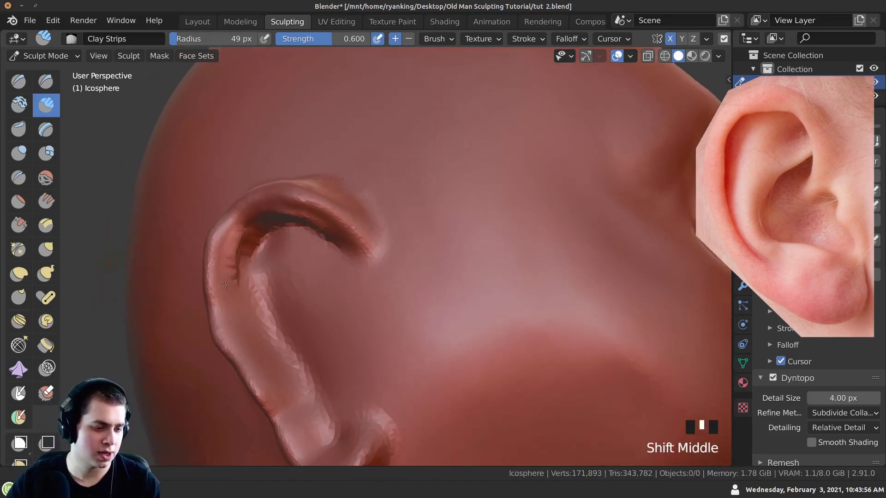
# Step: Extend the Clay Strips buildup down the ear's back rim toward the lobe
pyautogui.keyDown('shift'); pyautogui.moveTo(219, 247); pyautogui.dragTo(214, 231, button='middle'); pyautogui.keyUp('shift')
pyautogui.moveTo(213, 230); pyautogui.dragTo(222, 291)
pyautogui.keyDown('shift'); pyautogui.moveTo(222, 290); pyautogui.dragTo(215, 237, button='middle'); pyautogui.keyUp('shift')
pyautogui.moveTo(215, 233)
pyautogui.mouseDown()
pyautogui.moveTo(207, 198)
pyautogui.moveTo(225, 305)
pyautogui.mouseUp()
pyautogui.keyDown('shift'); pyautogui.moveTo(226, 306); pyautogui.dragTo(212, 263, button='middle'); pyautogui.keyUp('shift')
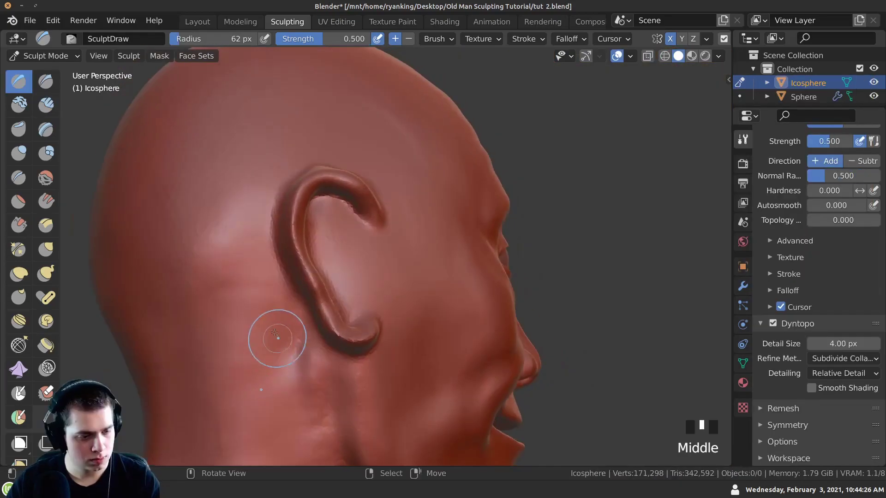
pyautogui.keyDown('ctrl'); pyautogui.moveTo(273, 340); pyautogui.dragTo(231, 287, button='middle'); pyautogui.keyUp('ctrl')
pyautogui.moveTo(235, 326)
pyautogui.mouseDown(button='middle')
pyautogui.moveTo(237, 366)
pyautogui.moveTo(332, 304)
pyautogui.moveTo(322, 288)
pyautogui.moveTo(263, 288)
pyautogui.mouseUp(button='middle')
# Step: Reshape the ear's rim and outline with the Grab brush, adjusting it from several angles
pyautogui.press('g')
pyautogui.moveTo(262, 288)
pyautogui.keyDown('shift'); pyautogui.mouseDown(button='middle')
pyautogui.moveTo(297, 295)
pyautogui.moveTo(288, 268)
pyautogui.mouseUp(button='middle'); pyautogui.keyUp('shift')
pyautogui.moveTo(289, 268)
pyautogui.mouseDown(button='middle')
pyautogui.moveTo(231, 279)
pyautogui.moveTo(249, 266)
pyautogui.mouseUp(button='middle')
pyautogui.moveTo(272, 280); pyautogui.dragTo(276, 277)
pyautogui.moveTo(276, 276); pyautogui.dragTo(274, 254, button='middle')
pyautogui.moveTo(274, 255); pyautogui.dragTo(271, 261)
pyautogui.moveTo(277, 258)
pyautogui.keyDown('shift'); pyautogui.mouseDown(button='middle')
pyautogui.moveTo(286, 231)
pyautogui.moveTo(332, 307)
pyautogui.moveTo(346, 312)
pyautogui.mouseUp(button='middle'); pyautogui.keyUp('shift')
pyautogui.moveTo(346, 311)
pyautogui.keyDown('ctrl'); pyautogui.mouseDown(button='middle')
pyautogui.moveTo(348, 300)
pyautogui.moveTo(317, 299)
pyautogui.moveTo(351, 284)
pyautogui.moveTo(364, 300)
pyautogui.moveTo(362, 251)
pyautogui.moveTo(392, 185)
pyautogui.mouseUp(button='middle'); pyautogui.keyUp('ctrl')
pyautogui.doubleClick(348, 300)
pyautogui.moveTo(392, 185); pyautogui.dragTo(398, 177)
pyautogui.moveTo(398, 178)
pyautogui.keyDown('ctrl'); pyautogui.mouseDown(button='middle')
pyautogui.moveTo(398, 162)
pyautogui.moveTo(378, 277)
pyautogui.mouseUp(button='middle'); pyautogui.keyUp('ctrl')
pyautogui.moveTo(378, 276); pyautogui.dragTo(385, 294)
pyautogui.moveTo(386, 295)
pyautogui.mouseDown(button='middle')
pyautogui.moveTo(448, 261)
pyautogui.moveTo(327, 277)
pyautogui.moveTo(350, 257)
pyautogui.moveTo(413, 321)
pyautogui.moveTo(406, 364)
pyautogui.moveTo(378, 273)
pyautogui.moveTo(340, 263)
pyautogui.moveTo(296, 233)
pyautogui.moveTo(354, 266)
pyautogui.mouseUp(button='middle')
# Step: Fill the hollow inside the ear with Clay Strips and smooth it into the rim
pyautogui.click(45, 105)
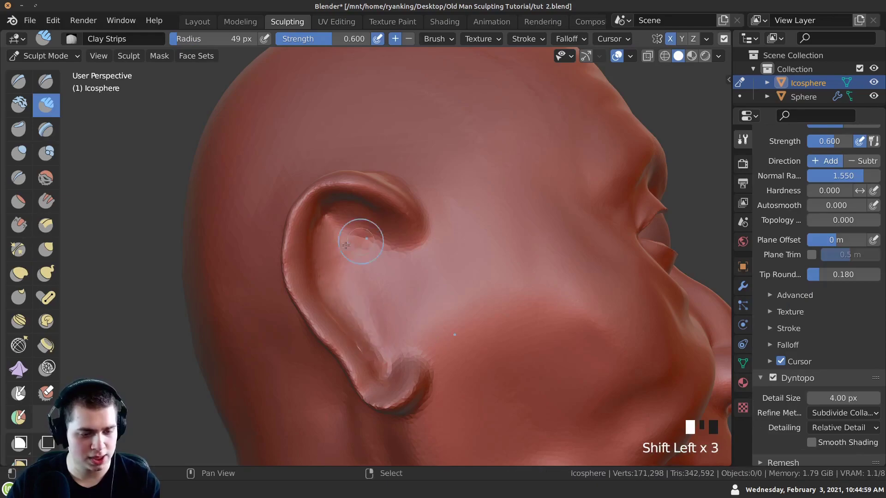
pyautogui.keyDown('shift'); pyautogui.moveTo(327, 276); pyautogui.dragTo(330, 277); pyautogui.keyUp('shift')
pyautogui.moveTo(330, 277)
pyautogui.mouseDown(button='middle')
pyautogui.moveTo(498, 322)
pyautogui.moveTo(390, 287)
pyautogui.moveTo(253, 224)
pyautogui.mouseUp(button='middle')
pyautogui.keyDown('ctrl'); pyautogui.moveTo(378, 295); pyautogui.dragTo(380, 277); pyautogui.keyUp('ctrl')
pyautogui.keyDown('ctrl'); pyautogui.moveTo(392, 318); pyautogui.dragTo(400, 287); pyautogui.keyUp('ctrl')
pyautogui.moveTo(378, 323)
pyautogui.mouseDown(button='middle')
pyautogui.moveTo(363, 261)
pyautogui.moveTo(366, 270)
pyautogui.moveTo(396, 237)
pyautogui.mouseUp(button='middle')
pyautogui.keyDown('ctrl'); pyautogui.moveTo(387, 216); pyautogui.dragTo(368, 223); pyautogui.keyUp('ctrl')
pyautogui.moveTo(355, 244)
pyautogui.mouseDown(button='middle')
pyautogui.moveTo(368, 235)
pyautogui.moveTo(356, 277)
pyautogui.mouseUp(button='middle')
pyautogui.keyDown('ctrl'); pyautogui.moveTo(362, 260); pyautogui.dragTo(318, 267); pyautogui.keyUp('ctrl')
pyautogui.keyDown('ctrl'); pyautogui.moveTo(307, 272); pyautogui.dragTo(301, 250, button='middle'); pyautogui.keyUp('ctrl')
pyautogui.keyDown('ctrl'); pyautogui.moveTo(401, 245); pyautogui.dragTo(407, 248); pyautogui.keyUp('ctrl')
pyautogui.moveTo(397, 252); pyautogui.dragTo(443, 245, button='middle')
# Step: Set the Draw brush radius to 39 px and start carving a groove behind the ear
pyautogui.click(20, 82)
pyautogui.keyDown('ctrl'); pyautogui.moveTo(302, 217); pyautogui.dragTo(365, 257, button='middle'); pyautogui.keyUp('ctrl')
pyautogui.press('f')
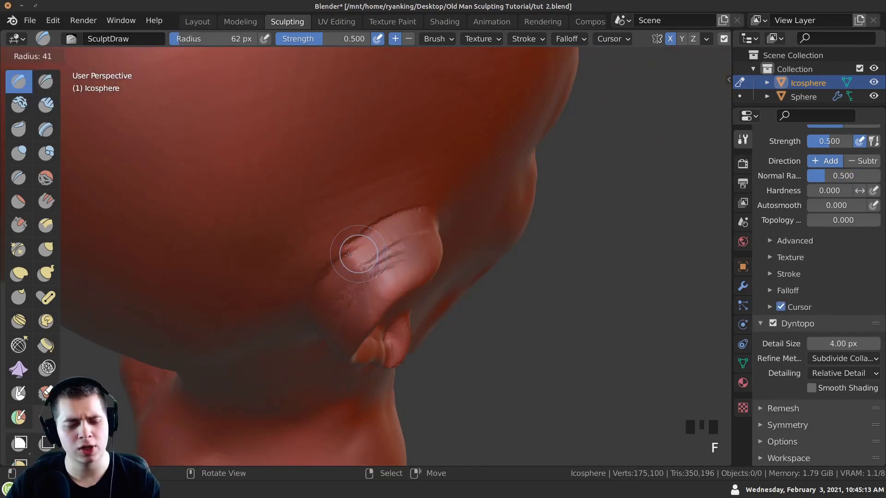
pyautogui.keyDown('ctrl'); pyautogui.click(357, 254); pyautogui.keyUp('ctrl')
pyautogui.keyDown('ctrl'); pyautogui.moveTo(375, 245); pyautogui.dragTo(310, 268, button='middle'); pyautogui.keyUp('ctrl')
pyautogui.keyDown('ctrl'); pyautogui.moveTo(410, 258); pyautogui.dragTo(414, 263); pyautogui.keyUp('ctrl')
pyautogui.keyDown('ctrl'); pyautogui.moveTo(397, 266); pyautogui.dragTo(388, 286, button='middle'); pyautogui.keyUp('ctrl')
pyautogui.keyDown('ctrl'); pyautogui.moveTo(332, 267); pyautogui.dragTo(399, 256); pyautogui.keyUp('ctrl')
pyautogui.moveTo(383, 285)
pyautogui.mouseDown(button='middle')
pyautogui.moveTo(366, 241)
pyautogui.moveTo(386, 222)
pyautogui.moveTo(368, 247)
pyautogui.moveTo(372, 229)
pyautogui.moveTo(367, 243)
pyautogui.moveTo(356, 235)
pyautogui.mouseUp(button='middle')
pyautogui.keyDown('ctrl'); pyautogui.click(357, 236); pyautogui.keyUp('ctrl')
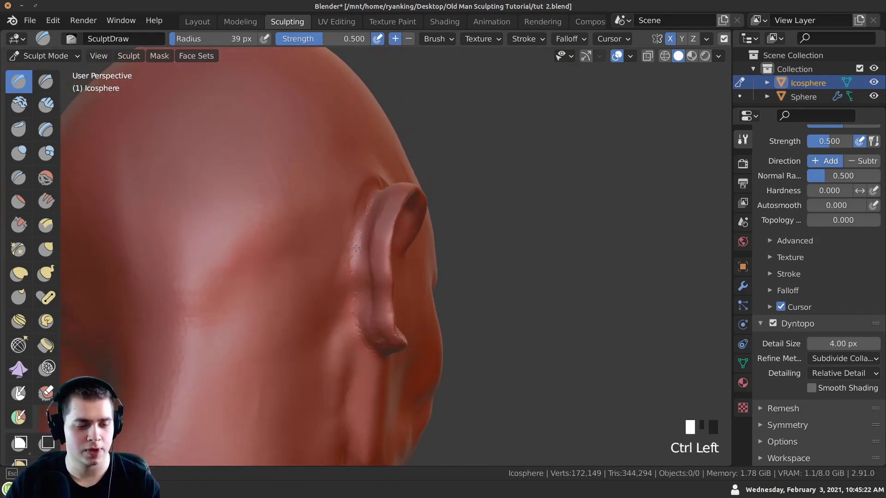
# Step: Carve the groove behind the ear down and around the back of the lobe
pyautogui.moveTo(356, 294); pyautogui.dragTo(364, 288, button='middle')
pyautogui.keyDown('ctrl'); pyautogui.moveTo(365, 288); pyautogui.dragTo(376, 256, button='middle'); pyautogui.keyUp('ctrl')
pyautogui.keyDown('ctrl'); pyautogui.moveTo(368, 295); pyautogui.dragTo(385, 311); pyautogui.keyUp('ctrl')
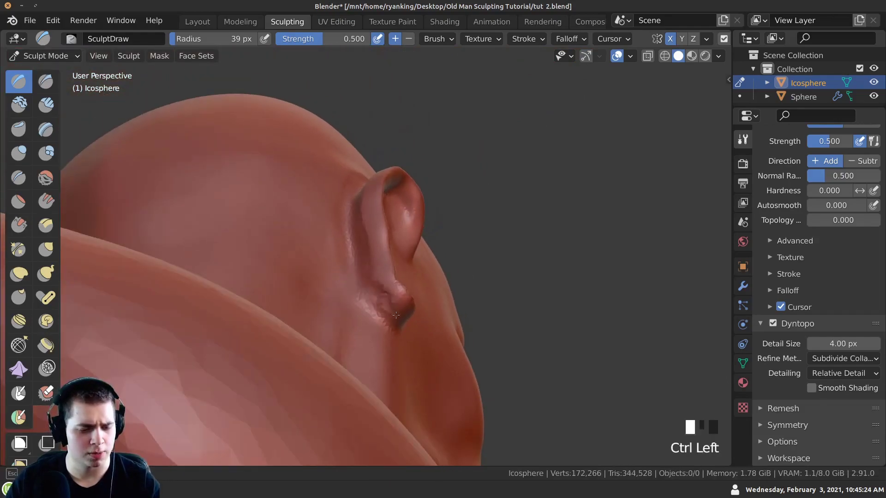
pyautogui.moveTo(385, 311); pyautogui.dragTo(374, 300, button='middle')
pyautogui.keyDown('ctrl'); pyautogui.moveTo(371, 298); pyautogui.dragTo(377, 302); pyautogui.keyUp('ctrl')
pyautogui.keyDown('ctrl'); pyautogui.moveTo(377, 302); pyautogui.dragTo(402, 312, button='middle'); pyautogui.keyUp('ctrl')
pyautogui.moveTo(345, 286); pyautogui.dragTo(354, 249, button='middle')
pyautogui.keyDown('ctrl'); pyautogui.moveTo(354, 249); pyautogui.dragTo(357, 272); pyautogui.keyUp('ctrl')
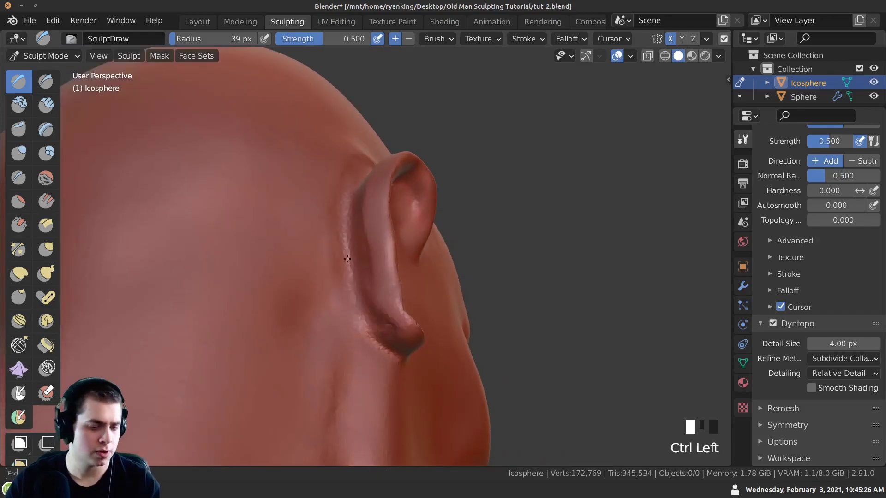
# Step: Deepen the groove along the upper back of the ear where it meets the skull
pyautogui.moveTo(358, 272); pyautogui.dragTo(359, 263, button='middle')
pyautogui.keyDown('ctrl'); pyautogui.moveTo(359, 262); pyautogui.dragTo(360, 245); pyautogui.keyUp('ctrl')
pyautogui.moveTo(359, 245)
pyautogui.mouseDown(button='middle')
pyautogui.moveTo(372, 239)
pyautogui.moveTo(364, 245)
pyautogui.mouseUp(button='middle')
pyautogui.keyDown('ctrl'); pyautogui.moveTo(363, 235); pyautogui.dragTo(357, 263); pyautogui.keyUp('ctrl')
pyautogui.moveTo(357, 263)
pyautogui.mouseDown(button='middle')
pyautogui.moveTo(345, 218)
pyautogui.moveTo(378, 230)
pyautogui.moveTo(364, 233)
pyautogui.mouseUp(button='middle')
pyautogui.keyDown('ctrl'); pyautogui.moveTo(369, 235); pyautogui.dragTo(363, 245); pyautogui.keyUp('ctrl')
pyautogui.moveTo(359, 235); pyautogui.dragTo(339, 245, button='middle')
pyautogui.keyDown('ctrl'); pyautogui.moveTo(344, 247); pyautogui.dragTo(364, 240); pyautogui.keyUp('ctrl')
pyautogui.moveTo(365, 240); pyautogui.dragTo(339, 237, button='middle')
pyautogui.keyDown('ctrl'); pyautogui.moveTo(339, 237); pyautogui.dragTo(360, 235); pyautogui.keyUp('ctrl')
pyautogui.moveTo(360, 236); pyautogui.dragTo(348, 238, button='middle')
# Step: Smooth the skin above and behind the ear where it joins the head
pyautogui.keyDown('ctrl'); pyautogui.moveTo(348, 238); pyautogui.dragTo(300, 235); pyautogui.keyUp('ctrl')
pyautogui.moveTo(302, 230); pyautogui.dragTo(312, 219, button='middle')
pyautogui.keyDown('shift'); pyautogui.moveTo(321, 210); pyautogui.dragTo(359, 206); pyautogui.keyUp('shift')
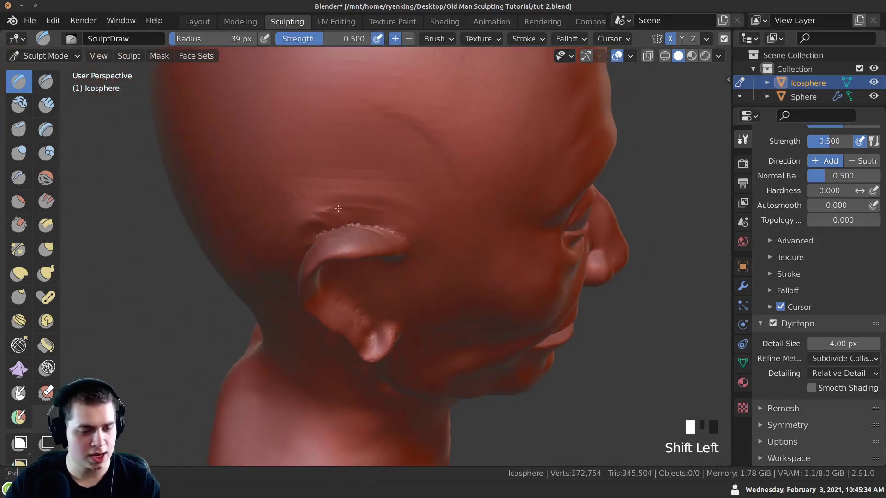
pyautogui.moveTo(295, 224)
pyautogui.mouseDown(button='middle')
pyautogui.moveTo(306, 256)
pyautogui.moveTo(322, 241)
pyautogui.moveTo(340, 245)
pyautogui.moveTo(315, 276)
pyautogui.moveTo(357, 259)
pyautogui.mouseUp(button='middle')
pyautogui.keyDown('shift'); pyautogui.moveTo(357, 258); pyautogui.dragTo(353, 277); pyautogui.keyUp('shift')
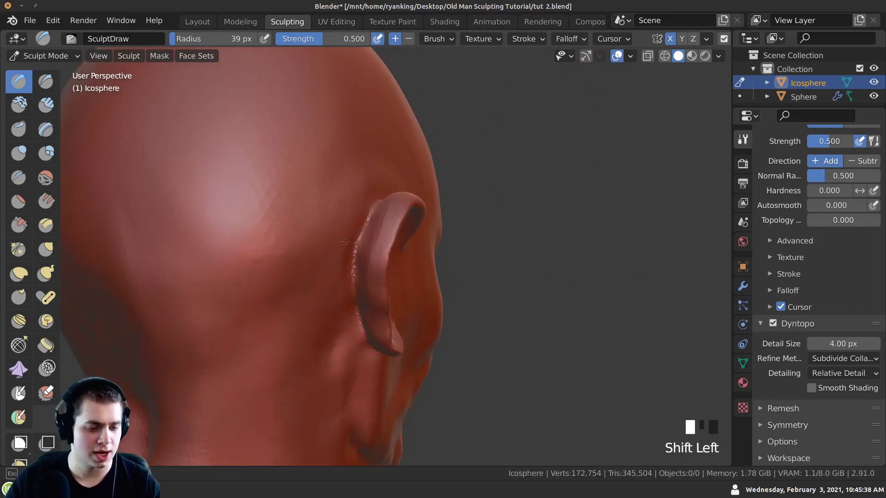
pyautogui.moveTo(353, 277); pyautogui.dragTo(343, 288, button='middle')
pyautogui.keyDown('shift'); pyautogui.moveTo(344, 288); pyautogui.dragTo(340, 311); pyautogui.keyUp('shift')
pyautogui.moveTo(340, 311); pyautogui.dragTo(354, 330, button='middle')
pyautogui.keyDown('shift'); pyautogui.moveTo(353, 334); pyautogui.dragTo(346, 309); pyautogui.keyUp('shift')
pyautogui.moveTo(347, 309); pyautogui.dragTo(355, 229, button='middle')
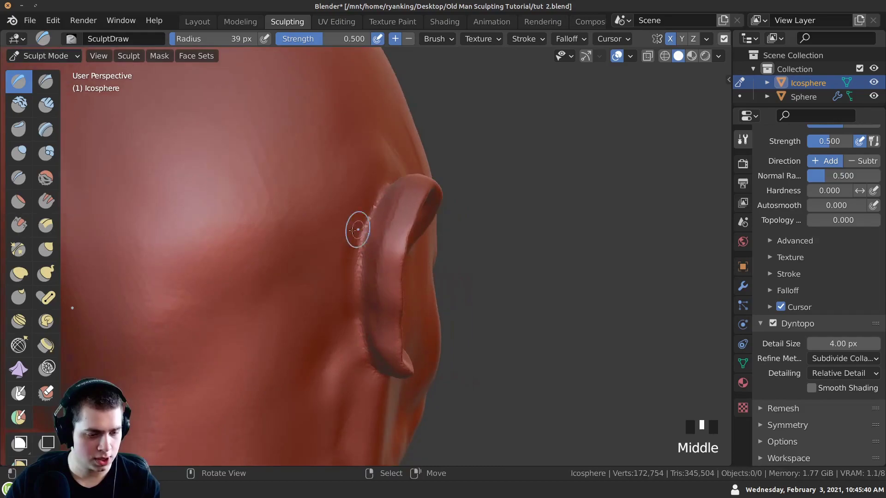
# Step: Sharpen the fold behind the ear and the lobe with the Crease brush at 0.250 strength
pyautogui.click(18, 177)
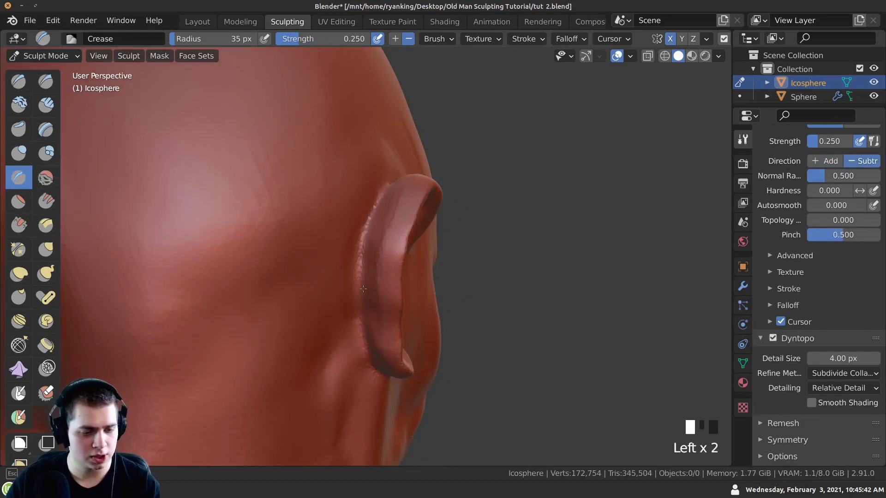
pyautogui.moveTo(359, 313); pyautogui.dragTo(365, 345)
pyautogui.moveTo(366, 345); pyautogui.dragTo(353, 330, button='middle')
pyautogui.moveTo(360, 303); pyautogui.dragTo(364, 335)
pyautogui.moveTo(369, 351); pyautogui.dragTo(367, 343, button='middle')
pyautogui.moveTo(364, 323); pyautogui.dragTo(376, 353)
pyautogui.moveTo(376, 353); pyautogui.dragTo(353, 269, button='middle')
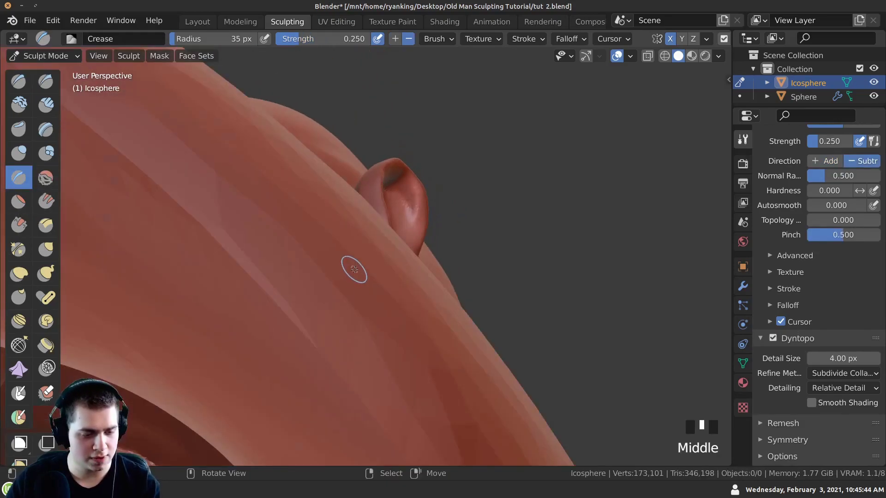
pyautogui.moveTo(369, 207); pyautogui.dragTo(390, 226)
pyautogui.moveTo(383, 231); pyautogui.dragTo(349, 298, button='middle')
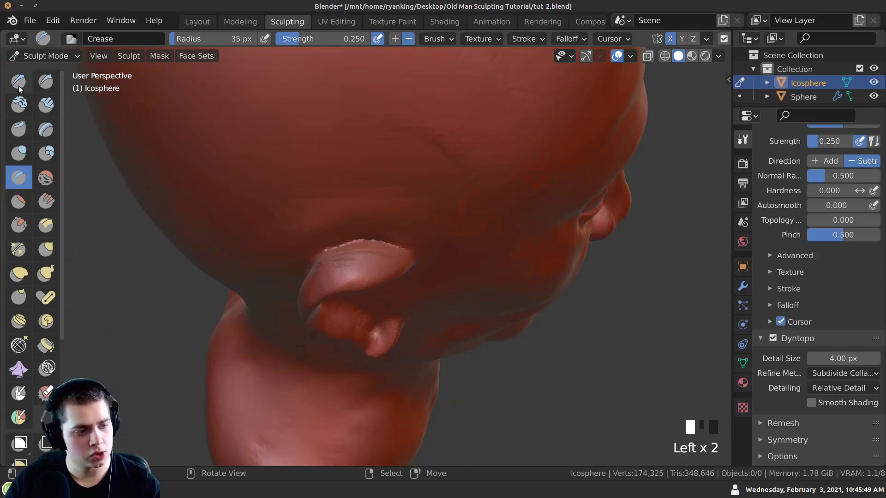
# Step: Rework the skin just behind the ear with the Draw brush and smooth it
pyautogui.click(18, 87)
pyautogui.moveTo(351, 240); pyautogui.dragTo(359, 275, button='middle')
pyautogui.moveTo(346, 266); pyautogui.dragTo(392, 265)
pyautogui.moveTo(339, 253); pyautogui.dragTo(331, 265, button='middle')
pyautogui.moveTo(330, 264); pyautogui.dragTo(364, 261)
pyautogui.moveTo(366, 259); pyautogui.dragTo(372, 276, button='middle')
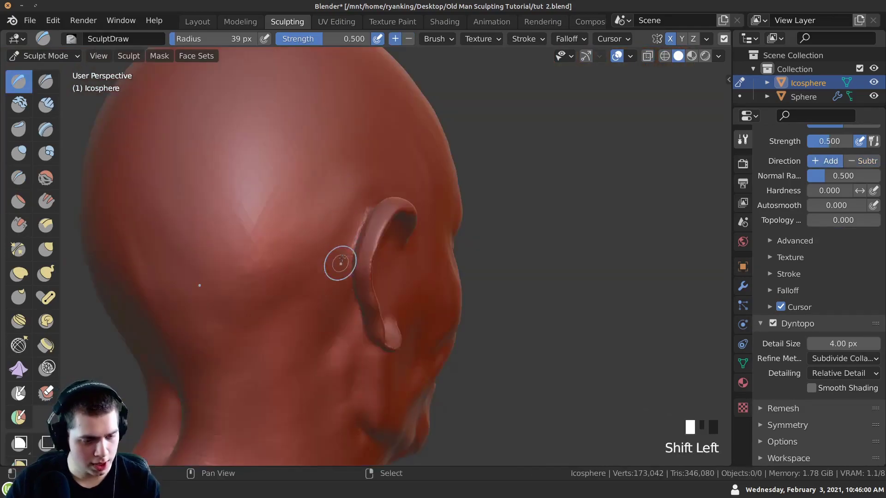
# Step: Refine and smooth the upper back surface of the ear with the Draw brush
pyautogui.keyDown('ctrl'); pyautogui.moveTo(353, 216); pyautogui.dragTo(367, 220, button='middle'); pyautogui.keyUp('ctrl')
pyautogui.keyDown('shift'); pyautogui.moveTo(351, 245); pyautogui.dragTo(362, 237); pyautogui.keyUp('shift')
pyautogui.moveTo(369, 245)
pyautogui.mouseDown(button='middle')
pyautogui.moveTo(379, 213)
pyautogui.moveTo(364, 277)
pyautogui.mouseUp(button='middle')
pyautogui.keyDown('shift'); pyautogui.moveTo(364, 272); pyautogui.dragTo(392, 236); pyautogui.keyUp('shift')
pyautogui.moveTo(397, 237)
pyautogui.mouseDown(button='middle')
pyautogui.moveTo(408, 211)
pyautogui.moveTo(378, 233)
pyautogui.moveTo(369, 222)
pyautogui.mouseUp(button='middle')
pyautogui.keyDown('shift'); pyautogui.moveTo(371, 212); pyautogui.dragTo(369, 240); pyautogui.keyUp('shift')
pyautogui.moveTo(374, 240); pyautogui.dragTo(358, 230, button='middle')
pyautogui.keyDown('shift'); pyautogui.moveTo(366, 213); pyautogui.dragTo(367, 254); pyautogui.keyUp('shift')
pyautogui.moveTo(367, 249); pyautogui.dragTo(353, 240, button='middle')
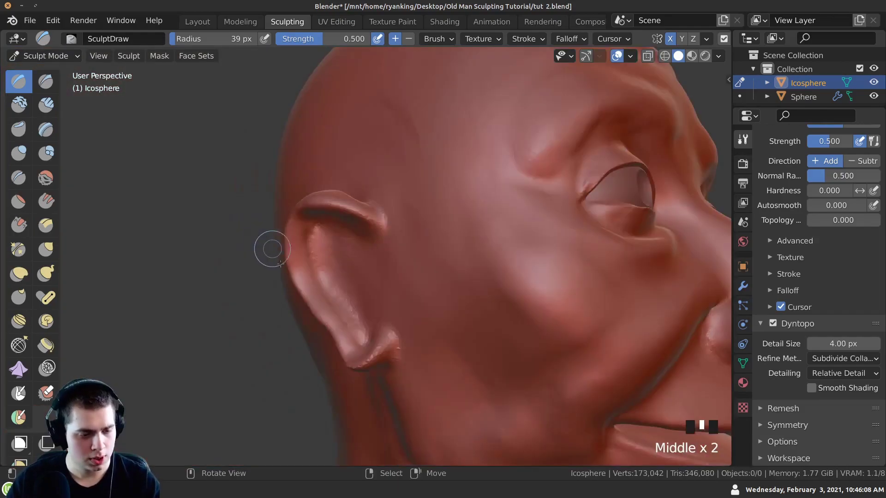
# Step: Refine the ear's upper front rim and outer edge as seen from the face side
pyautogui.moveTo(280, 264)
pyautogui.mouseDown(button='middle')
pyautogui.moveTo(297, 345)
pyautogui.moveTo(298, 221)
pyautogui.moveTo(351, 230)
pyautogui.moveTo(357, 242)
pyautogui.mouseUp(button='middle')
pyautogui.moveTo(392, 237); pyautogui.dragTo(407, 229)
pyautogui.moveTo(406, 226); pyautogui.dragTo(342, 204, button='middle')
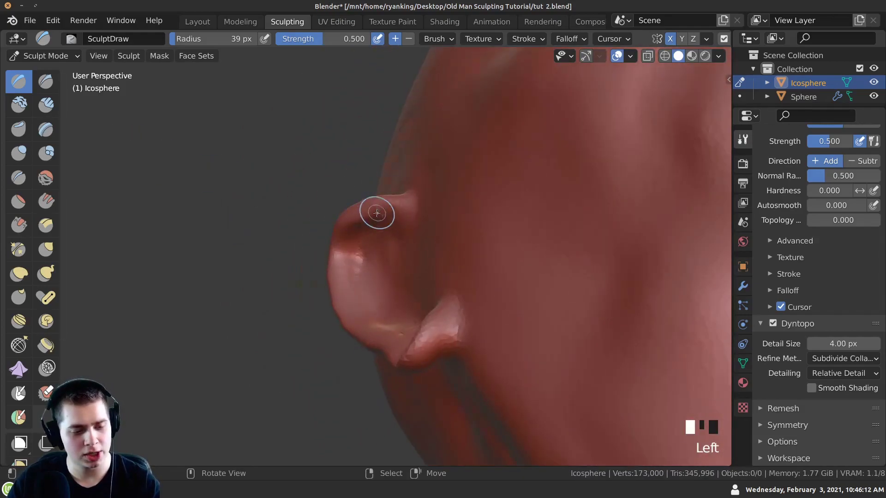
pyautogui.moveTo(346, 249)
pyautogui.mouseDown(button='middle')
pyautogui.moveTo(357, 243)
pyautogui.moveTo(339, 249)
pyautogui.mouseUp(button='middle')
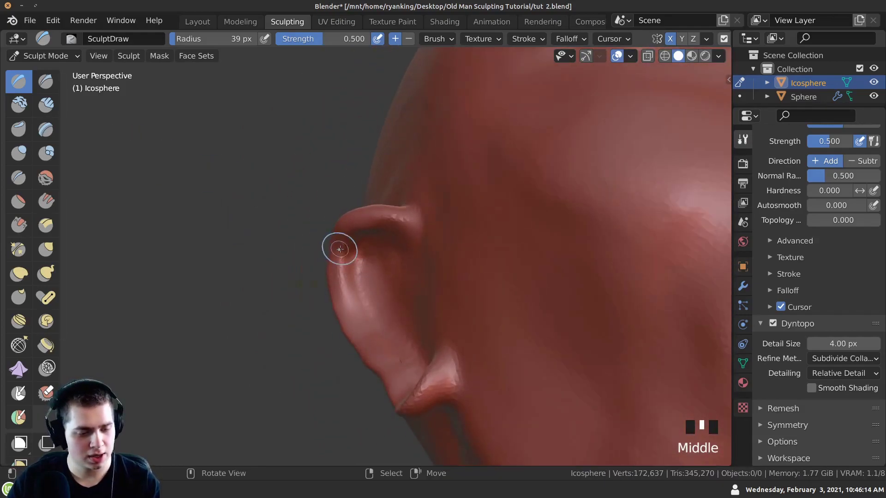
pyautogui.keyDown('shift'); pyautogui.moveTo(366, 352); pyautogui.dragTo(280, 270, button='middle'); pyautogui.keyUp('shift')
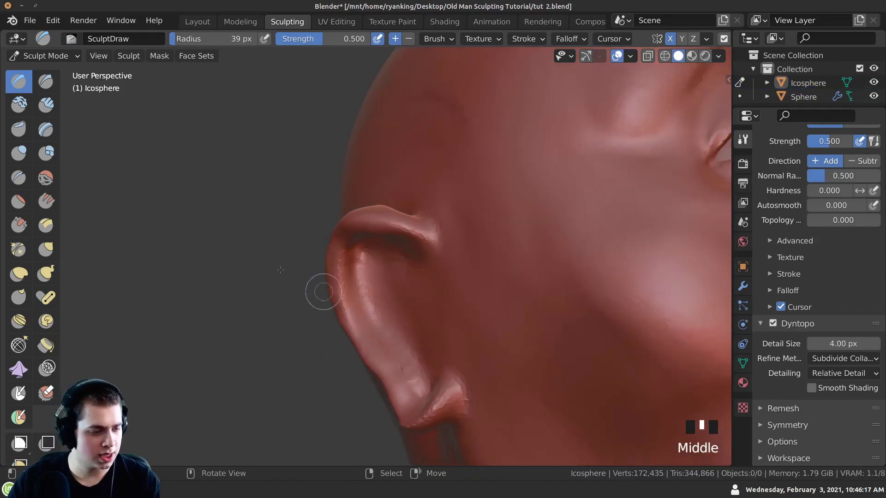
# Step: Thicken the ear's upper rim with the Inflate brush at a 43 px radius
pyautogui.click(19, 153)
pyautogui.moveTo(153, 183); pyautogui.dragTo(320, 199, button='middle')
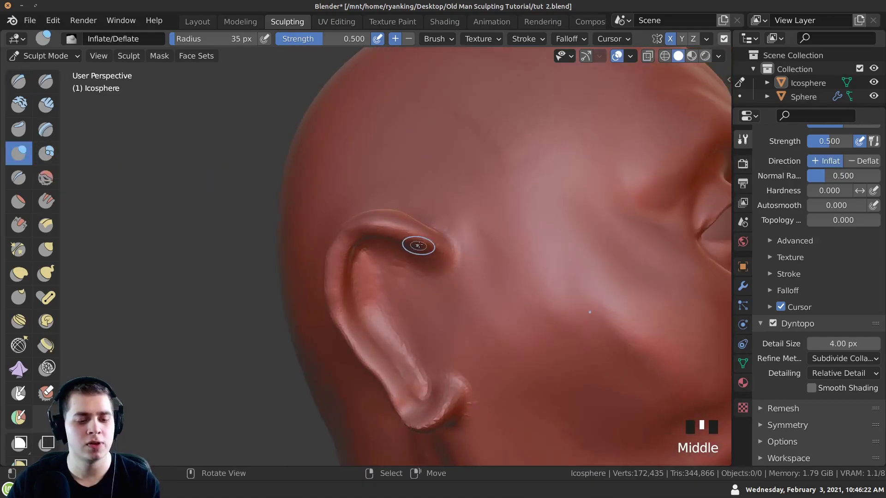
pyautogui.press('f')
pyautogui.click(438, 241)
pyautogui.moveTo(426, 241); pyautogui.dragTo(397, 229, button='middle')
pyautogui.moveTo(397, 229); pyautogui.dragTo(415, 234)
pyautogui.moveTo(406, 238); pyautogui.dragTo(356, 220, button='middle')
pyautogui.moveTo(343, 236); pyautogui.dragTo(338, 264)
pyautogui.moveTo(338, 265); pyautogui.dragTo(343, 275)
pyautogui.moveTo(343, 276)
pyautogui.keyDown('ctrl'); pyautogui.mouseDown(button='middle')
pyautogui.moveTo(345, 298)
pyautogui.moveTo(333, 290)
pyautogui.mouseUp(button='middle'); pyautogui.keyUp('ctrl')
# Step: Inflate the ear's back rim from its upper curve down to the earlobe
pyautogui.moveTo(346, 248); pyautogui.dragTo(351, 315)
pyautogui.moveTo(351, 315)
pyautogui.mouseDown(button='middle')
pyautogui.moveTo(364, 319)
pyautogui.moveTo(346, 307)
pyautogui.mouseUp(button='middle')
pyautogui.moveTo(337, 253); pyautogui.dragTo(367, 330)
pyautogui.moveTo(366, 331); pyautogui.dragTo(376, 323, button='middle')
pyautogui.keyDown('ctrl'); pyautogui.moveTo(365, 318); pyautogui.dragTo(344, 289, button='middle'); pyautogui.keyUp('ctrl')
pyautogui.moveTo(344, 289); pyautogui.dragTo(355, 316)
pyautogui.moveTo(346, 297); pyautogui.dragTo(367, 333)
pyautogui.moveTo(366, 333); pyautogui.dragTo(364, 353, button='middle')
pyautogui.moveTo(339, 295); pyautogui.dragTo(369, 351)
pyautogui.moveTo(369, 352)
pyautogui.keyDown('shift'); pyautogui.mouseDown(button='middle')
pyautogui.moveTo(401, 358)
pyautogui.moveTo(320, 225)
pyautogui.moveTo(324, 201)
pyautogui.mouseUp(button='middle'); pyautogui.keyUp('shift')
pyautogui.click(402, 358)
pyautogui.click(320, 224)
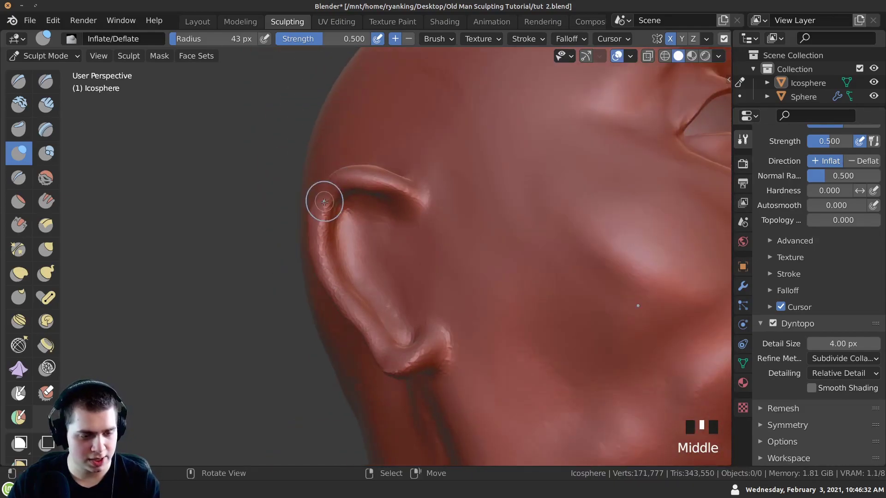
# Step: Inflate the top curve of the ear rim and even out its thickness down to the lobe
pyautogui.moveTo(324, 201); pyautogui.dragTo(344, 179)
pyautogui.moveTo(353, 177); pyautogui.dragTo(407, 207)
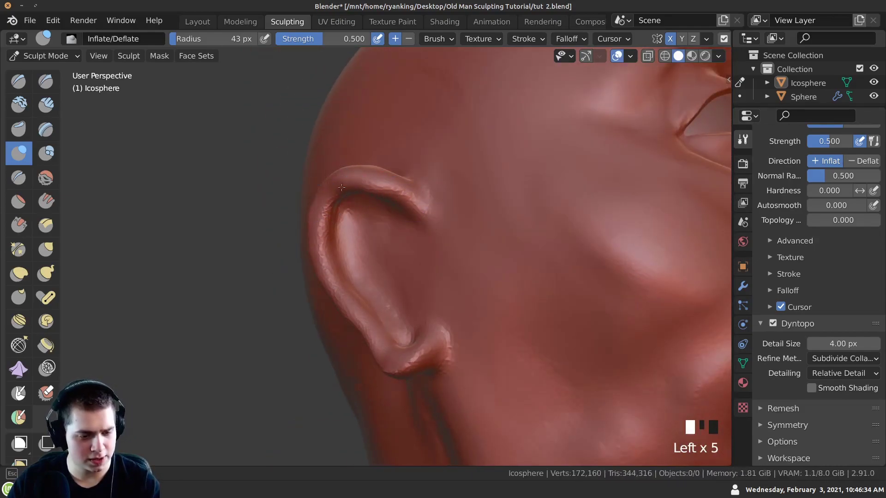
pyautogui.moveTo(354, 183); pyautogui.dragTo(433, 352, button='middle')
pyautogui.keyDown('shift'); pyautogui.click(400, 365); pyautogui.keyUp('shift')
pyautogui.keyDown('shift'); pyautogui.moveTo(364, 318); pyautogui.dragTo(325, 250); pyautogui.keyUp('shift')
# Step: Reshape the ear's lower edge, back rim and top curve in side view with the Grab brush at a 174 px radius
pyautogui.keyDown('ctrl'); pyautogui.moveTo(428, 211); pyautogui.dragTo(359, 336, button='middle'); pyautogui.keyUp('ctrl')
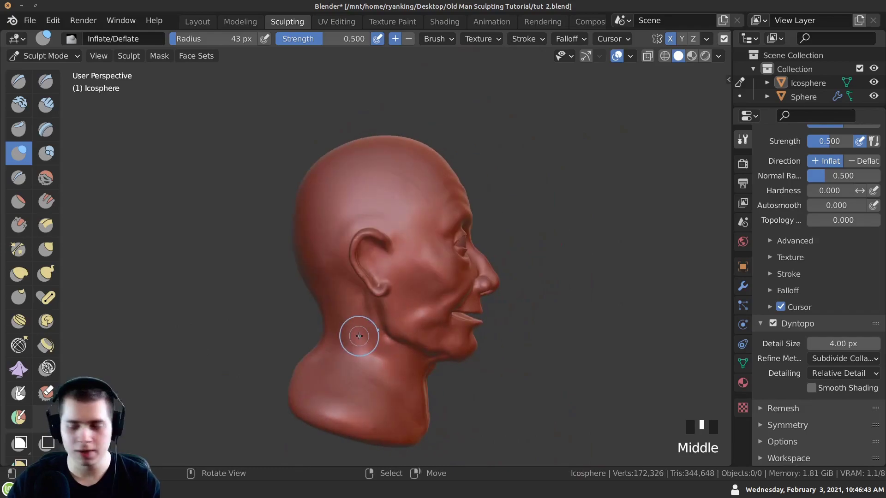
pyautogui.press('KP_1')
pyautogui.press('KP_3')
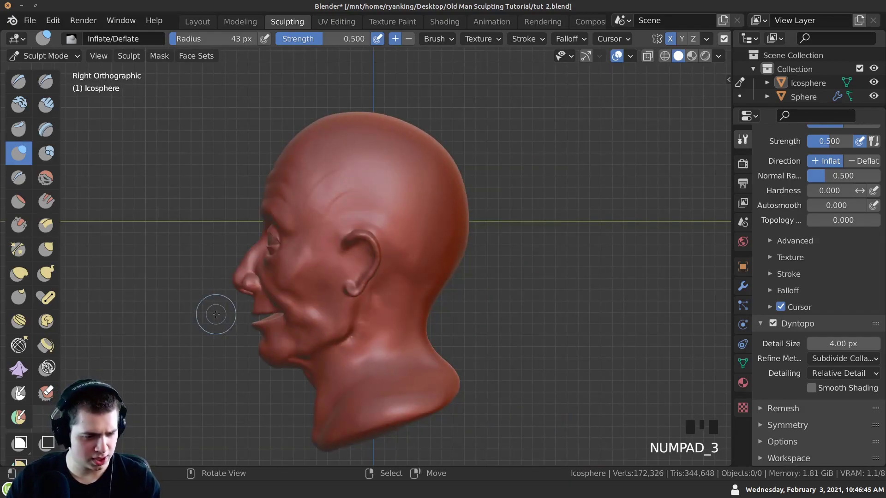
pyautogui.press('KP_1')
pyautogui.moveTo(308, 280); pyautogui.dragTo(373, 263, button='middle')
pyautogui.press('g')
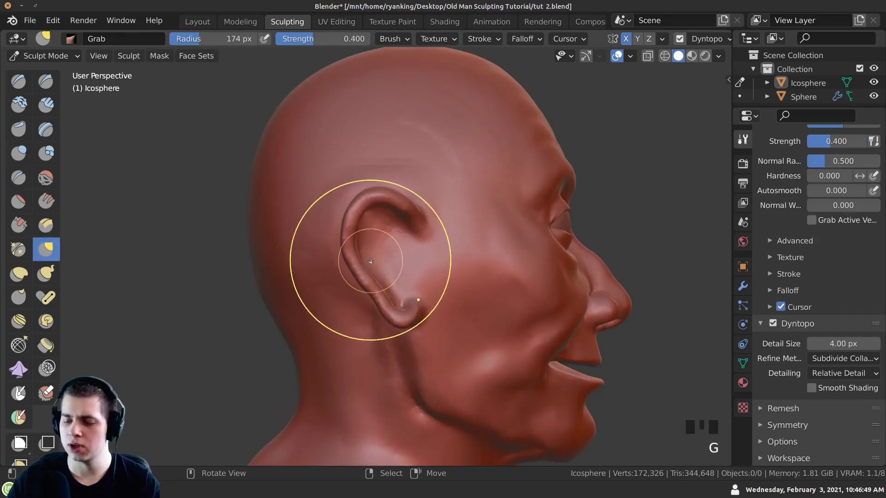
pyautogui.keyDown('ctrl'); pyautogui.moveTo(378, 289); pyautogui.dragTo(373, 303, button='middle'); pyautogui.keyUp('ctrl')
pyautogui.moveTo(373, 303); pyautogui.dragTo(367, 308)
pyautogui.moveTo(359, 281); pyautogui.dragTo(354, 279)
pyautogui.moveTo(347, 234); pyautogui.dragTo(335, 219)
pyautogui.moveTo(360, 188); pyautogui.dragTo(377, 174)
# Step: Adjust the ear's upper front rim and pull its lower back edge into shape with the Grab brush
pyautogui.moveTo(410, 188); pyautogui.dragTo(409, 194)
pyautogui.keyDown('ctrl'); pyautogui.moveTo(439, 219); pyautogui.dragTo(418, 278, button='middle'); pyautogui.keyUp('ctrl')
pyautogui.moveTo(367, 195); pyautogui.dragTo(365, 190)
pyautogui.moveTo(361, 203); pyautogui.dragTo(360, 200)
pyautogui.moveTo(381, 321); pyautogui.dragTo(377, 326)
pyautogui.moveTo(377, 326); pyautogui.dragTo(350, 314, button='middle')
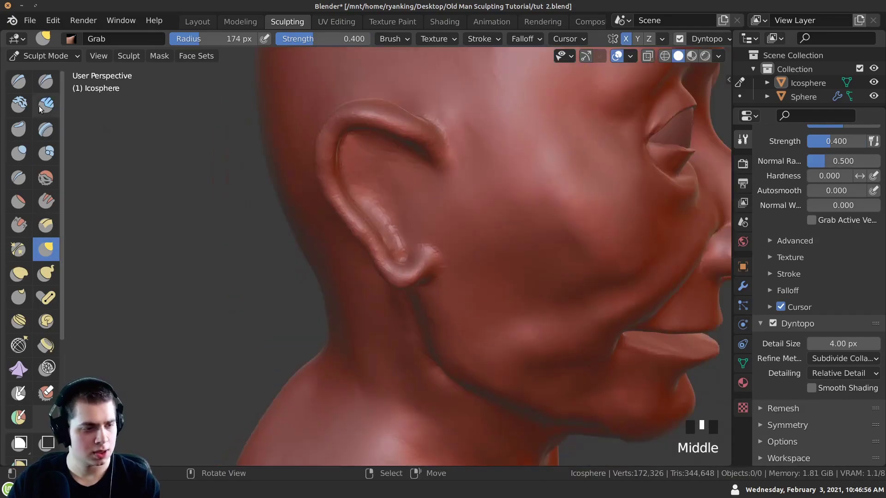
# Step: Start the tragus at the front of the ear opening with the Clay Strips brush at a 42 px radius
pyautogui.click(45, 104)
pyautogui.moveTo(306, 174)
pyautogui.keyDown('shift'); pyautogui.mouseDown(button='middle')
pyautogui.moveTo(135, 142)
pyautogui.moveTo(372, 214)
pyautogui.moveTo(344, 213)
pyautogui.mouseUp(button='middle'); pyautogui.keyUp('shift')
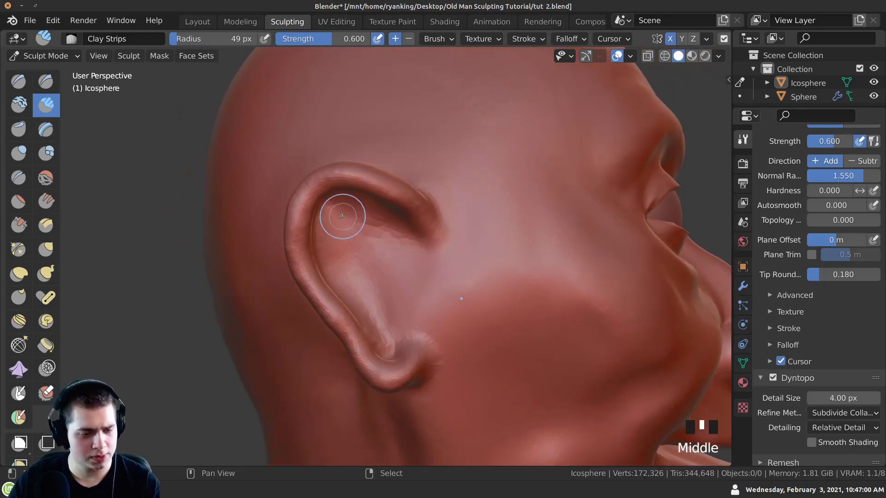
pyautogui.moveTo(404, 248); pyautogui.dragTo(387, 267, button='middle')
pyautogui.press('g')
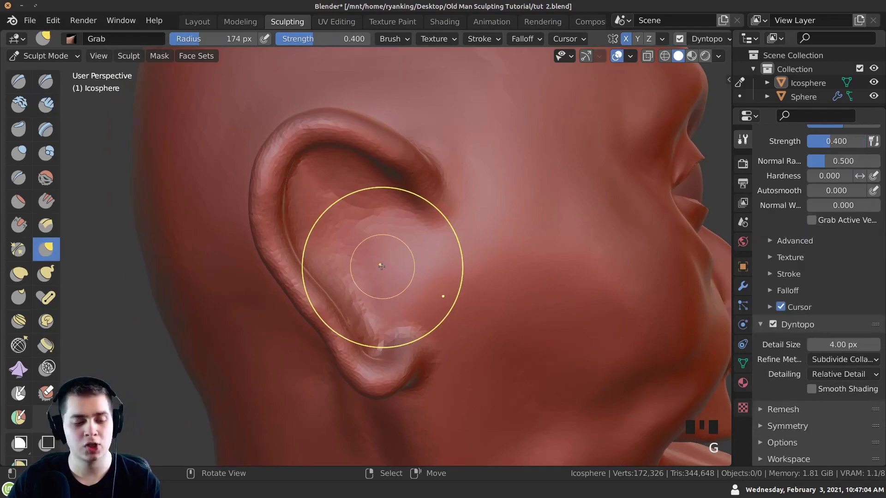
pyautogui.click(44, 105)
pyautogui.moveTo(405, 234)
pyautogui.mouseDown(button='middle')
pyautogui.moveTo(379, 256)
pyautogui.moveTo(415, 277)
pyautogui.moveTo(413, 259)
pyautogui.mouseUp(button='middle')
pyautogui.press('f')
pyautogui.click(399, 260)
pyautogui.moveTo(424, 257); pyautogui.dragTo(410, 287)
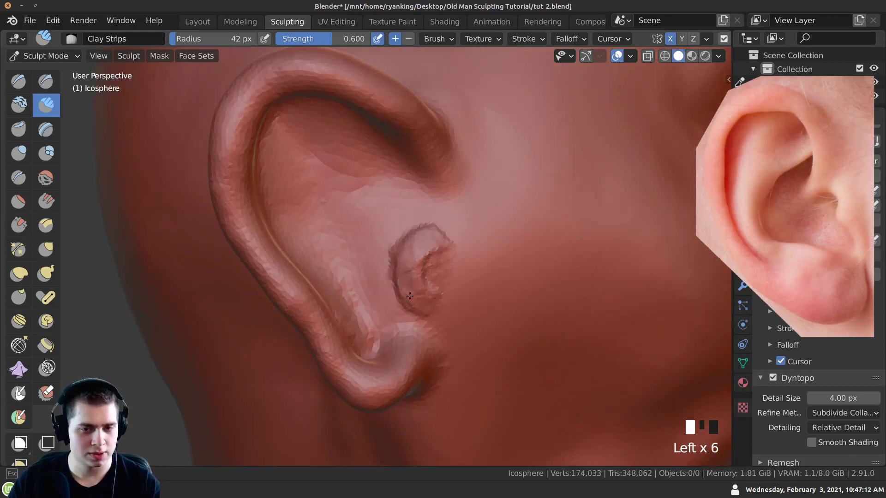
# Step: Build up the lower and back edges of the tragus with Clay Strips
pyautogui.moveTo(408, 295); pyautogui.dragTo(425, 306)
pyautogui.moveTo(417, 286); pyautogui.dragTo(410, 292, button='middle')
pyautogui.moveTo(411, 293); pyautogui.dragTo(406, 273)
pyautogui.moveTo(405, 273)
pyautogui.mouseDown(button='middle')
pyautogui.moveTo(413, 274)
pyautogui.moveTo(402, 272)
pyautogui.mouseUp(button='middle')
pyautogui.keyDown('ctrl'); pyautogui.moveTo(402, 277); pyautogui.dragTo(392, 240, button='middle'); pyautogui.keyUp('ctrl')
# Step: Carve a hollow into the ear behind and above the tragus with subtractive Clay Strips strokes
pyautogui.keyDown('ctrl'); pyautogui.moveTo(399, 216); pyautogui.dragTo(370, 223); pyautogui.keyUp('ctrl')
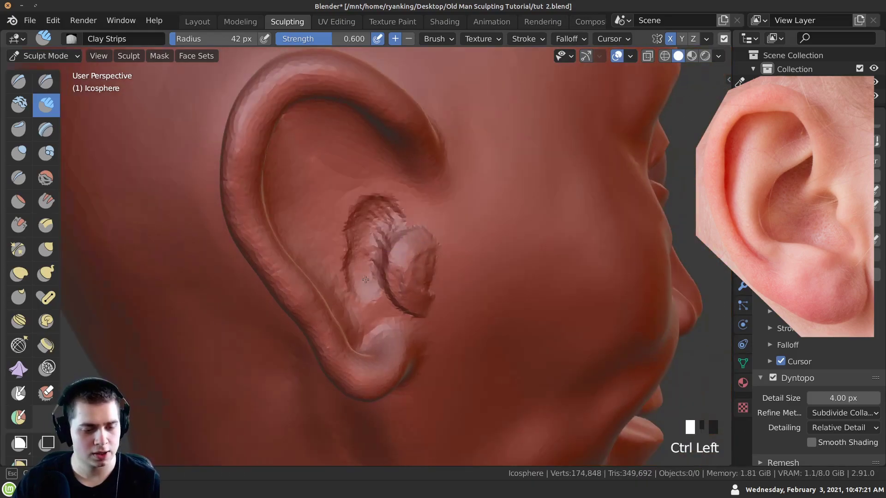
pyautogui.moveTo(378, 178); pyautogui.dragTo(363, 179, button='middle')
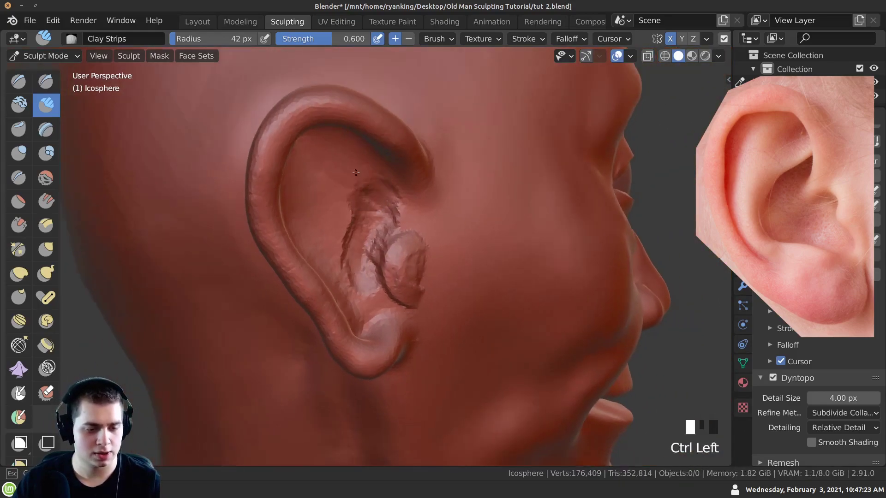
pyautogui.keyDown('ctrl'); pyautogui.moveTo(354, 183); pyautogui.dragTo(348, 188); pyautogui.keyUp('ctrl')
pyautogui.moveTo(348, 188); pyautogui.dragTo(363, 184, button='middle')
pyautogui.keyDown('ctrl'); pyautogui.moveTo(363, 184); pyautogui.dragTo(346, 200); pyautogui.keyUp('ctrl')
pyautogui.keyDown('ctrl'); pyautogui.moveTo(356, 266); pyautogui.dragTo(363, 284); pyautogui.keyUp('ctrl')
pyautogui.moveTo(362, 277); pyautogui.dragTo(378, 267, button='middle')
# Step: Deepen the ear's inner bowl along the back of the tragus and clean up the edge between them
pyautogui.scroll(1, 373, 258)
pyautogui.keyDown('ctrl'); pyautogui.moveTo(369, 217); pyautogui.dragTo(362, 272); pyautogui.keyUp('ctrl')
pyautogui.moveTo(355, 239); pyautogui.dragTo(371, 231, button='middle')
pyautogui.keyDown('ctrl'); pyautogui.moveTo(369, 208); pyautogui.dragTo(350, 228); pyautogui.keyUp('ctrl')
pyautogui.keyDown('ctrl'); pyautogui.moveTo(352, 287); pyautogui.dragTo(356, 297); pyautogui.keyUp('ctrl')
pyautogui.moveTo(340, 224)
pyautogui.keyDown('ctrl'); pyautogui.mouseDown()
pyautogui.moveTo(354, 294)
pyautogui.moveTo(362, 286)
pyautogui.moveTo(366, 297)
pyautogui.mouseUp(); pyautogui.keyUp('ctrl')
pyautogui.keyDown('ctrl'); pyautogui.moveTo(380, 254); pyautogui.dragTo(381, 247, button='middle'); pyautogui.keyUp('ctrl')
pyautogui.keyDown('ctrl'); pyautogui.moveTo(384, 244); pyautogui.dragTo(386, 228, button='middle'); pyautogui.keyUp('ctrl')
pyautogui.moveTo(385, 238); pyautogui.dragTo(390, 298)
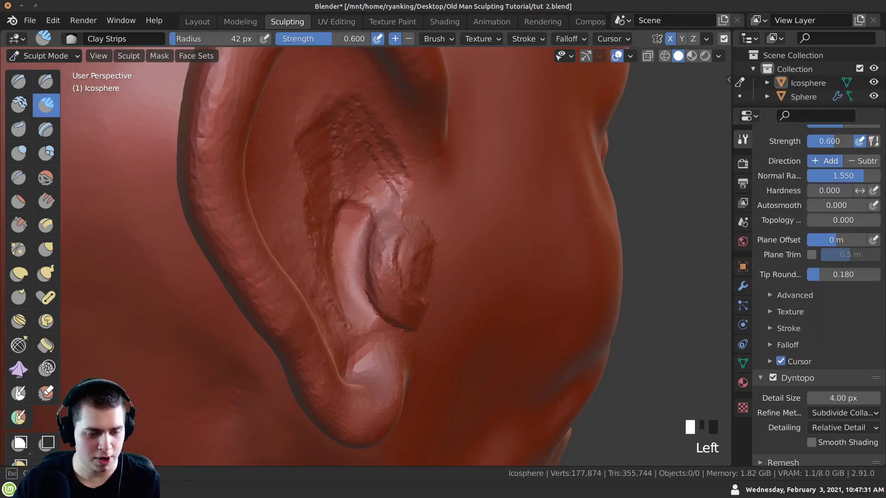
# Step: Smooth the tragus and blend the carved hollow into the upper inner ear
pyautogui.moveTo(406, 268); pyautogui.dragTo(390, 259, button='middle')
pyautogui.moveTo(393, 226)
pyautogui.mouseDown()
pyautogui.moveTo(386, 276)
pyautogui.moveTo(406, 279)
pyautogui.mouseUp()
pyautogui.keyDown('ctrl'); pyautogui.moveTo(400, 252); pyautogui.dragTo(398, 264, button='middle'); pyautogui.keyUp('ctrl')
pyautogui.keyDown('shift'); pyautogui.moveTo(392, 253); pyautogui.dragTo(419, 272); pyautogui.keyUp('shift')
pyautogui.moveTo(401, 277)
pyautogui.keyDown('ctrl'); pyautogui.mouseDown(button='middle')
pyautogui.moveTo(391, 310)
pyautogui.moveTo(366, 300)
pyautogui.mouseUp(button='middle'); pyautogui.keyUp('ctrl')
pyautogui.keyDown('ctrl'); pyautogui.moveTo(369, 297); pyautogui.dragTo(383, 251, button='middle'); pyautogui.keyUp('ctrl')
pyautogui.moveTo(385, 252)
pyautogui.mouseDown(button='middle')
pyautogui.moveTo(400, 241)
pyautogui.moveTo(412, 267)
pyautogui.mouseUp(button='middle')
pyautogui.moveTo(406, 221); pyautogui.dragTo(381, 210, button='middle')
pyautogui.keyDown('shift'); pyautogui.moveTo(381, 209); pyautogui.dragTo(330, 208); pyautogui.keyUp('shift')
pyautogui.moveTo(328, 210); pyautogui.dragTo(348, 211, button='middle')
pyautogui.keyDown('shift'); pyautogui.moveTo(348, 211); pyautogui.dragTo(326, 134); pyautogui.keyUp('shift')
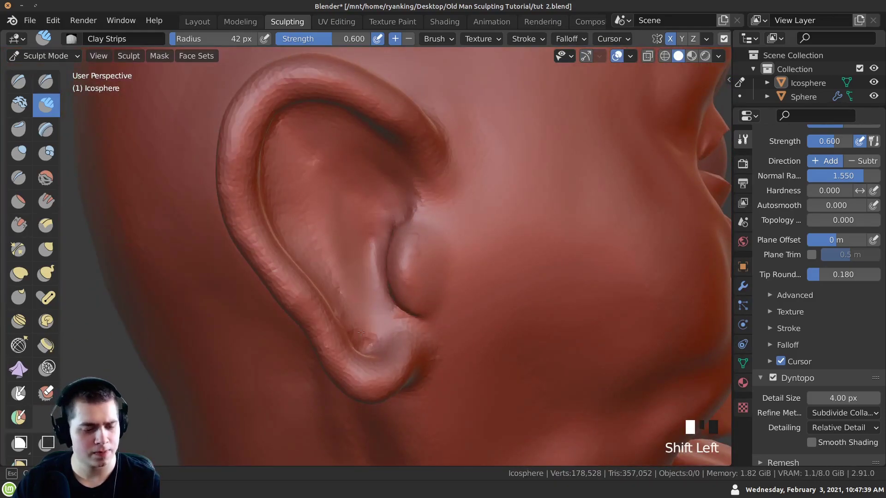
# Step: Carve the inner ear from just above the lobe up to the recess under the top rim
pyautogui.keyDown('shift'); pyautogui.moveTo(363, 333); pyautogui.dragTo(360, 318); pyautogui.keyUp('shift')
pyautogui.moveTo(361, 318); pyautogui.dragTo(338, 280, button='middle')
pyautogui.moveTo(319, 247)
pyautogui.keyDown('ctrl'); pyautogui.mouseDown()
pyautogui.moveTo(362, 272)
pyautogui.moveTo(369, 290)
pyautogui.mouseUp(); pyautogui.keyUp('ctrl')
pyautogui.keyDown('ctrl'); pyautogui.moveTo(337, 226); pyautogui.dragTo(341, 213); pyautogui.keyUp('ctrl')
pyautogui.keyDown('ctrl'); pyautogui.moveTo(332, 153); pyautogui.dragTo(318, 173, button='middle'); pyautogui.keyUp('ctrl')
pyautogui.keyDown('ctrl'); pyautogui.moveTo(319, 172); pyautogui.dragTo(339, 164); pyautogui.keyUp('ctrl')
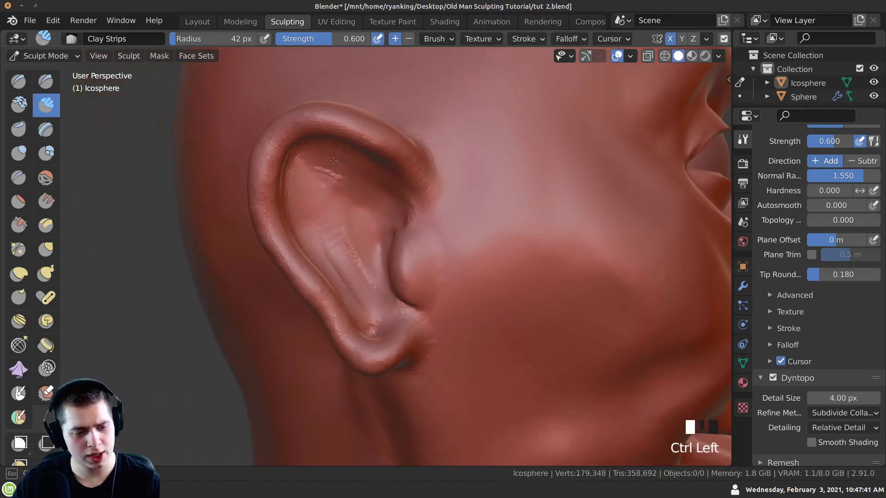
# Step: Smooth the carved surface in the middle of the inner ear
pyautogui.moveTo(331, 229)
pyautogui.keyDown('ctrl'); pyautogui.mouseDown()
pyautogui.moveTo(342, 197)
pyautogui.moveTo(345, 259)
pyautogui.mouseUp(); pyautogui.keyUp('ctrl')
pyautogui.keyDown('shift'); pyautogui.moveTo(345, 259); pyautogui.dragTo(378, 200); pyautogui.keyUp('shift')
pyautogui.keyDown('shift'); pyautogui.moveTo(378, 200); pyautogui.dragTo(365, 220, button='middle'); pyautogui.keyUp('shift')
pyautogui.keyDown('shift'); pyautogui.moveTo(365, 220); pyautogui.dragTo(353, 262); pyautogui.keyUp('shift')
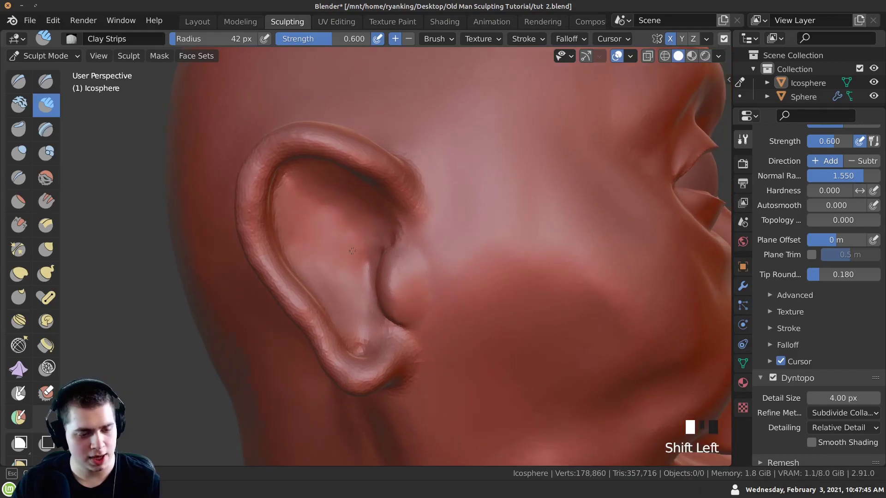
# Step: Pull the inner ear and the front end of the upper rim into shape with the Grab brush
pyautogui.press('g')
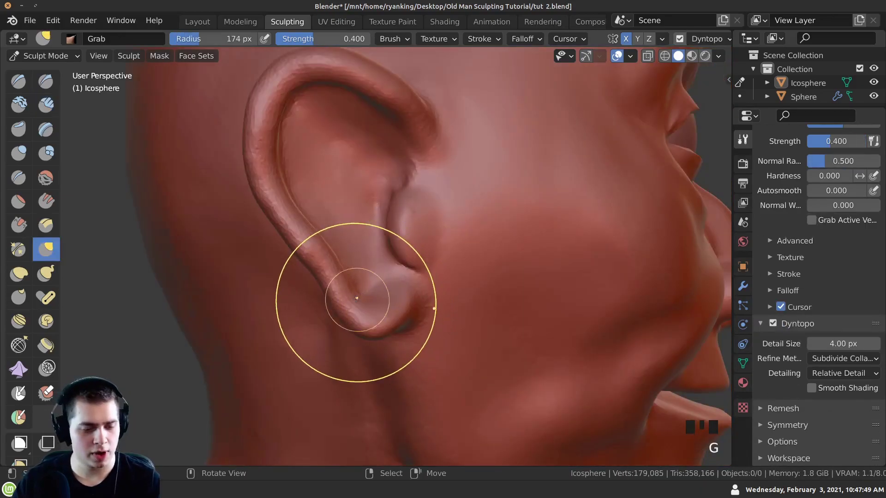
pyautogui.keyDown('ctrl'); pyautogui.moveTo(356, 296); pyautogui.dragTo(372, 249, button='middle'); pyautogui.keyUp('ctrl')
pyautogui.moveTo(371, 249); pyautogui.dragTo(402, 226, button='middle')
pyautogui.moveTo(415, 209)
pyautogui.mouseDown()
pyautogui.moveTo(390, 220)
pyautogui.moveTo(397, 218)
pyautogui.mouseUp()
pyautogui.moveTo(402, 191)
pyautogui.mouseDown()
pyautogui.moveTo(399, 180)
pyautogui.moveTo(408, 176)
pyautogui.mouseUp()
pyautogui.moveTo(409, 173)
pyautogui.keyDown('ctrl'); pyautogui.mouseDown(button='middle')
pyautogui.moveTo(394, 197)
pyautogui.moveTo(443, 216)
pyautogui.mouseUp(button='middle'); pyautogui.keyUp('ctrl')
# Step: Reposition the tragus and the area around the ear opening with small Grab adjustments
pyautogui.moveTo(344, 314)
pyautogui.mouseDown(button='middle')
pyautogui.moveTo(382, 333)
pyautogui.moveTo(393, 295)
pyautogui.mouseUp(button='middle')
pyautogui.moveTo(393, 295); pyautogui.dragTo(412, 297, button='middle')
pyautogui.moveTo(409, 298); pyautogui.dragTo(403, 295)
pyautogui.moveTo(402, 296); pyautogui.dragTo(407, 299)
pyautogui.moveTo(402, 299); pyautogui.dragTo(402, 300)
pyautogui.moveTo(400, 300); pyautogui.dragTo(395, 294)
pyautogui.moveTo(396, 296); pyautogui.dragTo(392, 293)
pyautogui.moveTo(402, 293)
pyautogui.mouseDown(button='middle')
pyautogui.moveTo(340, 286)
pyautogui.moveTo(336, 310)
pyautogui.moveTo(322, 304)
pyautogui.mouseUp(button='middle')
# Step: Sculpt the curved antihelix ridge inside the ear with the Draw brush at a 39 px radius
pyautogui.click(20, 82)
pyautogui.moveTo(332, 208); pyautogui.dragTo(369, 201, button='middle')
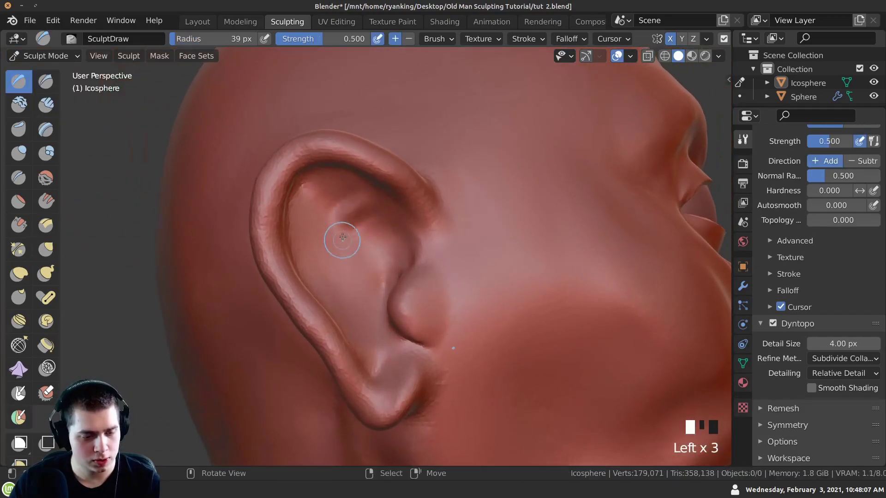
pyautogui.moveTo(343, 238); pyautogui.dragTo(333, 229)
pyautogui.moveTo(333, 276); pyautogui.dragTo(353, 273, button='middle')
pyautogui.moveTo(333, 249); pyautogui.dragTo(324, 312)
pyautogui.moveTo(342, 276); pyautogui.dragTo(310, 272, button='middle')
pyautogui.moveTo(325, 245); pyautogui.dragTo(354, 214)
pyautogui.moveTo(326, 275); pyautogui.dragTo(308, 271, button='middle')
pyautogui.moveTo(315, 261); pyautogui.dragTo(333, 313)
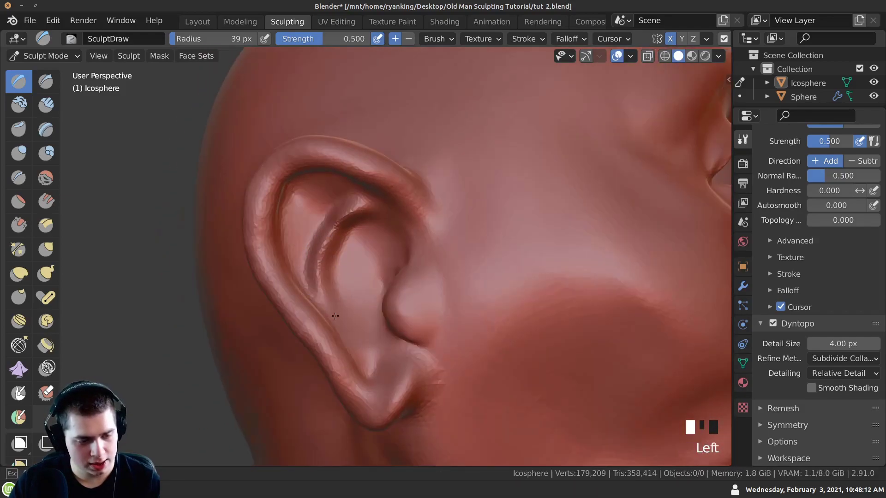
# Step: Refine the antihelix ridge and shape the bowl in front of it down toward the earlobe
pyautogui.moveTo(321, 225); pyautogui.dragTo(323, 223)
pyautogui.moveTo(323, 224); pyautogui.dragTo(355, 211, button='middle')
pyautogui.moveTo(346, 244); pyautogui.dragTo(370, 336, button='middle')
pyautogui.moveTo(372, 307)
pyautogui.mouseDown(button='middle')
pyautogui.moveTo(381, 284)
pyautogui.moveTo(375, 296)
pyautogui.moveTo(387, 325)
pyautogui.mouseUp(button='middle')
pyautogui.keyDown('shift'); pyautogui.moveTo(382, 303); pyautogui.dragTo(396, 258); pyautogui.keyUp('shift')
pyautogui.moveTo(396, 259); pyautogui.dragTo(328, 244, button='middle')
pyautogui.keyDown('shift'); pyautogui.moveTo(330, 210); pyautogui.dragTo(315, 275); pyautogui.keyUp('shift')
# Step: Even out the ear's top rim from its front end around to the back curve
pyautogui.moveTo(300, 216)
pyautogui.mouseDown(button='middle')
pyautogui.moveTo(304, 174)
pyautogui.moveTo(367, 173)
pyautogui.moveTo(350, 169)
pyautogui.mouseUp(button='middle')
pyautogui.moveTo(351, 168)
pyautogui.keyDown('ctrl'); pyautogui.mouseDown()
pyautogui.moveTo(348, 161)
pyautogui.moveTo(427, 223)
pyautogui.mouseUp(); pyautogui.keyUp('ctrl')
pyautogui.keyDown('ctrl'); pyautogui.moveTo(428, 223); pyautogui.dragTo(379, 176); pyautogui.keyUp('ctrl')
pyautogui.moveTo(380, 176); pyautogui.dragTo(313, 174, button='middle')
pyautogui.keyDown('ctrl'); pyautogui.moveTo(314, 175); pyautogui.dragTo(291, 182); pyautogui.keyUp('ctrl')
pyautogui.moveTo(291, 182); pyautogui.dragTo(255, 290, button='middle')
# Step: Smooth the bumps along the ear's back outer rim
pyautogui.keyDown('ctrl'); pyautogui.moveTo(278, 203); pyautogui.dragTo(253, 303); pyautogui.keyUp('ctrl')
pyautogui.moveTo(253, 302); pyautogui.dragTo(247, 252, button='middle')
pyautogui.keyDown('ctrl'); pyautogui.moveTo(244, 240); pyautogui.dragTo(259, 263); pyautogui.keyUp('ctrl')
pyautogui.moveTo(260, 263); pyautogui.dragTo(257, 233, button='middle')
pyautogui.keyDown('ctrl'); pyautogui.moveTo(257, 233); pyautogui.dragTo(263, 253); pyautogui.keyUp('ctrl')
pyautogui.moveTo(263, 254)
pyautogui.keyDown('shift'); pyautogui.mouseDown(button='middle')
pyautogui.moveTo(259, 209)
pyautogui.moveTo(267, 247)
pyautogui.moveTo(254, 238)
pyautogui.mouseUp(button='middle'); pyautogui.keyUp('shift')
# Step: Refine the groove between the ear's back rim and the antihelix down toward the lobe
pyautogui.keyDown('ctrl'); pyautogui.moveTo(272, 277); pyautogui.dragTo(270, 297, button='middle'); pyautogui.keyUp('ctrl')
pyautogui.keyDown('ctrl'); pyautogui.moveTo(282, 265); pyautogui.dragTo(314, 311); pyautogui.keyUp('ctrl')
pyautogui.keyDown('shift'); pyautogui.moveTo(258, 223); pyautogui.dragTo(282, 263); pyautogui.keyUp('shift')
pyautogui.keyDown('shift'); pyautogui.moveTo(281, 263); pyautogui.dragTo(283, 272, button='middle'); pyautogui.keyUp('shift')
pyautogui.moveTo(332, 328)
pyautogui.keyDown('ctrl'); pyautogui.mouseDown(button='middle')
pyautogui.moveTo(330, 350)
pyautogui.moveTo(298, 348)
pyautogui.moveTo(245, 391)
pyautogui.moveTo(277, 395)
pyautogui.moveTo(286, 373)
pyautogui.moveTo(420, 353)
pyautogui.moveTo(396, 374)
pyautogui.moveTo(286, 407)
pyautogui.moveTo(228, 390)
pyautogui.moveTo(259, 406)
pyautogui.mouseUp(button='middle'); pyautogui.keyUp('ctrl')
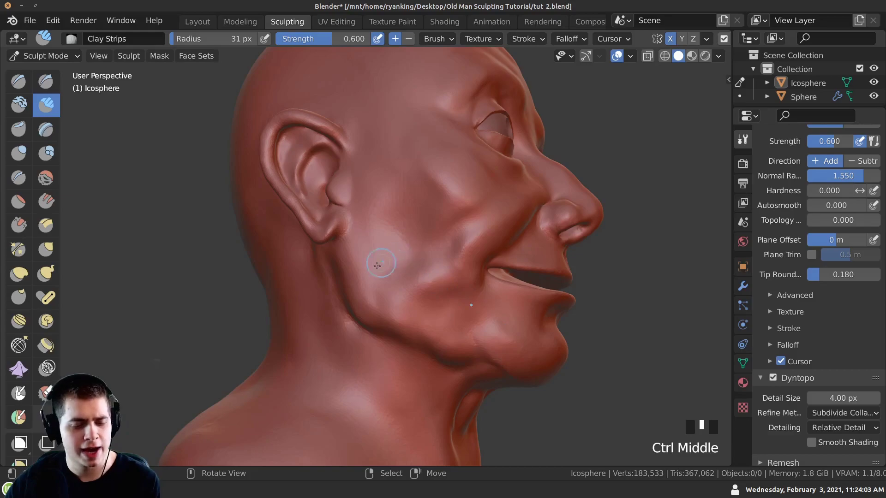
# Step: Add short vertical strokes to the lower cheek beside the mouth corner with Clay Strips at a 31 px radius
pyautogui.keyDown('ctrl'); pyautogui.moveTo(378, 272); pyautogui.dragTo(463, 302, button='middle'); pyautogui.keyUp('ctrl')
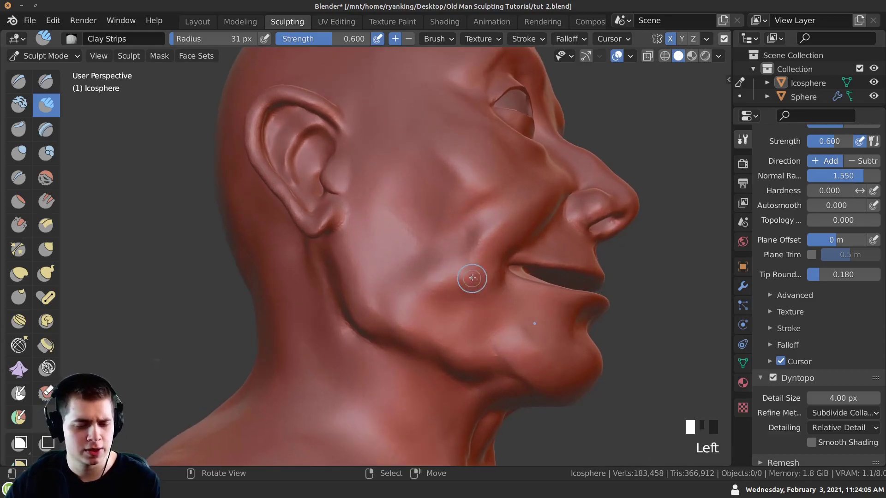
pyautogui.moveTo(462, 282); pyautogui.dragTo(480, 316)
pyautogui.moveTo(467, 287); pyautogui.dragTo(472, 318)
pyautogui.moveTo(460, 289)
pyautogui.mouseDown()
pyautogui.moveTo(461, 320)
pyautogui.moveTo(457, 283)
pyautogui.mouseUp()
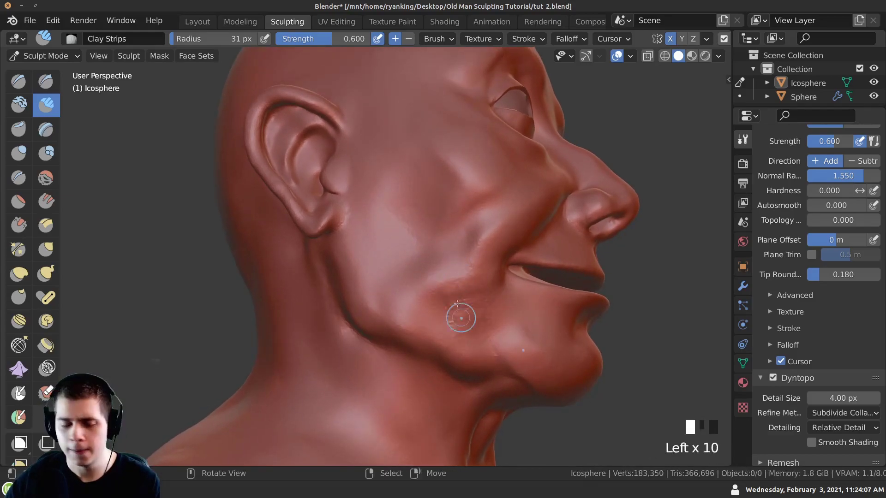
pyautogui.keyDown('ctrl'); pyautogui.moveTo(459, 311); pyautogui.dragTo(464, 333, button='middle'); pyautogui.keyUp('ctrl')
pyautogui.moveTo(463, 316); pyautogui.dragTo(465, 330)
# Step: Continue the vertical Clay Strips strokes across the lower cheek back along the jaw toward the ear
pyautogui.moveTo(385, 314); pyautogui.dragTo(386, 318)
pyautogui.moveTo(409, 300); pyautogui.dragTo(440, 276, button='middle')
pyautogui.moveTo(445, 272)
pyautogui.keyDown('ctrl'); pyautogui.mouseDown(button='middle')
pyautogui.moveTo(452, 253)
pyautogui.moveTo(468, 277)
pyautogui.mouseUp(button='middle'); pyautogui.keyUp('ctrl')
pyautogui.moveTo(436, 286); pyautogui.dragTo(438, 325)
pyautogui.moveTo(444, 294); pyautogui.dragTo(446, 334)
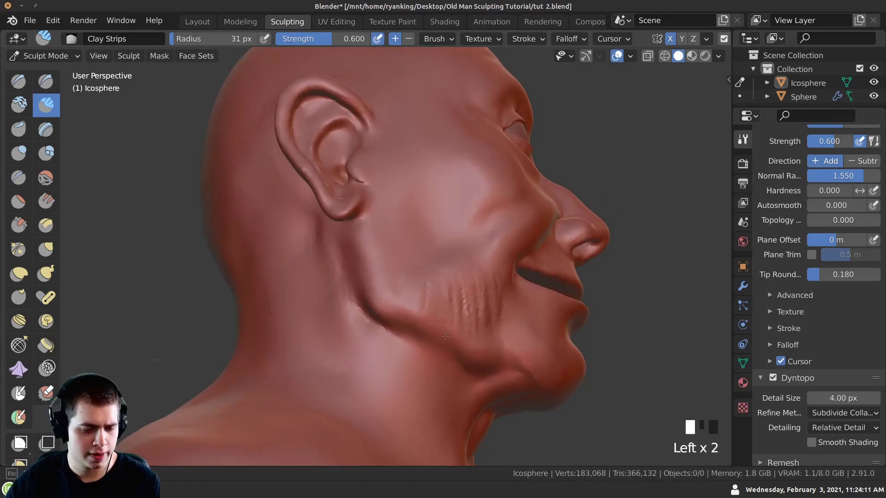
pyautogui.moveTo(413, 298); pyautogui.dragTo(414, 318)
pyautogui.moveTo(404, 293); pyautogui.dragTo(406, 317)
pyautogui.moveTo(396, 292); pyautogui.dragTo(397, 312)
# Step: Add Clay Strips strokes to the side of the neck below the jawline
pyautogui.keyDown('shift'); pyautogui.moveTo(387, 333); pyautogui.dragTo(365, 318, button='middle'); pyautogui.keyUp('shift')
pyautogui.moveTo(364, 319)
pyautogui.mouseDown(button='middle')
pyautogui.moveTo(346, 306)
pyautogui.moveTo(325, 267)
pyautogui.mouseUp(button='middle')
pyautogui.moveTo(360, 280); pyautogui.dragTo(361, 282)
pyautogui.moveTo(351, 274); pyautogui.dragTo(364, 283, button='middle')
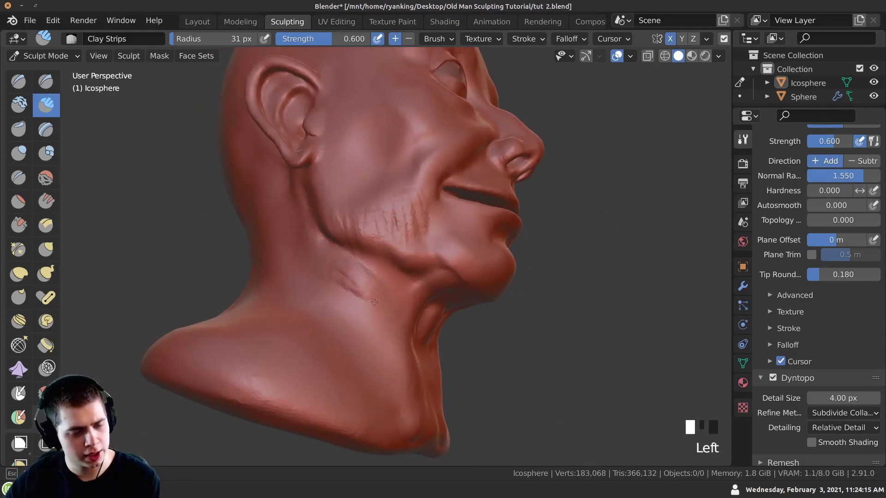
pyautogui.moveTo(317, 308); pyautogui.dragTo(355, 305, button='middle')
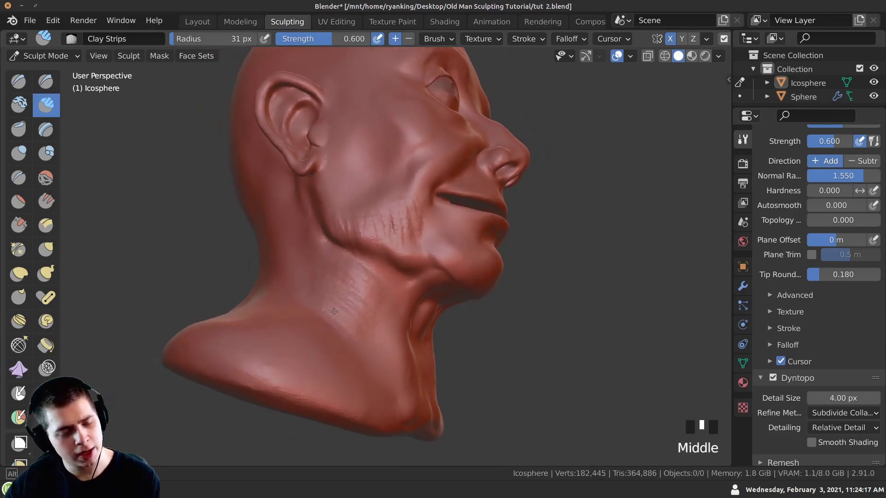
pyautogui.moveTo(355, 305); pyautogui.dragTo(360, 307)
pyautogui.moveTo(359, 306); pyautogui.dragTo(363, 307)
# Step: Lay diagonal Clay Strips strokes over the cheek and jaw between the ear and mouth
pyautogui.moveTo(358, 222)
pyautogui.mouseDown()
pyautogui.moveTo(389, 246)
pyautogui.moveTo(402, 272)
pyautogui.mouseUp()
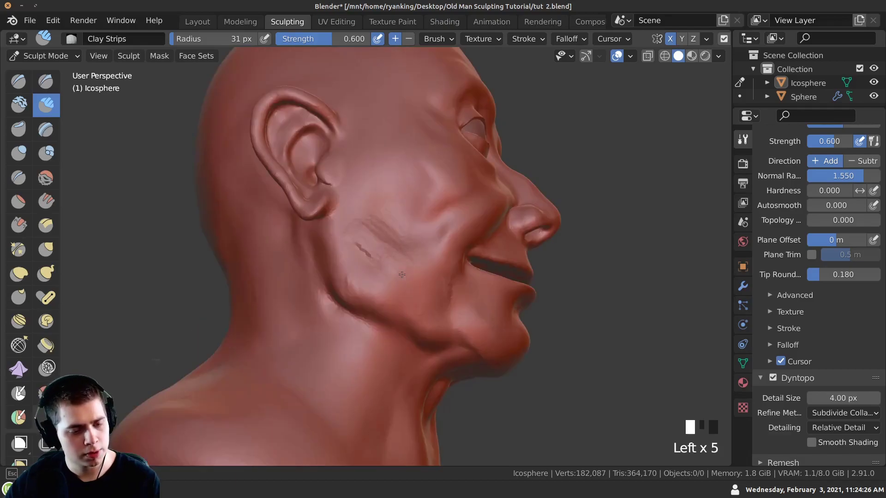
pyautogui.moveTo(386, 259); pyautogui.dragTo(396, 276, button='middle')
pyautogui.moveTo(388, 208); pyautogui.dragTo(399, 211)
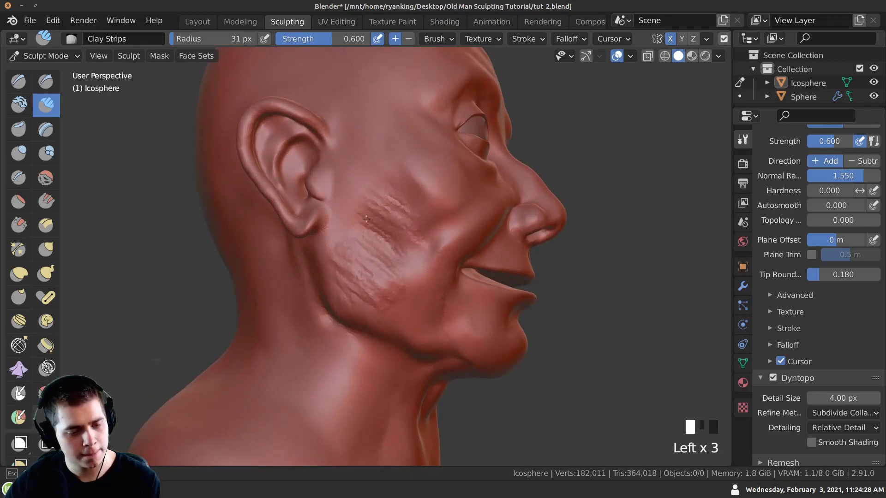
pyautogui.moveTo(365, 222); pyautogui.dragTo(399, 304, button='middle')
pyautogui.keyDown('shift'); pyautogui.moveTo(399, 304); pyautogui.dragTo(397, 332, button='middle'); pyautogui.keyUp('shift')
# Step: Build up the centre of the upper lip below the philtrum with Clay Strips at a 31 px radius
pyautogui.moveTo(396, 332)
pyautogui.mouseDown(button='middle')
pyautogui.moveTo(353, 303)
pyautogui.moveTo(364, 300)
pyautogui.moveTo(371, 314)
pyautogui.moveTo(366, 257)
pyautogui.moveTo(389, 267)
pyautogui.mouseUp(button='middle')
pyautogui.moveTo(390, 267); pyautogui.dragTo(406, 270)
pyautogui.moveTo(406, 270); pyautogui.dragTo(412, 286, button='middle')
pyautogui.keyDown('ctrl'); pyautogui.moveTo(413, 287); pyautogui.dragTo(419, 280, button='middle'); pyautogui.keyUp('ctrl')
pyautogui.moveTo(420, 279); pyautogui.dragTo(414, 277)
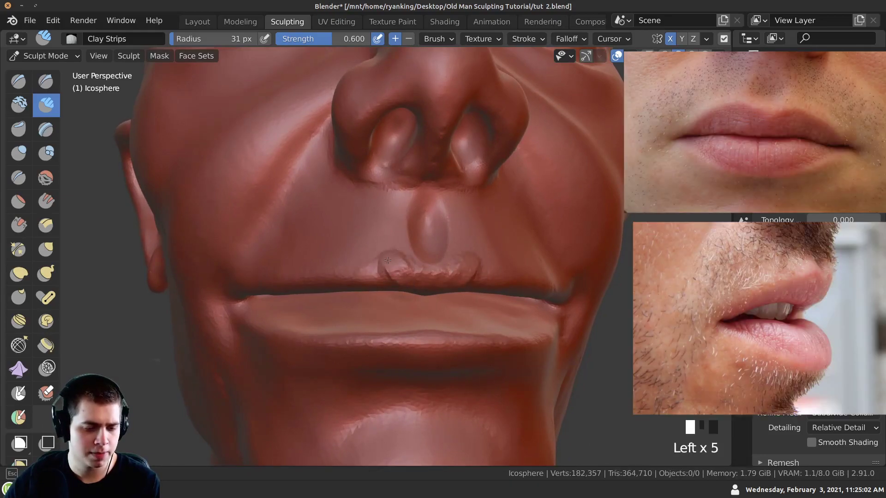
# Step: Extend the upper lip ridge from its centre toward the mouth corner with Clay Strips strokes
pyautogui.moveTo(370, 274)
pyautogui.mouseDown(button='middle')
pyautogui.moveTo(405, 227)
pyautogui.moveTo(421, 226)
pyautogui.mouseUp(button='middle')
pyautogui.click(421, 225)
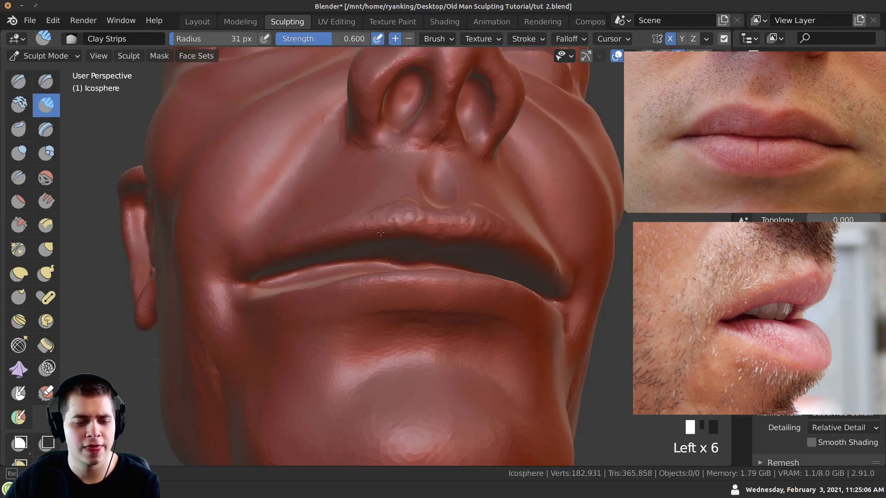
pyautogui.moveTo(382, 223); pyautogui.dragTo(458, 255, button='middle')
pyautogui.click(458, 254)
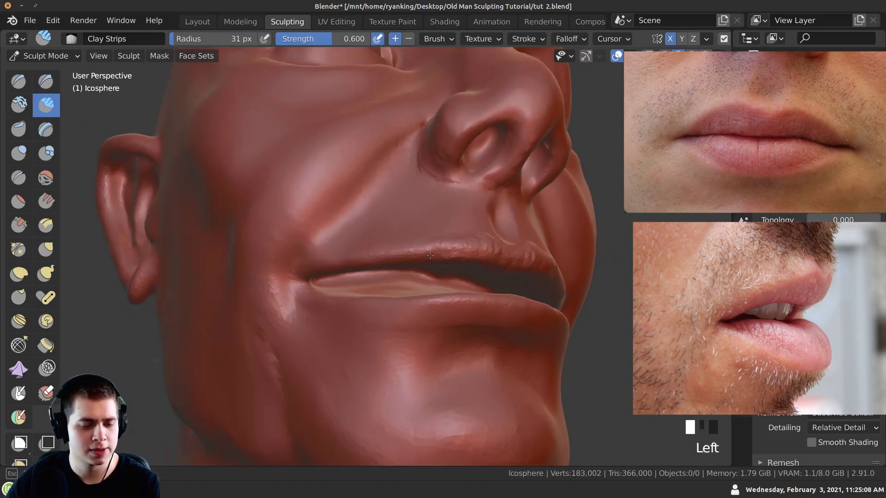
# Step: Thicken the upper lip along the mouth line with Clay Strips and carve back its centre
pyautogui.scroll(2, 433, 254)
pyautogui.moveTo(439, 253); pyautogui.dragTo(452, 253)
pyautogui.keyDown('shift'); pyautogui.moveTo(432, 251); pyautogui.dragTo(419, 251); pyautogui.keyUp('shift')
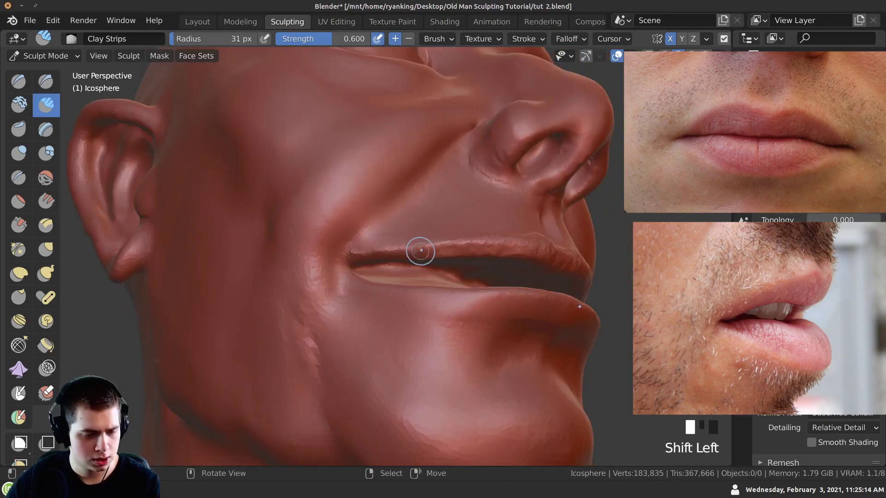
pyautogui.moveTo(419, 250); pyautogui.dragTo(376, 252, button='middle')
pyautogui.keyDown('shift'); pyautogui.moveTo(376, 251); pyautogui.dragTo(447, 247); pyautogui.keyUp('shift')
pyautogui.moveTo(447, 247); pyautogui.dragTo(397, 275, button='middle')
pyautogui.keyDown('shift'); pyautogui.moveTo(397, 275); pyautogui.dragTo(403, 275); pyautogui.keyUp('shift')
pyautogui.moveTo(396, 281)
pyautogui.keyDown('ctrl'); pyautogui.mouseDown(button='middle')
pyautogui.moveTo(391, 293)
pyautogui.moveTo(410, 284)
pyautogui.mouseUp(button='middle'); pyautogui.keyUp('ctrl')
pyautogui.keyDown('ctrl'); pyautogui.click(390, 294); pyautogui.keyUp('ctrl')
pyautogui.keyDown('ctrl'); pyautogui.click(410, 283); pyautogui.keyUp('ctrl')
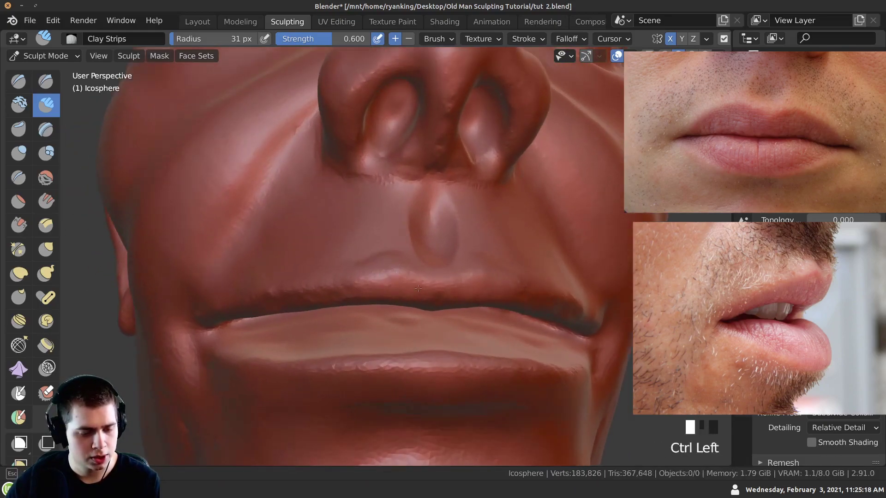
# Step: Refine and smooth the upper lip and its border with the skin above
pyautogui.keyDown('ctrl'); pyautogui.moveTo(336, 285); pyautogui.dragTo(369, 277, button='middle'); pyautogui.keyUp('ctrl')
pyautogui.moveTo(369, 277)
pyautogui.keyDown('shift'); pyautogui.mouseDown()
pyautogui.moveTo(387, 276)
pyautogui.moveTo(371, 278)
pyautogui.mouseUp(); pyautogui.keyUp('shift')
pyautogui.moveTo(371, 278); pyautogui.dragTo(381, 219, button='middle')
pyautogui.click(379, 251)
pyautogui.moveTo(381, 219)
pyautogui.keyDown('shift'); pyautogui.mouseDown(button='middle')
pyautogui.moveTo(388, 196)
pyautogui.moveTo(366, 203)
pyautogui.mouseUp(button='middle'); pyautogui.keyUp('shift')
pyautogui.click(387, 196)
pyautogui.moveTo(369, 195); pyautogui.dragTo(324, 222)
pyautogui.moveTo(389, 192); pyautogui.dragTo(7, 81, button='middle')
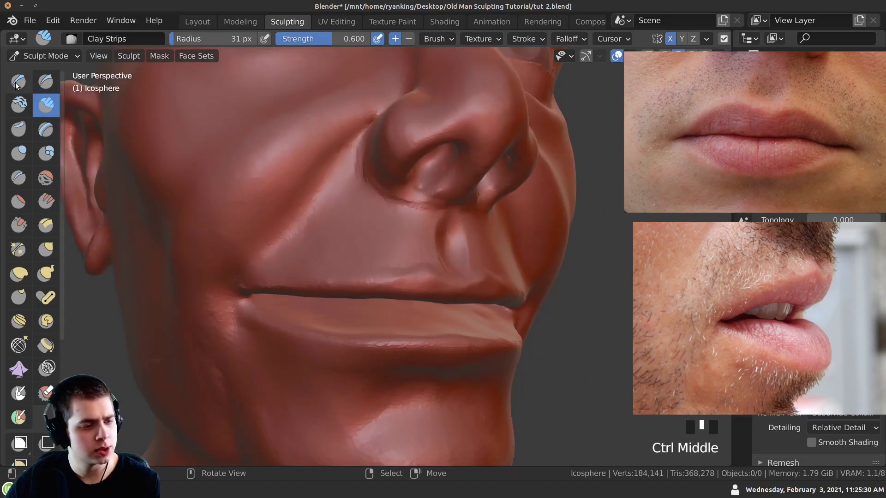
# Step: Define the upper lip's edge and the area around it with Draw brush strokes
pyautogui.click(17, 82)
pyautogui.moveTo(360, 259)
pyautogui.keyDown('ctrl'); pyautogui.mouseDown(button='middle')
pyautogui.moveTo(379, 273)
pyautogui.moveTo(371, 261)
pyautogui.moveTo(389, 178)
pyautogui.mouseUp(button='middle'); pyautogui.keyUp('ctrl')
pyautogui.click(370, 261)
pyautogui.moveTo(445, 179); pyautogui.dragTo(417, 167)
pyautogui.moveTo(417, 167)
pyautogui.mouseDown(button='middle')
pyautogui.moveTo(461, 195)
pyautogui.moveTo(356, 200)
pyautogui.mouseUp(button='middle')
pyautogui.moveTo(356, 201); pyautogui.dragTo(418, 213)
pyautogui.moveTo(419, 213)
pyautogui.keyDown('shift'); pyautogui.mouseDown(button='middle')
pyautogui.moveTo(377, 236)
pyautogui.moveTo(415, 221)
pyautogui.mouseUp(button='middle'); pyautogui.keyUp('shift')
pyautogui.moveTo(415, 222)
pyautogui.keyDown('shift'); pyautogui.mouseDown(button='middle')
pyautogui.moveTo(371, 251)
pyautogui.moveTo(395, 232)
pyautogui.mouseUp(button='middle'); pyautogui.keyUp('shift')
pyautogui.keyDown('ctrl'); pyautogui.moveTo(353, 257); pyautogui.dragTo(386, 233, button='middle'); pyautogui.keyUp('ctrl')
pyautogui.moveTo(385, 233); pyautogui.dragTo(401, 226)
pyautogui.moveTo(401, 226); pyautogui.dragTo(389, 224, button='middle')
pyautogui.moveTo(389, 224)
pyautogui.mouseDown()
pyautogui.moveTo(355, 220)
pyautogui.moveTo(369, 225)
pyautogui.mouseUp()
pyautogui.moveTo(396, 225)
pyautogui.keyDown('shift'); pyautogui.mouseDown()
pyautogui.moveTo(353, 219)
pyautogui.moveTo(393, 236)
pyautogui.mouseUp(); pyautogui.keyUp('shift')
# Step: Outline and build up the lower lip above the chin crease with Clay Strips at a 31 px radius
pyautogui.click(46, 106)
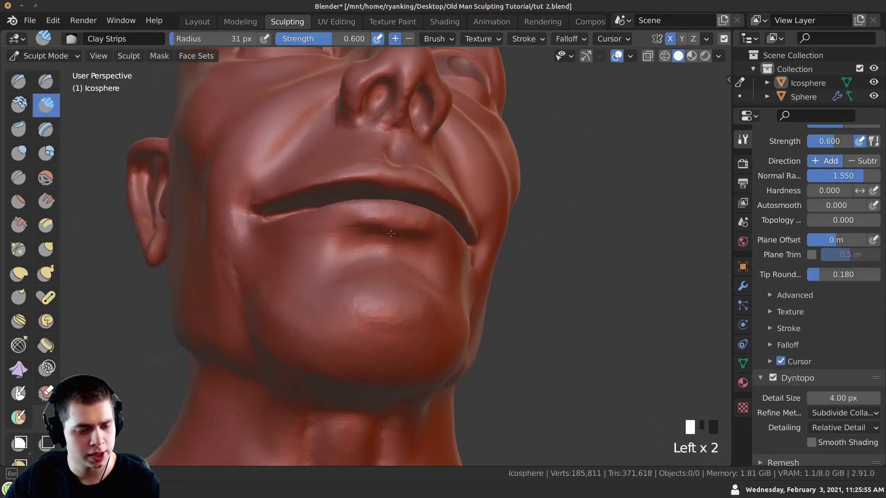
pyautogui.moveTo(377, 230)
pyautogui.keyDown('shift'); pyautogui.mouseDown(button='middle')
pyautogui.moveTo(375, 247)
pyautogui.moveTo(392, 258)
pyautogui.moveTo(282, 227)
pyautogui.mouseUp(button='middle'); pyautogui.keyUp('shift')
pyautogui.click(383, 252)
pyautogui.keyDown('ctrl'); pyautogui.moveTo(282, 227); pyautogui.dragTo(258, 234, button='middle'); pyautogui.keyUp('ctrl')
pyautogui.moveTo(261, 243); pyautogui.dragTo(295, 268)
pyautogui.moveTo(272, 256); pyautogui.dragTo(302, 273)
pyautogui.moveTo(295, 270)
pyautogui.mouseDown()
pyautogui.moveTo(266, 252)
pyautogui.moveTo(357, 306)
pyautogui.mouseUp()
pyautogui.moveTo(272, 262); pyautogui.dragTo(304, 263)
pyautogui.keyDown('ctrl'); pyautogui.moveTo(382, 297); pyautogui.dragTo(381, 313, button='middle'); pyautogui.keyUp('ctrl')
pyautogui.moveTo(355, 271); pyautogui.dragTo(418, 288)
pyautogui.moveTo(369, 301); pyautogui.dragTo(462, 316)
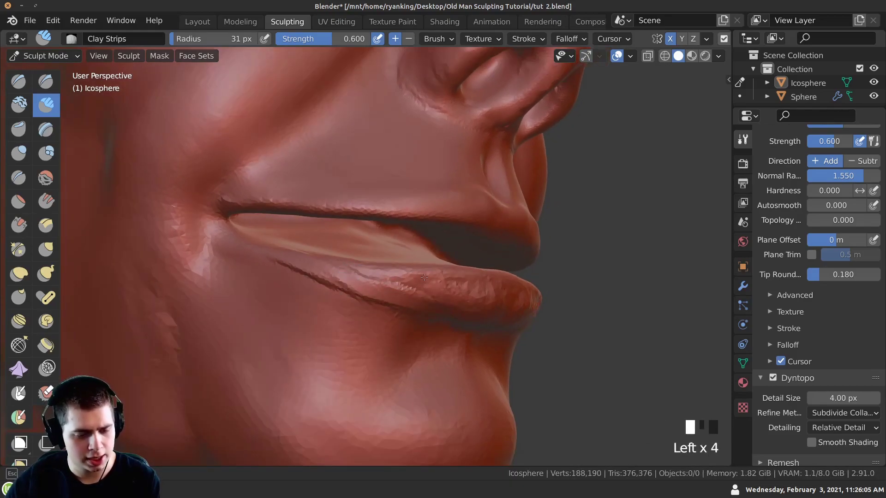
# Step: Fill the lower lip with short Clay Strips strokes between its outline and the mouth opening
pyautogui.keyDown('ctrl'); pyautogui.moveTo(357, 271); pyautogui.dragTo(359, 281, button='middle'); pyautogui.keyUp('ctrl')
pyautogui.moveTo(478, 290)
pyautogui.mouseDown()
pyautogui.moveTo(463, 281)
pyautogui.moveTo(425, 286)
pyautogui.mouseUp()
pyautogui.moveTo(425, 286); pyautogui.dragTo(353, 258, button='middle')
pyautogui.keyDown('ctrl'); pyautogui.moveTo(353, 259); pyautogui.dragTo(350, 265, button='middle'); pyautogui.keyUp('ctrl')
pyautogui.moveTo(351, 262); pyautogui.dragTo(354, 277)
pyautogui.moveTo(364, 262); pyautogui.dragTo(366, 277)
pyautogui.moveTo(381, 262)
pyautogui.mouseDown()
pyautogui.moveTo(391, 278)
pyautogui.moveTo(353, 287)
pyautogui.mouseUp()
# Step: Strengthen the lower border of the lower lip with Clay Strips strokes
pyautogui.moveTo(341, 276)
pyautogui.mouseDown(button='middle')
pyautogui.moveTo(342, 339)
pyautogui.moveTo(364, 313)
pyautogui.mouseUp(button='middle')
pyautogui.moveTo(405, 310); pyautogui.dragTo(409, 319)
pyautogui.moveTo(412, 318); pyautogui.dragTo(415, 351, button='middle')
pyautogui.moveTo(415, 351); pyautogui.dragTo(419, 356)
pyautogui.moveTo(402, 365)
pyautogui.keyDown('shift'); pyautogui.mouseDown(button='middle')
pyautogui.moveTo(431, 334)
pyautogui.moveTo(379, 341)
pyautogui.mouseUp(button='middle'); pyautogui.keyUp('shift')
pyautogui.click(431, 334)
pyautogui.moveTo(379, 341); pyautogui.dragTo(373, 345)
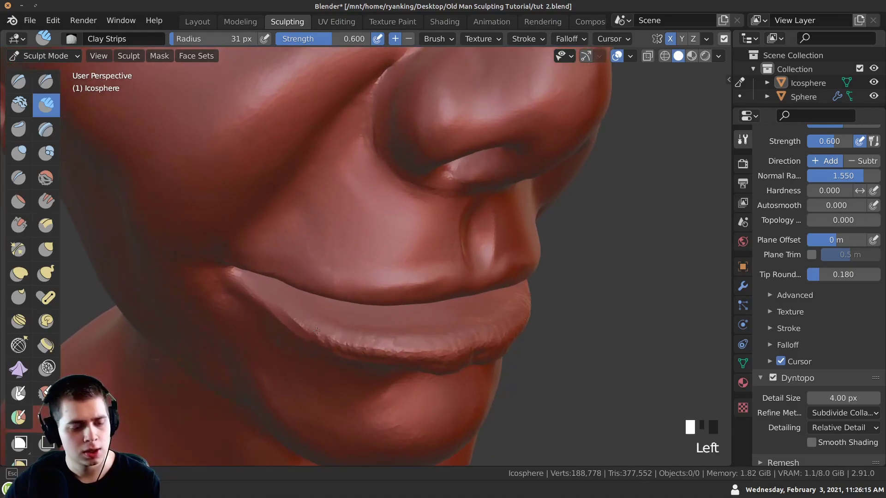
# Step: Add Clay Strips strokes to the outer part of the lower lip, tapering it toward the mouth corner
pyautogui.moveTo(289, 314); pyautogui.dragTo(266, 305)
pyautogui.keyDown('ctrl'); pyautogui.moveTo(266, 305); pyautogui.dragTo(286, 332, button='middle'); pyautogui.keyUp('ctrl')
pyautogui.keyDown('shift'); pyautogui.moveTo(298, 299); pyautogui.dragTo(401, 328); pyautogui.keyUp('shift')
pyautogui.moveTo(392, 318)
pyautogui.mouseDown(button='middle')
pyautogui.moveTo(371, 245)
pyautogui.moveTo(386, 229)
pyautogui.mouseUp(button='middle')
pyautogui.moveTo(382, 227)
pyautogui.keyDown('shift'); pyautogui.mouseDown()
pyautogui.moveTo(348, 217)
pyautogui.moveTo(376, 231)
pyautogui.mouseUp(); pyautogui.keyUp('shift')
pyautogui.keyDown('ctrl'); pyautogui.keyDown('shift'); pyautogui.moveTo(390, 251); pyautogui.dragTo(398, 217, button='middle'); pyautogui.keyUp('shift'); pyautogui.keyUp('ctrl')
pyautogui.keyDown('shift'); pyautogui.moveTo(376, 207); pyautogui.dragTo(344, 212); pyautogui.keyUp('shift')
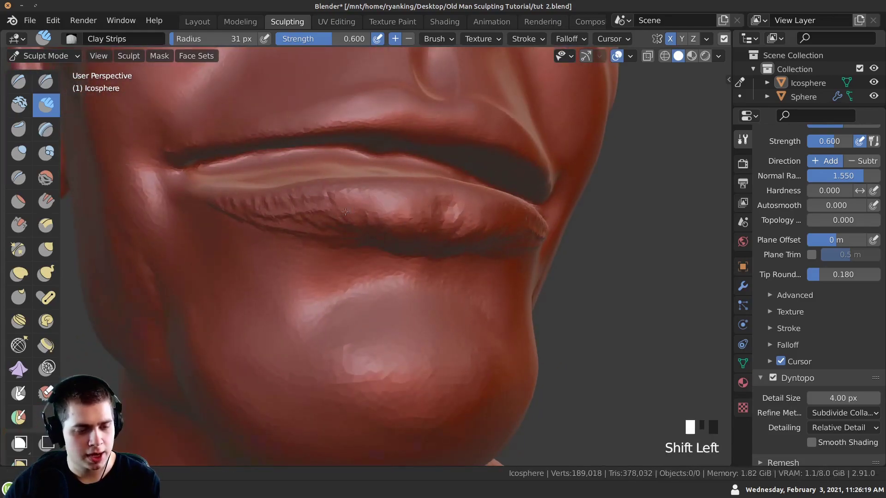
# Step: Smooth the Clay Strips marks across the lower lip and blend it into the surrounding skin
pyautogui.moveTo(358, 215); pyautogui.dragTo(397, 212, button='middle')
pyautogui.keyDown('ctrl'); pyautogui.moveTo(397, 212); pyautogui.dragTo(399, 220, button='middle'); pyautogui.keyUp('ctrl')
pyautogui.keyDown('shift'); pyautogui.moveTo(436, 218); pyautogui.dragTo(329, 217); pyautogui.keyUp('shift')
pyautogui.moveTo(323, 218); pyautogui.dragTo(346, 215, button='middle')
pyautogui.moveTo(429, 219)
pyautogui.keyDown('shift'); pyautogui.mouseDown()
pyautogui.moveTo(314, 214)
pyautogui.moveTo(307, 225)
pyautogui.moveTo(350, 230)
pyautogui.mouseUp(); pyautogui.keyUp('shift')
pyautogui.moveTo(351, 231)
pyautogui.keyDown('ctrl'); pyautogui.mouseDown(button='middle')
pyautogui.moveTo(395, 241)
pyautogui.moveTo(302, 239)
pyautogui.mouseUp(button='middle'); pyautogui.keyUp('ctrl')
pyautogui.keyDown('shift'); pyautogui.moveTo(303, 239); pyautogui.dragTo(312, 224); pyautogui.keyUp('shift')
pyautogui.moveTo(313, 223)
pyautogui.mouseDown(button='middle')
pyautogui.moveTo(336, 322)
pyautogui.moveTo(346, 272)
pyautogui.moveTo(329, 255)
pyautogui.mouseUp(button='middle')
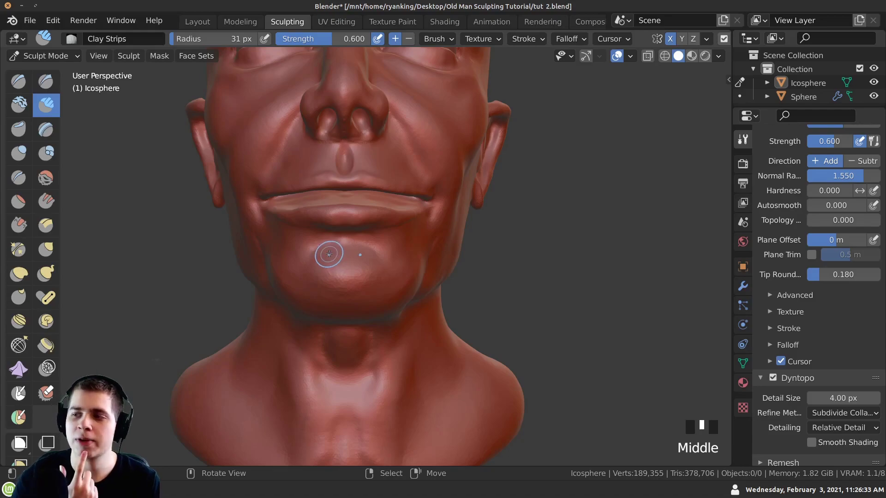
# Step: Build two mounds on the chin with a central cleft using Clay Strips, and smooth them
pyautogui.moveTo(335, 284)
pyautogui.keyDown('ctrl'); pyautogui.mouseDown(button='middle')
pyautogui.moveTo(317, 233)
pyautogui.moveTo(377, 255)
pyautogui.mouseUp(button='middle'); pyautogui.keyUp('ctrl')
pyautogui.keyDown('ctrl'); pyautogui.moveTo(377, 255); pyautogui.dragTo(371, 284); pyautogui.keyUp('ctrl')
pyautogui.scroll(-1, 358, 267)
pyautogui.moveTo(342, 245); pyautogui.dragTo(337, 269)
pyautogui.keyDown('shift'); pyautogui.moveTo(371, 262); pyautogui.dragTo(369, 244); pyautogui.keyUp('shift')
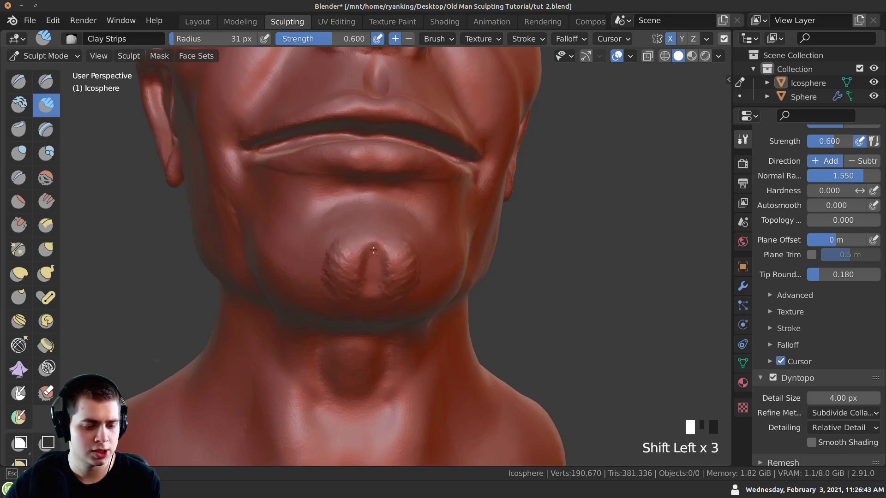
pyautogui.keyDown('shift'); pyautogui.moveTo(323, 279); pyautogui.dragTo(342, 277); pyautogui.keyUp('shift')
pyautogui.moveTo(341, 276)
pyautogui.keyDown('ctrl'); pyautogui.mouseDown(button='middle')
pyautogui.moveTo(342, 285)
pyautogui.moveTo(358, 265)
pyautogui.moveTo(363, 295)
pyautogui.moveTo(362, 258)
pyautogui.moveTo(342, 263)
pyautogui.moveTo(340, 247)
pyautogui.moveTo(339, 273)
pyautogui.moveTo(460, 295)
pyautogui.mouseUp(button='middle'); pyautogui.keyUp('ctrl')
pyautogui.moveTo(340, 287)
pyautogui.mouseDown(button='middle')
pyautogui.moveTo(334, 293)
pyautogui.moveTo(358, 282)
pyautogui.moveTo(346, 289)
pyautogui.mouseUp(button='middle')
# Step: Reshape the mouth corners from below with the Grab brush at a 174 px radius
pyautogui.press('g')
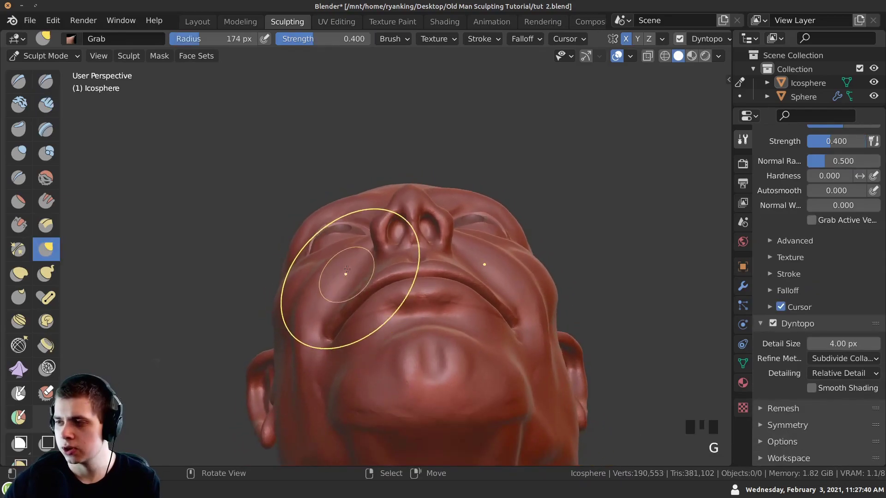
pyautogui.moveTo(340, 299); pyautogui.dragTo(342, 293)
pyautogui.moveTo(342, 292); pyautogui.dragTo(339, 285, button='middle')
pyautogui.moveTo(337, 302); pyautogui.dragTo(340, 293)
pyautogui.moveTo(339, 299); pyautogui.dragTo(340, 298)
pyautogui.moveTo(337, 304)
pyautogui.keyDown('ctrl'); pyautogui.mouseDown(button='middle')
pyautogui.moveTo(330, 317)
pyautogui.moveTo(351, 277)
pyautogui.mouseUp(button='middle'); pyautogui.keyUp('ctrl')
pyautogui.keyDown('ctrl'); pyautogui.moveTo(377, 235); pyautogui.dragTo(416, 252, button='middle'); pyautogui.keyUp('ctrl')
# Step: Adjust the sides of the cheeks and jaw with the Grab brush, checking the head from several angles
pyautogui.moveTo(330, 270); pyautogui.dragTo(326, 264)
pyautogui.moveTo(327, 268); pyautogui.dragTo(325, 265)
pyautogui.moveTo(326, 272); pyautogui.dragTo(323, 268)
pyautogui.moveTo(301, 327); pyautogui.dragTo(300, 326)
pyautogui.keyDown('ctrl'); pyautogui.moveTo(300, 326); pyautogui.dragTo(320, 283, button='middle'); pyautogui.keyUp('ctrl')
pyautogui.click(332, 289)
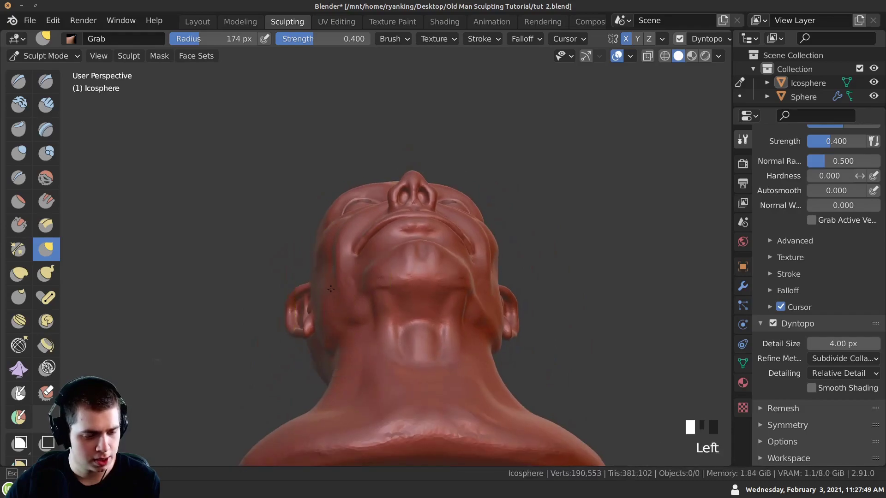
pyautogui.keyDown('shift'); pyautogui.moveTo(369, 291); pyautogui.dragTo(382, 262, button='middle'); pyautogui.keyUp('shift')
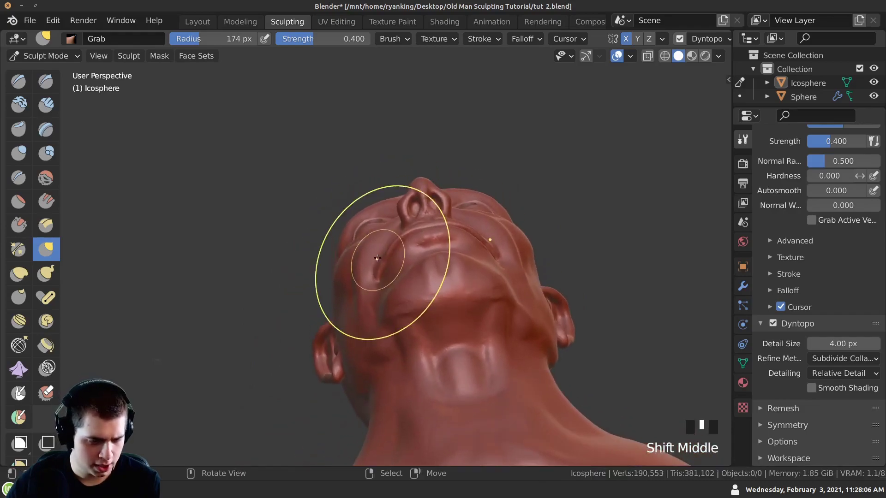
pyautogui.moveTo(382, 262); pyautogui.dragTo(378, 259)
pyautogui.keyDown('ctrl'); pyautogui.moveTo(379, 259); pyautogui.dragTo(390, 286, button='middle'); pyautogui.keyUp('ctrl')
pyautogui.moveTo(390, 286); pyautogui.dragTo(418, 300, button='middle')
pyautogui.moveTo(418, 300); pyautogui.dragTo(356, 297)
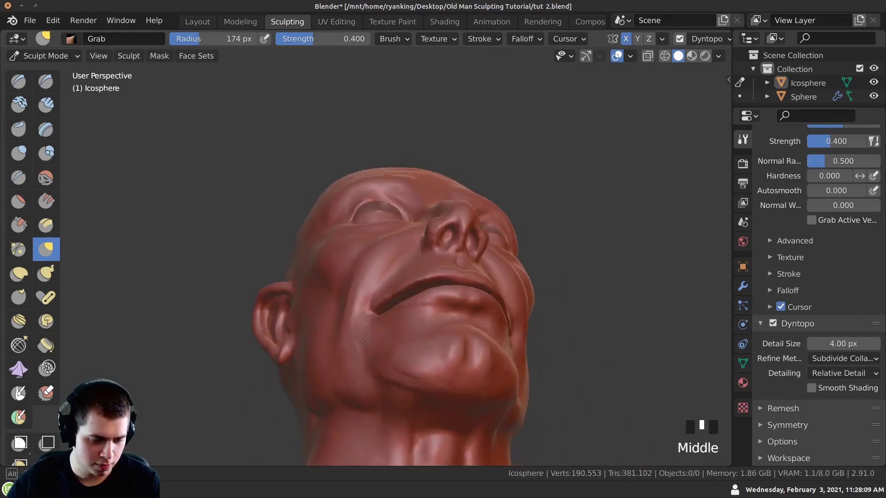
pyautogui.keyDown('ctrl'); pyautogui.moveTo(322, 230); pyautogui.dragTo(295, 196, button='middle'); pyautogui.keyUp('ctrl')
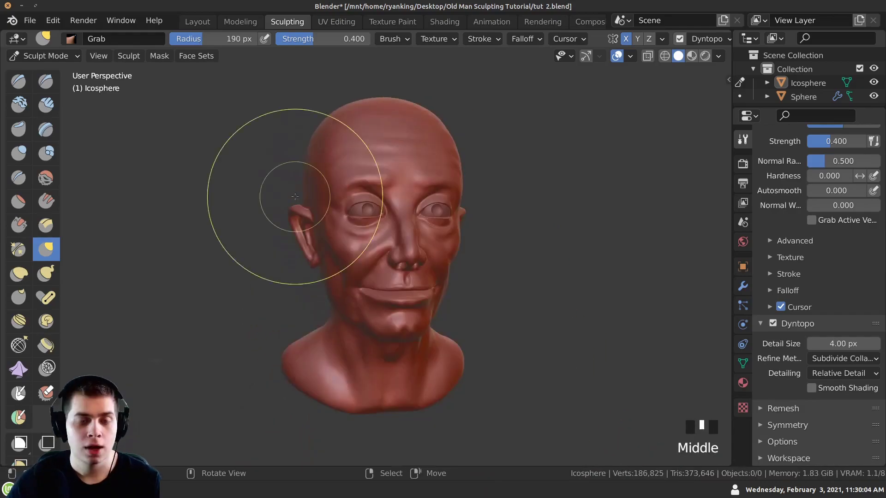
# Step: Save the Blender file
pyautogui.middleClick(405, 277)
pyautogui.click(30, 20)
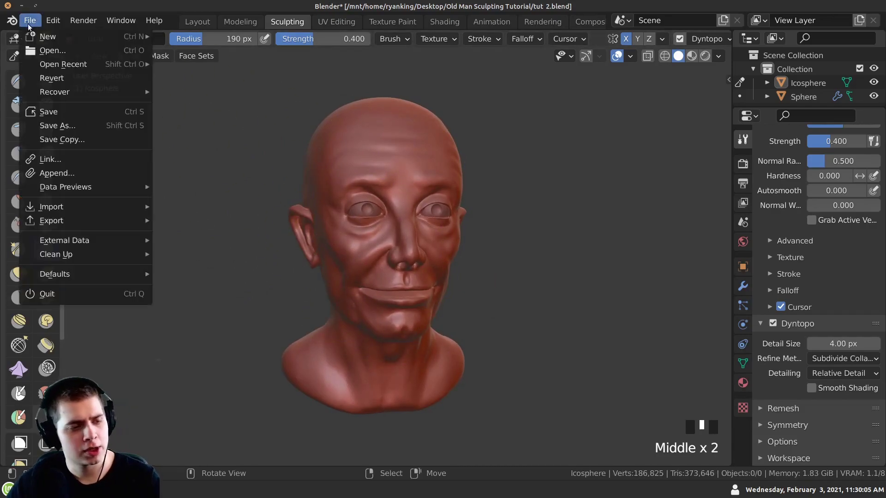
pyautogui.click(36, 113)
# Step: Turn off X-axis symmetry and set the Grab brush radius to 130 px
pyautogui.moveTo(338, 248)
pyautogui.mouseDown(button='middle')
pyautogui.moveTo(362, 257)
pyautogui.moveTo(385, 178)
pyautogui.mouseUp(button='middle')
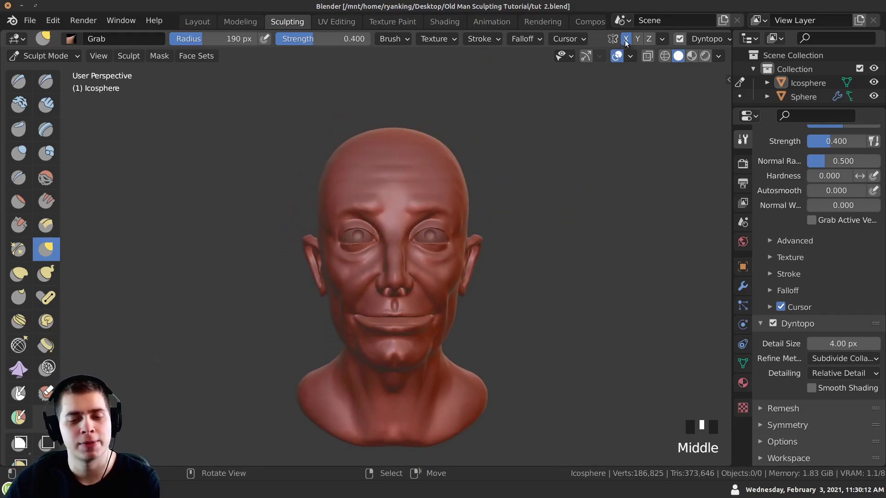
pyautogui.moveTo(361, 222)
pyautogui.mouseDown(button='middle')
pyautogui.moveTo(362, 230)
pyautogui.moveTo(339, 227)
pyautogui.moveTo(347, 222)
pyautogui.mouseUp(button='middle')
pyautogui.press('f')
pyautogui.click(336, 230)
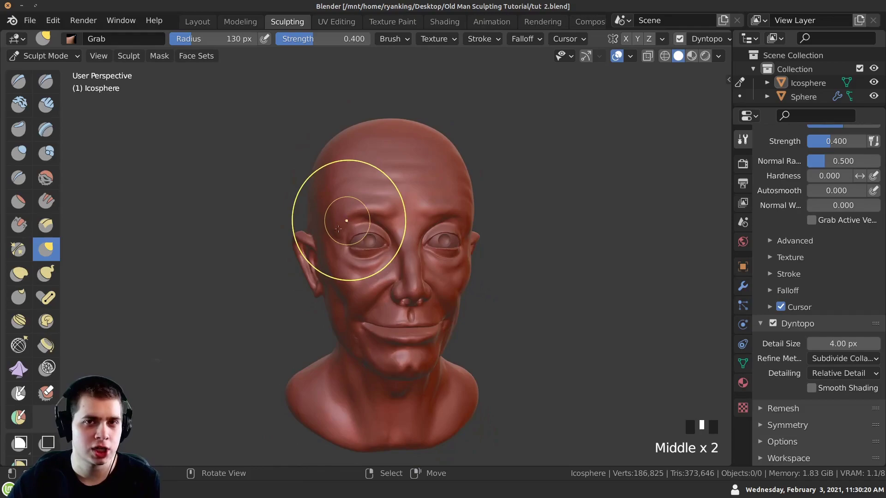
# Step: Nudge the brow over the character's left eye upward with Grab so the two brows differ
pyautogui.moveTo(325, 230); pyautogui.dragTo(327, 285, button='middle')
pyautogui.moveTo(327, 285)
pyautogui.keyDown('ctrl'); pyautogui.mouseDown(button='middle')
pyautogui.moveTo(369, 289)
pyautogui.moveTo(385, 247)
pyautogui.moveTo(326, 257)
pyautogui.mouseUp(button='middle'); pyautogui.keyUp('ctrl')
pyautogui.moveTo(326, 257); pyautogui.dragTo(327, 271)
pyautogui.moveTo(311, 271)
pyautogui.mouseDown(button='middle')
pyautogui.moveTo(330, 277)
pyautogui.moveTo(346, 227)
pyautogui.moveTo(326, 257)
pyautogui.moveTo(342, 235)
pyautogui.moveTo(407, 247)
pyautogui.moveTo(422, 239)
pyautogui.mouseUp(button='middle')
pyautogui.keyDown('ctrl'); pyautogui.moveTo(422, 240); pyautogui.dragTo(438, 232, button='middle'); pyautogui.keyUp('ctrl')
pyautogui.moveTo(441, 231); pyautogui.dragTo(440, 228)
pyautogui.moveTo(438, 232); pyautogui.dragTo(437, 229)
pyautogui.moveTo(435, 232); pyautogui.dragTo(435, 229)
pyautogui.moveTo(435, 231)
pyautogui.mouseDown(button='middle')
pyautogui.moveTo(431, 241)
pyautogui.moveTo(448, 247)
pyautogui.mouseUp(button='middle')
pyautogui.click(448, 247)
pyautogui.click(448, 246)
pyautogui.moveTo(395, 217)
pyautogui.keyDown('ctrl'); pyautogui.mouseDown(button='middle')
pyautogui.moveTo(375, 229)
pyautogui.moveTo(423, 242)
pyautogui.moveTo(406, 226)
pyautogui.moveTo(415, 194)
pyautogui.mouseUp(button='middle'); pyautogui.keyUp('ctrl')
pyautogui.moveTo(440, 261); pyautogui.dragTo(442, 252)
pyautogui.moveTo(443, 255); pyautogui.dragTo(443, 250)
pyautogui.moveTo(443, 252); pyautogui.dragTo(444, 247)
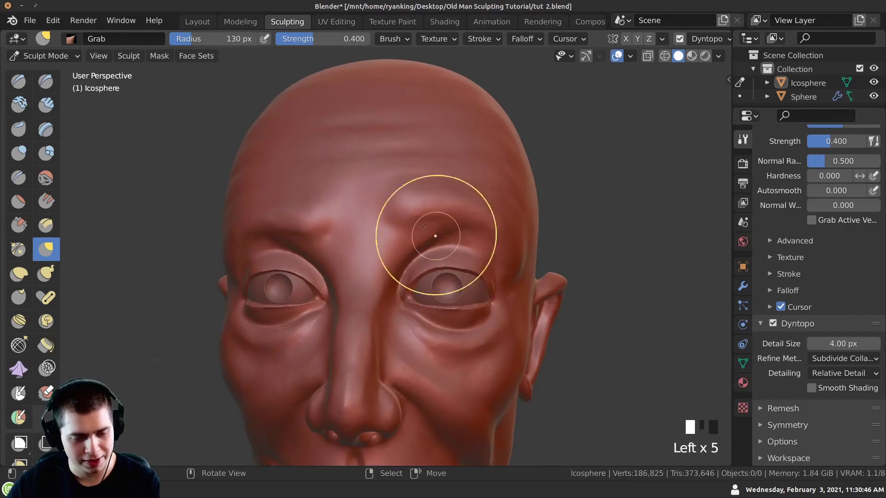
# Step: Offset the brow and eye area on the character's right side with small Grab moves
pyautogui.keyDown('ctrl'); pyautogui.moveTo(426, 234); pyautogui.dragTo(406, 256, button='middle'); pyautogui.keyUp('ctrl')
pyautogui.moveTo(305, 249); pyautogui.dragTo(303, 245)
pyautogui.moveTo(285, 234); pyautogui.dragTo(296, 297, button='middle')
pyautogui.keyDown('shift'); pyautogui.moveTo(296, 298); pyautogui.dragTo(306, 279, button='middle'); pyautogui.keyUp('shift')
pyautogui.keyDown('ctrl'); pyautogui.moveTo(381, 254); pyautogui.dragTo(293, 238, button='middle'); pyautogui.keyUp('ctrl')
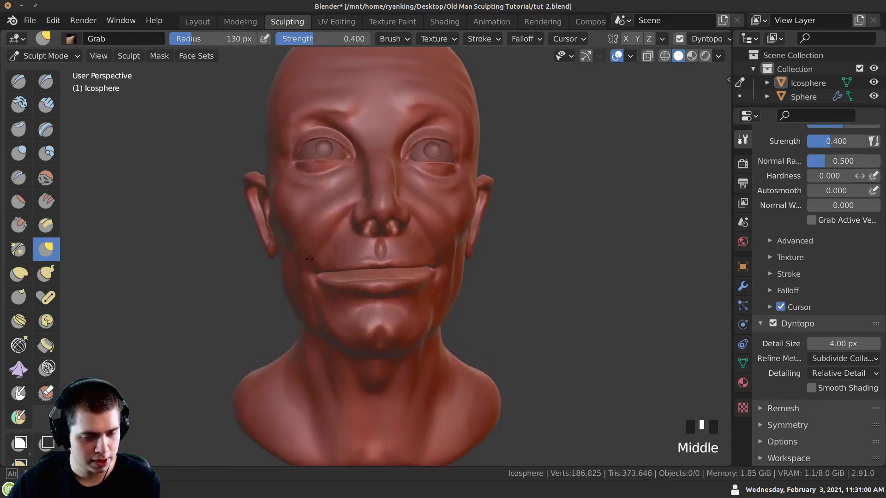
pyautogui.click(336, 263)
pyautogui.moveTo(293, 238); pyautogui.dragTo(297, 239)
pyautogui.moveTo(296, 244); pyautogui.dragTo(267, 277, button='middle')
pyautogui.keyDown('shift'); pyautogui.moveTo(268, 276); pyautogui.dragTo(304, 304, button='middle'); pyautogui.keyUp('shift')
# Step: Add small asymmetrical shifts to the middle of the face with the Grab brush
pyautogui.moveTo(411, 290); pyautogui.dragTo(355, 302, button='middle')
pyautogui.moveTo(408, 295)
pyautogui.keyDown('ctrl'); pyautogui.mouseDown(button='middle')
pyautogui.moveTo(408, 312)
pyautogui.moveTo(400, 310)
pyautogui.mouseUp(button='middle'); pyautogui.keyUp('ctrl')
pyautogui.moveTo(399, 308); pyautogui.dragTo(396, 297)
pyautogui.moveTo(397, 297); pyautogui.dragTo(406, 299, button='middle')
pyautogui.moveTo(403, 299); pyautogui.dragTo(395, 294)
pyautogui.moveTo(394, 295); pyautogui.dragTo(415, 298, button='middle')
pyautogui.moveTo(341, 300); pyautogui.dragTo(399, 302, button='middle')
pyautogui.keyDown('ctrl'); pyautogui.moveTo(351, 342); pyautogui.dragTo(347, 293, button='middle'); pyautogui.keyUp('ctrl')
pyautogui.keyDown('ctrl'); pyautogui.moveTo(346, 295); pyautogui.dragTo(345, 281, button='middle'); pyautogui.keyUp('ctrl')
pyautogui.moveTo(345, 280); pyautogui.dragTo(344, 288)
pyautogui.moveTo(346, 282); pyautogui.dragTo(319, 262, button='middle')
# Step: Nudge the lower face and mouth area unevenly with the Grab brush
pyautogui.keyDown('shift'); pyautogui.moveTo(320, 262); pyautogui.dragTo(340, 210, button='middle'); pyautogui.keyUp('shift')
pyautogui.click(312, 289)
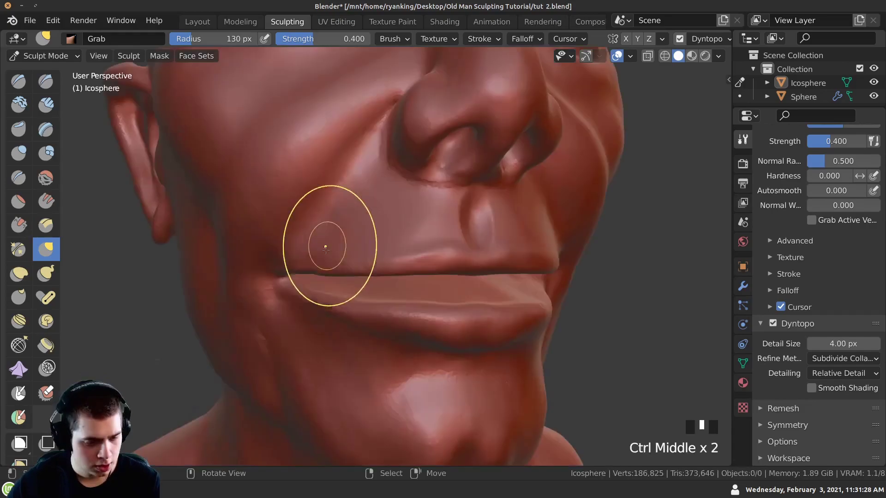
pyautogui.moveTo(326, 247); pyautogui.dragTo(323, 256)
pyautogui.moveTo(314, 258); pyautogui.dragTo(307, 267)
pyautogui.moveTo(308, 267); pyautogui.dragTo(332, 256, button='middle')
pyautogui.click(332, 257)
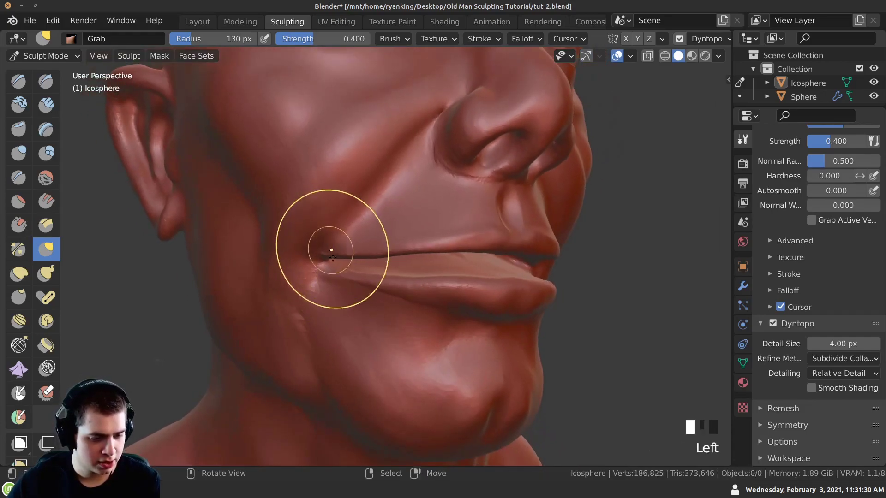
# Step: Reshape one mouth corner with Grab at a 90 px radius and review the whole head
pyautogui.press('f')
pyautogui.click(386, 281)
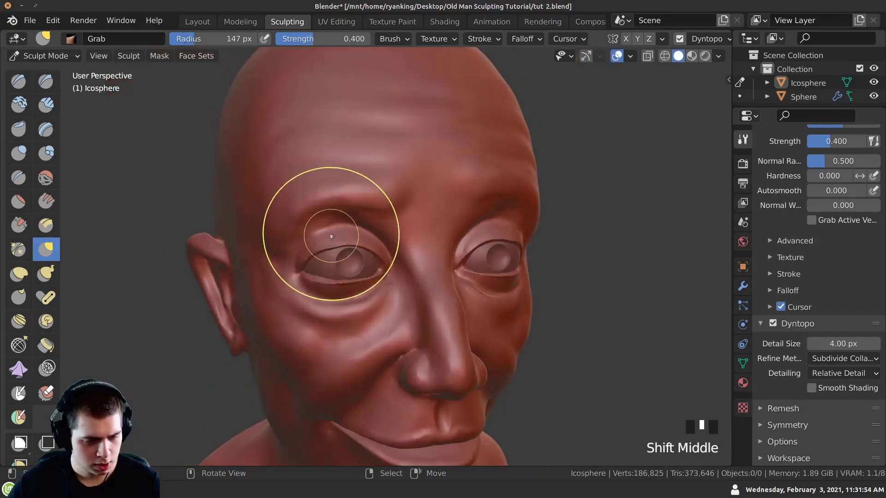
pyautogui.moveTo(328, 234)
pyautogui.mouseDown(button='middle')
pyautogui.moveTo(366, 258)
pyautogui.moveTo(405, 248)
pyautogui.moveTo(380, 249)
pyautogui.moveTo(326, 286)
pyautogui.moveTo(192, 336)
pyautogui.moveTo(190, 304)
pyautogui.moveTo(169, 314)
pyautogui.mouseUp(button='middle')
pyautogui.click(365, 258)
pyautogui.click(407, 251)
pyautogui.click(406, 251)
pyautogui.click(379, 243)
pyautogui.moveTo(168, 313)
pyautogui.keyDown('shift'); pyautogui.mouseDown(button='middle')
pyautogui.moveTo(187, 325)
pyautogui.moveTo(185, 309)
pyautogui.mouseUp(button='middle'); pyautogui.keyUp('shift')
pyautogui.moveTo(185, 309)
pyautogui.keyDown('ctrl'); pyautogui.mouseDown(button='middle')
pyautogui.moveTo(188, 356)
pyautogui.moveTo(171, 336)
pyautogui.moveTo(186, 322)
pyautogui.mouseUp(button='middle'); pyautogui.keyUp('ctrl')
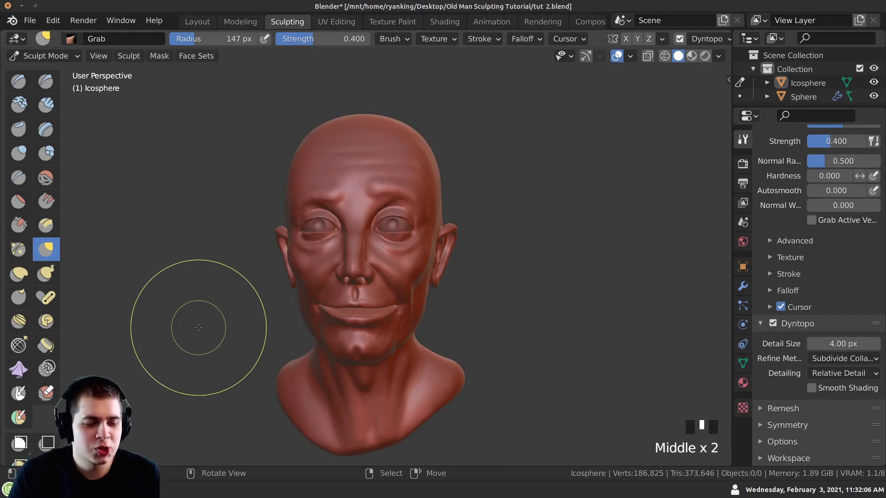
pyautogui.moveTo(199, 327); pyautogui.dragTo(296, 277, button='middle')
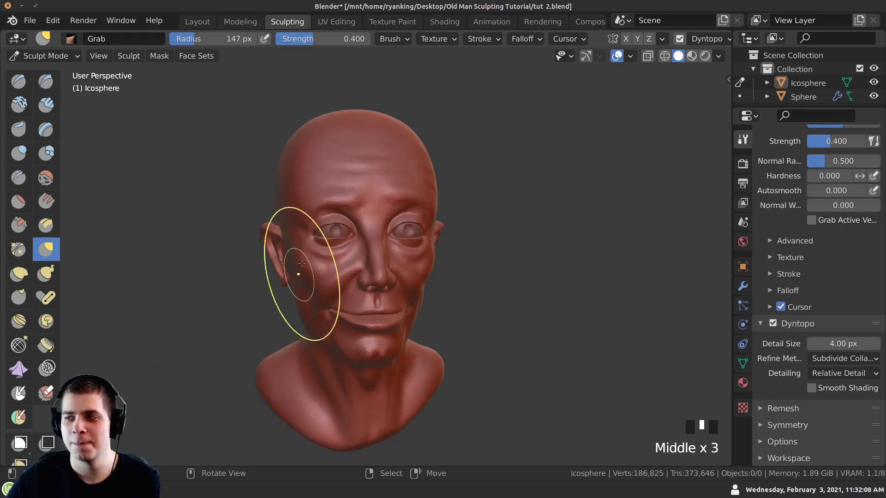
pyautogui.moveTo(405, 247); pyautogui.dragTo(300, 305, button='middle')
pyautogui.keyDown('shift'); pyautogui.moveTo(283, 333); pyautogui.dragTo(340, 291, button='middle'); pyautogui.keyUp('shift')
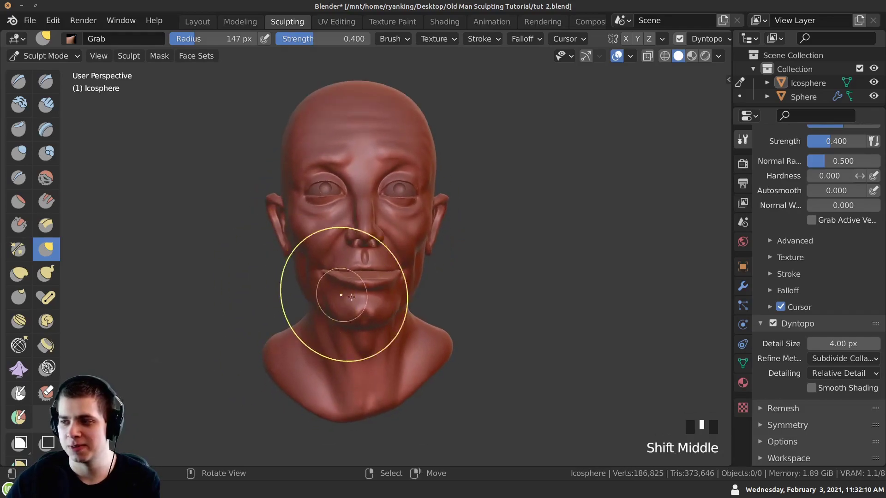
pyautogui.keyDown('ctrl'); pyautogui.moveTo(336, 340); pyautogui.dragTo(296, 359, button='middle'); pyautogui.keyUp('ctrl')
pyautogui.moveTo(323, 259); pyautogui.dragTo(359, 239, button='middle')
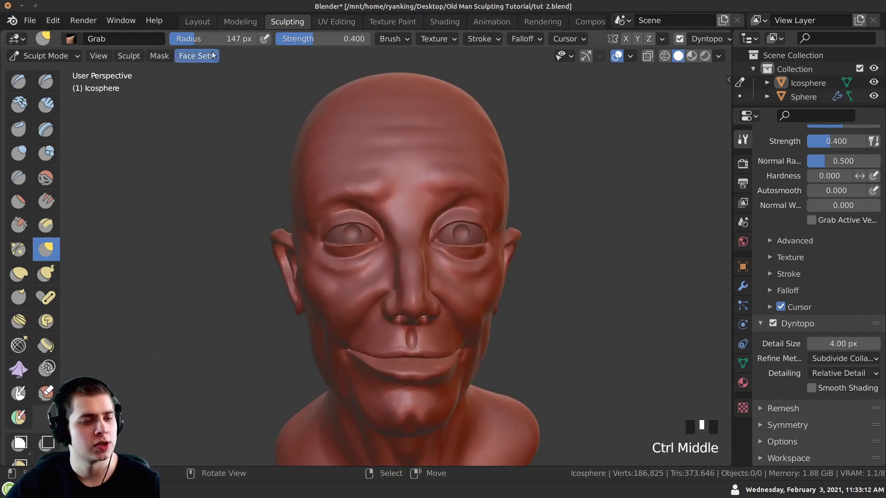
# Step: Switch to the Layout workspace and select the eyeball sphere object
pyautogui.click(198, 22)
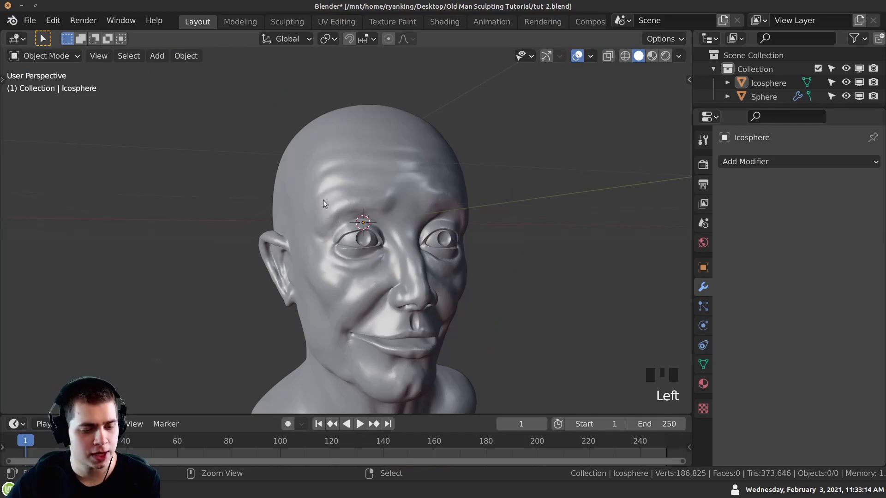
pyautogui.keyDown('ctrl'); pyautogui.moveTo(324, 204); pyautogui.dragTo(339, 207, button='middle'); pyautogui.keyUp('ctrl')
pyautogui.rightClick(361, 242)
pyautogui.keyDown('ctrl'); pyautogui.moveTo(360, 242); pyautogui.dragTo(341, 272, button='middle'); pyautogui.keyUp('ctrl')
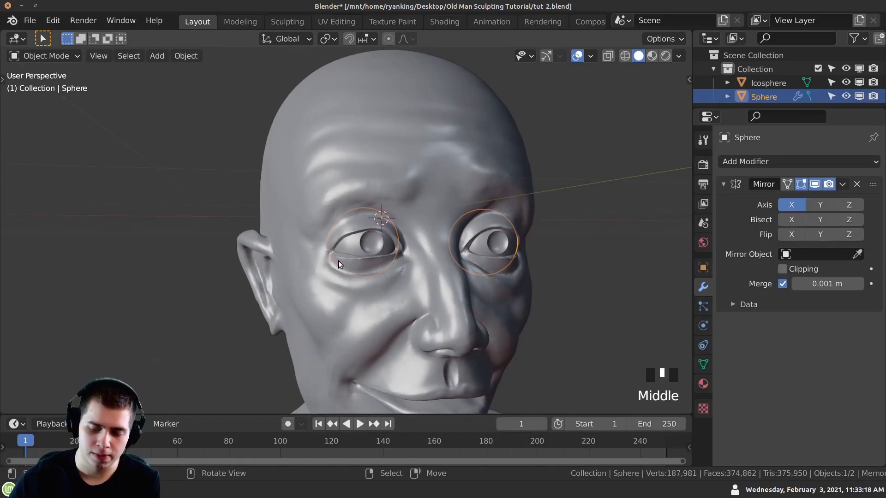
pyautogui.press('Tab')
pyautogui.moveTo(431, 265); pyautogui.dragTo(400, 258, button='middle')
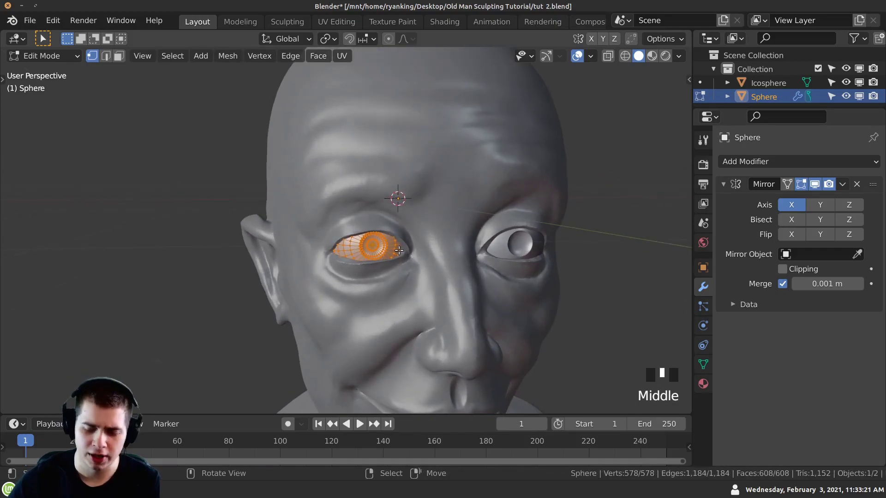
pyautogui.press('r')
pyautogui.press('r')
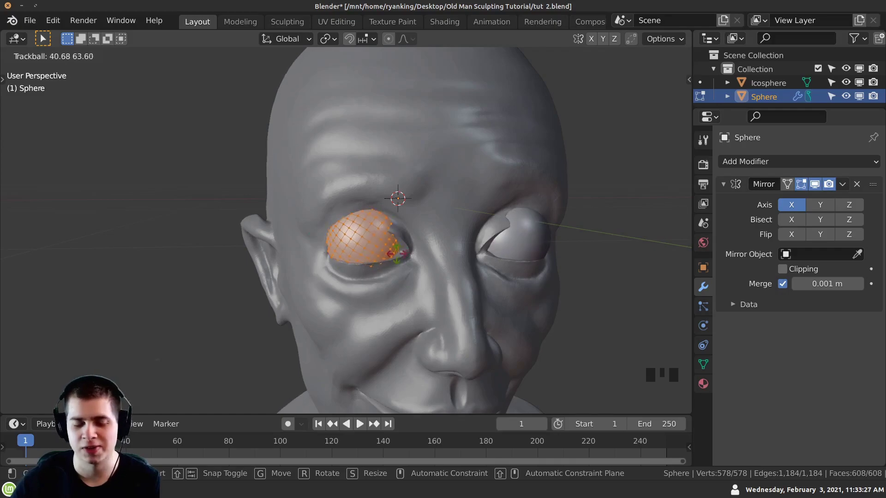
pyautogui.rightClick(391, 250)
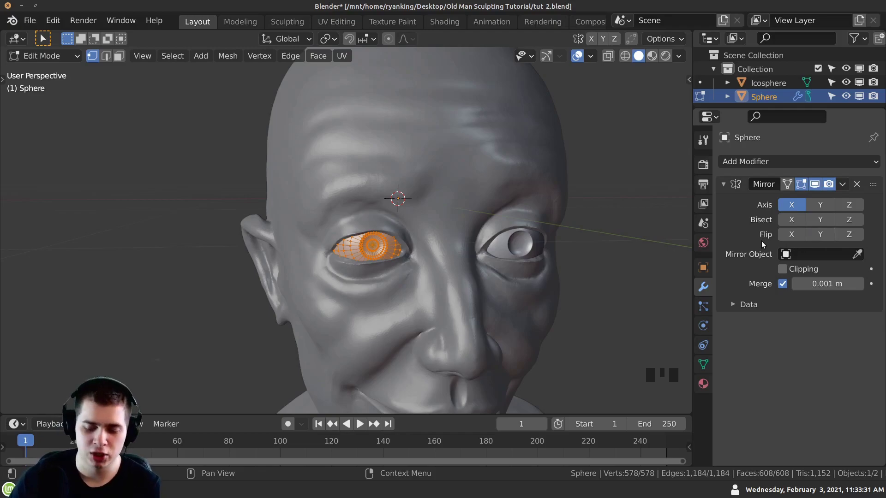
pyautogui.click(842, 184)
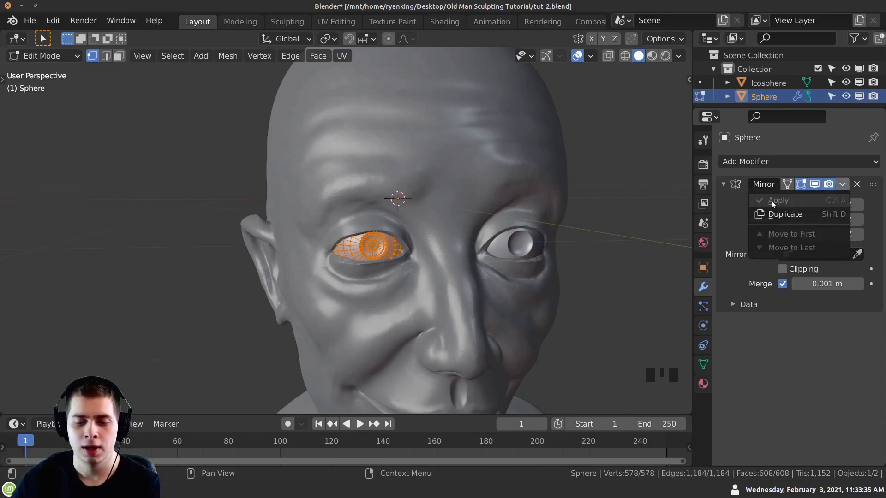
pyautogui.moveTo(420, 178); pyautogui.dragTo(397, 177, button='middle')
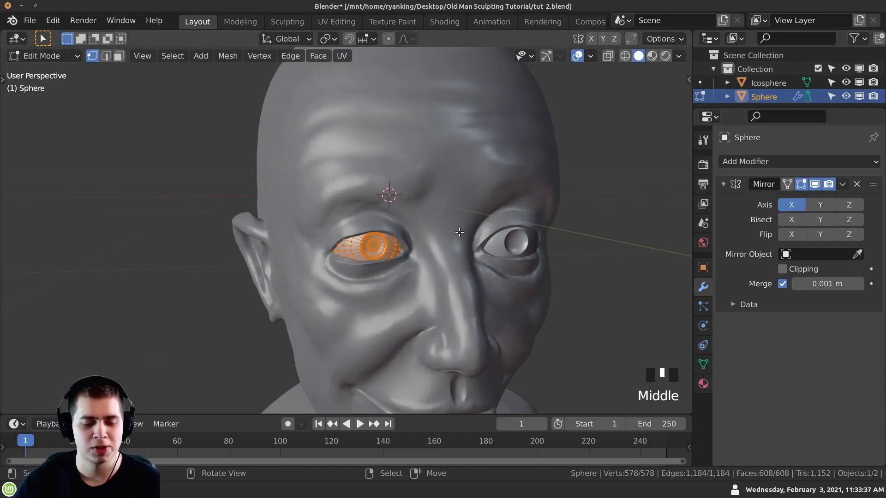
pyautogui.press('Tab')
# Step: Apply the Mirror modifier on the eyeball sphere in Object Mode
pyautogui.moveTo(413, 292); pyautogui.dragTo(547, 206, button='middle')
pyautogui.click(843, 185)
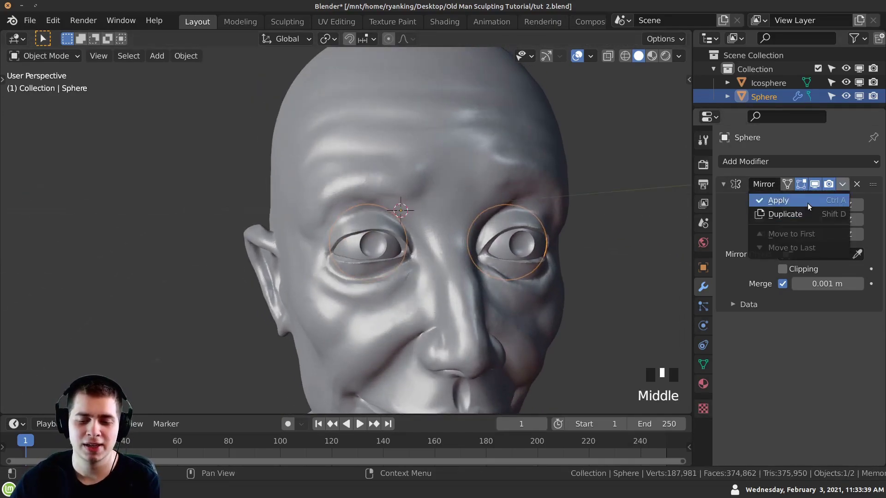
pyautogui.click(807, 203)
# Step: Enter Edit Mode on the eyeballs and select the whole mesh of both eyes
pyautogui.moveTo(387, 249); pyautogui.dragTo(352, 260, button='middle')
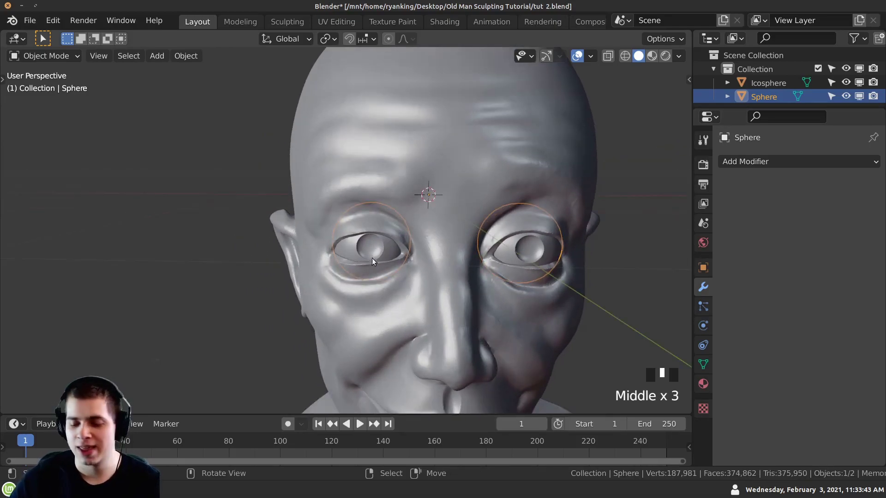
pyautogui.press('Tab')
pyautogui.press('a')
pyautogui.press('a')
pyautogui.press('a')
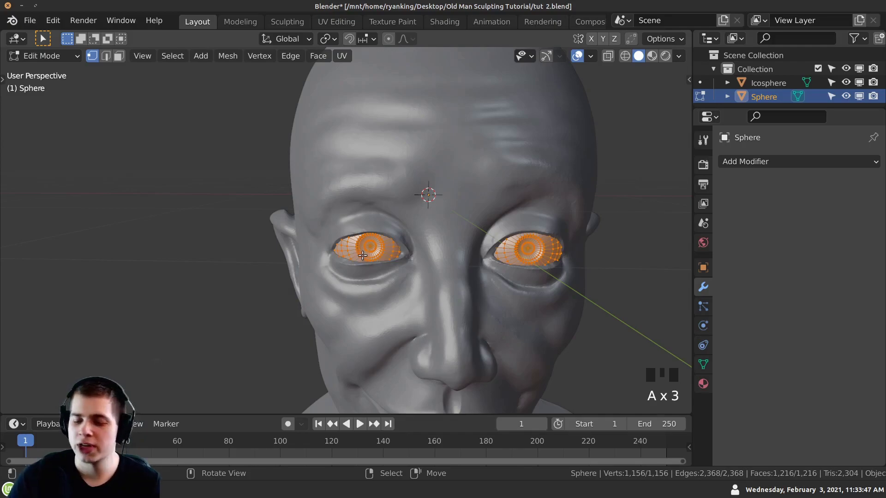
pyautogui.press('r')
pyautogui.press('r')
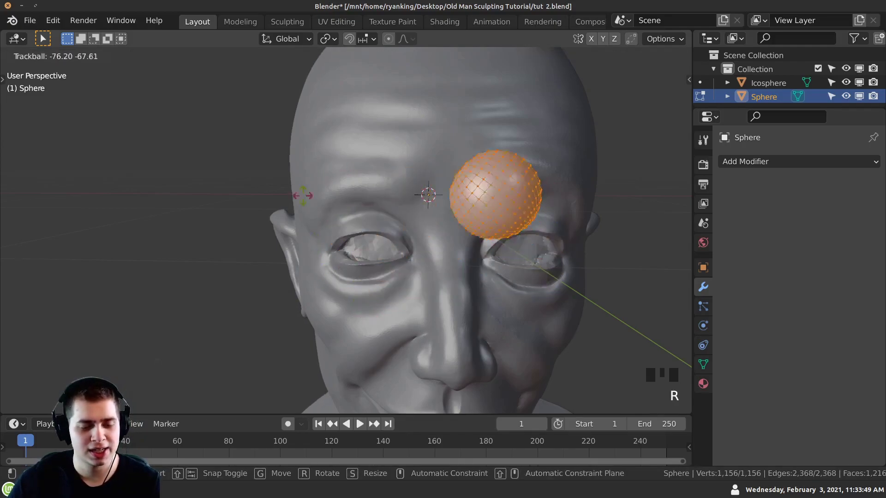
pyautogui.rightClick(351, 212)
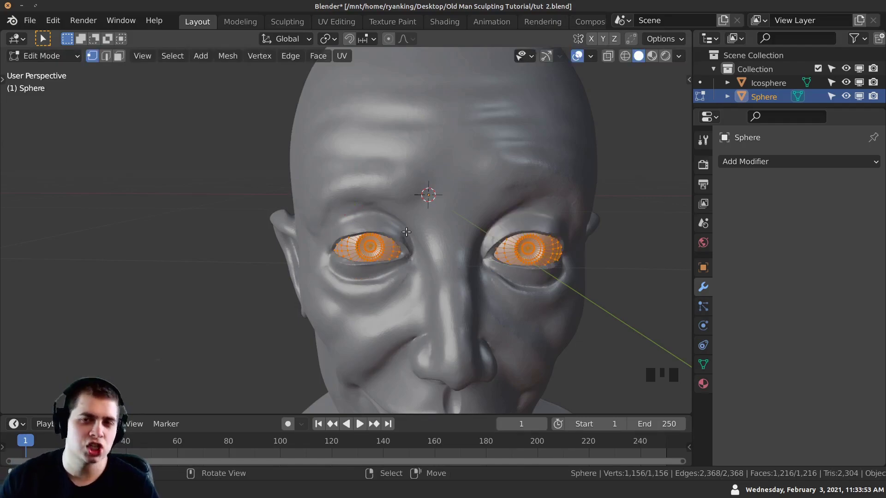
# Step: Set the transform pivot point to Individual Origins and trackball-rotate both eyeballs by about -0.57, 8.02
pyautogui.click(325, 40)
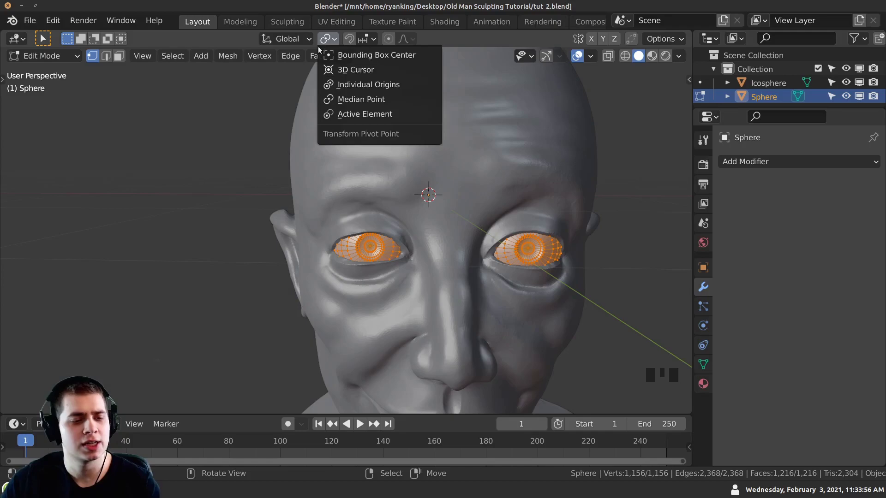
pyautogui.click(331, 86)
pyautogui.moveTo(353, 153); pyautogui.dragTo(373, 222, button='middle')
pyautogui.press('r')
pyautogui.press('r')
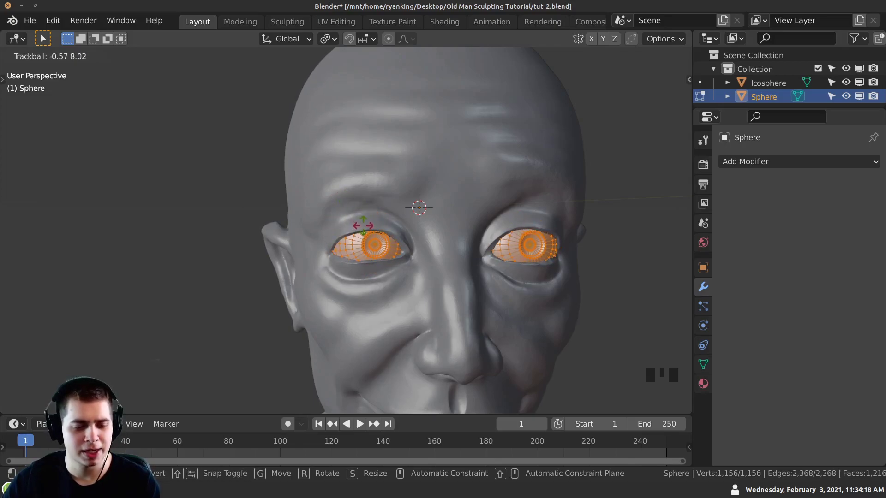
pyautogui.click(363, 226)
# Step: Adjust the gaze with another trackball rotation of both eyeballs, about 1.15, 2.86, and return to Object Mode
pyautogui.scroll(-2, 350, 213)
pyautogui.moveTo(354, 257); pyautogui.dragTo(332, 229, button='middle')
pyautogui.scroll(-1, 322, 248)
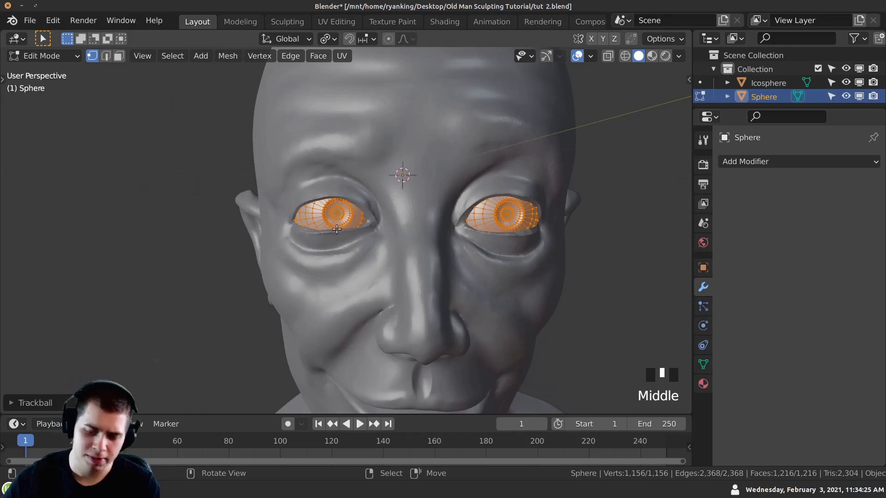
pyautogui.press('r')
pyautogui.press('r')
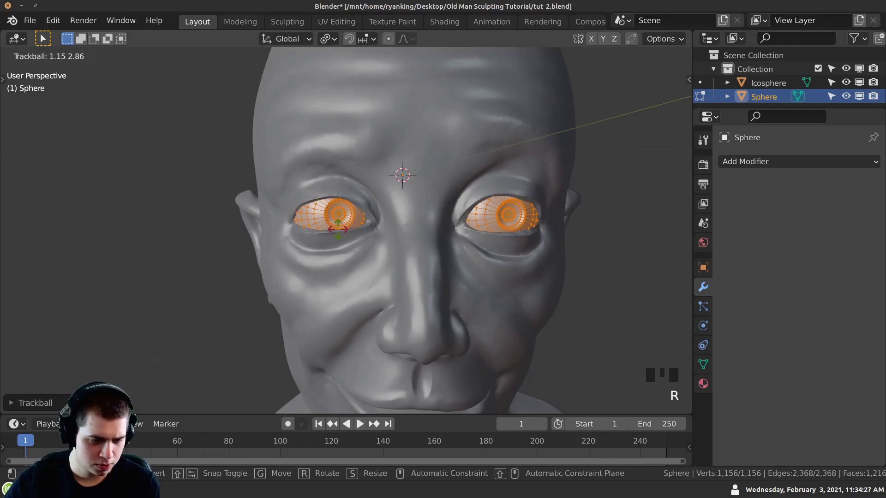
pyautogui.click(338, 230)
pyautogui.press('Tab')
# Step: Correct the gaze from a lower viewpoint by trackball-rotating both eyeballs about 0, -1.72 in Edit Mode
pyautogui.keyDown('ctrl'); pyautogui.moveTo(338, 231); pyautogui.dragTo(319, 246, button='middle'); pyautogui.keyUp('ctrl')
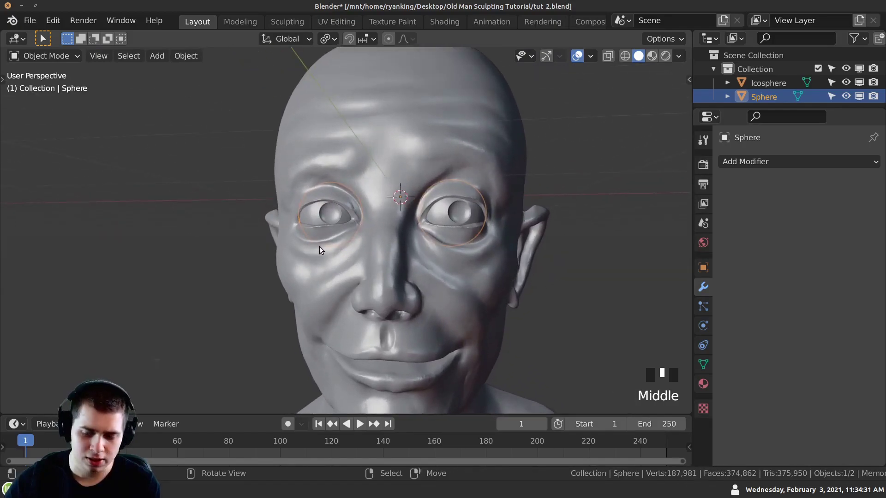
pyautogui.press('Tab')
pyautogui.press('r')
pyautogui.press('r')
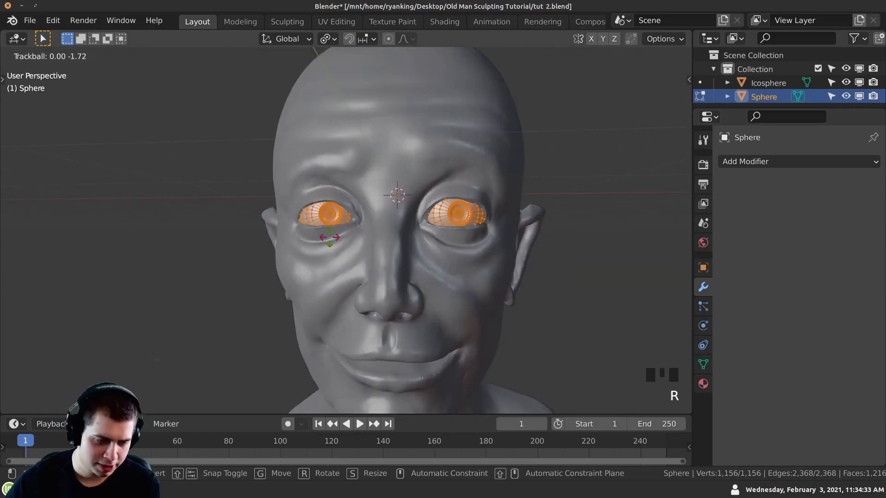
pyautogui.click(327, 236)
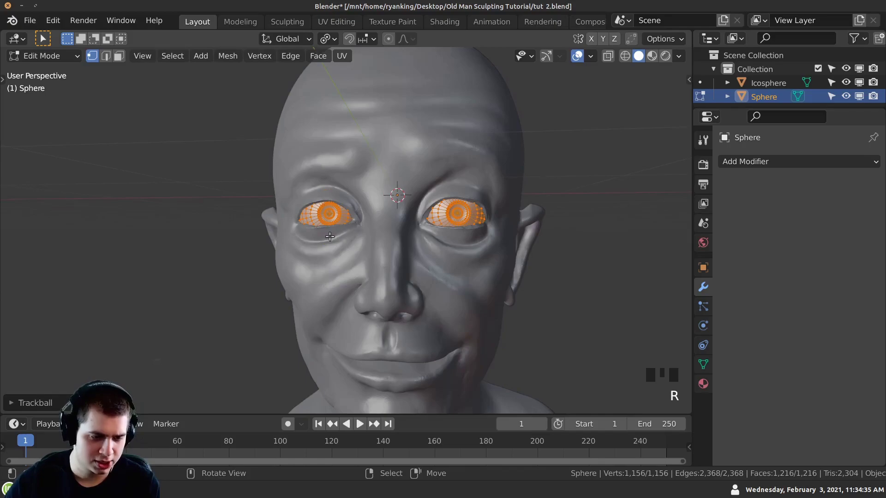
pyautogui.press('Tab')
# Step: Select the Icosphere head in the Layout workspace and return to the Sculpting workspace
pyautogui.moveTo(309, 216)
pyautogui.mouseDown(button='middle')
pyautogui.moveTo(361, 292)
pyautogui.moveTo(336, 278)
pyautogui.moveTo(330, 291)
pyautogui.moveTo(322, 286)
pyautogui.moveTo(332, 270)
pyautogui.moveTo(280, 265)
pyautogui.moveTo(328, 253)
pyautogui.moveTo(318, 219)
pyautogui.mouseUp(button='middle')
pyautogui.moveTo(318, 219); pyautogui.dragTo(290, 224, button='middle')
pyautogui.keyDown('shift'); pyautogui.moveTo(290, 224); pyautogui.dragTo(284, 265, button='middle'); pyautogui.keyUp('shift')
pyautogui.moveTo(344, 184); pyautogui.dragTo(366, 189, button='middle')
pyautogui.click(240, 21)
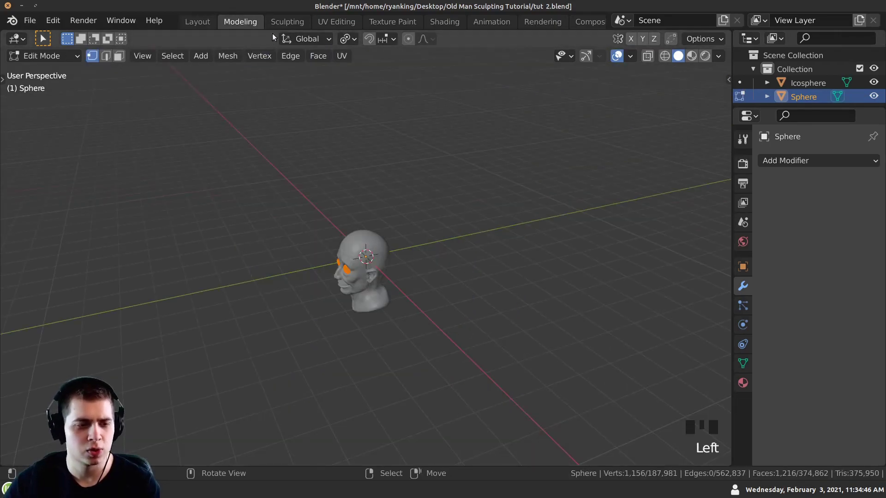
pyautogui.click(281, 22)
pyautogui.click(197, 22)
pyautogui.rightClick(343, 138)
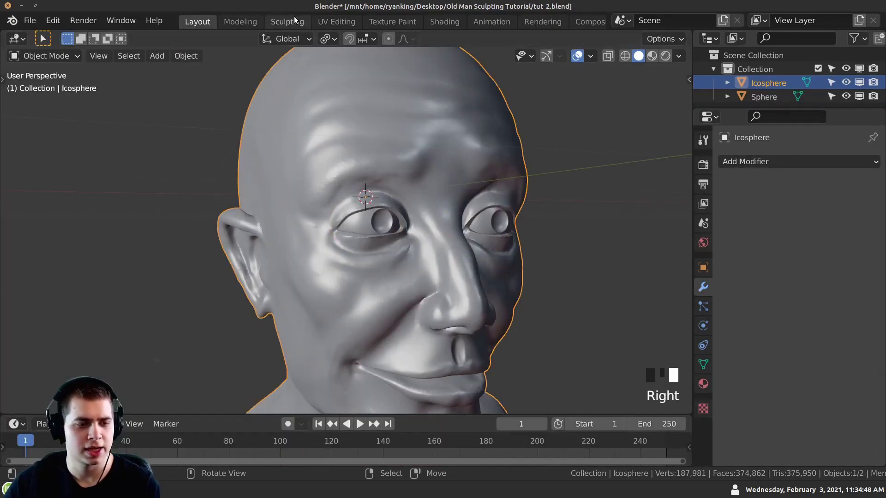
pyautogui.click(287, 22)
# Step: Examine the face and the new eye direction from several angles
pyautogui.moveTo(323, 93)
pyautogui.mouseDown(button='middle')
pyautogui.moveTo(332, 209)
pyautogui.moveTo(356, 207)
pyautogui.mouseUp(button='middle')
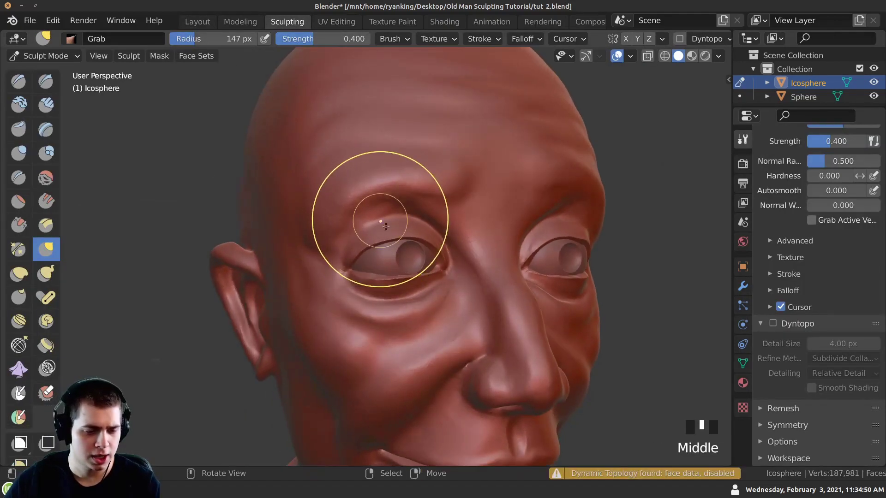
pyautogui.moveTo(385, 250); pyautogui.dragTo(361, 254, button='middle')
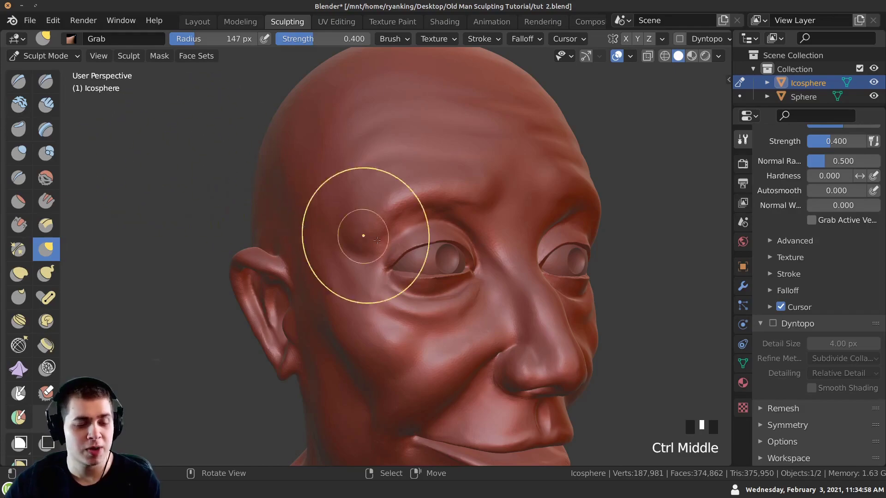
pyautogui.moveTo(377, 240); pyautogui.dragTo(336, 148, button='middle')
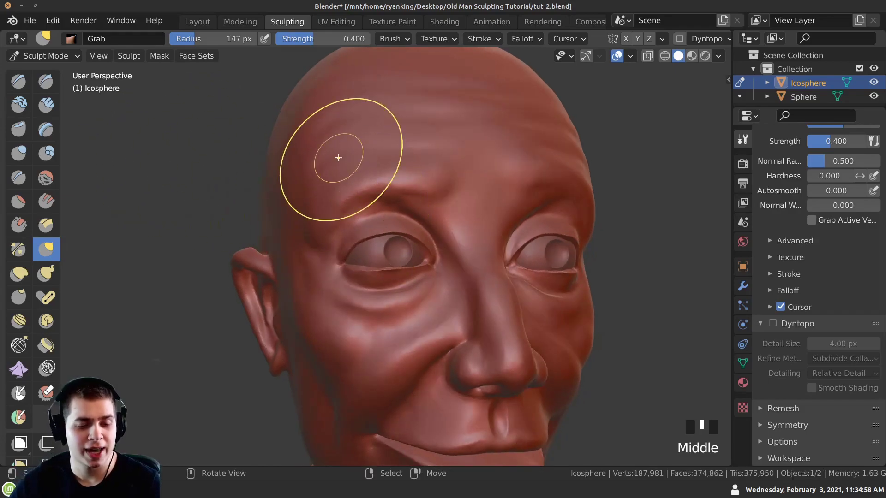
pyautogui.moveTo(346, 198); pyautogui.dragTo(140, 116, button='middle')
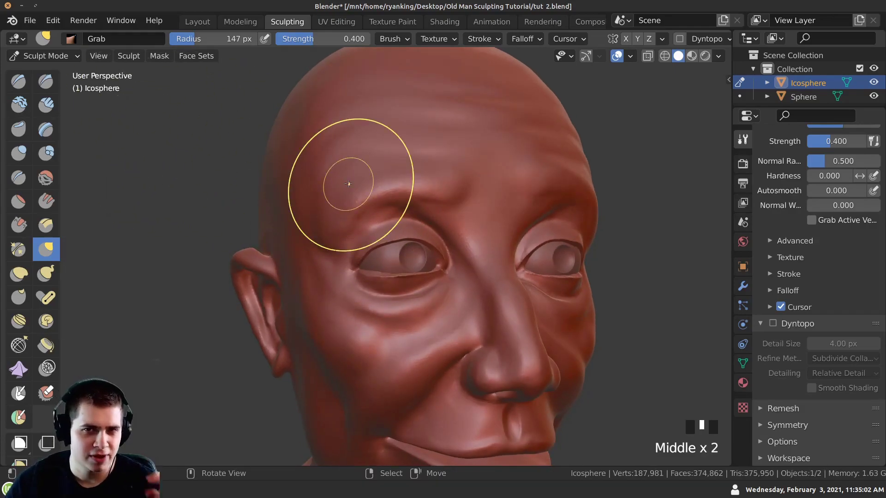
pyautogui.moveTo(400, 267)
pyautogui.keyDown('ctrl'); pyautogui.mouseDown(button='middle')
pyautogui.moveTo(424, 277)
pyautogui.moveTo(644, 261)
pyautogui.mouseUp(button='middle'); pyautogui.keyUp('ctrl')
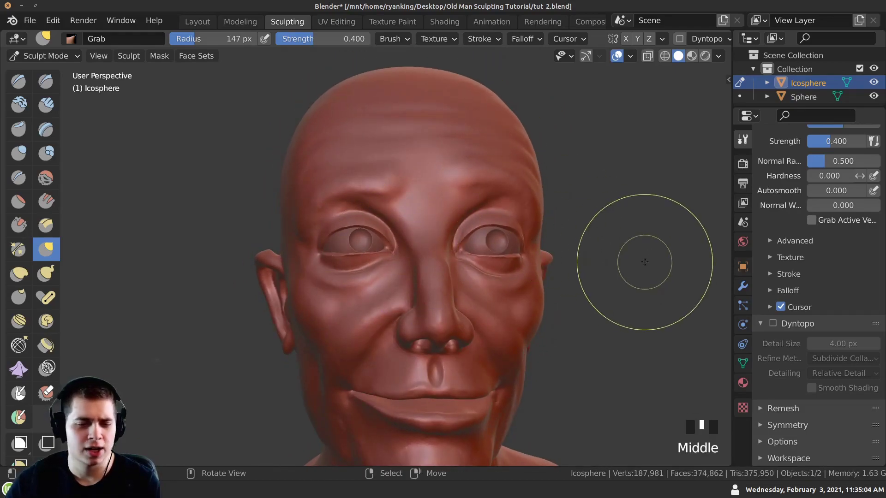
pyautogui.moveTo(356, 257)
pyautogui.keyDown('shift'); pyautogui.mouseDown(button='middle')
pyautogui.moveTo(346, 257)
pyautogui.moveTo(330, 223)
pyautogui.mouseUp(button='middle'); pyautogui.keyUp('shift')
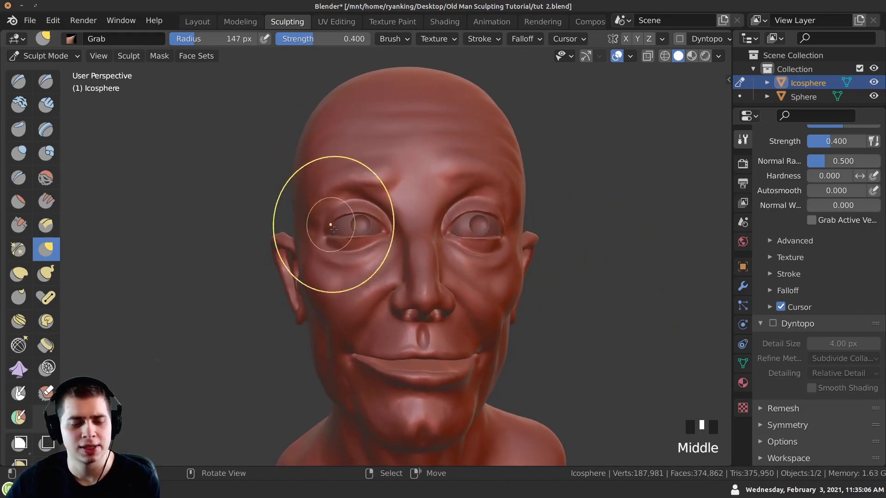
pyautogui.moveTo(129, 109); pyautogui.dragTo(418, 261, button='middle')
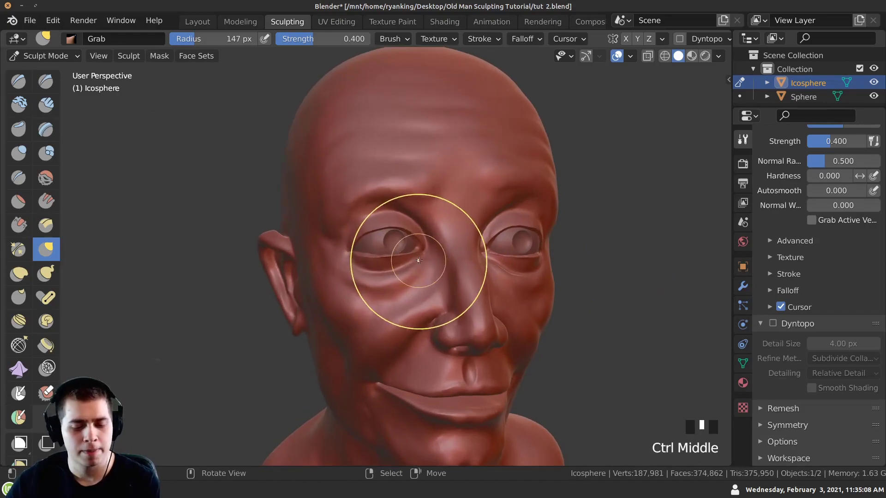
# Step: Re-enable Dyntopo for the head and choose the Crease brush
pyautogui.click(772, 324)
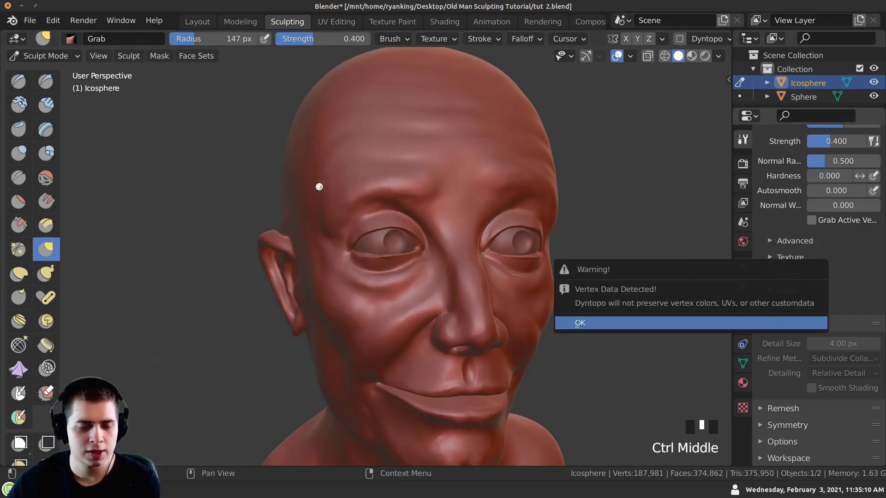
pyautogui.press('Return')
pyautogui.click(17, 180)
# Step: Sharpen the eye bag folds under the character's right eye with Crease strokes at 35 px radius and 0.250 strength
pyautogui.moveTo(240, 187)
pyautogui.mouseDown(button='middle')
pyautogui.moveTo(300, 189)
pyautogui.moveTo(335, 222)
pyautogui.moveTo(358, 220)
pyautogui.moveTo(384, 280)
pyautogui.mouseUp(button='middle')
pyautogui.moveTo(384, 280); pyautogui.dragTo(378, 268)
pyautogui.moveTo(429, 318); pyautogui.dragTo(447, 332, button='middle')
pyautogui.moveTo(447, 332); pyautogui.dragTo(453, 338)
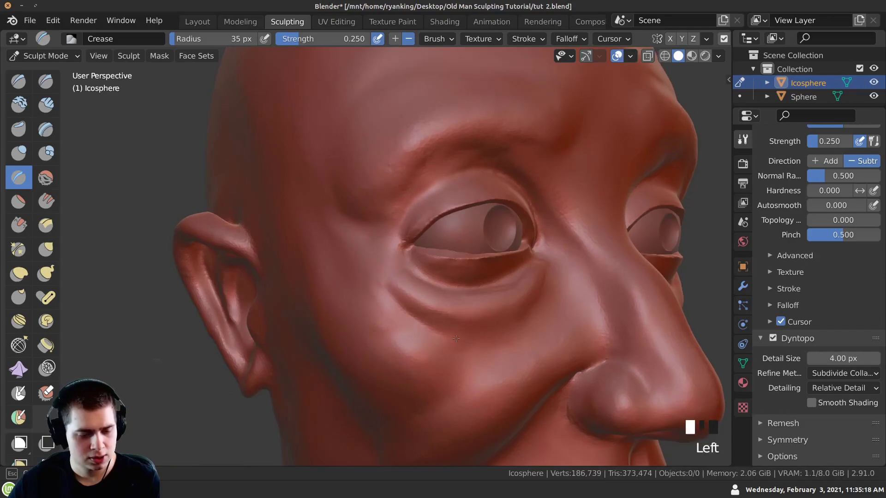
pyautogui.keyDown('ctrl'); pyautogui.moveTo(459, 322); pyautogui.dragTo(456, 292, button='middle'); pyautogui.keyUp('ctrl')
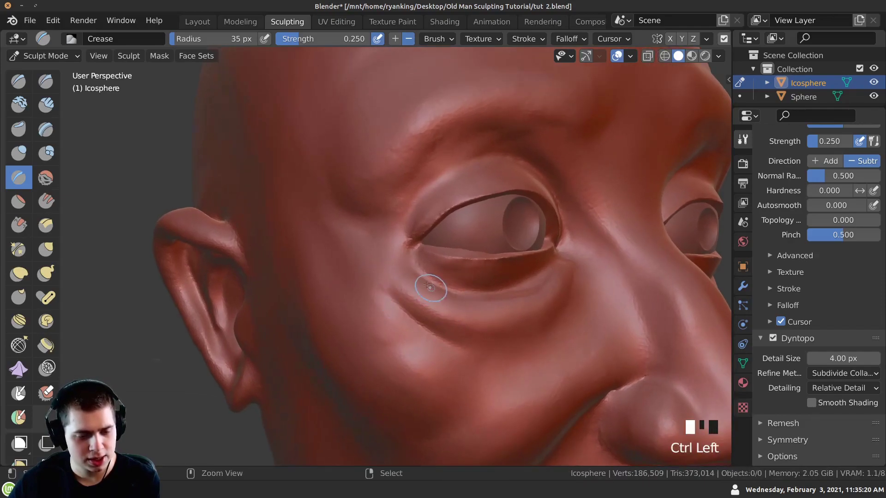
pyautogui.moveTo(430, 287); pyautogui.dragTo(419, 273)
pyautogui.moveTo(420, 273)
pyautogui.mouseDown(button='middle')
pyautogui.moveTo(411, 317)
pyautogui.moveTo(488, 270)
pyautogui.moveTo(511, 269)
pyautogui.mouseUp(button='middle')
# Step: Define the brow and temple edge above the character's right eye with inverted Crease strokes
pyautogui.moveTo(433, 321)
pyautogui.mouseDown(button='middle')
pyautogui.moveTo(440, 335)
pyautogui.moveTo(433, 314)
pyautogui.moveTo(365, 267)
pyautogui.moveTo(474, 303)
pyautogui.moveTo(436, 302)
pyautogui.moveTo(379, 233)
pyautogui.moveTo(356, 241)
pyautogui.moveTo(342, 218)
pyautogui.mouseUp(button='middle')
pyautogui.click(352, 229)
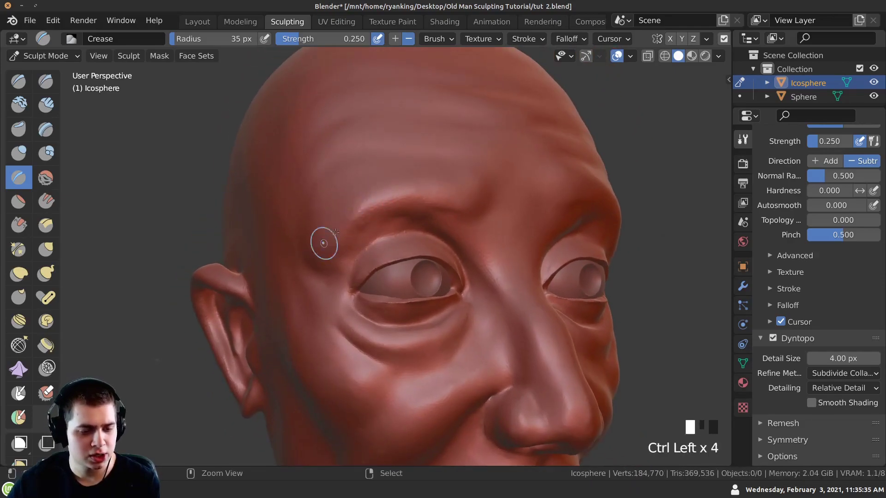
pyautogui.keyDown('ctrl'); pyautogui.moveTo(458, 197); pyautogui.dragTo(463, 196); pyautogui.keyUp('ctrl')
pyautogui.keyDown('ctrl'); pyautogui.moveTo(463, 196); pyautogui.dragTo(468, 216, button='middle'); pyautogui.keyUp('ctrl')
pyautogui.moveTo(468, 216)
pyautogui.mouseDown(button='middle')
pyautogui.moveTo(409, 202)
pyautogui.moveTo(402, 192)
pyautogui.mouseUp(button='middle')
# Step: Define the brow above the character's left eye with inverted Crease strokes
pyautogui.keyDown('ctrl'); pyautogui.moveTo(390, 223); pyautogui.dragTo(380, 220); pyautogui.keyUp('ctrl')
pyautogui.moveTo(380, 220); pyautogui.dragTo(365, 213, button='middle')
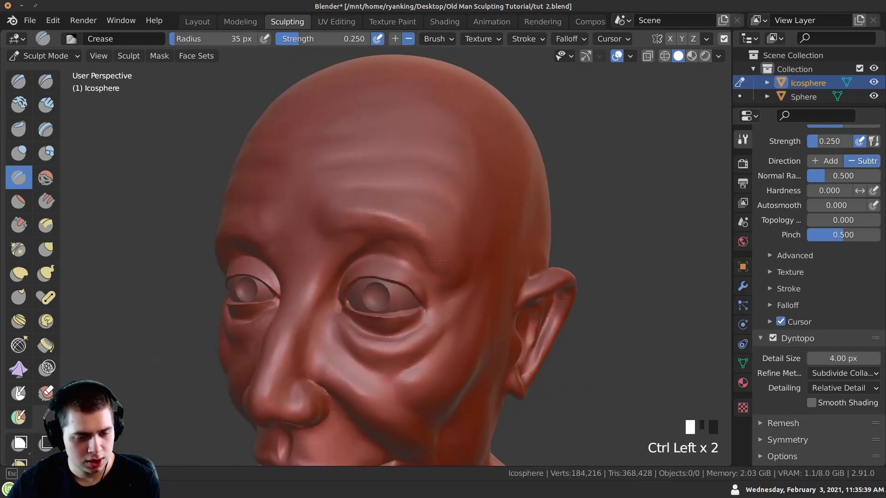
pyautogui.keyDown('ctrl'); pyautogui.moveTo(347, 207); pyautogui.dragTo(336, 210); pyautogui.keyUp('ctrl')
pyautogui.moveTo(339, 253)
pyautogui.keyDown('ctrl'); pyautogui.mouseDown(button='middle')
pyautogui.moveTo(332, 239)
pyautogui.moveTo(355, 236)
pyautogui.mouseUp(button='middle'); pyautogui.keyUp('ctrl')
pyautogui.keyDown('shift'); pyautogui.moveTo(369, 213); pyautogui.dragTo(383, 212); pyautogui.keyUp('shift')
pyautogui.moveTo(371, 255); pyautogui.dragTo(392, 253, button='middle')
# Step: Carve crow's feet wrinkles outward from the outer corner of the character's right eye with Crease strokes
pyautogui.moveTo(351, 280); pyautogui.dragTo(407, 274, button='middle')
pyautogui.keyDown('ctrl'); pyautogui.moveTo(324, 275); pyautogui.dragTo(320, 261, button='middle'); pyautogui.keyUp('ctrl')
pyautogui.moveTo(303, 296); pyautogui.dragTo(300, 297)
pyautogui.moveTo(285, 294)
pyautogui.mouseDown(button='middle')
pyautogui.moveTo(318, 274)
pyautogui.moveTo(312, 252)
pyautogui.mouseUp(button='middle')
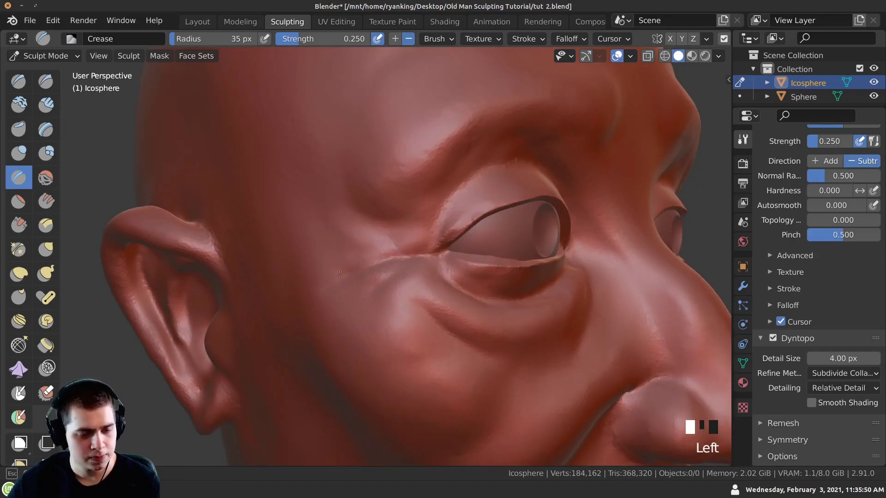
pyautogui.moveTo(343, 272); pyautogui.dragTo(329, 277)
pyautogui.keyDown('ctrl'); pyautogui.moveTo(328, 278); pyautogui.dragTo(318, 319, button='middle'); pyautogui.keyUp('ctrl')
pyautogui.moveTo(319, 318); pyautogui.dragTo(292, 328, button='middle')
pyautogui.moveTo(351, 267)
pyautogui.keyDown('ctrl'); pyautogui.mouseDown(button='middle')
pyautogui.moveTo(351, 297)
pyautogui.moveTo(295, 284)
pyautogui.mouseUp(button='middle'); pyautogui.keyUp('ctrl')
# Step: Sharpen the nasolabial folds running from the nostrils to the mouth corners with Crease strokes
pyautogui.moveTo(295, 295)
pyautogui.keyDown('ctrl'); pyautogui.mouseDown(button='middle')
pyautogui.moveTo(297, 245)
pyautogui.moveTo(327, 236)
pyautogui.mouseUp(button='middle'); pyautogui.keyUp('ctrl')
pyautogui.keyDown('ctrl'); pyautogui.moveTo(326, 236); pyautogui.dragTo(360, 228, button='middle'); pyautogui.keyUp('ctrl')
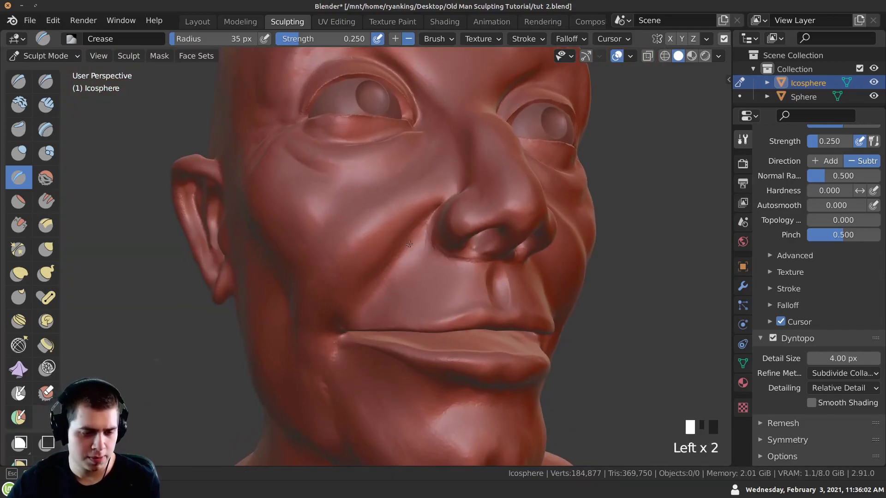
pyautogui.moveTo(362, 295); pyautogui.dragTo(348, 316)
pyautogui.moveTo(406, 296)
pyautogui.mouseDown(button='middle')
pyautogui.moveTo(313, 293)
pyautogui.moveTo(323, 254)
pyautogui.mouseUp(button='middle')
pyautogui.moveTo(321, 184); pyautogui.dragTo(394, 274)
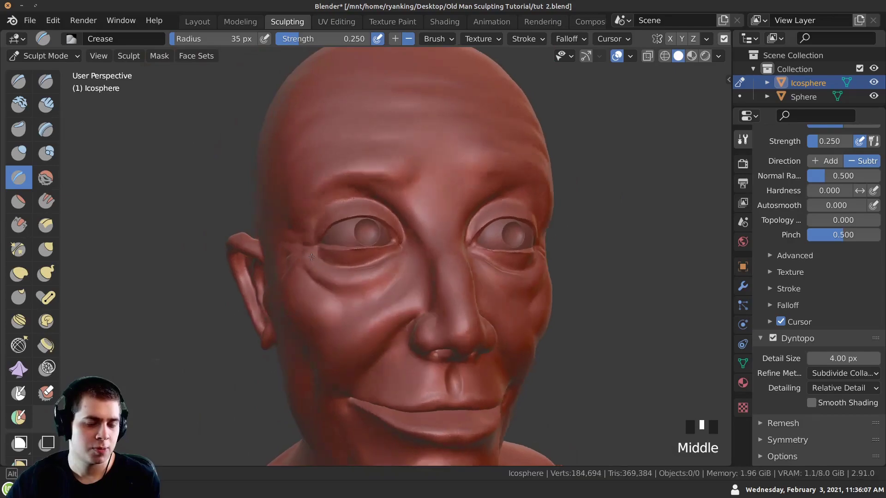
pyautogui.keyDown('ctrl'); pyautogui.moveTo(304, 267); pyautogui.dragTo(335, 245, button='middle'); pyautogui.keyUp('ctrl')
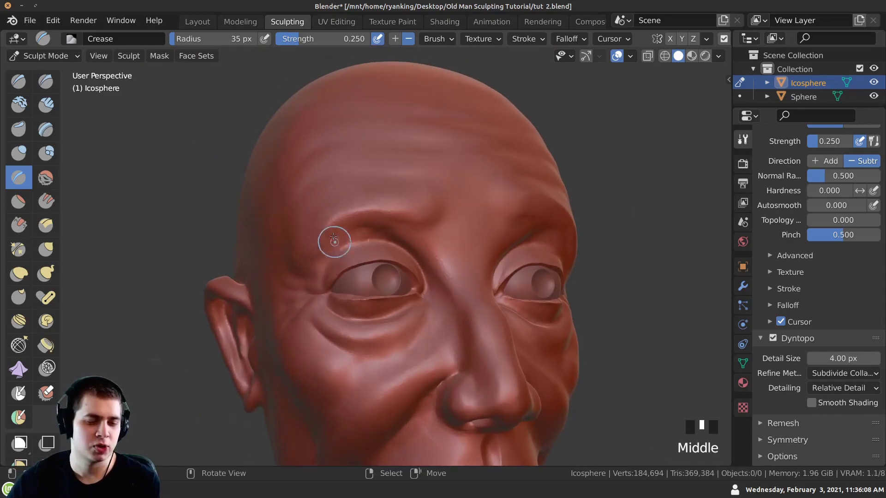
# Step: Define the creases around the mouth corners and chin with Crease strokes at 35 px radius
pyautogui.moveTo(316, 202)
pyautogui.keyDown('shift'); pyautogui.mouseDown(button='middle')
pyautogui.moveTo(337, 251)
pyautogui.moveTo(346, 208)
pyautogui.moveTo(443, 222)
pyautogui.moveTo(374, 222)
pyautogui.moveTo(311, 271)
pyautogui.moveTo(330, 316)
pyautogui.moveTo(283, 352)
pyautogui.moveTo(315, 363)
pyautogui.moveTo(292, 289)
pyautogui.moveTo(336, 278)
pyautogui.moveTo(369, 293)
pyautogui.moveTo(386, 246)
pyautogui.moveTo(347, 317)
pyautogui.moveTo(335, 274)
pyautogui.mouseUp(button='middle'); pyautogui.keyUp('shift')
pyautogui.click(373, 294)
pyautogui.keyDown('ctrl'); pyautogui.moveTo(334, 274); pyautogui.dragTo(385, 258, button='middle'); pyautogui.keyUp('ctrl')
pyautogui.moveTo(364, 314); pyautogui.dragTo(385, 325)
pyautogui.moveTo(385, 325); pyautogui.dragTo(381, 284, button='middle')
pyautogui.moveTo(390, 321); pyautogui.dragTo(380, 312)
pyautogui.moveTo(382, 314); pyautogui.dragTo(387, 280, button='middle')
pyautogui.moveTo(387, 280); pyautogui.dragTo(395, 291)
pyautogui.moveTo(398, 277); pyautogui.dragTo(407, 304, button='middle')
pyautogui.moveTo(410, 290); pyautogui.dragTo(421, 271)
pyautogui.moveTo(450, 318)
pyautogui.mouseDown(button='middle')
pyautogui.moveTo(407, 261)
pyautogui.moveTo(353, 244)
pyautogui.moveTo(350, 224)
pyautogui.mouseUp(button='middle')
pyautogui.moveTo(343, 239); pyautogui.dragTo(353, 254)
pyautogui.moveTo(355, 244); pyautogui.dragTo(362, 256, button='middle')
pyautogui.moveTo(355, 245); pyautogui.dragTo(364, 254)
pyautogui.moveTo(383, 208); pyautogui.dragTo(402, 261, button='middle')
pyautogui.moveTo(400, 281); pyautogui.dragTo(396, 307)
pyautogui.keyDown('ctrl'); pyautogui.moveTo(396, 277); pyautogui.dragTo(402, 259, button='middle'); pyautogui.keyUp('ctrl')
pyautogui.moveTo(402, 258); pyautogui.dragTo(361, 257, button='middle')
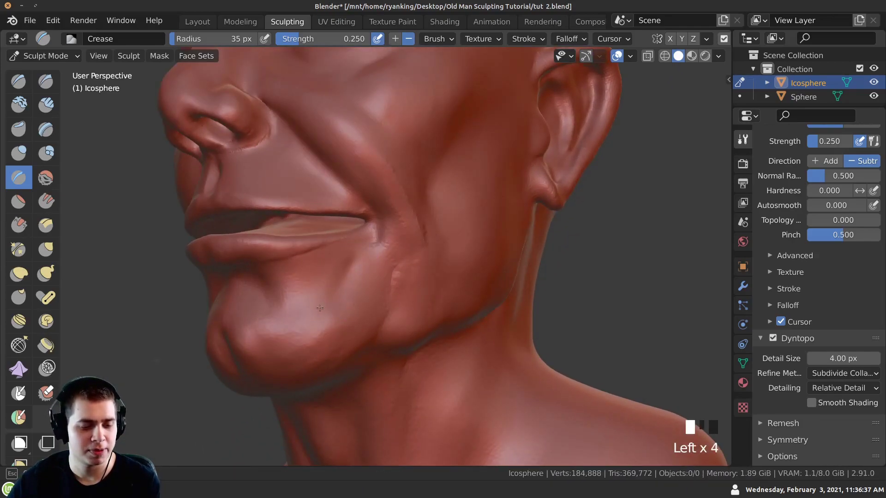
# Step: Deepen the fold beside the chin and the jawline on the character's left side with Crease strokes
pyautogui.moveTo(322, 308); pyautogui.dragTo(378, 243, button='middle')
pyautogui.moveTo(359, 315); pyautogui.dragTo(355, 323)
pyautogui.moveTo(364, 309)
pyautogui.mouseDown(button='middle')
pyautogui.moveTo(371, 263)
pyautogui.moveTo(344, 281)
pyautogui.mouseUp(button='middle')
pyautogui.moveTo(392, 240); pyautogui.dragTo(404, 207)
pyautogui.moveTo(394, 203); pyautogui.dragTo(351, 230, button='middle')
pyautogui.moveTo(350, 231); pyautogui.dragTo(344, 231)
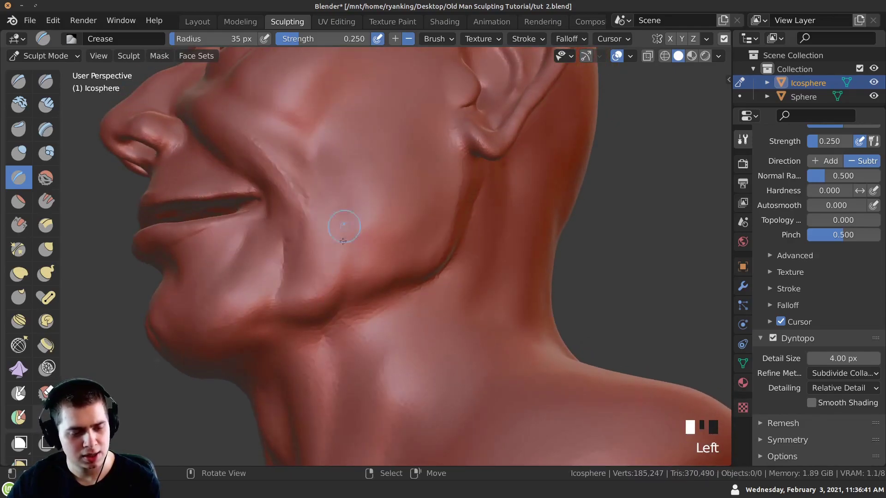
# Step: Sharpen the jaw angle beneath the character's left ear with Crease strokes and smooth its rough edge
pyautogui.moveTo(354, 281); pyautogui.dragTo(352, 200, button='middle')
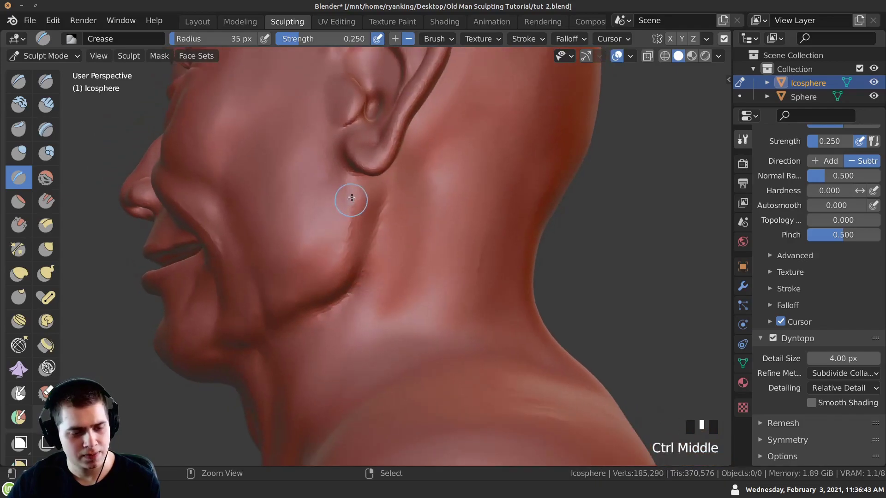
pyautogui.keyDown('ctrl'); pyautogui.moveTo(350, 248); pyautogui.dragTo(358, 190, button='middle'); pyautogui.keyUp('ctrl')
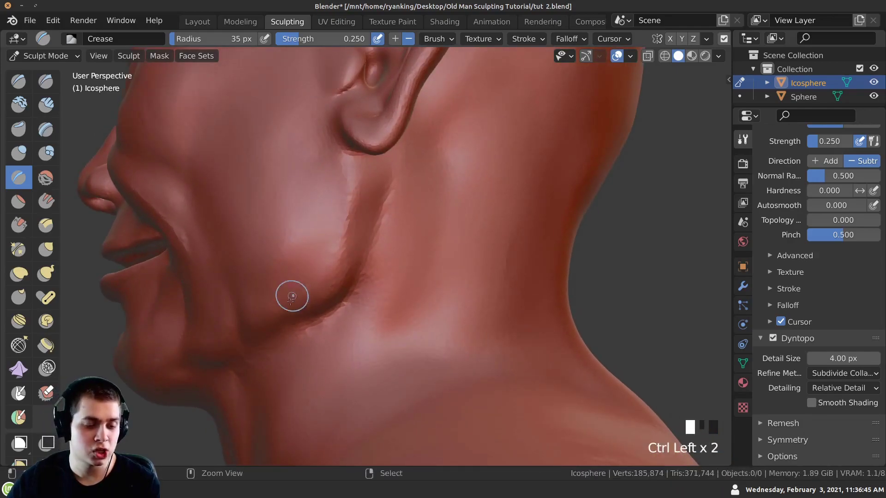
pyautogui.keyDown('ctrl'); pyautogui.moveTo(291, 298); pyautogui.dragTo(299, 295, button='middle'); pyautogui.keyUp('ctrl')
pyautogui.keyDown('ctrl'); pyautogui.moveTo(299, 295); pyautogui.dragTo(301, 293); pyautogui.keyUp('ctrl')
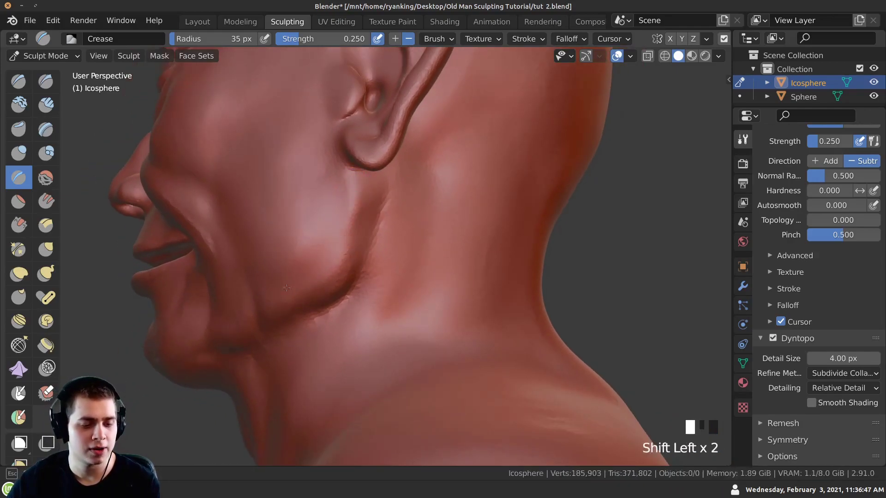
pyautogui.moveTo(307, 265); pyautogui.dragTo(360, 160, button='middle')
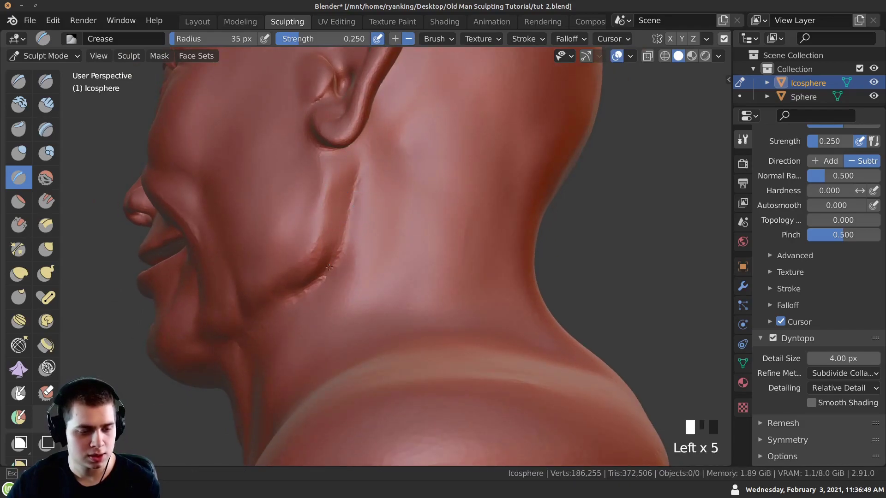
# Step: Sharpen the cheek fold between the nose and jaw on the character's left side with Crease strokes
pyautogui.moveTo(359, 217); pyautogui.dragTo(364, 307, button='middle')
pyautogui.keyDown('shift'); pyautogui.moveTo(364, 230); pyautogui.dragTo(360, 221); pyautogui.keyUp('shift')
pyautogui.moveTo(344, 217)
pyautogui.mouseDown(button='middle')
pyautogui.moveTo(359, 230)
pyautogui.moveTo(390, 234)
pyautogui.mouseUp(button='middle')
pyautogui.moveTo(397, 275); pyautogui.dragTo(307, 251, button='middle')
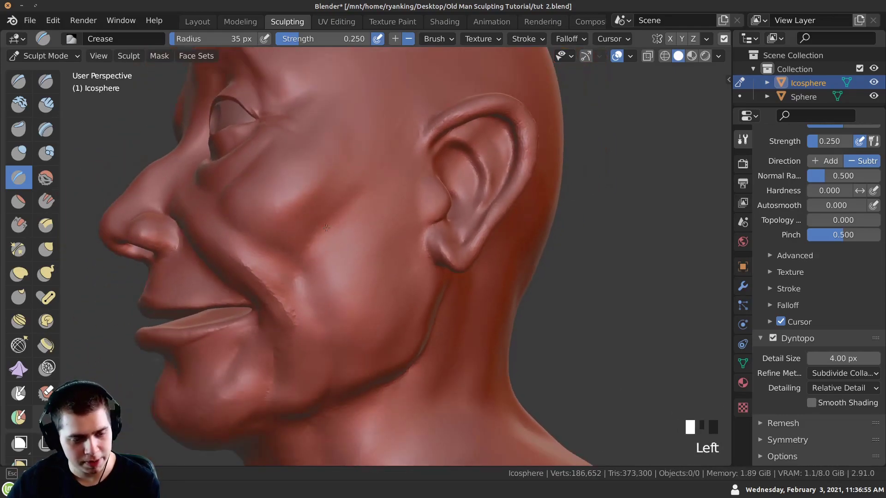
pyautogui.moveTo(218, 286); pyautogui.dragTo(333, 313, button='middle')
pyautogui.keyDown('shift'); pyautogui.moveTo(332, 227); pyautogui.dragTo(375, 210, button='middle'); pyautogui.keyUp('shift')
pyautogui.moveTo(376, 209); pyautogui.dragTo(344, 214)
pyautogui.moveTo(343, 214); pyautogui.dragTo(369, 208, button='middle')
pyautogui.moveTo(453, 205); pyautogui.dragTo(386, 196)
pyautogui.moveTo(386, 197)
pyautogui.mouseDown(button='middle')
pyautogui.moveTo(308, 191)
pyautogui.moveTo(279, 204)
pyautogui.moveTo(348, 198)
pyautogui.moveTo(250, 272)
pyautogui.mouseUp(button='middle')
pyautogui.moveTo(332, 215)
pyautogui.mouseDown(button='middle')
pyautogui.moveTo(331, 257)
pyautogui.moveTo(321, 240)
pyautogui.moveTo(276, 245)
pyautogui.mouseUp(button='middle')
# Step: Cut a wrinkle into the forehead above the character's left brow with Crease strokes
pyautogui.moveTo(337, 247); pyautogui.dragTo(265, 245)
pyautogui.moveTo(276, 245); pyautogui.dragTo(349, 255)
pyautogui.keyDown('ctrl'); pyautogui.moveTo(252, 249); pyautogui.dragTo(248, 234, button='middle'); pyautogui.keyUp('ctrl')
pyautogui.moveTo(250, 239); pyautogui.dragTo(370, 287)
pyautogui.moveTo(235, 249)
pyautogui.mouseDown(button='middle')
pyautogui.moveTo(225, 248)
pyautogui.moveTo(226, 259)
pyautogui.mouseUp(button='middle')
pyautogui.moveTo(287, 219); pyautogui.dragTo(295, 220)
pyautogui.moveTo(409, 260); pyautogui.dragTo(379, 222, button='middle')
pyautogui.click(378, 219)
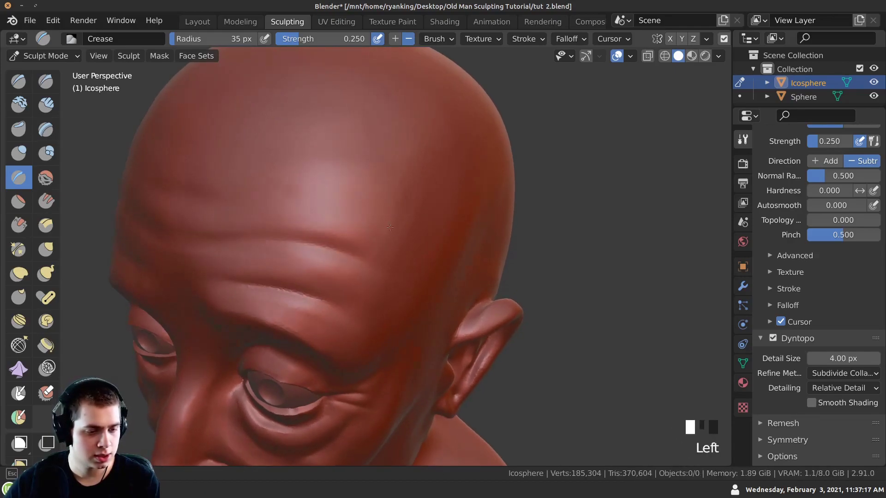
# Step: Refine the horizontal forehead wrinkles with further Crease strokes
pyautogui.moveTo(336, 200); pyautogui.dragTo(364, 210)
pyautogui.moveTo(279, 248); pyautogui.dragTo(278, 237, button='middle')
pyautogui.moveTo(278, 237); pyautogui.dragTo(316, 248)
pyautogui.moveTo(286, 259); pyautogui.dragTo(270, 281, button='middle')
pyautogui.keyDown('ctrl'); pyautogui.moveTo(267, 286); pyautogui.dragTo(263, 275, button='middle'); pyautogui.keyUp('ctrl')
pyautogui.moveTo(265, 276); pyautogui.dragTo(373, 310)
pyautogui.moveTo(318, 277); pyautogui.dragTo(326, 280, button='middle')
pyautogui.moveTo(283, 258); pyautogui.dragTo(305, 277)
pyautogui.keyDown('ctrl'); pyautogui.moveTo(295, 281); pyautogui.dragTo(323, 259, button='middle'); pyautogui.keyUp('ctrl')
pyautogui.moveTo(310, 263)
pyautogui.keyDown('ctrl'); pyautogui.mouseDown(button='middle')
pyautogui.moveTo(310, 303)
pyautogui.moveTo(333, 283)
pyautogui.mouseUp(button='middle'); pyautogui.keyUp('ctrl')
pyautogui.moveTo(333, 282)
pyautogui.mouseDown(button='middle')
pyautogui.moveTo(360, 274)
pyautogui.moveTo(346, 202)
pyautogui.mouseUp(button='middle')
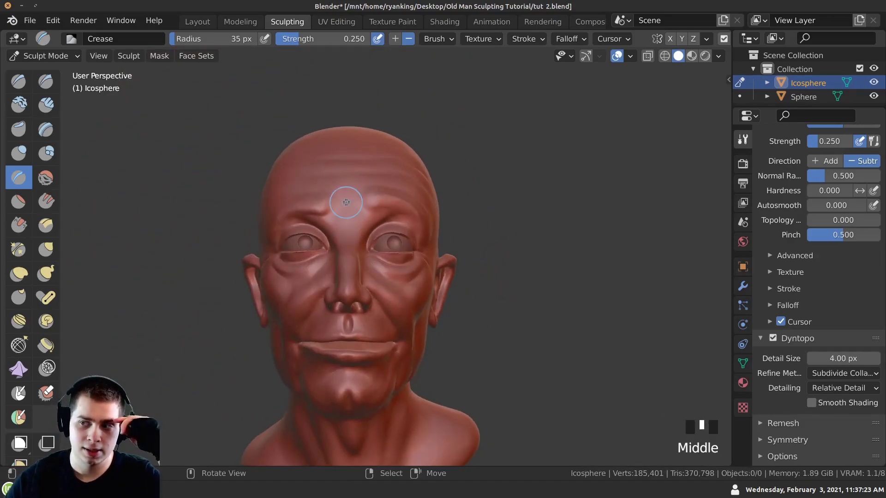
# Step: Deepen and multiply the forehead wrinkles above the character's left brow with inverted Crease strokes
pyautogui.moveTo(385, 268); pyautogui.dragTo(457, 238, button='middle')
pyautogui.click(269, 251)
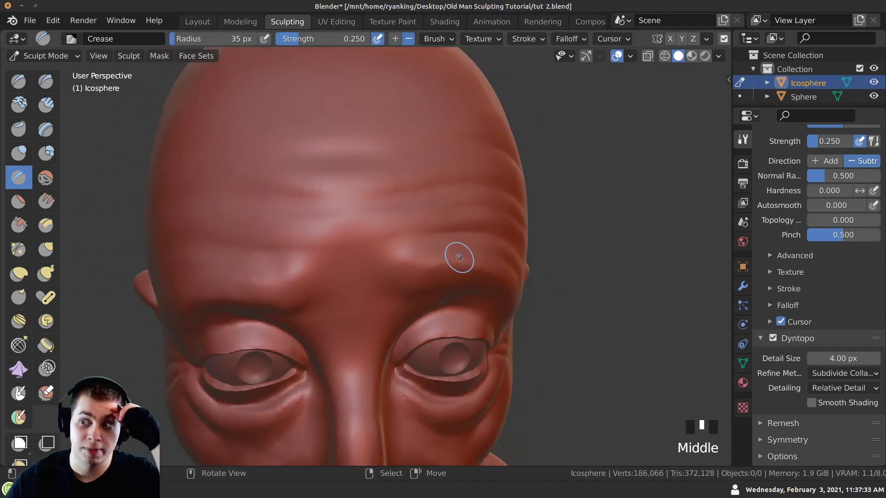
pyautogui.moveTo(445, 252); pyautogui.dragTo(295, 244, button='middle')
pyautogui.keyDown('ctrl'); pyautogui.moveTo(295, 244); pyautogui.dragTo(281, 269, button='middle'); pyautogui.keyUp('ctrl')
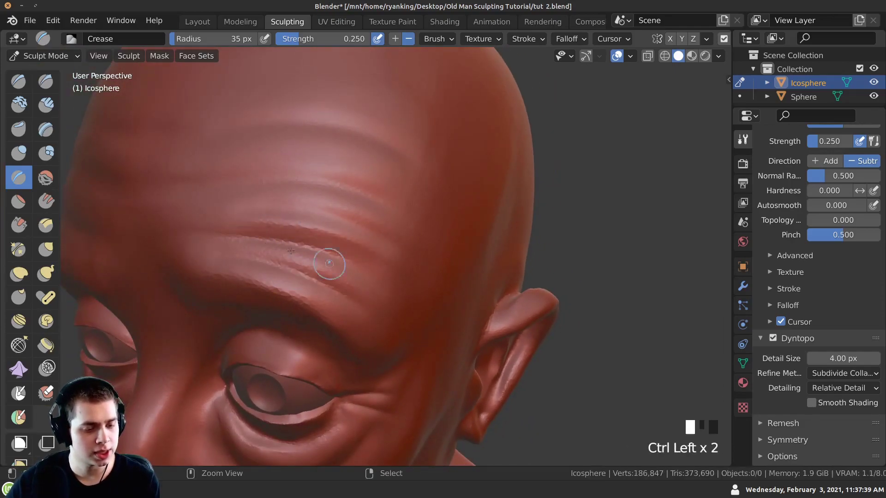
pyautogui.keyDown('ctrl'); pyautogui.moveTo(245, 219); pyautogui.dragTo(245, 219); pyautogui.keyUp('ctrl')
pyautogui.moveTo(245, 219); pyautogui.dragTo(232, 212, button='middle')
pyautogui.keyDown('ctrl'); pyautogui.moveTo(238, 207); pyautogui.dragTo(250, 203); pyautogui.keyUp('ctrl')
pyautogui.keyDown('ctrl'); pyautogui.moveTo(250, 203); pyautogui.dragTo(265, 268, button='middle'); pyautogui.keyUp('ctrl')
pyautogui.moveTo(265, 267); pyautogui.dragTo(310, 263, button='middle')
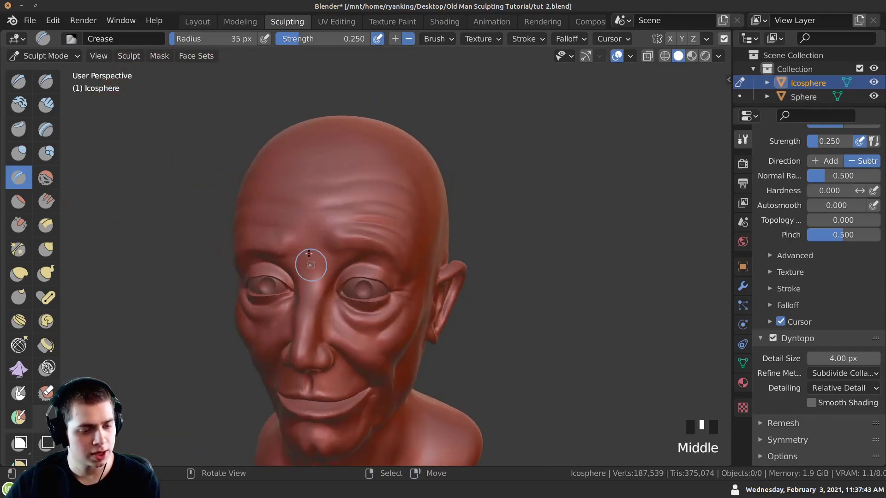
# Step: Define the neck folds beneath the chin with Crease strokes
pyautogui.keyDown('shift'); pyautogui.moveTo(310, 261); pyautogui.dragTo(318, 240); pyautogui.keyUp('shift')
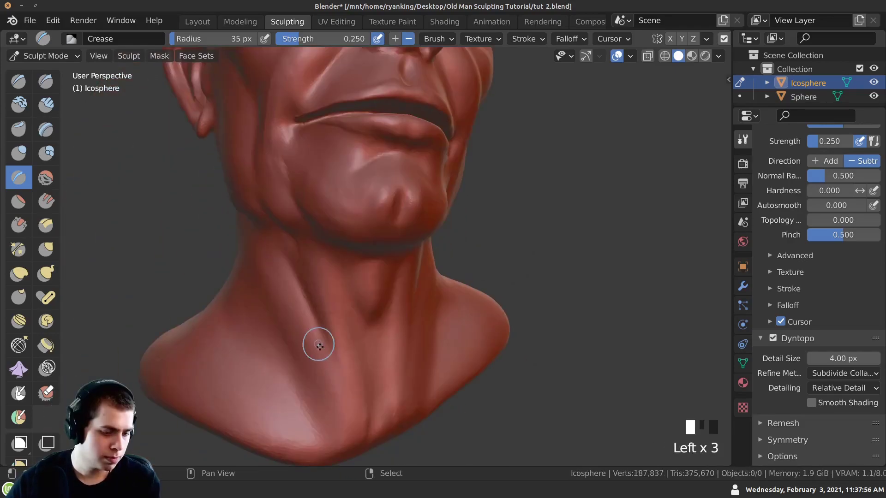
pyautogui.moveTo(316, 339); pyautogui.dragTo(279, 267, button='middle')
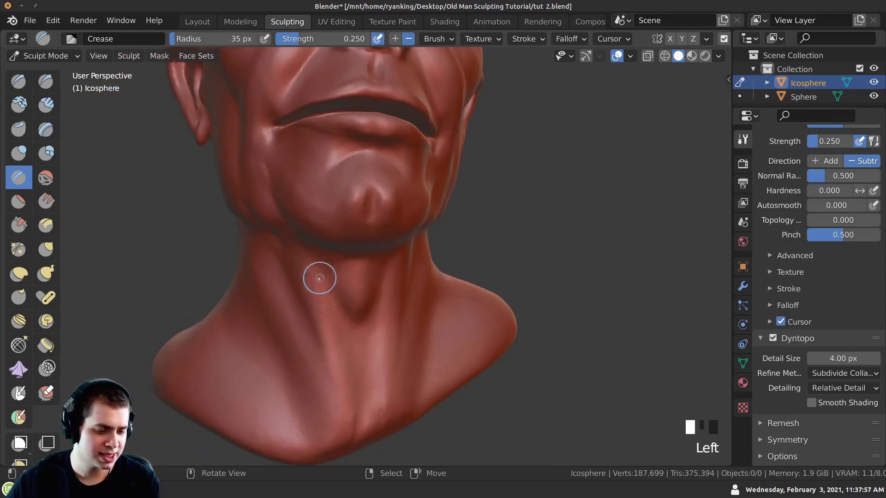
pyautogui.keyDown('shift'); pyautogui.moveTo(324, 291); pyautogui.dragTo(302, 249, button='middle'); pyautogui.keyUp('shift')
pyautogui.keyDown('ctrl'); pyautogui.moveTo(302, 249); pyautogui.dragTo(300, 244); pyautogui.keyUp('ctrl')
pyautogui.moveTo(300, 245); pyautogui.dragTo(328, 325, button='middle')
pyautogui.keyDown('shift'); pyautogui.moveTo(328, 324); pyautogui.dragTo(309, 280); pyautogui.keyUp('shift')
pyautogui.moveTo(309, 281); pyautogui.dragTo(282, 262, button='middle')
pyautogui.moveTo(283, 263); pyautogui.dragTo(339, 229)
pyautogui.moveTo(338, 229)
pyautogui.mouseDown(button='middle')
pyautogui.moveTo(328, 307)
pyautogui.moveTo(358, 297)
pyautogui.moveTo(295, 259)
pyautogui.moveTo(317, 206)
pyautogui.moveTo(311, 214)
pyautogui.mouseUp(button='middle')
# Step: Carve vertical wrinkles into the upper lip on the character's left side with the Crease brush at 26 px radius
pyautogui.press('f')
pyautogui.click(322, 219)
pyautogui.keyDown('ctrl'); pyautogui.moveTo(310, 203); pyautogui.dragTo(361, 289); pyautogui.keyUp('ctrl')
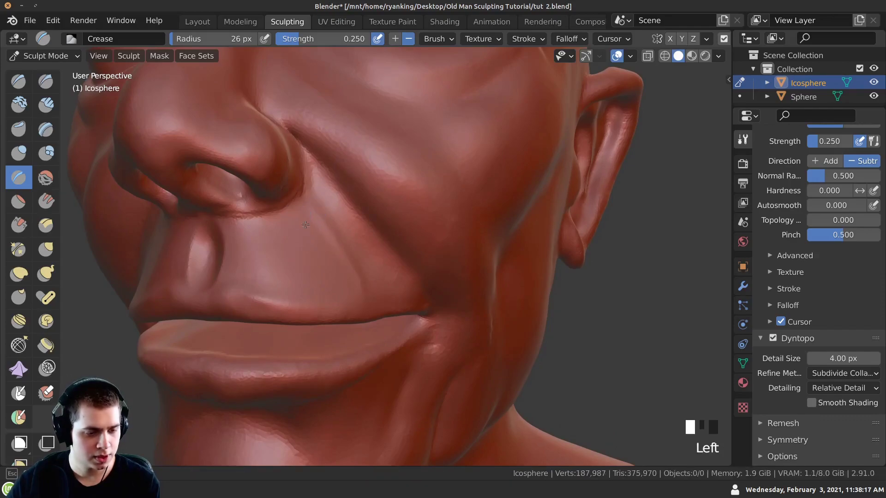
pyautogui.moveTo(240, 290)
pyautogui.mouseDown(button='middle')
pyautogui.moveTo(310, 253)
pyautogui.moveTo(288, 238)
pyautogui.moveTo(288, 224)
pyautogui.mouseUp(button='middle')
pyautogui.moveTo(289, 229); pyautogui.dragTo(289, 231)
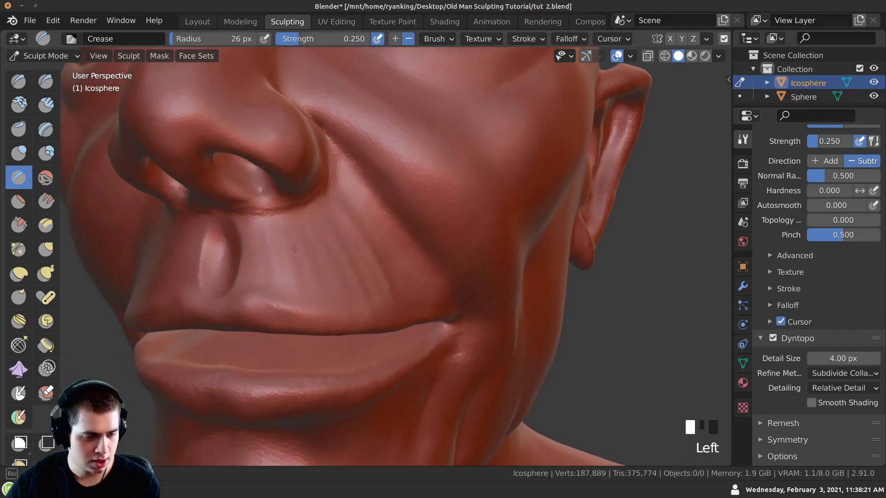
pyautogui.moveTo(305, 230); pyautogui.dragTo(291, 287, button='middle')
pyautogui.moveTo(276, 241); pyautogui.dragTo(300, 276)
pyautogui.moveTo(282, 231)
pyautogui.mouseDown()
pyautogui.moveTo(311, 281)
pyautogui.moveTo(333, 277)
pyautogui.mouseUp()
pyautogui.moveTo(310, 198); pyautogui.dragTo(343, 249)
# Step: Carve matching vertical wrinkles into the upper lip on the character's right side with inverted Crease strokes
pyautogui.moveTo(180, 291)
pyautogui.mouseDown(button='middle')
pyautogui.moveTo(233, 272)
pyautogui.moveTo(286, 302)
pyautogui.moveTo(302, 272)
pyautogui.mouseUp(button='middle')
pyautogui.moveTo(399, 253)
pyautogui.mouseDown()
pyautogui.moveTo(390, 301)
pyautogui.moveTo(376, 314)
pyautogui.mouseUp()
pyautogui.moveTo(368, 249); pyautogui.dragTo(355, 318)
pyautogui.moveTo(344, 241); pyautogui.dragTo(330, 307)
pyautogui.moveTo(332, 236); pyautogui.dragTo(314, 302)
pyautogui.moveTo(324, 231); pyautogui.dragTo(298, 296)
pyautogui.moveTo(314, 224); pyautogui.dragTo(279, 281)
pyautogui.keyDown('ctrl'); pyautogui.moveTo(279, 281); pyautogui.dragTo(277, 299, button='middle'); pyautogui.keyUp('ctrl')
pyautogui.keyDown('ctrl'); pyautogui.moveTo(277, 299); pyautogui.dragTo(277, 301); pyautogui.keyUp('ctrl')
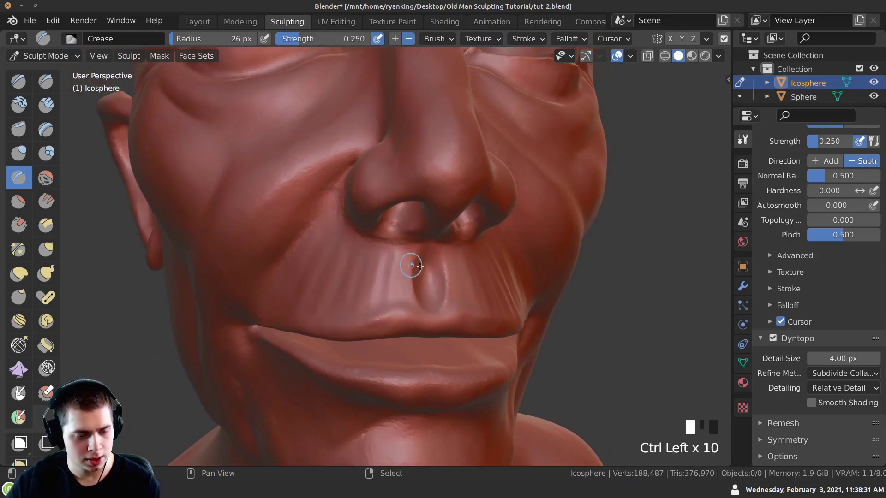
# Step: Soften the vertical upper lip wrinkles on both sides with smoothing strokes
pyautogui.moveTo(415, 266); pyautogui.dragTo(375, 265, button='middle')
pyautogui.keyDown('shift'); pyautogui.moveTo(375, 265); pyautogui.dragTo(367, 271); pyautogui.keyUp('shift')
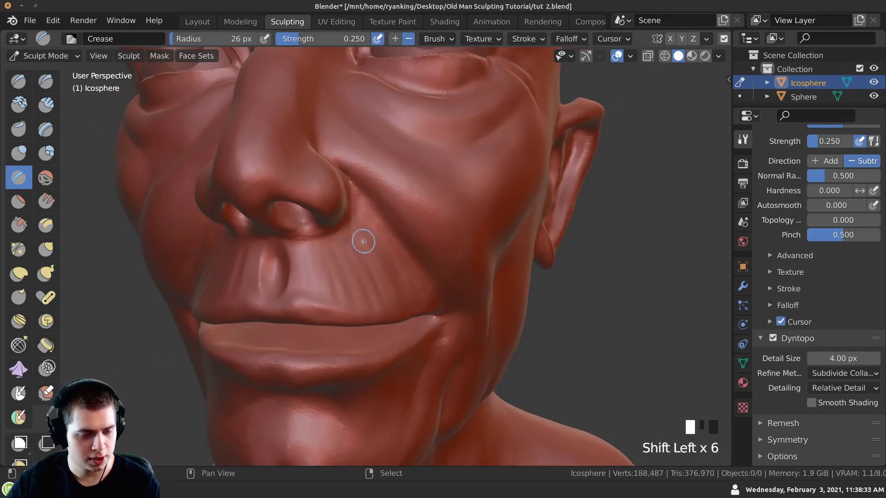
pyautogui.moveTo(357, 240); pyautogui.dragTo(352, 243, button='middle')
pyautogui.keyDown('shift'); pyautogui.moveTo(352, 243); pyautogui.dragTo(353, 244); pyautogui.keyUp('shift')
pyautogui.keyDown('shift'); pyautogui.moveTo(353, 244); pyautogui.dragTo(356, 245); pyautogui.keyUp('shift')
pyautogui.keyDown('shift'); pyautogui.moveTo(356, 245); pyautogui.dragTo(356, 247); pyautogui.keyUp('shift')
pyautogui.moveTo(357, 247)
pyautogui.keyDown('ctrl'); pyautogui.mouseDown(button='middle')
pyautogui.moveTo(237, 300)
pyautogui.moveTo(372, 277)
pyautogui.moveTo(257, 287)
pyautogui.mouseUp(button='middle'); pyautogui.keyUp('ctrl')
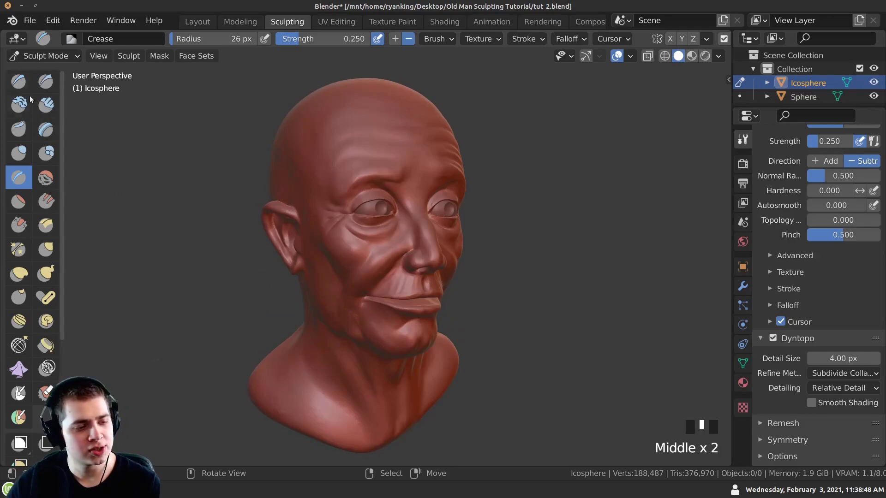
# Step: Sculpt small moles on the character's right cheek with the SculptDraw brush at 17 px radius and 0.500 strength
pyautogui.click(18, 82)
pyautogui.moveTo(322, 258)
pyautogui.mouseDown(button='middle')
pyautogui.moveTo(351, 252)
pyautogui.moveTo(356, 302)
pyautogui.moveTo(370, 292)
pyautogui.moveTo(392, 298)
pyautogui.moveTo(380, 235)
pyautogui.moveTo(323, 290)
pyautogui.mouseUp(button='middle')
pyautogui.press('f')
pyautogui.click(347, 251)
pyautogui.click(372, 243)
pyautogui.click(356, 233)
pyautogui.moveTo(325, 249)
pyautogui.mouseDown(button='middle')
pyautogui.moveTo(339, 270)
pyautogui.moveTo(384, 277)
pyautogui.moveTo(371, 256)
pyautogui.moveTo(389, 262)
pyautogui.moveTo(348, 317)
pyautogui.moveTo(347, 254)
pyautogui.mouseUp(button='middle')
pyautogui.press('f')
pyautogui.click(370, 253)
pyautogui.moveTo(347, 254); pyautogui.dragTo(351, 314, button='middle')
pyautogui.click(407, 278)
pyautogui.moveTo(351, 314)
pyautogui.keyDown('ctrl'); pyautogui.mouseDown(button='middle')
pyautogui.moveTo(372, 272)
pyautogui.moveTo(398, 300)
pyautogui.moveTo(362, 308)
pyautogui.mouseUp(button='middle'); pyautogui.keyUp('ctrl')
pyautogui.click(393, 298)
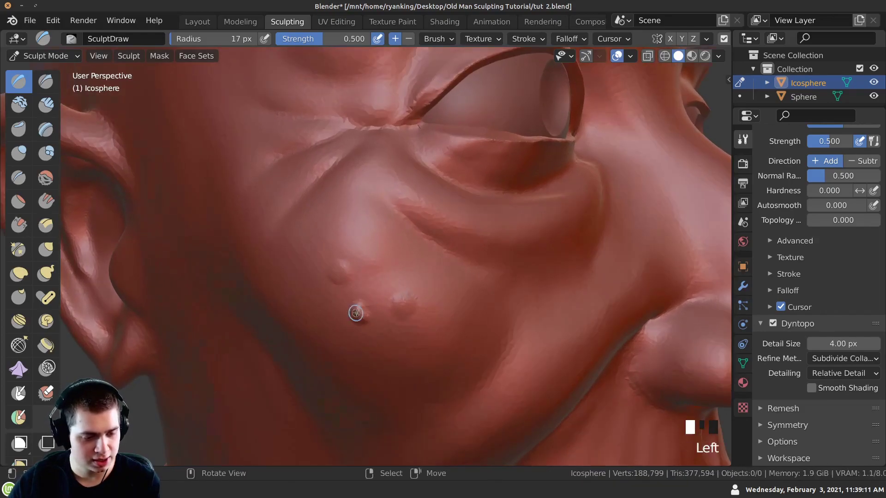
# Step: Try a thin scar on the character's right cheek in front of the ear with SculptDraw strokes
pyautogui.keyDown('ctrl'); pyautogui.moveTo(371, 303); pyautogui.dragTo(351, 324, button='middle'); pyautogui.keyUp('ctrl')
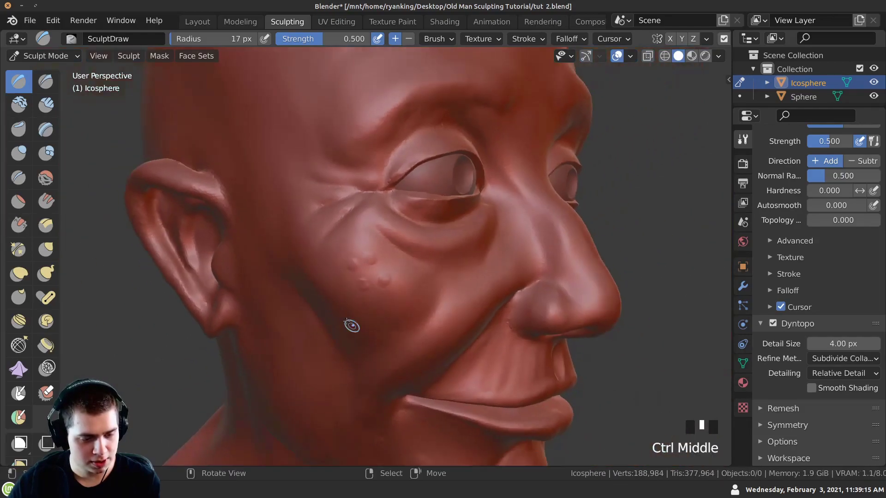
pyautogui.moveTo(367, 255)
pyautogui.keyDown('ctrl'); pyautogui.mouseDown(button='middle')
pyautogui.moveTo(364, 356)
pyautogui.moveTo(324, 263)
pyautogui.moveTo(401, 246)
pyautogui.moveTo(358, 244)
pyautogui.mouseUp(button='middle'); pyautogui.keyUp('ctrl')
pyautogui.moveTo(358, 245); pyautogui.dragTo(358, 257)
pyautogui.moveTo(368, 258)
pyautogui.keyDown('ctrl'); pyautogui.mouseDown(button='middle')
pyautogui.moveTo(356, 306)
pyautogui.moveTo(393, 277)
pyautogui.moveTo(379, 255)
pyautogui.mouseUp(button='middle'); pyautogui.keyUp('ctrl')
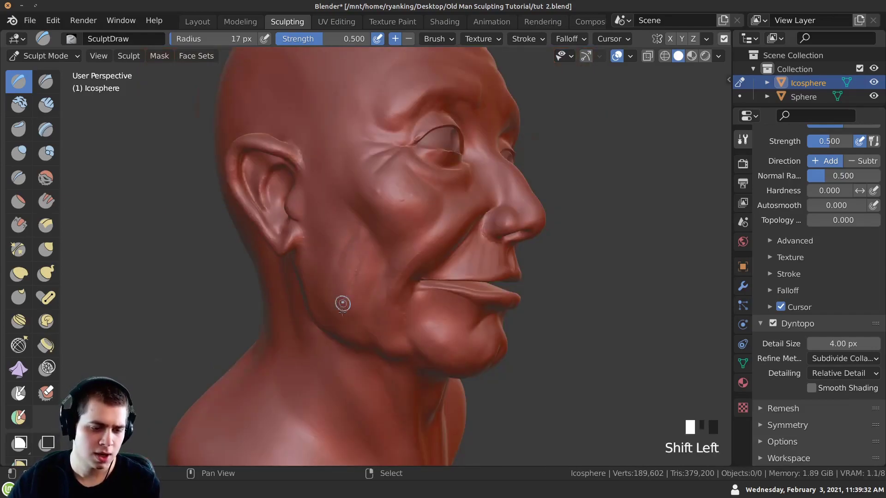
# Step: Sculpt a diagonal scar across the brow above the character's right eye with SculptDraw strokes
pyautogui.moveTo(342, 302)
pyautogui.mouseDown(button='middle')
pyautogui.moveTo(322, 229)
pyautogui.moveTo(300, 223)
pyautogui.moveTo(309, 252)
pyautogui.moveTo(300, 230)
pyautogui.mouseUp(button='middle')
pyautogui.keyDown('ctrl'); pyautogui.moveTo(236, 145); pyautogui.dragTo(256, 184); pyautogui.keyUp('ctrl')
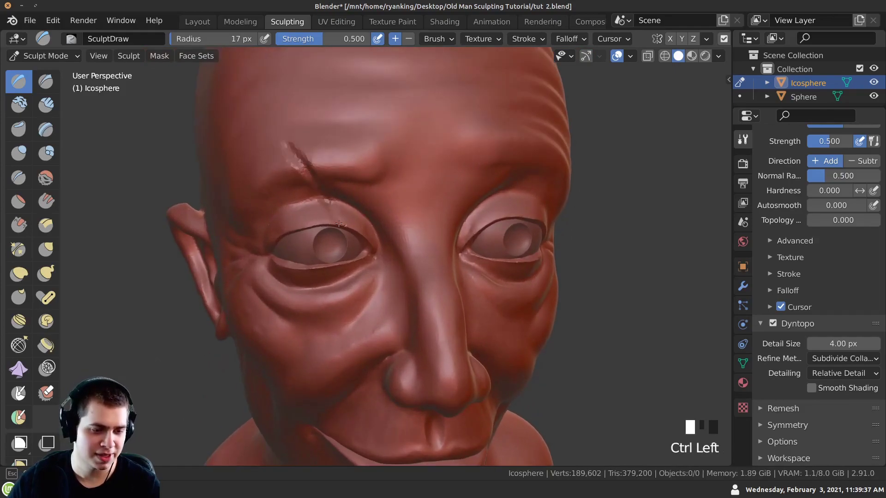
pyautogui.moveTo(258, 189)
pyautogui.keyDown('ctrl'); pyautogui.mouseDown(button='middle')
pyautogui.moveTo(289, 205)
pyautogui.moveTo(310, 159)
pyautogui.mouseUp(button='middle'); pyautogui.keyUp('ctrl')
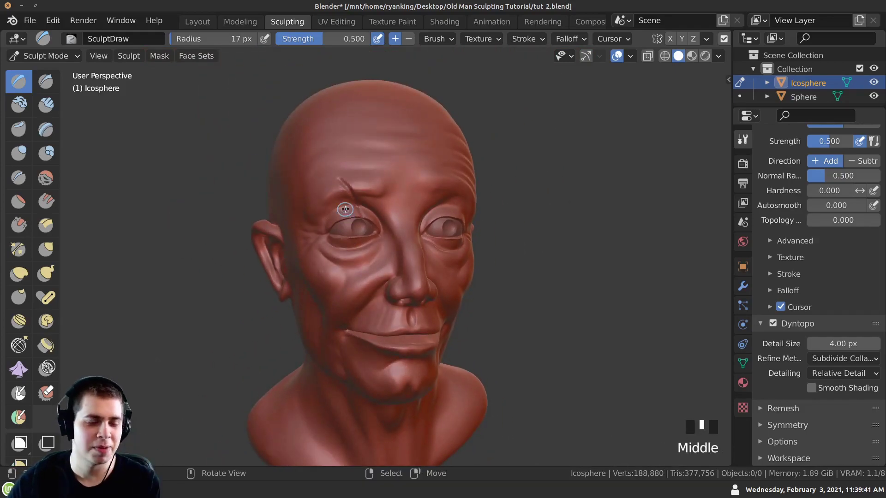
# Step: Add small skin blemishes on the side of the nose bridge with SculptDraw
pyautogui.keyDown('shift'); pyautogui.moveTo(302, 229); pyautogui.dragTo(311, 282, button='middle'); pyautogui.keyUp('shift')
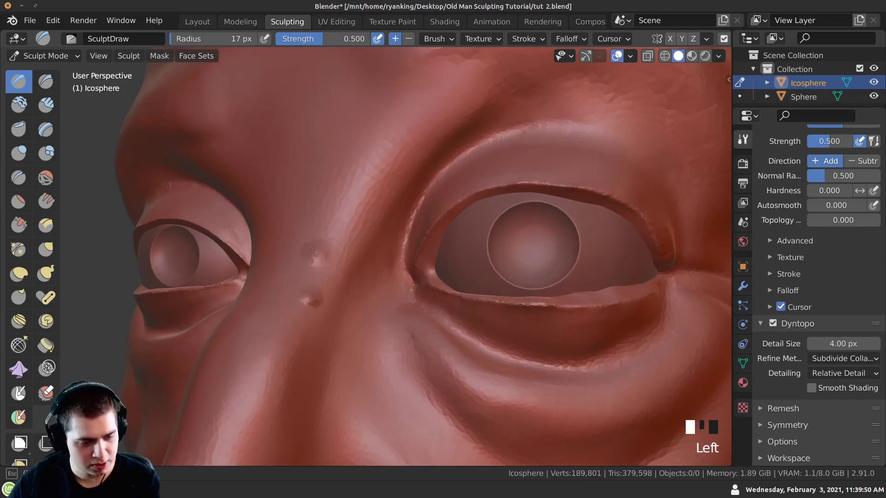
pyautogui.moveTo(313, 260)
pyautogui.keyDown('ctrl'); pyautogui.mouseDown(button='middle')
pyautogui.moveTo(312, 272)
pyautogui.moveTo(318, 249)
pyautogui.moveTo(314, 276)
pyautogui.mouseUp(button='middle'); pyautogui.keyUp('ctrl')
pyautogui.keyDown('ctrl'); pyautogui.moveTo(308, 268); pyautogui.dragTo(306, 267); pyautogui.keyUp('ctrl')
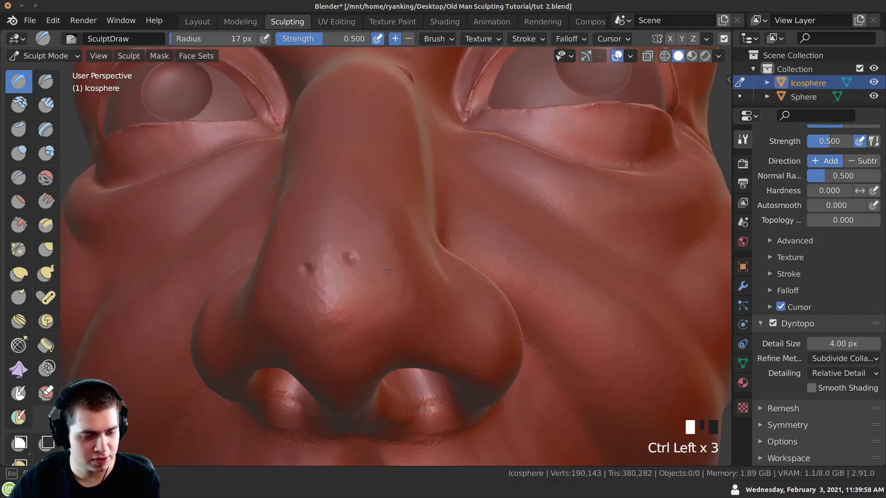
# Step: Dot small pits and bumps around the tip of the nose with SculptDraw at 17 px radius
pyautogui.moveTo(352, 298)
pyautogui.keyDown('ctrl'); pyautogui.mouseDown(button='middle')
pyautogui.moveTo(368, 278)
pyautogui.moveTo(364, 289)
pyautogui.mouseUp(button='middle'); pyautogui.keyUp('ctrl')
pyautogui.keyDown('shift'); pyautogui.click(368, 278); pyautogui.keyUp('shift')
pyautogui.keyDown('shift'); pyautogui.click(403, 296); pyautogui.keyUp('shift')
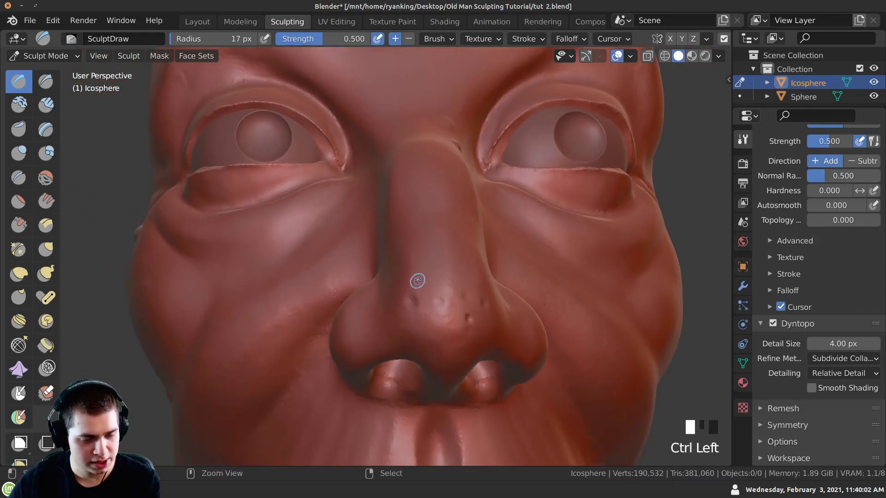
pyautogui.keyDown('shift'); pyautogui.moveTo(420, 274); pyautogui.dragTo(448, 317, button='middle'); pyautogui.keyUp('shift')
pyautogui.keyDown('ctrl'); pyautogui.click(448, 317); pyautogui.keyUp('ctrl')
pyautogui.keyDown('ctrl'); pyautogui.click(488, 350); pyautogui.keyUp('ctrl')
pyautogui.moveTo(488, 351)
pyautogui.keyDown('ctrl'); pyautogui.mouseDown(button='middle')
pyautogui.moveTo(451, 322)
pyautogui.moveTo(346, 301)
pyautogui.moveTo(321, 275)
pyautogui.moveTo(436, 249)
pyautogui.moveTo(403, 284)
pyautogui.mouseUp(button='middle'); pyautogui.keyUp('ctrl')
# Step: Add fine wrinkles between the nose and the eye bag under the character's left eye with SculptDraw strokes
pyautogui.keyDown('shift'); pyautogui.click(320, 275); pyautogui.keyUp('shift')
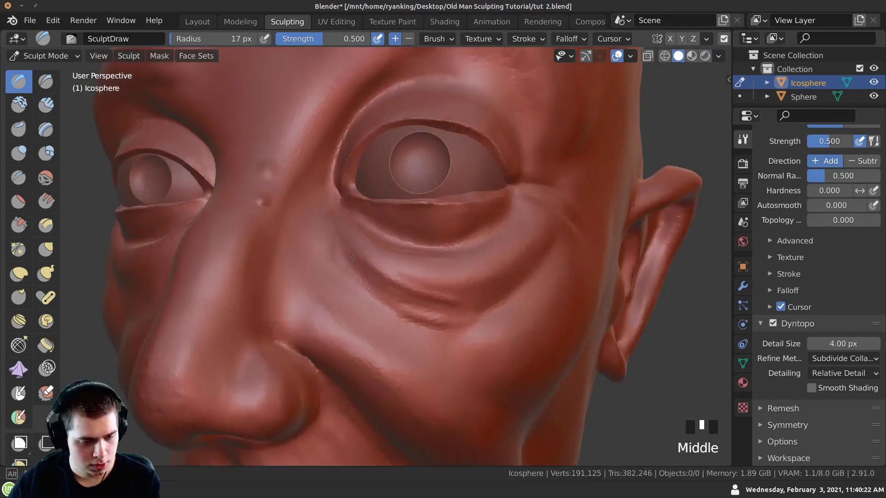
pyautogui.keyDown('ctrl'); pyautogui.moveTo(352, 254); pyautogui.dragTo(340, 229, button='middle'); pyautogui.keyUp('ctrl')
pyautogui.moveTo(344, 272); pyautogui.dragTo(355, 305)
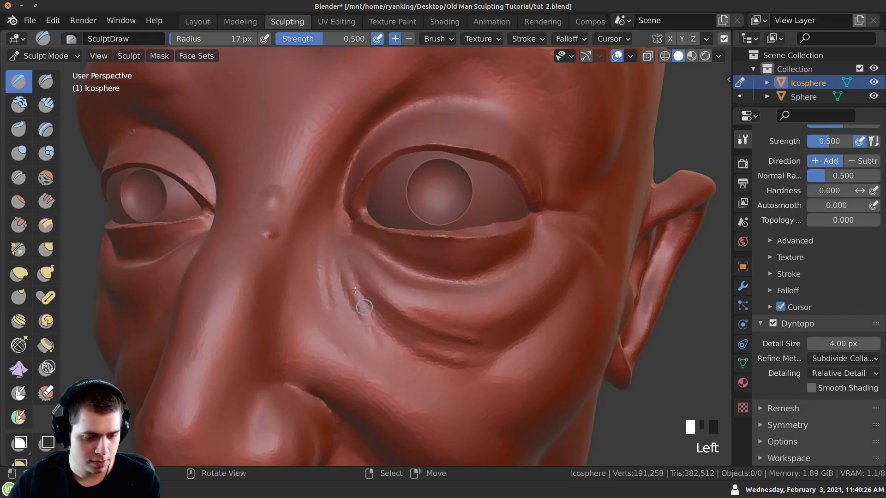
# Step: Extend the fine SculptDraw wrinkles under the left eye and add similar ones below the right eye's inner corner
pyautogui.moveTo(346, 232); pyautogui.dragTo(411, 304, button='middle')
pyautogui.keyDown('shift'); pyautogui.moveTo(417, 292); pyautogui.dragTo(427, 338); pyautogui.keyUp('shift')
pyautogui.moveTo(427, 338)
pyautogui.mouseDown(button='middle')
pyautogui.moveTo(371, 276)
pyautogui.moveTo(414, 332)
pyautogui.mouseUp(button='middle')
pyautogui.moveTo(418, 352)
pyautogui.mouseDown()
pyautogui.moveTo(404, 263)
pyautogui.moveTo(408, 337)
pyautogui.mouseUp()
pyautogui.moveTo(348, 345); pyautogui.dragTo(380, 305, button='middle')
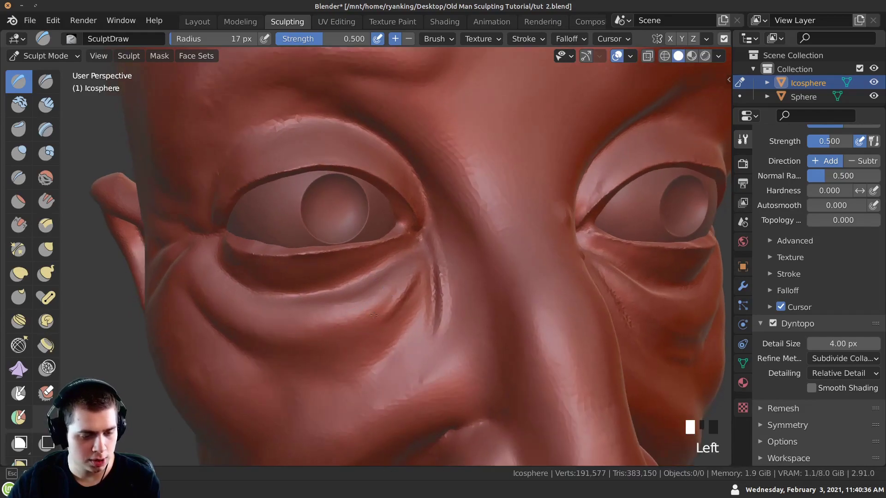
# Step: Add fine wrinkles beside the inner corner of the character's right eye with SculptDraw at 17 px radius
pyautogui.moveTo(420, 276); pyautogui.dragTo(410, 331)
pyautogui.moveTo(435, 227); pyautogui.dragTo(465, 305)
pyautogui.moveTo(441, 229); pyautogui.dragTo(443, 232)
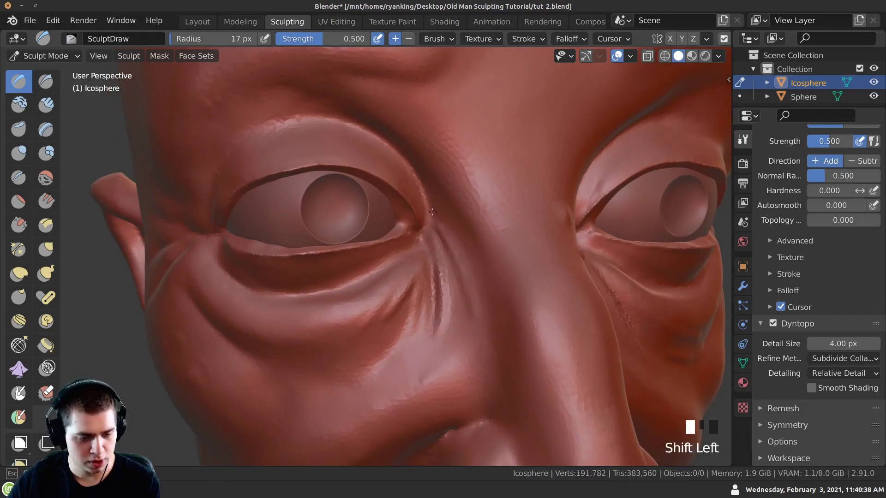
pyautogui.keyDown('ctrl'); pyautogui.moveTo(430, 241); pyautogui.dragTo(419, 272, button='middle'); pyautogui.keyUp('ctrl')
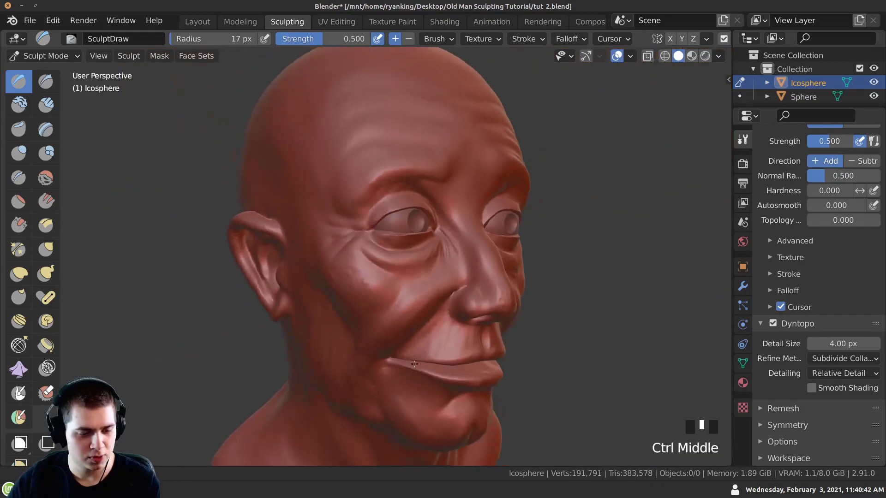
pyautogui.moveTo(406, 277); pyautogui.dragTo(326, 271, button='middle')
pyautogui.moveTo(378, 324); pyautogui.dragTo(355, 272, button='middle')
# Step: Add small folds and skin blemishes to the side of the face between the ear, cheek and jaw with SculptDraw
pyautogui.keyDown('ctrl'); pyautogui.moveTo(369, 221); pyautogui.dragTo(376, 194, button='middle'); pyautogui.keyUp('ctrl')
pyautogui.moveTo(405, 138); pyautogui.dragTo(370, 174, button='middle')
pyautogui.keyDown('shift'); pyautogui.moveTo(371, 175); pyautogui.dragTo(346, 288, button='middle'); pyautogui.keyUp('shift')
pyautogui.moveTo(346, 288)
pyautogui.keyDown('ctrl'); pyautogui.mouseDown(button='middle')
pyautogui.moveTo(383, 279)
pyautogui.moveTo(361, 261)
pyautogui.moveTo(365, 295)
pyautogui.mouseUp(button='middle'); pyautogui.keyUp('ctrl')
pyautogui.moveTo(364, 296); pyautogui.dragTo(388, 293, button='middle')
pyautogui.keyDown('ctrl'); pyautogui.moveTo(387, 293); pyautogui.dragTo(389, 259, button='middle'); pyautogui.keyUp('ctrl')
pyautogui.moveTo(389, 259); pyautogui.dragTo(391, 263)
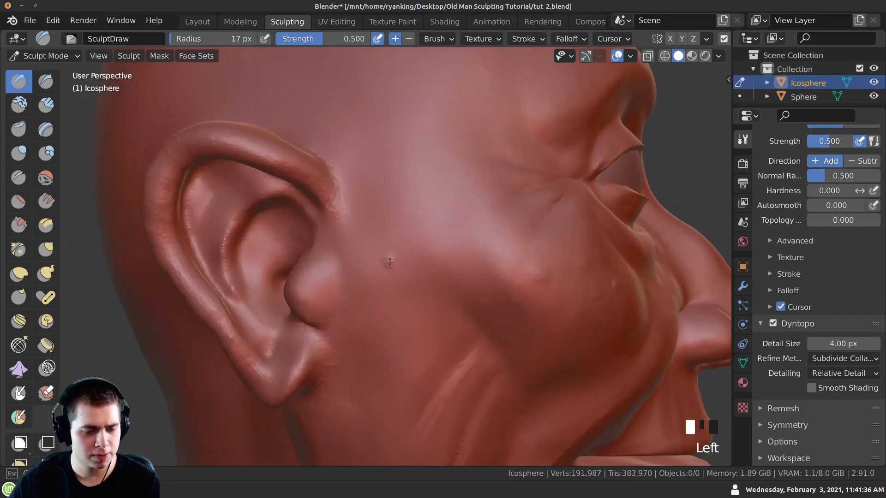
pyautogui.keyDown('shift'); pyautogui.moveTo(387, 265); pyautogui.dragTo(309, 282, button='middle'); pyautogui.keyUp('shift')
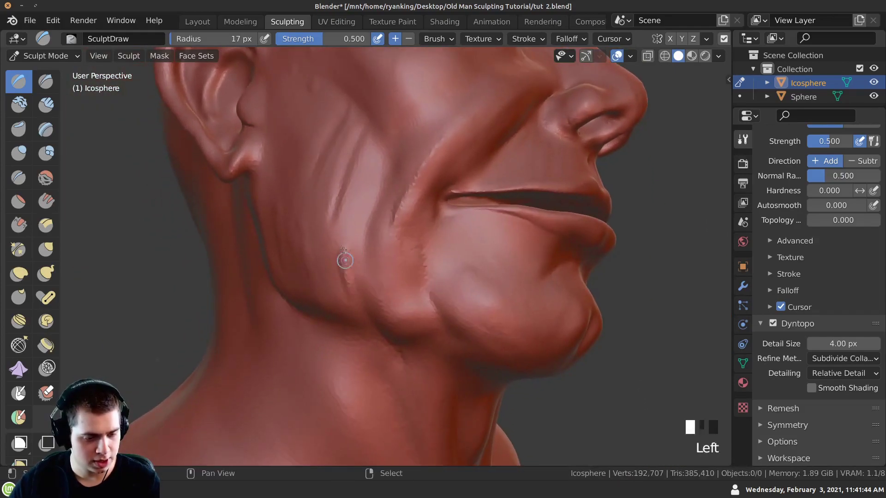
pyautogui.moveTo(357, 318); pyautogui.dragTo(422, 269, button='middle')
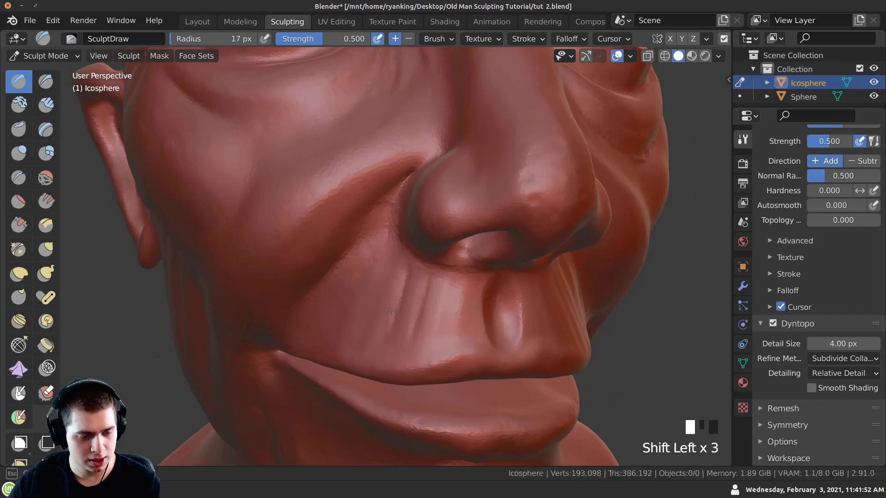
# Step: Carve fine SculptDraw creases along the smile fold beside the nose on the character's right side
pyautogui.moveTo(398, 198); pyautogui.dragTo(418, 218, button='middle')
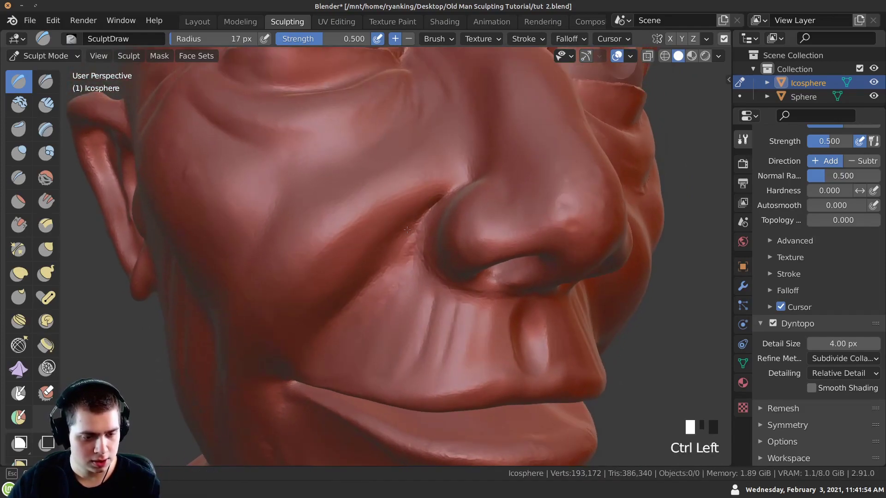
pyautogui.keyDown('ctrl'); pyautogui.moveTo(380, 267); pyautogui.dragTo(405, 226, button='middle'); pyautogui.keyUp('ctrl')
pyautogui.moveTo(364, 286)
pyautogui.mouseDown(button='middle')
pyautogui.moveTo(301, 266)
pyautogui.moveTo(304, 235)
pyautogui.mouseUp(button='middle')
pyautogui.moveTo(299, 259); pyautogui.dragTo(302, 286)
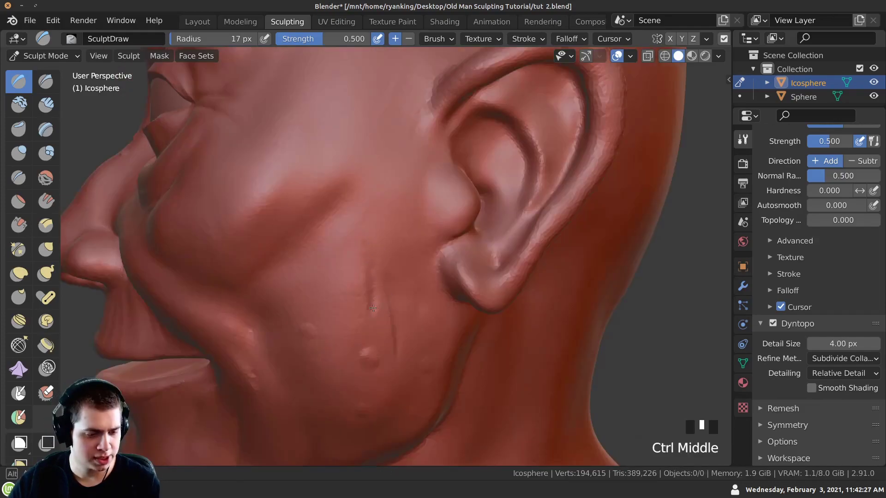
# Step: Detail the character's left cheek and smile fold with fine SculptDraw strokes
pyautogui.keyDown('ctrl'); pyautogui.moveTo(355, 276); pyautogui.dragTo(358, 259, button='middle'); pyautogui.keyUp('ctrl')
pyautogui.keyDown('shift'); pyautogui.moveTo(358, 254); pyautogui.dragTo(359, 272); pyautogui.keyUp('shift')
pyautogui.keyDown('ctrl'); pyautogui.moveTo(360, 272); pyautogui.dragTo(350, 207, button='middle'); pyautogui.keyUp('ctrl')
pyautogui.keyDown('ctrl'); pyautogui.moveTo(341, 171); pyautogui.dragTo(338, 158); pyautogui.keyUp('ctrl')
pyautogui.keyDown('shift'); pyautogui.moveTo(362, 269); pyautogui.dragTo(357, 263); pyautogui.keyUp('shift')
pyautogui.keyDown('ctrl'); pyautogui.moveTo(355, 265); pyautogui.dragTo(343, 300, button='middle'); pyautogui.keyUp('ctrl')
pyautogui.keyDown('shift'); pyautogui.moveTo(376, 277); pyautogui.dragTo(379, 249); pyautogui.keyUp('shift')
pyautogui.keyDown('ctrl'); pyautogui.moveTo(376, 254); pyautogui.dragTo(365, 286, button='middle'); pyautogui.keyUp('ctrl')
pyautogui.keyDown('shift'); pyautogui.moveTo(362, 277); pyautogui.dragTo(360, 291); pyautogui.keyUp('shift')
pyautogui.keyDown('ctrl'); pyautogui.moveTo(323, 286); pyautogui.dragTo(375, 247, button='middle'); pyautogui.keyUp('ctrl')
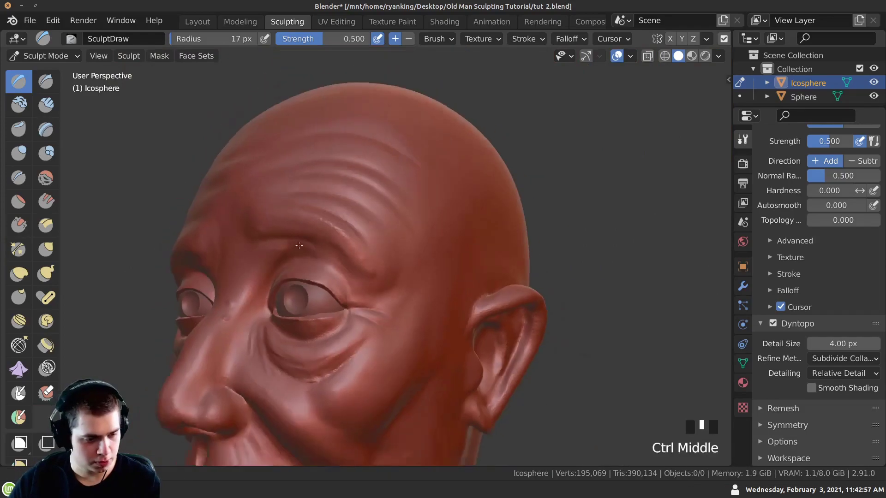
pyautogui.keyDown('shift'); pyautogui.moveTo(323, 277); pyautogui.dragTo(292, 261, button='middle'); pyautogui.keyUp('shift')
pyautogui.moveTo(291, 272)
pyautogui.keyDown('shift'); pyautogui.mouseDown(button='middle')
pyautogui.moveTo(279, 288)
pyautogui.moveTo(309, 288)
pyautogui.moveTo(309, 304)
pyautogui.moveTo(331, 282)
pyautogui.mouseUp(button='middle'); pyautogui.keyUp('shift')
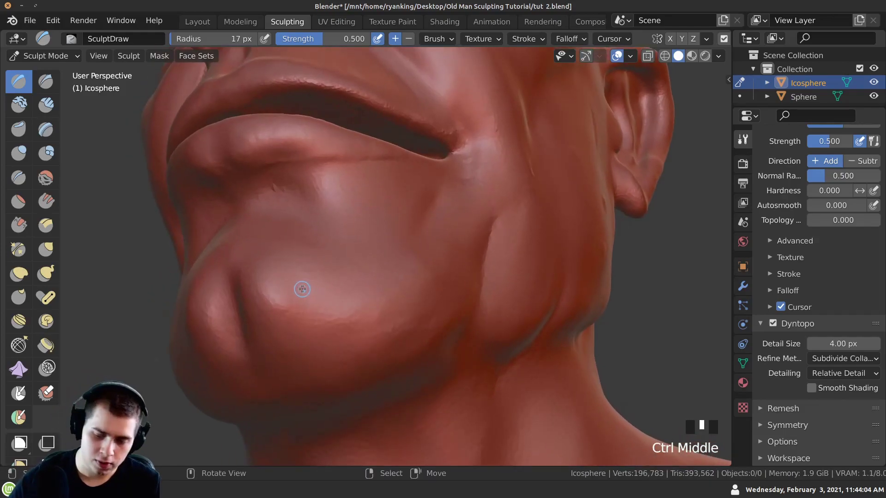
# Step: Set the SculptDraw radius to 23 px and add a few more skin details to the head
pyautogui.press('f')
pyautogui.click(308, 293)
pyautogui.moveTo(323, 294); pyautogui.dragTo(324, 294)
pyautogui.moveTo(325, 297)
pyautogui.keyDown('ctrl'); pyautogui.mouseDown(button='middle')
pyautogui.moveTo(328, 326)
pyautogui.moveTo(335, 313)
pyautogui.mouseUp(button='middle'); pyautogui.keyUp('ctrl')
pyautogui.moveTo(371, 311); pyautogui.dragTo(368, 309)
pyautogui.click(340, 322)
# Step: Add a UV sphere to the scene in the Layout workspace as the base for the hair
pyautogui.moveTo(340, 322)
pyautogui.keyDown('ctrl'); pyautogui.mouseDown(button='middle')
pyautogui.moveTo(309, 336)
pyautogui.moveTo(340, 259)
pyautogui.mouseUp(button='middle'); pyautogui.keyUp('ctrl')
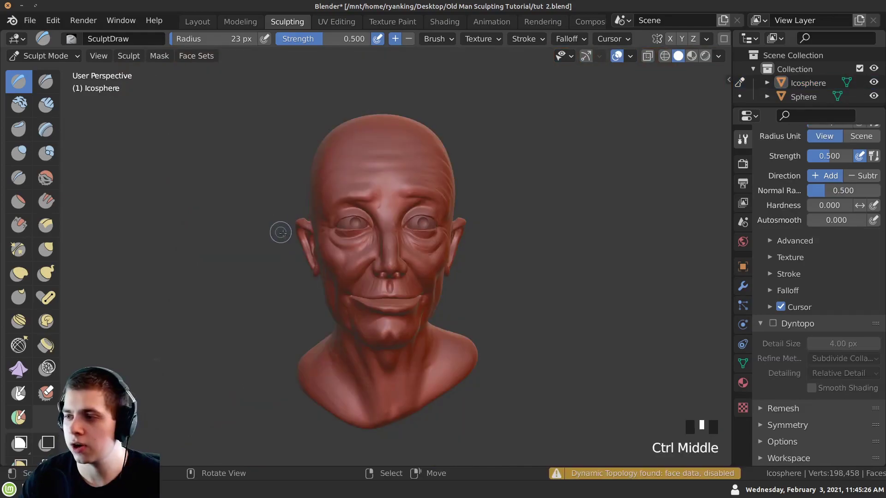
pyautogui.moveTo(319, 287); pyautogui.dragTo(360, 278, button='middle')
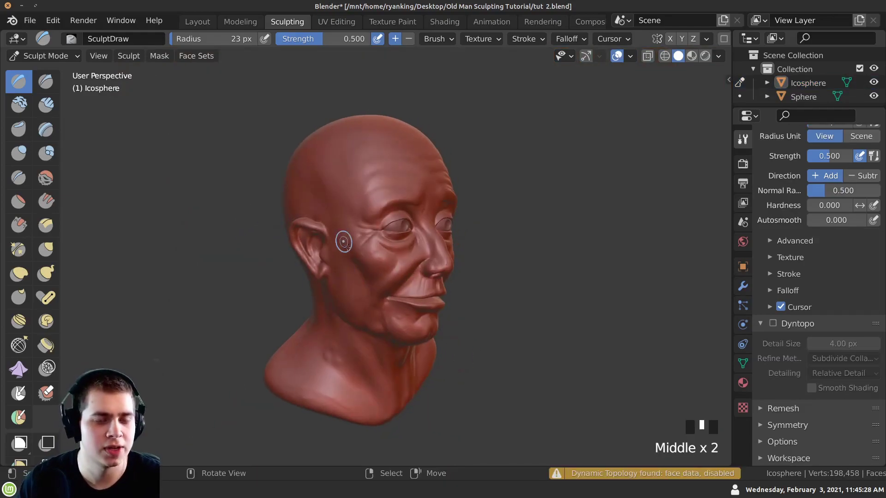
pyautogui.moveTo(342, 239); pyautogui.dragTo(352, 278, button='middle')
pyautogui.moveTo(328, 206); pyautogui.dragTo(224, 173, button='middle')
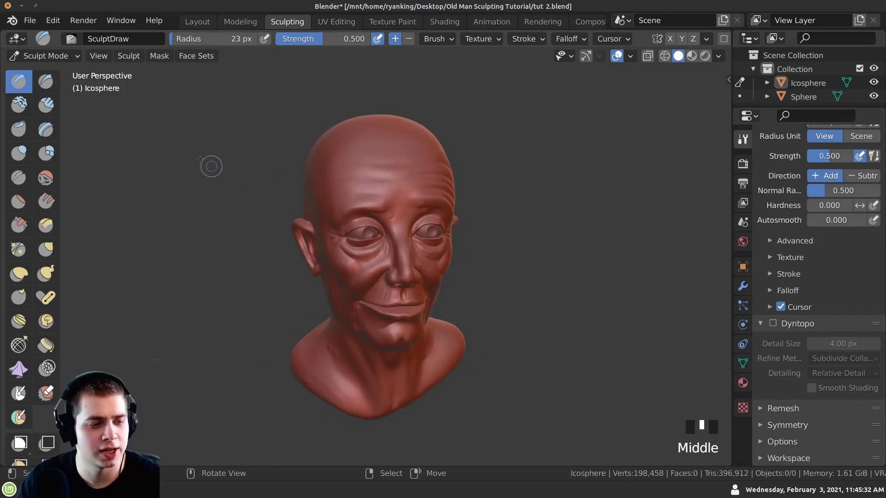
pyautogui.click(197, 21)
pyautogui.moveTo(240, 135)
pyautogui.mouseDown(button='middle')
pyautogui.moveTo(301, 210)
pyautogui.moveTo(292, 228)
pyautogui.mouseUp(button='middle')
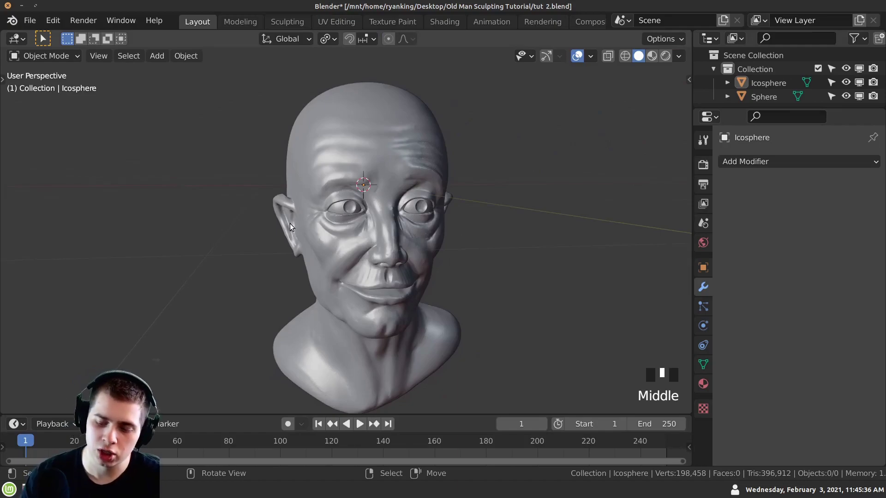
pyautogui.hotkey('shift', 'a')
pyautogui.moveTo(276, 203)
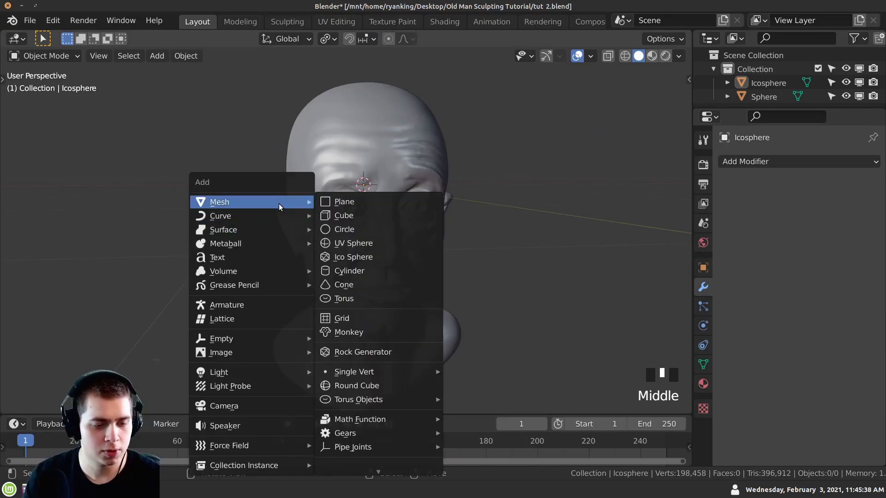
pyautogui.click(344, 243)
pyautogui.moveTo(326, 233); pyautogui.dragTo(329, 214, button='middle')
# Step: Scale the new sphere and raise it along the Z axis so it covers the top of the head like a cap
pyautogui.press('s')
pyautogui.click(312, 210)
pyautogui.press('g')
pyautogui.press('z')
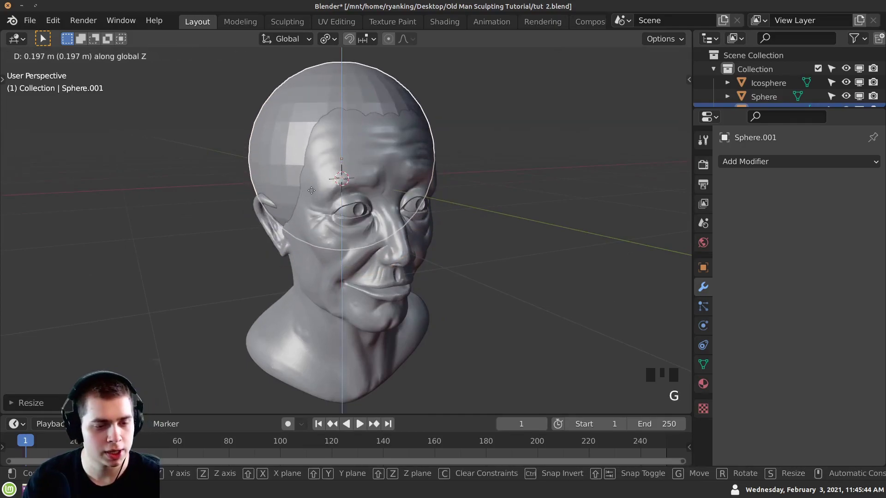
pyautogui.click(283, 233)
pyautogui.moveTo(283, 233)
pyautogui.mouseDown(button='middle')
pyautogui.moveTo(333, 256)
pyautogui.moveTo(290, 252)
pyautogui.moveTo(267, 234)
pyautogui.mouseUp(button='middle')
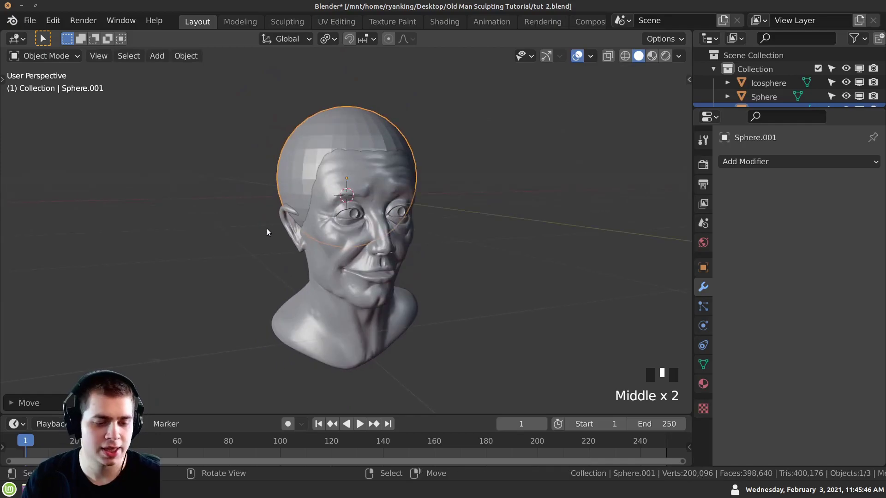
# Step: Prepare the sphere for sculpting in the Sculpting workspace with X symmetry, the Clay Strips brush and Dyntopo enabled
pyautogui.click(280, 18)
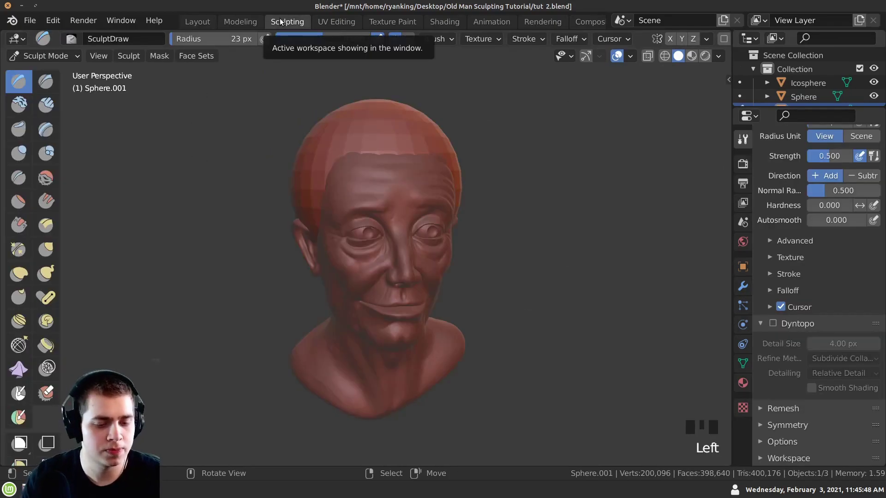
pyautogui.click(668, 40)
pyautogui.keyDown('shift'); pyautogui.moveTo(332, 190); pyautogui.dragTo(325, 258, button='middle'); pyautogui.keyUp('shift')
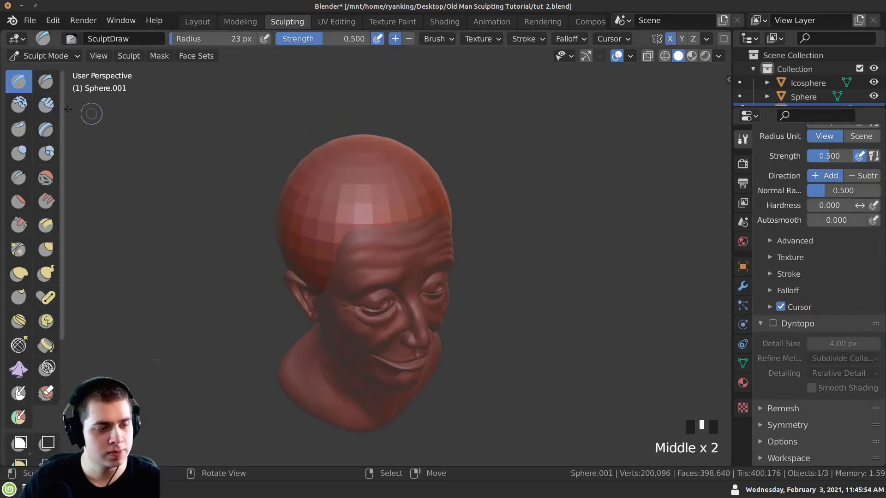
pyautogui.click(46, 105)
pyautogui.moveTo(274, 166); pyautogui.dragTo(275, 159, button='middle')
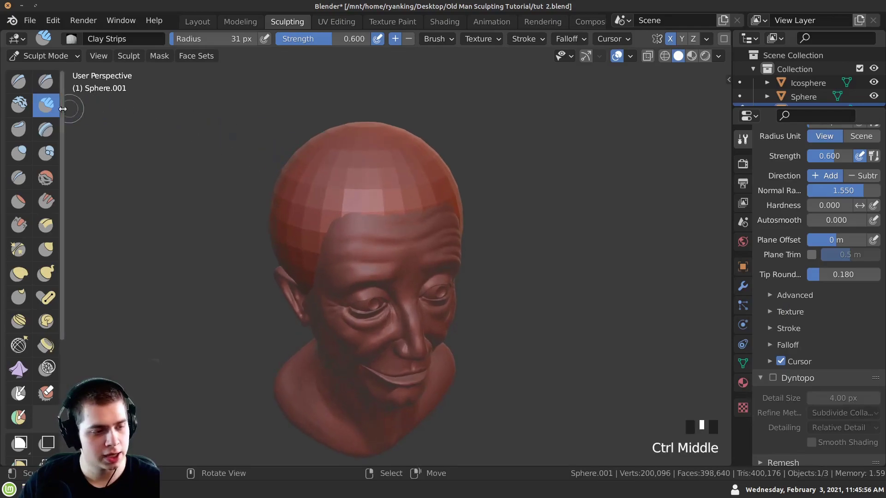
pyautogui.click(773, 378)
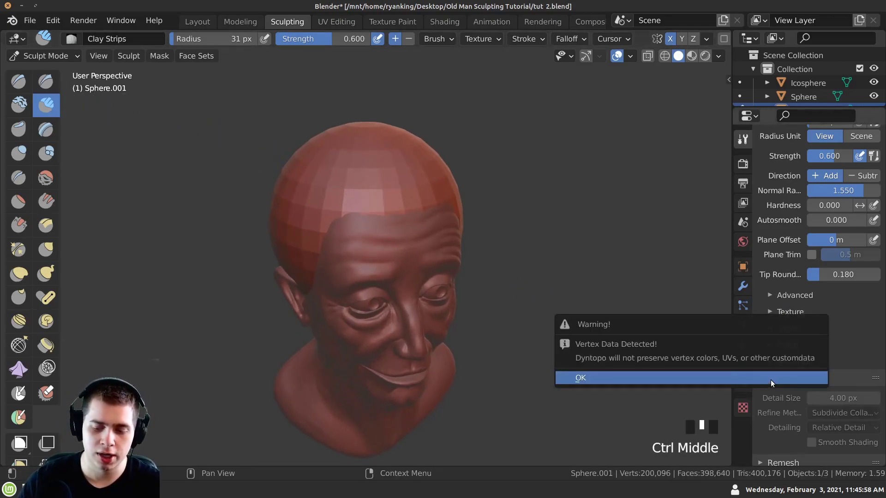
pyautogui.click(771, 380)
# Step: Build up the hair cap over the forehead, temples and top of the head with Clay Strips at 31 px radius
pyautogui.keyDown('shift'); pyautogui.moveTo(358, 193); pyautogui.dragTo(362, 229, button='middle'); pyautogui.keyUp('shift')
pyautogui.moveTo(367, 235); pyautogui.dragTo(378, 243, button='middle')
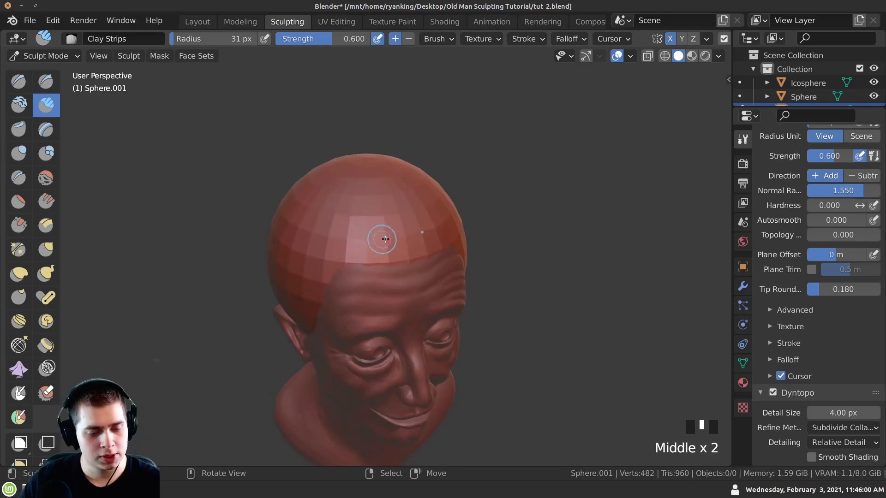
pyautogui.moveTo(378, 243); pyautogui.dragTo(388, 241)
pyautogui.moveTo(390, 251); pyautogui.dragTo(407, 238, button='middle')
pyautogui.moveTo(324, 186); pyautogui.dragTo(332, 180)
pyautogui.moveTo(336, 182); pyautogui.dragTo(351, 195, button='middle')
pyautogui.moveTo(351, 195); pyautogui.dragTo(356, 200)
pyautogui.keyDown('ctrl'); pyautogui.moveTo(362, 204); pyautogui.dragTo(375, 220, button='middle'); pyautogui.keyUp('ctrl')
pyautogui.moveTo(375, 220); pyautogui.dragTo(380, 224)
pyautogui.moveTo(384, 235); pyautogui.dragTo(392, 229, button='middle')
pyautogui.moveTo(397, 242)
pyautogui.mouseDown(button='middle')
pyautogui.moveTo(406, 239)
pyautogui.moveTo(398, 228)
pyautogui.mouseUp(button='middle')
pyautogui.moveTo(398, 227); pyautogui.dragTo(401, 238)
pyautogui.moveTo(400, 238); pyautogui.dragTo(384, 230, button='middle')
pyautogui.moveTo(392, 226); pyautogui.dragTo(376, 232)
pyautogui.moveTo(376, 232); pyautogui.dragTo(362, 236, button='middle')
pyautogui.moveTo(362, 237); pyautogui.dragTo(392, 272)
pyautogui.keyDown('ctrl'); pyautogui.moveTo(386, 259); pyautogui.dragTo(376, 281); pyautogui.keyUp('ctrl')
pyautogui.moveTo(358, 304); pyautogui.dragTo(369, 288, button='middle')
pyautogui.moveTo(382, 257); pyautogui.dragTo(380, 270)
pyautogui.moveTo(369, 281)
pyautogui.keyDown('ctrl'); pyautogui.mouseDown(button='middle')
pyautogui.moveTo(348, 262)
pyautogui.moveTo(360, 257)
pyautogui.mouseUp(button='middle'); pyautogui.keyUp('ctrl')
pyautogui.moveTo(368, 254); pyautogui.dragTo(367, 279)
pyautogui.moveTo(357, 294)
pyautogui.mouseDown(button='middle')
pyautogui.moveTo(367, 292)
pyautogui.moveTo(352, 300)
pyautogui.moveTo(347, 316)
pyautogui.mouseUp(button='middle')
pyautogui.keyDown('ctrl'); pyautogui.moveTo(347, 316); pyautogui.dragTo(370, 285); pyautogui.keyUp('ctrl')
pyautogui.keyDown('ctrl'); pyautogui.moveTo(346, 303); pyautogui.dragTo(410, 217, button='middle'); pyautogui.keyUp('ctrl')
pyautogui.keyDown('ctrl'); pyautogui.moveTo(409, 217); pyautogui.dragTo(390, 251); pyautogui.keyUp('ctrl')
pyautogui.moveTo(390, 251); pyautogui.dragTo(415, 225, button='middle')
pyautogui.keyDown('ctrl'); pyautogui.moveTo(416, 224); pyautogui.dragTo(378, 265); pyautogui.keyUp('ctrl')
pyautogui.moveTo(415, 251); pyautogui.dragTo(392, 240, button='middle')
pyautogui.keyDown('ctrl'); pyautogui.moveTo(396, 202); pyautogui.dragTo(456, 201); pyautogui.keyUp('ctrl')
pyautogui.moveTo(455, 208); pyautogui.dragTo(406, 209, button='middle')
pyautogui.moveTo(371, 240)
pyautogui.keyDown('ctrl'); pyautogui.mouseDown()
pyautogui.moveTo(396, 215)
pyautogui.moveTo(435, 209)
pyautogui.mouseUp(); pyautogui.keyUp('ctrl')
pyautogui.moveTo(332, 249)
pyautogui.mouseDown(button='middle')
pyautogui.moveTo(369, 253)
pyautogui.moveTo(372, 286)
pyautogui.mouseUp(button='middle')
pyautogui.keyDown('ctrl'); pyautogui.moveTo(371, 286); pyautogui.dragTo(376, 318, button='middle'); pyautogui.keyUp('ctrl')
pyautogui.keyDown('ctrl'); pyautogui.moveTo(389, 271); pyautogui.dragTo(452, 240); pyautogui.keyUp('ctrl')
pyautogui.moveTo(392, 221); pyautogui.dragTo(418, 245, button='middle')
pyautogui.moveTo(392, 222)
pyautogui.keyDown('ctrl'); pyautogui.mouseDown(button='middle')
pyautogui.moveTo(378, 258)
pyautogui.moveTo(372, 244)
pyautogui.mouseUp(button='middle'); pyautogui.keyUp('ctrl')
pyautogui.moveTo(372, 245); pyautogui.dragTo(371, 247, button='middle')
pyautogui.keyDown('ctrl'); pyautogui.moveTo(371, 247); pyautogui.dragTo(340, 251); pyautogui.keyUp('ctrl')
pyautogui.moveTo(340, 251); pyautogui.dragTo(362, 254, button='middle')
pyautogui.keyDown('ctrl'); pyautogui.moveTo(361, 251); pyautogui.dragTo(357, 226); pyautogui.keyUp('ctrl')
pyautogui.moveTo(351, 221)
pyautogui.keyDown('ctrl'); pyautogui.mouseDown()
pyautogui.moveTo(340, 251)
pyautogui.moveTo(333, 226)
pyautogui.mouseUp(); pyautogui.keyUp('ctrl')
pyautogui.moveTo(344, 233); pyautogui.dragTo(331, 222, button='middle')
pyautogui.keyDown('ctrl'); pyautogui.moveTo(330, 222); pyautogui.dragTo(325, 249); pyautogui.keyUp('ctrl')
pyautogui.moveTo(332, 231)
pyautogui.mouseDown(button='middle')
pyautogui.moveTo(340, 240)
pyautogui.moveTo(359, 216)
pyautogui.mouseUp(button='middle')
pyautogui.moveTo(362, 200); pyautogui.dragTo(367, 231)
pyautogui.moveTo(365, 198); pyautogui.dragTo(370, 235)
pyautogui.keyDown('ctrl'); pyautogui.moveTo(370, 235); pyautogui.dragTo(378, 249, button='middle'); pyautogui.keyUp('ctrl')
pyautogui.keyDown('shift'); pyautogui.moveTo(379, 233); pyautogui.dragTo(383, 244); pyautogui.keyUp('shift')
pyautogui.moveTo(340, 242); pyautogui.dragTo(352, 263, button='middle')
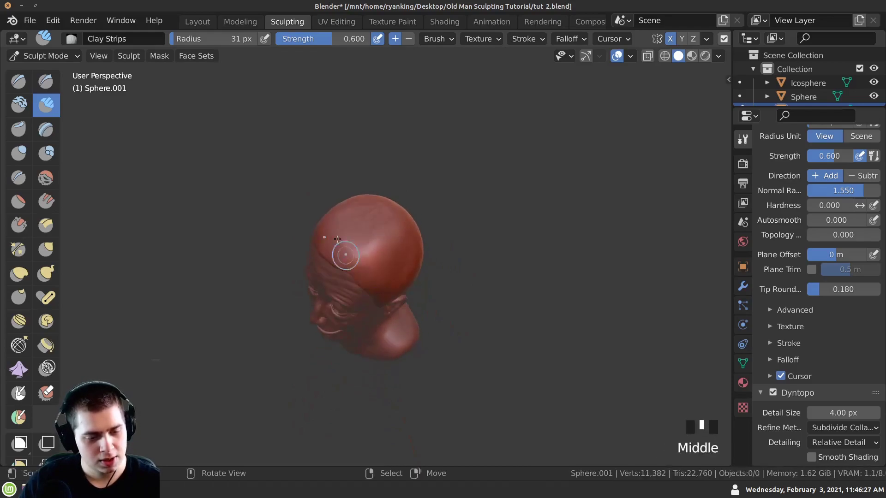
# Step: Build up hair volume around the crown of the cap with Clay Strips strokes
pyautogui.keyDown('ctrl'); pyautogui.moveTo(378, 268); pyautogui.dragTo(382, 280); pyautogui.keyUp('ctrl')
pyautogui.moveTo(387, 272); pyautogui.dragTo(371, 256, button='middle')
pyautogui.keyDown('ctrl'); pyautogui.moveTo(371, 226); pyautogui.dragTo(375, 254); pyautogui.keyUp('ctrl')
pyautogui.moveTo(392, 254); pyautogui.dragTo(362, 247, button='middle')
pyautogui.keyDown('ctrl'); pyautogui.moveTo(369, 221); pyautogui.dragTo(373, 249); pyautogui.keyUp('ctrl')
pyautogui.moveTo(397, 249); pyautogui.dragTo(380, 244, button='middle')
pyautogui.moveTo(392, 221)
pyautogui.keyDown('ctrl'); pyautogui.mouseDown()
pyautogui.moveTo(398, 241)
pyautogui.moveTo(365, 270)
pyautogui.mouseUp(); pyautogui.keyUp('ctrl')
pyautogui.moveTo(376, 258); pyautogui.dragTo(367, 251, button='middle')
pyautogui.keyDown('ctrl'); pyautogui.moveTo(365, 239); pyautogui.dragTo(366, 263); pyautogui.keyUp('ctrl')
pyautogui.moveTo(376, 259); pyautogui.dragTo(367, 249, button='middle')
pyautogui.keyDown('ctrl'); pyautogui.moveTo(369, 244); pyautogui.dragTo(375, 278); pyautogui.keyUp('ctrl')
# Step: Extend the hair down the back of the head toward the nape with Clay Strips
pyautogui.scroll(2, 369, 268)
pyautogui.moveTo(348, 251)
pyautogui.mouseDown(button='middle')
pyautogui.moveTo(360, 257)
pyautogui.moveTo(367, 237)
pyautogui.mouseUp(button='middle')
pyautogui.moveTo(368, 237); pyautogui.dragTo(381, 297)
pyautogui.moveTo(382, 297)
pyautogui.mouseDown(button='middle')
pyautogui.moveTo(362, 110)
pyautogui.moveTo(364, 277)
pyautogui.moveTo(362, 253)
pyautogui.mouseUp(button='middle')
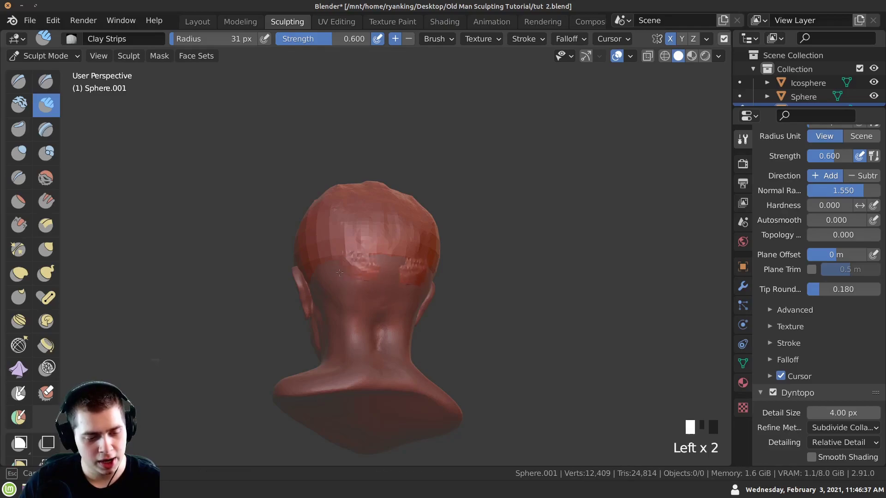
pyautogui.moveTo(344, 272); pyautogui.dragTo(363, 271)
pyautogui.moveTo(370, 257); pyautogui.dragTo(348, 262, button='middle')
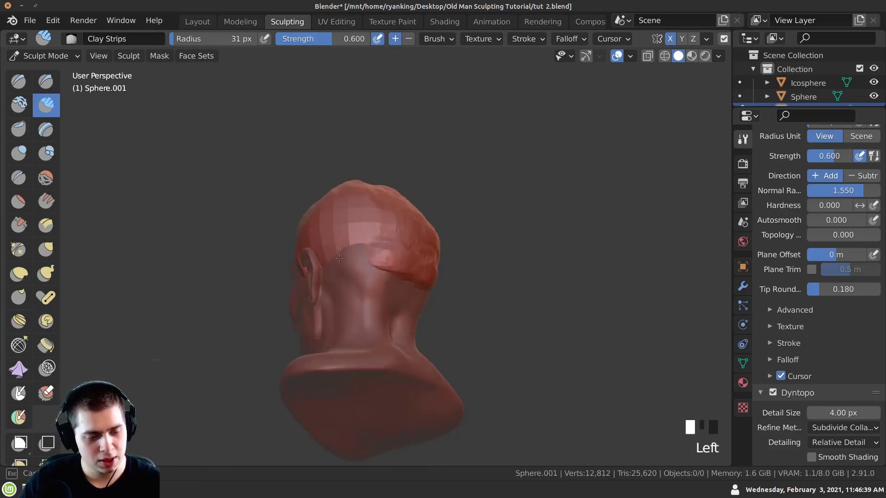
pyautogui.keyDown('shift'); pyautogui.moveTo(355, 237); pyautogui.dragTo(375, 259); pyautogui.keyUp('shift')
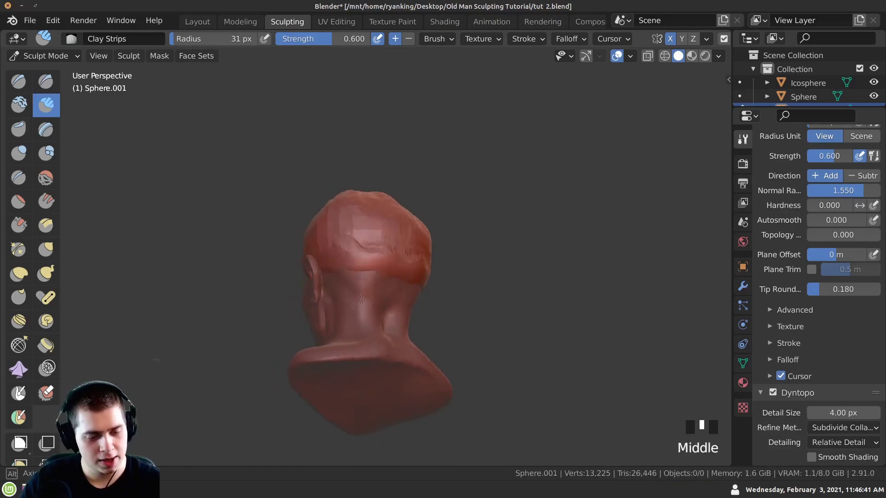
pyautogui.moveTo(371, 297); pyautogui.dragTo(387, 318, button='middle')
# Step: Fill out the faceted back of the hair cap with Clay Strips at 57 px radius
pyautogui.moveTo(386, 268)
pyautogui.keyDown('shift'); pyautogui.mouseDown(button='middle')
pyautogui.moveTo(380, 310)
pyautogui.moveTo(356, 256)
pyautogui.moveTo(354, 221)
pyautogui.mouseUp(button='middle'); pyautogui.keyUp('shift')
pyautogui.keyDown('shift'); pyautogui.moveTo(354, 226); pyautogui.dragTo(352, 242); pyautogui.keyUp('shift')
pyautogui.moveTo(352, 242)
pyautogui.mouseDown(button='middle')
pyautogui.moveTo(411, 261)
pyautogui.moveTo(382, 293)
pyautogui.moveTo(346, 230)
pyautogui.moveTo(321, 207)
pyautogui.moveTo(343, 215)
pyautogui.mouseUp(button='middle')
pyautogui.keyDown('ctrl'); pyautogui.moveTo(343, 218); pyautogui.dragTo(358, 268); pyautogui.keyUp('ctrl')
pyautogui.keyDown('ctrl'); pyautogui.moveTo(359, 268); pyautogui.dragTo(355, 296, button='middle'); pyautogui.keyUp('ctrl')
pyautogui.moveTo(406, 276); pyautogui.dragTo(350, 212, button='middle')
pyautogui.keyDown('ctrl'); pyautogui.moveTo(351, 212); pyautogui.dragTo(359, 210, button='middle'); pyautogui.keyUp('ctrl')
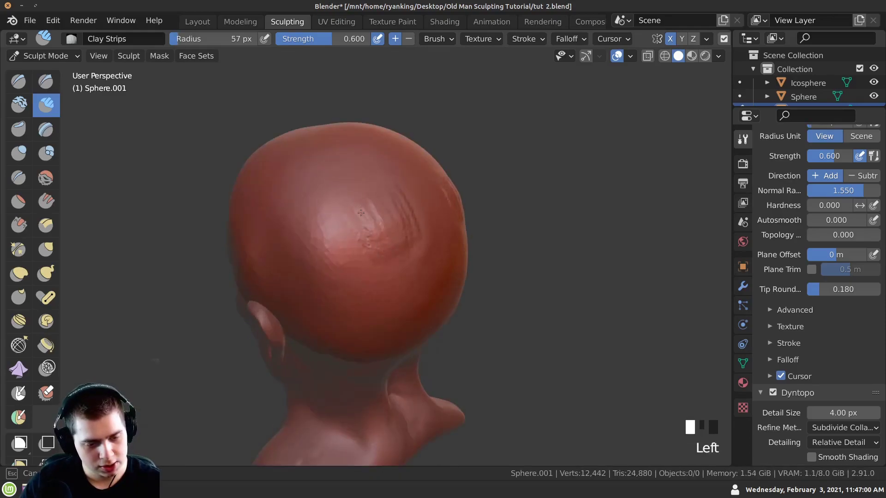
pyautogui.keyDown('shift'); pyautogui.moveTo(363, 211); pyautogui.dragTo(365, 217); pyautogui.keyUp('shift')
pyautogui.moveTo(364, 217); pyautogui.dragTo(297, 226, button='middle')
pyautogui.moveTo(371, 267); pyautogui.dragTo(347, 259, button='middle')
# Step: Pull the hair into shape at the nape and behind the ears with the Grab brush at 147 px radius
pyautogui.press('g')
pyautogui.moveTo(344, 235); pyautogui.dragTo(340, 253)
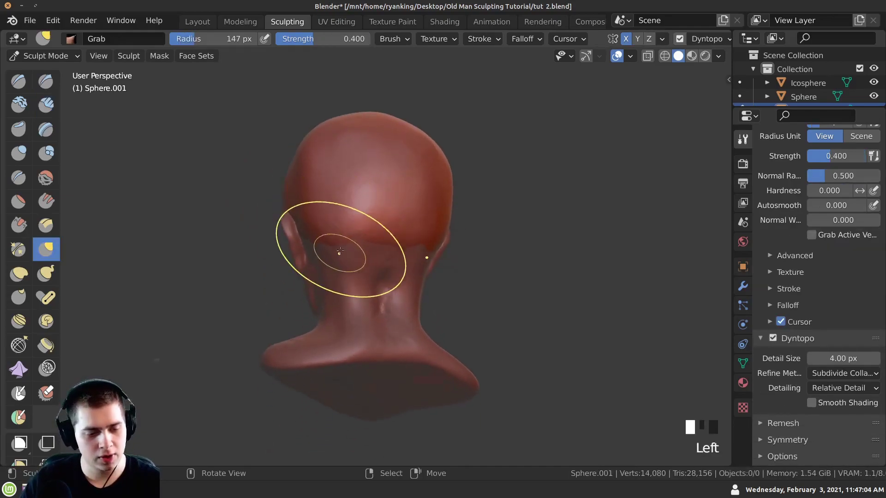
pyautogui.moveTo(358, 260); pyautogui.dragTo(305, 210, button='middle')
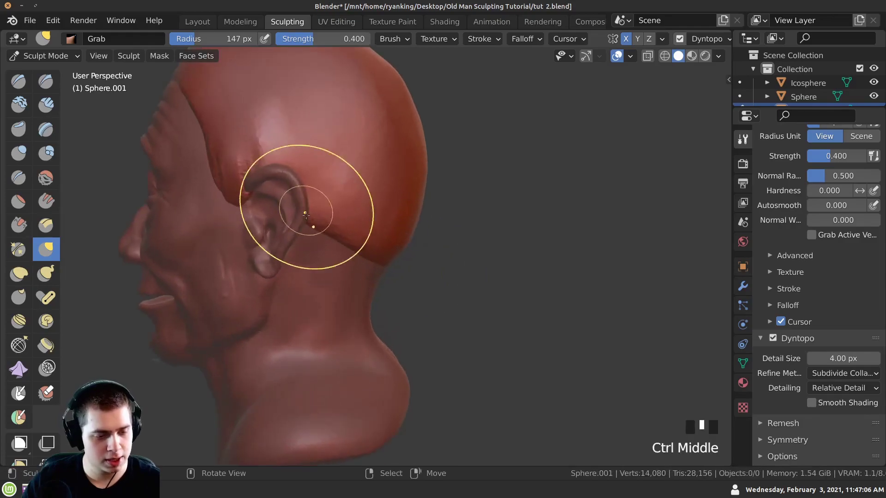
pyautogui.keyDown('ctrl'); pyautogui.moveTo(341, 250); pyautogui.dragTo(353, 270, button='middle'); pyautogui.keyUp('ctrl')
pyautogui.moveTo(353, 270); pyautogui.dragTo(342, 253, button='middle')
pyautogui.moveTo(341, 252); pyautogui.dragTo(342, 257)
# Step: Refine the overall outline of the hair cap around the head with further Grab strokes
pyautogui.moveTo(429, 230); pyautogui.dragTo(371, 260, button='middle')
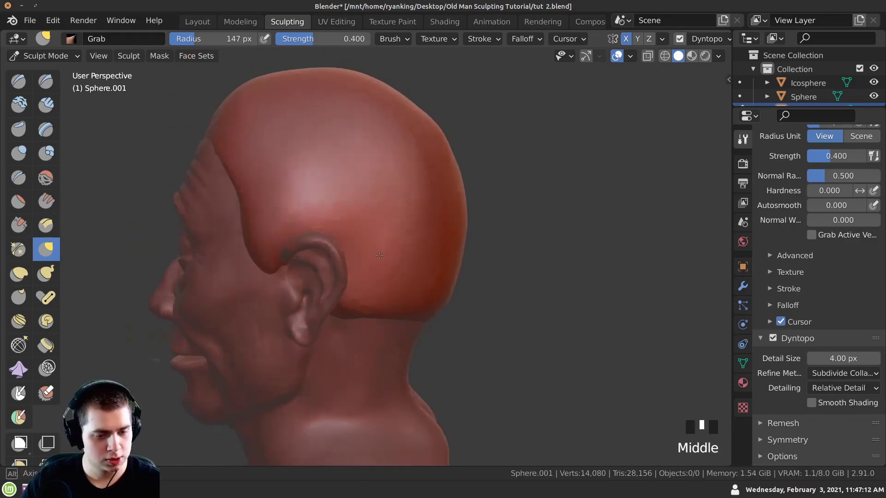
pyautogui.keyDown('shift'); pyautogui.click(378, 232); pyautogui.keyUp('shift')
pyautogui.moveTo(371, 261)
pyautogui.mouseDown(button='middle')
pyautogui.moveTo(301, 245)
pyautogui.moveTo(221, 283)
pyautogui.moveTo(286, 277)
pyautogui.mouseUp(button='middle')
pyautogui.moveTo(336, 229); pyautogui.dragTo(369, 231, button='middle')
pyautogui.keyDown('ctrl'); pyautogui.moveTo(369, 230); pyautogui.dragTo(370, 203, button='middle'); pyautogui.keyUp('ctrl')
pyautogui.moveTo(369, 203); pyautogui.dragTo(363, 202)
pyautogui.moveTo(362, 202)
pyautogui.mouseDown(button='middle')
pyautogui.moveTo(231, 283)
pyautogui.moveTo(211, 257)
pyautogui.moveTo(246, 245)
pyautogui.mouseUp(button='middle')
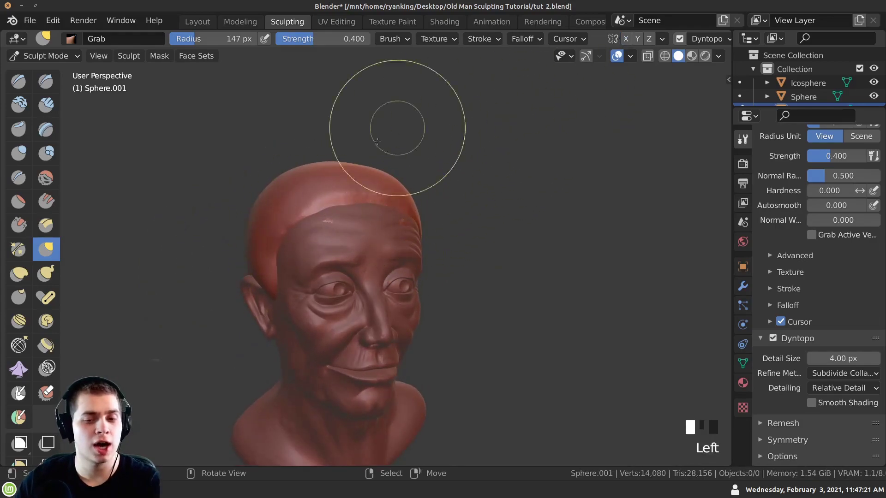
# Step: Set the Clay Strips radius to 36 px and make light strokes on the side of the hair
pyautogui.moveTo(397, 128); pyautogui.dragTo(323, 221, button='middle')
pyautogui.keyDown('ctrl'); pyautogui.moveTo(323, 221); pyautogui.dragTo(313, 239, button='middle'); pyautogui.keyUp('ctrl')
pyautogui.click(46, 106)
pyautogui.press('f')
pyautogui.click(335, 243)
pyautogui.keyDown('shift'); pyautogui.moveTo(327, 274); pyautogui.dragTo(351, 270, button='middle'); pyautogui.keyUp('shift')
pyautogui.moveTo(350, 271); pyautogui.dragTo(306, 235, button='middle')
pyautogui.keyDown('ctrl'); pyautogui.moveTo(306, 235); pyautogui.dragTo(356, 239); pyautogui.keyUp('ctrl')
pyautogui.moveTo(369, 236); pyautogui.dragTo(344, 227, button='middle')
pyautogui.keyDown('ctrl'); pyautogui.moveTo(339, 230); pyautogui.dragTo(369, 235); pyautogui.keyUp('ctrl')
pyautogui.keyDown('ctrl'); pyautogui.moveTo(319, 244); pyautogui.dragTo(336, 267); pyautogui.keyUp('ctrl')
pyautogui.moveTo(323, 267); pyautogui.dragTo(334, 269, button='middle')
pyautogui.moveTo(335, 269); pyautogui.dragTo(364, 275, button='middle')
pyautogui.keyDown('ctrl'); pyautogui.moveTo(346, 276); pyautogui.dragTo(327, 244, button='middle'); pyautogui.keyUp('ctrl')
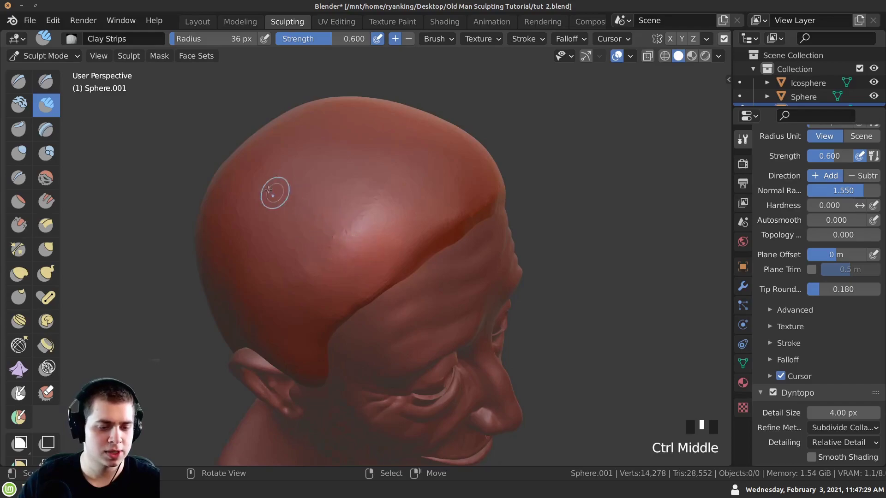
pyautogui.moveTo(425, 209); pyautogui.dragTo(436, 213, button='middle')
# Step: Carve a parting into the side of the hair from the front hairline backward, using the Draw brush at 29 px radius
pyautogui.click(19, 83)
pyautogui.keyDown('ctrl'); pyautogui.moveTo(295, 217); pyautogui.dragTo(310, 220, button='middle'); pyautogui.keyUp('ctrl')
pyautogui.press('f')
pyautogui.click(316, 225)
pyautogui.keyDown('ctrl'); pyautogui.moveTo(318, 225); pyautogui.dragTo(416, 258); pyautogui.keyUp('ctrl')
pyautogui.moveTo(427, 276); pyautogui.dragTo(448, 267, button='middle')
pyautogui.keyDown('ctrl'); pyautogui.moveTo(318, 221); pyautogui.dragTo(425, 252); pyautogui.keyUp('ctrl')
pyautogui.keyDown('ctrl'); pyautogui.moveTo(298, 216); pyautogui.dragTo(433, 261); pyautogui.keyUp('ctrl')
pyautogui.keyDown('ctrl'); pyautogui.moveTo(304, 218); pyautogui.dragTo(448, 265); pyautogui.keyUp('ctrl')
# Step: Extend the carved parting around to the back of the head and deepen it with further subtracting Draw strokes
pyautogui.moveTo(286, 222); pyautogui.dragTo(300, 219, button='middle')
pyautogui.keyDown('ctrl'); pyautogui.moveTo(318, 225); pyautogui.dragTo(461, 253); pyautogui.keyUp('ctrl')
pyautogui.moveTo(284, 231); pyautogui.dragTo(316, 230, button='middle')
pyautogui.keyDown('ctrl'); pyautogui.moveTo(383, 227); pyautogui.dragTo(282, 270); pyautogui.keyUp('ctrl')
pyautogui.moveTo(286, 267); pyautogui.dragTo(341, 246, button='middle')
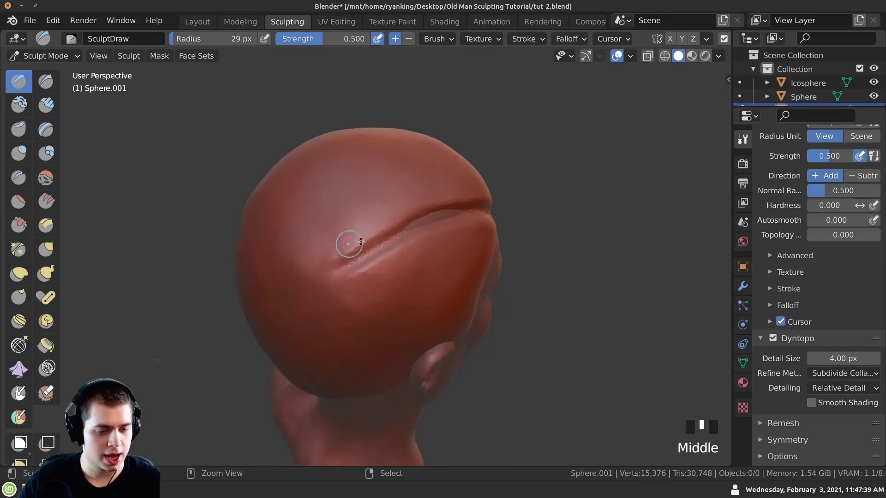
pyautogui.keyDown('ctrl'); pyautogui.moveTo(374, 250); pyautogui.dragTo(297, 270); pyautogui.keyUp('ctrl')
pyautogui.keyDown('ctrl'); pyautogui.moveTo(360, 258); pyautogui.dragTo(295, 270); pyautogui.keyUp('ctrl')
pyautogui.moveTo(274, 233); pyautogui.dragTo(299, 248, button='middle')
pyautogui.moveTo(326, 287); pyautogui.dragTo(312, 269, button='middle')
pyautogui.moveTo(312, 270); pyautogui.dragTo(344, 251, button='middle')
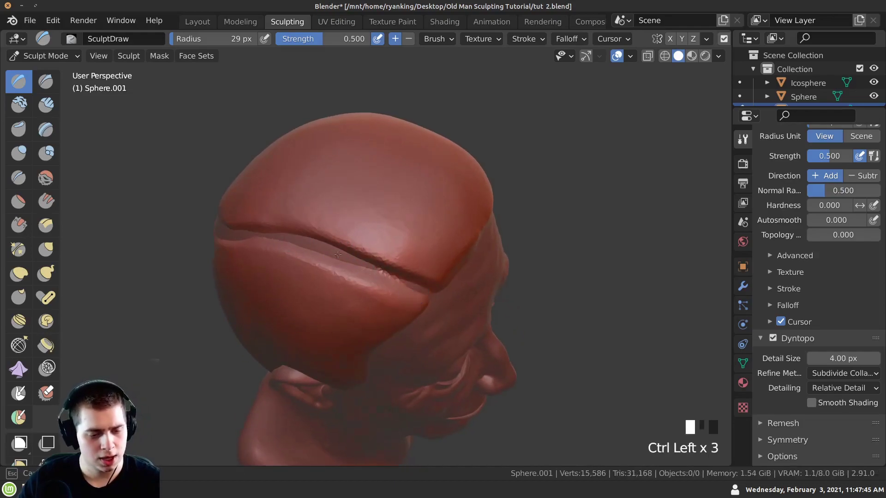
pyautogui.moveTo(270, 234)
pyautogui.keyDown('ctrl'); pyautogui.mouseDown(button='middle')
pyautogui.moveTo(256, 270)
pyautogui.moveTo(340, 259)
pyautogui.moveTo(311, 256)
pyautogui.moveTo(317, 373)
pyautogui.moveTo(297, 373)
pyautogui.moveTo(200, 292)
pyautogui.moveTo(114, 256)
pyautogui.moveTo(249, 256)
pyautogui.moveTo(356, 237)
pyautogui.moveTo(335, 242)
pyautogui.mouseUp(button='middle'); pyautogui.keyUp('ctrl')
# Step: Carve strand grooves running up from the parting at the back of the hair with Clay Strips at 36 px radius
pyautogui.click(46, 109)
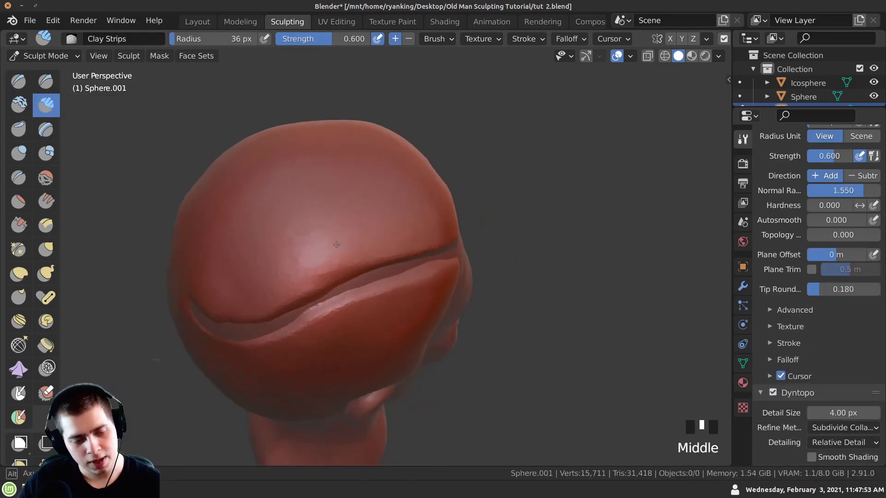
pyautogui.keyDown('ctrl'); pyautogui.moveTo(398, 282); pyautogui.dragTo(367, 255, button='middle'); pyautogui.keyUp('ctrl')
pyautogui.moveTo(281, 179); pyautogui.dragTo(319, 180, button='middle')
pyautogui.keyDown('ctrl'); pyautogui.moveTo(318, 180); pyautogui.dragTo(325, 203, button='middle'); pyautogui.keyUp('ctrl')
pyautogui.moveTo(340, 198); pyautogui.dragTo(342, 201)
pyautogui.moveTo(296, 176); pyautogui.dragTo(362, 274, button='middle')
pyautogui.moveTo(362, 275); pyautogui.dragTo(322, 234)
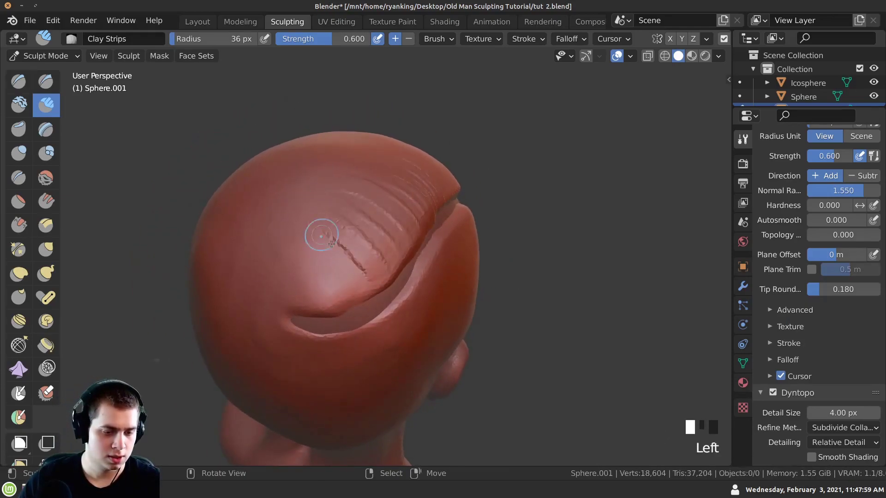
# Step: Continue the Clay Strips strand grooves above the parting toward the front of the hair
pyautogui.moveTo(275, 273); pyautogui.dragTo(268, 199, button='middle')
pyautogui.moveTo(388, 221); pyautogui.dragTo(392, 164)
pyautogui.keyDown('ctrl'); pyautogui.moveTo(387, 171); pyautogui.dragTo(378, 207, button='middle'); pyautogui.keyUp('ctrl')
pyautogui.moveTo(348, 250); pyautogui.dragTo(365, 173)
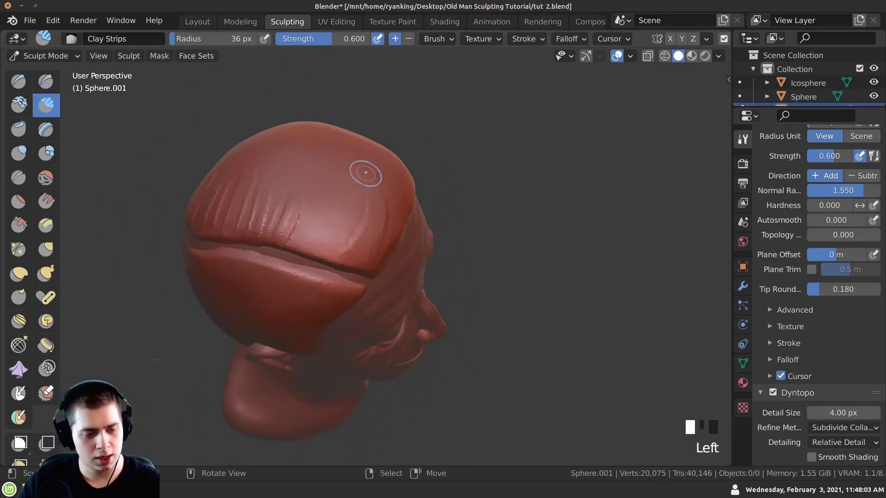
pyautogui.moveTo(287, 234); pyautogui.dragTo(292, 205)
pyautogui.moveTo(304, 240); pyautogui.dragTo(277, 201, button='middle')
pyautogui.moveTo(353, 258); pyautogui.dragTo(369, 226)
pyautogui.keyDown('ctrl'); pyautogui.moveTo(334, 258); pyautogui.dragTo(331, 231, button='middle'); pyautogui.keyUp('ctrl')
# Step: Carve matching strand grooves with Clay Strips below the parting, along the side of the head
pyautogui.moveTo(313, 276); pyautogui.dragTo(332, 237)
pyautogui.moveTo(312, 235); pyautogui.dragTo(328, 249, button='middle')
pyautogui.moveTo(290, 272); pyautogui.dragTo(285, 228)
pyautogui.keyDown('shift'); pyautogui.moveTo(307, 274); pyautogui.dragTo(344, 289, button='middle'); pyautogui.keyUp('shift')
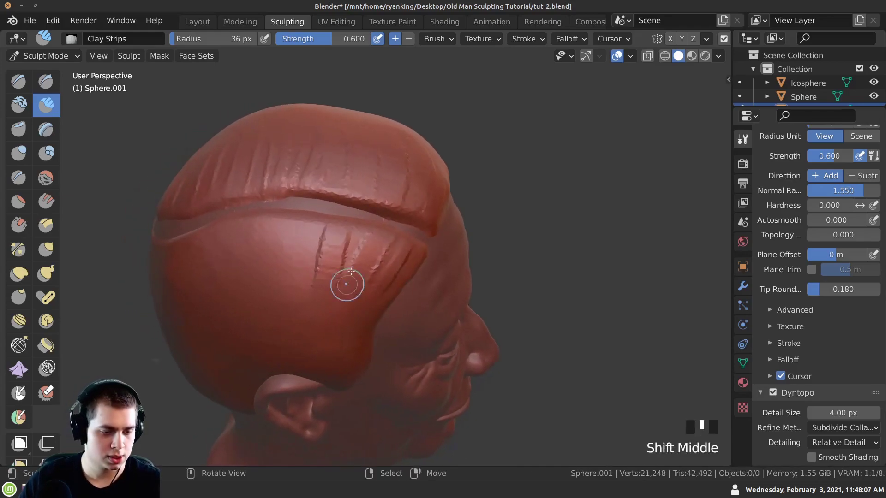
pyautogui.moveTo(344, 272); pyautogui.dragTo(339, 226)
pyautogui.moveTo(334, 283); pyautogui.dragTo(355, 295, button='middle')
pyautogui.moveTo(339, 272); pyautogui.dragTo(330, 226)
pyautogui.moveTo(335, 291)
pyautogui.mouseDown(button='middle')
pyautogui.moveTo(370, 320)
pyautogui.moveTo(356, 300)
pyautogui.mouseUp(button='middle')
pyautogui.moveTo(292, 298); pyautogui.dragTo(278, 247)
# Step: Carve sideways-swept strands along the front hairline above the forehead with Clay Strips
pyautogui.moveTo(259, 317)
pyautogui.mouseDown(button='middle')
pyautogui.moveTo(296, 258)
pyautogui.moveTo(316, 187)
pyautogui.mouseUp(button='middle')
pyautogui.moveTo(317, 188); pyautogui.dragTo(370, 204)
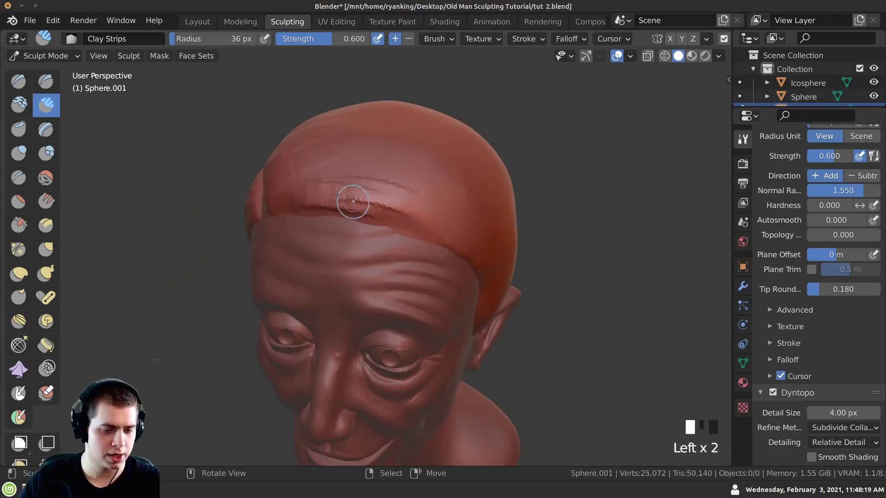
pyautogui.moveTo(438, 242)
pyautogui.mouseDown()
pyautogui.moveTo(522, 270)
pyautogui.moveTo(437, 219)
pyautogui.moveTo(270, 152)
pyautogui.mouseUp()
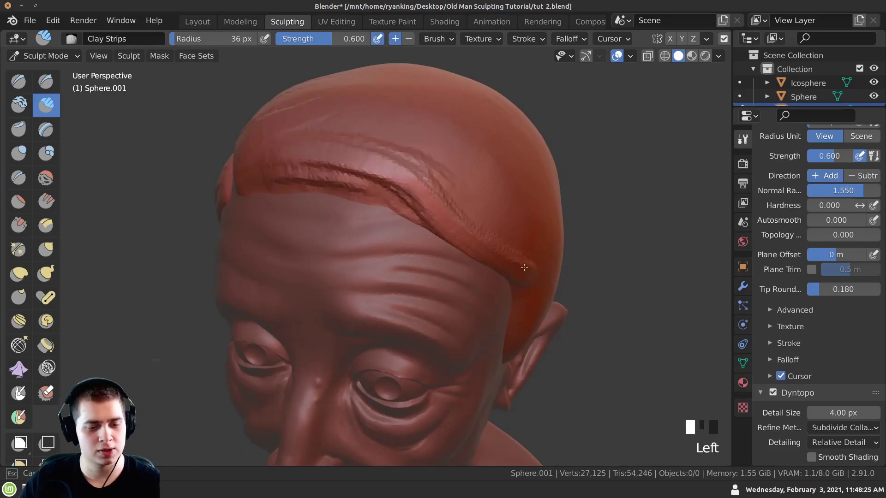
pyautogui.moveTo(468, 233); pyautogui.dragTo(448, 222, button='middle')
pyautogui.moveTo(355, 162); pyautogui.dragTo(435, 245, button='middle')
pyautogui.moveTo(267, 164)
pyautogui.mouseDown()
pyautogui.moveTo(401, 177)
pyautogui.moveTo(468, 203)
pyautogui.mouseUp()
pyautogui.moveTo(286, 159)
pyautogui.mouseDown()
pyautogui.moveTo(392, 170)
pyautogui.moveTo(461, 196)
pyautogui.mouseUp()
pyautogui.moveTo(411, 194); pyautogui.dragTo(344, 230, button='middle')
# Step: Sweep long Clay Strips strands from the front hairline down over the temple opposite the parting
pyautogui.moveTo(290, 90); pyautogui.dragTo(532, 245)
pyautogui.moveTo(298, 111); pyautogui.dragTo(534, 318)
pyautogui.moveTo(441, 279); pyautogui.dragTo(369, 196, button='middle')
pyautogui.moveTo(309, 182)
pyautogui.mouseDown()
pyautogui.moveTo(376, 178)
pyautogui.moveTo(429, 274)
pyautogui.mouseUp()
pyautogui.moveTo(432, 278); pyautogui.dragTo(406, 195, button='middle')
pyautogui.moveTo(369, 210); pyautogui.dragTo(452, 271)
pyautogui.moveTo(446, 293)
pyautogui.keyDown('shift'); pyautogui.mouseDown(button='middle')
pyautogui.moveTo(411, 253)
pyautogui.moveTo(428, 256)
pyautogui.moveTo(422, 249)
pyautogui.mouseUp(button='middle'); pyautogui.keyUp('shift')
pyautogui.keyDown('ctrl'); pyautogui.moveTo(422, 249); pyautogui.dragTo(403, 231); pyautogui.keyUp('ctrl')
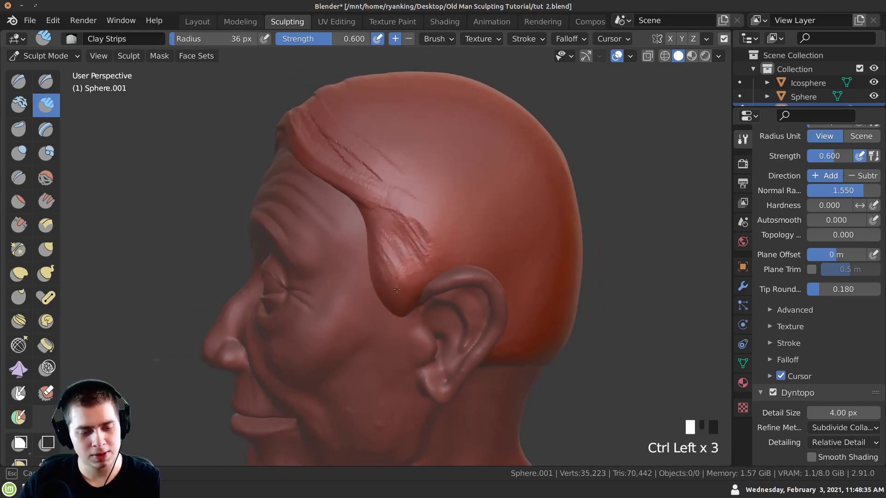
# Step: Trim the sideburn in front of the ear and cut downward strand grooves into it with Clay Strips
pyautogui.keyDown('ctrl'); pyautogui.click(385, 307); pyautogui.keyUp('ctrl')
pyautogui.keyDown('ctrl'); pyautogui.click(399, 261); pyautogui.keyUp('ctrl')
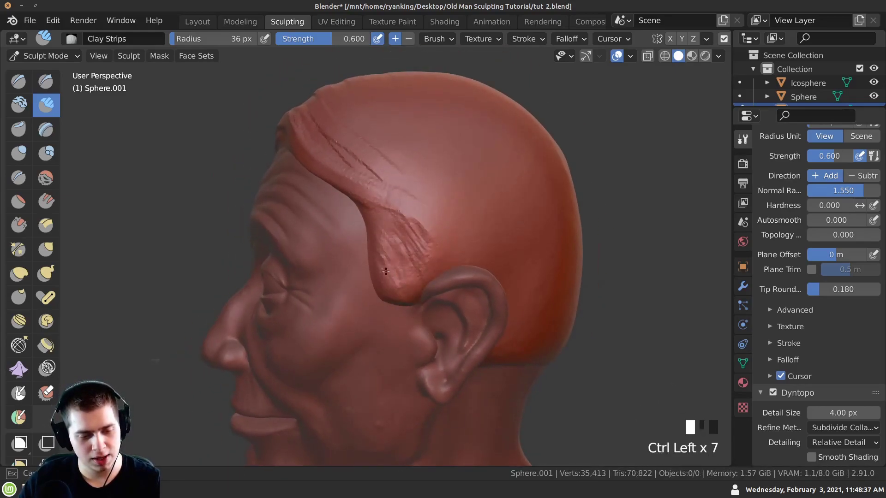
pyautogui.moveTo(388, 280); pyautogui.dragTo(375, 213)
pyautogui.scroll(2, 386, 262)
pyautogui.moveTo(415, 291); pyautogui.dragTo(402, 188)
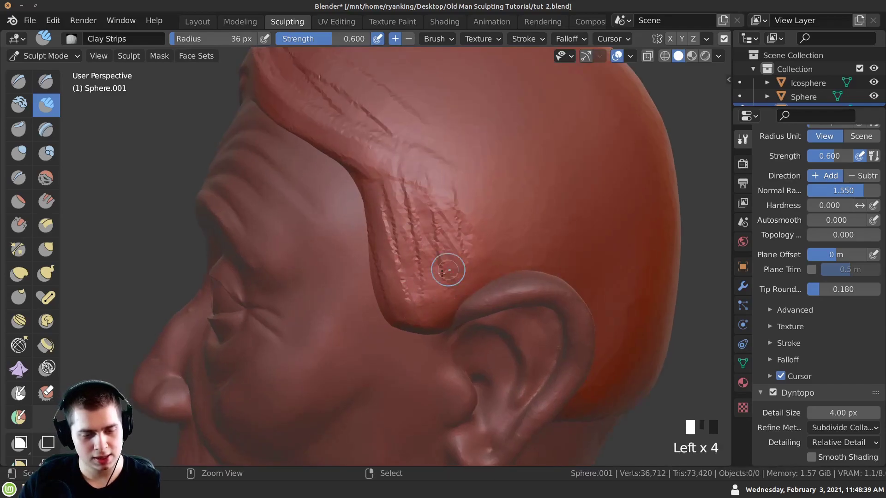
pyautogui.keyDown('ctrl'); pyautogui.moveTo(445, 270); pyautogui.dragTo(440, 284, button='middle'); pyautogui.keyUp('ctrl')
pyautogui.moveTo(362, 138); pyautogui.dragTo(386, 190)
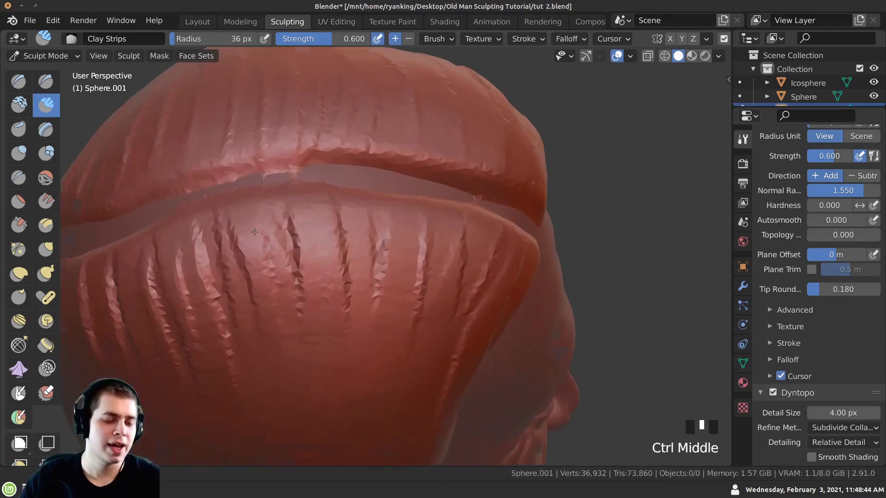
pyautogui.keyDown('ctrl'); pyautogui.moveTo(359, 231); pyautogui.dragTo(357, 258, button='middle'); pyautogui.keyUp('ctrl')
pyautogui.moveTo(358, 258)
pyautogui.mouseDown(button='middle')
pyautogui.moveTo(280, 218)
pyautogui.moveTo(246, 158)
pyautogui.moveTo(224, 191)
pyautogui.moveTo(268, 179)
pyautogui.moveTo(265, 196)
pyautogui.moveTo(248, 156)
pyautogui.moveTo(198, 248)
pyautogui.moveTo(208, 281)
pyautogui.moveTo(346, 296)
pyautogui.moveTo(298, 247)
pyautogui.mouseUp(button='middle')
# Step: Pull up the hair volume beside the parting with the Grab brush at 181 px radius
pyautogui.press('g')
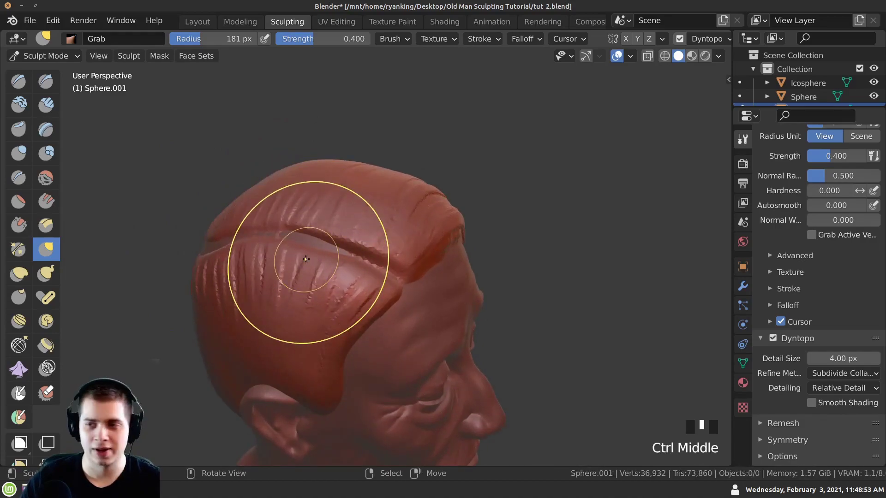
pyautogui.moveTo(262, 210)
pyautogui.keyDown('ctrl'); pyautogui.mouseDown(button='middle')
pyautogui.moveTo(278, 244)
pyautogui.moveTo(265, 251)
pyautogui.moveTo(228, 244)
pyautogui.mouseUp(button='middle'); pyautogui.keyUp('ctrl')
pyautogui.moveTo(228, 243)
pyautogui.keyDown('shift'); pyautogui.mouseDown(button='middle')
pyautogui.moveTo(236, 262)
pyautogui.moveTo(254, 240)
pyautogui.mouseUp(button='middle'); pyautogui.keyUp('shift')
pyautogui.moveTo(269, 246); pyautogui.dragTo(275, 226)
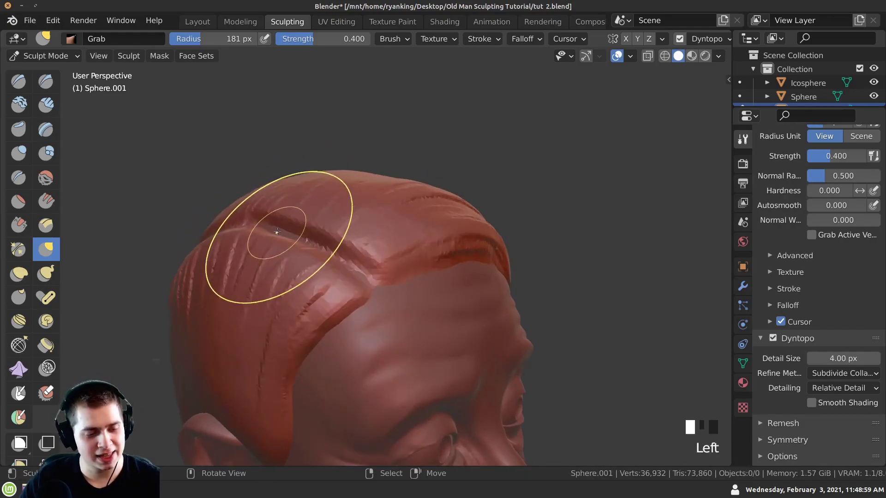
pyautogui.moveTo(214, 233); pyautogui.dragTo(217, 229)
pyautogui.moveTo(217, 230); pyautogui.dragTo(267, 244, button='middle')
pyautogui.moveTo(249, 253); pyautogui.dragTo(248, 249)
pyautogui.moveTo(247, 249); pyautogui.dragTo(233, 254, button='middle')
# Step: Reshape the hair around the rear of the parting and the crown with further Grab strokes
pyautogui.moveTo(244, 260); pyautogui.dragTo(242, 259)
pyautogui.moveTo(243, 259); pyautogui.dragTo(258, 248, button='middle')
pyautogui.moveTo(259, 248); pyautogui.dragTo(258, 243)
pyautogui.moveTo(240, 257); pyautogui.dragTo(234, 265)
pyautogui.moveTo(233, 265); pyautogui.dragTo(272, 266, button='middle')
pyautogui.moveTo(301, 232); pyautogui.dragTo(301, 227)
pyautogui.moveTo(269, 240); pyautogui.dragTo(268, 237)
pyautogui.moveTo(245, 246); pyautogui.dragTo(244, 243)
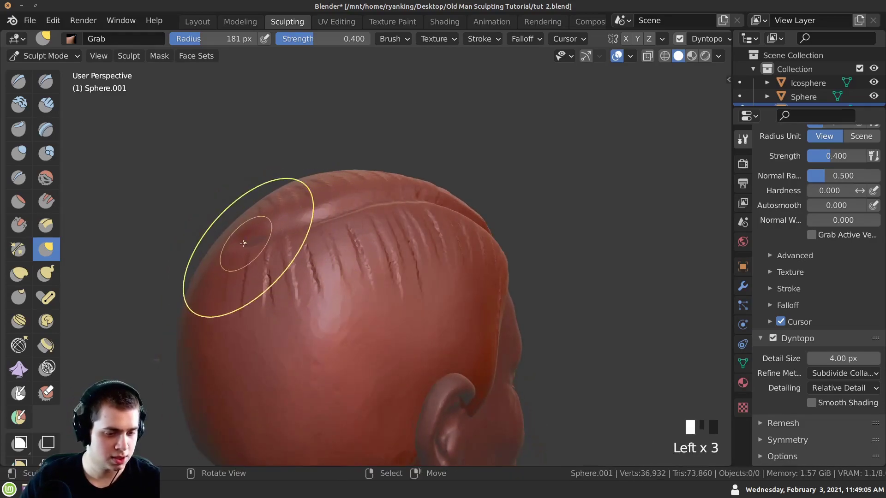
pyautogui.moveTo(252, 247); pyautogui.dragTo(202, 315, button='middle')
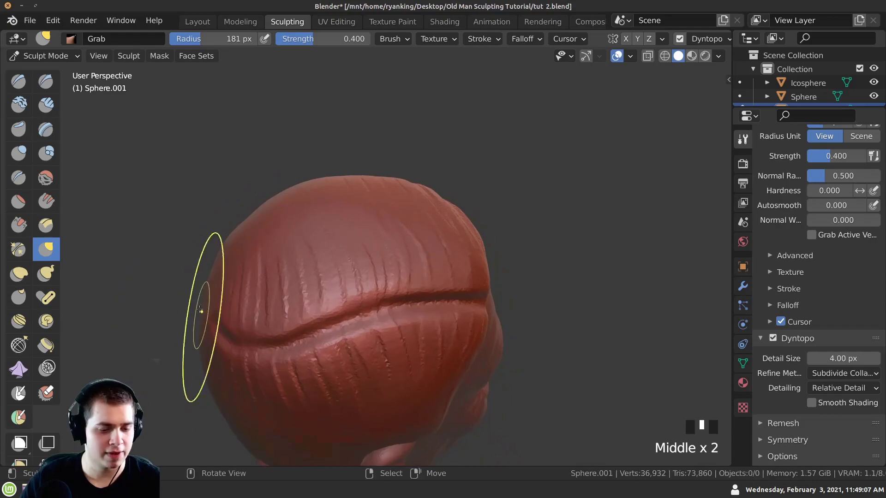
# Step: Sharpen the parting line along its length with the Crease brush at 26 px radius and 0.250 strength
pyautogui.click(16, 180)
pyautogui.moveTo(321, 271); pyautogui.dragTo(254, 279, button='middle')
pyautogui.moveTo(254, 279)
pyautogui.keyDown('shift'); pyautogui.mouseDown(button='middle')
pyautogui.moveTo(259, 242)
pyautogui.moveTo(287, 247)
pyautogui.mouseUp(button='middle'); pyautogui.keyUp('shift')
pyautogui.moveTo(309, 277); pyautogui.dragTo(330, 280, button='middle')
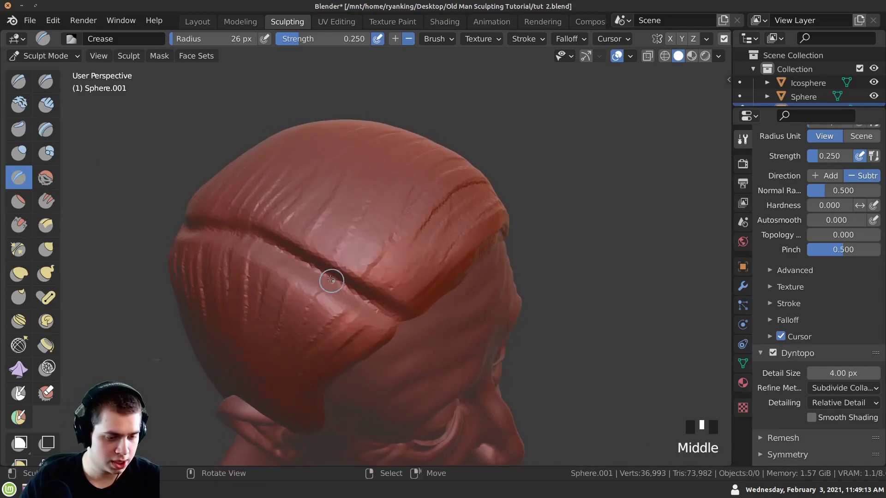
pyautogui.moveTo(277, 252); pyautogui.dragTo(321, 269)
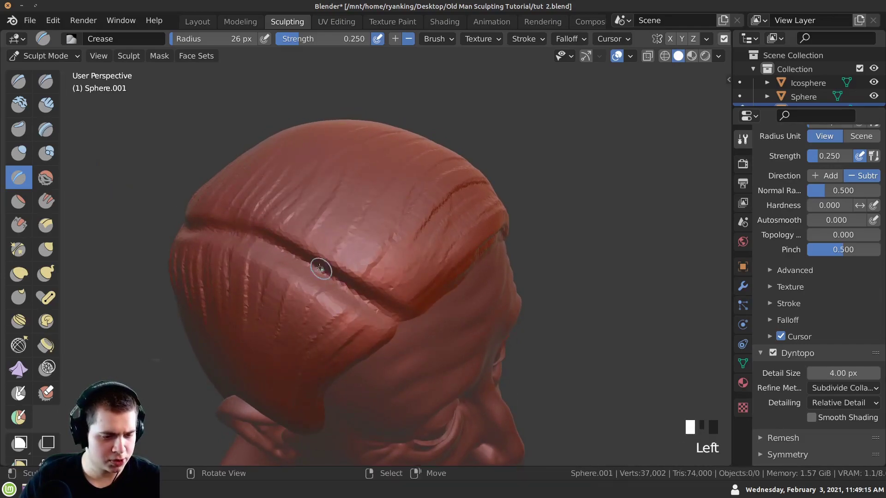
pyautogui.moveTo(268, 242); pyautogui.dragTo(335, 263, button='middle')
pyautogui.moveTo(287, 233); pyautogui.dragTo(292, 235)
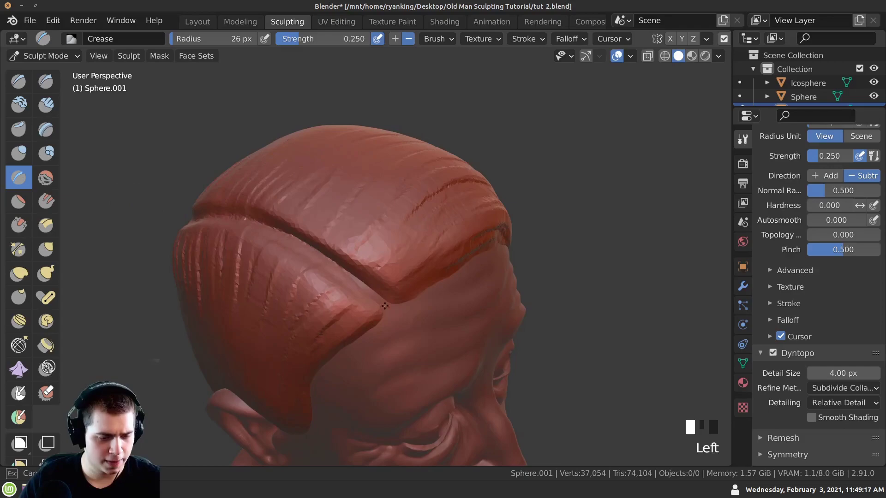
pyautogui.moveTo(391, 311); pyautogui.dragTo(395, 316)
pyautogui.moveTo(273, 236); pyautogui.dragTo(300, 241, button='middle')
pyautogui.moveTo(301, 242); pyautogui.dragTo(281, 231)
pyautogui.moveTo(286, 239); pyautogui.dragTo(336, 234, button='middle')
# Step: Crease the rear of the parting and cut sharper strand lines into the hair just above it
pyautogui.moveTo(332, 248); pyautogui.dragTo(237, 265)
pyautogui.moveTo(239, 267)
pyautogui.mouseDown(button='middle')
pyautogui.moveTo(245, 299)
pyautogui.moveTo(279, 291)
pyautogui.mouseUp(button='middle')
pyautogui.click(245, 299)
pyautogui.click(245, 300)
pyautogui.click(245, 300)
pyautogui.moveTo(279, 292); pyautogui.dragTo(260, 300, button='middle')
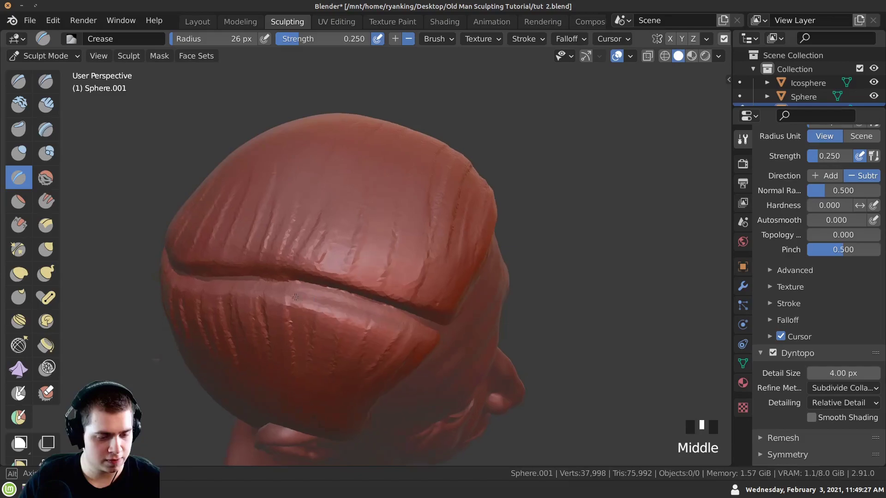
pyautogui.click(352, 300)
pyautogui.moveTo(332, 297); pyautogui.dragTo(291, 287)
pyautogui.moveTo(292, 287)
pyautogui.mouseDown(button='middle')
pyautogui.moveTo(388, 296)
pyautogui.moveTo(346, 257)
pyautogui.moveTo(362, 277)
pyautogui.mouseUp(button='middle')
pyautogui.click(361, 277)
pyautogui.moveTo(362, 277); pyautogui.dragTo(326, 277)
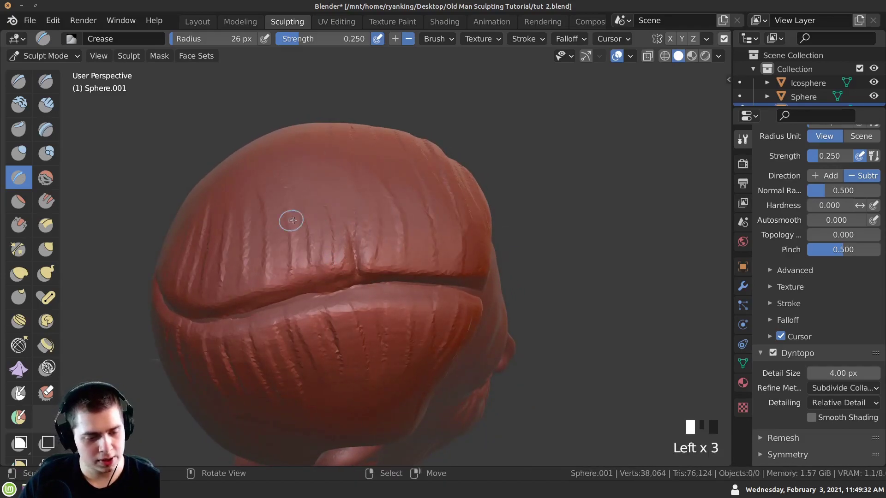
# Step: Raise the Crease strength to 0.418 and deepen the strand grooves around the middle of the parting
pyautogui.moveTo(292, 219); pyautogui.dragTo(313, 238, button='middle')
pyautogui.moveTo(315, 239); pyautogui.dragTo(316, 243)
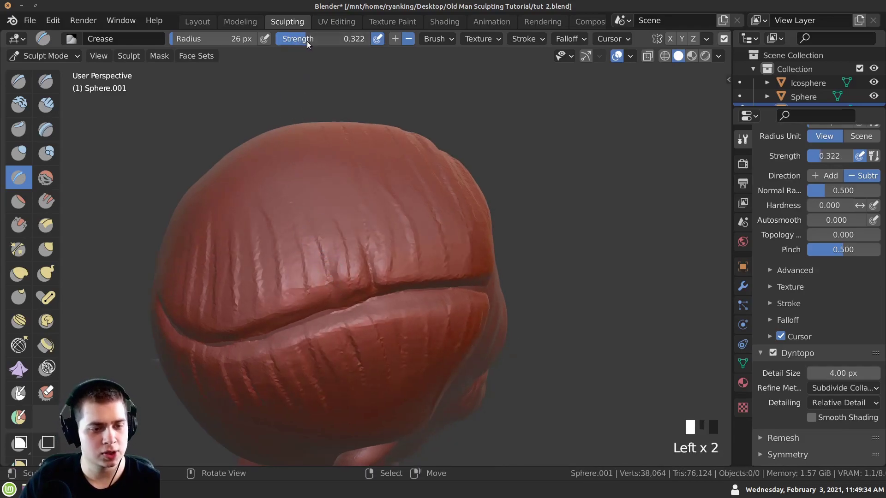
pyautogui.moveTo(327, 227); pyautogui.dragTo(337, 302, button='middle')
pyautogui.moveTo(322, 239)
pyautogui.mouseDown()
pyautogui.moveTo(287, 251)
pyautogui.moveTo(319, 238)
pyautogui.mouseUp()
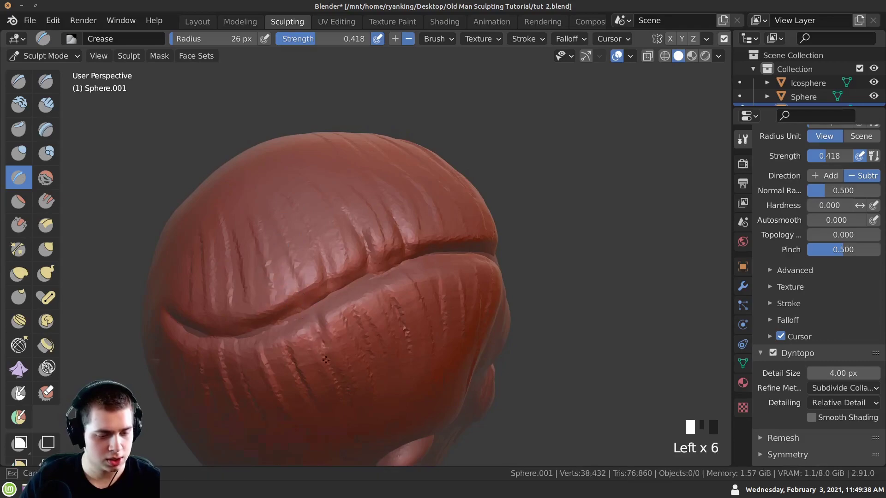
pyautogui.moveTo(348, 310); pyautogui.dragTo(375, 359)
pyautogui.moveTo(375, 344); pyautogui.dragTo(358, 320, button='middle')
pyautogui.moveTo(358, 318); pyautogui.dragTo(365, 348)
pyautogui.moveTo(369, 334); pyautogui.dragTo(336, 328, button='middle')
pyautogui.moveTo(336, 318); pyautogui.dragTo(338, 345)
pyautogui.moveTo(341, 309); pyautogui.dragTo(345, 335)
pyautogui.moveTo(366, 295); pyautogui.dragTo(364, 326)
pyautogui.moveTo(380, 305); pyautogui.dragTo(357, 297, button='middle')
pyautogui.moveTo(359, 299); pyautogui.dragTo(367, 333)
pyautogui.moveTo(364, 308)
pyautogui.mouseDown()
pyautogui.moveTo(360, 333)
pyautogui.moveTo(374, 352)
pyautogui.mouseUp()
# Step: Crease more strand grooves below the parting, working toward the back of the head
pyautogui.moveTo(306, 342); pyautogui.dragTo(326, 333, button='middle')
pyautogui.moveTo(276, 311); pyautogui.dragTo(281, 340)
pyautogui.moveTo(240, 320); pyautogui.dragTo(290, 303, button='middle')
pyautogui.moveTo(317, 332); pyautogui.dragTo(314, 306, button='middle')
pyautogui.moveTo(288, 315); pyautogui.dragTo(300, 345)
pyautogui.moveTo(277, 337); pyautogui.dragTo(307, 305, button='middle')
pyautogui.moveTo(305, 285); pyautogui.dragTo(313, 321)
pyautogui.moveTo(290, 281); pyautogui.dragTo(302, 328)
pyautogui.moveTo(269, 287)
pyautogui.mouseDown()
pyautogui.moveTo(280, 336)
pyautogui.moveTo(248, 326)
pyautogui.mouseUp()
pyautogui.moveTo(222, 289)
pyautogui.mouseDown()
pyautogui.moveTo(224, 302)
pyautogui.moveTo(220, 273)
pyautogui.mouseUp()
pyautogui.moveTo(235, 255); pyautogui.dragTo(215, 206)
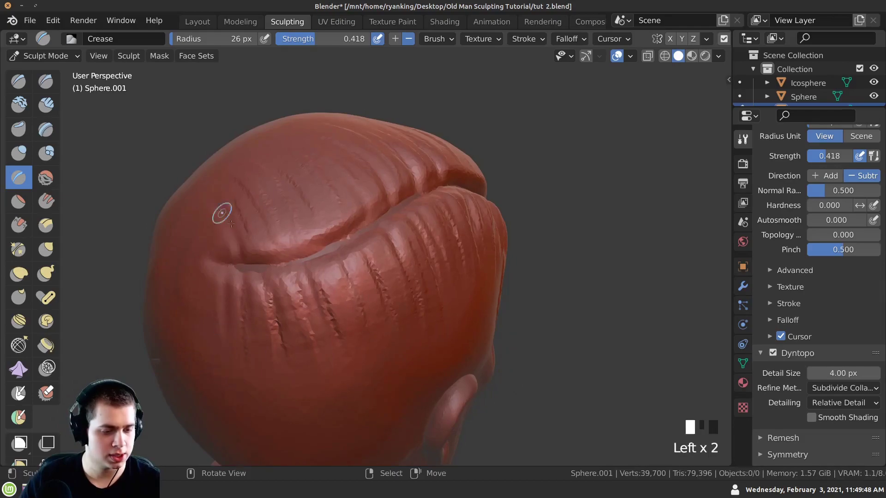
# Step: Crease more strand lines into the hair above the rear of the parting and smooth them lightly
pyautogui.moveTo(279, 251); pyautogui.dragTo(246, 188)
pyautogui.moveTo(301, 245); pyautogui.dragTo(253, 170)
pyautogui.moveTo(332, 235); pyautogui.dragTo(314, 277, button='middle')
pyautogui.keyDown('shift'); pyautogui.moveTo(297, 169); pyautogui.dragTo(320, 173); pyautogui.keyUp('shift')
pyautogui.moveTo(320, 174)
pyautogui.mouseDown(button='middle')
pyautogui.moveTo(342, 239)
pyautogui.moveTo(321, 205)
pyautogui.mouseUp(button='middle')
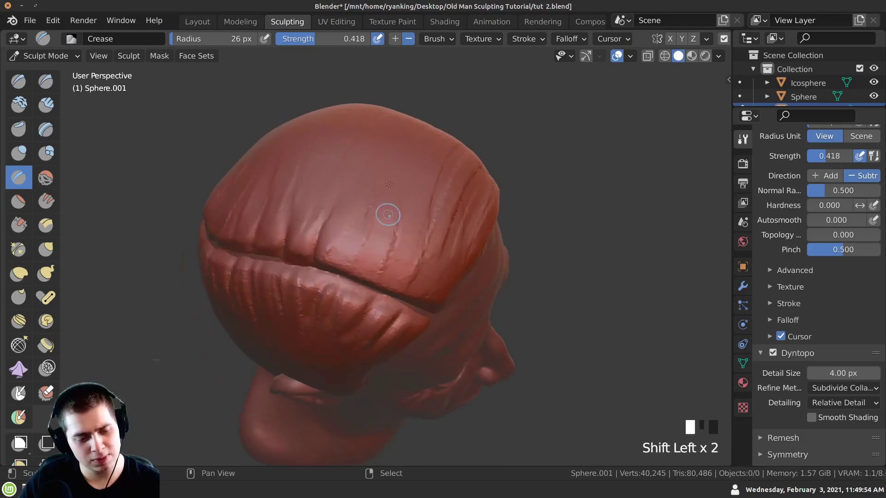
# Step: Smooth the rough strand marks on the front hair just above the parting
pyautogui.moveTo(390, 201); pyautogui.dragTo(348, 208, button='middle')
pyautogui.keyDown('shift'); pyautogui.moveTo(348, 208); pyautogui.dragTo(350, 221); pyautogui.keyUp('shift')
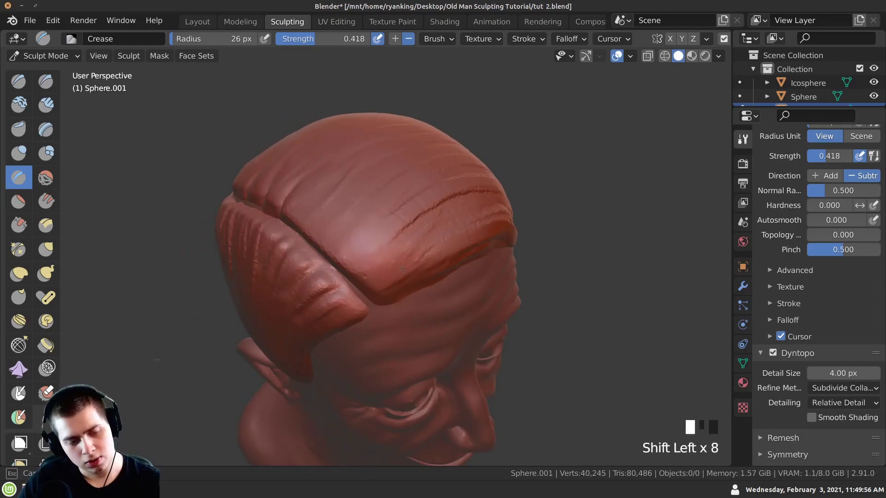
pyautogui.moveTo(367, 288)
pyautogui.mouseDown(button='middle')
pyautogui.moveTo(336, 306)
pyautogui.moveTo(342, 286)
pyautogui.mouseUp(button='middle')
pyautogui.keyDown('shift'); pyautogui.moveTo(341, 286); pyautogui.dragTo(352, 276); pyautogui.keyUp('shift')
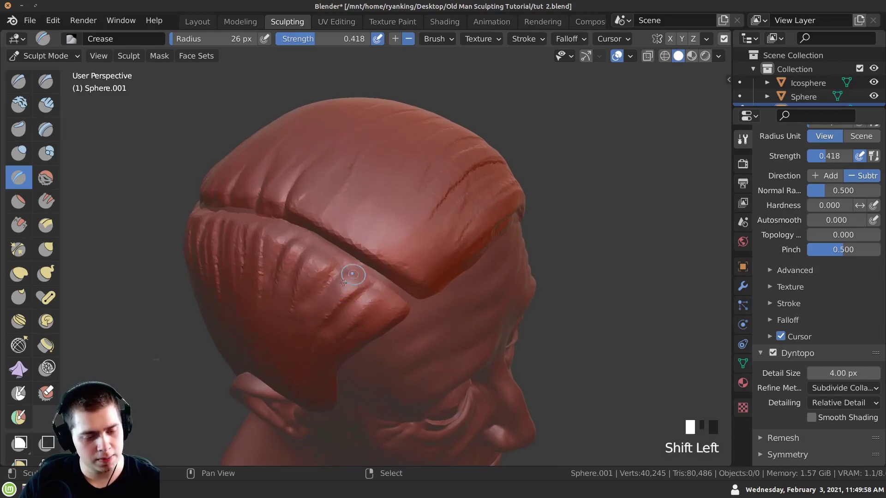
# Step: Soften the jagged strand grooves along the hair below the parting
pyautogui.moveTo(352, 277); pyautogui.dragTo(352, 250, button='middle')
pyautogui.moveTo(350, 291); pyautogui.dragTo(341, 239, button='middle')
pyautogui.keyDown('shift'); pyautogui.moveTo(340, 239); pyautogui.dragTo(327, 295); pyautogui.keyUp('shift')
pyautogui.moveTo(327, 294)
pyautogui.mouseDown(button='middle')
pyautogui.moveTo(341, 274)
pyautogui.moveTo(386, 334)
pyautogui.mouseUp(button='middle')
pyautogui.keyDown('shift'); pyautogui.moveTo(386, 334); pyautogui.dragTo(364, 321); pyautogui.keyUp('shift')
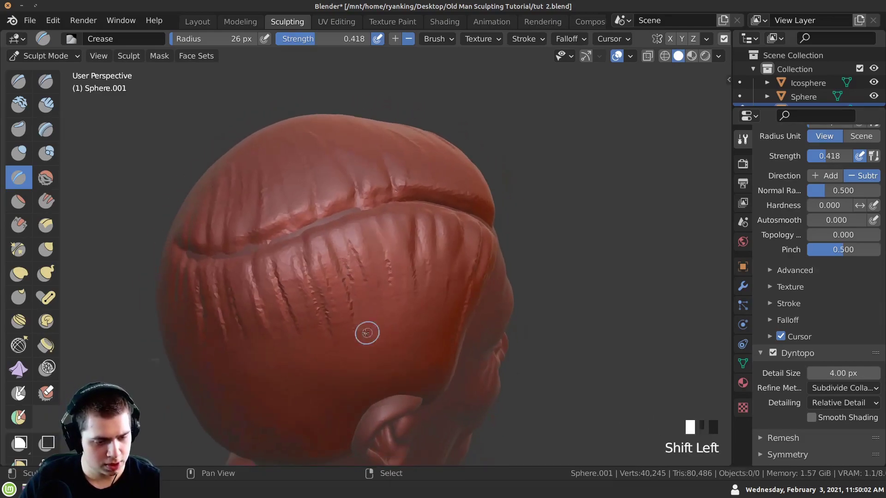
pyautogui.moveTo(364, 320); pyautogui.dragTo(392, 296, button='middle')
pyautogui.keyDown('shift'); pyautogui.moveTo(391, 297); pyautogui.dragTo(367, 217); pyautogui.keyUp('shift')
pyautogui.moveTo(309, 244)
pyautogui.mouseDown(button='middle')
pyautogui.moveTo(251, 206)
pyautogui.moveTo(312, 259)
pyautogui.moveTo(285, 244)
pyautogui.moveTo(290, 275)
pyautogui.mouseUp(button='middle')
# Step: Switch to the Grab brush and reshape the front corner of the hair where the parting meets the forehead
pyautogui.press('g')
pyautogui.click(45, 249)
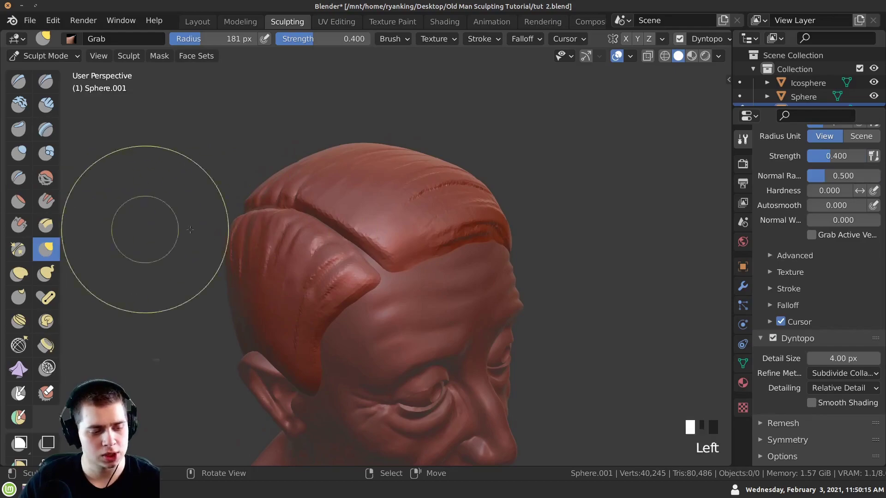
pyautogui.moveTo(345, 273); pyautogui.dragTo(340, 242, button='middle')
pyautogui.scroll(1, 340, 242)
pyautogui.moveTo(340, 242)
pyautogui.mouseDown()
pyautogui.moveTo(341, 232)
pyautogui.moveTo(362, 251)
pyautogui.mouseUp()
pyautogui.moveTo(362, 252); pyautogui.dragTo(361, 248)
pyautogui.moveTo(361, 249); pyautogui.dragTo(359, 245)
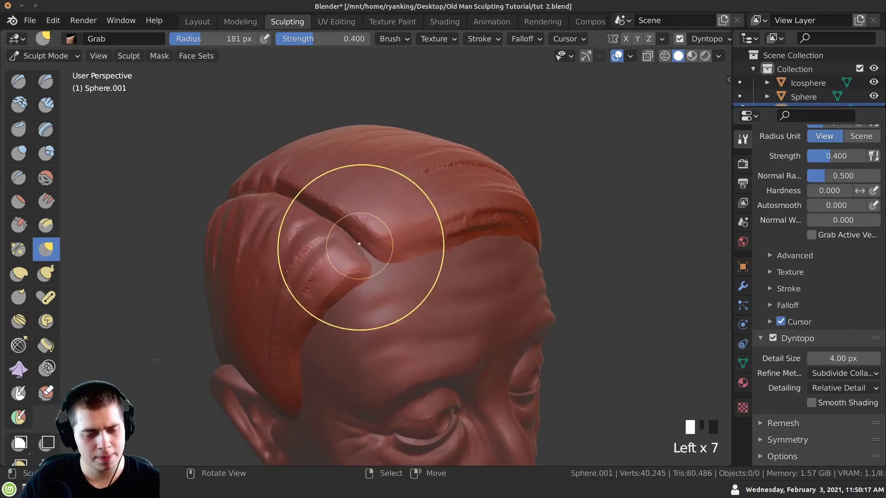
pyautogui.moveTo(362, 246); pyautogui.dragTo(324, 226, button='middle')
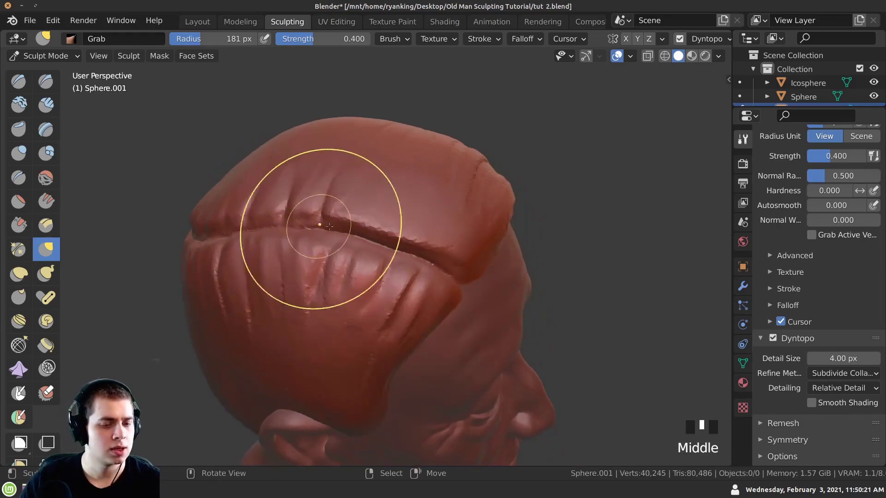
# Step: Adjust the hair contour along the middle and rear of the parting with the Grab brush
pyautogui.moveTo(257, 261)
pyautogui.keyDown('shift'); pyautogui.mouseDown(button='middle')
pyautogui.moveTo(259, 239)
pyautogui.moveTo(276, 253)
pyautogui.moveTo(293, 296)
pyautogui.moveTo(310, 198)
pyautogui.mouseUp(button='middle'); pyautogui.keyUp('shift')
pyautogui.moveTo(301, 221); pyautogui.dragTo(297, 234)
pyautogui.moveTo(296, 234); pyautogui.dragTo(319, 229, button='middle')
pyautogui.moveTo(316, 231); pyautogui.dragTo(312, 242)
pyautogui.moveTo(313, 240)
pyautogui.keyDown('ctrl'); pyautogui.mouseDown(button='middle')
pyautogui.moveTo(316, 295)
pyautogui.moveTo(295, 378)
pyautogui.moveTo(237, 320)
pyautogui.moveTo(274, 294)
pyautogui.moveTo(350, 297)
pyautogui.moveTo(360, 308)
pyautogui.mouseUp(button='middle'); pyautogui.keyUp('ctrl')
pyautogui.keyDown('ctrl'); pyautogui.moveTo(361, 308); pyautogui.dragTo(355, 263, button='middle'); pyautogui.keyUp('ctrl')
pyautogui.keyDown('shift'); pyautogui.moveTo(332, 259); pyautogui.dragTo(250, 257, button='middle'); pyautogui.keyUp('shift')
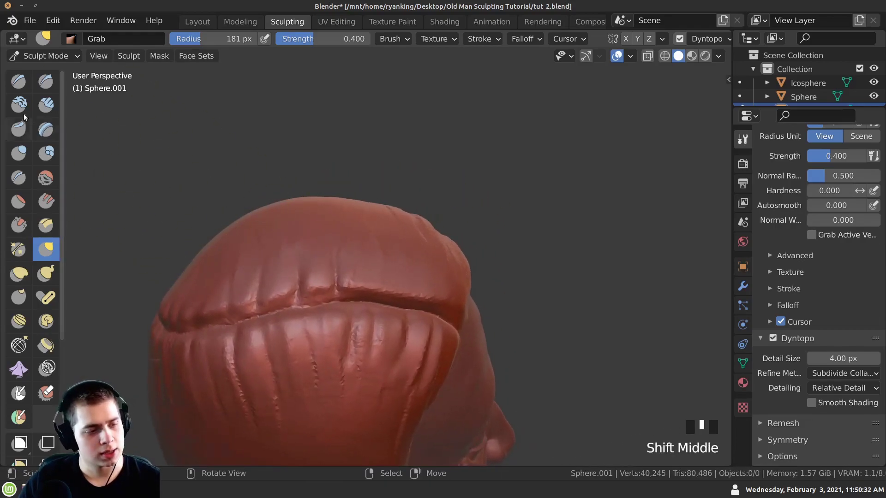
# Step: Carve strand grooves above the middle and front of the parting with the Draw brush at 29 px radius and 0.500 strength
pyautogui.click(18, 82)
pyautogui.moveTo(356, 277); pyautogui.dragTo(317, 282, button='middle')
pyautogui.keyDown('ctrl'); pyautogui.moveTo(317, 296); pyautogui.dragTo(264, 330, button='middle'); pyautogui.keyUp('ctrl')
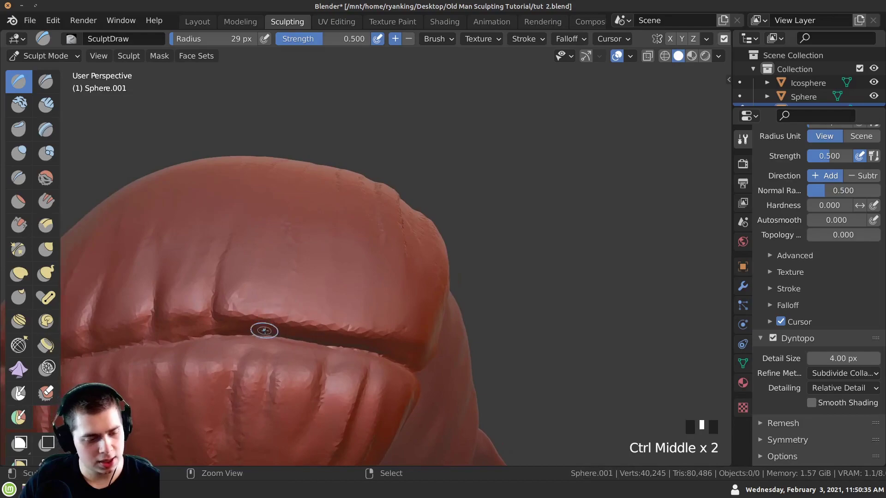
pyautogui.keyDown('ctrl'); pyautogui.moveTo(264, 322); pyautogui.dragTo(275, 277); pyautogui.keyUp('ctrl')
pyautogui.moveTo(295, 276); pyautogui.dragTo(323, 286, button='middle')
pyautogui.moveTo(340, 312)
pyautogui.keyDown('ctrl'); pyautogui.mouseDown()
pyautogui.moveTo(340, 251)
pyautogui.moveTo(353, 244)
pyautogui.mouseUp(); pyautogui.keyUp('ctrl')
pyautogui.keyDown('ctrl'); pyautogui.moveTo(373, 314); pyautogui.dragTo(375, 254); pyautogui.keyUp('ctrl')
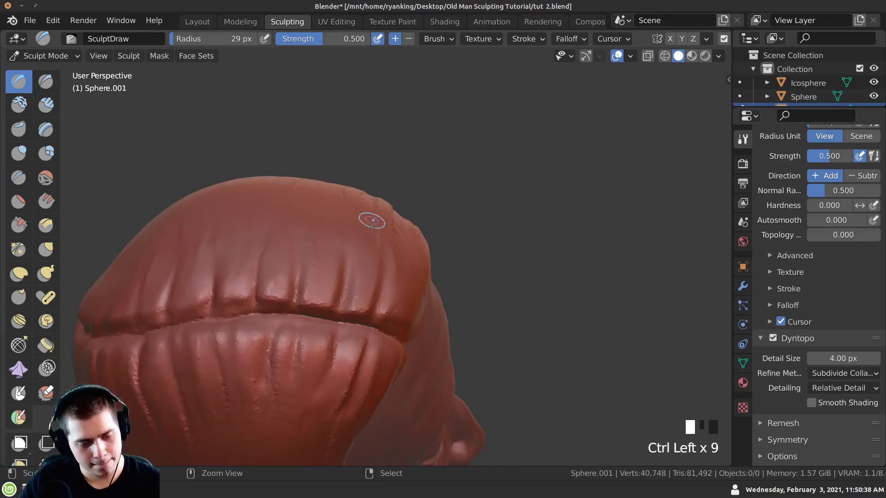
# Step: Extend the Draw grooves above the parting up toward the crown and the front hair
pyautogui.moveTo(370, 211); pyautogui.dragTo(333, 249, button='middle')
pyautogui.keyDown('ctrl'); pyautogui.moveTo(322, 258); pyautogui.dragTo(321, 241, button='middle'); pyautogui.keyUp('ctrl')
pyautogui.keyDown('ctrl'); pyautogui.moveTo(321, 240); pyautogui.dragTo(300, 317); pyautogui.keyUp('ctrl')
pyautogui.moveTo(300, 316); pyautogui.dragTo(313, 277, button='middle')
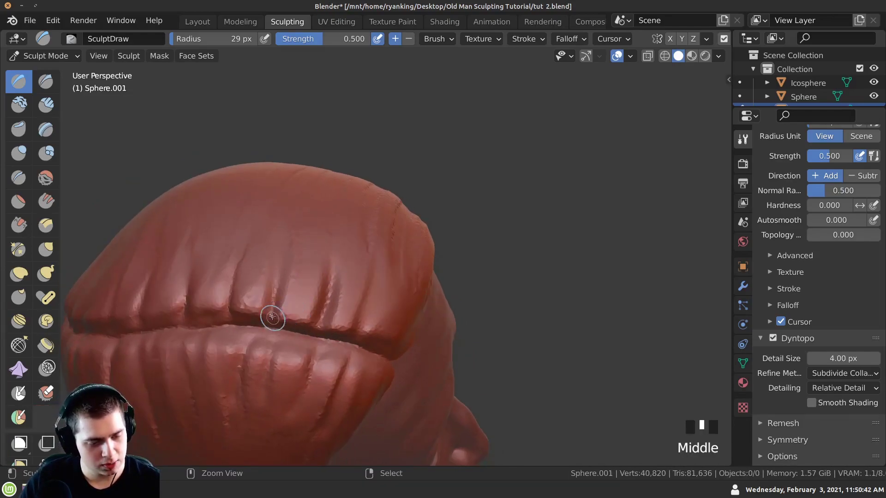
# Step: Deepen the strand grooves along the upper edge of the parting and continue them over the top of the head
pyautogui.keyDown('shift'); pyautogui.moveTo(278, 201); pyautogui.dragTo(259, 258); pyautogui.keyUp('shift')
pyautogui.moveTo(257, 249)
pyautogui.mouseDown(button='middle')
pyautogui.moveTo(361, 325)
pyautogui.moveTo(351, 326)
pyautogui.mouseUp(button='middle')
pyautogui.keyDown('ctrl'); pyautogui.moveTo(350, 324); pyautogui.dragTo(368, 261); pyautogui.keyUp('ctrl')
pyautogui.moveTo(353, 319)
pyautogui.keyDown('ctrl'); pyautogui.mouseDown()
pyautogui.moveTo(375, 254)
pyautogui.moveTo(368, 272)
pyautogui.mouseUp(); pyautogui.keyUp('ctrl')
pyautogui.moveTo(368, 272)
pyautogui.mouseDown(button='middle')
pyautogui.moveTo(311, 290)
pyautogui.moveTo(238, 274)
pyautogui.mouseUp(button='middle')
pyautogui.moveTo(262, 185); pyautogui.dragTo(372, 171)
pyautogui.moveTo(369, 217); pyautogui.dragTo(365, 192, button='middle')
pyautogui.moveTo(357, 258); pyautogui.dragTo(323, 262, button='middle')
pyautogui.moveTo(352, 274); pyautogui.dragTo(418, 301)
# Step: Carve sweeping strand grooves across the front hair toward the side opposite the parting, smoothing between strokes
pyautogui.moveTo(367, 271)
pyautogui.mouseDown()
pyautogui.moveTo(400, 275)
pyautogui.moveTo(416, 299)
pyautogui.mouseUp()
pyautogui.moveTo(413, 298); pyautogui.dragTo(405, 285, button='middle')
pyautogui.moveTo(337, 269); pyautogui.dragTo(404, 297)
pyautogui.moveTo(404, 297)
pyautogui.keyDown('shift'); pyautogui.mouseDown()
pyautogui.moveTo(369, 278)
pyautogui.moveTo(396, 287)
pyautogui.mouseUp(); pyautogui.keyUp('shift')
pyautogui.moveTo(397, 290)
pyautogui.keyDown('shift'); pyautogui.mouseDown()
pyautogui.moveTo(437, 303)
pyautogui.moveTo(437, 325)
pyautogui.mouseUp(); pyautogui.keyUp('shift')
pyautogui.moveTo(436, 325); pyautogui.dragTo(357, 291, button='middle')
pyautogui.moveTo(306, 224); pyautogui.dragTo(334, 247, button='middle')
pyautogui.keyDown('shift'); pyautogui.moveTo(335, 246); pyautogui.dragTo(373, 251); pyautogui.keyUp('shift')
pyautogui.moveTo(374, 251)
pyautogui.keyDown('shift'); pyautogui.mouseDown()
pyautogui.moveTo(332, 231)
pyautogui.moveTo(387, 253)
pyautogui.mouseUp(); pyautogui.keyUp('shift')
pyautogui.moveTo(397, 202); pyautogui.dragTo(341, 236, button='middle')
pyautogui.keyDown('shift'); pyautogui.moveTo(327, 236); pyautogui.dragTo(394, 257); pyautogui.keyUp('shift')
pyautogui.keyDown('shift'); pyautogui.moveTo(394, 257); pyautogui.dragTo(392, 305, button='middle'); pyautogui.keyUp('shift')
pyautogui.moveTo(392, 305)
pyautogui.keyDown('shift'); pyautogui.mouseDown()
pyautogui.moveTo(360, 278)
pyautogui.moveTo(369, 281)
pyautogui.mouseUp(); pyautogui.keyUp('shift')
pyautogui.moveTo(369, 280); pyautogui.dragTo(352, 297, button='middle')
pyautogui.moveTo(353, 289)
pyautogui.keyDown('shift'); pyautogui.mouseDown()
pyautogui.moveTo(369, 277)
pyautogui.moveTo(332, 263)
pyautogui.mouseUp(); pyautogui.keyUp('shift')
pyautogui.keyDown('shift'); pyautogui.moveTo(314, 243); pyautogui.dragTo(281, 226); pyautogui.keyUp('shift')
# Step: Draw long strand grooves from the top of the head down the side opposite the parting
pyautogui.moveTo(430, 326); pyautogui.dragTo(371, 282, button='middle')
pyautogui.moveTo(347, 179); pyautogui.dragTo(413, 297)
pyautogui.moveTo(351, 184); pyautogui.dragTo(406, 295)
pyautogui.moveTo(360, 189); pyautogui.dragTo(404, 286)
pyautogui.keyDown('shift'); pyautogui.moveTo(369, 231); pyautogui.dragTo(383, 336); pyautogui.keyUp('shift')
pyautogui.moveTo(383, 336); pyautogui.dragTo(379, 295, button='middle')
pyautogui.keyDown('shift'); pyautogui.moveTo(379, 309); pyautogui.dragTo(375, 297, button='middle'); pyautogui.keyUp('shift')
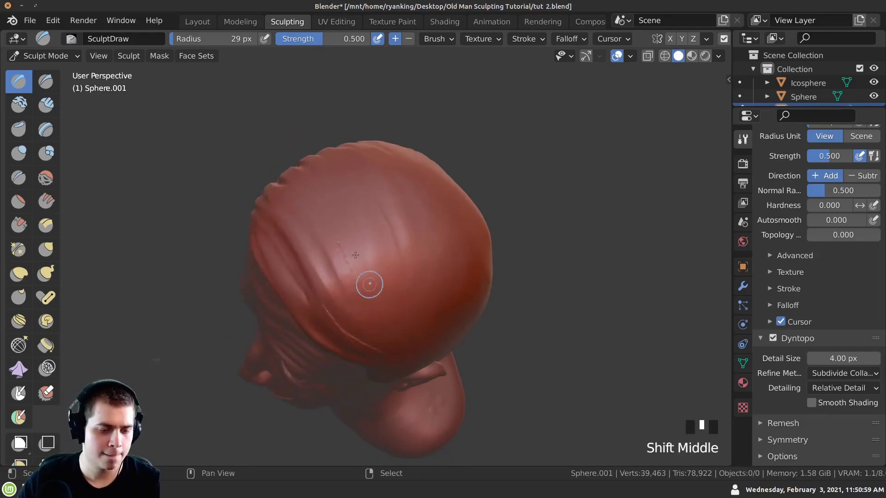
# Step: Continue the long strand grooves above the ear on the side opposite the parting, toward the back
pyautogui.moveTo(337, 203); pyautogui.dragTo(369, 277)
pyautogui.moveTo(369, 221)
pyautogui.mouseDown(button='middle')
pyautogui.moveTo(366, 188)
pyautogui.moveTo(409, 111)
pyautogui.moveTo(404, 132)
pyautogui.mouseUp(button='middle')
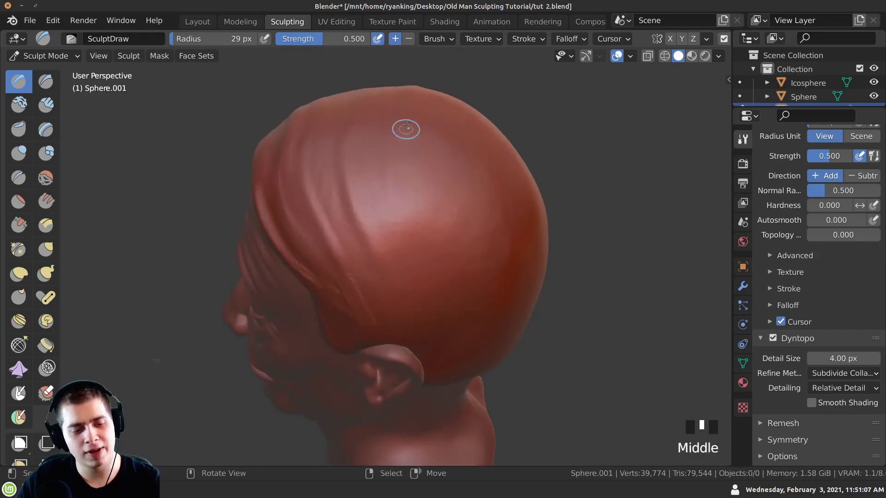
pyautogui.moveTo(382, 254); pyautogui.dragTo(247, 220, button='middle')
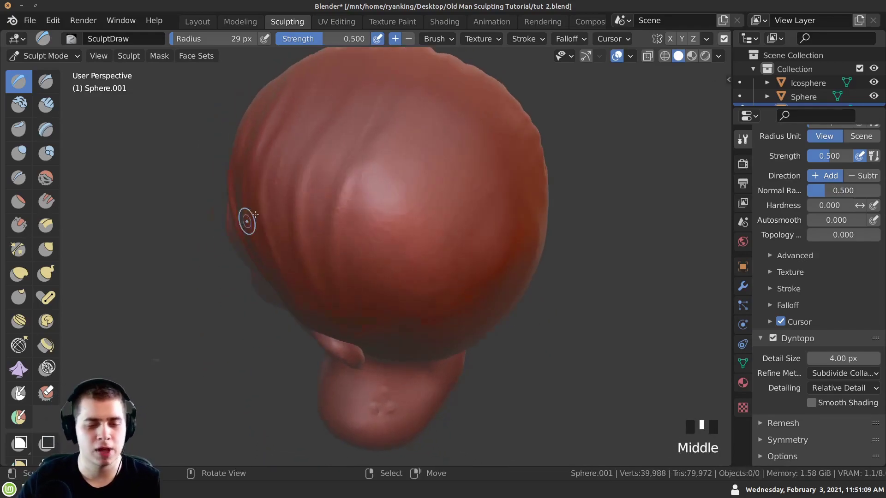
pyautogui.moveTo(361, 330); pyautogui.dragTo(406, 286, button='middle')
pyautogui.moveTo(406, 286); pyautogui.dragTo(439, 249, button='middle')
# Step: Carve strand grooves down the back of the head from the crown and the rear end of the parting
pyautogui.moveTo(321, 130); pyautogui.dragTo(326, 258)
pyautogui.moveTo(325, 258); pyautogui.dragTo(341, 207, button='middle')
pyautogui.moveTo(322, 199); pyautogui.dragTo(351, 286)
pyautogui.keyDown('shift'); pyautogui.moveTo(344, 283); pyautogui.dragTo(353, 244, button='middle'); pyautogui.keyUp('shift')
pyautogui.keyDown('shift'); pyautogui.moveTo(353, 244); pyautogui.dragTo(324, 306); pyautogui.keyUp('shift')
pyautogui.keyDown('shift'); pyautogui.moveTo(276, 206); pyautogui.dragTo(299, 222); pyautogui.keyUp('shift')
pyautogui.moveTo(351, 203); pyautogui.dragTo(328, 178, button='middle')
pyautogui.moveTo(328, 177); pyautogui.dragTo(344, 257)
pyautogui.keyDown('ctrl'); pyautogui.moveTo(344, 256); pyautogui.dragTo(350, 277, button='middle'); pyautogui.keyUp('ctrl')
pyautogui.moveTo(387, 222); pyautogui.dragTo(356, 186, button='middle')
pyautogui.moveTo(356, 186); pyautogui.dragTo(368, 235)
pyautogui.moveTo(367, 235)
pyautogui.keyDown('ctrl'); pyautogui.mouseDown(button='middle')
pyautogui.moveTo(372, 251)
pyautogui.moveTo(332, 290)
pyautogui.mouseUp(button='middle'); pyautogui.keyUp('ctrl')
pyautogui.moveTo(397, 263); pyautogui.dragTo(370, 233, button='middle')
# Step: Carve and smooth strand grooves below the rear and middle of the parting on the side of the head
pyautogui.moveTo(376, 259); pyautogui.dragTo(383, 228)
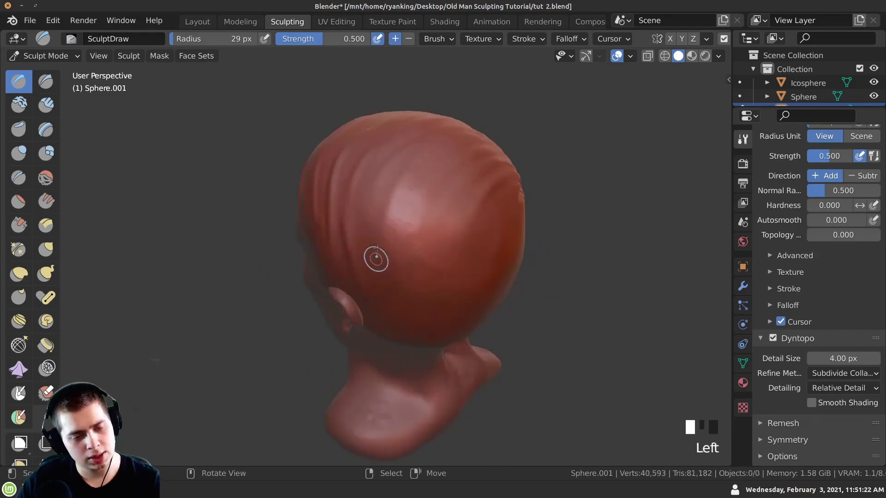
pyautogui.moveTo(385, 251); pyautogui.dragTo(389, 223, button='middle')
pyautogui.moveTo(392, 283); pyautogui.dragTo(396, 263)
pyautogui.moveTo(424, 226); pyautogui.dragTo(431, 252, button='middle')
pyautogui.keyDown('ctrl'); pyautogui.moveTo(433, 219); pyautogui.dragTo(439, 200, button='middle'); pyautogui.keyUp('ctrl')
pyautogui.moveTo(439, 200)
pyautogui.mouseDown()
pyautogui.moveTo(419, 247)
pyautogui.moveTo(457, 235)
pyautogui.mouseUp()
pyautogui.moveTo(424, 339)
pyautogui.mouseDown(button='middle')
pyautogui.moveTo(422, 307)
pyautogui.moveTo(426, 323)
pyautogui.mouseUp(button='middle')
pyautogui.moveTo(437, 222); pyautogui.dragTo(432, 267)
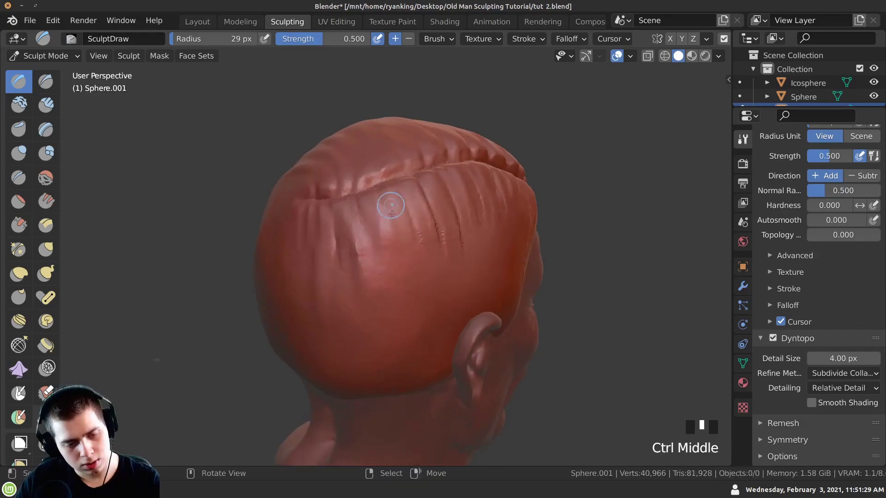
pyautogui.moveTo(387, 203); pyautogui.dragTo(374, 220, button='middle')
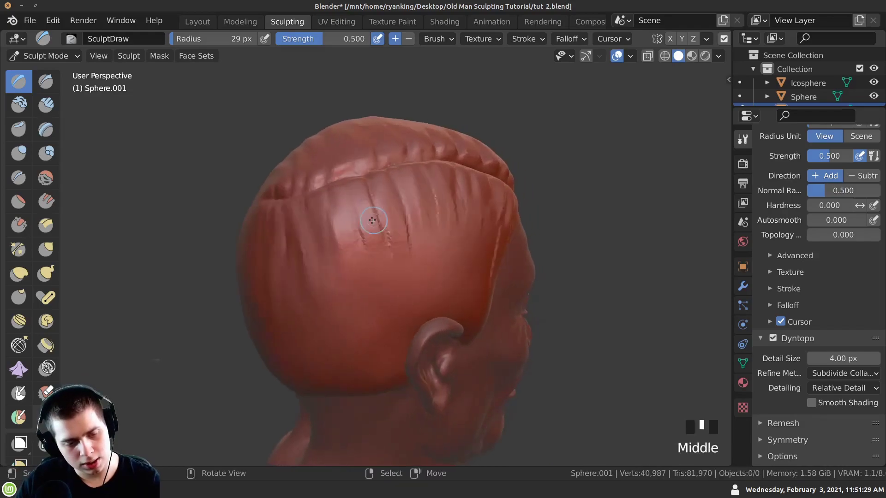
# Step: Lengthen the strand grooves below the parting down toward the ear and the lower hairline
pyautogui.moveTo(497, 190); pyautogui.dragTo(498, 213)
pyautogui.moveTo(475, 226); pyautogui.dragTo(470, 266)
pyautogui.moveTo(437, 206); pyautogui.dragTo(434, 227)
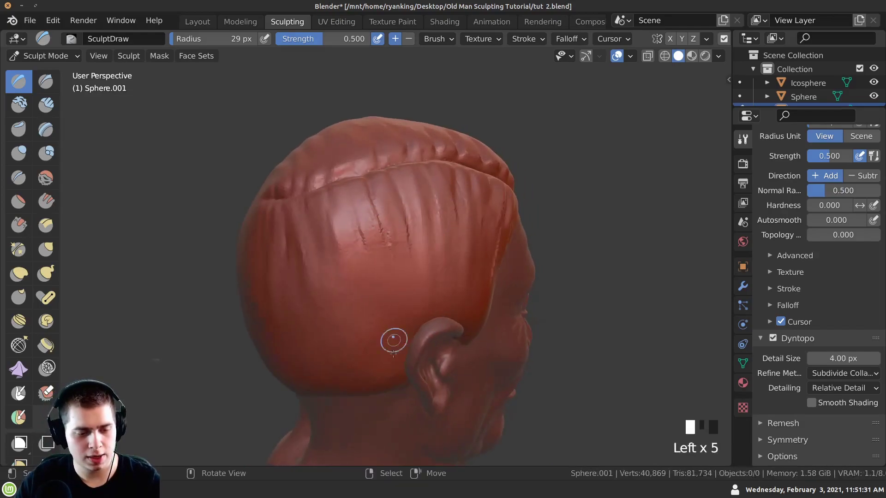
pyautogui.moveTo(394, 349); pyautogui.dragTo(395, 369)
pyautogui.moveTo(392, 302); pyautogui.dragTo(404, 295, button='middle')
pyautogui.moveTo(405, 277); pyautogui.dragTo(404, 384)
pyautogui.moveTo(380, 306); pyautogui.dragTo(398, 296, button='middle')
pyautogui.moveTo(407, 189); pyautogui.dragTo(409, 252)
pyautogui.moveTo(367, 224); pyautogui.dragTo(374, 352)
# Step: Inspect the grooved hair from several sides of the head
pyautogui.scroll(-2, 377, 332)
pyautogui.moveTo(392, 295)
pyautogui.keyDown('shift'); pyautogui.mouseDown()
pyautogui.moveTo(397, 304)
pyautogui.moveTo(406, 300)
pyautogui.mouseUp(); pyautogui.keyUp('shift')
pyautogui.moveTo(427, 289); pyautogui.dragTo(355, 290, button='middle')
pyautogui.keyDown('shift'); pyautogui.moveTo(355, 290); pyautogui.dragTo(362, 290); pyautogui.keyUp('shift')
pyautogui.keyDown('shift'); pyautogui.moveTo(336, 254); pyautogui.dragTo(353, 249); pyautogui.keyUp('shift')
pyautogui.keyDown('ctrl'); pyautogui.moveTo(352, 249); pyautogui.dragTo(351, 272, button='middle'); pyautogui.keyUp('ctrl')
pyautogui.keyDown('shift'); pyautogui.moveTo(352, 272); pyautogui.dragTo(348, 265); pyautogui.keyUp('shift')
pyautogui.moveTo(346, 260)
pyautogui.mouseDown(button='middle')
pyautogui.moveTo(358, 257)
pyautogui.moveTo(350, 272)
pyautogui.mouseUp(button='middle')
pyautogui.keyDown('ctrl'); pyautogui.moveTo(349, 272); pyautogui.dragTo(352, 258, button='middle'); pyautogui.keyUp('ctrl')
pyautogui.keyDown('ctrl'); pyautogui.moveTo(352, 257); pyautogui.dragTo(369, 231); pyautogui.keyUp('ctrl')
pyautogui.keyDown('ctrl'); pyautogui.moveTo(369, 231); pyautogui.dragTo(365, 244, button='middle'); pyautogui.keyUp('ctrl')
pyautogui.moveTo(364, 238)
pyautogui.keyDown('ctrl'); pyautogui.mouseDown()
pyautogui.moveTo(362, 221)
pyautogui.moveTo(346, 226)
pyautogui.mouseUp(); pyautogui.keyUp('ctrl')
# Step: Build up hair strands on the sideburn in front of the ear with Clay Strips at 36 px radius and 0.600 strength
pyautogui.click(46, 106)
pyautogui.keyDown('ctrl'); pyautogui.moveTo(359, 190); pyautogui.dragTo(362, 214); pyautogui.keyUp('ctrl')
pyautogui.moveTo(329, 187)
pyautogui.keyDown('ctrl'); pyautogui.mouseDown()
pyautogui.moveTo(336, 232)
pyautogui.moveTo(350, 194)
pyautogui.mouseUp(); pyautogui.keyUp('ctrl')
pyautogui.keyDown('ctrl'); pyautogui.moveTo(340, 226); pyautogui.dragTo(345, 175, button='middle'); pyautogui.keyUp('ctrl')
pyautogui.keyDown('ctrl'); pyautogui.moveTo(347, 153); pyautogui.dragTo(348, 143); pyautogui.keyUp('ctrl')
pyautogui.keyDown('ctrl'); pyautogui.moveTo(348, 142); pyautogui.dragTo(339, 180, button='middle'); pyautogui.keyUp('ctrl')
pyautogui.keyDown('ctrl'); pyautogui.moveTo(332, 126); pyautogui.dragTo(365, 185); pyautogui.keyUp('ctrl')
pyautogui.keyDown('ctrl'); pyautogui.moveTo(344, 154); pyautogui.dragTo(369, 193); pyautogui.keyUp('ctrl')
pyautogui.moveTo(323, 143)
pyautogui.keyDown('ctrl'); pyautogui.mouseDown()
pyautogui.moveTo(351, 185)
pyautogui.moveTo(342, 194)
pyautogui.mouseUp(); pyautogui.keyUp('ctrl')
pyautogui.keyDown('ctrl'); pyautogui.moveTo(304, 159); pyautogui.dragTo(325, 199); pyautogui.keyUp('ctrl')
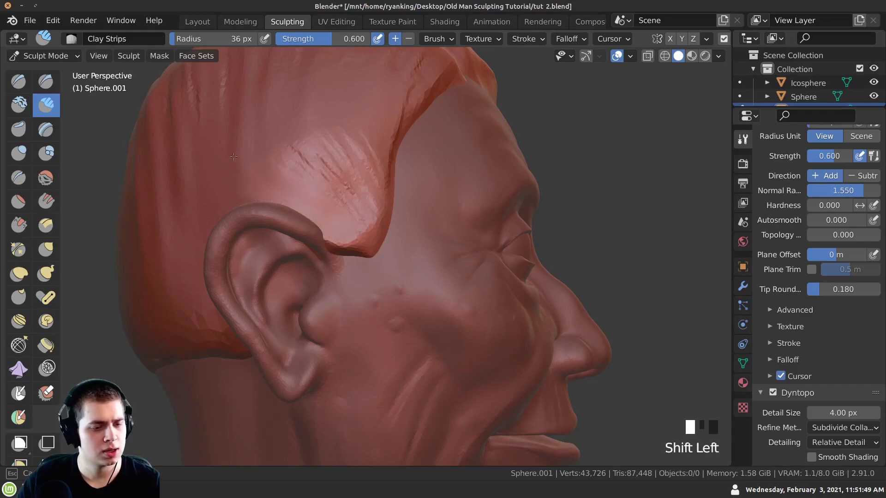
# Step: Smooth the built-up hair strands on the sideburn and around the ear
pyautogui.keyDown('shift'); pyautogui.moveTo(382, 171); pyautogui.dragTo(371, 147); pyautogui.keyUp('shift')
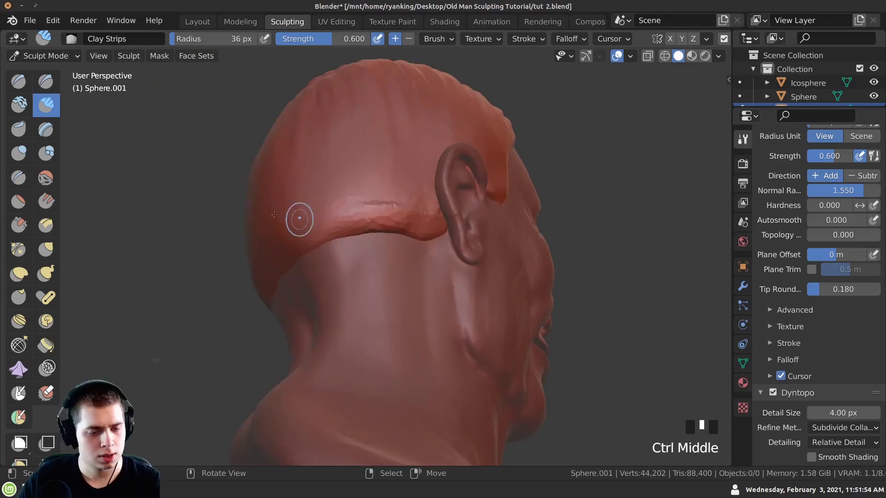
pyautogui.moveTo(300, 220)
pyautogui.mouseDown(button='middle')
pyautogui.moveTo(397, 216)
pyautogui.moveTo(426, 229)
pyautogui.moveTo(392, 245)
pyautogui.mouseUp(button='middle')
pyautogui.moveTo(415, 281)
pyautogui.keyDown('ctrl'); pyautogui.mouseDown(button='middle')
pyautogui.moveTo(418, 246)
pyautogui.moveTo(431, 251)
pyautogui.mouseUp(button='middle'); pyautogui.keyUp('ctrl')
pyautogui.moveTo(451, 255); pyautogui.dragTo(415, 244)
pyautogui.moveTo(383, 252); pyautogui.dragTo(366, 227, button='middle')
pyautogui.moveTo(474, 234); pyautogui.dragTo(355, 212)
# Step: Thicken the lower hair edge across the nape with Clay Strips at 36 px radius and 0.600 strength
pyautogui.click(49, 105)
pyautogui.moveTo(358, 211); pyautogui.dragTo(372, 211, button='middle')
pyautogui.moveTo(372, 208)
pyautogui.mouseDown()
pyautogui.moveTo(386, 208)
pyautogui.moveTo(369, 206)
pyautogui.mouseUp()
pyautogui.moveTo(392, 203); pyautogui.dragTo(365, 207)
pyautogui.moveTo(358, 206); pyautogui.dragTo(387, 215, button='middle')
pyautogui.moveTo(392, 223)
pyautogui.mouseDown()
pyautogui.moveTo(427, 222)
pyautogui.moveTo(394, 224)
pyautogui.mouseUp()
pyautogui.moveTo(392, 219); pyautogui.dragTo(358, 218)
pyautogui.moveTo(359, 218); pyautogui.dragTo(343, 230, button='middle')
pyautogui.moveTo(344, 230); pyautogui.dragTo(340, 234)
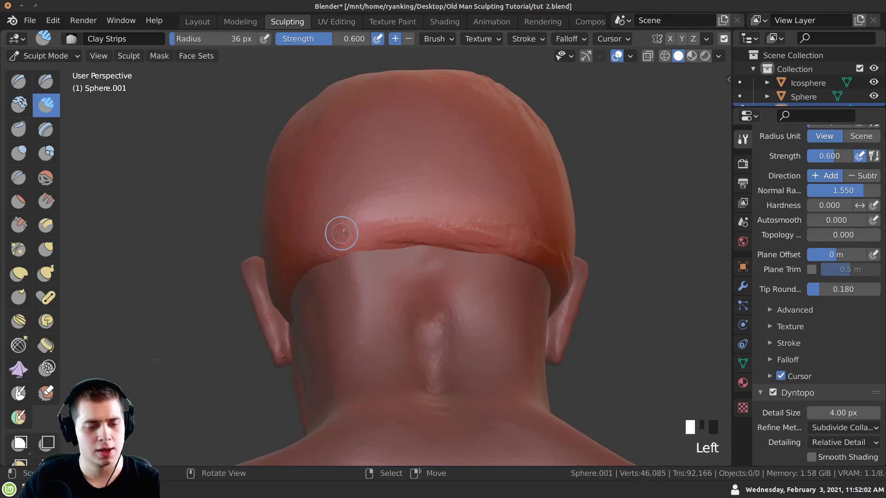
# Step: Build up and smooth the lower hair edge across the nape with Clay Strips at 36 px radius and 0.600 strength
pyautogui.moveTo(340, 233); pyautogui.dragTo(369, 222, button='middle')
pyautogui.moveTo(370, 222)
pyautogui.mouseDown()
pyautogui.moveTo(423, 231)
pyautogui.moveTo(414, 283)
pyautogui.mouseUp()
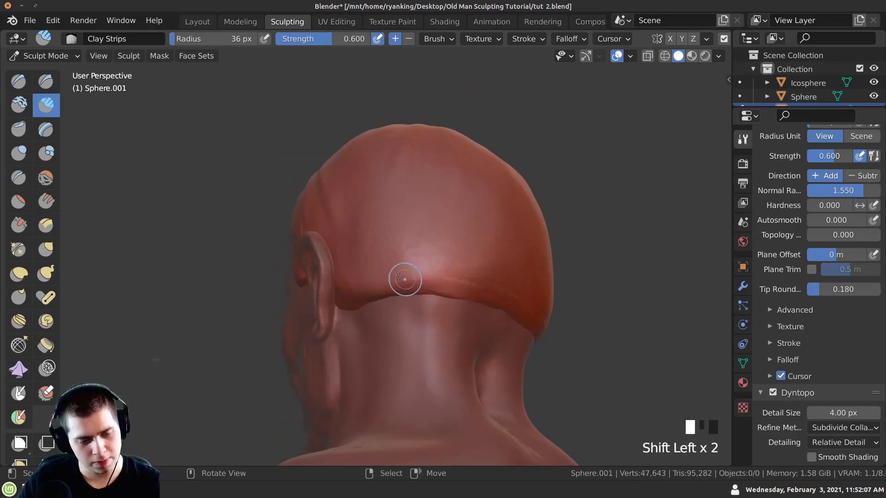
pyautogui.moveTo(413, 283); pyautogui.dragTo(396, 258, button='middle')
pyautogui.keyDown('shift'); pyautogui.moveTo(397, 258); pyautogui.dragTo(384, 247); pyautogui.keyUp('shift')
pyautogui.moveTo(501, 270)
pyautogui.mouseDown(button='middle')
pyautogui.moveTo(405, 280)
pyautogui.moveTo(402, 266)
pyautogui.mouseUp(button='middle')
pyautogui.keyDown('shift'); pyautogui.moveTo(402, 254); pyautogui.dragTo(376, 244); pyautogui.keyUp('shift')
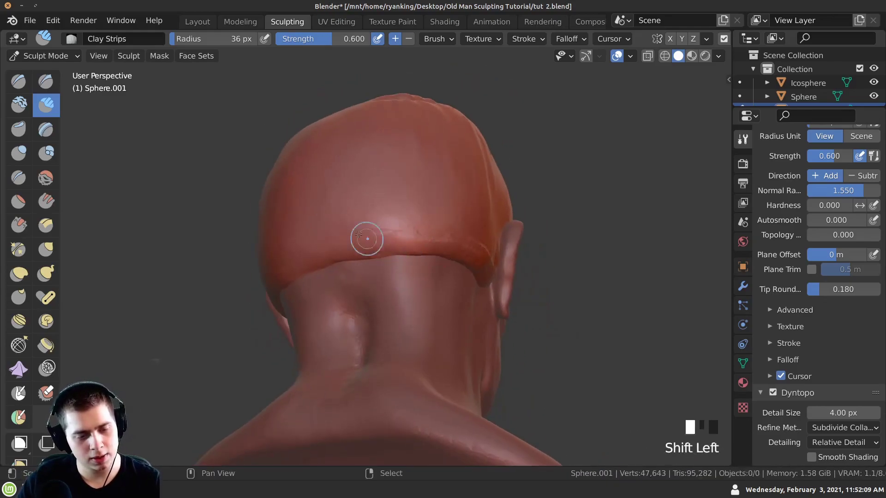
pyautogui.moveTo(462, 270); pyautogui.dragTo(342, 247, button='middle')
pyautogui.keyDown('shift'); pyautogui.moveTo(341, 231); pyautogui.dragTo(387, 221); pyautogui.keyUp('shift')
pyautogui.keyDown('shift'); pyautogui.moveTo(350, 219); pyautogui.dragTo(423, 230); pyautogui.keyUp('shift')
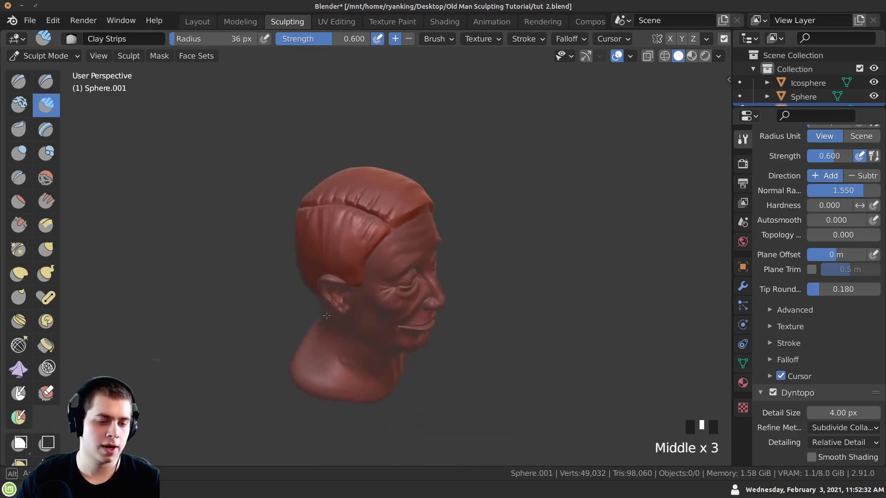
# Step: Inspect the head and its hair from the front and sides
pyautogui.moveTo(406, 272); pyautogui.dragTo(226, 251, button='middle')
pyautogui.middleClick(184, 245)
pyautogui.keyDown('ctrl'); pyautogui.moveTo(277, 295); pyautogui.dragTo(295, 272, button='middle'); pyautogui.keyUp('ctrl')
pyautogui.keyDown('ctrl'); pyautogui.moveTo(313, 286); pyautogui.dragTo(323, 241, button='middle'); pyautogui.keyUp('ctrl')
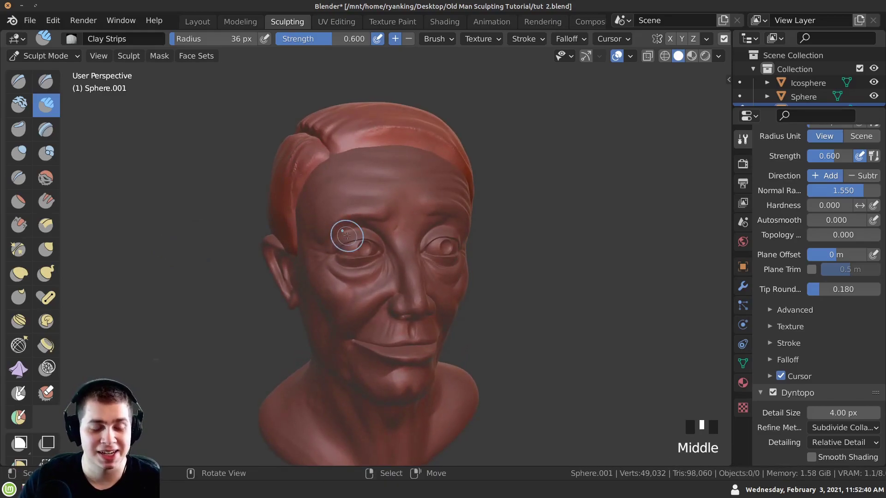
pyautogui.moveTo(346, 235); pyautogui.dragTo(358, 263, button='middle')
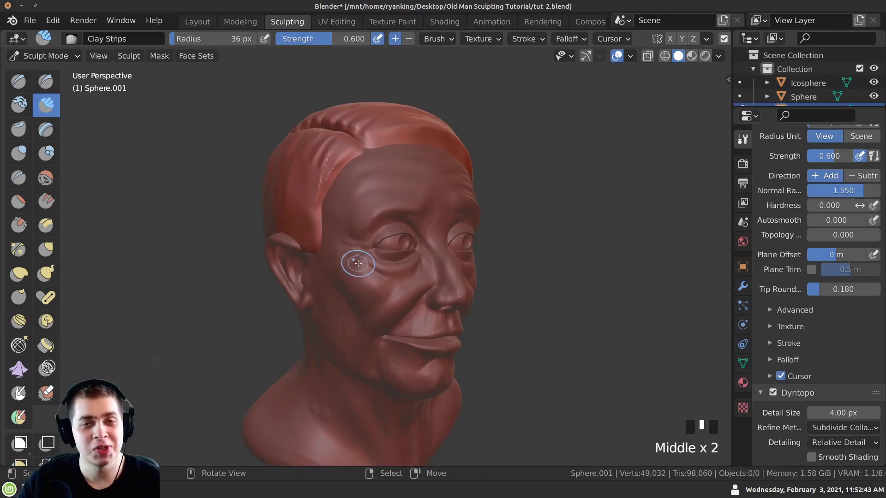
pyautogui.keyDown('ctrl'); pyautogui.moveTo(331, 295); pyautogui.dragTo(353, 215, button='middle'); pyautogui.keyUp('ctrl')
pyautogui.moveTo(297, 214); pyautogui.dragTo(290, 251, button='middle')
pyautogui.moveTo(295, 254); pyautogui.dragTo(295, 272, button='middle')
pyautogui.keyDown('shift'); pyautogui.moveTo(296, 272); pyautogui.dragTo(367, 275, button='middle'); pyautogui.keyUp('shift')
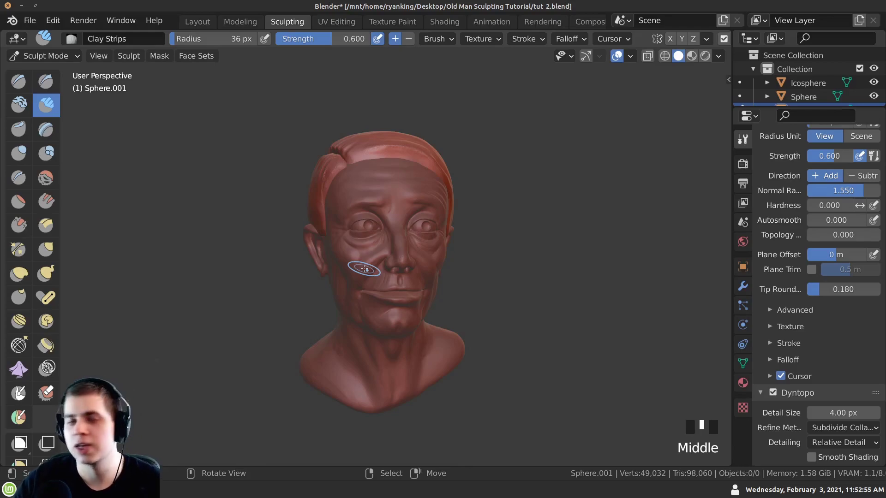
pyautogui.scroll(2, 477, 330)
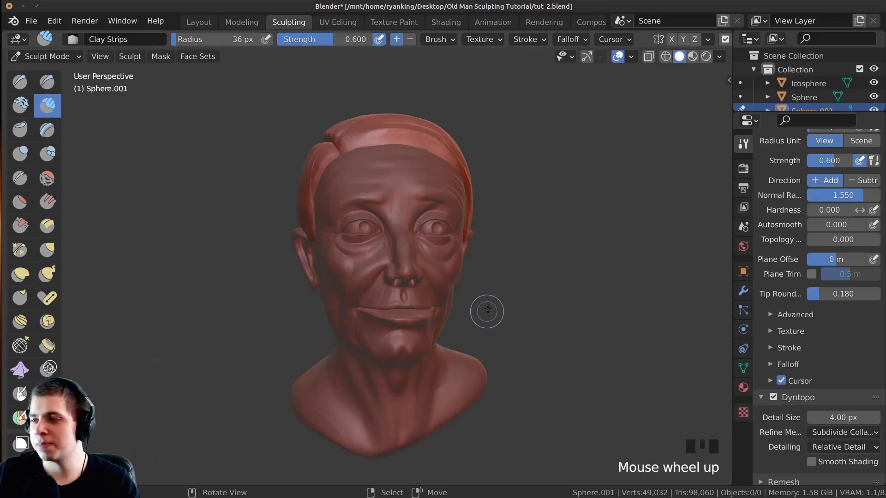
pyautogui.moveTo(473, 282); pyautogui.dragTo(467, 302, button='middle')
pyautogui.scroll(1, 411, 277)
pyautogui.keyDown('shift'); pyautogui.moveTo(421, 241); pyautogui.dragTo(421, 233, button='middle'); pyautogui.keyUp('shift')
# Step: Switch to the Layout workspace and save the file
pyautogui.click(199, 22)
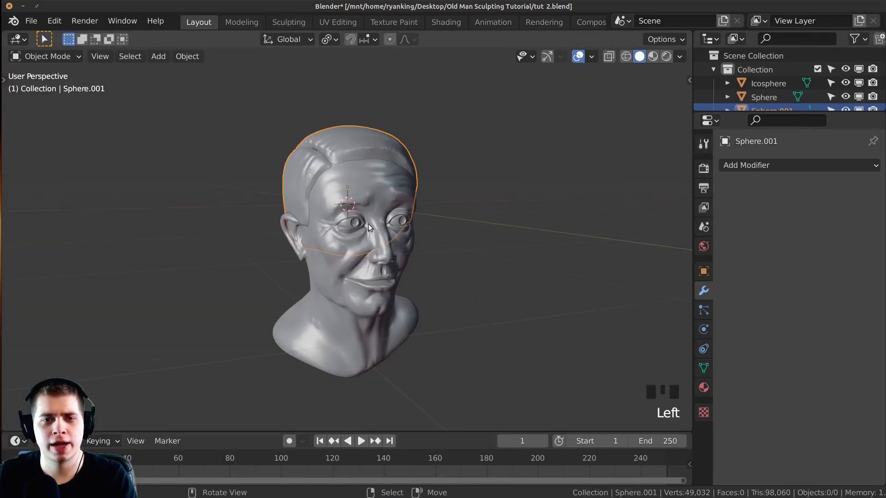
pyautogui.moveTo(240, 139); pyautogui.dragTo(233, 141, button='middle')
pyautogui.click(31, 21)
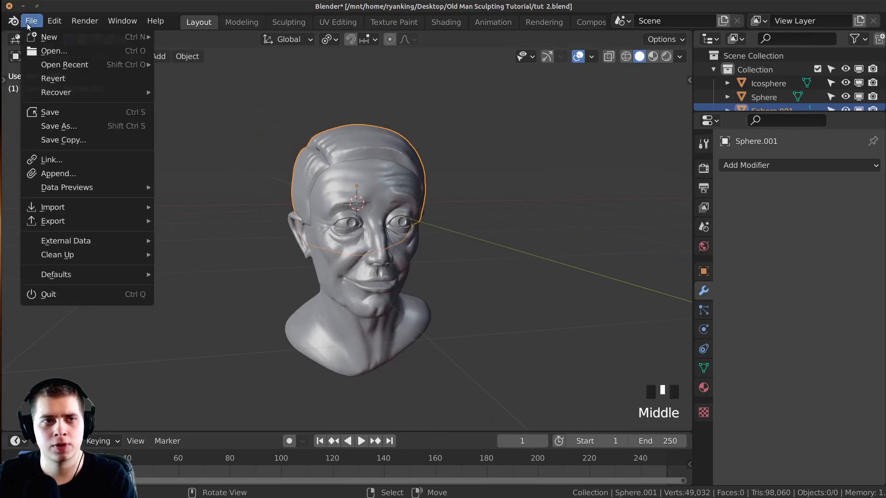
pyautogui.click(49, 113)
# Step: Select the head, eye and hair objects together, apply Shade Smooth to them and deselect everything
pyautogui.keyDown('shift'); pyautogui.click(374, 184); pyautogui.keyUp('shift')
pyautogui.keyDown('shift'); pyautogui.moveTo(374, 184); pyautogui.dragTo(367, 211, button='middle'); pyautogui.keyUp('shift')
pyautogui.scroll(4, 394, 212)
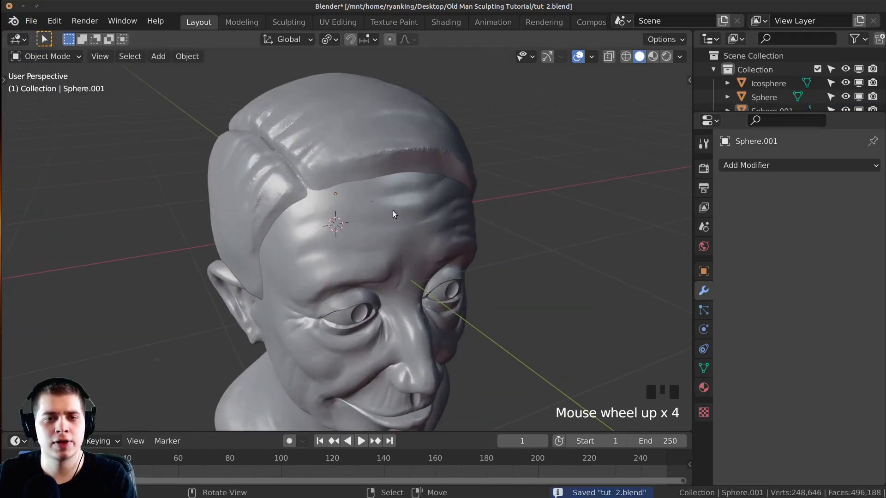
pyautogui.scroll(1, 414, 227)
pyautogui.keyDown('shift'); pyautogui.moveTo(415, 228); pyautogui.dragTo(398, 259, button='middle'); pyautogui.keyUp('shift')
pyautogui.scroll(3, 334, 242)
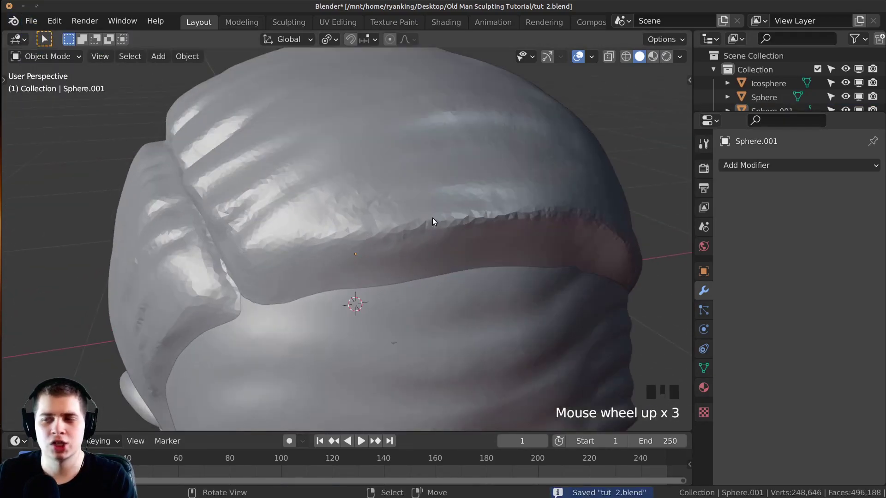
pyautogui.scroll(-2, 432, 221)
pyautogui.click(414, 200)
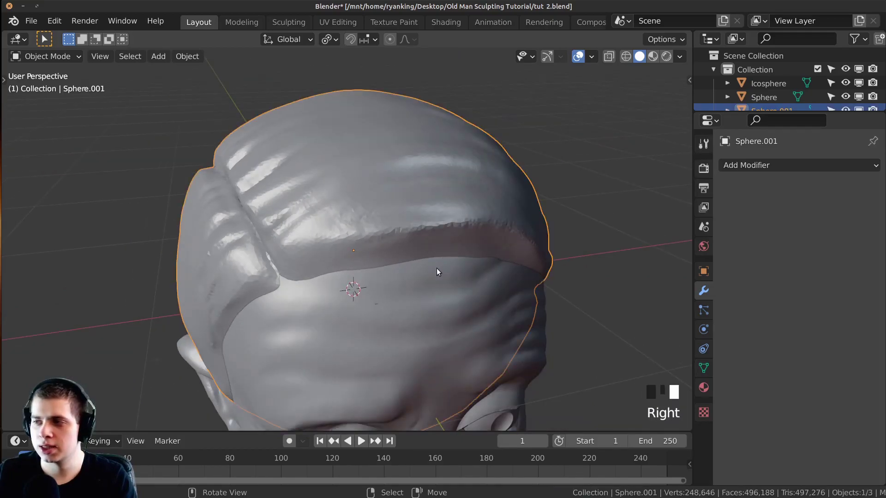
pyautogui.press('a')
pyautogui.press('a')
pyautogui.press('a')
pyautogui.moveTo(435, 239); pyautogui.dragTo(352, 190, button='middle')
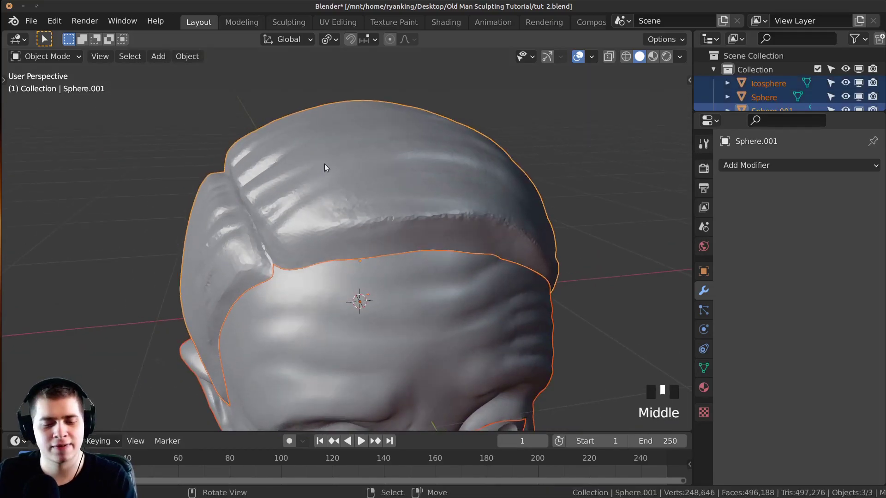
pyautogui.click(187, 56)
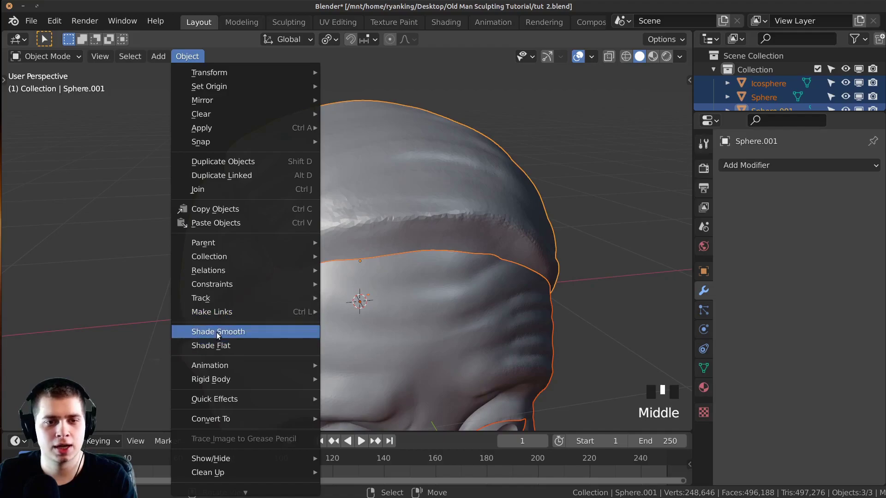
pyautogui.click(217, 333)
pyautogui.press('a')
pyautogui.press('a')
# Step: Check the smooth-shaded head from the front and save the file with the new shading
pyautogui.moveTo(470, 356); pyautogui.dragTo(445, 265, button='middle')
pyautogui.keyDown('shift'); pyautogui.moveTo(445, 266); pyautogui.dragTo(429, 211, button='middle'); pyautogui.keyUp('shift')
pyautogui.scroll(-3, 429, 212)
pyautogui.keyDown('shift'); pyautogui.moveTo(439, 313); pyautogui.dragTo(381, 236, button='middle'); pyautogui.keyUp('shift')
pyautogui.hotkey('ctrl', 's')
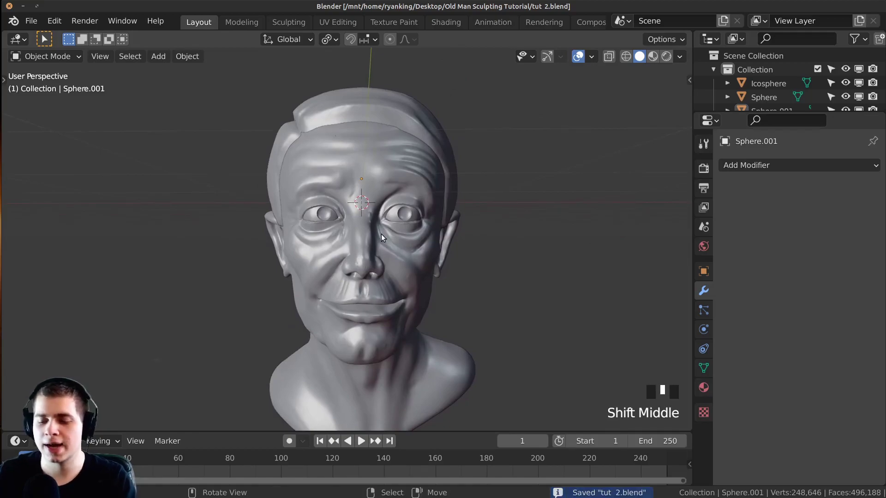
# Step: Add a mesh plane at the 3D cursor and enter Edit Mode on it
pyautogui.press('KP_1')
pyautogui.keyDown('shift'); pyautogui.moveTo(416, 239); pyautogui.dragTo(397, 201, button='middle'); pyautogui.keyUp('shift')
pyautogui.hotkey('shift', 'a')
pyautogui.moveTo(395, 184)
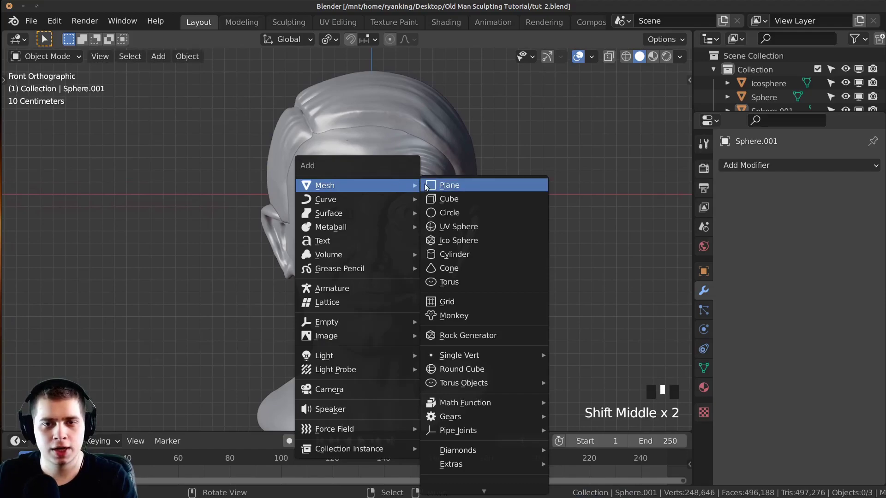
pyautogui.click(445, 185)
pyautogui.moveTo(415, 209); pyautogui.dragTo(411, 305, button='middle')
pyautogui.press('Tab')
# Step: Move the plane out beside the face and scale it down to a small square
pyautogui.press('g')
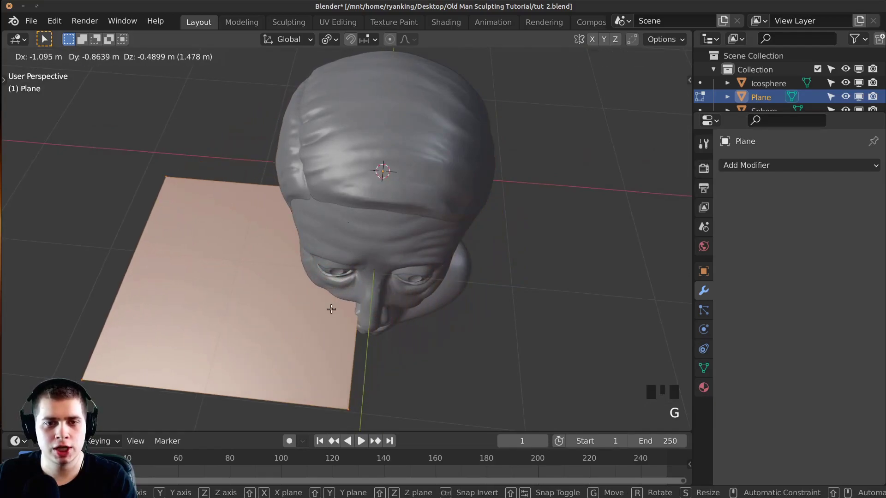
pyautogui.click(330, 313)
pyautogui.press('s')
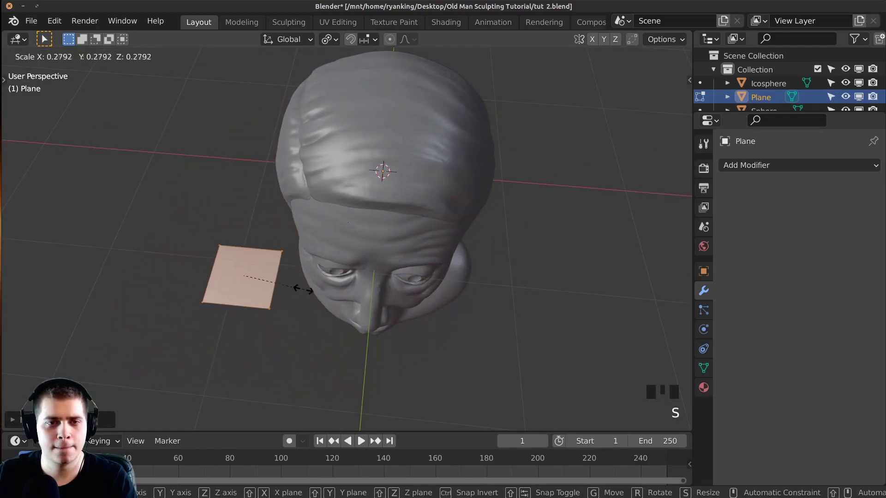
pyautogui.click(261, 278)
# Step: Rotate the plane 90° about the global X axis so it stands upright facing the front
pyautogui.press('r')
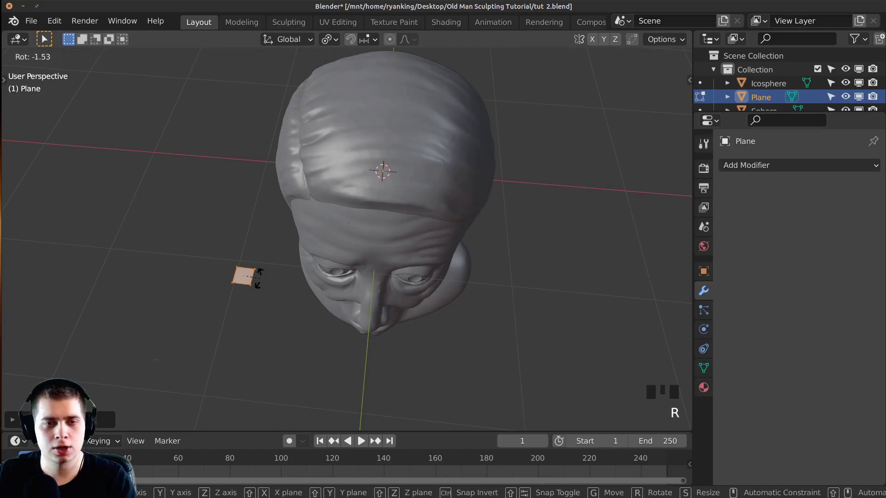
pyautogui.press('x')
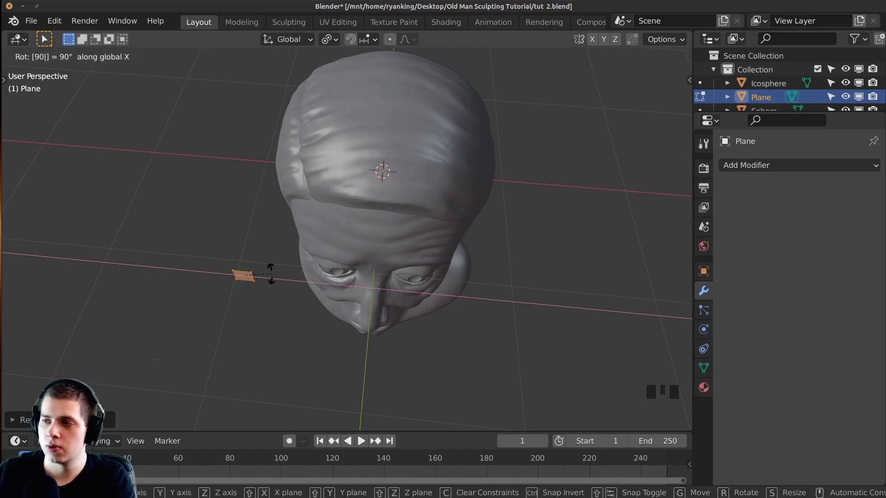
pyautogui.press('Return')
pyautogui.moveTo(277, 267); pyautogui.dragTo(340, 210, button='middle')
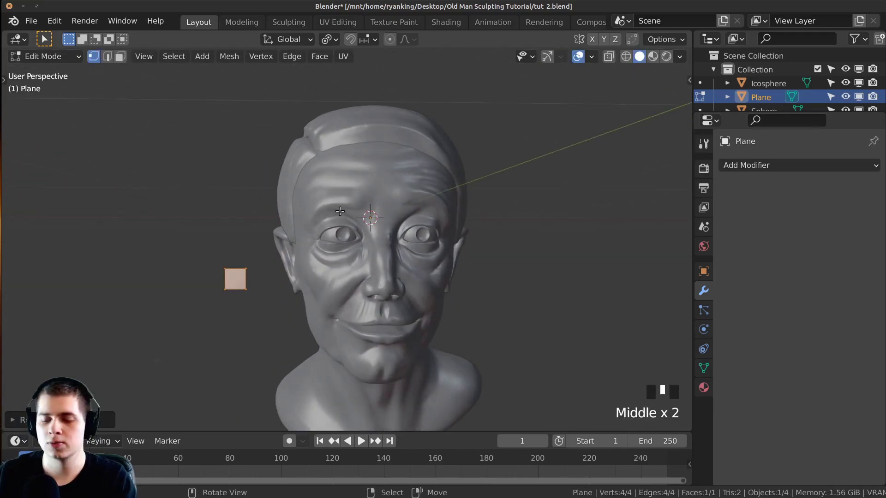
# Step: Move the plane over the eyebrow on the parting side and bring it forward to the brow's surface
pyautogui.press('KP_1')
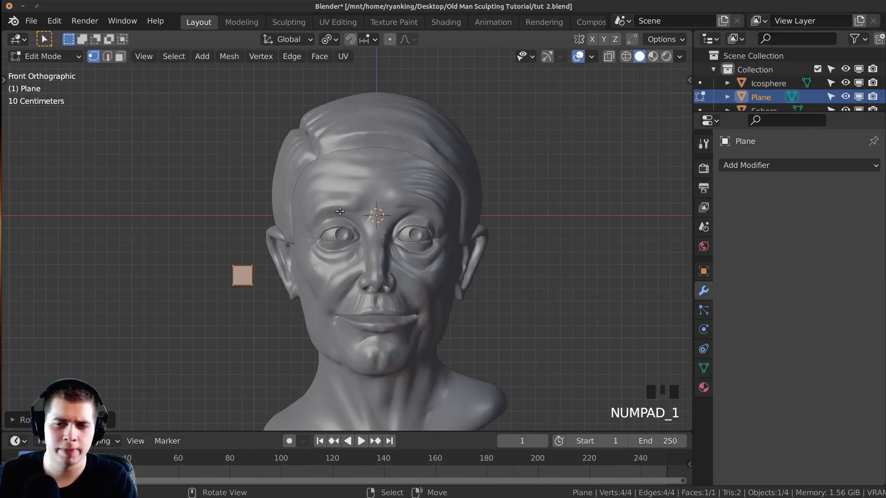
pyautogui.keyDown('shift'); pyautogui.moveTo(490, 298); pyautogui.dragTo(526, 302, button='middle'); pyautogui.keyUp('shift')
pyautogui.scroll(2, 526, 302)
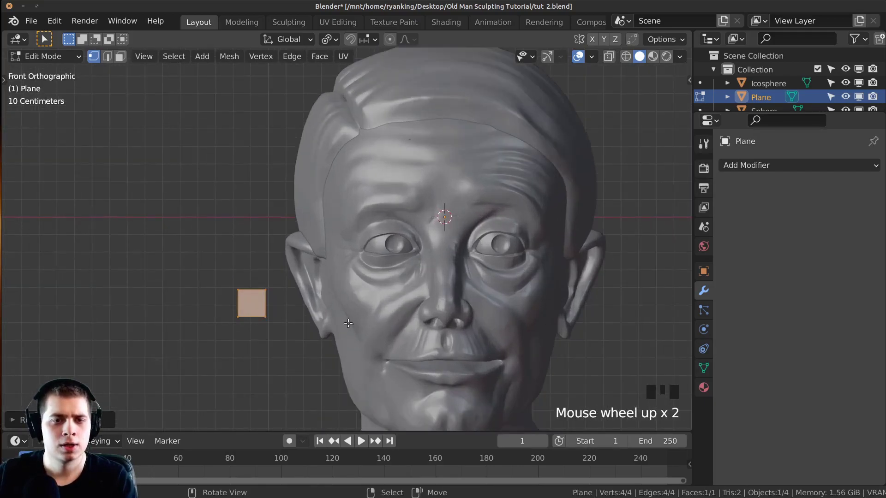
pyautogui.press('g')
pyautogui.click(450, 241)
pyautogui.moveTo(451, 242); pyautogui.dragTo(500, 239, button='middle')
pyautogui.press('g')
pyautogui.click(516, 239)
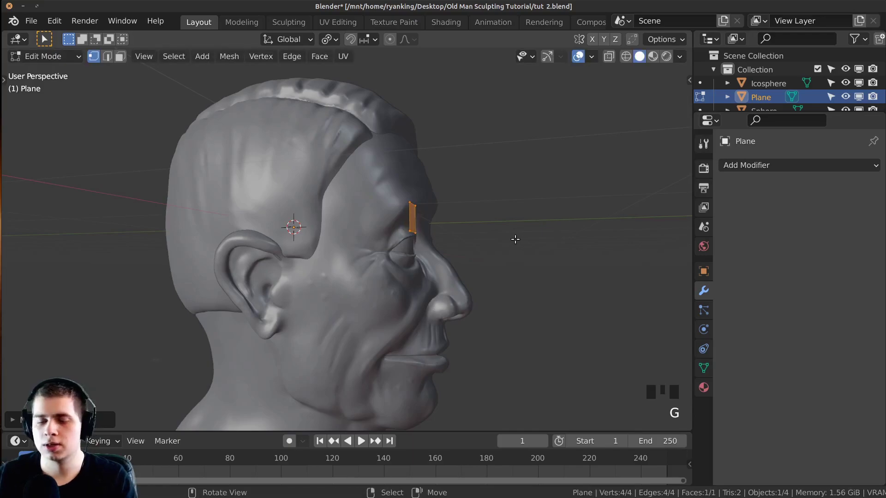
# Step: Scale the plane down further and place it just beyond the outer end of the eyebrow in front view
pyautogui.press('KP_1')
pyautogui.scroll(4, 517, 226)
pyautogui.press('s')
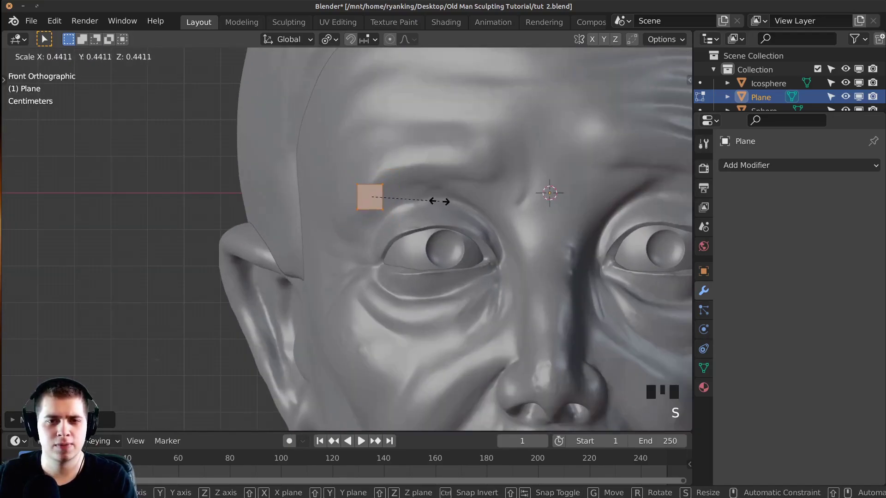
pyautogui.click(421, 192)
pyautogui.press('g')
pyautogui.click(379, 191)
pyautogui.press('Tab')
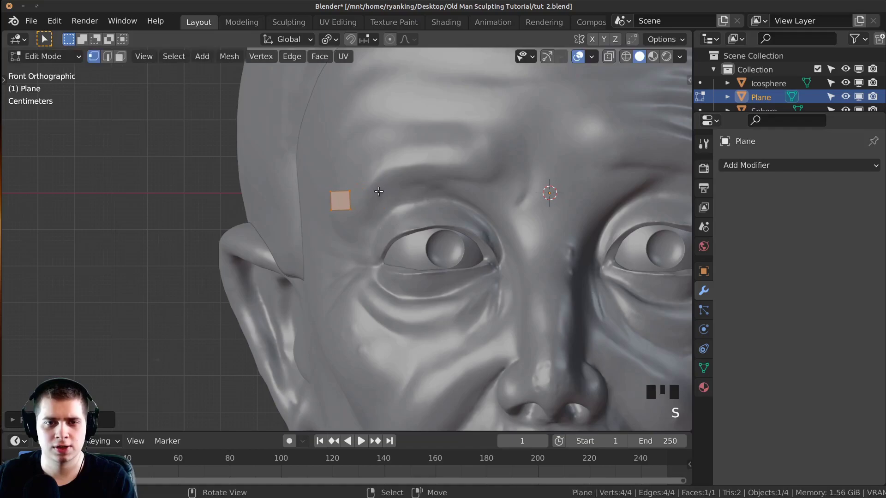
# Step: Enlarge the 3D viewport and move the plane's two inner vertices inward along the brow above the eye
pyautogui.scroll(1, 350, 180)
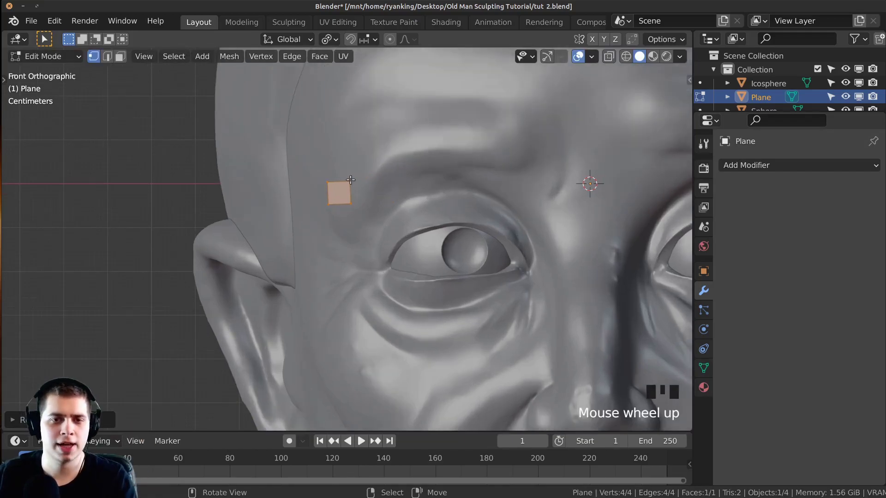
pyautogui.scroll(2, 355, 176)
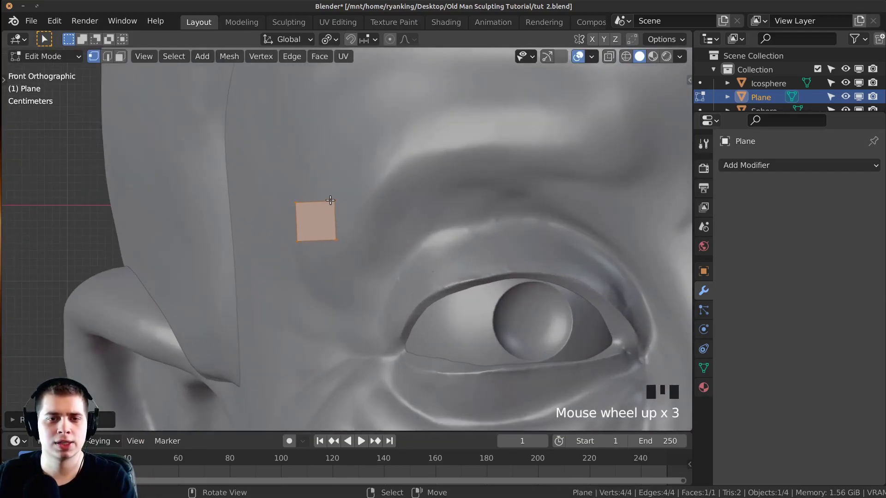
pyautogui.rightClick(331, 201)
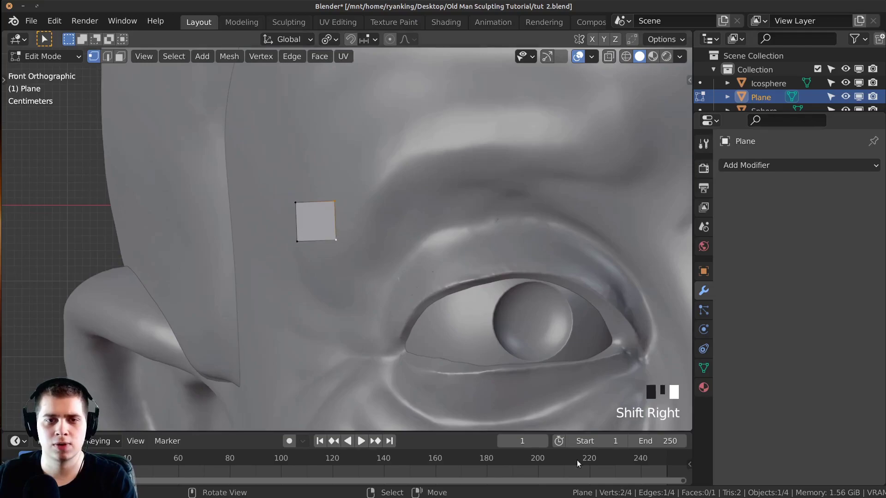
pyautogui.moveTo(689, 433); pyautogui.dragTo(685, 454)
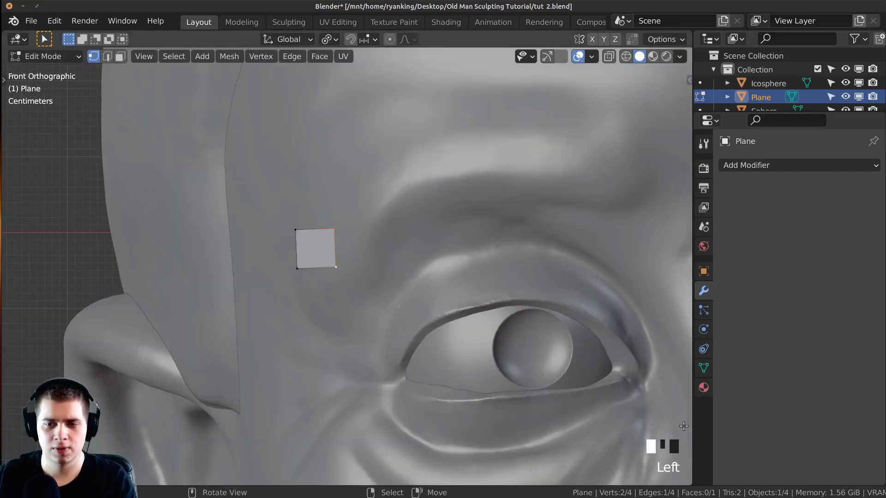
pyautogui.moveTo(693, 423); pyautogui.dragTo(794, 424)
pyautogui.keyDown('shift'); pyautogui.moveTo(531, 345); pyautogui.dragTo(411, 311, button='middle'); pyautogui.keyUp('shift')
pyautogui.scroll(-2, 352, 356)
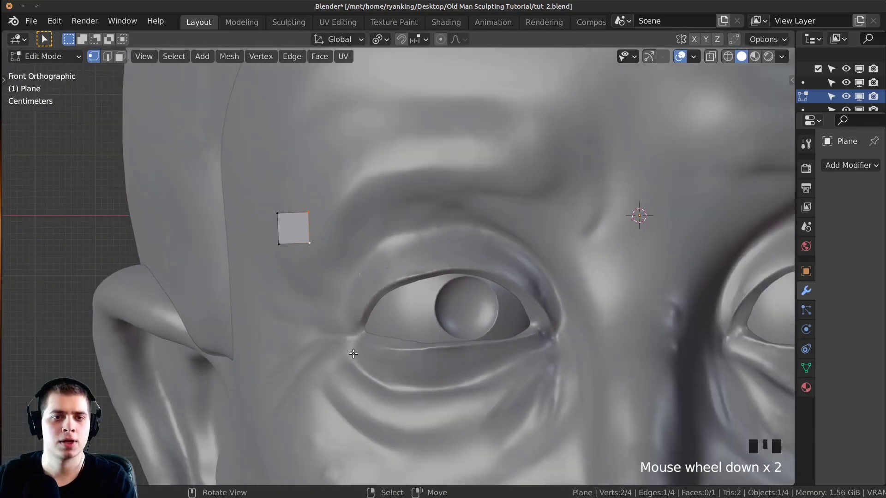
pyautogui.press('g')
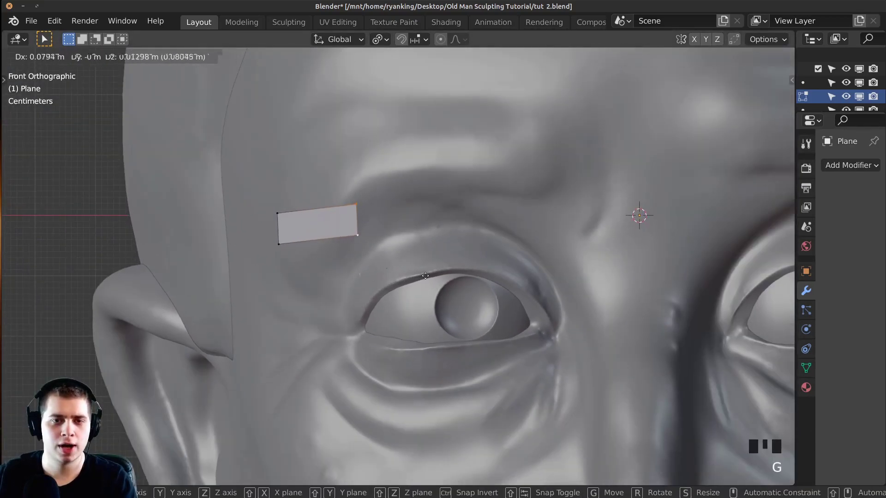
pyautogui.click(444, 262)
# Step: Extrude the strip's inner edge toward the nose and move the whole strip forward in front of the brow
pyautogui.press('e')
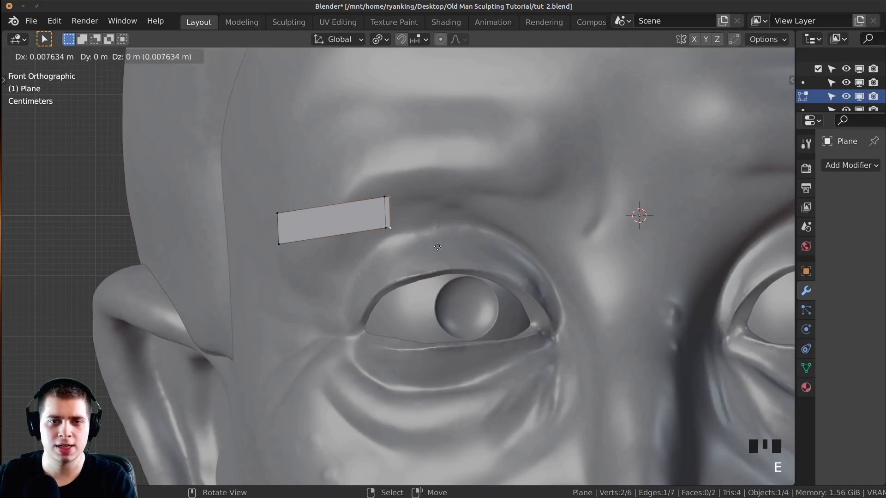
pyautogui.click(534, 260)
pyautogui.moveTo(535, 260); pyautogui.dragTo(605, 323, button='middle')
pyautogui.press('a')
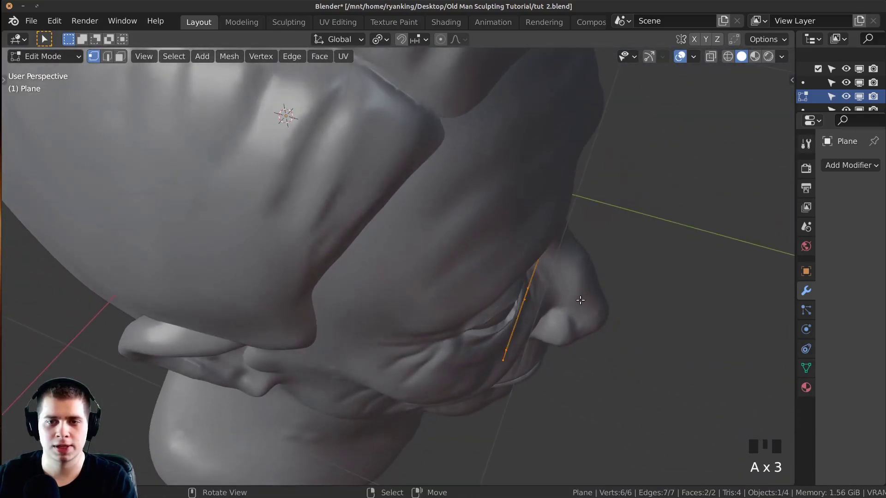
pyautogui.press('g')
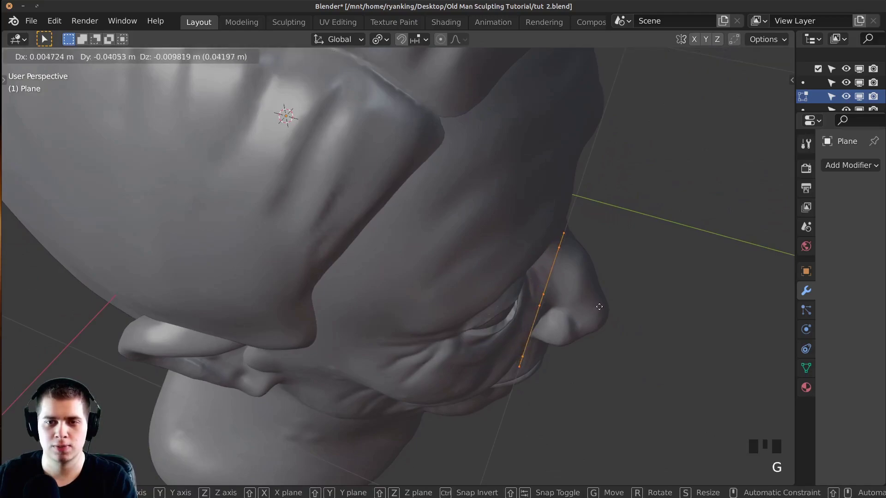
pyautogui.click(604, 308)
pyautogui.moveTo(604, 308); pyautogui.dragTo(555, 235, button='middle')
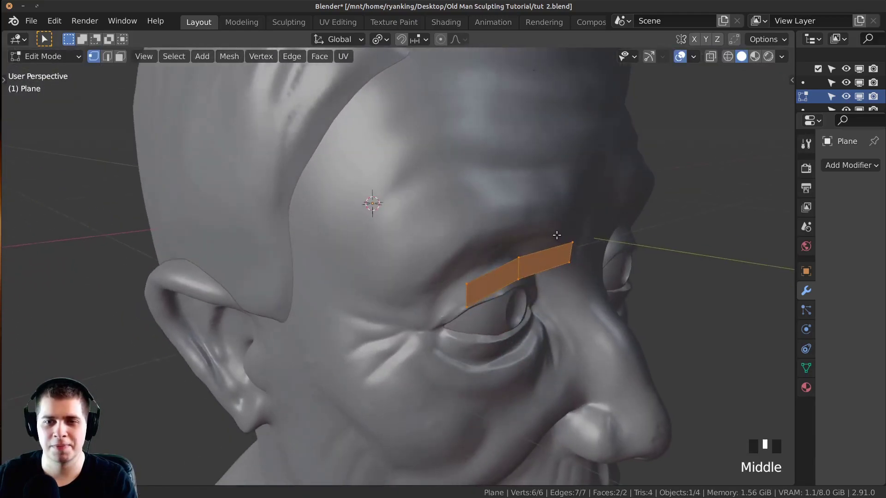
# Step: Extrude the strip's inner edge toward the nose, angled slightly downward, and mirror the plane across the X axis with a Mirror modifier
pyautogui.press('KP_1')
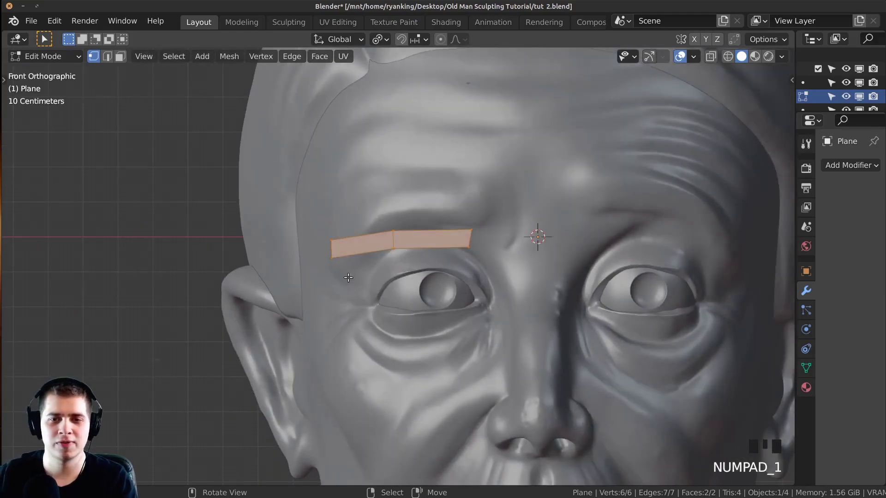
pyautogui.scroll(3, 573, 226)
pyautogui.rightClick(537, 198)
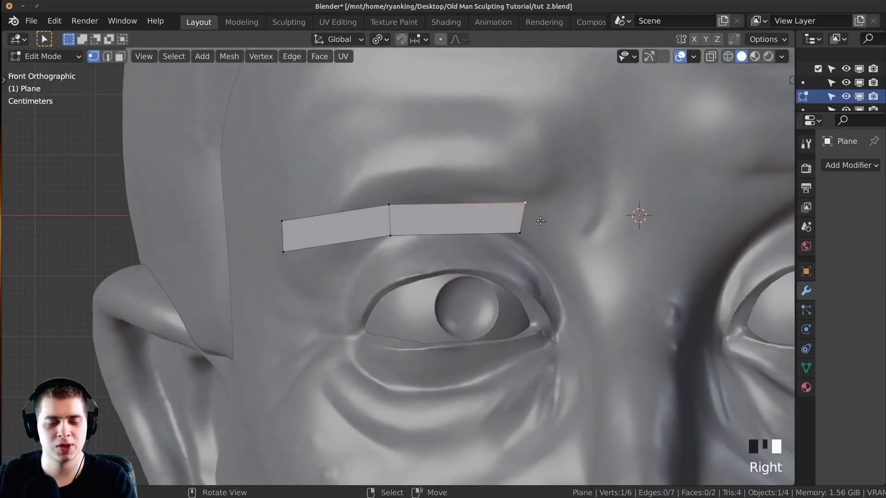
pyautogui.press('e')
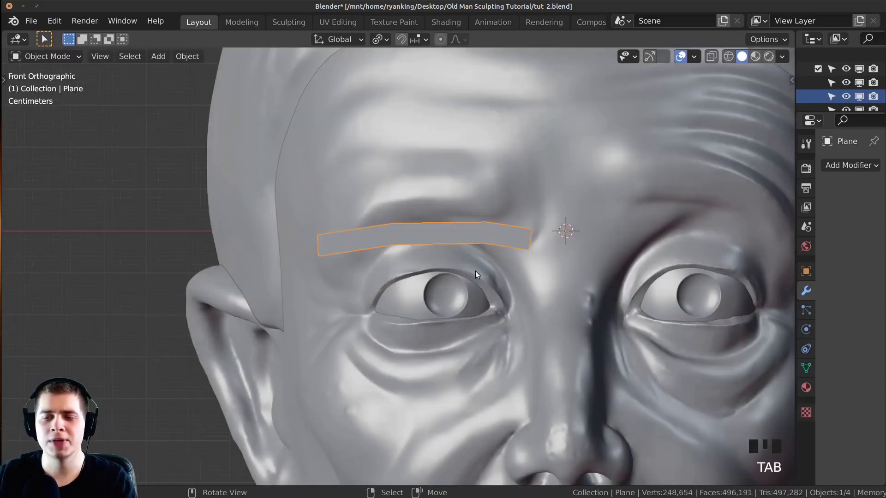
pyautogui.click(836, 166)
pyautogui.click(611, 305)
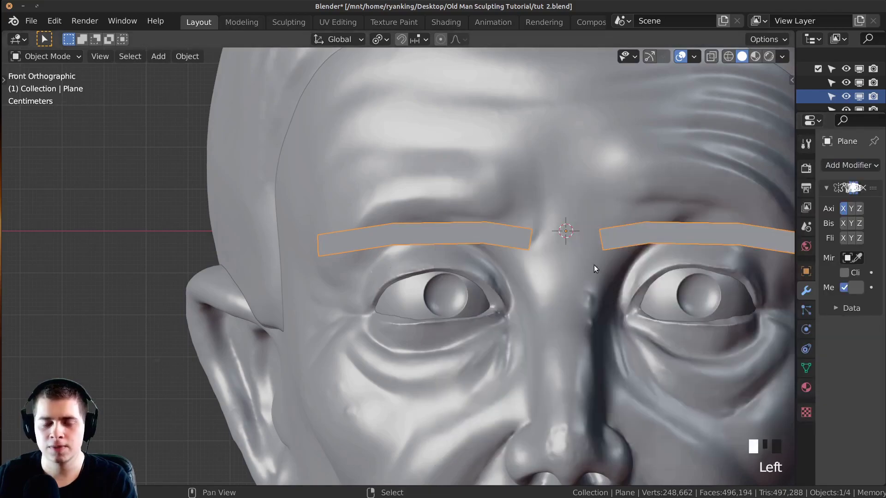
# Step: Move the strip's lower edge loop up slightly in front view to make the strip narrower
pyautogui.scroll(2, 599, 267)
pyautogui.keyDown('shift'); pyautogui.moveTo(593, 265); pyautogui.dragTo(574, 253, button='middle'); pyautogui.keyUp('shift')
pyautogui.scroll(1, 470, 227)
pyautogui.press('Tab')
pyautogui.keyDown('shift'); pyautogui.moveTo(491, 233); pyautogui.dragTo(485, 214, button='middle'); pyautogui.keyUp('shift')
pyautogui.scroll(1, 414, 257)
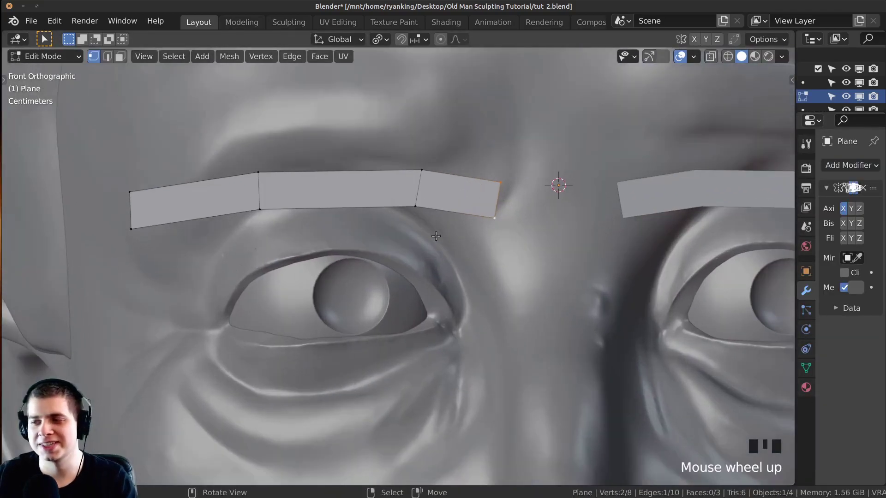
pyautogui.scroll(-2, 401, 214)
pyautogui.scroll(3, 414, 262)
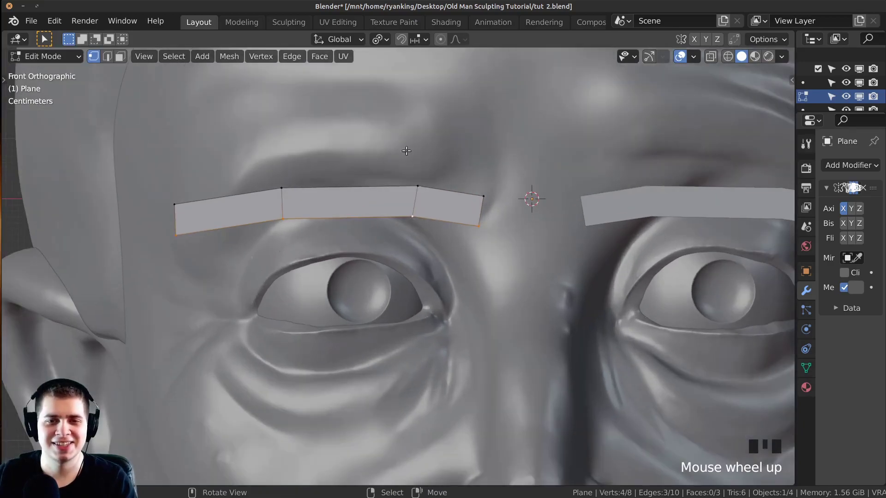
pyautogui.hotkey('alt', 'a')
pyautogui.scroll(-1, 449, 224)
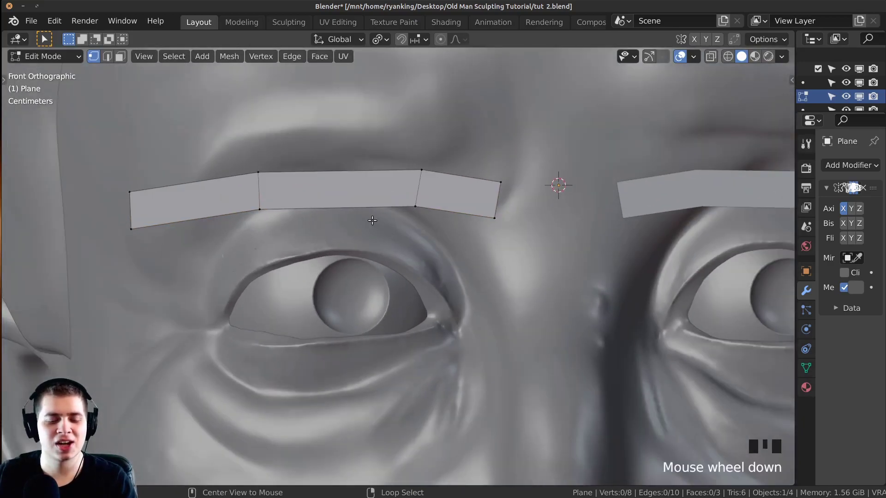
pyautogui.keyDown('alt'); pyautogui.rightClick(355, 209); pyautogui.keyUp('alt')
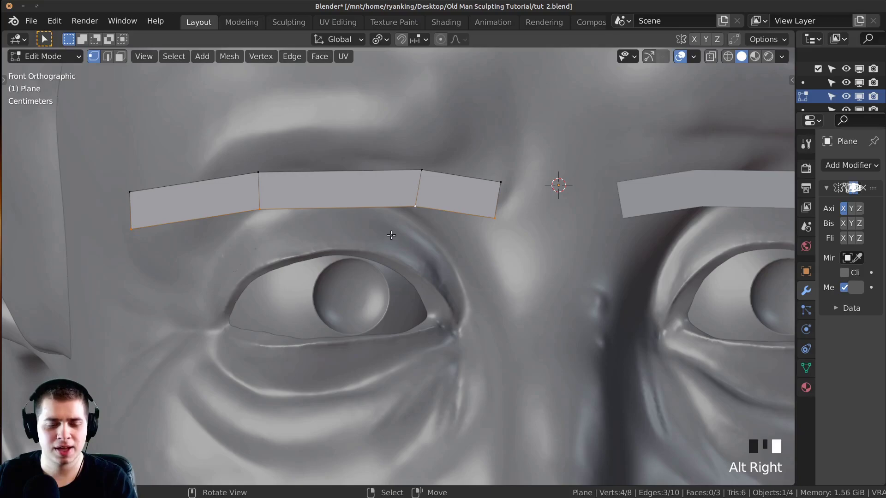
pyautogui.press('g')
pyautogui.click(392, 229)
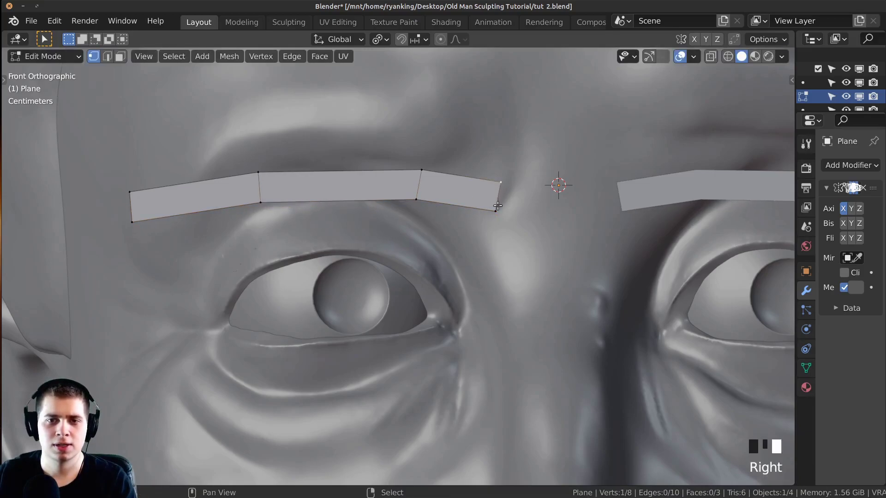
# Step: Extrude the strip's inner end toward the nose bridge, then rotate and position the new edge to turn the corner downward
pyautogui.press('e')
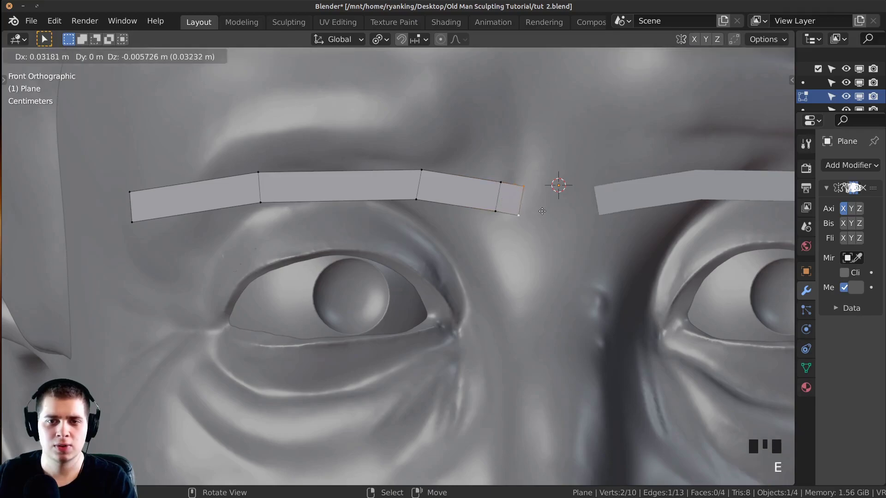
pyautogui.press('r')
pyautogui.click(521, 235)
pyautogui.press('g')
pyautogui.click(525, 246)
pyautogui.press('r')
pyautogui.press('g')
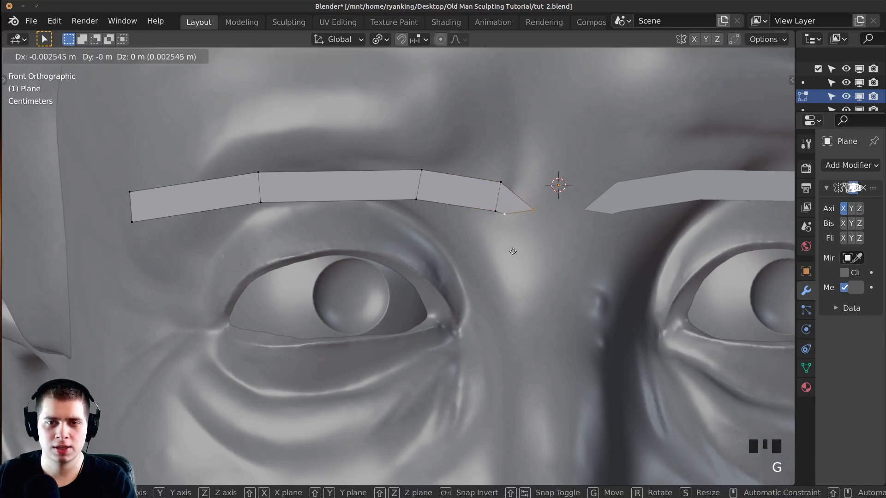
pyautogui.click(505, 249)
# Step: Extrude the corner straight down beside the nose, tilt its end edge, and extrude another segment slanting outward below it
pyautogui.keyDown('shift'); pyautogui.moveTo(511, 238); pyautogui.dragTo(496, 219, button='middle'); pyautogui.keyUp('shift')
pyautogui.press('e')
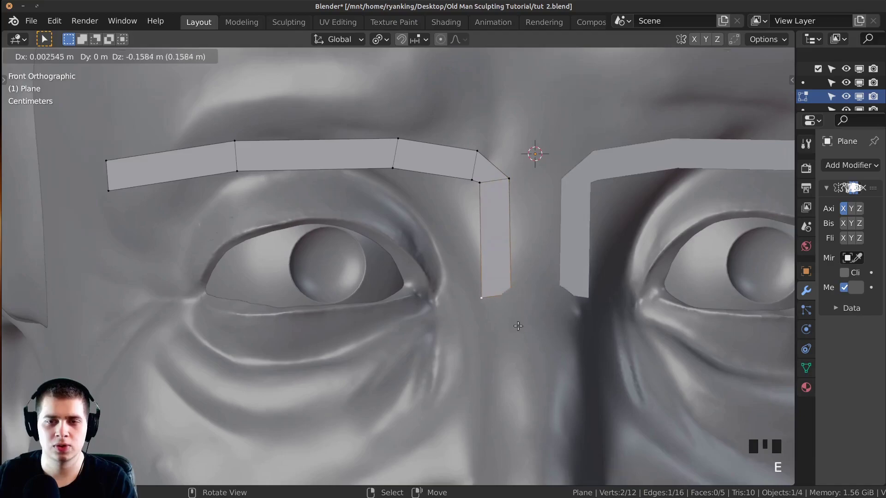
pyautogui.click(520, 328)
pyautogui.keyDown('shift'); pyautogui.moveTo(522, 307); pyautogui.dragTo(521, 273, button='middle'); pyautogui.keyUp('shift')
pyautogui.press('g')
pyautogui.click(522, 249)
pyautogui.press('r')
pyautogui.click(524, 253)
pyautogui.press('r')
pyautogui.press('r')
pyautogui.click(529, 258)
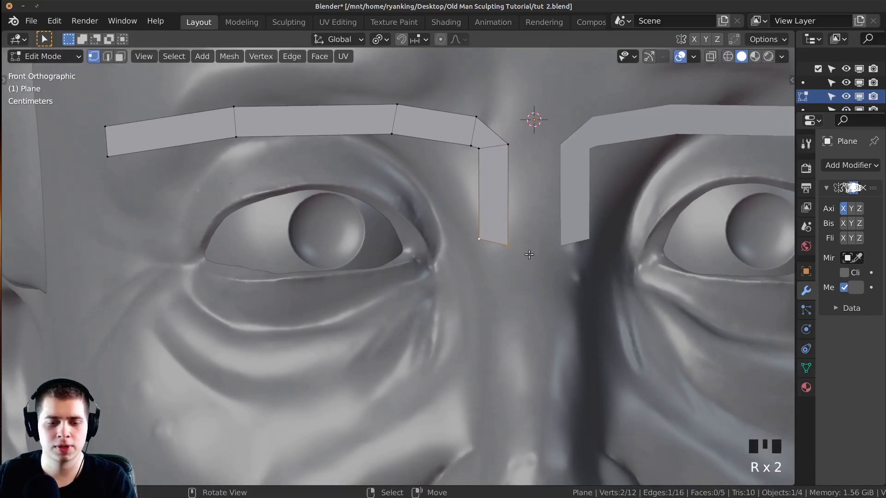
pyautogui.press('e')
pyautogui.click(495, 313)
# Step: Move the whole strip slightly sideways, away from the nose's centre line
pyautogui.hotkey('alt', 'a')
pyautogui.moveTo(495, 310); pyautogui.dragTo(533, 318, button='middle')
pyautogui.scroll(-4, 533, 317)
pyautogui.keyDown('shift'); pyautogui.moveTo(533, 316); pyautogui.dragTo(505, 253, button='middle'); pyautogui.keyUp('shift')
pyautogui.scroll(1, 528, 284)
pyautogui.press('a')
pyautogui.press('a')
pyautogui.press('a')
pyautogui.scroll(2, 505, 253)
pyautogui.press('g')
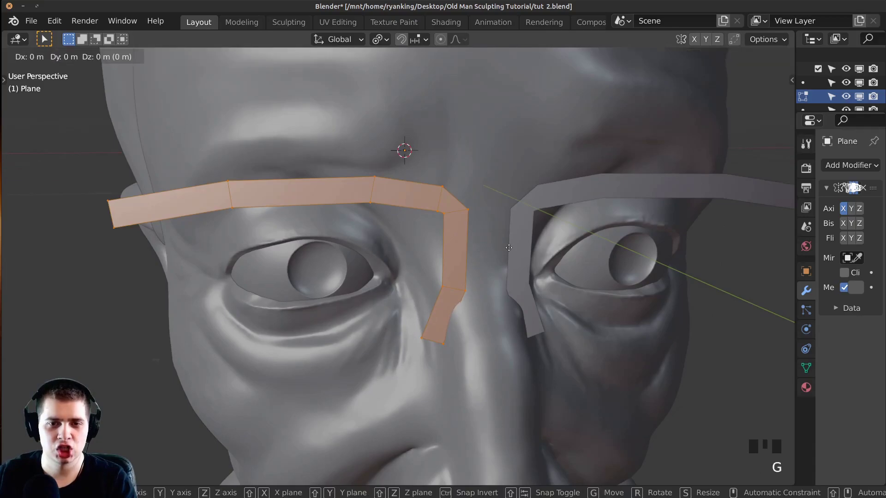
pyautogui.click(452, 248)
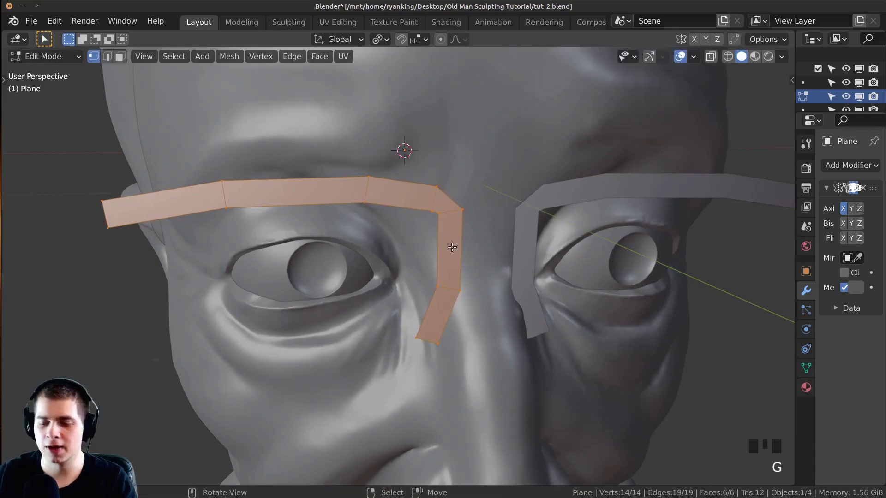
# Step: Extrude the strip's lower end outward beneath the inner part of the eye, rotating, positioning and scaling the new edge
pyautogui.press('KP_1')
pyautogui.hotkey('alt', 'a')
pyautogui.scroll(3, 452, 248)
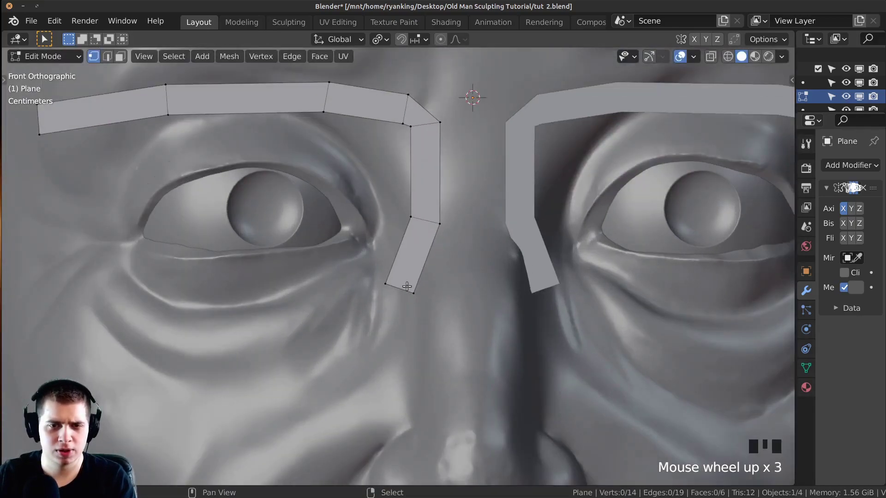
pyautogui.press('e')
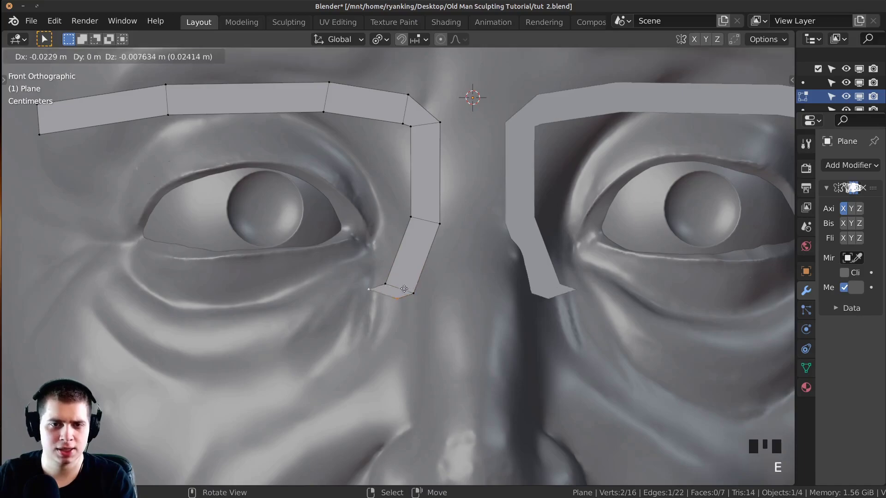
pyautogui.press('r')
pyautogui.click(360, 366)
pyautogui.press('g')
pyautogui.click(352, 390)
pyautogui.press('s')
pyautogui.click(354, 360)
# Step: Extrude another segment outward to the middle below the eye and rotate its end edge upright
pyautogui.keyDown('shift'); pyautogui.moveTo(354, 360); pyautogui.dragTo(469, 362, button='middle'); pyautogui.keyUp('shift')
pyautogui.scroll(1, 469, 363)
pyautogui.press('e')
pyautogui.click(343, 387)
pyautogui.press('r')
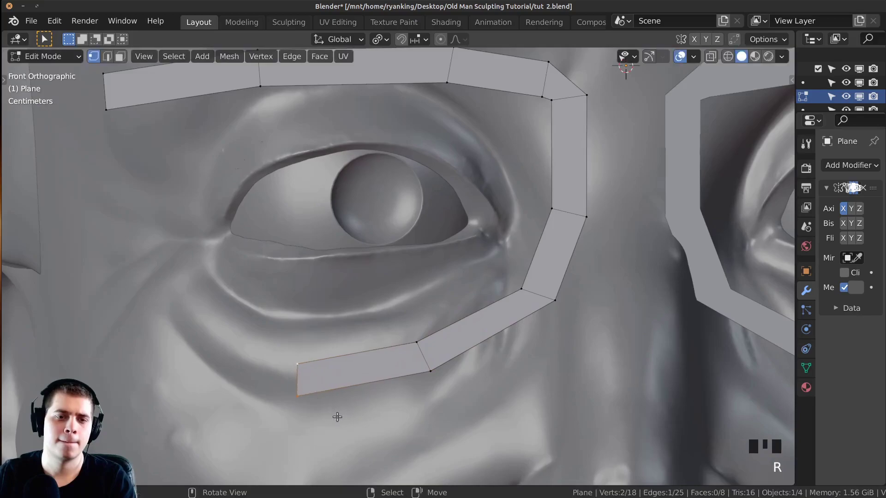
pyautogui.click(335, 418)
# Step: Extrude and rotate three more segments around the eye's outer side, ending just below the outer end of the brow strip
pyautogui.keyDown('shift'); pyautogui.moveTo(400, 371); pyautogui.dragTo(572, 382, button='middle'); pyautogui.keyUp('shift')
pyautogui.scroll(-1, 571, 381)
pyautogui.press('e')
pyautogui.click(412, 356)
pyautogui.press('r')
pyautogui.click(454, 374)
pyautogui.press('g')
pyautogui.click(435, 366)
pyautogui.press('g')
pyautogui.click(318, 232)
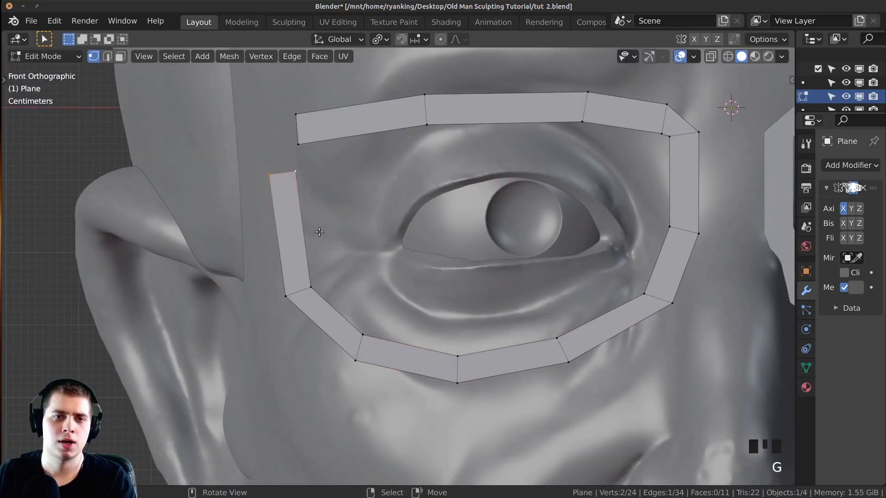
pyautogui.press('r')
pyautogui.click(322, 237)
pyautogui.click(322, 233)
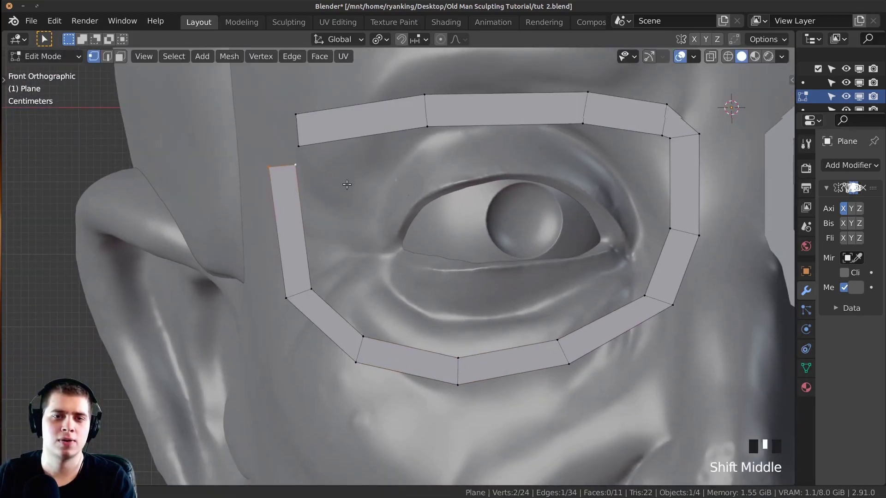
# Step: Raise the lower vertices of the frame's upper section to make that section narrower
pyautogui.keyDown('shift'); pyautogui.moveTo(446, 138); pyautogui.dragTo(449, 164, button='middle'); pyautogui.keyUp('shift')
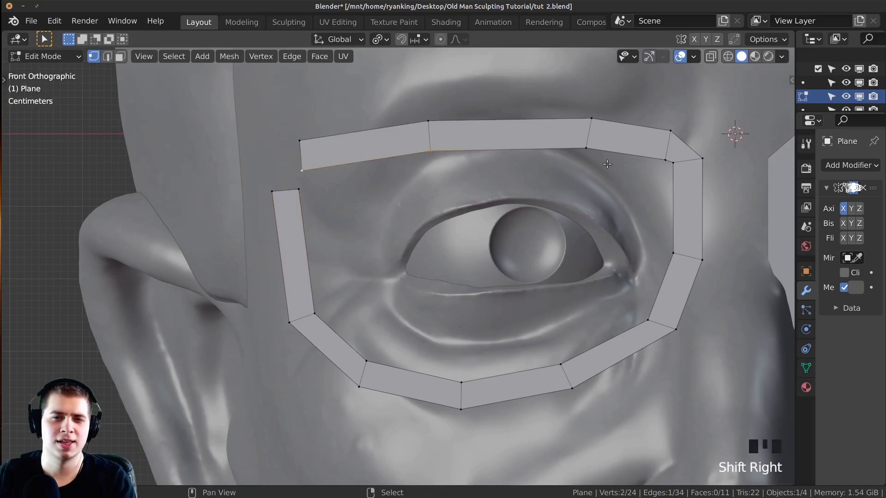
pyautogui.press('g')
pyautogui.click(601, 144)
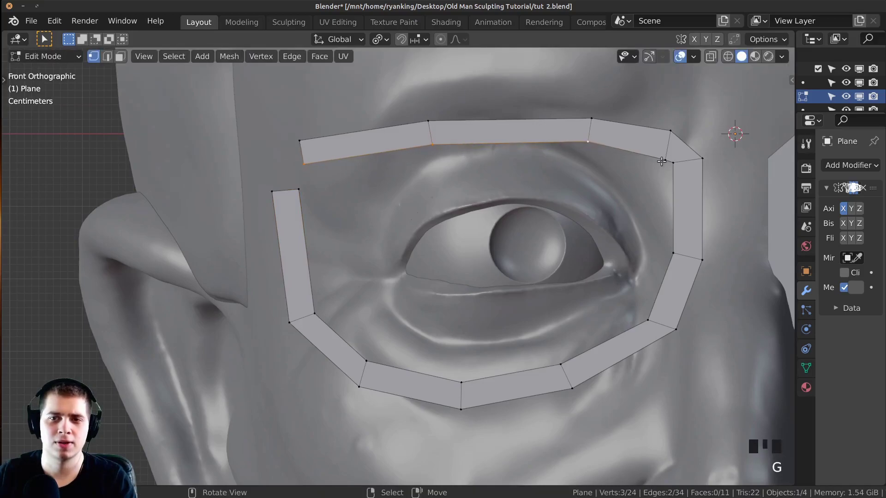
pyautogui.press('g')
pyautogui.click(653, 149)
# Step: Extrude the outer end edge of the frame's upper section outward to about above the side segment
pyautogui.scroll(2, 377, 222)
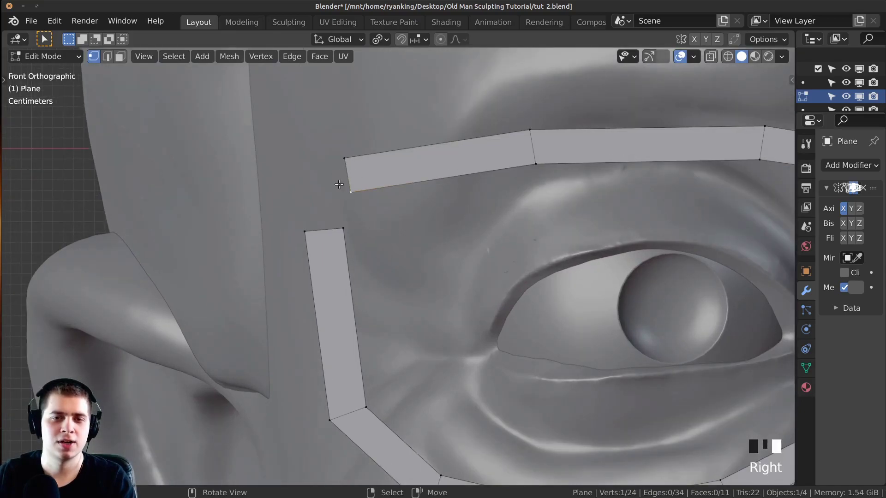
pyautogui.press('e')
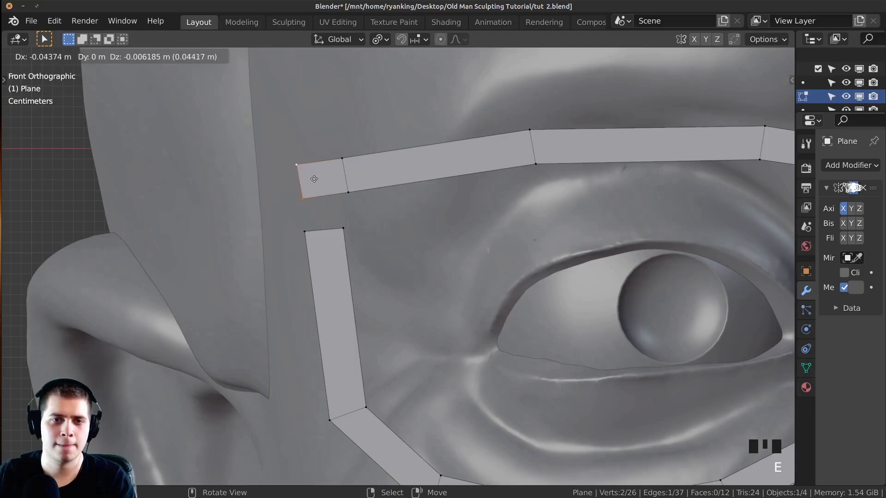
pyautogui.click(314, 179)
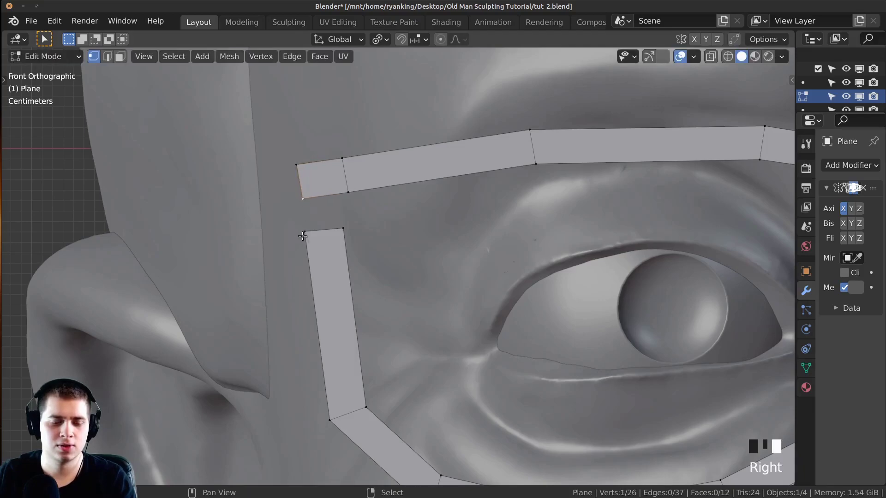
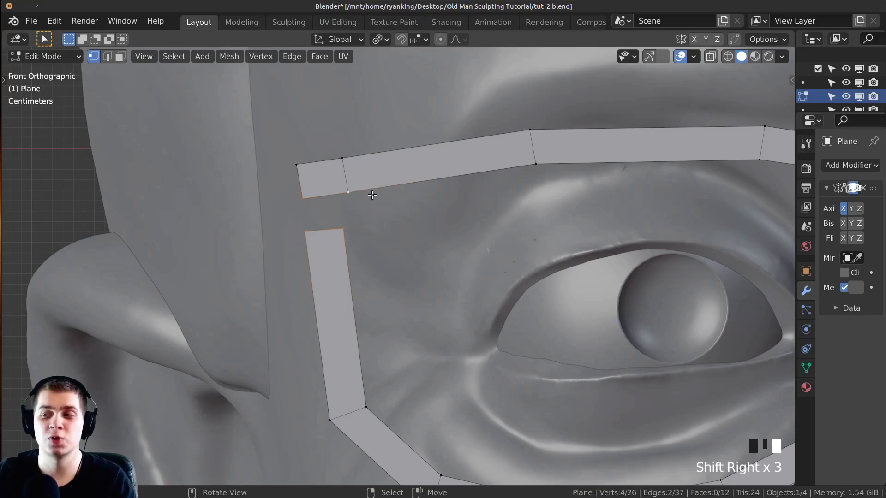
# Step: Fill the gap between the frame's upper corner and outer side with a face and straighten the outer corner vertices
pyautogui.press('f')
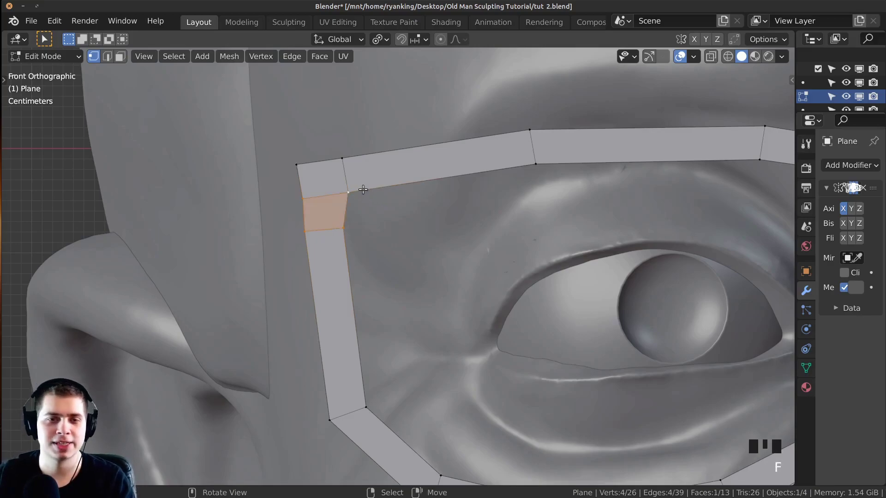
pyautogui.press('g')
pyautogui.click(352, 192)
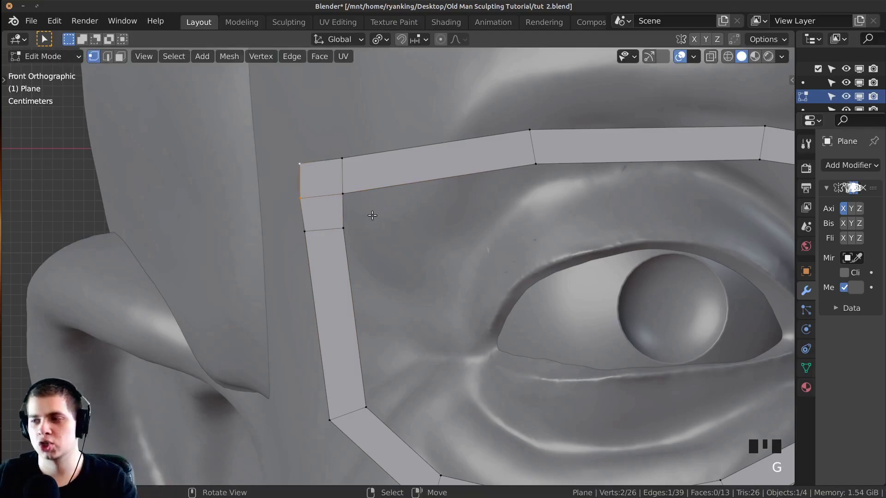
# Step: Add an edge loop across the frame's inner vertical segment beside the nose and slide it below the segment's middle
pyautogui.scroll(-2, 364, 208)
pyautogui.scroll(-2, 383, 231)
pyautogui.keyDown('shift'); pyautogui.moveTo(383, 231); pyautogui.dragTo(378, 219, button='middle'); pyautogui.keyUp('shift')
pyautogui.scroll(-3, 378, 220)
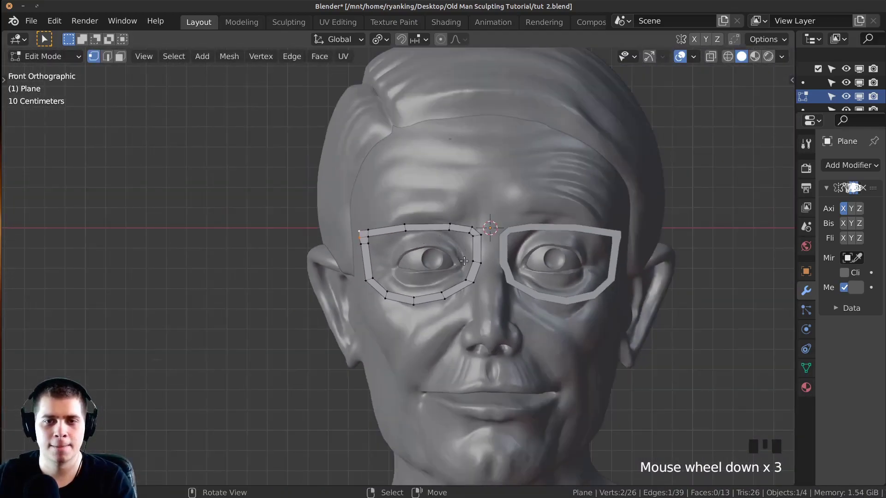
pyautogui.scroll(7, 533, 237)
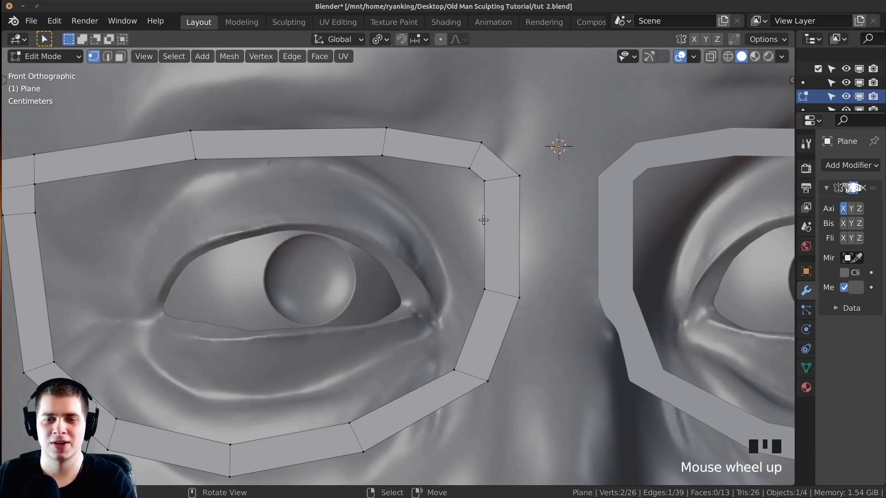
pyautogui.keyDown('shift'); pyautogui.moveTo(484, 220); pyautogui.dragTo(465, 212, button='middle'); pyautogui.keyUp('shift')
pyautogui.scroll(1, 458, 201)
pyautogui.hotkey('ctrl', 'r')
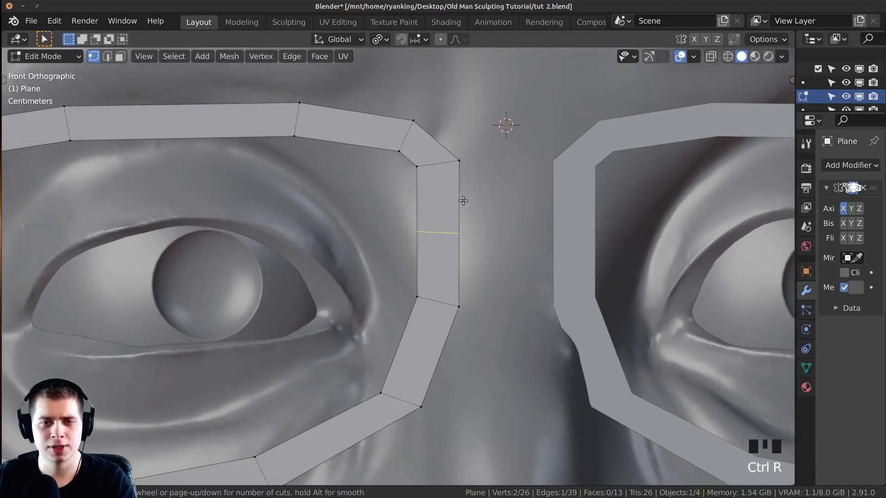
pyautogui.click(453, 229)
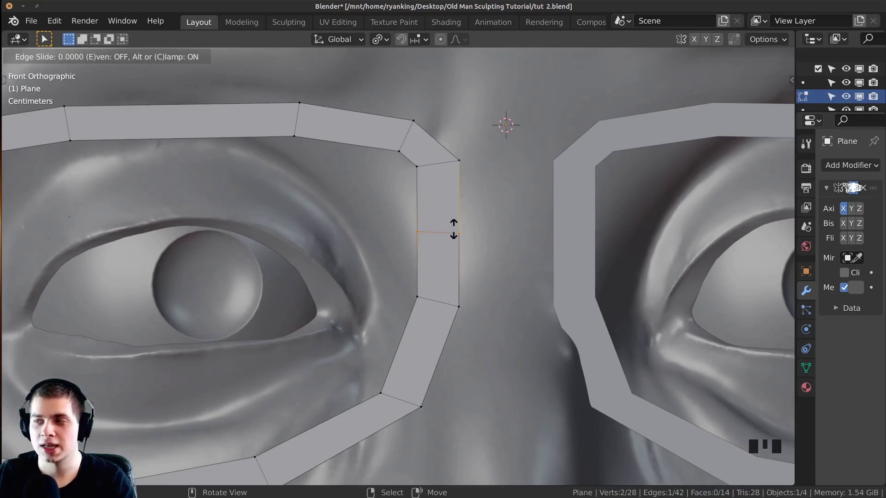
pyautogui.click(452, 249)
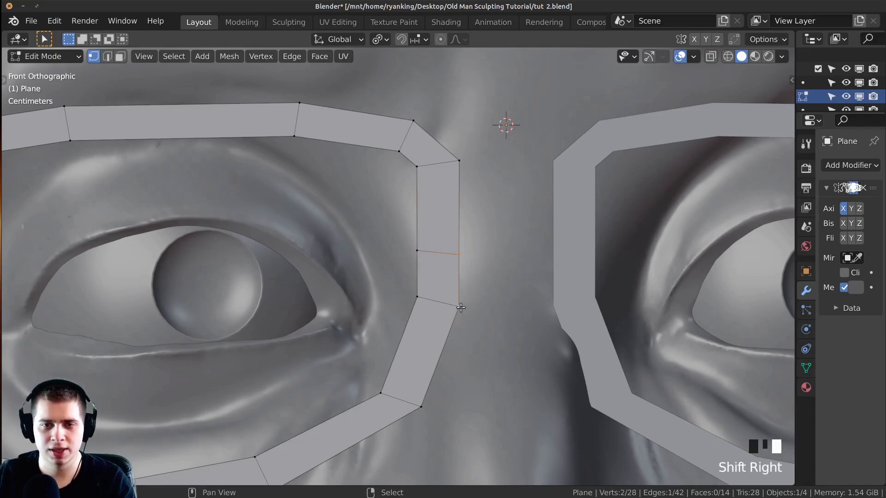
# Step: Extrude the short inner edge to the mirror centre as a nose bridge, raised about 0.02 m, and enable the Mirror modifier's clipping
pyautogui.press('e')
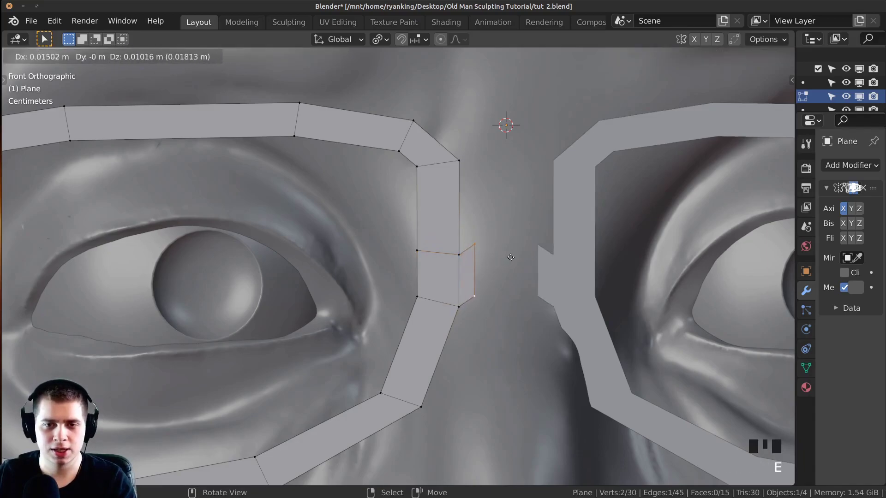
pyautogui.click(545, 251)
pyautogui.moveTo(794, 229); pyautogui.dragTo(752, 228)
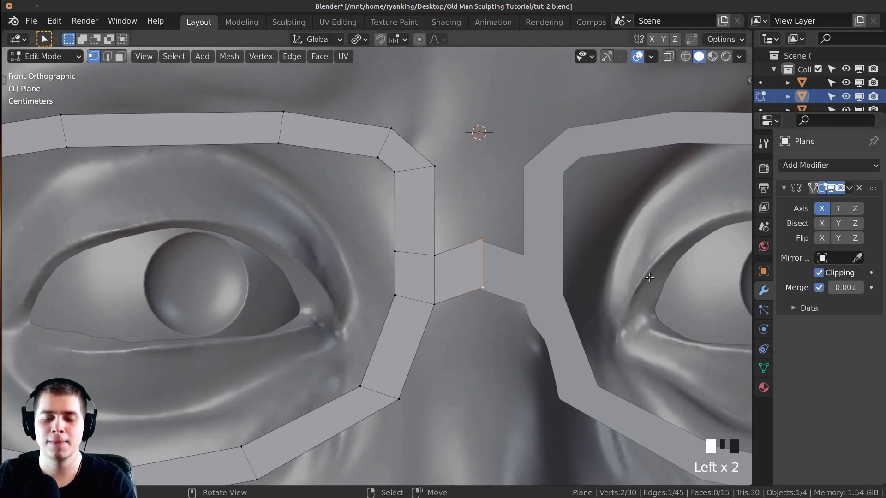
pyautogui.keyDown('shift'); pyautogui.moveTo(680, 278); pyautogui.dragTo(670, 276, button='middle'); pyautogui.keyUp('shift')
pyautogui.scroll(2, 670, 276)
pyautogui.press('g')
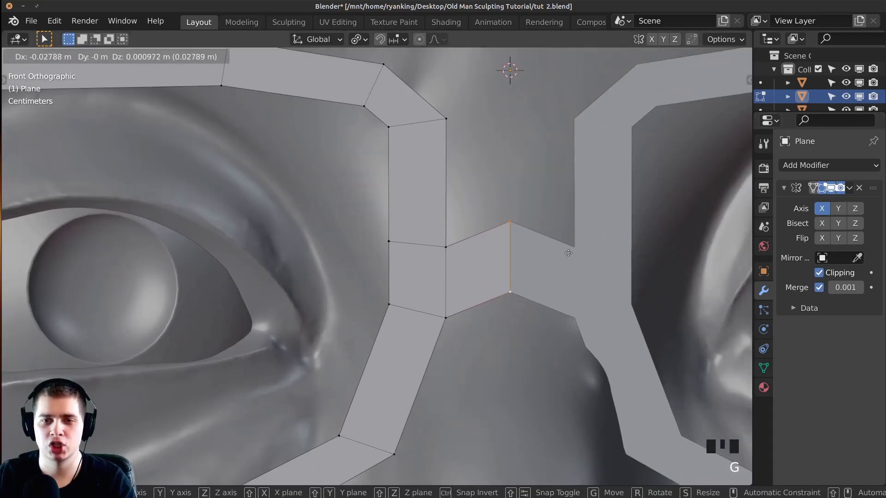
pyautogui.click(560, 256)
# Step: Reposition the whole glasses frame in front of the face
pyautogui.press('Tab')
pyautogui.scroll(-6, 402, 235)
pyautogui.moveTo(402, 236); pyautogui.dragTo(549, 225, button='middle')
pyautogui.scroll(2, 524, 253)
pyautogui.press('g')
pyautogui.click(516, 243)
pyautogui.press('Tab')
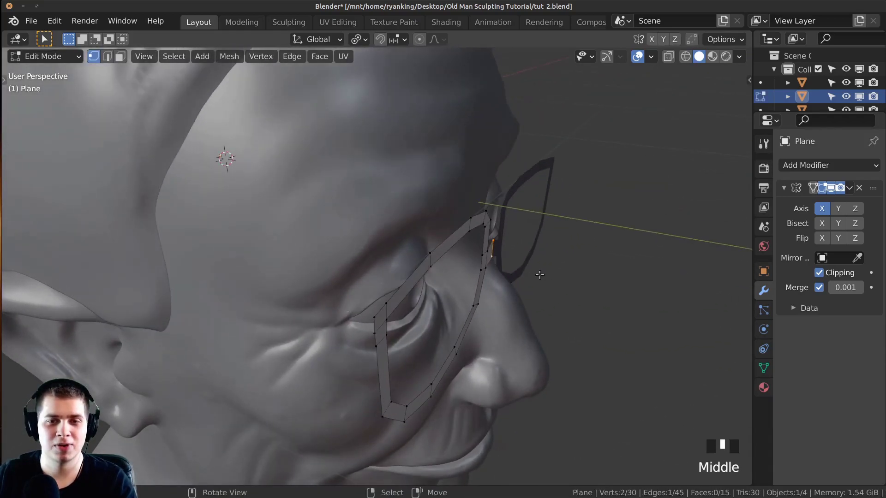
# Step: Extrude the entire frame mesh in depth by about 0.03 m to give it thickness
pyautogui.press('a')
pyautogui.press('a')
pyautogui.press('a')
pyautogui.scroll(1, 583, 317)
pyautogui.moveTo(555, 299); pyautogui.dragTo(578, 252, button='middle')
pyautogui.press('e')
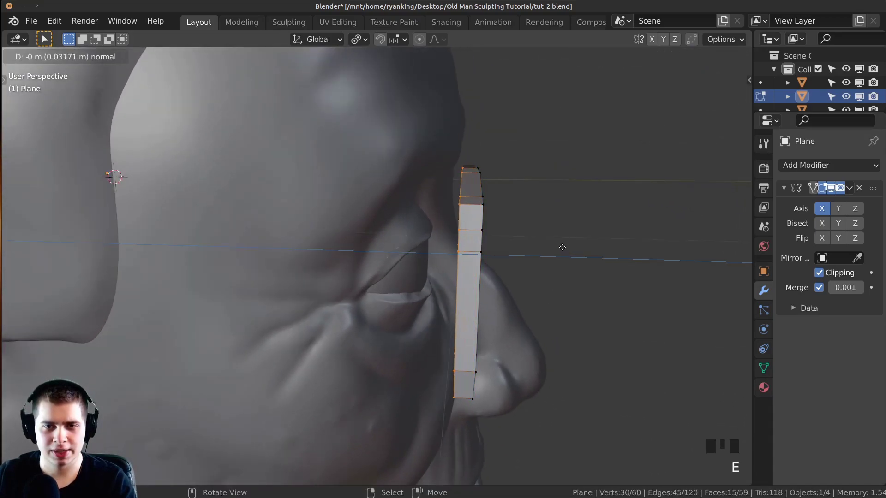
pyautogui.click(554, 249)
pyautogui.press('Tab')
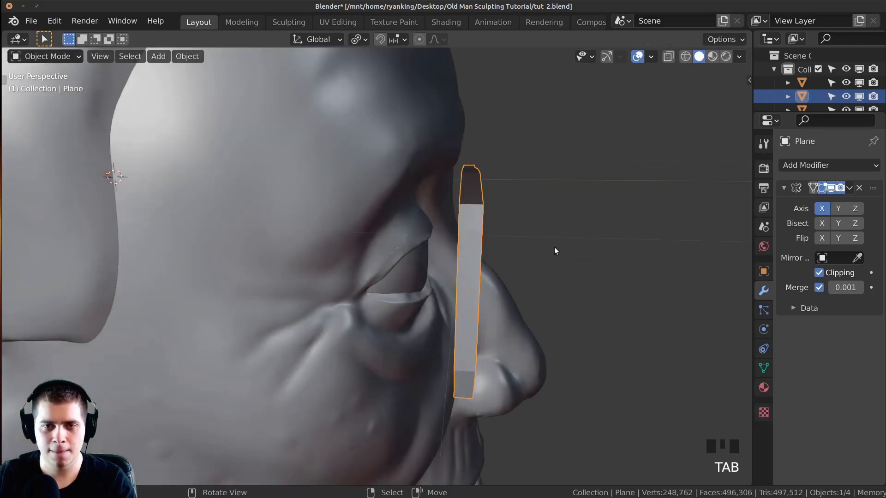
# Step: Add a level 2 Subdivision Surface modifier to the glasses frame and shade it smooth
pyautogui.moveTo(499, 320); pyautogui.dragTo(381, 312, button='middle')
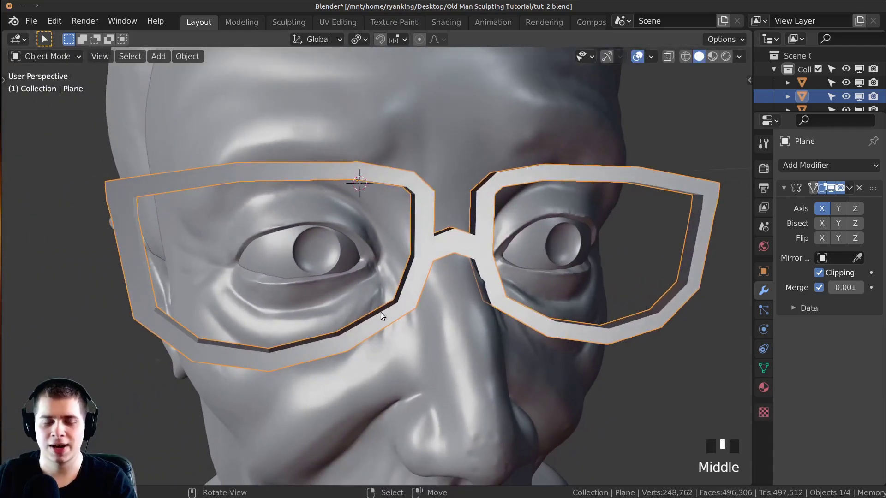
pyautogui.hotkey('ctrl', '2')
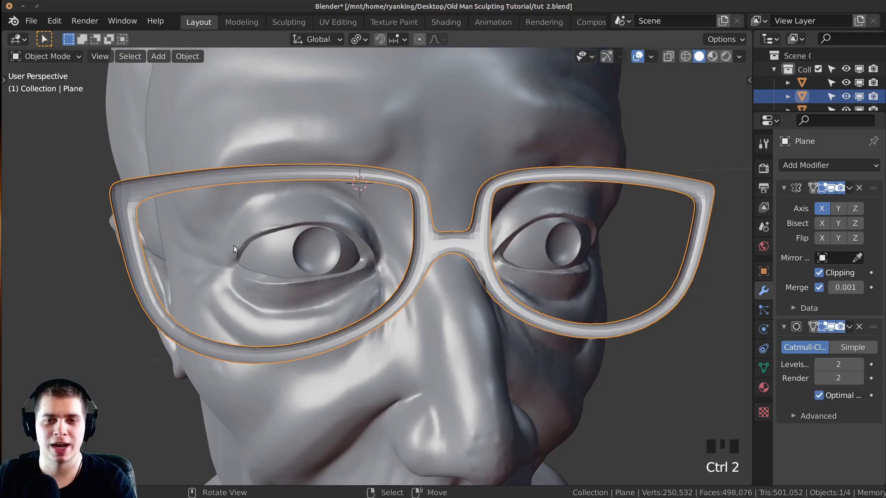
pyautogui.scroll(-4, 238, 189)
pyautogui.moveTo(473, 230); pyautogui.dragTo(454, 208, button='middle')
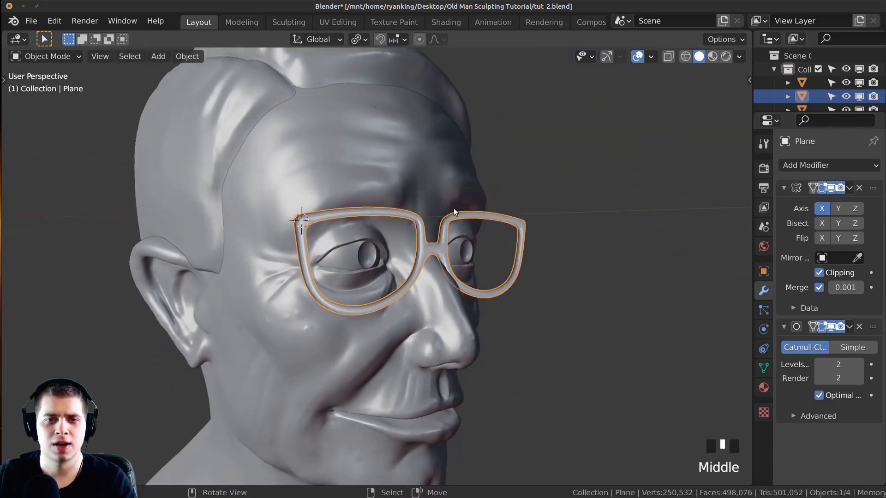
pyautogui.click(187, 57)
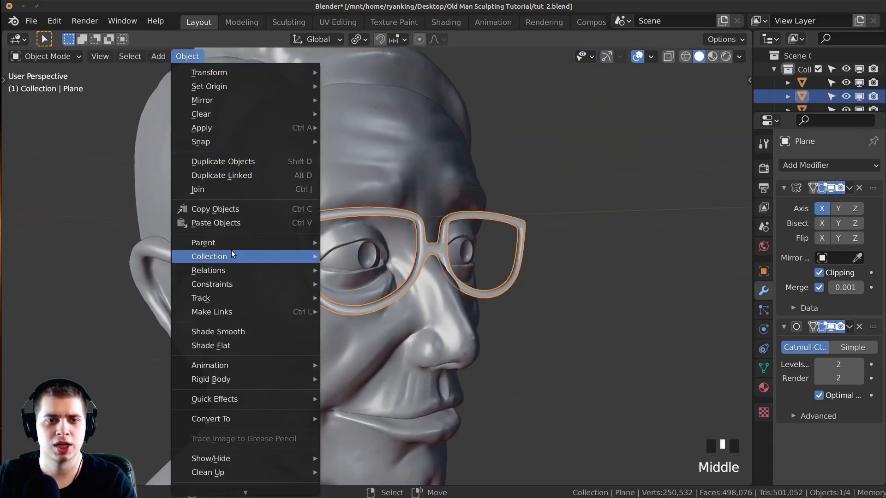
pyautogui.click(242, 331)
# Step: Examine the smoothed glasses frame around the eyes and nose bridge
pyautogui.moveTo(346, 241); pyautogui.dragTo(306, 236, button='middle')
pyautogui.scroll(4, 306, 237)
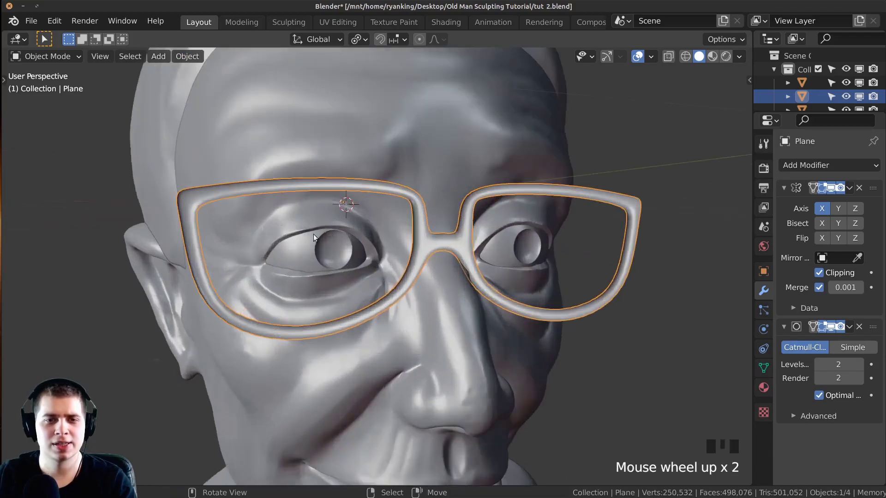
pyautogui.keyDown('shift'); pyautogui.moveTo(378, 207); pyautogui.dragTo(390, 239, button='middle'); pyautogui.keyUp('shift')
pyautogui.scroll(-2, 500, 227)
pyautogui.scroll(2, 520, 212)
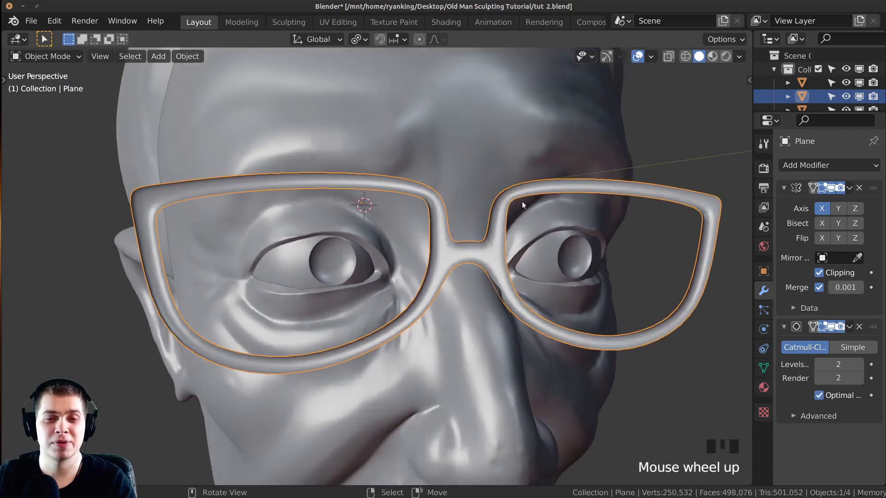
pyautogui.scroll(-3, 486, 137)
pyautogui.scroll(1, 293, 237)
pyautogui.scroll(-1, 330, 259)
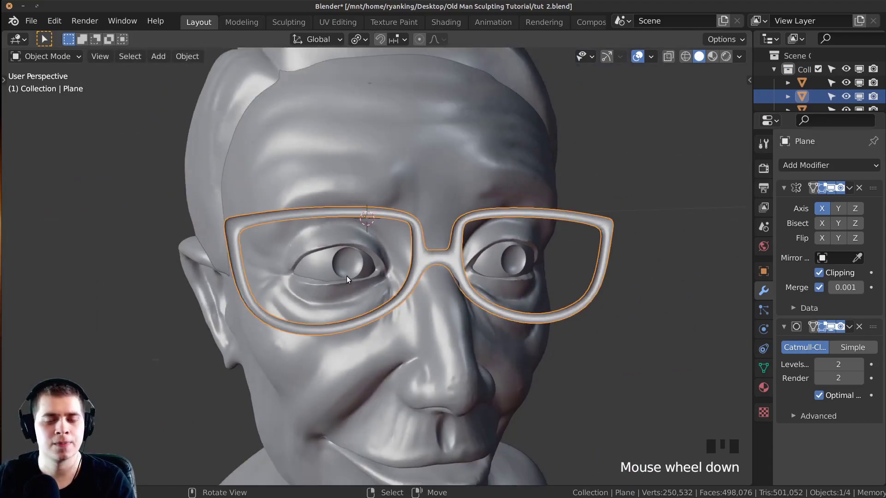
# Step: Recalculate the normals of the entire frame mesh so they face outward
pyautogui.press('Tab')
pyautogui.press('a')
pyautogui.press('a')
pyautogui.press('a')
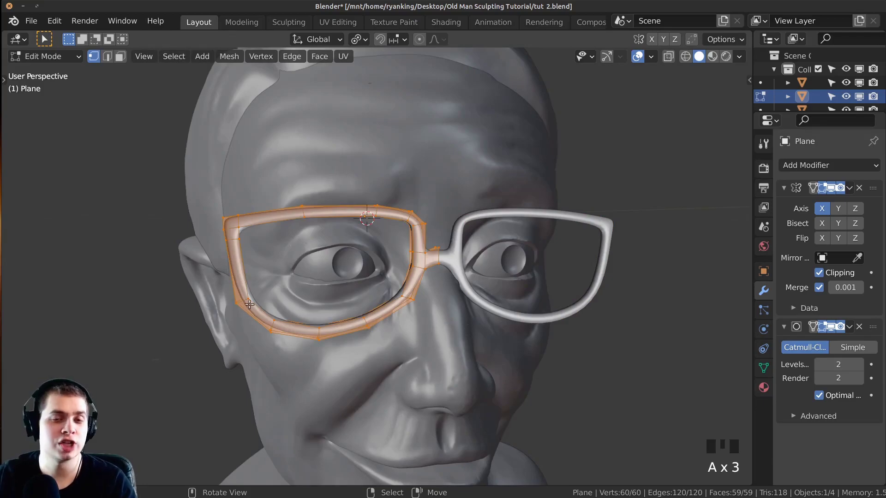
pyautogui.hotkey('shift', 'n')
pyautogui.scroll(-1, 364, 270)
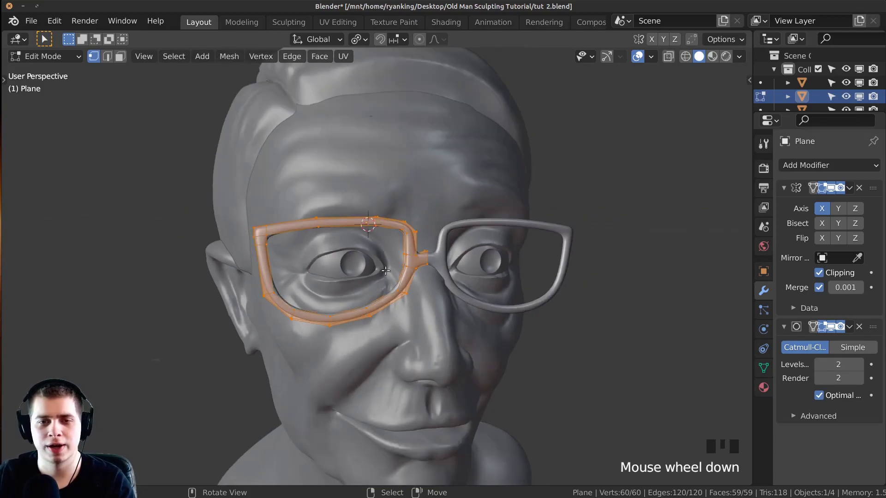
pyautogui.press('Tab')
# Step: Select all vertices of the frame's outer side in wireframe shading and move them inward toward the eye
pyautogui.moveTo(379, 266); pyautogui.dragTo(424, 249, button='middle')
pyautogui.scroll(2, 262, 260)
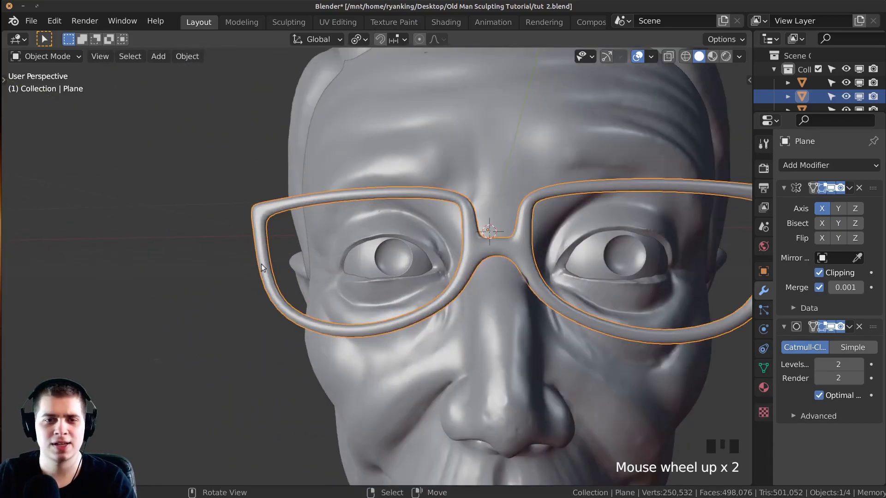
pyautogui.scroll(-2, 324, 276)
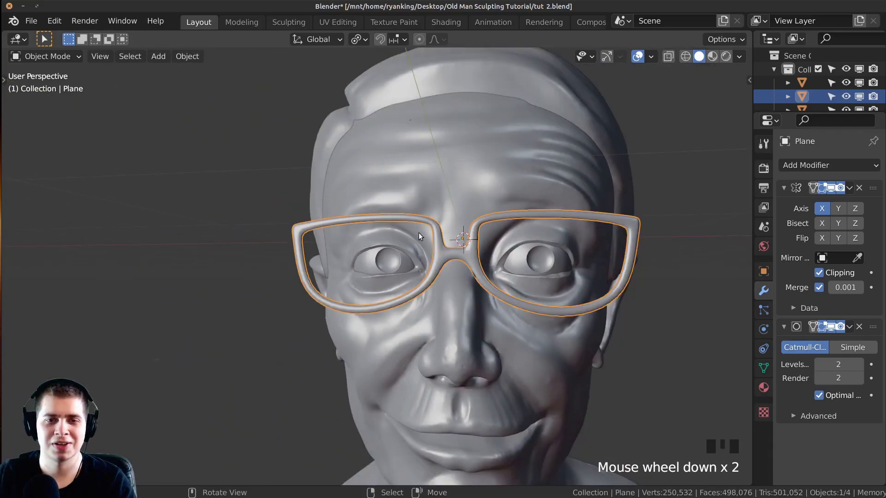
pyautogui.middleClick(368, 256)
pyautogui.press('Tab')
pyautogui.moveTo(378, 255); pyautogui.dragTo(444, 242, button='middle')
pyautogui.press('a')
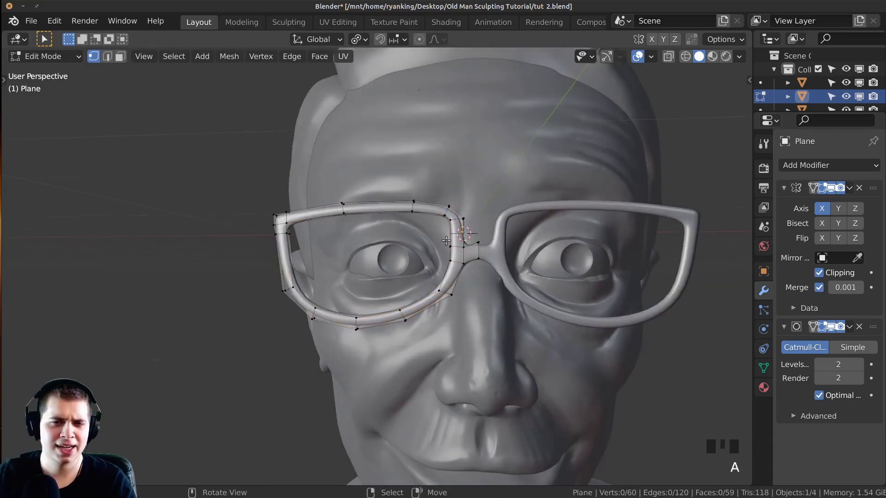
pyautogui.press('z')
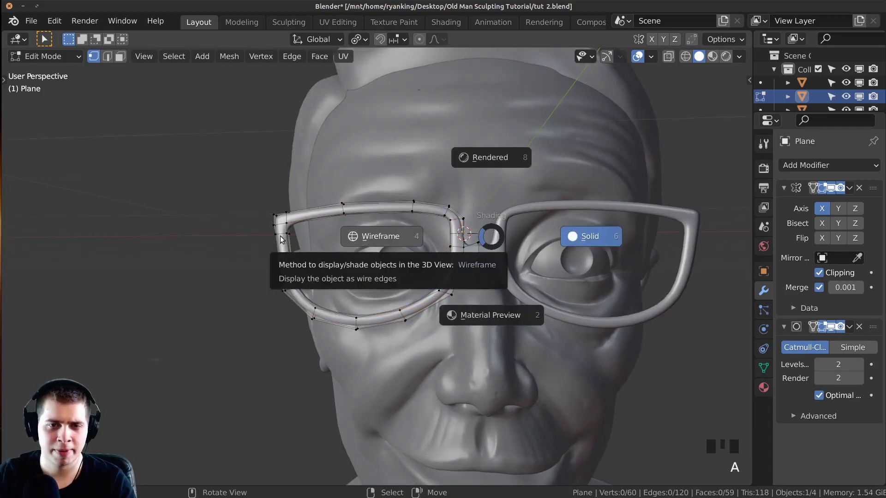
pyautogui.click(375, 238)
pyautogui.moveTo(375, 237); pyautogui.dragTo(323, 179, button='middle')
pyautogui.press('b')
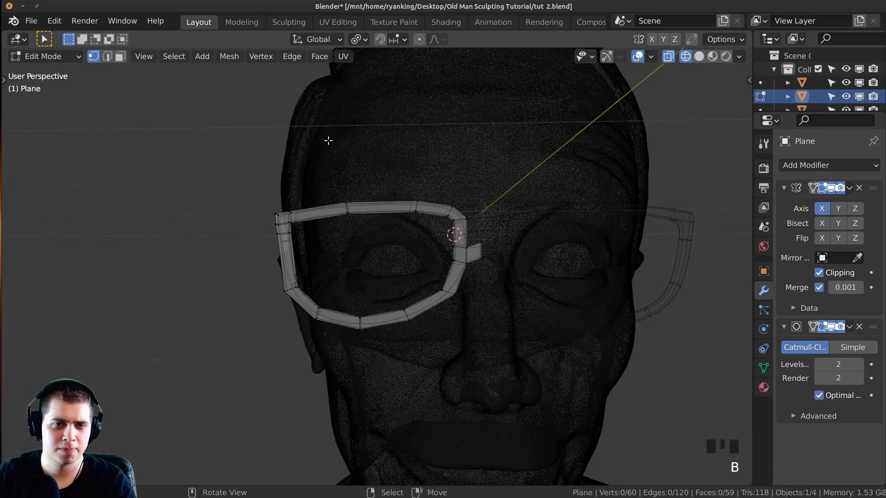
pyautogui.moveTo(325, 143); pyautogui.dragTo(193, 429)
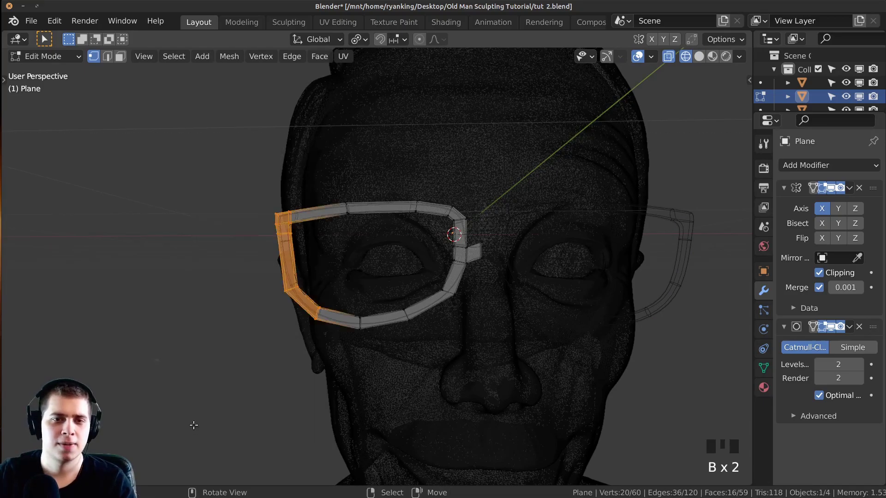
pyautogui.press('g')
pyautogui.click(350, 341)
# Step: Refine the position of the frame's outer side in solid shading
pyautogui.press('z')
pyautogui.click(408, 339)
pyautogui.moveTo(442, 337); pyautogui.dragTo(496, 328, button='middle')
pyautogui.press('g')
pyautogui.click(506, 326)
pyautogui.press('g')
# Step: Add the frame's lowest vertices to the outer-side selection and shift them all slightly outward
pyautogui.press('z')
pyautogui.press('b')
pyautogui.moveTo(333, 300); pyautogui.dragTo(377, 341)
pyautogui.press('z')
pyautogui.press('g')
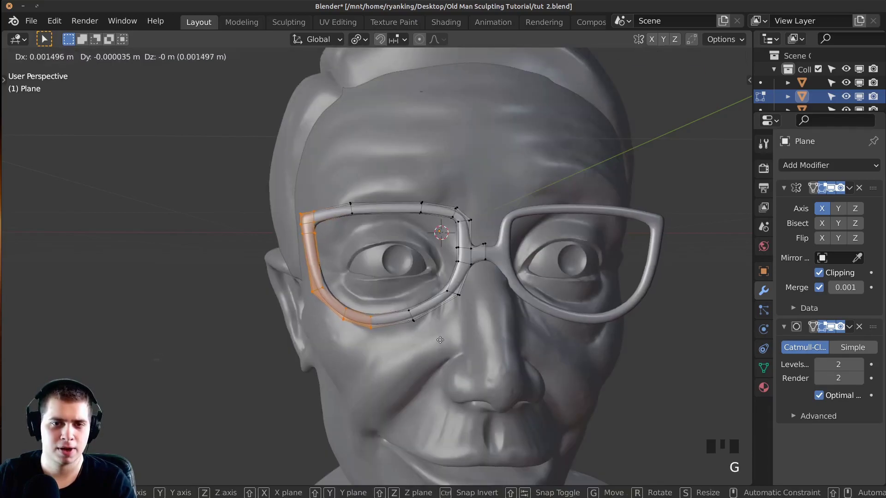
pyautogui.click(425, 340)
pyautogui.press('Tab')
pyautogui.press('Tab')
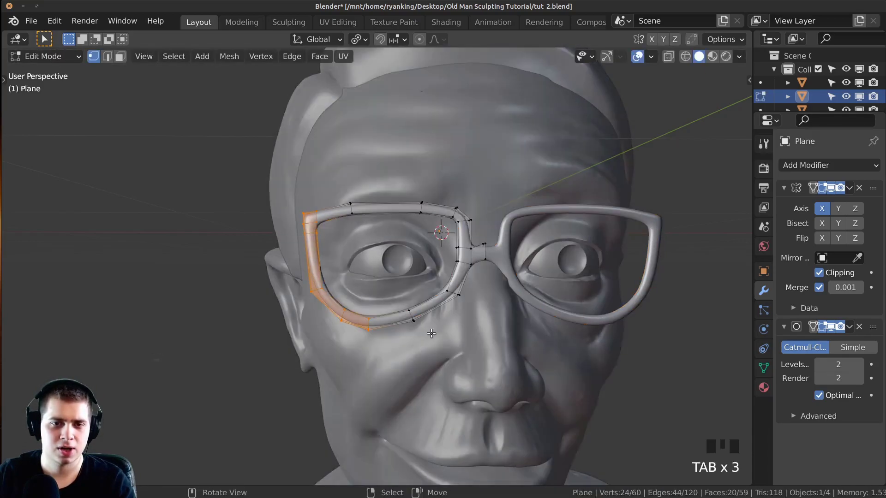
# Step: Select only the two bottom segments of the frame and raise them slightly, returning to object mode in solid shading
pyautogui.press('z')
pyautogui.press('a')
pyautogui.press('b')
pyautogui.moveTo(338, 299); pyautogui.dragTo(425, 358)
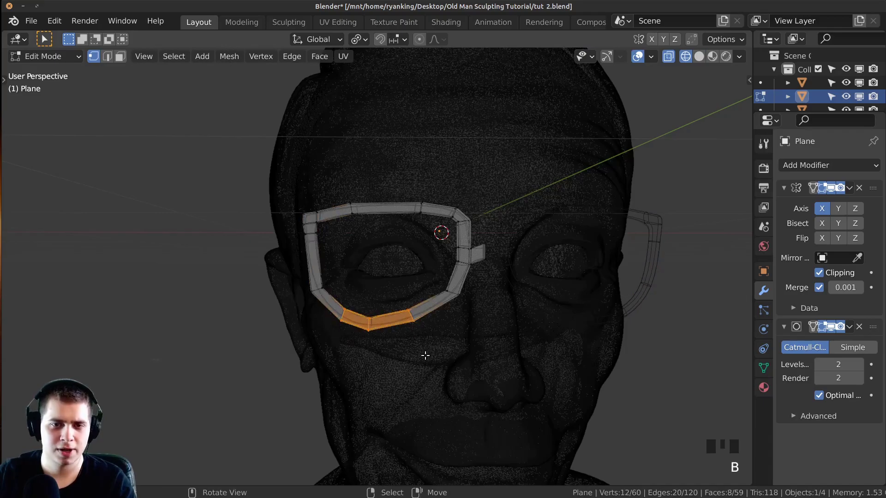
pyautogui.press('g')
pyautogui.click(420, 333)
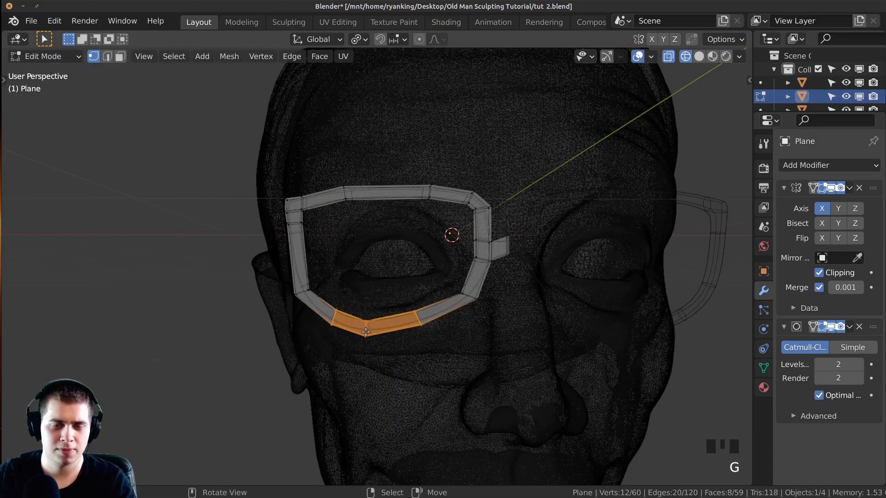
pyautogui.hotkey('shift', 'z')
pyautogui.press('Tab')
pyautogui.press('a')
# Step: Examine the frame's fit against the head from the side and from above
pyautogui.scroll(-8, 435, 324)
pyautogui.moveTo(435, 325); pyautogui.dragTo(486, 316, button='middle')
pyautogui.scroll(5, 479, 332)
pyautogui.rightClick(487, 207)
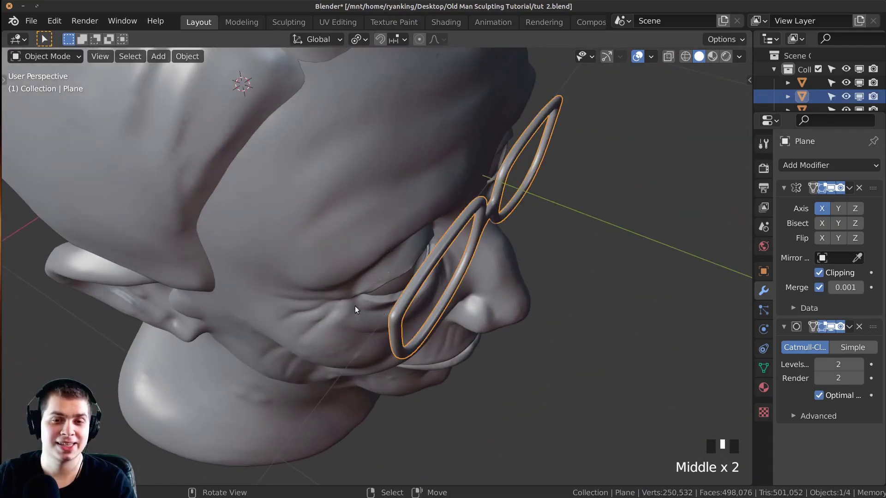
pyautogui.moveTo(392, 317); pyautogui.dragTo(411, 325, button='middle')
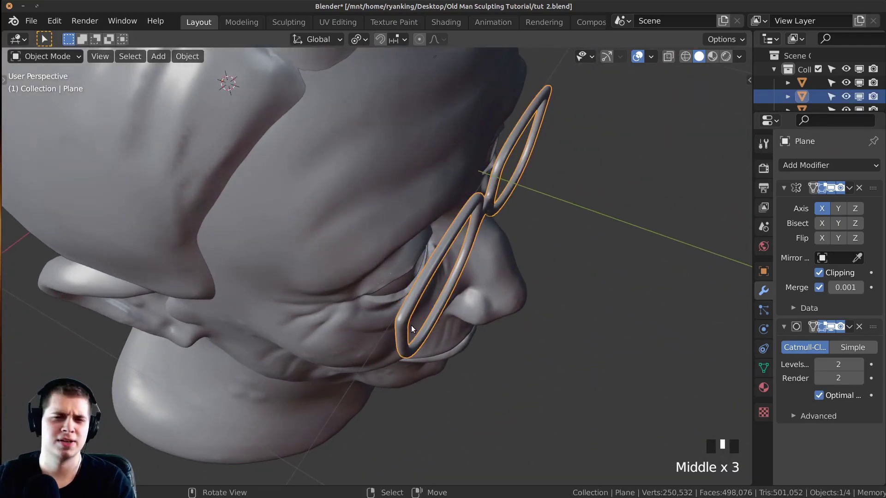
pyautogui.press('KP_7')
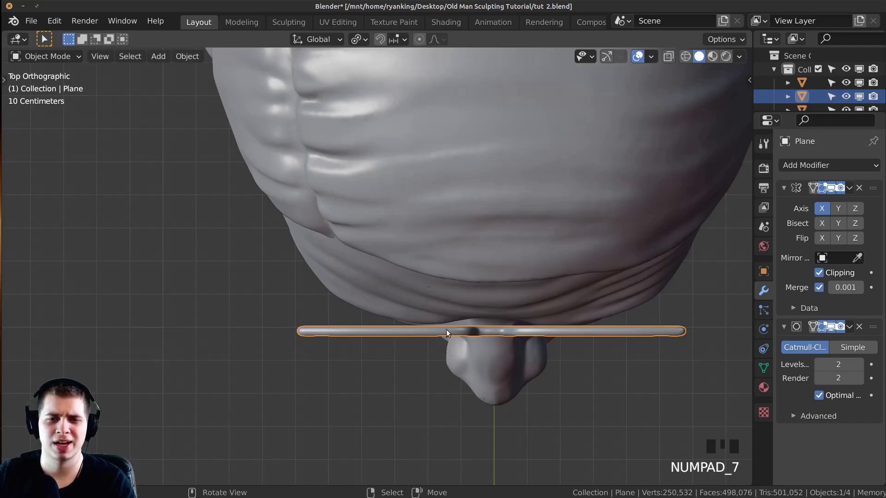
# Step: Select the outer half of the frame in wireframe from above, then rotate and shift it back to follow the face's curve
pyautogui.keyDown('shift'); pyautogui.moveTo(289, 247); pyautogui.dragTo(287, 248, button='middle'); pyautogui.keyUp('shift')
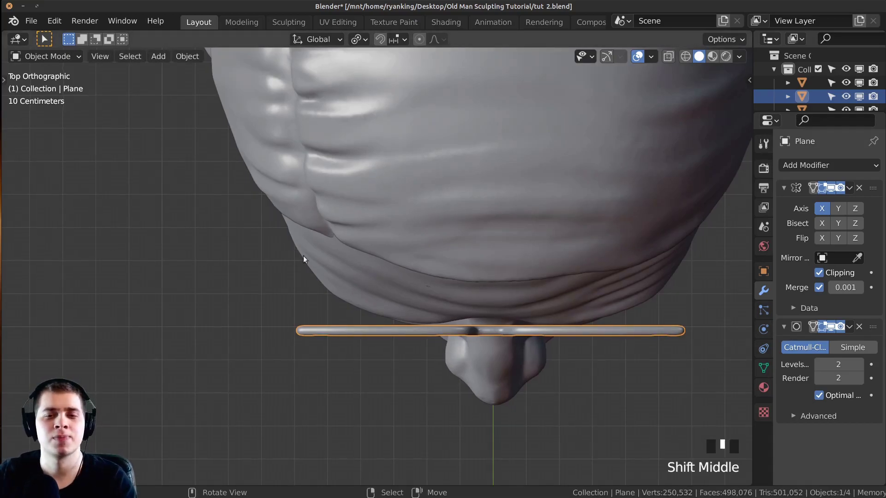
pyautogui.press('Tab')
pyautogui.press('z')
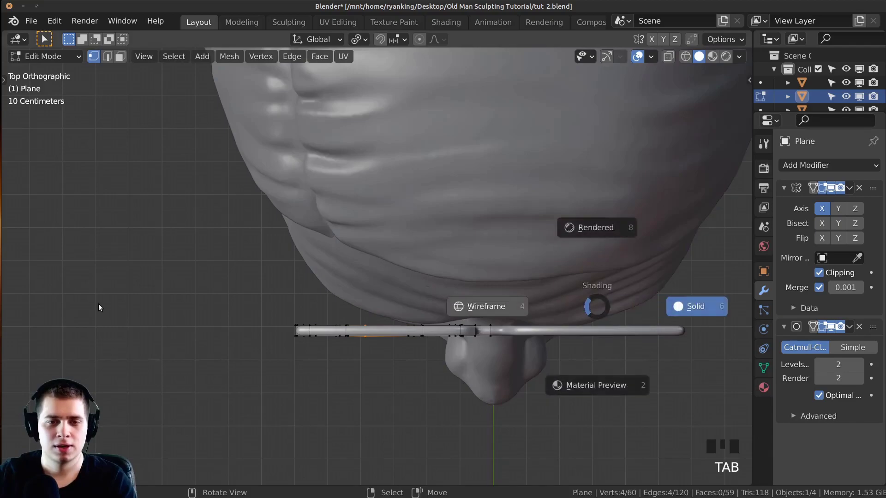
pyautogui.moveTo(392, 260); pyautogui.dragTo(218, 392)
pyautogui.press('r')
pyautogui.click(374, 413)
pyautogui.press('g')
pyautogui.click(363, 410)
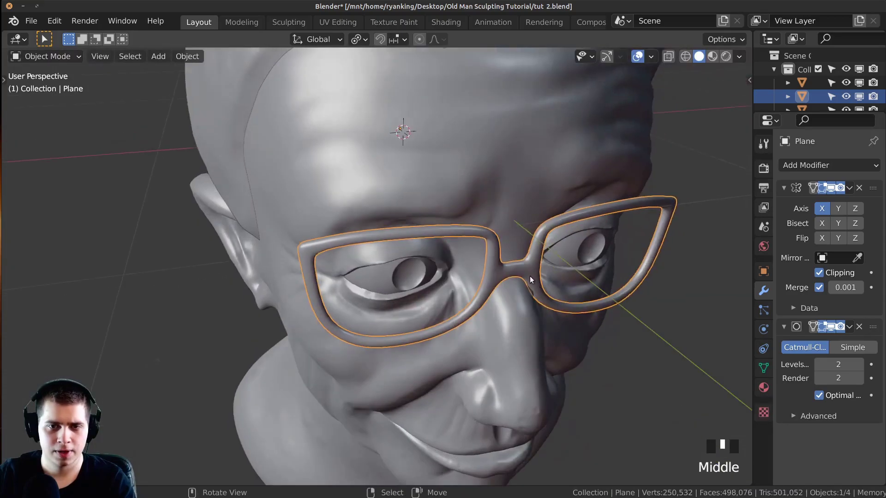
# Step: Select the back face at the frame's upper outer corner and rotate it slightly from the top view
pyautogui.moveTo(529, 280); pyautogui.dragTo(521, 241, button='middle')
pyautogui.press('Tab')
pyautogui.keyDown('shift'); pyautogui.moveTo(521, 241); pyautogui.dragTo(500, 251, button='middle'); pyautogui.keyUp('shift')
pyautogui.scroll(2, 538, 246)
pyautogui.press('3')
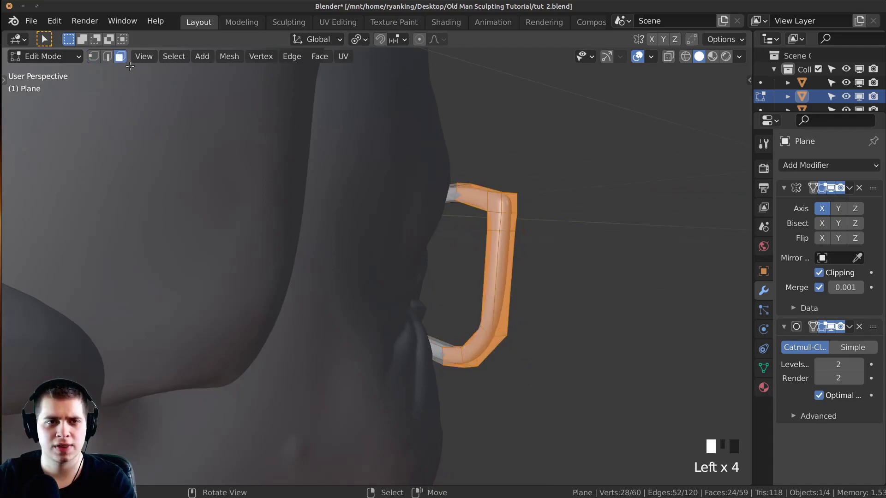
pyautogui.rightClick(497, 203)
pyautogui.moveTo(496, 203); pyautogui.dragTo(453, 248, button='middle')
pyautogui.press('KP_7')
pyautogui.scroll(4, 453, 248)
pyautogui.press('r')
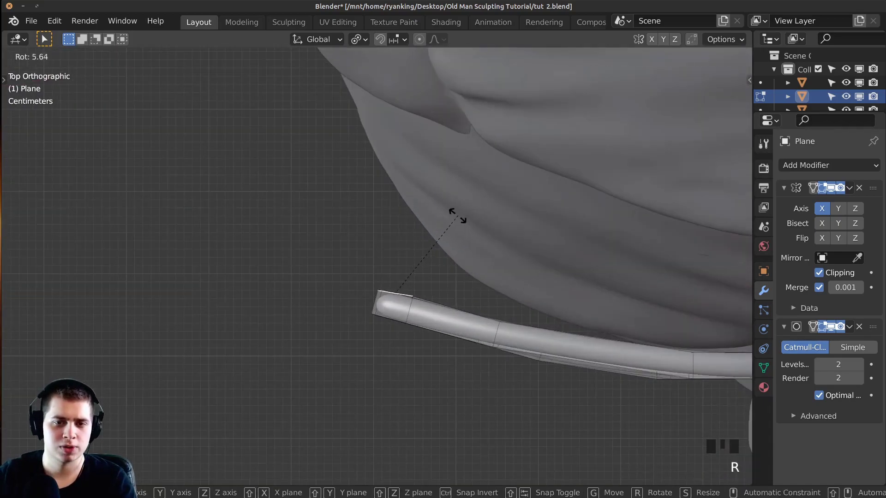
pyautogui.click(443, 204)
# Step: Extrude the selected corner face backward about 0.68 m to form the temple arm along the head
pyautogui.scroll(-6, 443, 205)
pyautogui.keyDown('shift'); pyautogui.moveTo(443, 206); pyautogui.dragTo(412, 296, button='middle'); pyautogui.keyUp('shift')
pyautogui.scroll(-2, 412, 296)
pyautogui.press('e')
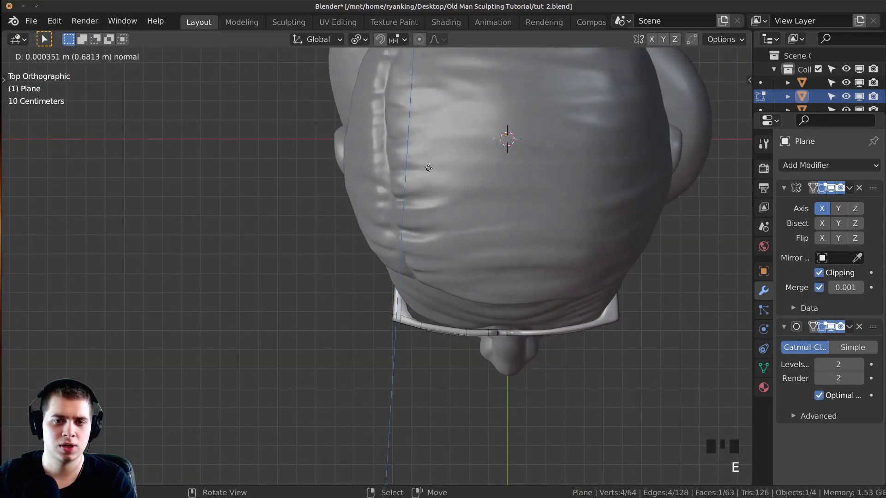
pyautogui.click(428, 168)
# Step: Move the temple arm's rear end outward and back toward the ear in wireframe, then return to solid shading
pyautogui.press('z')
pyautogui.press('z')
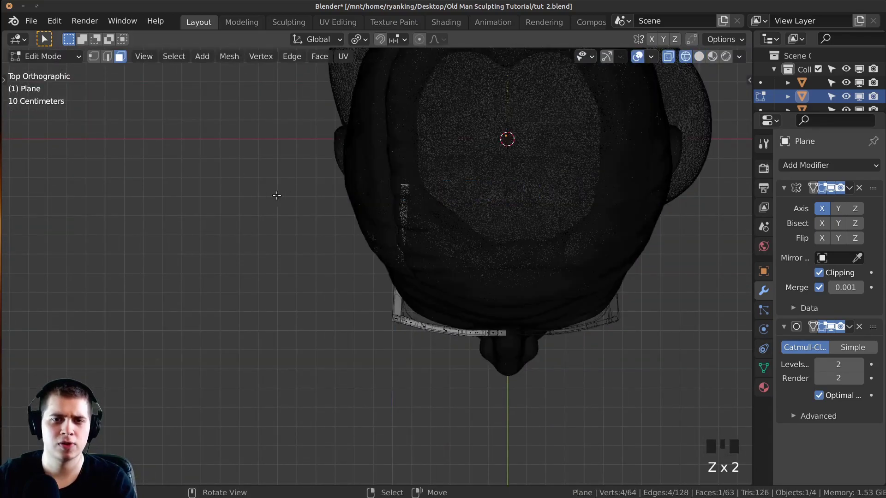
pyautogui.scroll(3, 358, 310)
pyautogui.press('g')
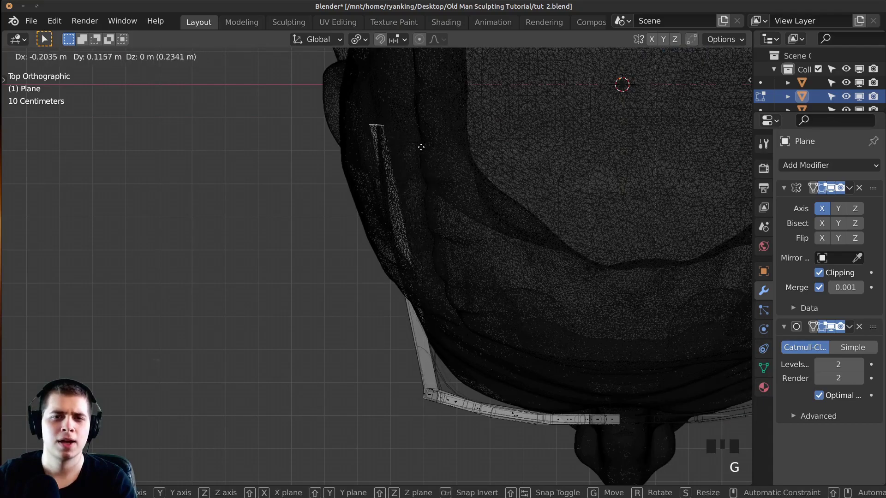
pyautogui.click(405, 109)
pyautogui.moveTo(405, 109)
pyautogui.mouseDown(button='middle')
pyautogui.moveTo(475, 209)
pyautogui.moveTo(339, 230)
pyautogui.moveTo(370, 243)
pyautogui.moveTo(426, 235)
pyautogui.moveTo(399, 226)
pyautogui.moveTo(455, 219)
pyautogui.mouseUp(button='middle')
pyautogui.press('g')
pyautogui.click(341, 242)
pyautogui.press('g')
pyautogui.click(423, 242)
pyautogui.press('z')
# Step: Select the entire glasses mesh and reposition it to sit better on the nose and in front of the eyes
pyautogui.keyDown('shift'); pyautogui.moveTo(395, 211); pyautogui.dragTo(414, 249, button='middle'); pyautogui.keyUp('shift')
pyautogui.moveTo(498, 224); pyautogui.dragTo(406, 222, button='middle')
pyautogui.moveTo(286, 222); pyautogui.dragTo(376, 223, button='middle')
pyautogui.moveTo(439, 268); pyautogui.dragTo(512, 132, button='middle')
pyautogui.scroll(2, 438, 263)
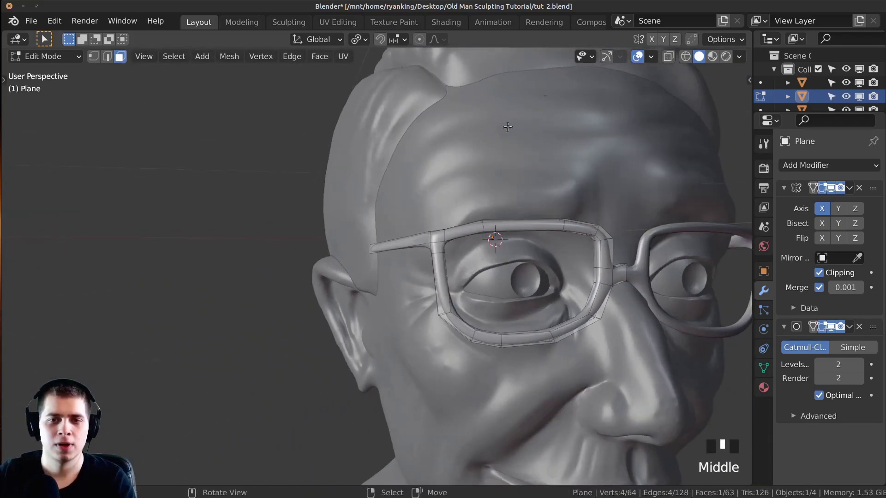
pyautogui.moveTo(489, 268); pyautogui.dragTo(494, 264, button='middle')
pyautogui.press('a')
pyautogui.press('g')
pyautogui.moveTo(471, 319); pyautogui.dragTo(501, 219, button='middle')
pyautogui.click(466, 323)
pyautogui.press('g')
pyautogui.click(469, 332)
pyautogui.scroll(-2, 480, 326)
pyautogui.press('g')
pyautogui.click(498, 304)
pyautogui.press('Tab')
pyautogui.press('Tab')
# Step: Add two loop cuts to the temple arm, sliding one toward the rear end and the other close to the front corner
pyautogui.scroll(-1, 487, 275)
pyautogui.scroll(4, 591, 255)
pyautogui.hotkey('ctrl', 'r')
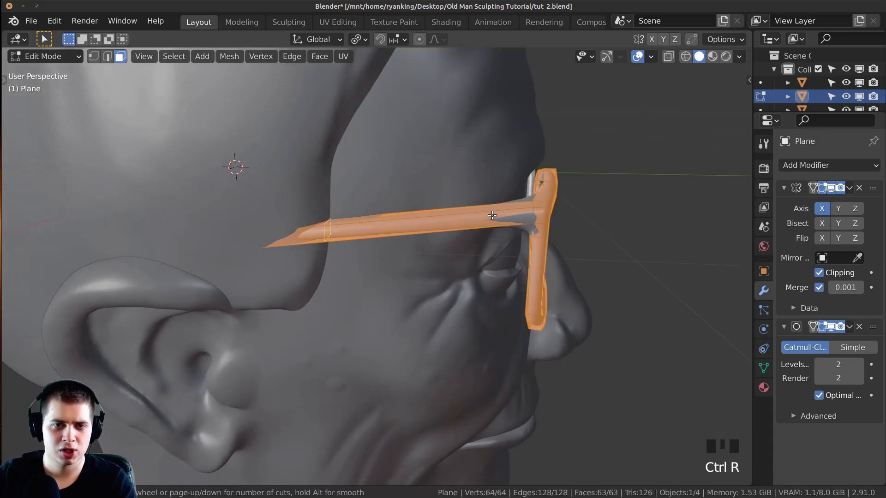
pyautogui.click(492, 212)
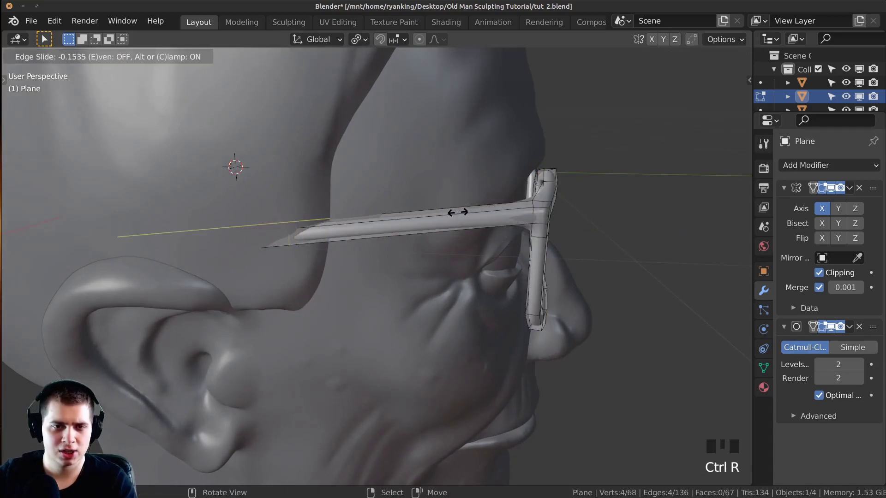
pyautogui.click(412, 215)
pyautogui.keyDown('shift'); pyautogui.moveTo(412, 215); pyautogui.dragTo(391, 270, button='middle'); pyautogui.keyUp('shift')
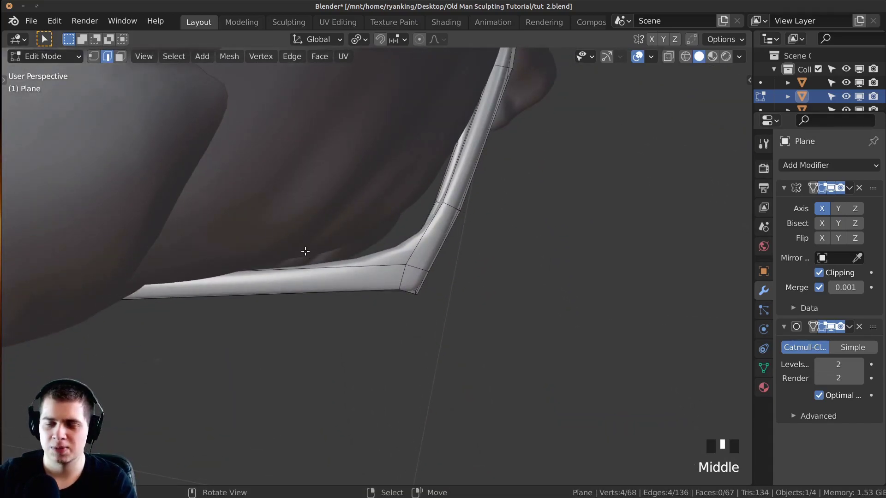
pyautogui.hotkey('ctrl', 'r')
pyautogui.click(238, 277)
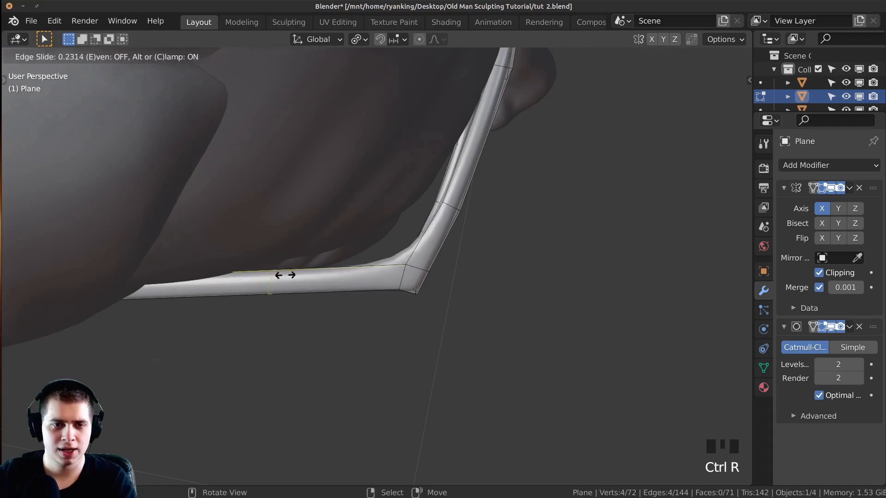
pyautogui.click(401, 268)
pyautogui.press('Tab')
# Step: Save the file, nudge the glasses object slightly on the face, deselect it and save again
pyautogui.scroll(-3, 429, 301)
pyautogui.moveTo(429, 300); pyautogui.dragTo(353, 322, button='middle')
pyautogui.scroll(-3, 442, 329)
pyautogui.hotkey('ctrl', 's')
pyautogui.scroll(3, 406, 258)
pyautogui.click(414, 245)
pyautogui.press('g')
pyautogui.click(414, 251)
pyautogui.scroll(-2, 414, 251)
pyautogui.press('g')
pyautogui.click(415, 254)
pyautogui.moveTo(414, 254); pyautogui.dragTo(382, 318, button='middle')
pyautogui.press('a')
pyautogui.hotkey('ctrl', 's')
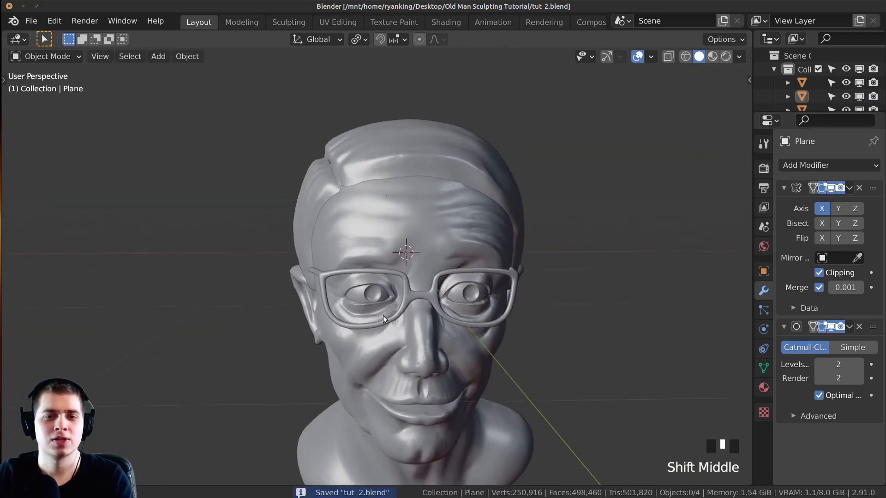
# Step: Hide the glasses object to expose the brow area of the head
pyautogui.scroll(2, 304, 280)
pyautogui.rightClick(303, 280)
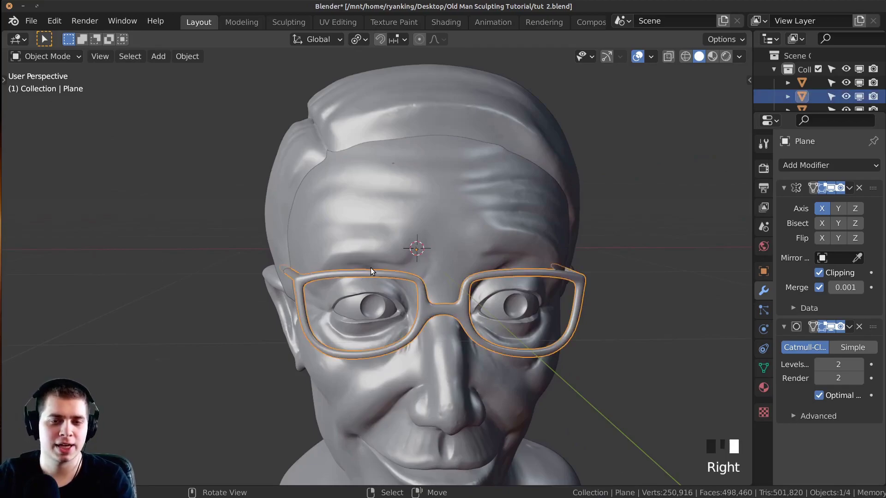
pyautogui.press('h')
pyautogui.moveTo(394, 265); pyautogui.dragTo(423, 226, button='middle')
pyautogui.scroll(1, 384, 225)
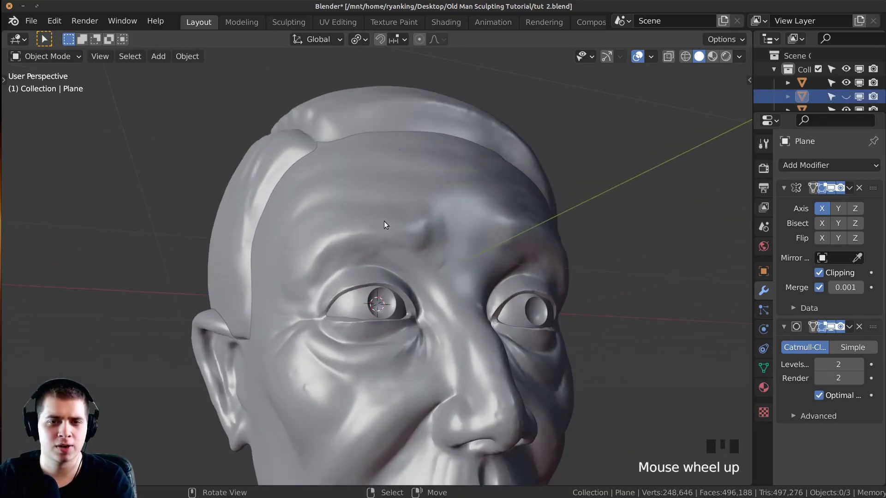
pyautogui.moveTo(315, 268); pyautogui.dragTo(394, 286, button='middle')
pyautogui.scroll(-3, 393, 282)
# Step: Reset the 3D cursor to the world origin and add a plane mesh there
pyautogui.hotkey('shift', 'c')
pyautogui.moveTo(412, 147); pyautogui.dragTo(380, 233, button='middle')
pyautogui.hotkey('shift', 'a')
pyautogui.moveTo(371, 161)
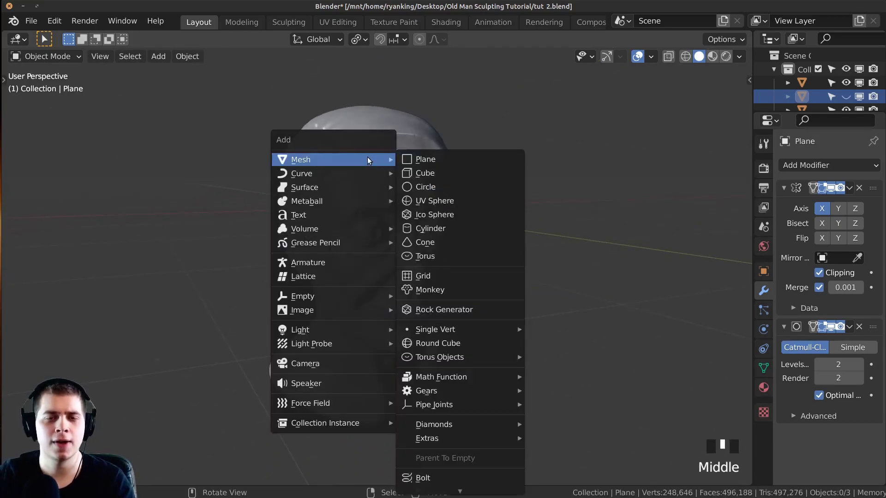
pyautogui.click(422, 159)
# Step: Move the plane's geometry out in front of the face in edit mode and scale it down to a small patch
pyautogui.moveTo(419, 159); pyautogui.dragTo(438, 249, button='middle')
pyautogui.press('Tab')
pyautogui.press('g')
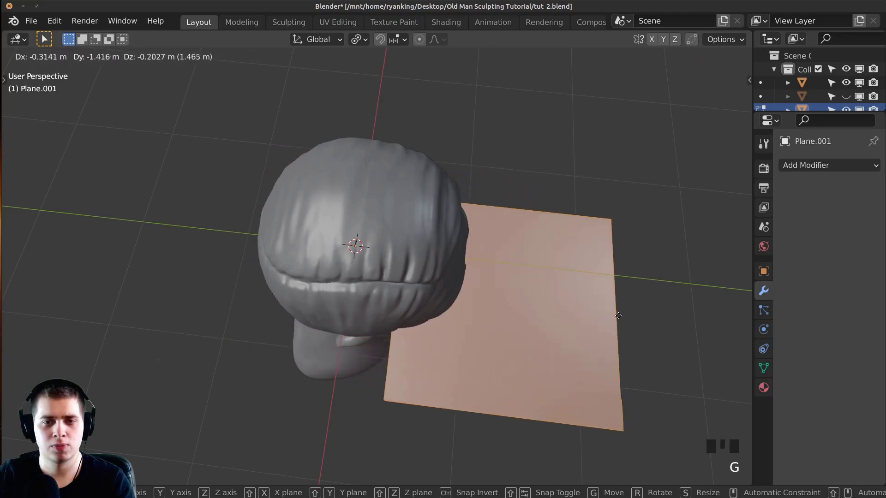
pyautogui.click(670, 342)
pyautogui.press('s')
pyautogui.click(551, 341)
# Step: Rotate the small plane upright and place it in front of the forehead above the eye
pyautogui.moveTo(559, 317); pyautogui.dragTo(575, 185, button='middle')
pyautogui.press('r')
pyautogui.click(609, 249)
pyautogui.press('r')
pyautogui.press('r')
pyautogui.rightClick(599, 257)
pyautogui.press('g')
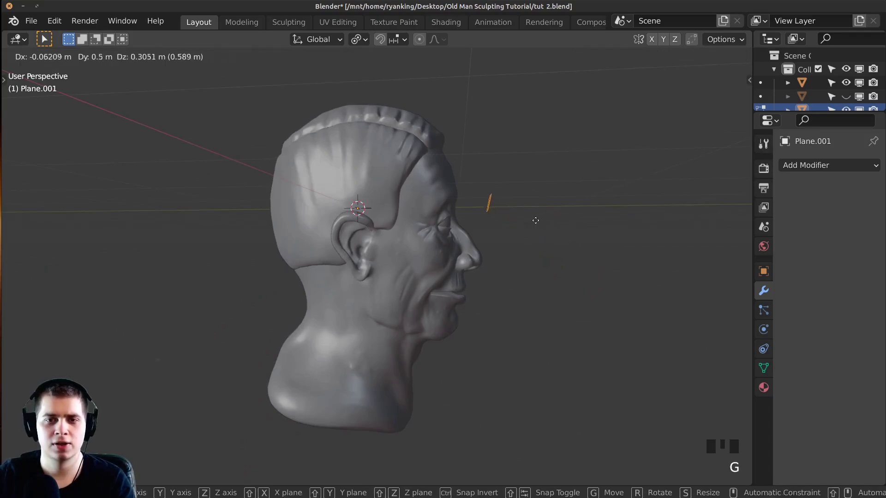
pyautogui.click(512, 216)
pyautogui.moveTo(498, 215); pyautogui.dragTo(418, 196, button='middle')
pyautogui.scroll(5, 419, 194)
pyautogui.keyDown('shift'); pyautogui.moveTo(420, 189); pyautogui.dragTo(447, 234, button='middle'); pyautogui.keyUp('shift')
pyautogui.scroll(-2, 481, 215)
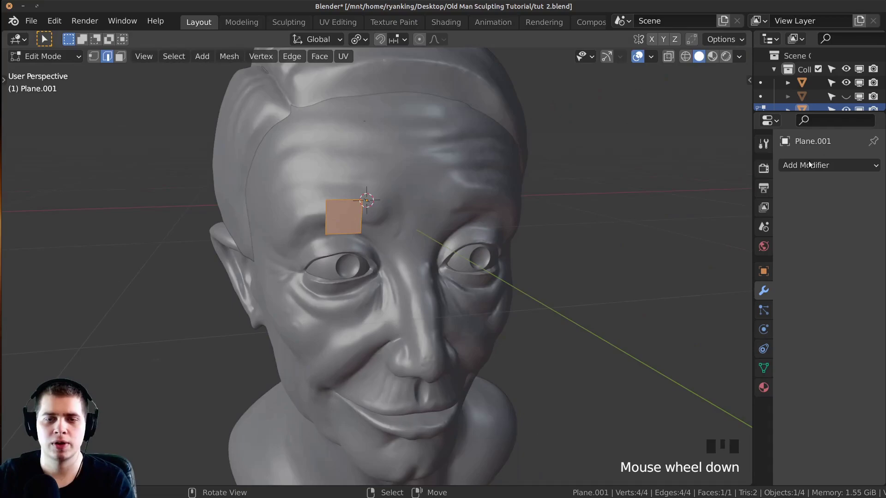
# Step: Add a Shrinkwrap modifier to the plane with the head Icosphere as its target
pyautogui.click(822, 164)
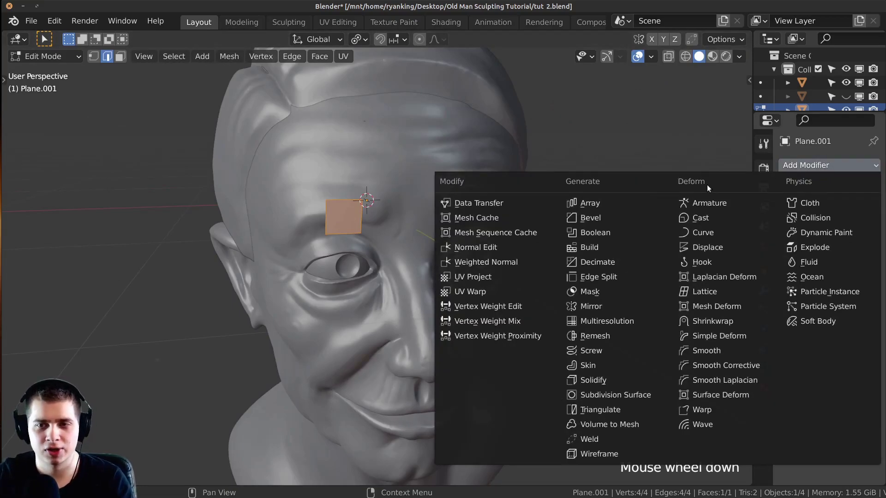
pyautogui.click(713, 320)
pyautogui.moveTo(554, 273); pyautogui.dragTo(448, 287, button='middle')
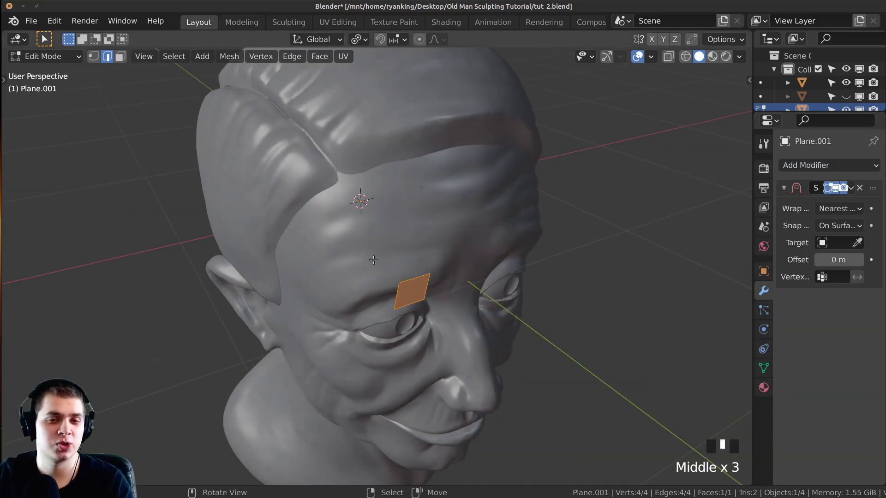
pyautogui.click(857, 243)
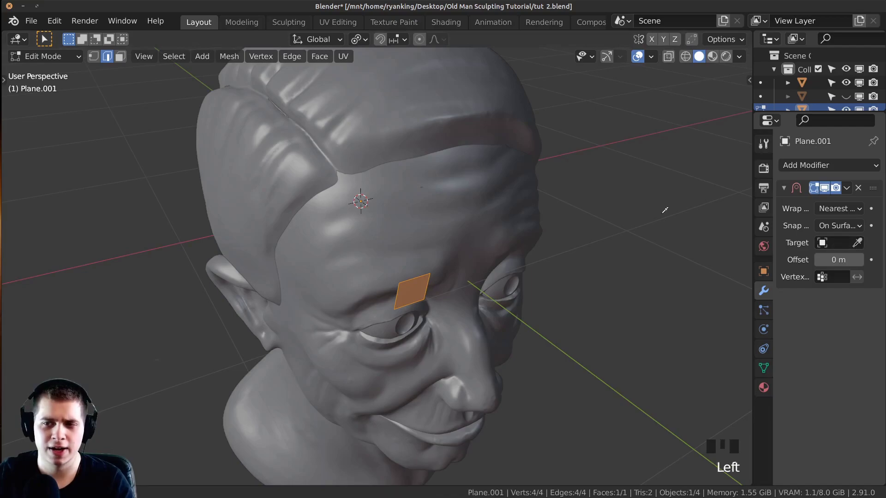
pyautogui.click(503, 206)
# Step: Move the wrapped plane across the forehead above the eye and scale it down slightly
pyautogui.moveTo(504, 206); pyautogui.dragTo(472, 225, button='middle')
pyautogui.scroll(3, 526, 231)
pyautogui.scroll(-3, 451, 134)
pyautogui.scroll(2, 473, 225)
pyautogui.press('g')
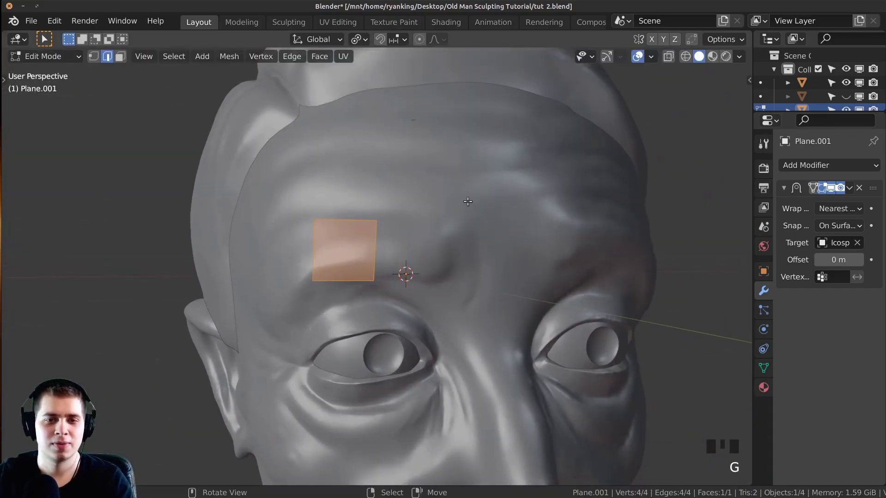
pyautogui.click(420, 188)
pyautogui.press('s')
pyautogui.click(384, 202)
# Step: Rotate the plane freely to tilt it along the slope of the brow
pyautogui.press('r')
pyautogui.press('r')
pyautogui.click(372, 197)
pyautogui.press('r')
pyautogui.press('r')
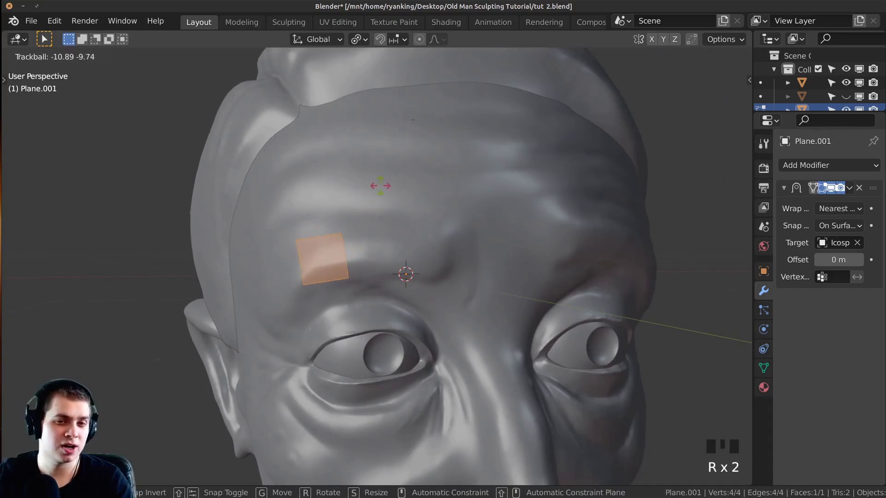
pyautogui.click(371, 187)
pyautogui.press('r')
pyautogui.click(357, 179)
# Step: Move the plane down onto the outer end of the brow ridge as the start of the eyebrow
pyautogui.press('g')
pyautogui.click(344, 189)
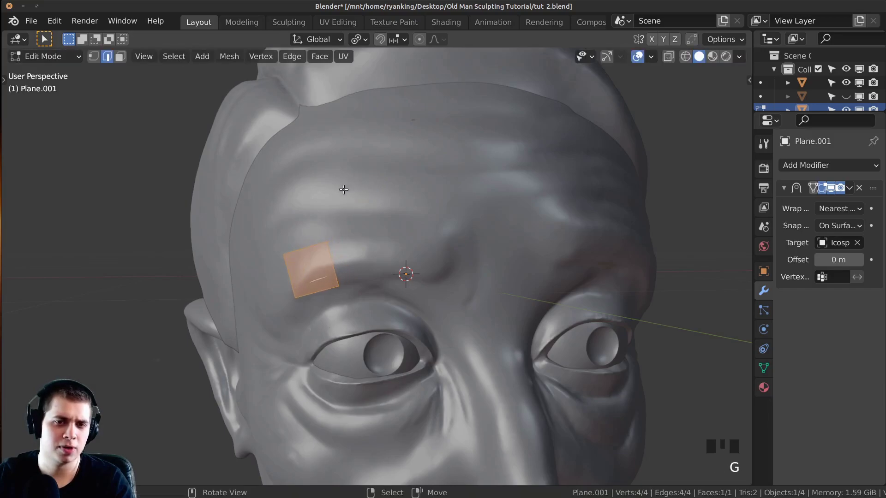
pyautogui.moveTo(344, 190); pyautogui.dragTo(354, 189, button='middle')
pyautogui.press('g')
pyautogui.click(346, 195)
pyautogui.press('g')
pyautogui.click(323, 192)
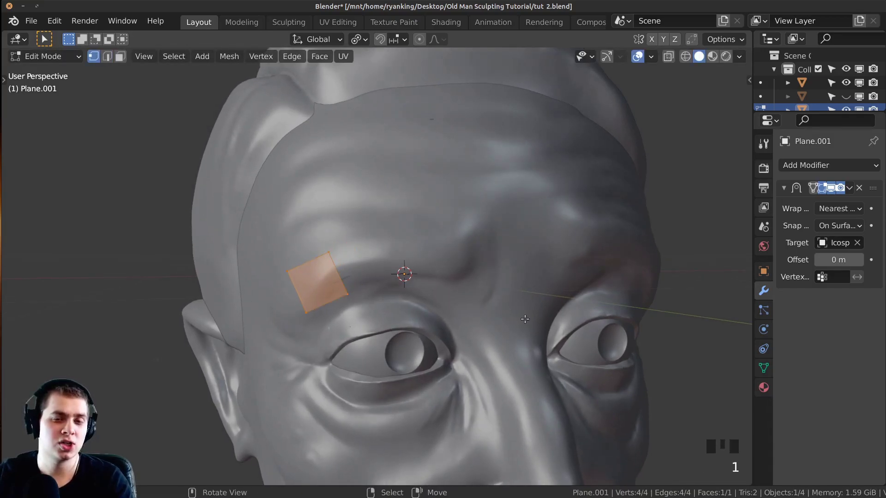
# Step: Extrude the plane's inner edge along the brow and rotate the new edge to follow its curve
pyautogui.keyDown('shift'); pyautogui.click(339, 266); pyautogui.keyUp('shift')
pyautogui.moveTo(339, 265); pyautogui.dragTo(388, 212, button='middle')
pyautogui.press('e')
pyautogui.click(439, 191)
pyautogui.press('r')
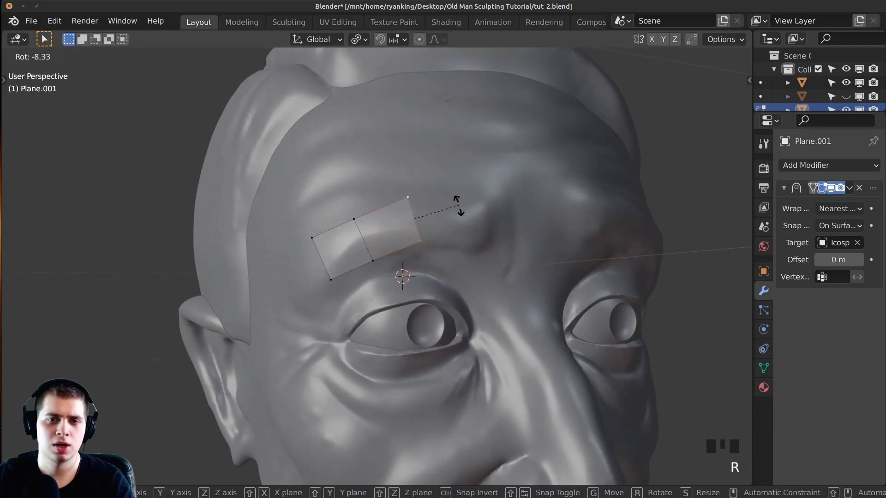
pyautogui.click(460, 224)
# Step: Extrude a further eyebrow segment toward the nose, then reposition and scale its inner edge
pyautogui.press('e')
pyautogui.click(543, 253)
pyautogui.moveTo(543, 253); pyautogui.dragTo(521, 211, button='middle')
pyautogui.press('g')
pyautogui.click(433, 230)
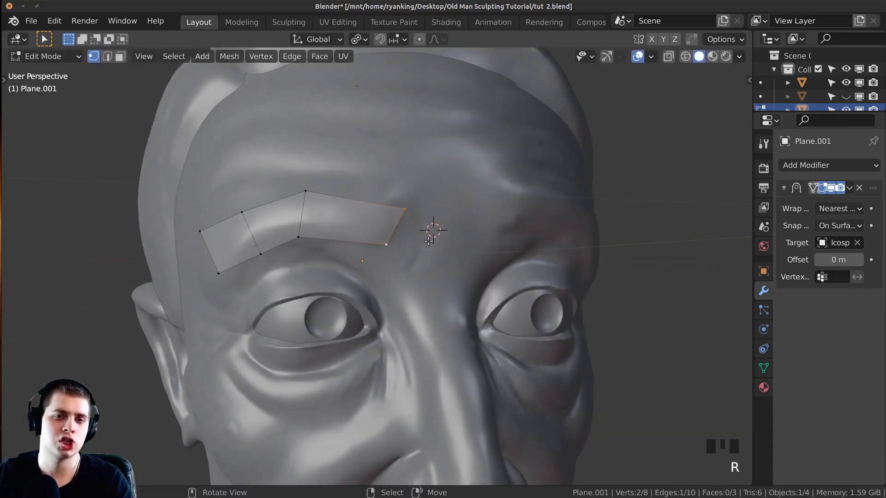
pyautogui.press('s')
pyautogui.click(427, 242)
# Step: Examine how the eyebrow strip wraps onto the forehead in object and edit mode from several angles
pyautogui.press('Tab')
pyautogui.moveTo(392, 244); pyautogui.dragTo(416, 230, button='middle')
pyautogui.moveTo(362, 233); pyautogui.dragTo(410, 232, button='middle')
pyautogui.press('Tab')
pyautogui.press('Tab')
pyautogui.press('a')
pyautogui.press('Tab')
pyautogui.moveTo(461, 247); pyautogui.dragTo(429, 229, button='middle')
pyautogui.press('Tab')
pyautogui.scroll(1, 425, 246)
pyautogui.moveTo(304, 227); pyautogui.dragTo(323, 236, button='middle')
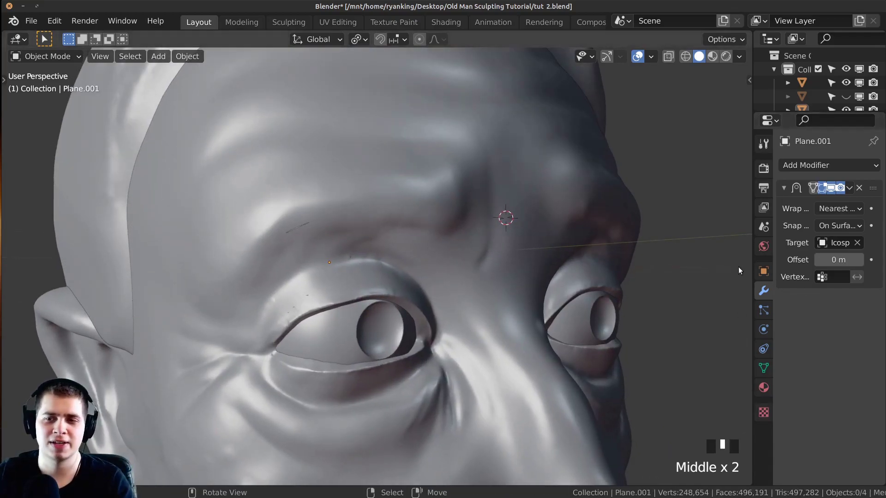
# Step: Set the eyebrow strip's Shrinkwrap offset to 0.003 m so the strip sits just above the forehead surface
pyautogui.moveTo(752, 268); pyautogui.dragTo(722, 267)
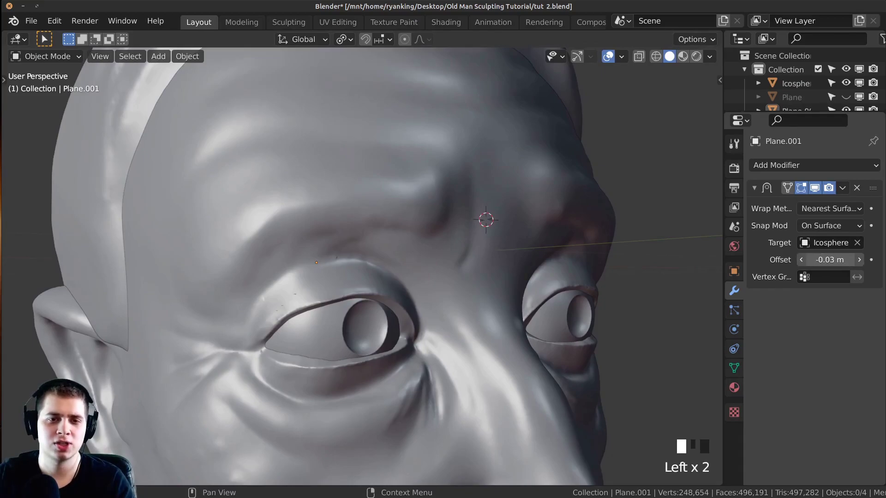
pyautogui.moveTo(829, 260)
pyautogui.mouseDown()
pyautogui.moveTo(844, 260)
pyautogui.moveTo(823, 259)
pyautogui.mouseUp()
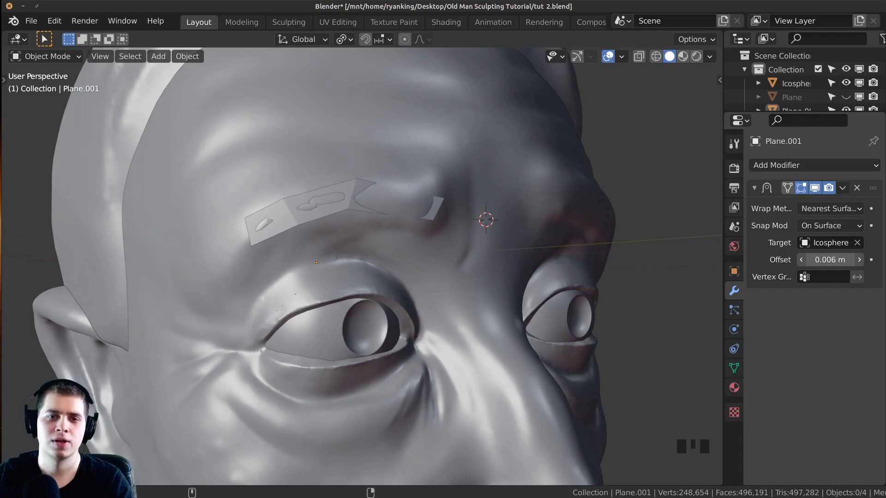
pyautogui.moveTo(647, 262); pyautogui.dragTo(491, 228, button='middle')
pyautogui.scroll(2, 338, 247)
pyautogui.rightClick(311, 234)
pyautogui.scroll(1, 491, 227)
pyautogui.moveTo(383, 233); pyautogui.dragTo(485, 235, button='middle')
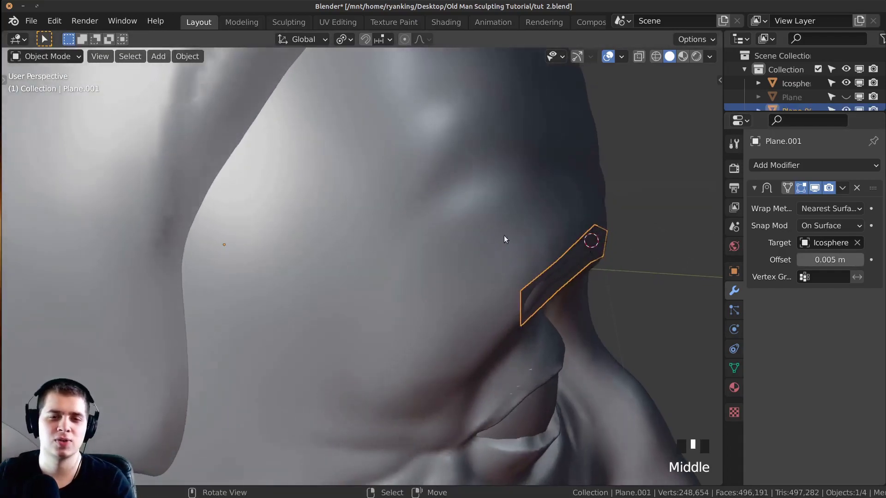
pyautogui.moveTo(664, 277); pyautogui.dragTo(508, 240, button='middle')
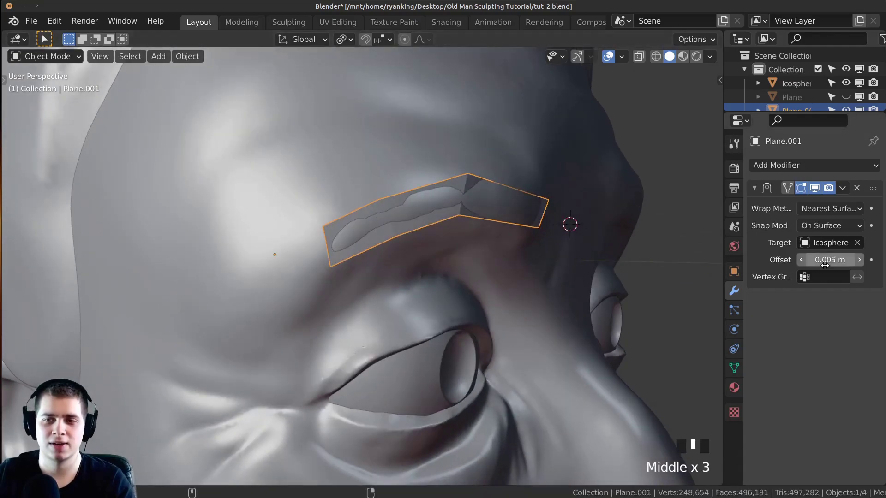
pyautogui.keyDown('shift'); pyautogui.moveTo(829, 260); pyautogui.dragTo(821, 260); pyautogui.keyUp('shift')
pyautogui.moveTo(530, 263); pyautogui.dragTo(546, 269, button='middle')
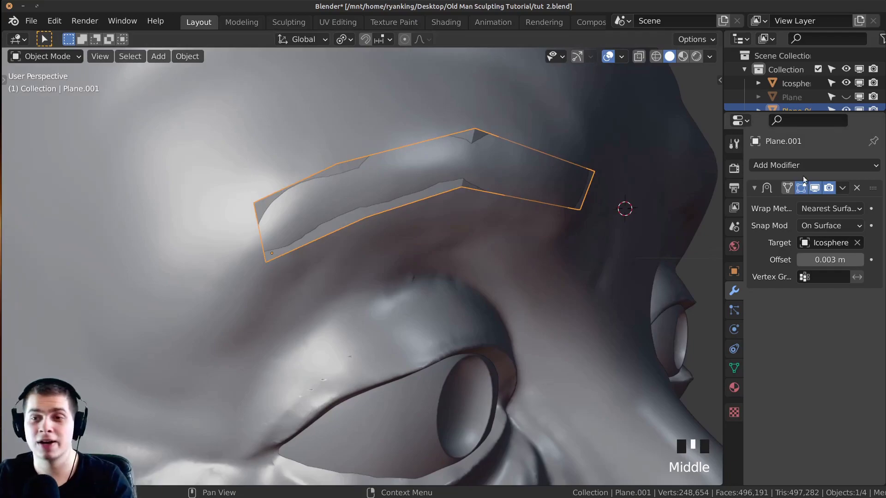
# Step: Add a Solidify modifier to the eyebrow strip and widen the modifier settings area
pyautogui.click(794, 165)
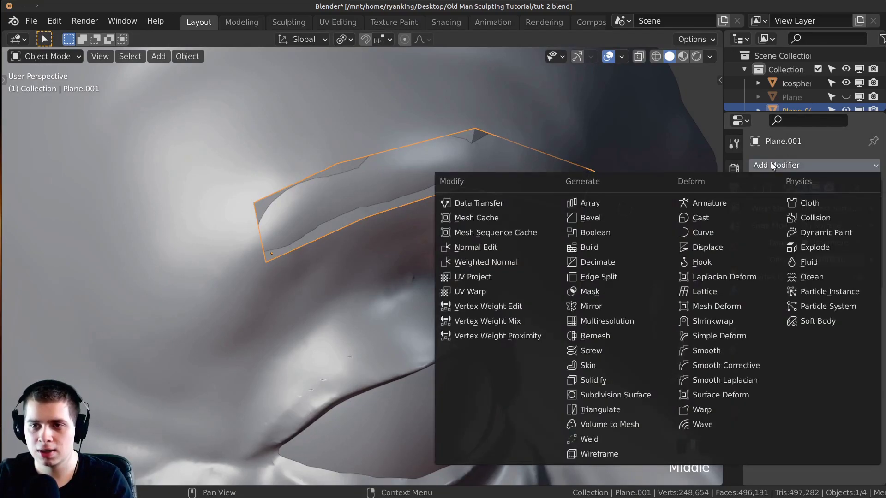
pyautogui.click(584, 381)
pyautogui.scroll(-2, 551, 338)
pyautogui.moveTo(551, 337); pyautogui.dragTo(764, 407, button='middle')
pyautogui.scroll(-3, 804, 374)
pyautogui.moveTo(724, 318); pyautogui.dragTo(681, 318)
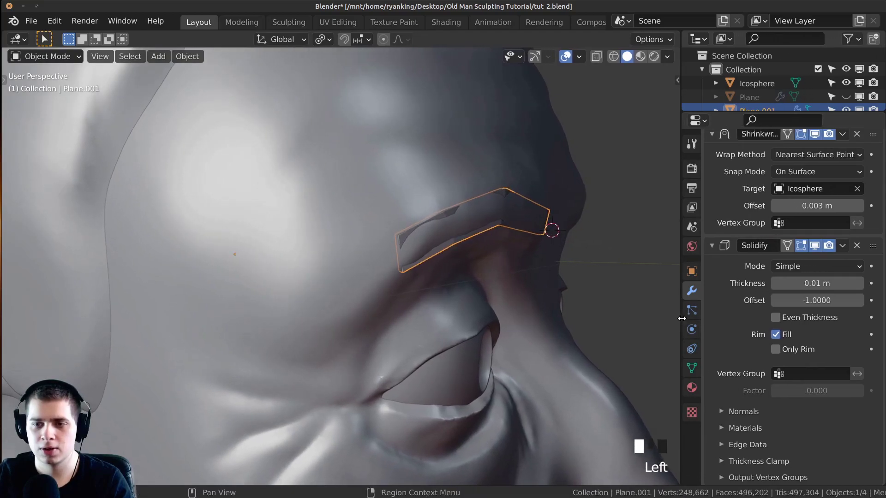
# Step: Set the Solidify thickness to -0.019 m so the eyebrow thickens outward from the forehead
pyautogui.moveTo(816, 284); pyautogui.dragTo(789, 283)
pyautogui.click(817, 284)
pyautogui.keyDown('shift'); pyautogui.click(464, 310); pyautogui.keyUp('shift')
pyautogui.moveTo(464, 309); pyautogui.dragTo(588, 223, button='middle')
pyautogui.keyDown('shift'); pyautogui.moveTo(793, 283); pyautogui.dragTo(821, 283); pyautogui.keyUp('shift')
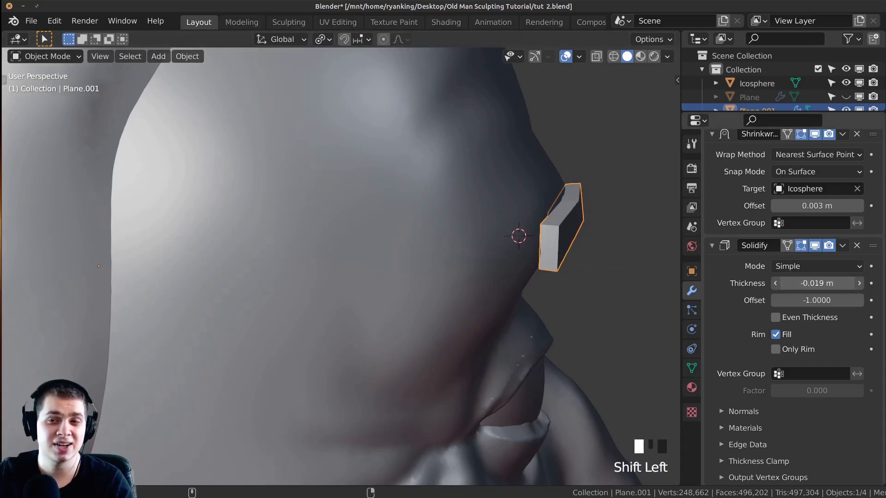
# Step: Sink the eyebrow into the forehead with a Shrinkwrap offset of -0.004 m and a Solidify thickness of -0.019 m
pyautogui.keyDown('shift'); pyautogui.moveTo(816, 206); pyautogui.dragTo(808, 206); pyautogui.keyUp('shift')
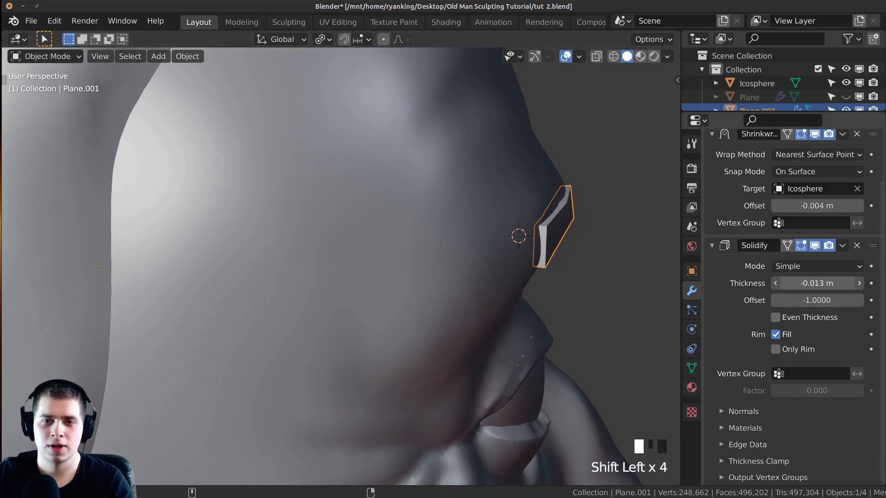
pyautogui.scroll(-6, 521, 298)
pyautogui.moveTo(512, 298); pyautogui.dragTo(392, 303, button='middle')
pyautogui.hotkey('alt', 'a')
pyautogui.scroll(5, 327, 298)
pyautogui.keyDown('shift'); pyautogui.moveTo(816, 283); pyautogui.dragTo(797, 284); pyautogui.keyUp('shift')
pyautogui.rightClick(322, 254)
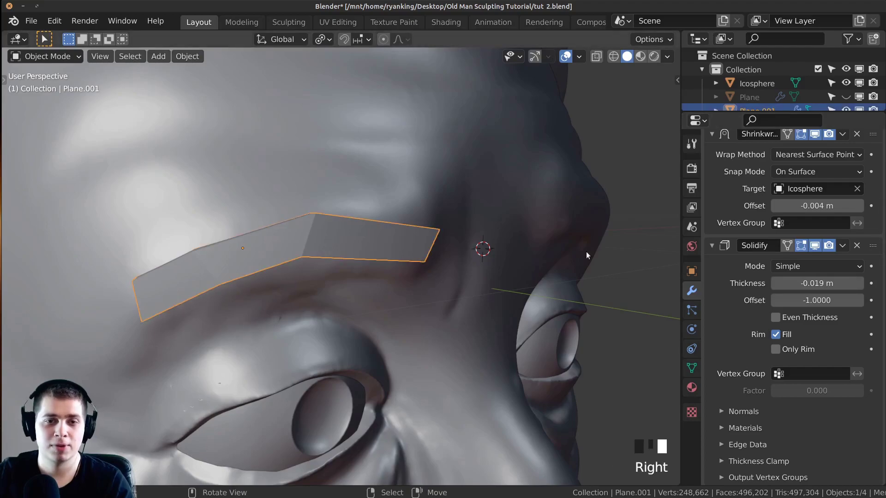
# Step: Add a Subdivision Surface modifier to the eyebrow and shade it smooth
pyautogui.scroll(3, 786, 162)
pyautogui.click(768, 165)
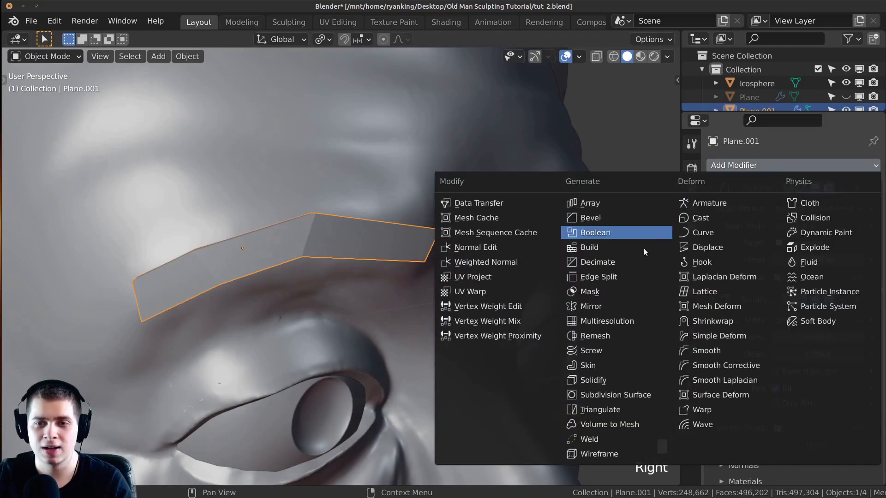
pyautogui.click(600, 393)
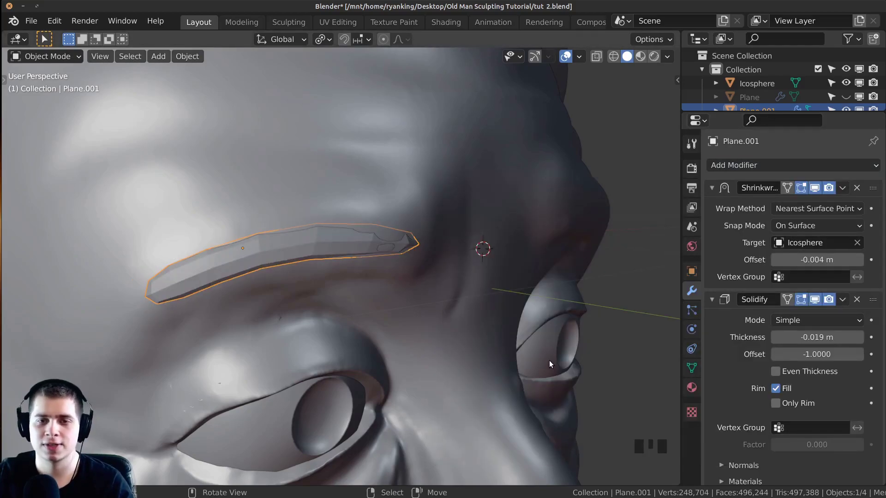
pyautogui.moveTo(540, 320); pyautogui.dragTo(446, 184, button='middle')
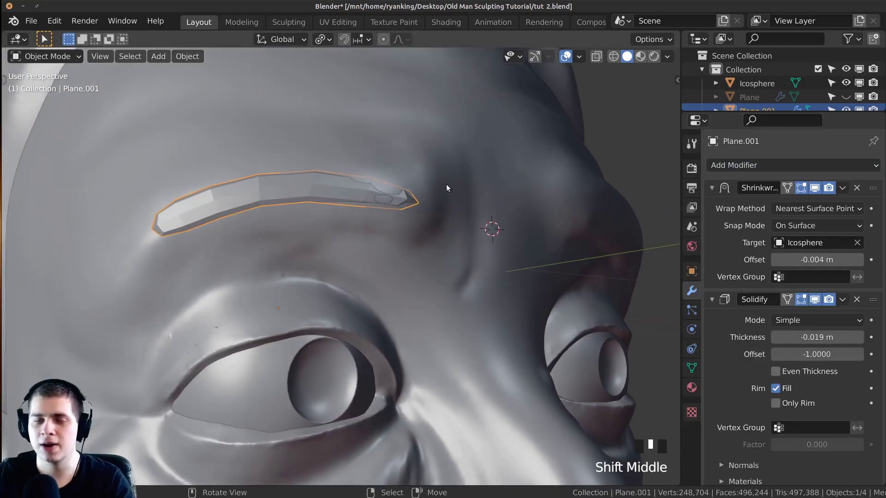
pyautogui.click(186, 56)
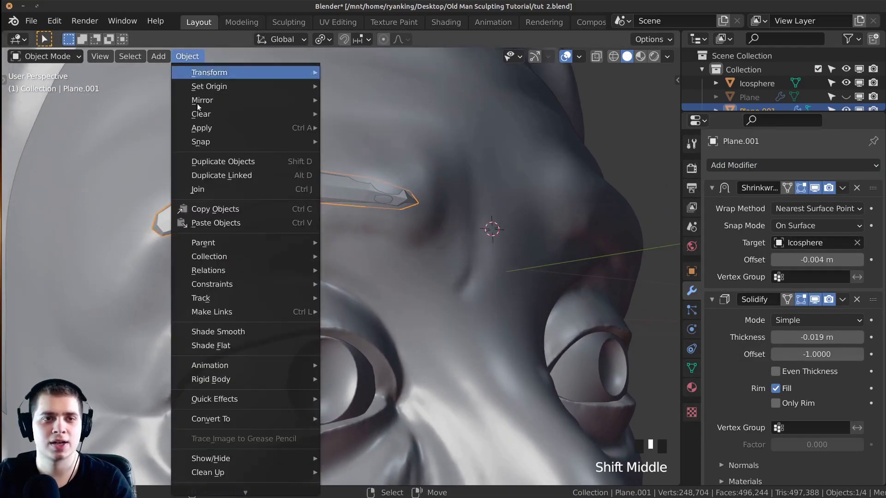
pyautogui.click(230, 336)
pyautogui.moveTo(268, 256); pyautogui.dragTo(338, 275, button='middle')
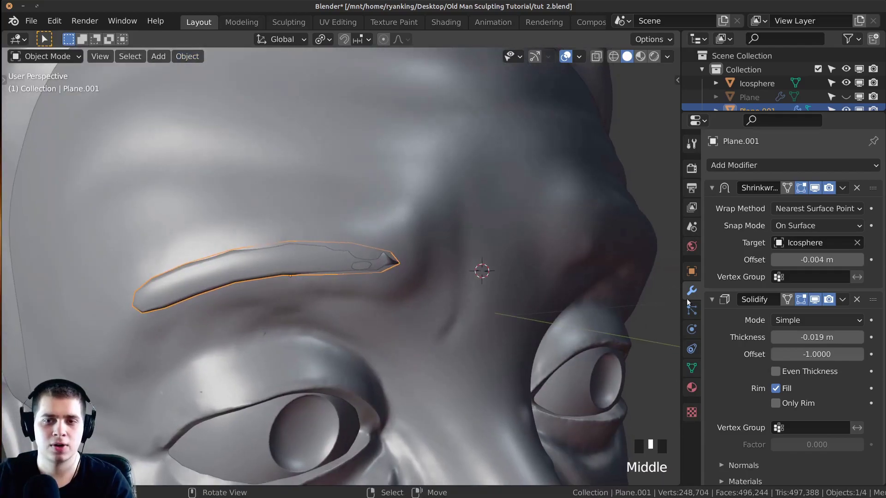
# Step: Raise the eyebrow's Subdivision Surface viewport level to 2
pyautogui.scroll(-5, 783, 283)
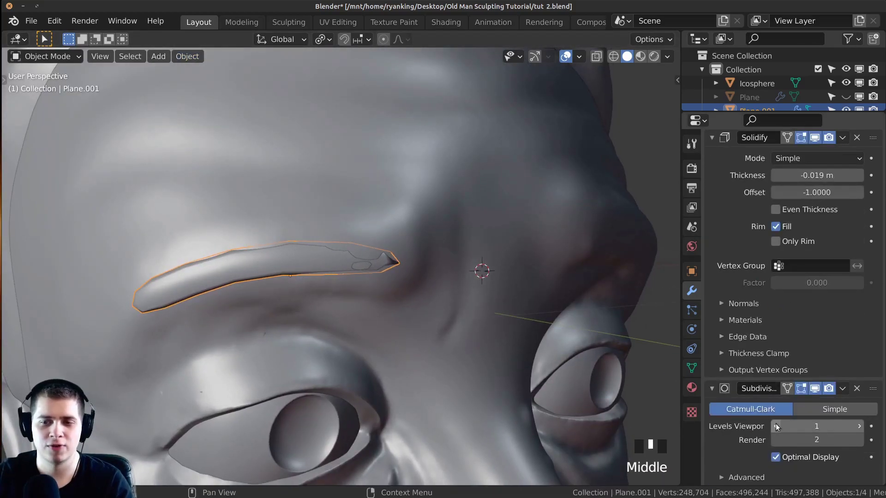
pyautogui.click(860, 426)
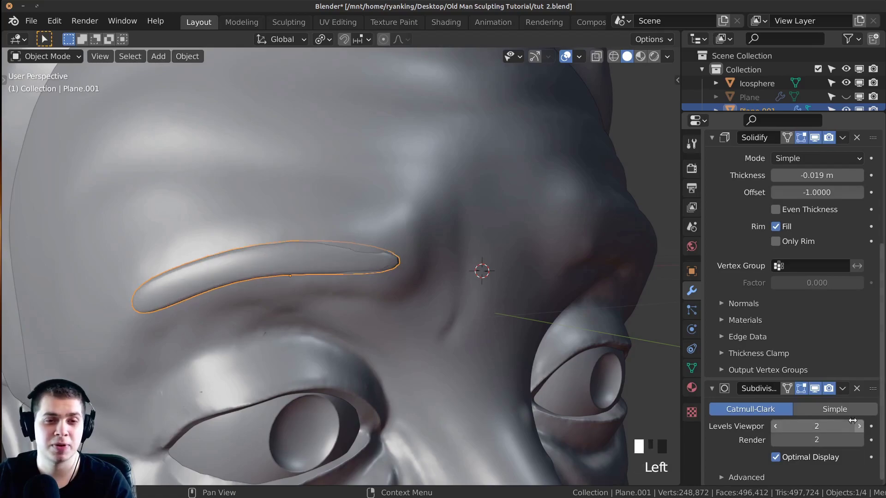
pyautogui.moveTo(499, 262); pyautogui.dragTo(467, 279, button='middle')
# Step: Thicken the eyebrow by setting the Solidify thickness to -0.027 m
pyautogui.scroll(-3, 434, 267)
pyautogui.scroll(4, 809, 356)
pyautogui.scroll(6, 391, 222)
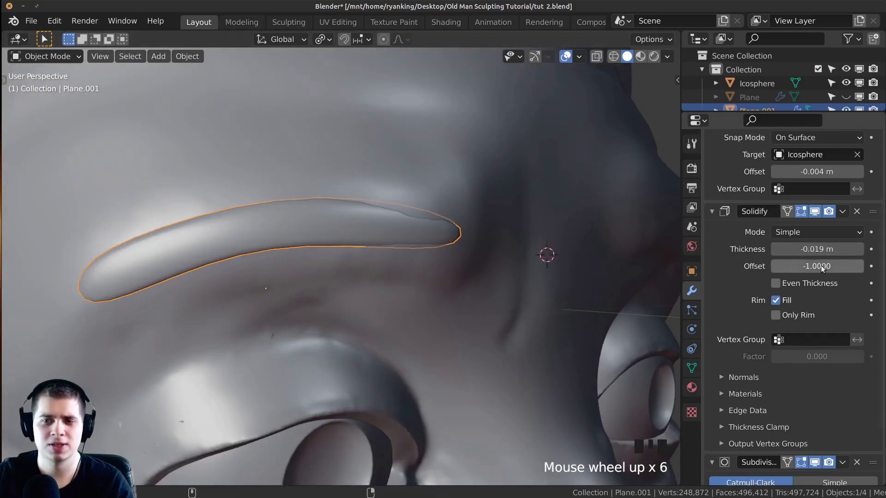
pyautogui.keyDown('shift'); pyautogui.moveTo(816, 249); pyautogui.dragTo(810, 249); pyautogui.keyUp('shift')
pyautogui.scroll(-6, 458, 264)
pyautogui.moveTo(461, 264); pyautogui.dragTo(385, 252, button='middle')
pyautogui.scroll(-6, 421, 261)
# Step: Extrude the eyebrow's inner edge in edit mode to add another segment toward the nose
pyautogui.press('Tab')
pyautogui.scroll(3, 382, 244)
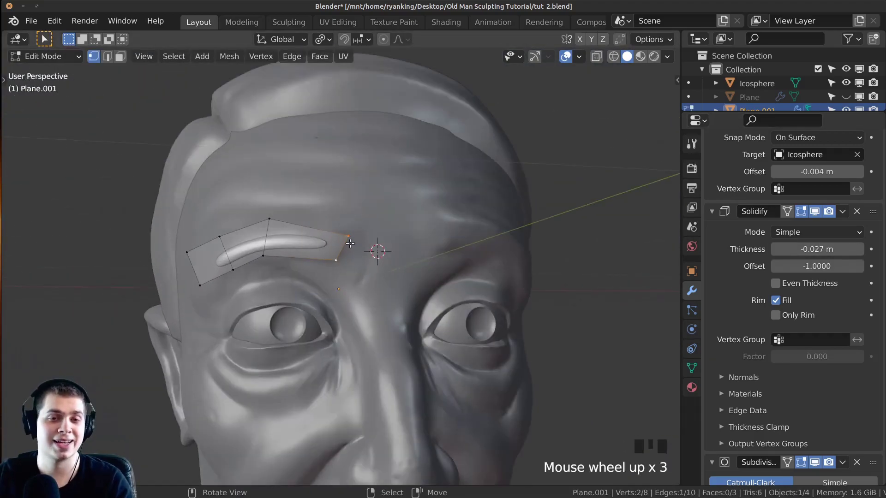
pyautogui.press('g')
pyautogui.rightClick(340, 234)
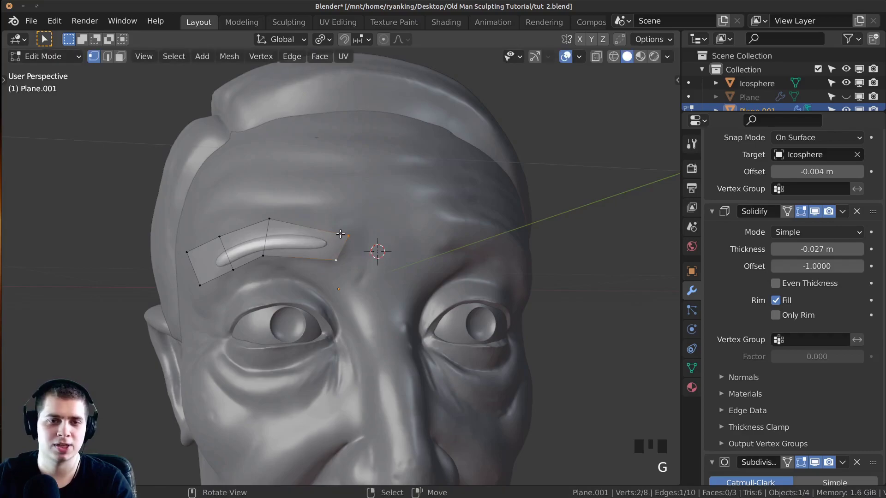
pyautogui.keyDown('shift'); pyautogui.moveTo(338, 254); pyautogui.dragTo(406, 263, button='middle'); pyautogui.keyUp('shift')
pyautogui.scroll(2, 429, 263)
pyautogui.press('e')
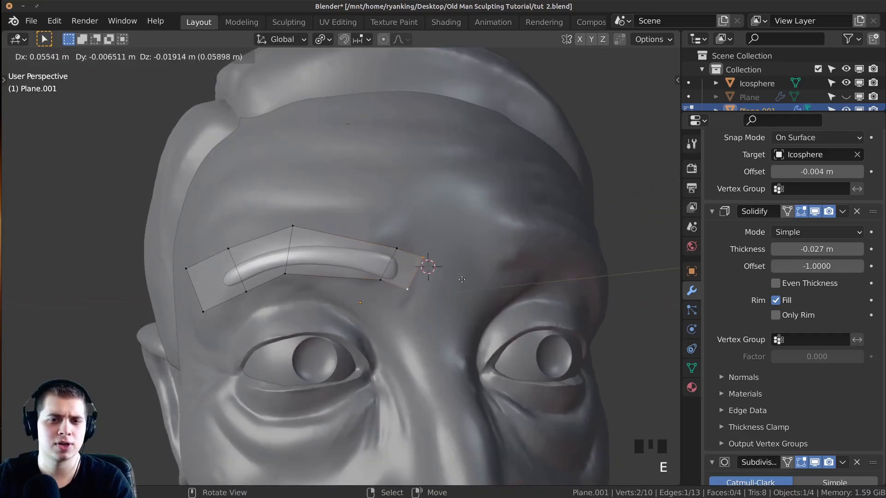
pyautogui.press('g')
pyautogui.click(472, 282)
# Step: Select the whole eyebrow strip, then rotate and move it to follow the brow ridge
pyautogui.press('a')
pyautogui.press('a')
pyautogui.press('a')
pyautogui.press('r')
pyautogui.rightClick(469, 250)
pyautogui.press('a')
pyautogui.press('a')
pyautogui.press('r')
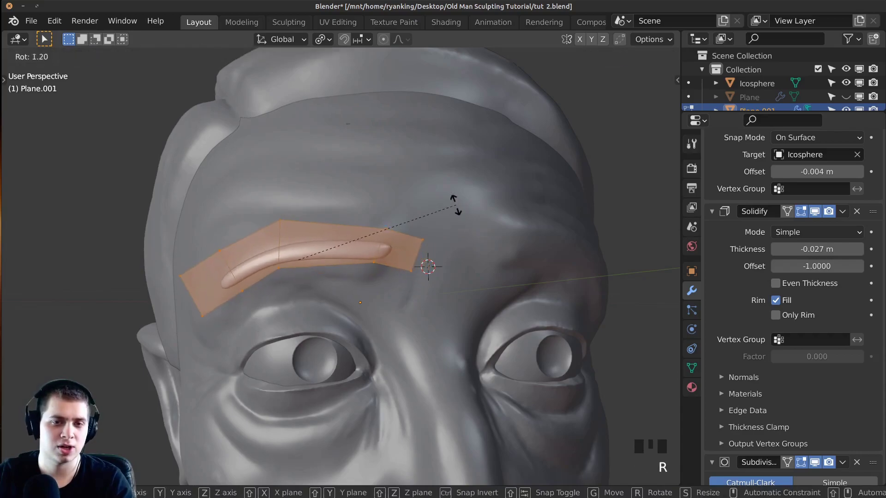
pyautogui.click(432, 199)
pyautogui.press('g')
pyautogui.press('r')
pyautogui.click(436, 223)
# Step: Check the eyebrow in object mode and fine-tune the whole strip's rotation in edit mode
pyautogui.press('Tab')
pyautogui.press('a')
pyautogui.scroll(-5, 395, 251)
pyautogui.moveTo(395, 251); pyautogui.dragTo(385, 268, button='middle')
pyautogui.scroll(3, 445, 253)
pyautogui.press('Tab')
pyautogui.press('r')
pyautogui.click(447, 261)
pyautogui.press('a')
pyautogui.press('Tab')
pyautogui.press('Tab')
# Step: Duplicate the eyebrow mesh in edit mode and place the copy over the opposite eye
pyautogui.scroll(2, 379, 268)
pyautogui.moveTo(468, 255); pyautogui.dragTo(409, 254, button='middle')
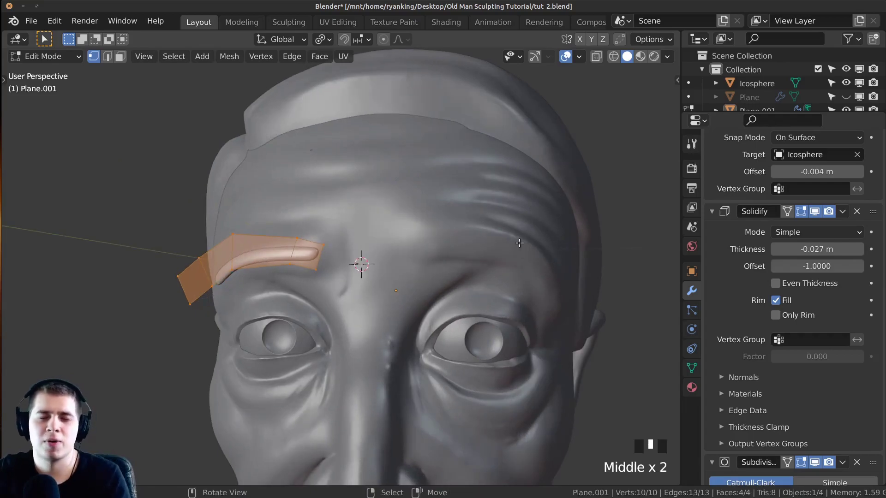
pyautogui.moveTo(354, 276); pyautogui.dragTo(322, 258, button='middle')
pyautogui.scroll(-2, 318, 271)
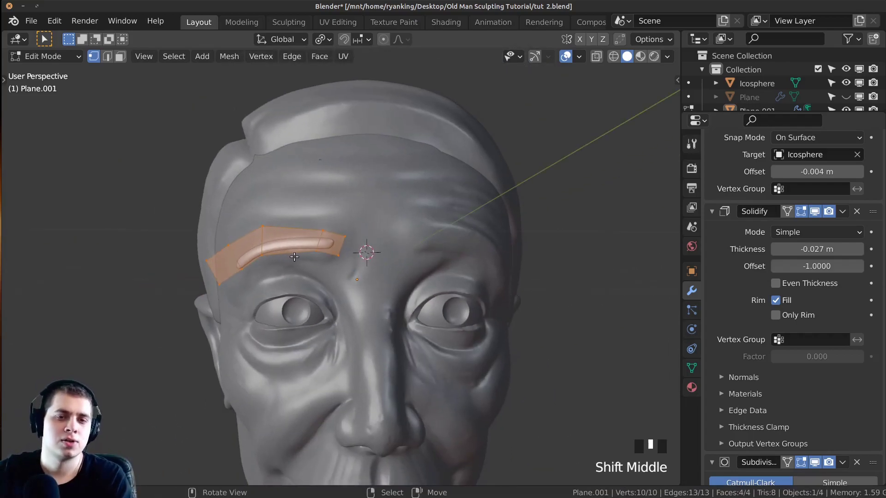
pyautogui.hotkey('shift', 'd')
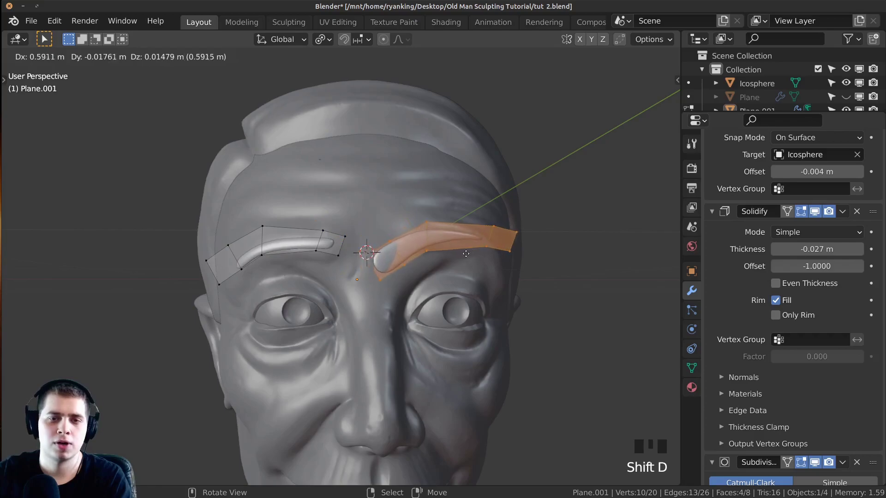
pyautogui.click(470, 253)
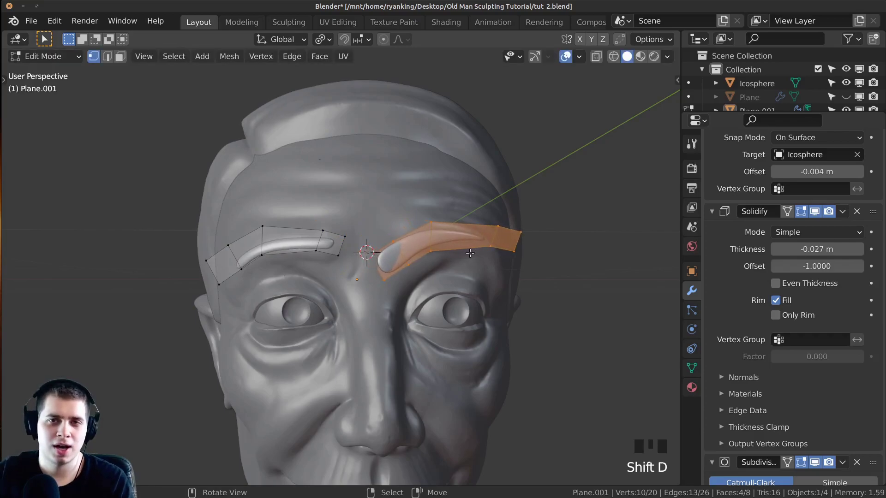
pyautogui.moveTo(521, 263); pyautogui.dragTo(574, 273, button='middle')
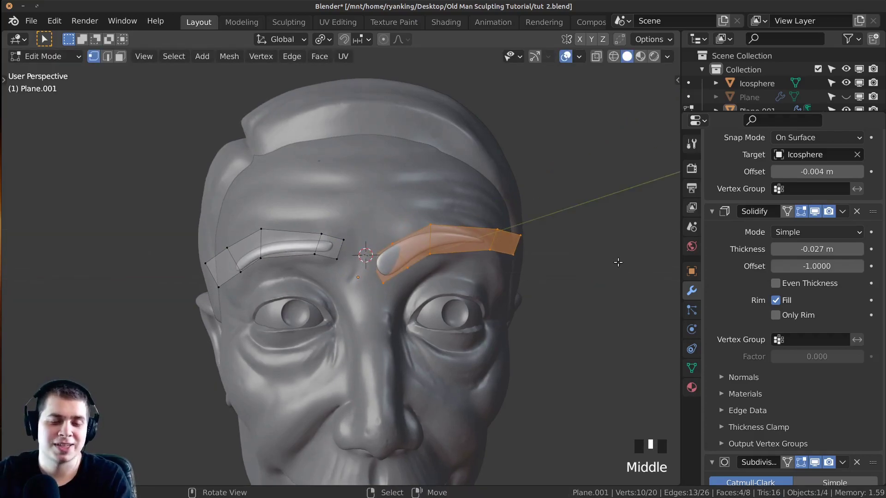
# Step: Mirror the duplicated eyebrow by scaling it negatively along the global X axis
pyautogui.press('s')
pyautogui.press('x')
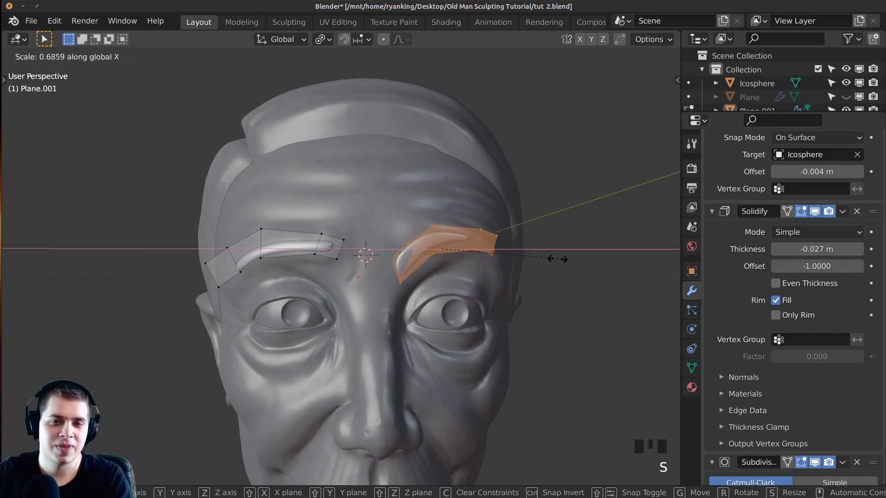
pyautogui.rightClick(501, 264)
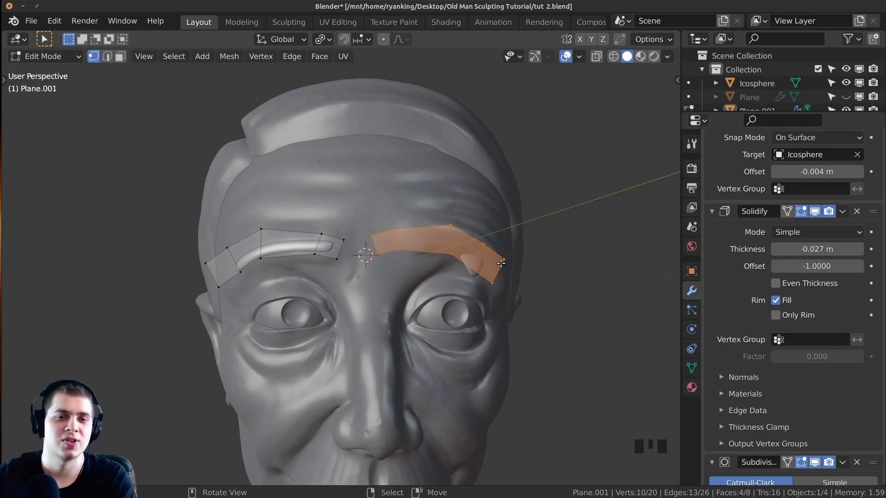
# Step: Rotate and move the mirrored eyebrow from above so it follows the forehead's curve
pyautogui.moveTo(478, 256); pyautogui.dragTo(107, 238, button='middle')
pyautogui.moveTo(345, 253); pyautogui.dragTo(343, 408, button='middle')
pyautogui.press('r')
pyautogui.click(583, 386)
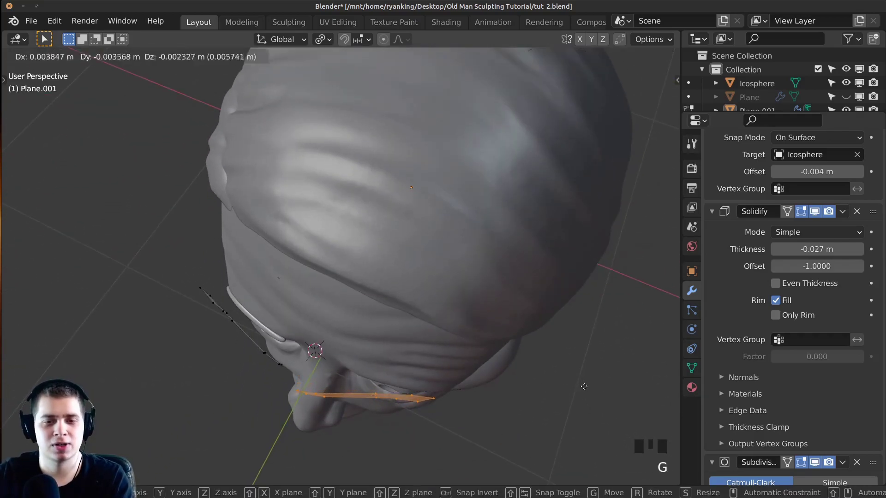
pyautogui.moveTo(575, 387); pyautogui.dragTo(348, 275, button='middle')
pyautogui.scroll(2, 477, 285)
pyautogui.scroll(-2, 351, 271)
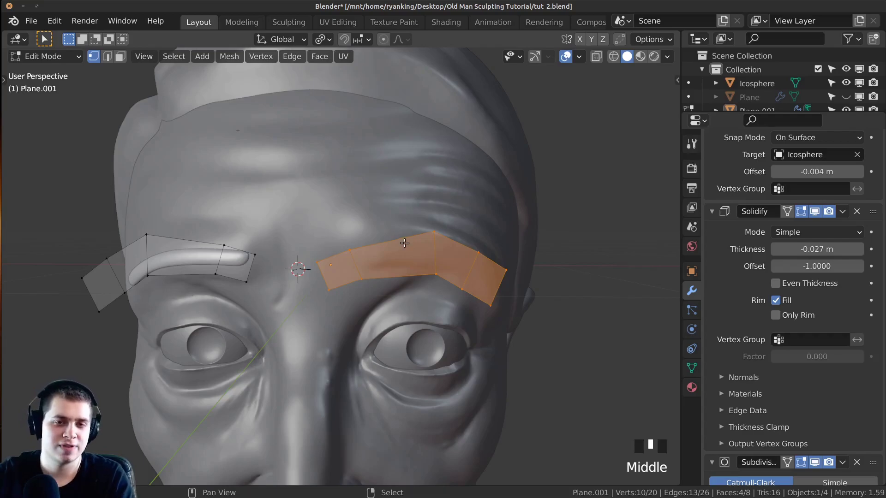
# Step: Recalculate the mirrored eyebrow's normals so its thickness extends outward from the forehead
pyautogui.hotkey('shift', 'n')
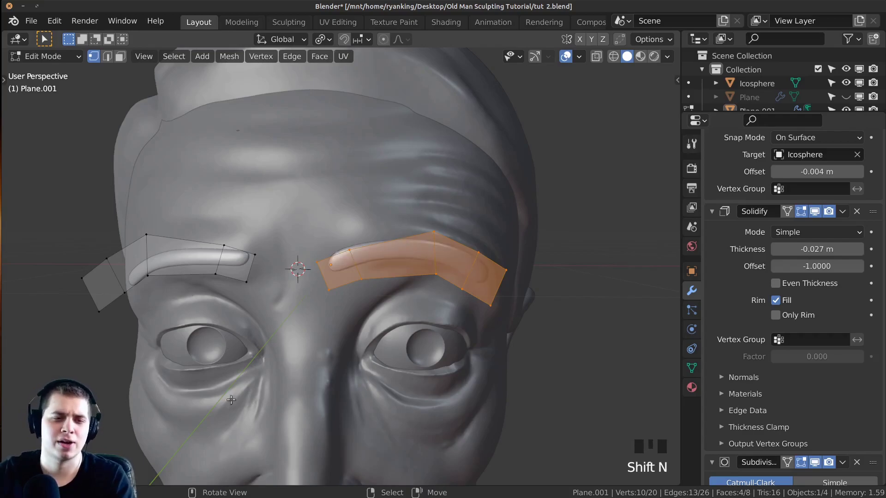
pyautogui.moveTo(285, 305); pyautogui.dragTo(506, 279, button='middle')
pyautogui.scroll(2, 525, 266)
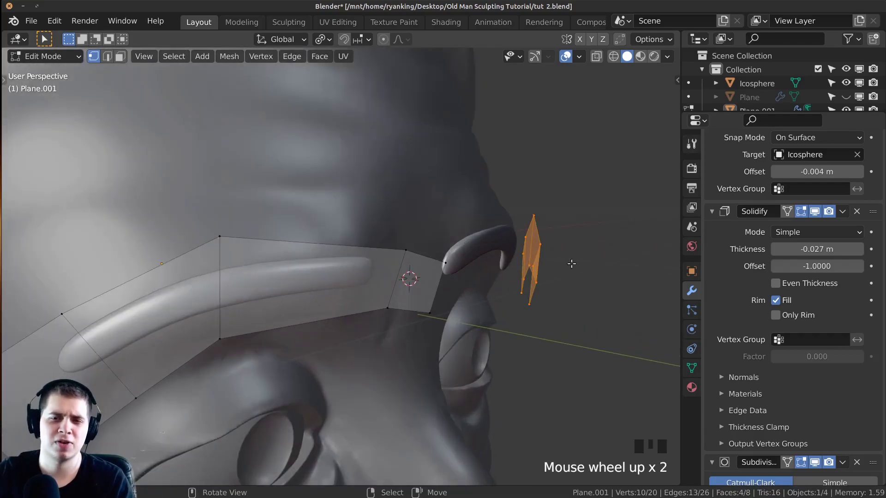
# Step: Rotate and reposition the mirrored eyebrow so it arches over the opposite eye
pyautogui.moveTo(556, 265); pyautogui.dragTo(475, 291, button='middle')
pyautogui.press('g')
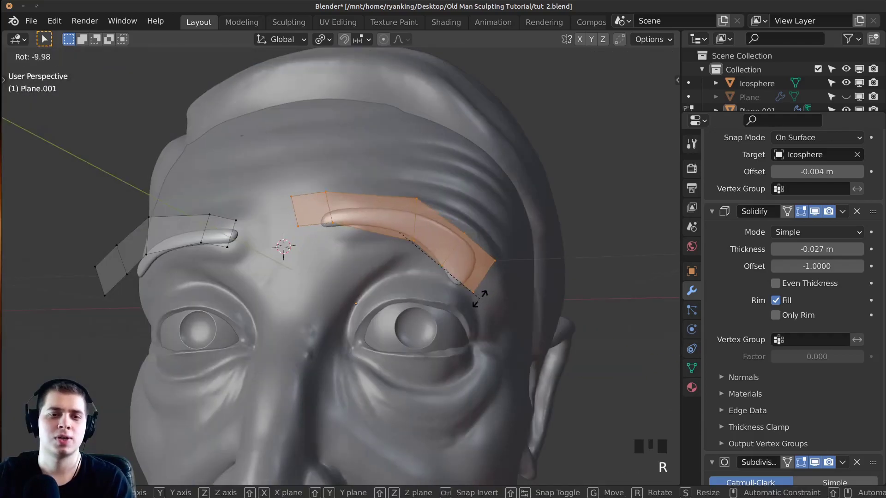
pyautogui.click(502, 290)
pyautogui.rightClick(494, 286)
pyautogui.keyDown('shift'); pyautogui.rightClick(463, 258); pyautogui.keyUp('shift')
pyautogui.press('g')
pyautogui.click(471, 251)
# Step: Fine-tune the mirrored eyebrow's rotation and position so it lines up with the eyebrow on the other side
pyautogui.moveTo(361, 208); pyautogui.dragTo(365, 207, button='right')
pyautogui.scroll(-2, 424, 231)
pyautogui.press('a')
pyautogui.moveTo(359, 236); pyautogui.dragTo(359, 245, button='middle')
pyautogui.press('l')
pyautogui.press('r')
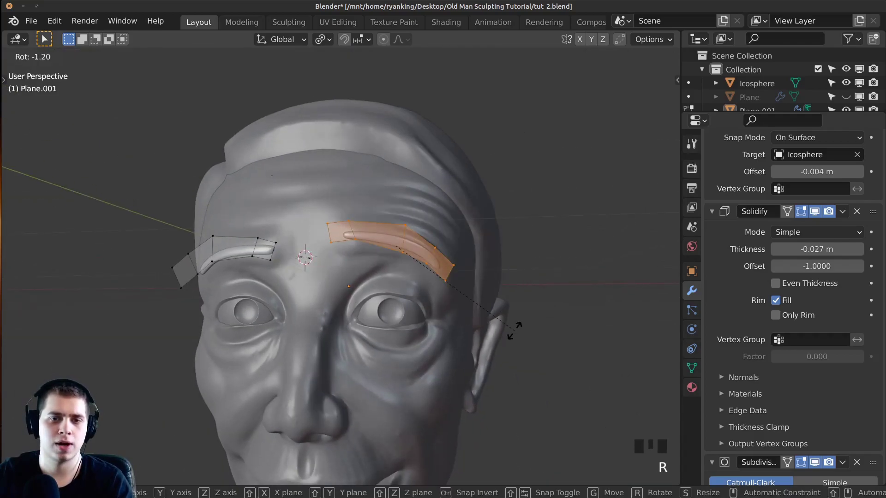
pyautogui.click(521, 322)
pyautogui.press('g')
pyautogui.click(526, 319)
pyautogui.press('r')
pyautogui.click(520, 326)
pyautogui.press('g')
pyautogui.click(530, 322)
pyautogui.press('Tab')
# Step: Move individual vertices of the mirrored eyebrow to refine its arch, finishing in Object Mode
pyautogui.press('Tab')
pyautogui.moveTo(510, 320); pyautogui.dragTo(461, 350, button='middle')
pyautogui.press('g')
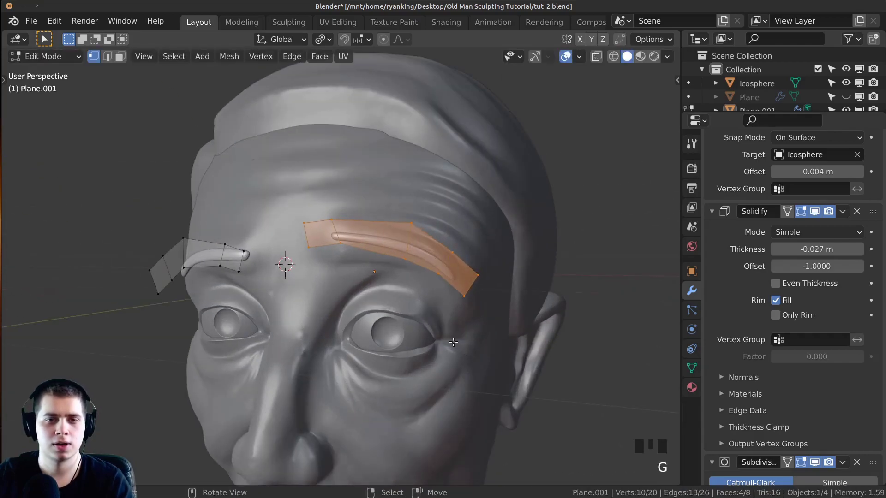
pyautogui.rightClick(347, 250)
pyautogui.press('g')
pyautogui.click(346, 264)
pyautogui.rightClick(312, 253)
pyautogui.press('g')
pyautogui.click(314, 252)
pyautogui.rightClick(401, 265)
pyautogui.press('g')
pyautogui.press('g')
pyautogui.click(429, 277)
pyautogui.press('Tab')
pyautogui.scroll(-4, 429, 277)
pyautogui.press('a')
pyautogui.moveTo(429, 277); pyautogui.dragTo(263, 304, button='middle')
pyautogui.press('a')
pyautogui.scroll(1, 321, 264)
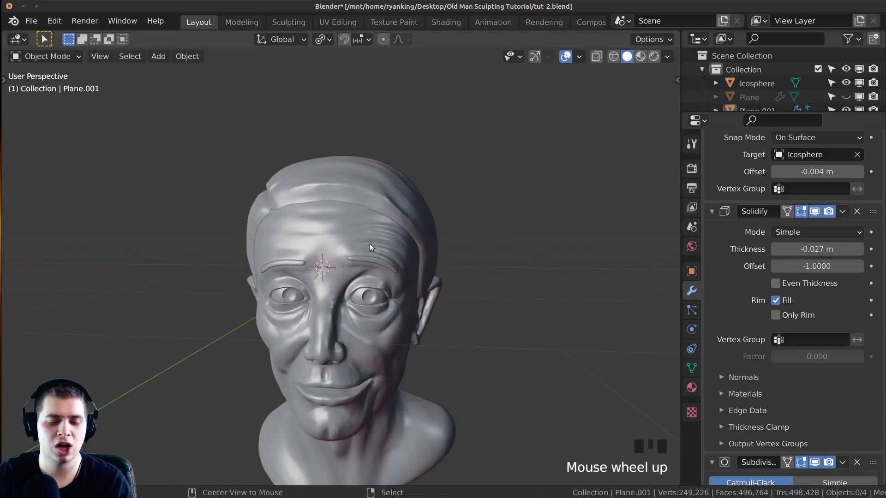
# Step: Unhide the glasses, deselect everything and save the file
pyautogui.hotkey('alt', 'h')
pyautogui.hotkey('alt', 'a')
pyautogui.moveTo(168, 178); pyautogui.dragTo(394, 290, button='middle')
pyautogui.hotkey('ctrl', 's')
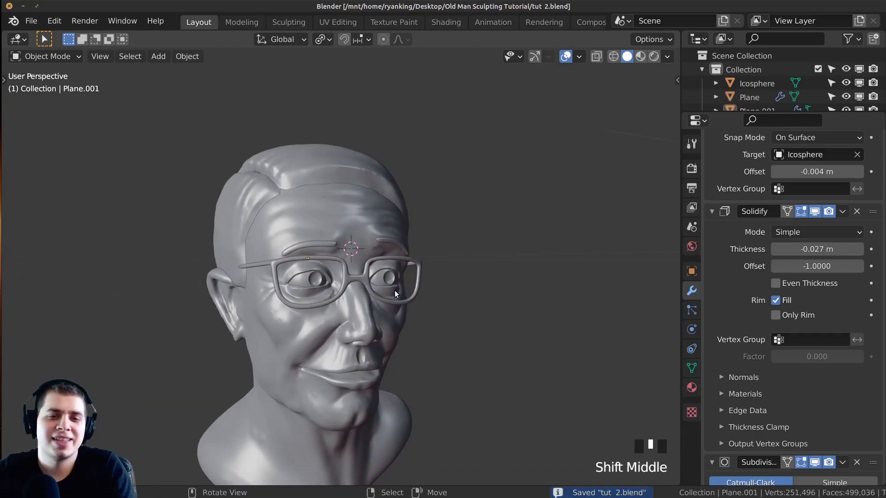
# Step: Hide the glasses to examine the eyebrows from the side, reveal them again and save the file
pyautogui.scroll(2, 359, 284)
pyautogui.rightClick(353, 284)
pyautogui.press('h')
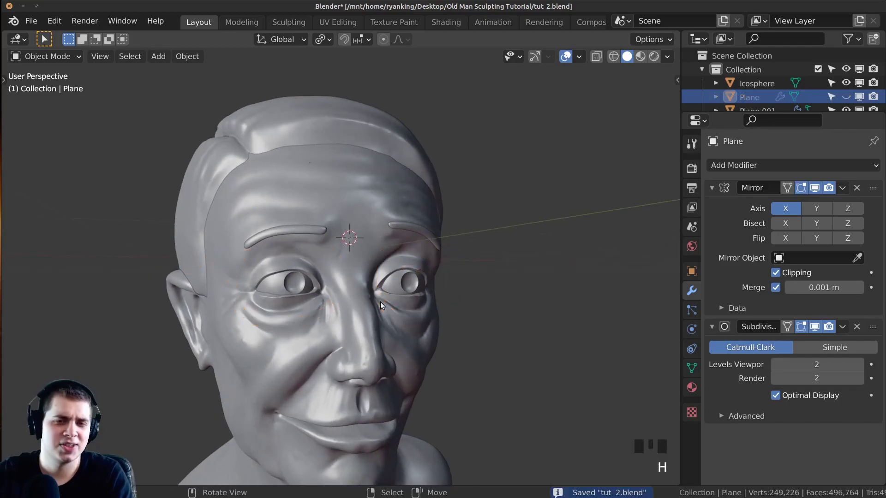
pyautogui.scroll(-4, 364, 321)
pyautogui.keyDown('shift'); pyautogui.moveTo(354, 328); pyautogui.dragTo(328, 254, button='middle'); pyautogui.keyUp('shift')
pyautogui.hotkey('alt', 'h')
pyautogui.hotkey('alt', 'a')
pyautogui.hotkey('ctrl', 's')
pyautogui.moveTo(419, 293); pyautogui.dragTo(446, 312, button='middle')
pyautogui.scroll(2, 420, 307)
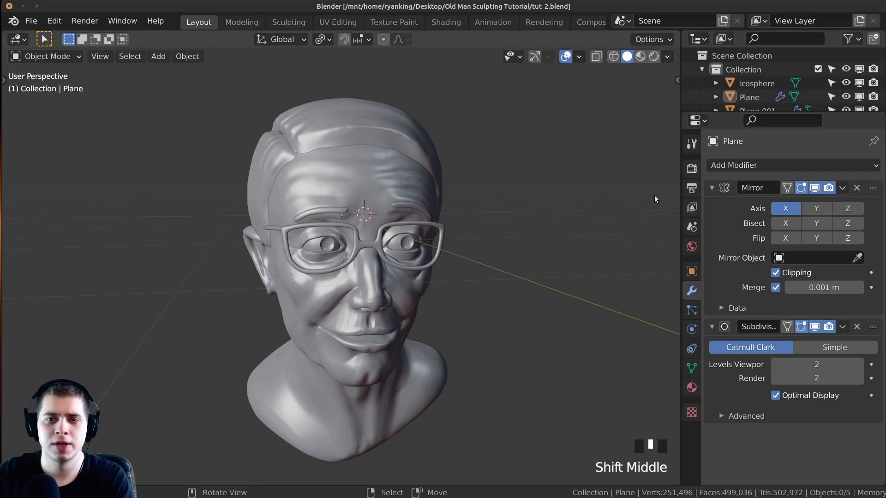
# Step: Set the scene's render engine to Workbench
pyautogui.click(691, 168)
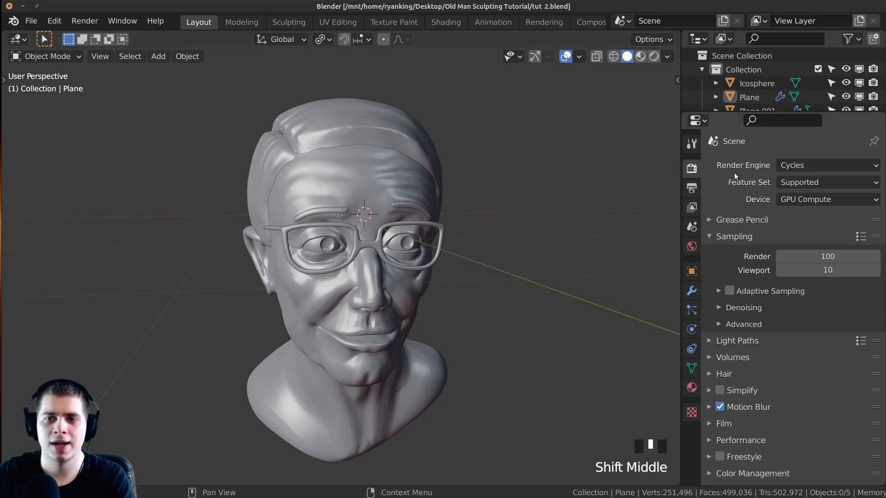
pyautogui.click(793, 165)
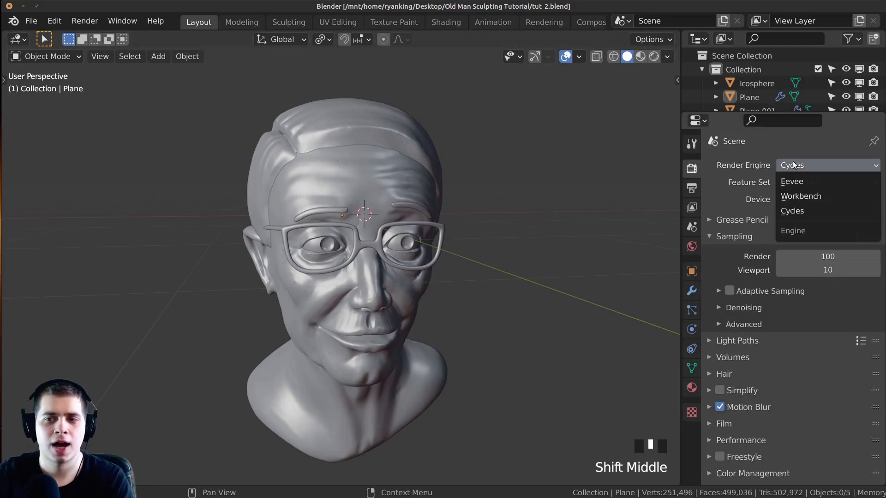
pyautogui.click(790, 195)
pyautogui.moveTo(461, 286); pyautogui.dragTo(533, 278, button='middle')
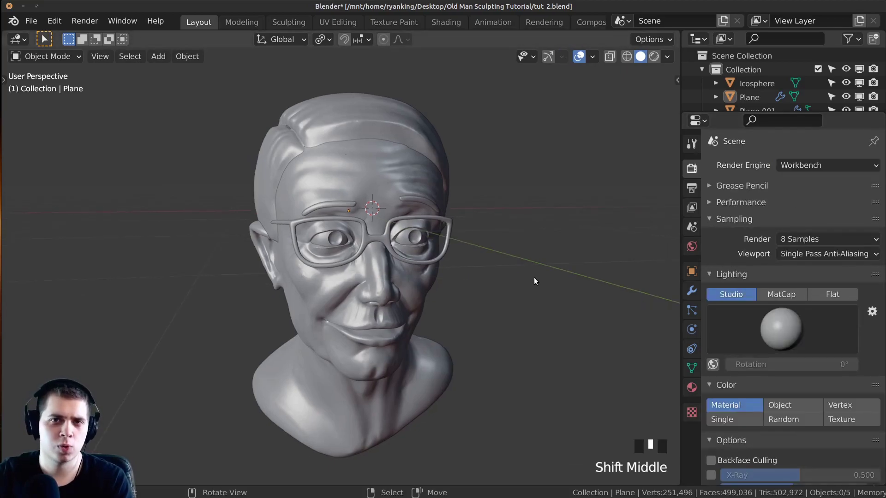
pyautogui.moveTo(496, 301); pyautogui.dragTo(493, 236, button='middle')
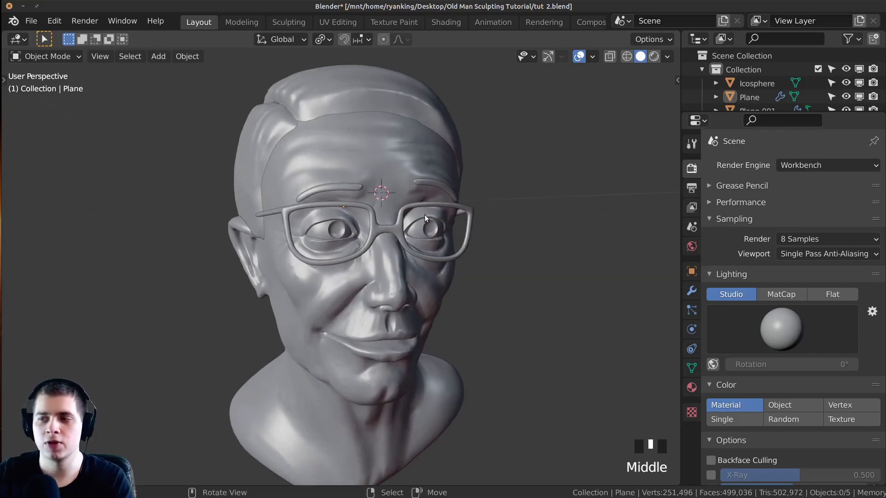
# Step: Switch the viewport to Rendered shading and check the head from several angles
pyautogui.scroll(-1, 449, 289)
pyautogui.press('z')
pyautogui.press('z')
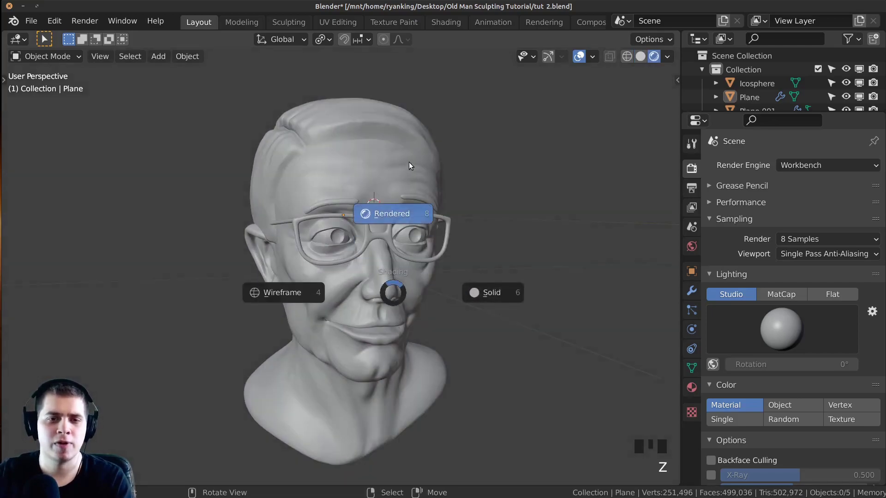
pyautogui.moveTo(371, 209); pyautogui.dragTo(331, 160, button='middle')
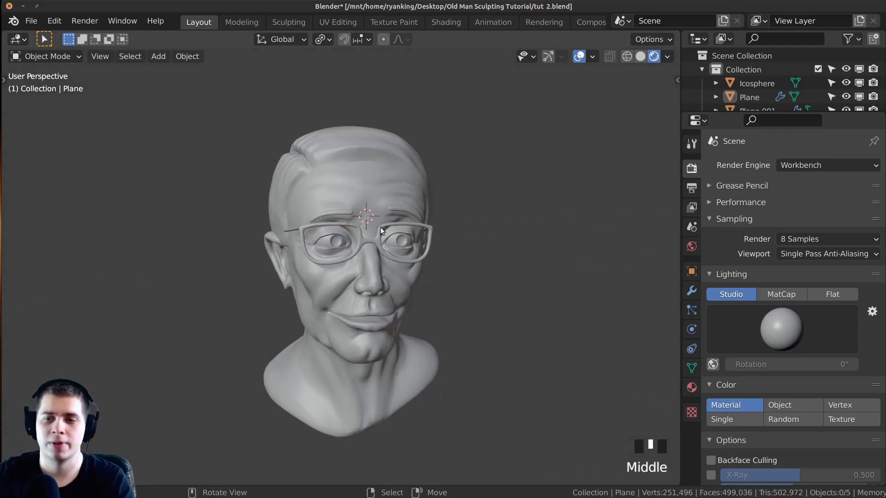
pyautogui.scroll(1, 380, 227)
pyautogui.keyDown('shift'); pyautogui.moveTo(380, 232); pyautogui.dragTo(427, 157, button='middle'); pyautogui.keyUp('shift')
pyautogui.scroll(1, 403, 217)
pyautogui.scroll(-1, 513, 232)
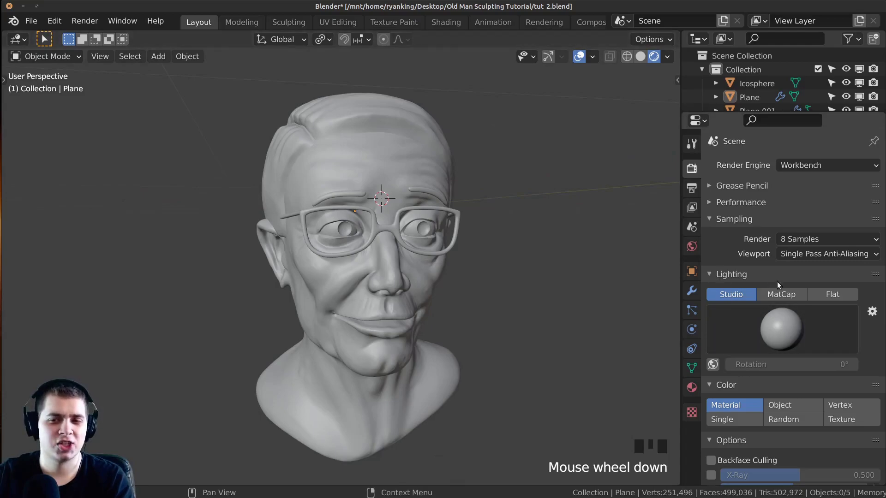
# Step: Change the lighting to MatCap, try the glossy grey sphere, and settle on the light grey matcap
pyautogui.click(778, 296)
pyautogui.middleClick(553, 289)
pyautogui.click(816, 325)
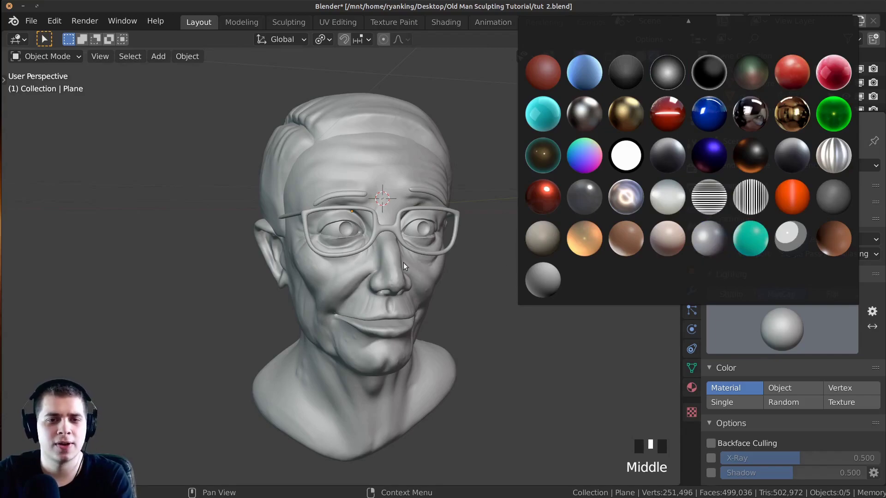
pyautogui.click(709, 238)
pyautogui.click(740, 325)
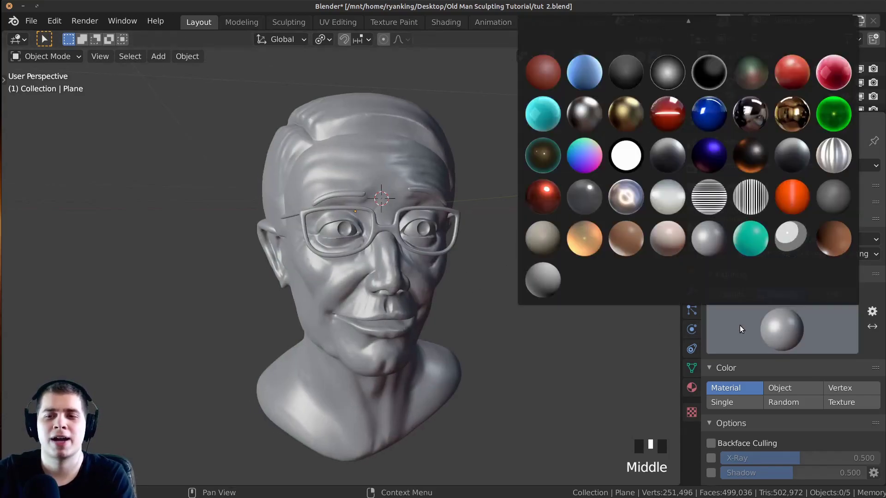
pyautogui.scroll(3, 729, 153)
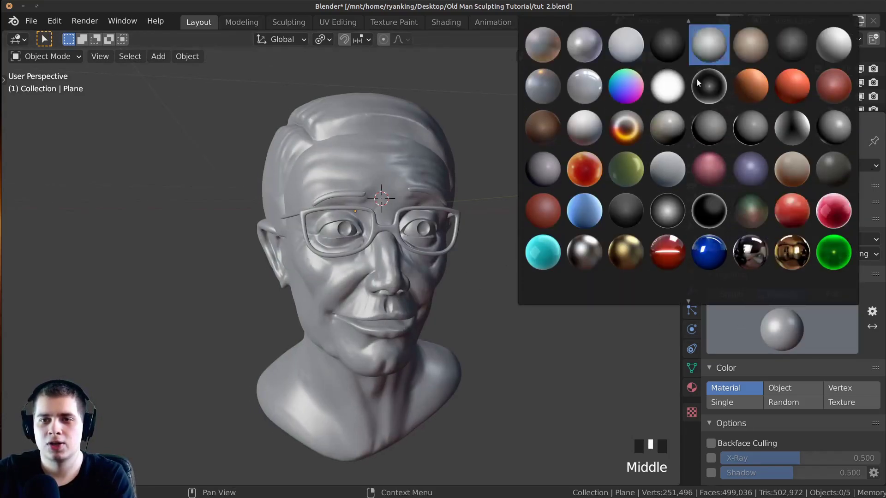
pyautogui.click(705, 53)
pyautogui.keyDown('shift'); pyautogui.moveTo(484, 163); pyautogui.dragTo(490, 160, button='middle'); pyautogui.keyUp('shift')
pyautogui.moveTo(385, 217); pyautogui.dragTo(497, 229, button='middle')
# Step: Enable Shadow in the Workbench options and set its strength to 0.685
pyautogui.scroll(-5, 754, 206)
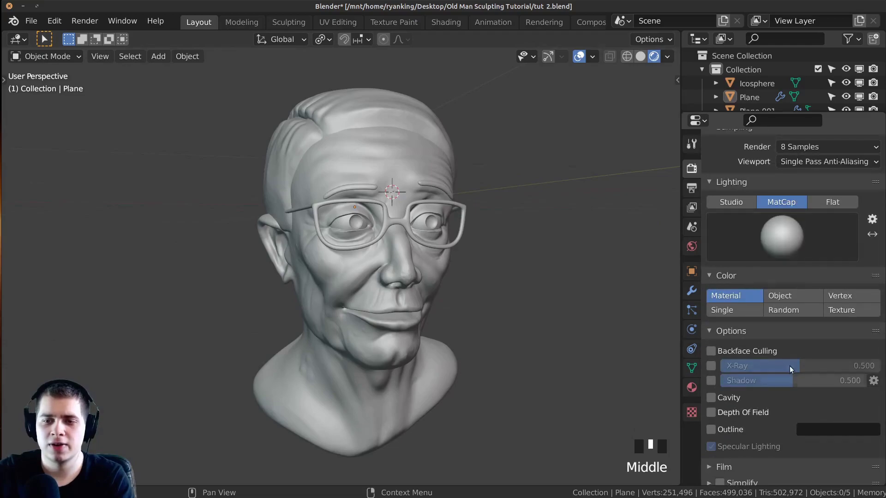
pyautogui.scroll(-2, 786, 366)
pyautogui.scroll(1, 775, 322)
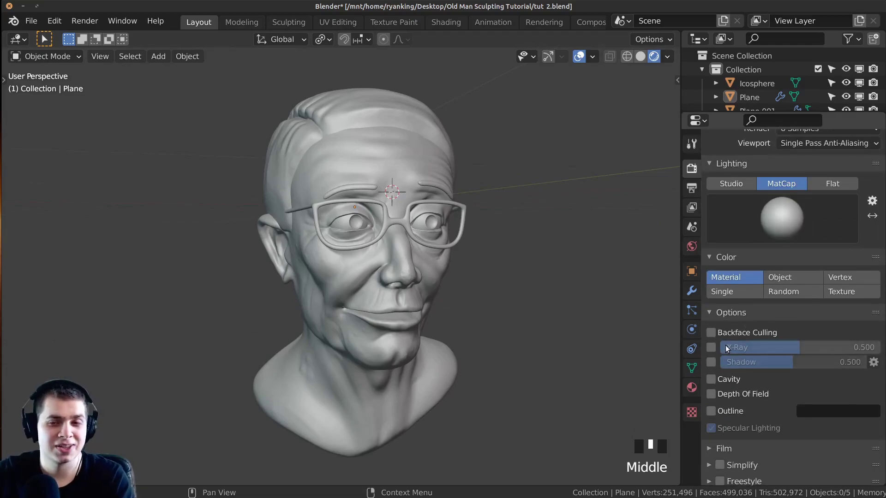
pyautogui.click(710, 362)
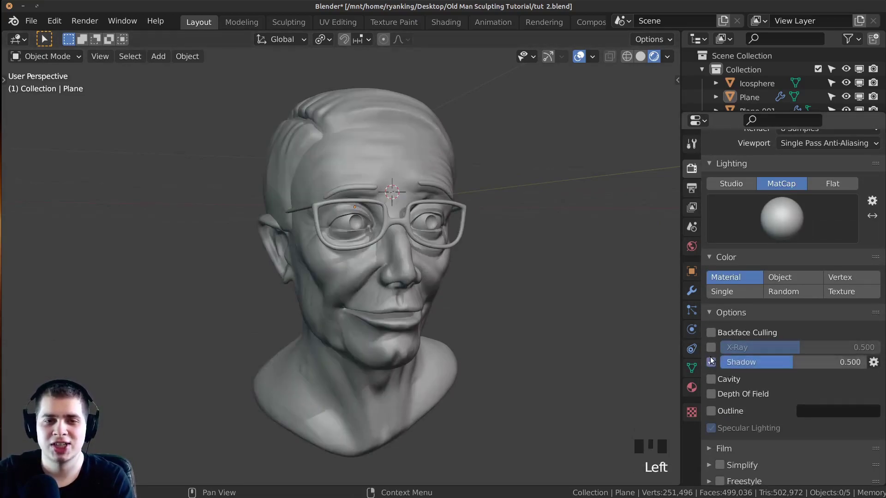
pyautogui.moveTo(406, 328); pyautogui.dragTo(422, 328, button='middle')
pyautogui.moveTo(784, 362); pyautogui.dragTo(810, 362)
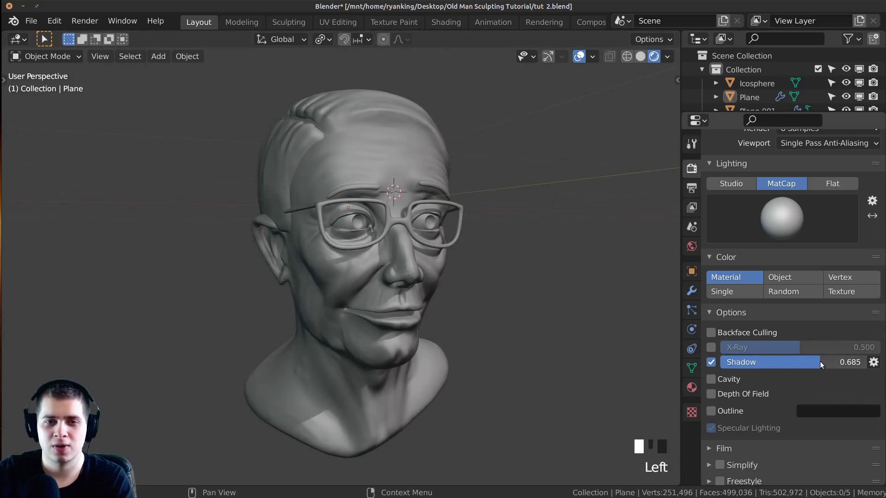
# Step: Adjust the shadow light direction so the glasses and nose cast shadows down onto the face
pyautogui.click(874, 362)
pyautogui.moveTo(835, 289)
pyautogui.mouseDown()
pyautogui.moveTo(823, 296)
pyautogui.moveTo(783, 280)
pyautogui.moveTo(790, 259)
pyautogui.moveTo(788, 275)
pyautogui.moveTo(798, 278)
pyautogui.mouseUp()
pyautogui.press('a')
pyautogui.moveTo(461, 306); pyautogui.dragTo(508, 316, button='middle')
pyautogui.hotkey('alt', 'a')
pyautogui.click(855, 361)
pyautogui.click(741, 392)
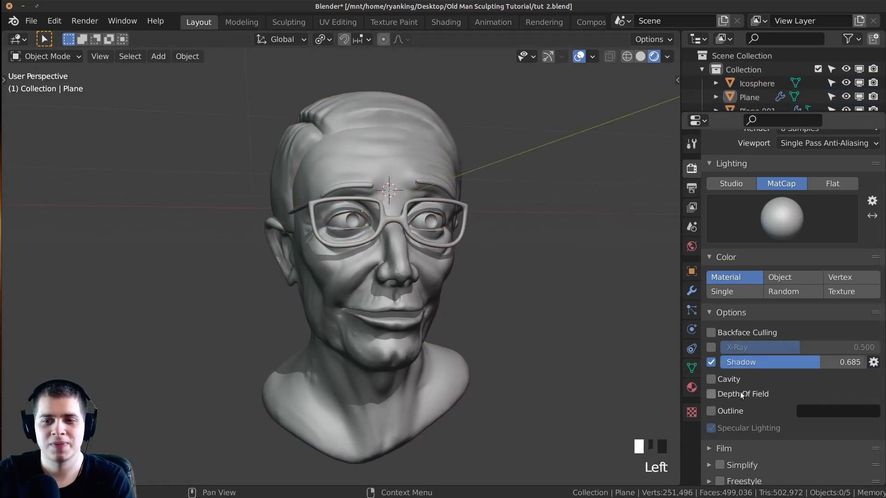
# Step: Enable Cavity shading with the World type and set Ridge to 2.500
pyautogui.click(729, 379)
pyautogui.moveTo(456, 332); pyautogui.dragTo(479, 356, button='middle')
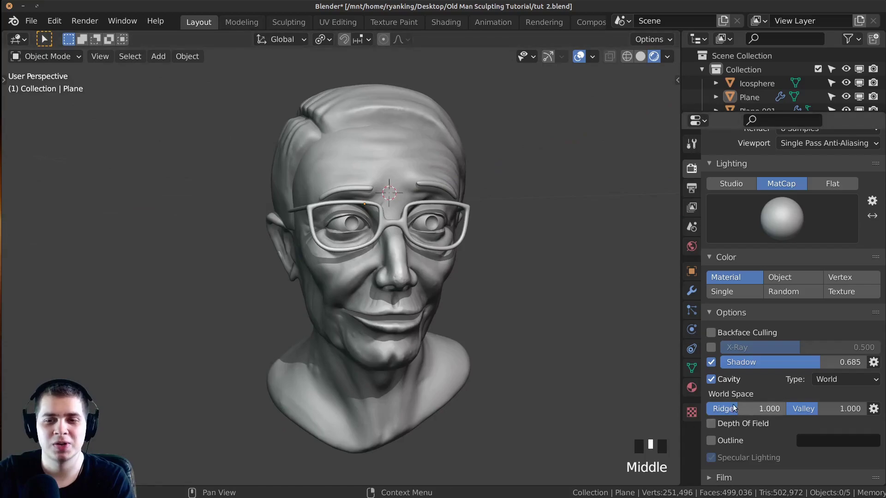
pyautogui.moveTo(733, 408); pyautogui.dragTo(775, 408)
pyautogui.moveTo(526, 323); pyautogui.dragTo(515, 334, button='middle')
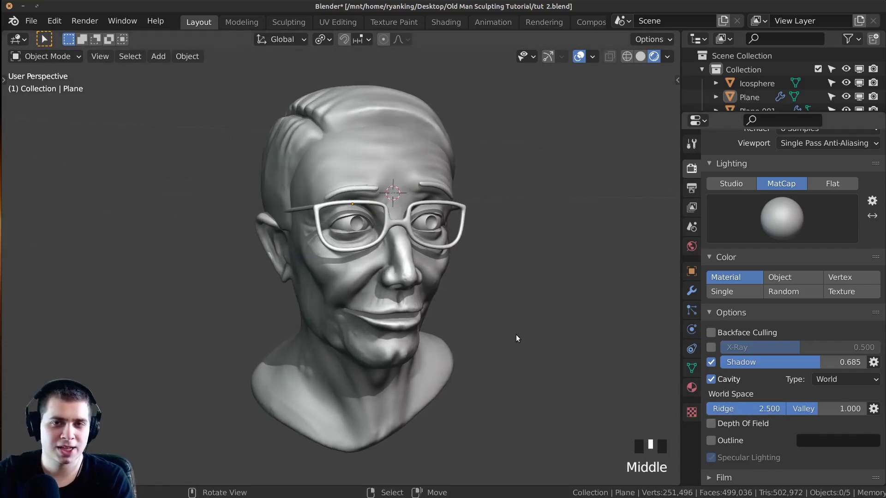
pyautogui.scroll(2, 511, 328)
pyautogui.scroll(3, 511, 329)
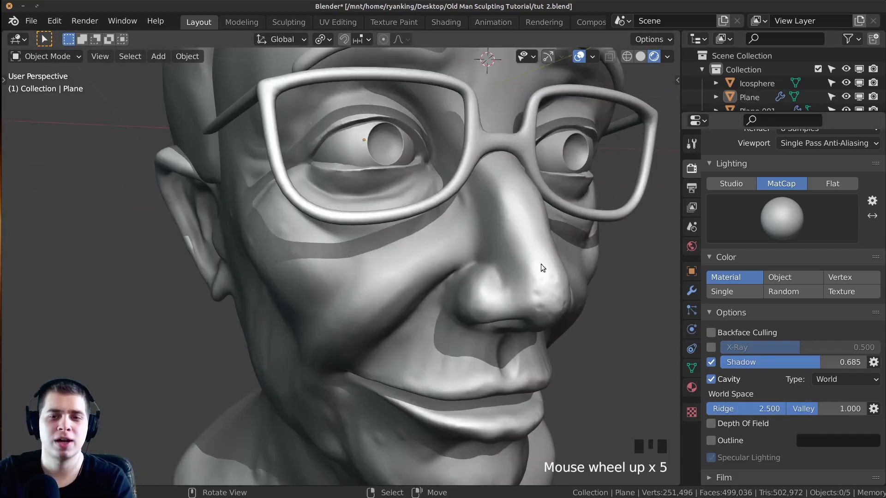
pyautogui.scroll(-2, 491, 249)
pyautogui.moveTo(491, 248); pyautogui.dragTo(408, 233, button='middle')
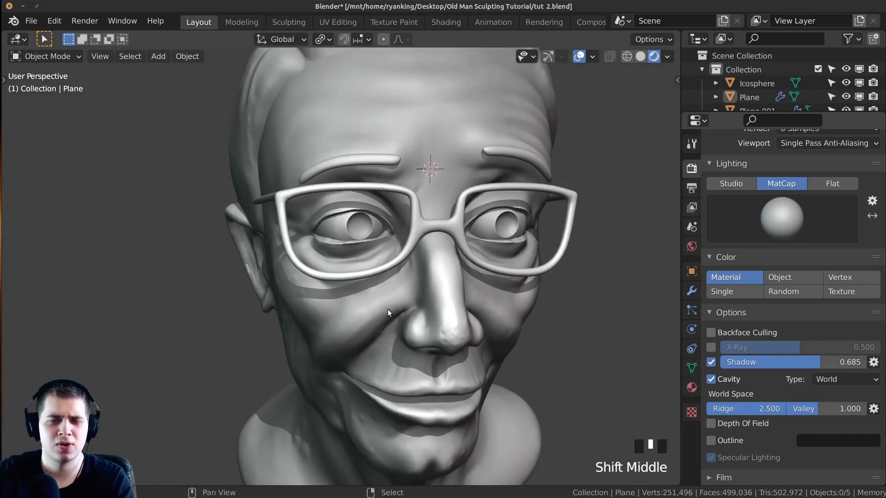
pyautogui.moveTo(388, 317); pyautogui.dragTo(474, 329, button='middle')
# Step: Set the cavity Valley to 1.500, inspect the facial creases up close, and raise it to 1.643
pyautogui.moveTo(831, 408)
pyautogui.mouseDown()
pyautogui.moveTo(857, 408)
pyautogui.moveTo(847, 409)
pyautogui.mouseUp()
pyautogui.scroll(4, 423, 309)
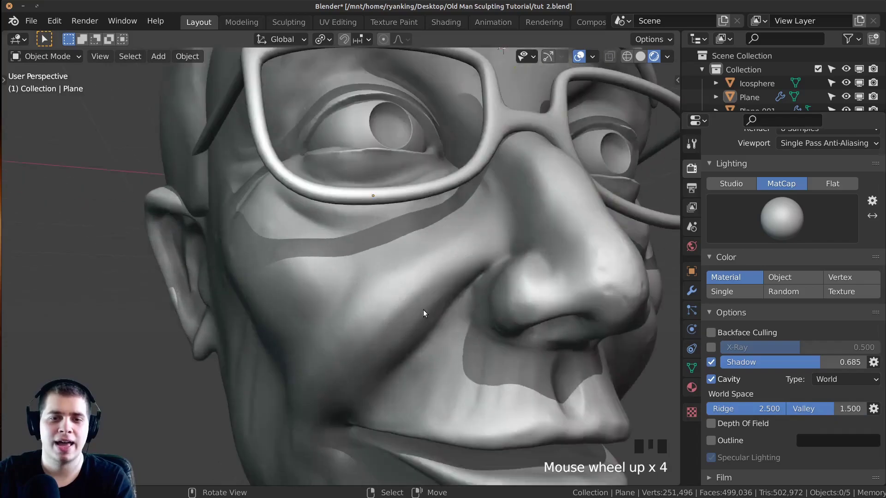
pyautogui.keyDown('shift'); pyautogui.moveTo(423, 309); pyautogui.dragTo(467, 273, button='middle'); pyautogui.keyUp('shift')
pyautogui.scroll(2, 481, 288)
pyautogui.scroll(-1, 795, 419)
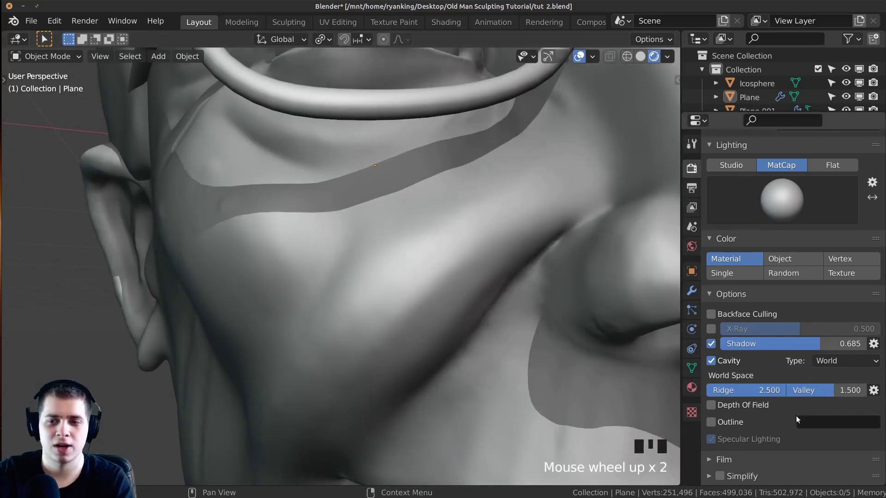
pyautogui.keyDown('shift'); pyautogui.moveTo(438, 97); pyautogui.dragTo(450, 201, button='middle'); pyautogui.keyUp('shift')
pyautogui.scroll(-4, 450, 206)
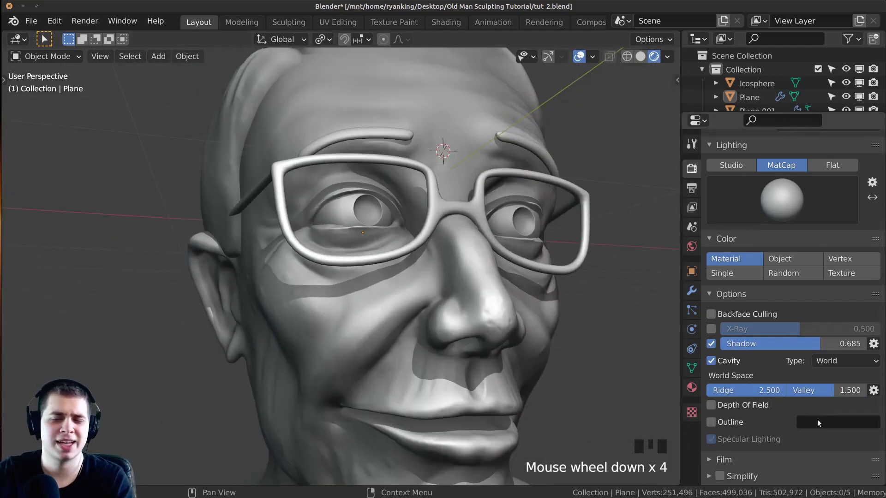
pyautogui.moveTo(848, 390); pyautogui.dragTo(852, 390)
pyautogui.scroll(-1, 397, 360)
pyautogui.keyDown('shift'); pyautogui.moveTo(414, 355); pyautogui.dragTo(409, 375, button='middle'); pyautogui.keyUp('shift')
# Step: Enable the black Outline option and check its effect on the whole bust
pyautogui.scroll(-3, 399, 310)
pyautogui.scroll(-2, 717, 391)
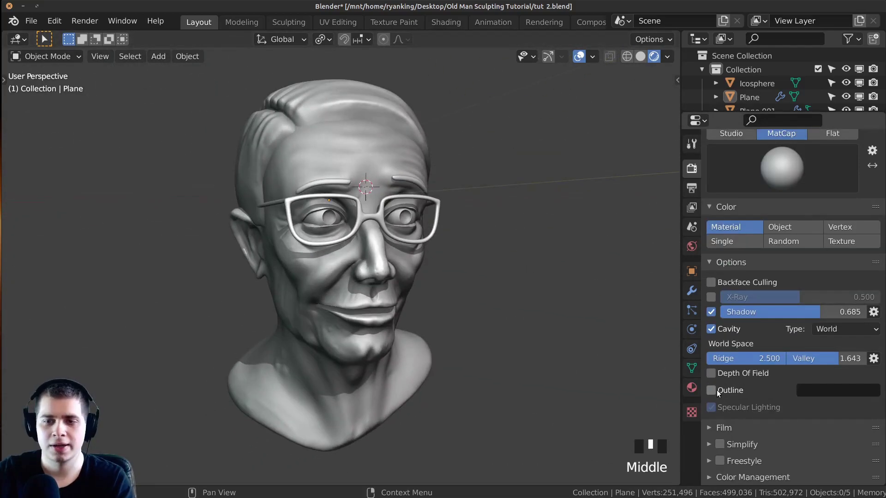
pyautogui.click(715, 389)
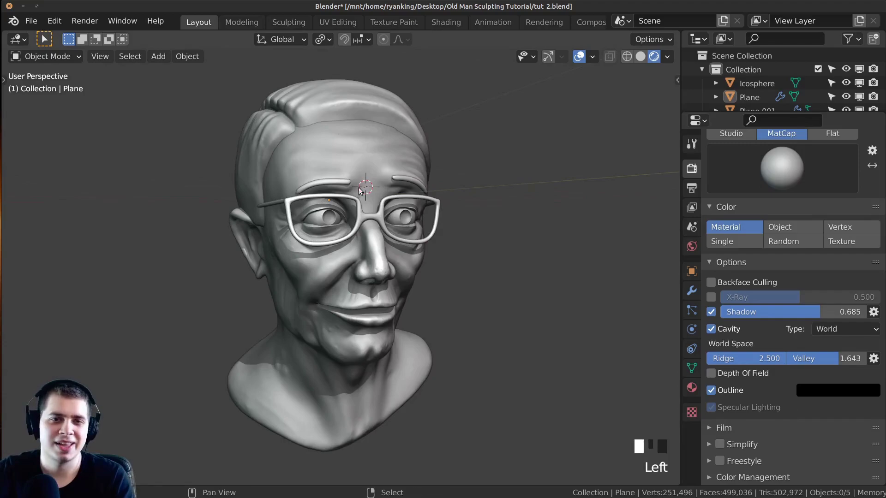
pyautogui.scroll(4, 306, 173)
pyautogui.scroll(-5, 387, 256)
pyautogui.keyDown('shift'); pyautogui.moveTo(405, 276); pyautogui.dragTo(381, 184, button='middle'); pyautogui.keyUp('shift')
pyautogui.keyDown('shift'); pyautogui.moveTo(381, 184); pyautogui.dragTo(378, 175, button='middle'); pyautogui.keyUp('shift')
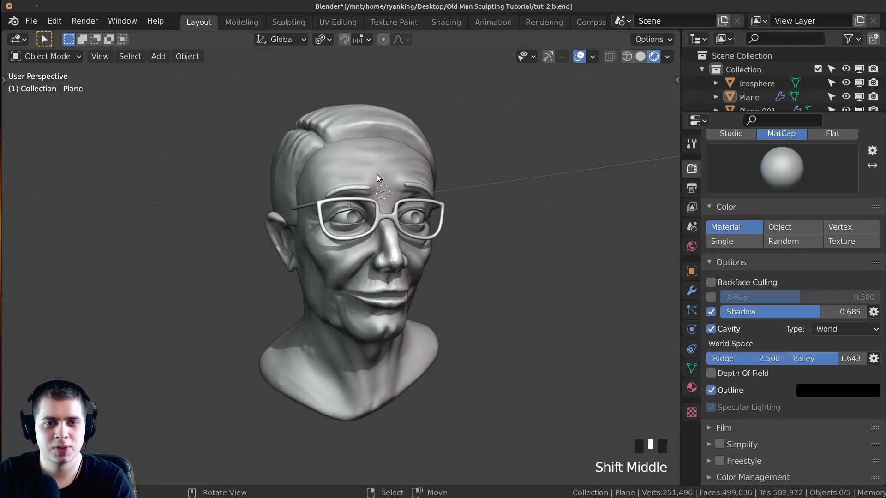
# Step: Add a camera and align it to the current three-quarter view of the head
pyautogui.hotkey('shift', 'a')
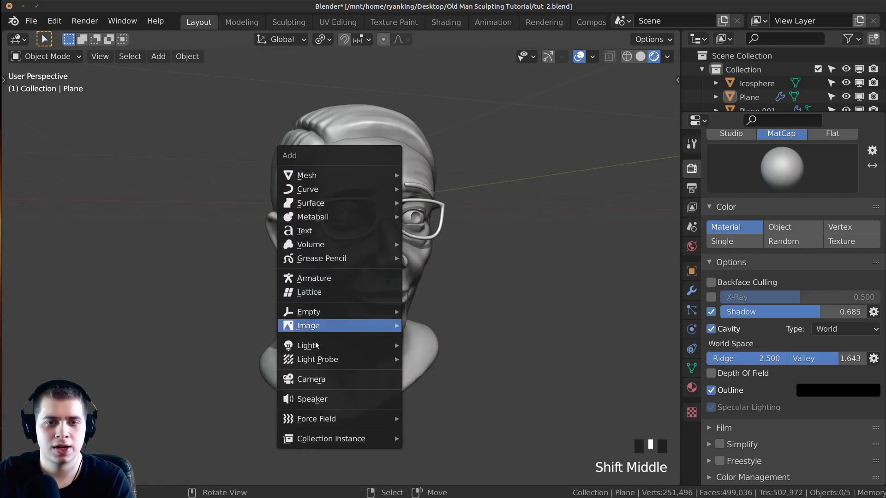
pyautogui.click(318, 380)
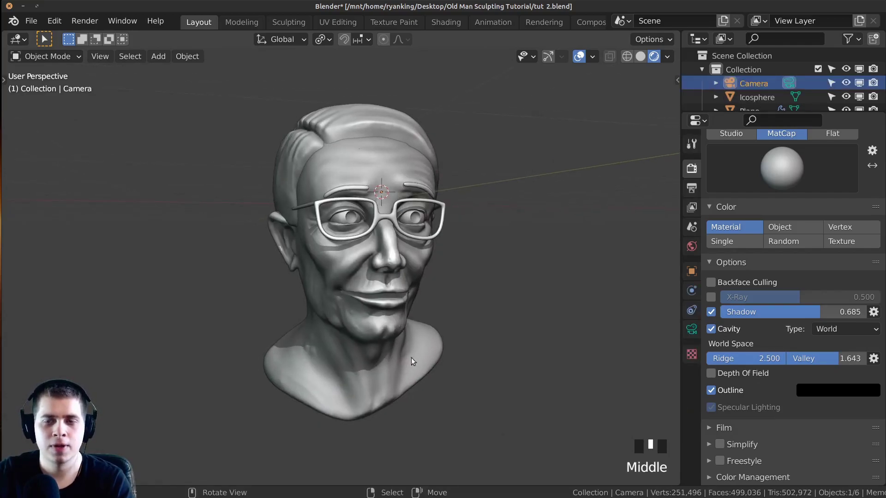
pyautogui.moveTo(395, 325); pyautogui.dragTo(388, 292, button='middle')
pyautogui.scroll(2, 326, 326)
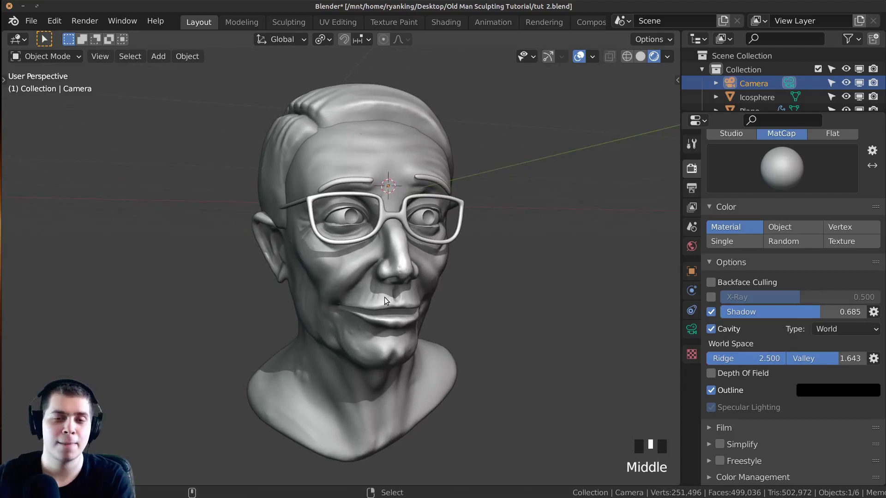
pyautogui.press('ctrl+alt+KP_0')
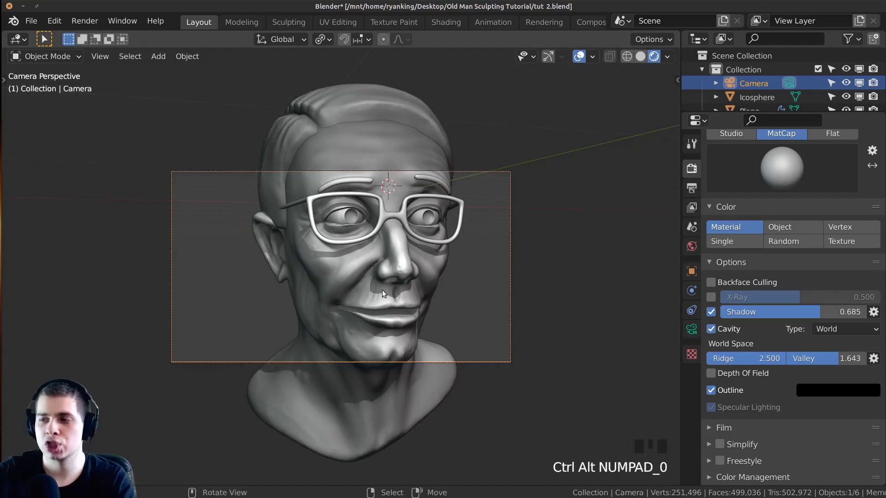
# Step: Move the camera to reframe the head and try a trackball rotation
pyautogui.press('g')
pyautogui.rightClick(421, 282)
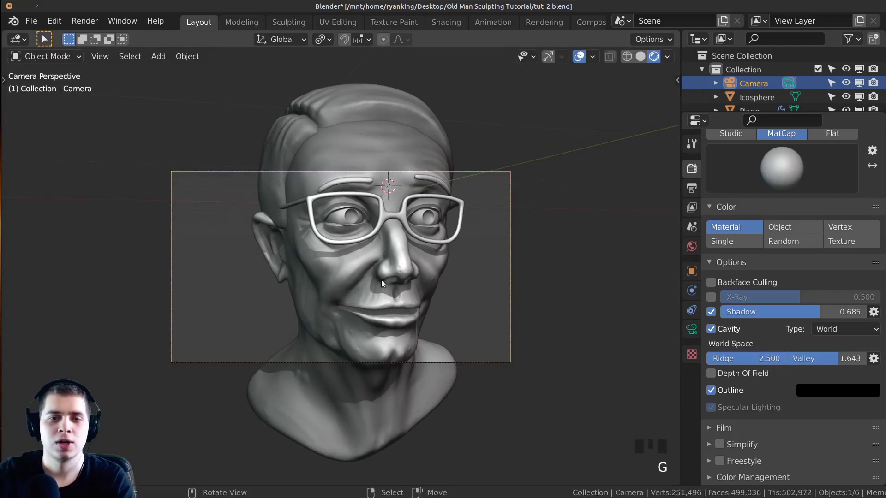
pyautogui.press('g')
pyautogui.click(459, 250)
pyautogui.press('r')
pyautogui.press('r')
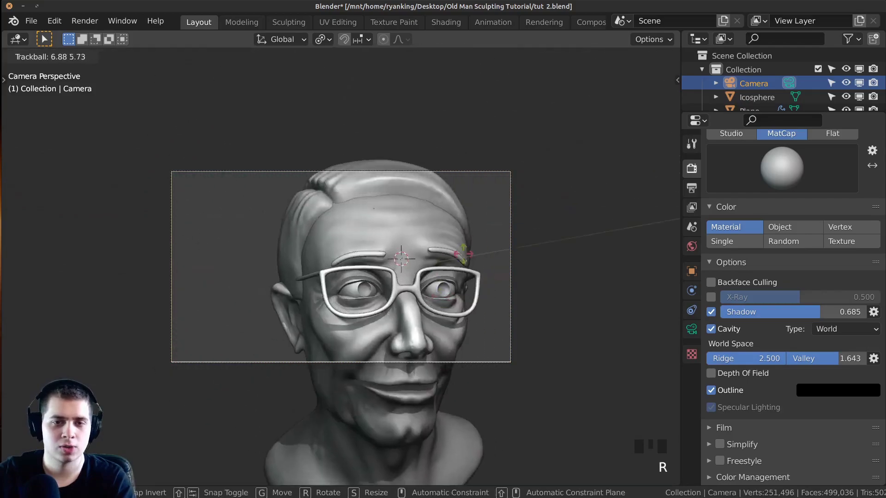
pyautogui.rightClick(461, 248)
# Step: Reposition the camera, pull it back along its local Z axis, and adjust its aim with a trackball rotation
pyautogui.press('g')
pyautogui.click(455, 246)
pyautogui.press('z')
pyautogui.press('z')
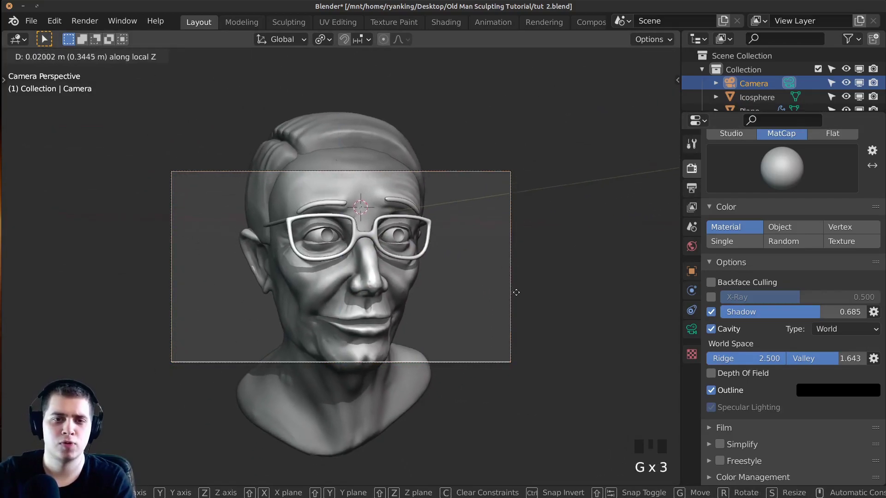
pyautogui.click(516, 300)
pyautogui.press('r')
pyautogui.press('r')
pyautogui.click(455, 264)
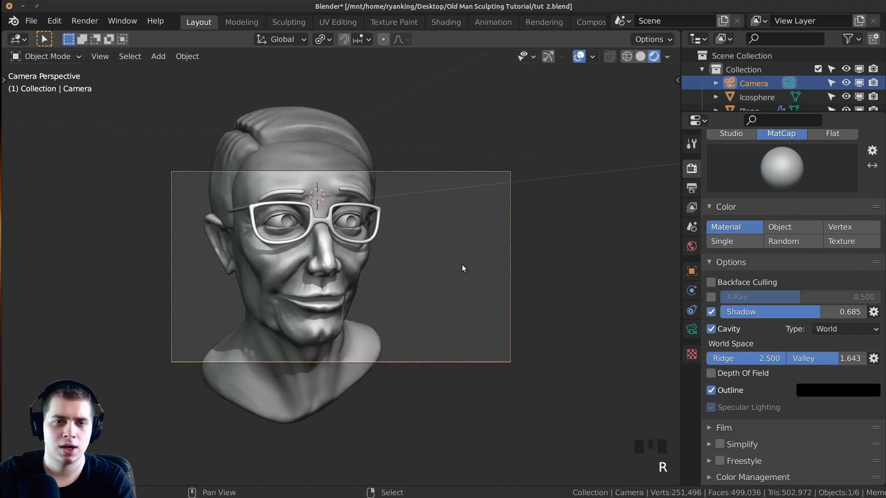
# Step: Shift the camera and fine-tune its trackball rotation to bring the head nearer the frame's center
pyautogui.press('g')
pyautogui.click(428, 255)
pyautogui.press('g')
pyautogui.click(434, 267)
pyautogui.press('r')
pyautogui.press('r')
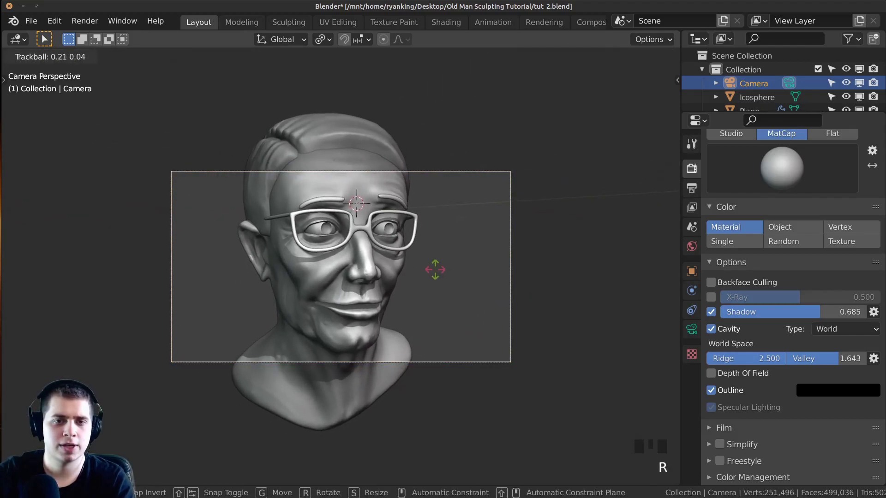
pyautogui.click(435, 267)
# Step: Set the render Resolution Y to 2676 px for a tall portrait frame around the whole bust
pyautogui.scroll(9, 754, 223)
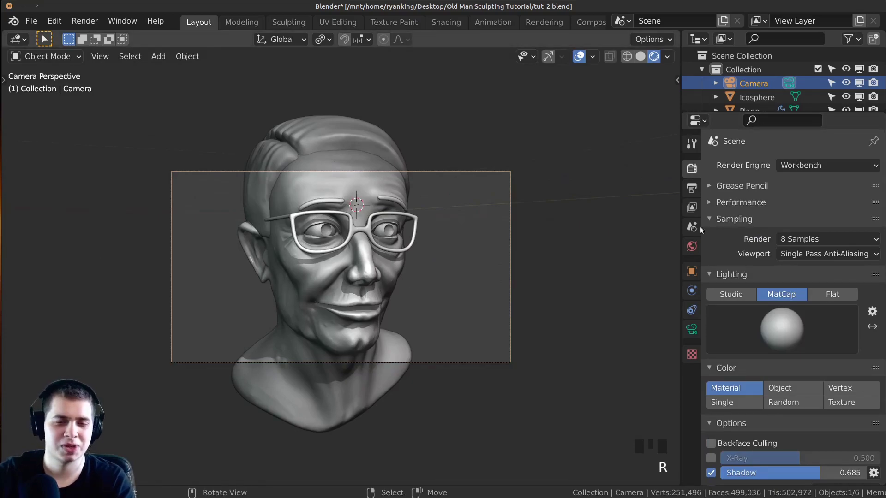
pyautogui.click(692, 189)
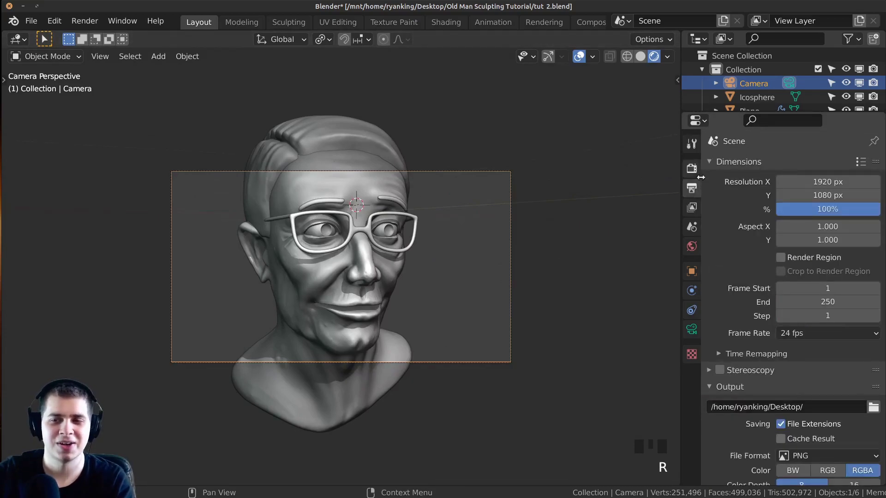
pyautogui.moveTo(777, 196); pyautogui.dragTo(872, 195)
# Step: Adjust the camera's distance along its local Z axis and shift it to position the bust within the portrait frame
pyautogui.press('g')
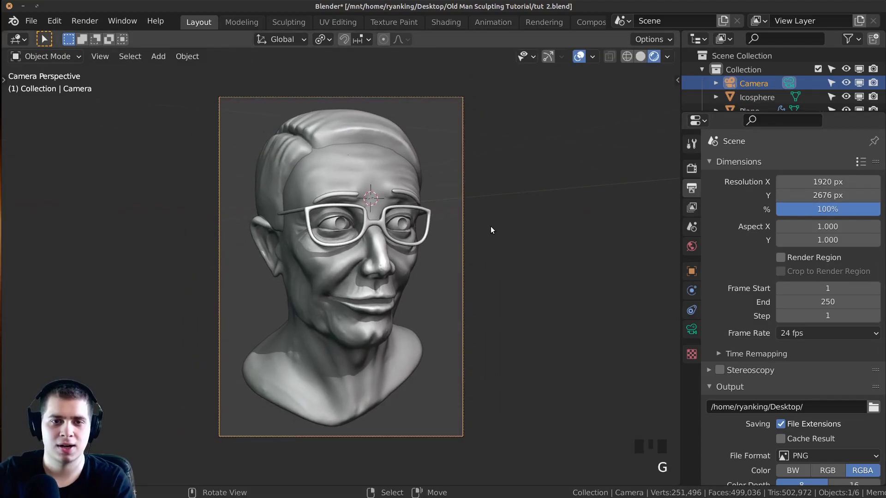
pyautogui.press('z')
pyautogui.press('z')
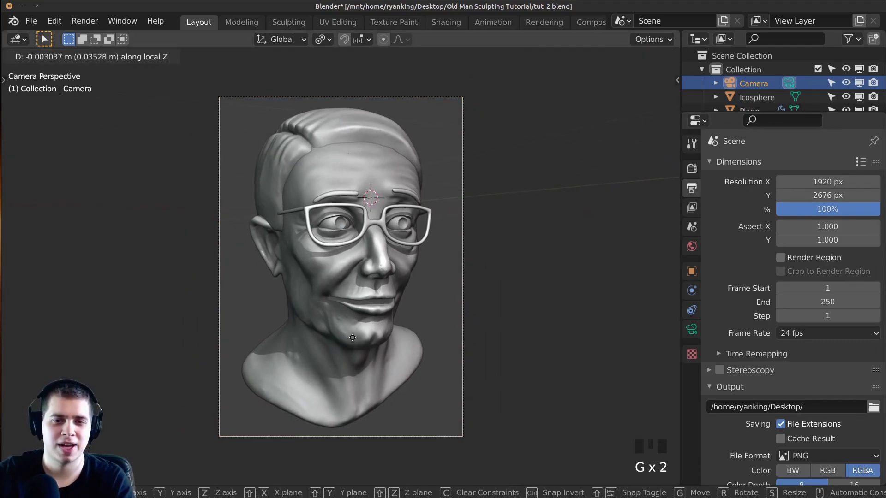
pyautogui.click(351, 336)
pyautogui.press('g')
pyautogui.click(437, 248)
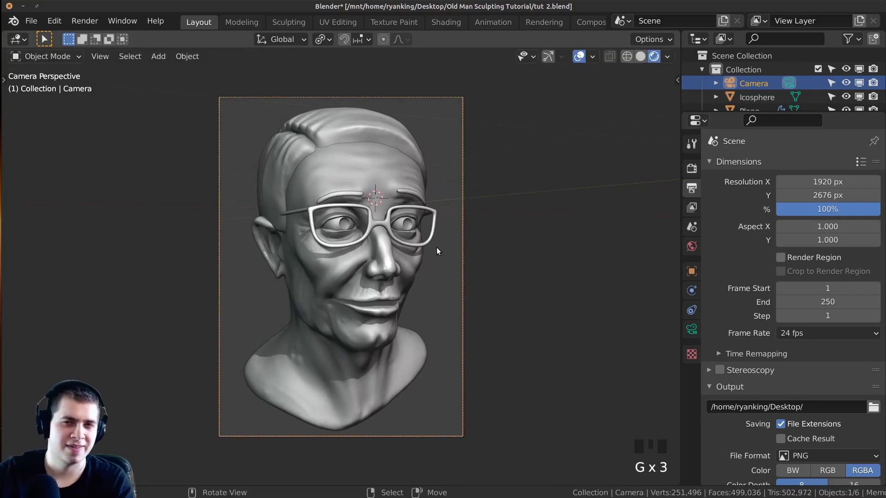
# Step: Fine-tune the framing by alternately moving the camera along its local Z axis and nudging it in the view plane
pyautogui.press('g')
pyautogui.press('z')
pyautogui.press('z')
pyautogui.click(433, 251)
pyautogui.press('g')
pyautogui.click(433, 255)
pyautogui.press('g')
pyautogui.press('z')
pyautogui.press('z')
pyautogui.click(434, 257)
pyautogui.press('g')
pyautogui.click(437, 259)
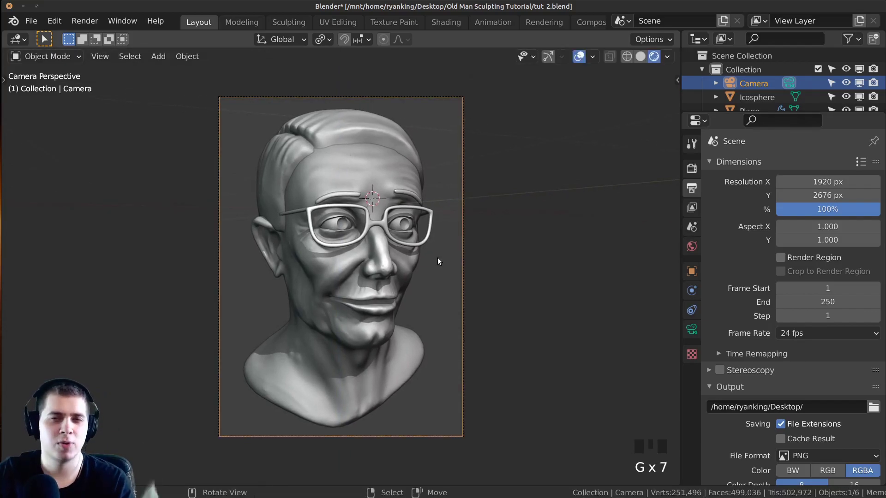
# Step: Demonstrate moving the camera closer and farther along its local Z axis, leaving the whole bust framed
pyautogui.press('g')
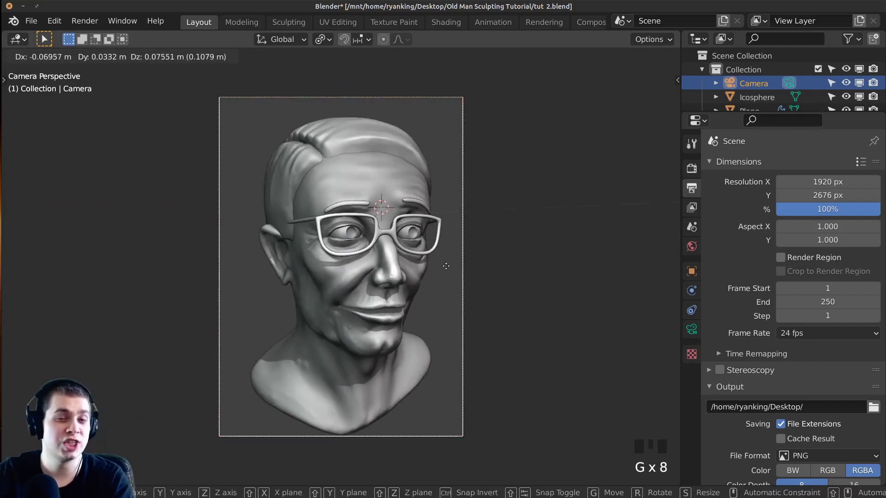
pyautogui.press('z')
pyautogui.press('z')
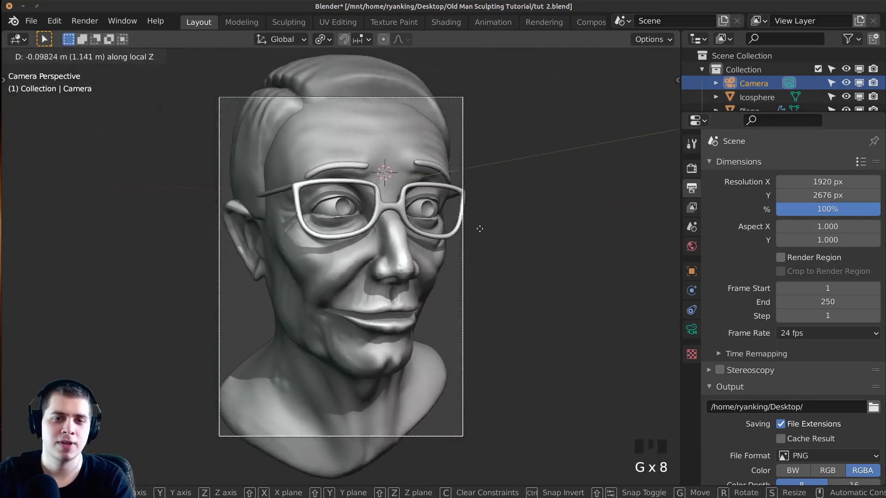
pyautogui.click(345, 371)
pyautogui.press('g')
pyautogui.rightClick(374, 341)
# Step: Demonstrate aiming the camera with trackball rotation, keeping the whole bust inside the frame
pyautogui.press('r')
pyautogui.press('r')
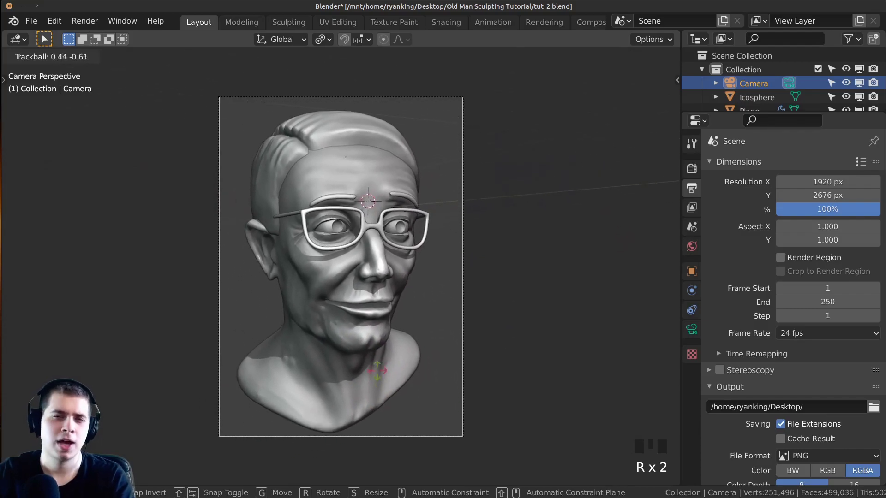
pyautogui.click(404, 339)
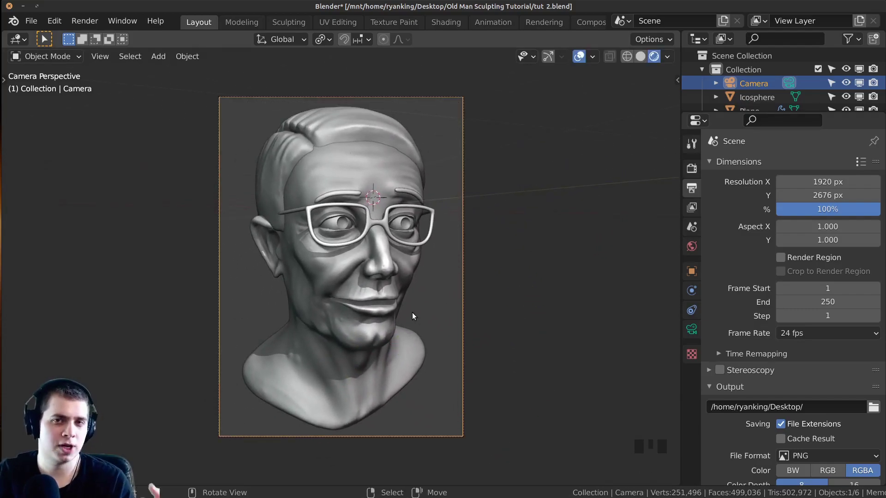
pyautogui.press('r')
pyautogui.press('r')
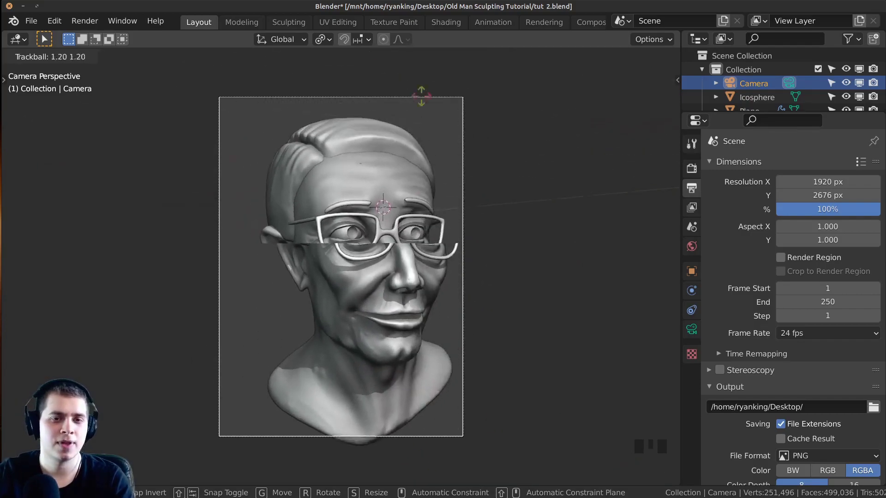
pyautogui.click(363, 88)
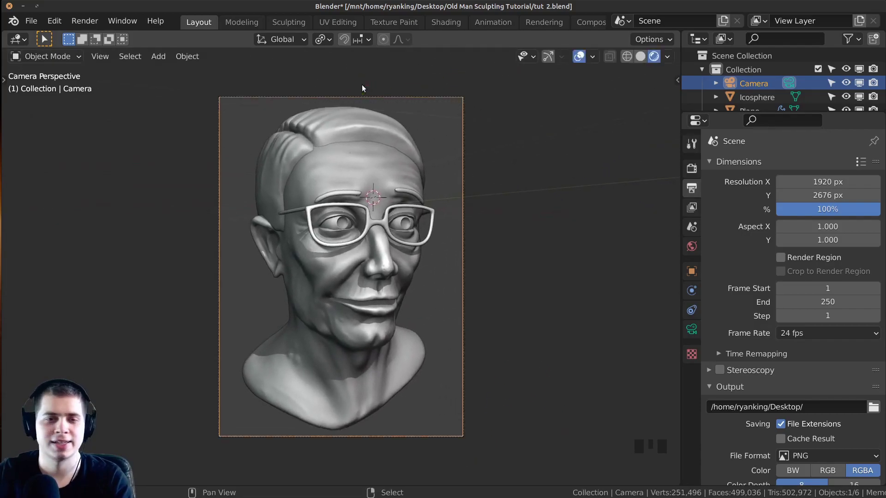
# Step: Nudge the camera to finish the framing, deselect all objects, and save the file
pyautogui.press('g')
pyautogui.click(400, 149)
pyautogui.press('a')
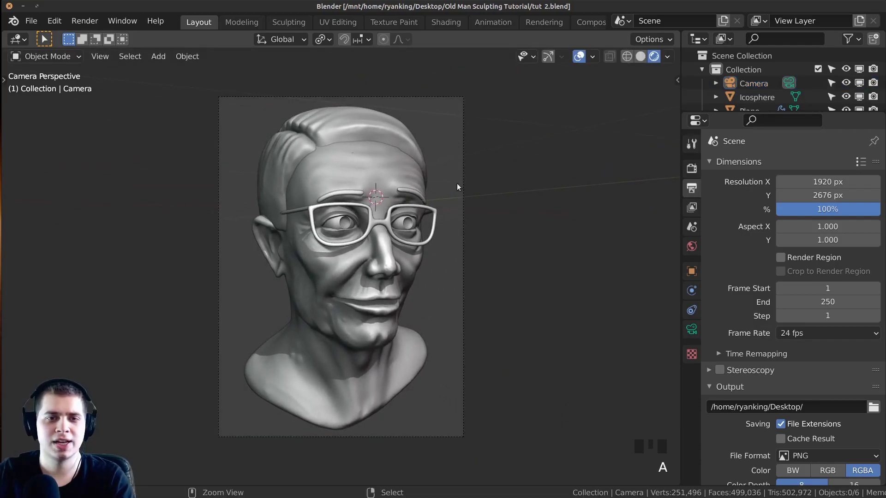
pyautogui.hotkey('ctrl', 's')
# Step: Darken the world's viewport display color to a near-black gray and save the file
pyautogui.click(691, 248)
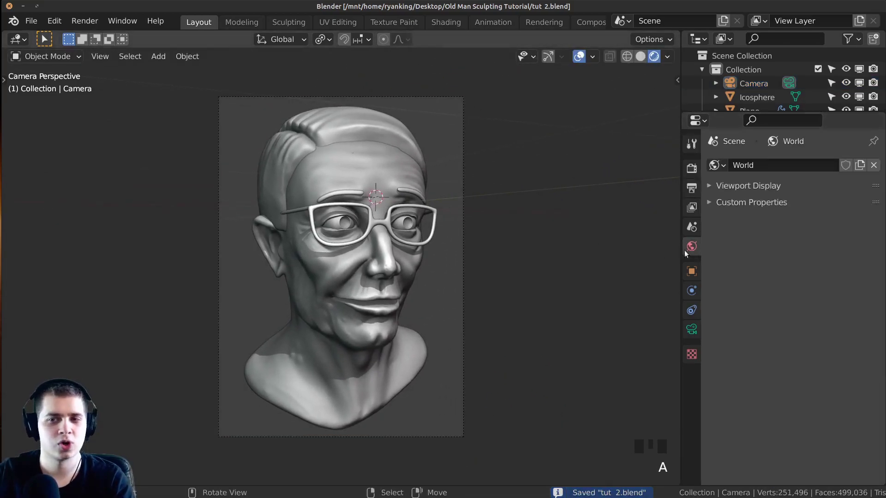
pyautogui.click(708, 184)
pyautogui.click(789, 206)
pyautogui.click(842, 206)
pyautogui.moveTo(855, 298); pyautogui.dragTo(854, 306)
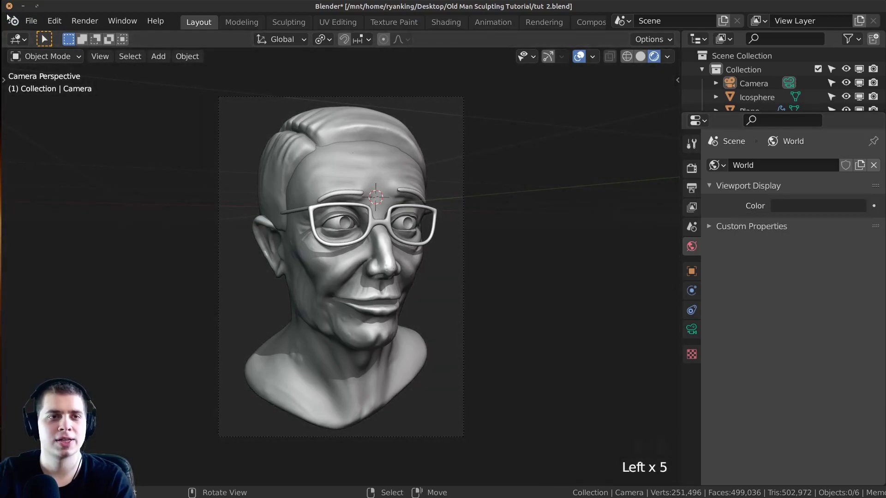
pyautogui.click(28, 20)
pyautogui.click(48, 112)
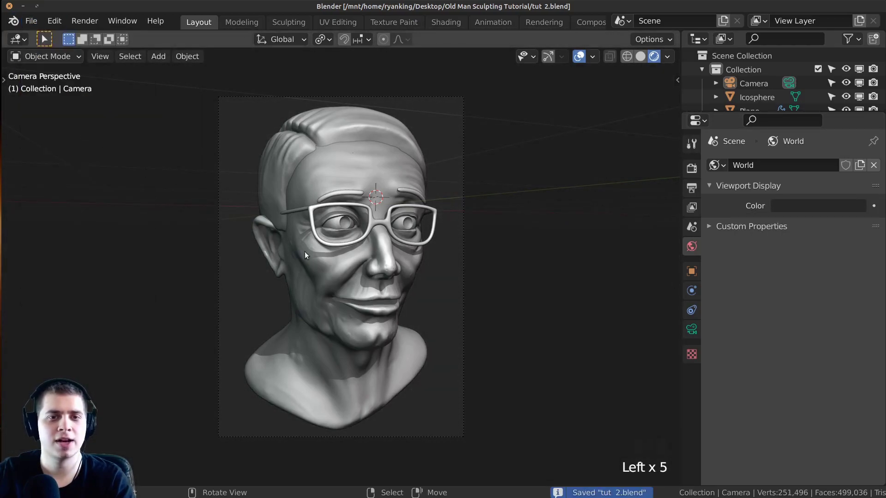
# Step: Render the image and inspect the whole result in a maximized view
pyautogui.press('F12')
pyautogui.scroll(-3, 430, 285)
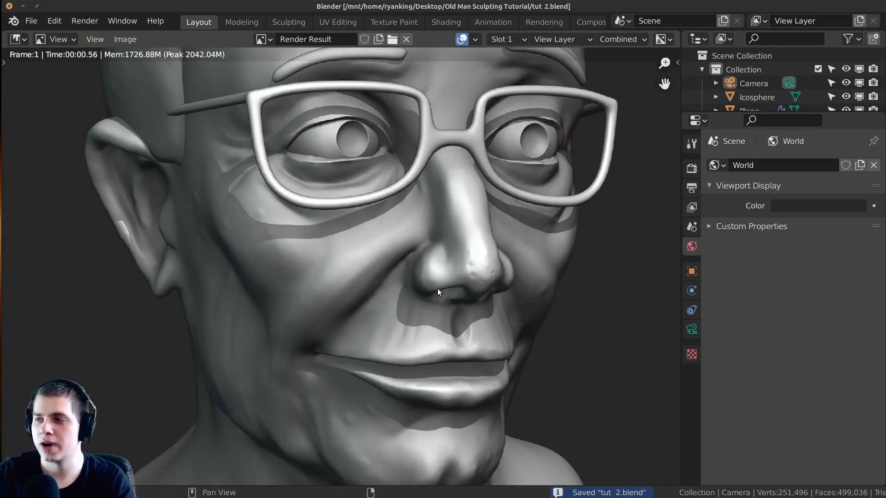
pyautogui.scroll(-2, 443, 286)
pyautogui.scroll(1, 444, 282)
pyautogui.hotkey('ctrl', 'space')
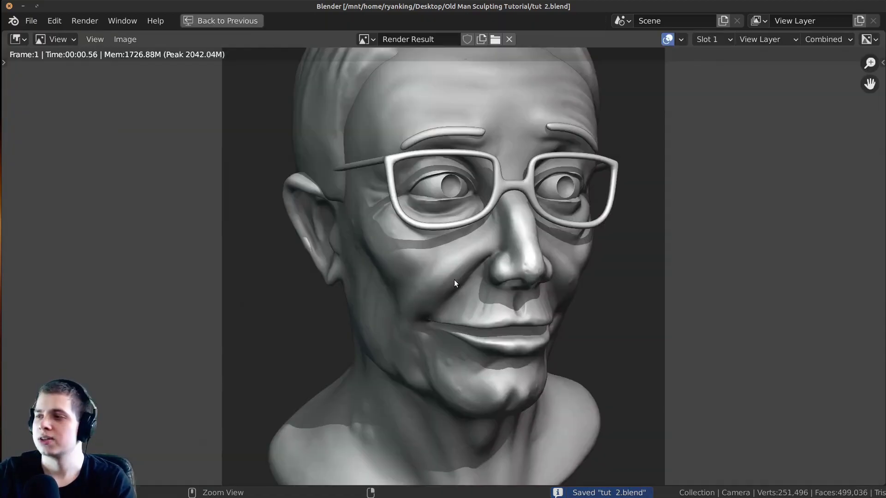
pyautogui.scroll(-1, 451, 279)
pyautogui.scroll(-1, 443, 271)
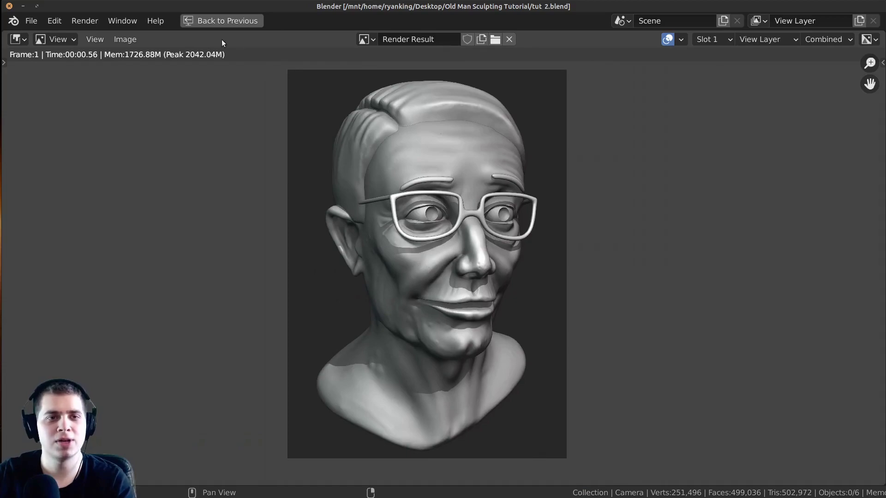
# Step: Show the Save As option for the rendered image and save the Blender file
pyautogui.click(126, 39)
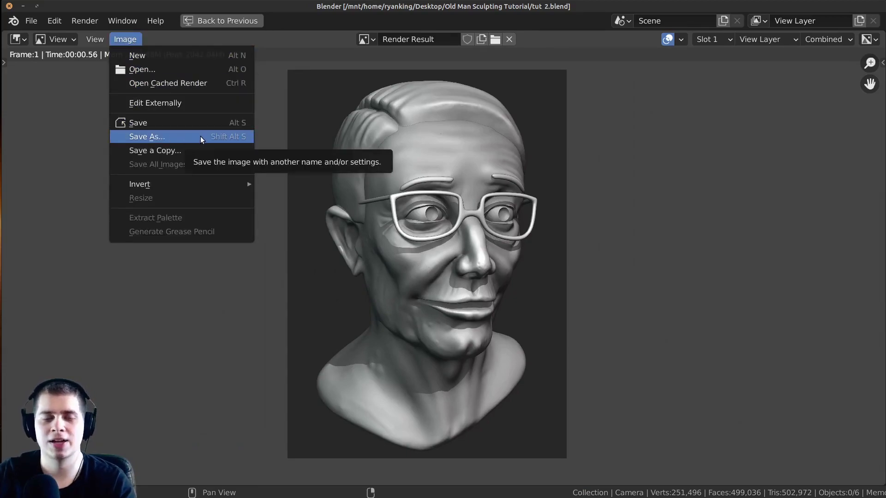
pyautogui.hotkey('ctrl', 's')
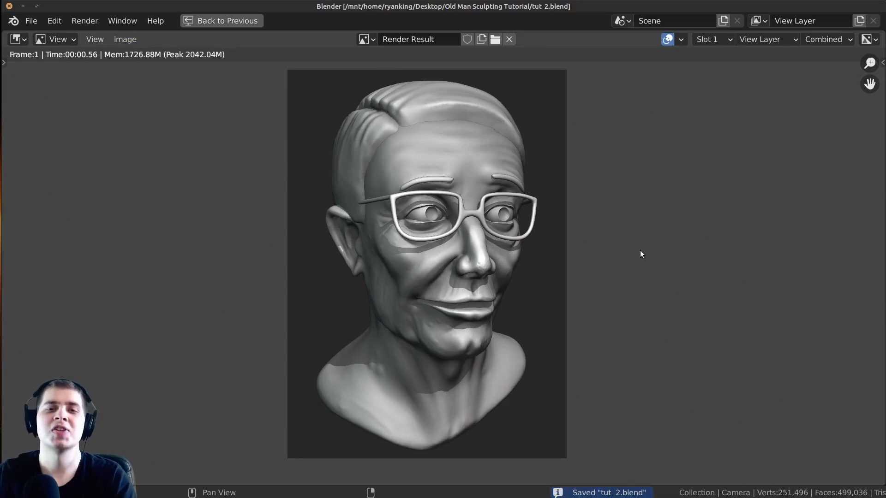